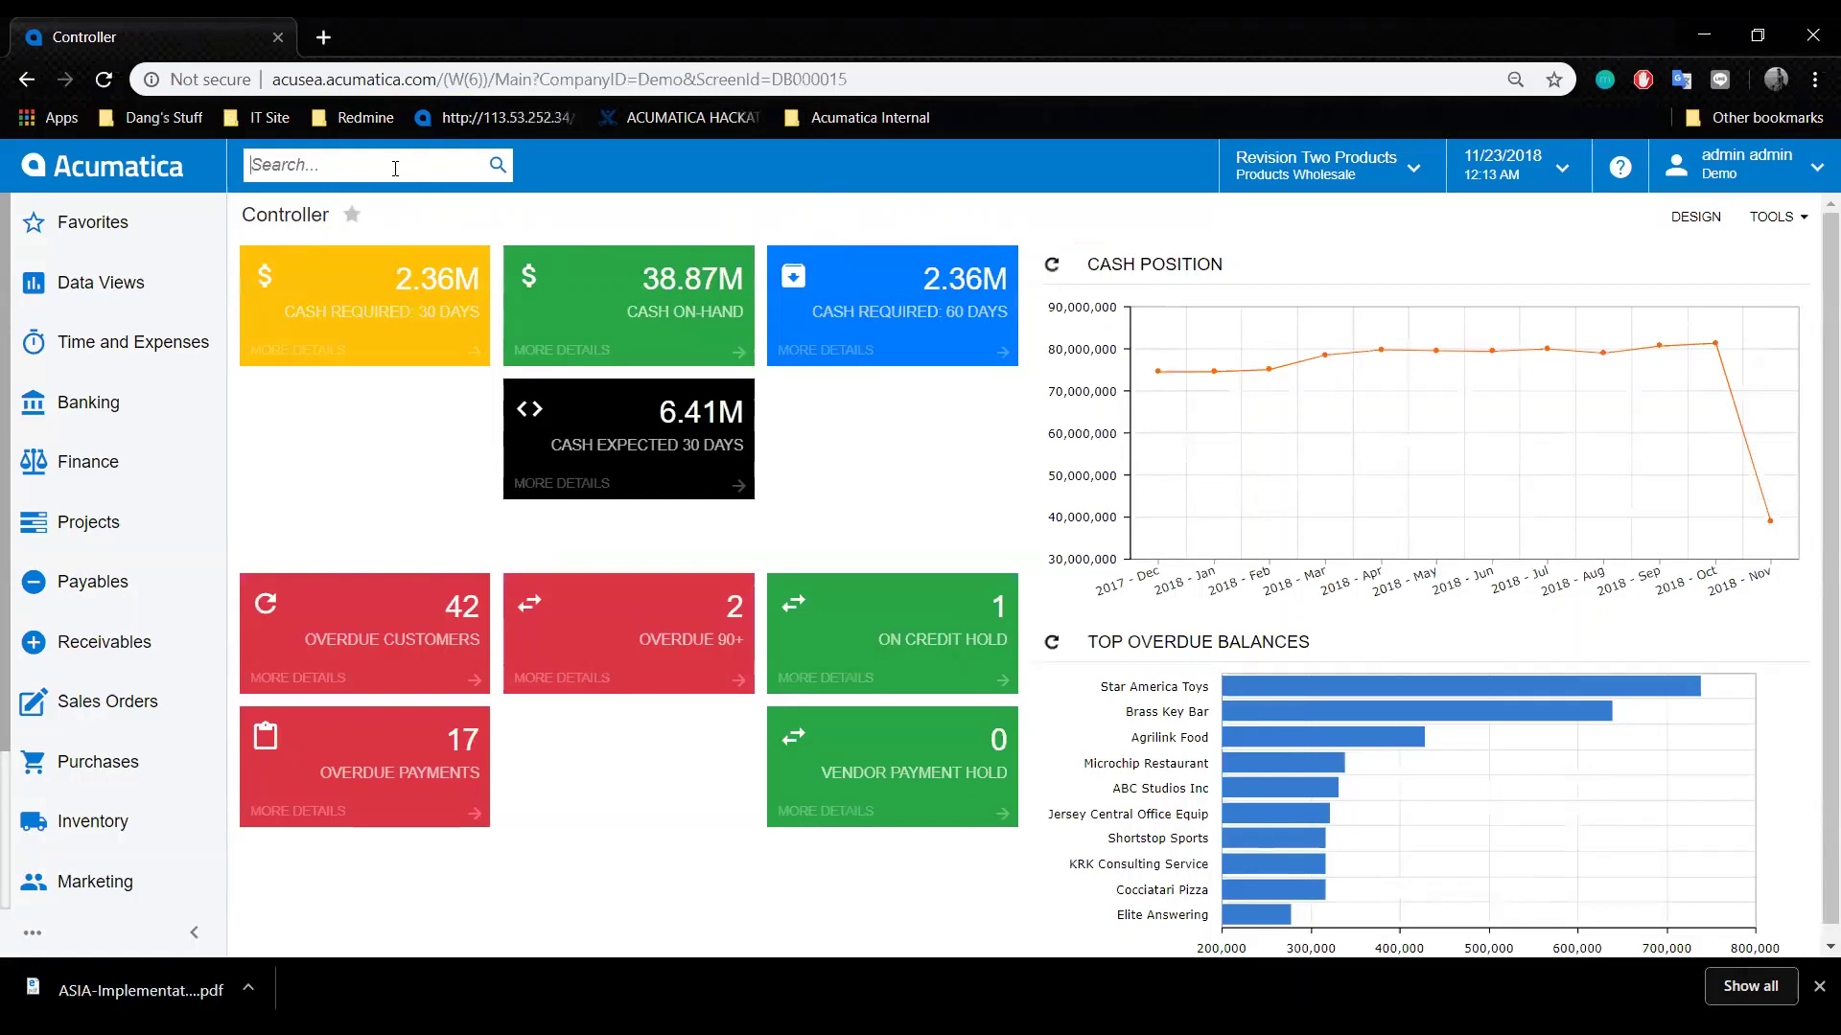
Search the menu items for "inquir" and open the Generic Inquiry screen.
{"action": "type", "text": "in"}
{"action": "key", "text": "BackSpace"}
{"action": "key", "text": "BackSpace"}
{"action": "left_click", "coordinate": [395, 168]}
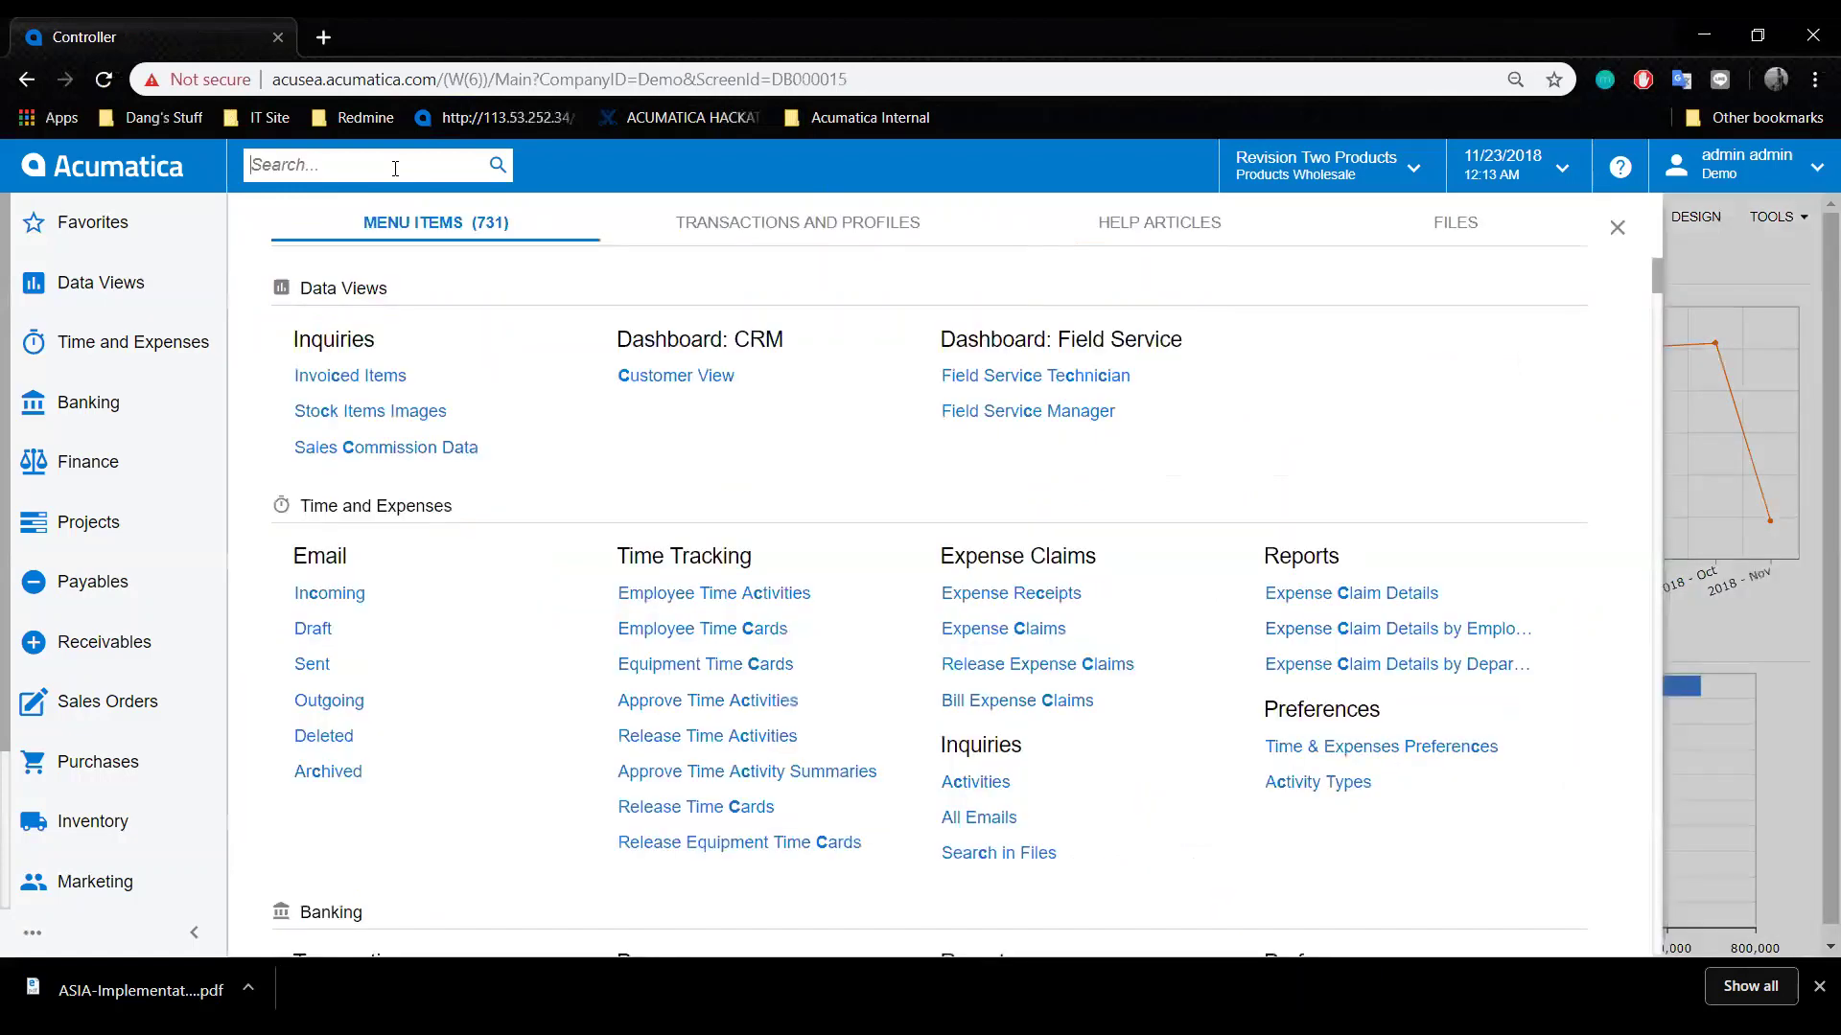
{"action": "type", "text": "inquir"}
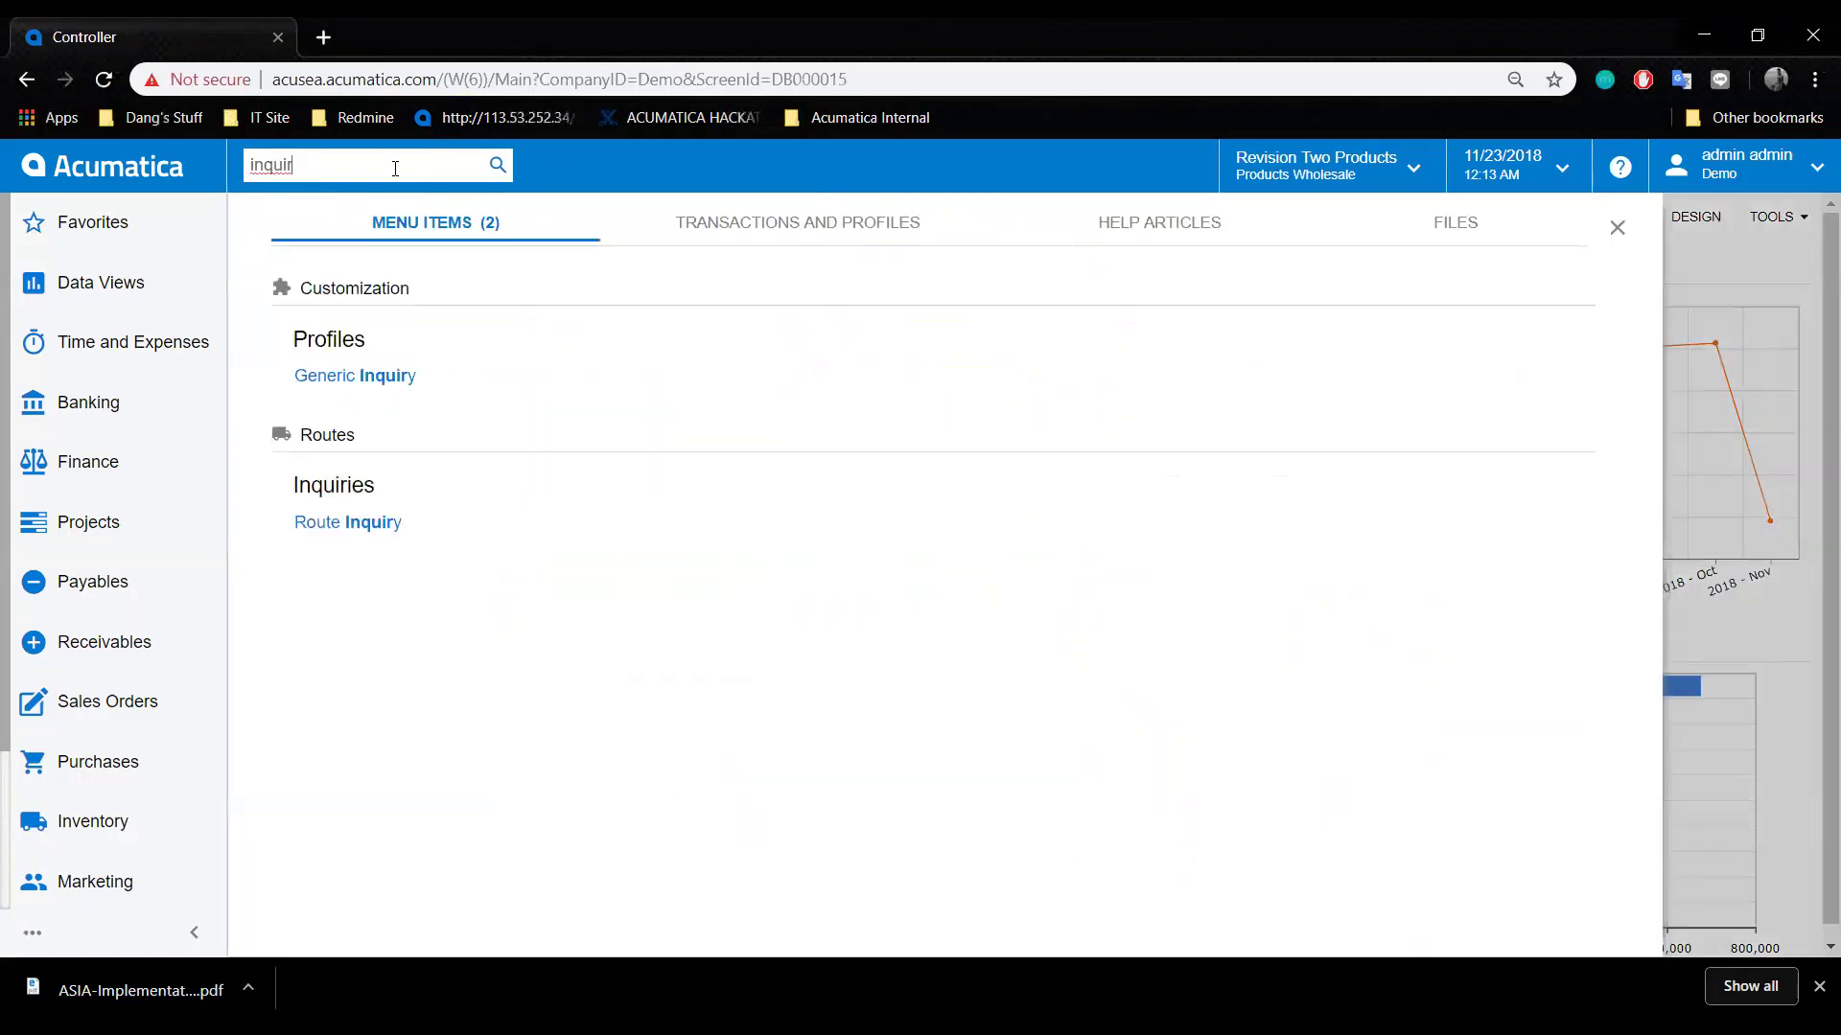
{"action": "key", "text": "Down"}
{"action": "key", "text": "Down"}
{"action": "key", "text": "Up"}
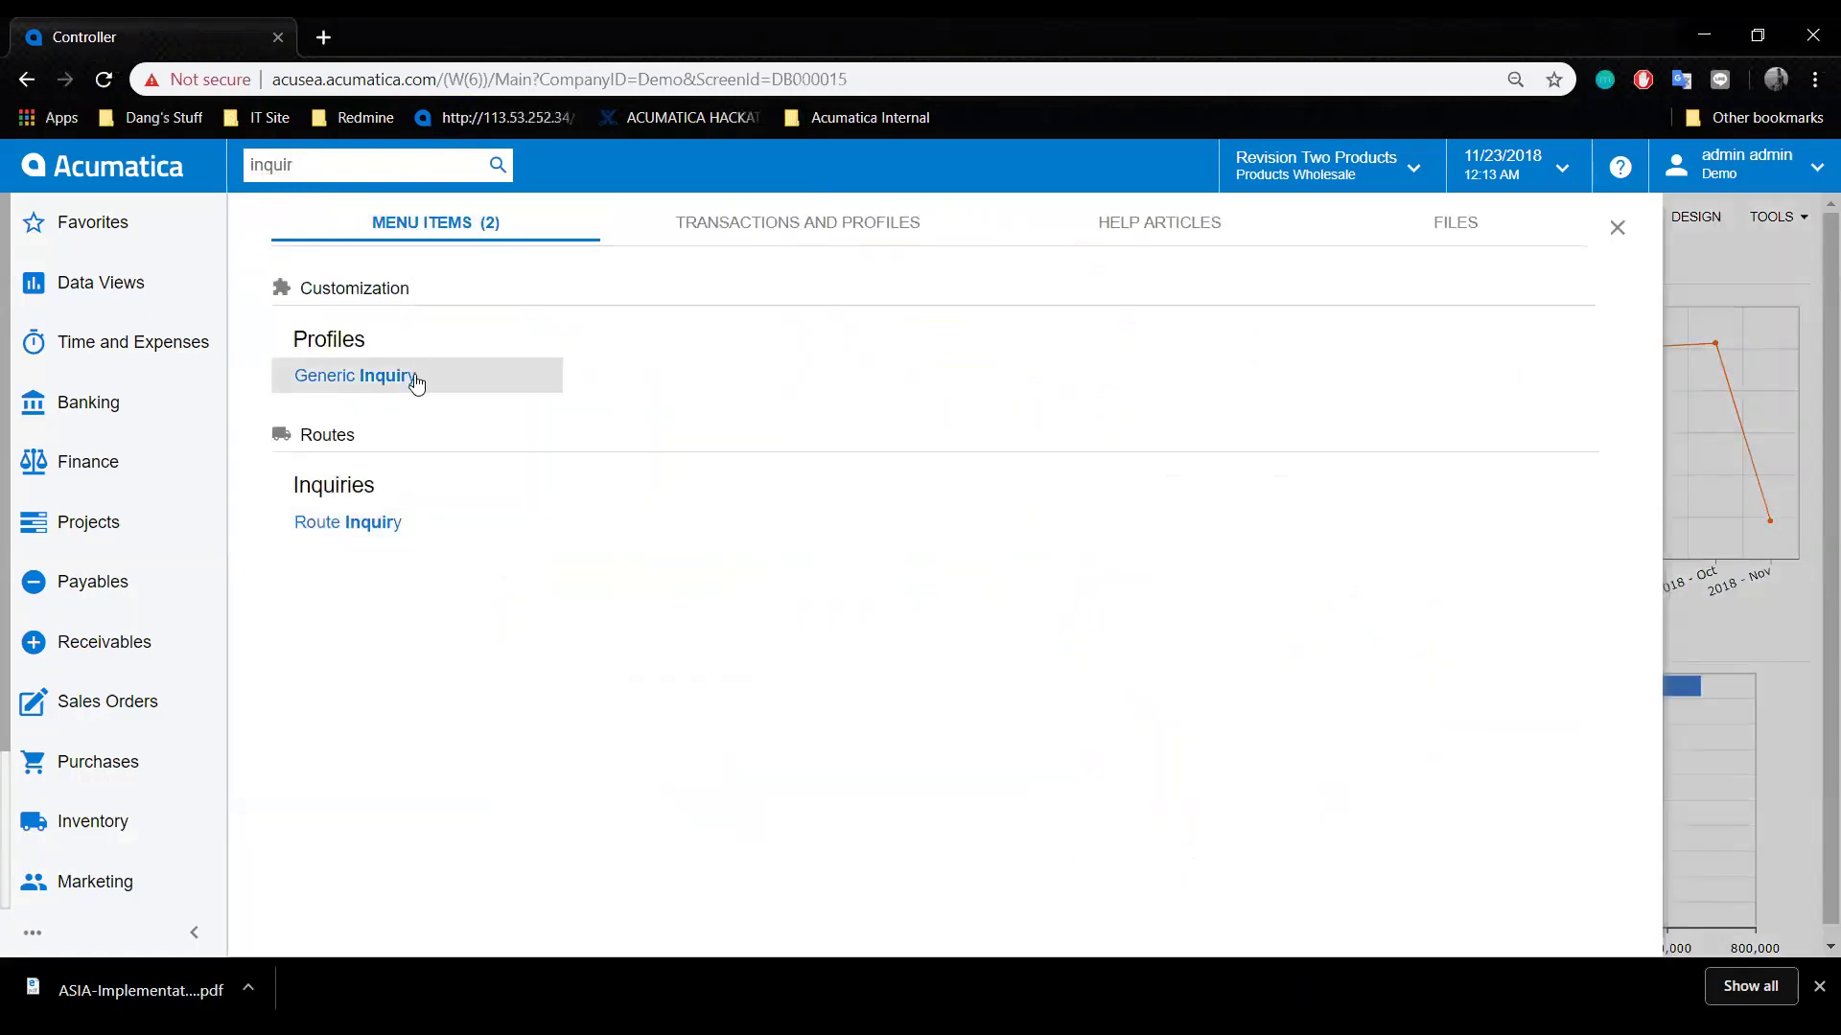
{"action": "left_click", "coordinate": [412, 377]}
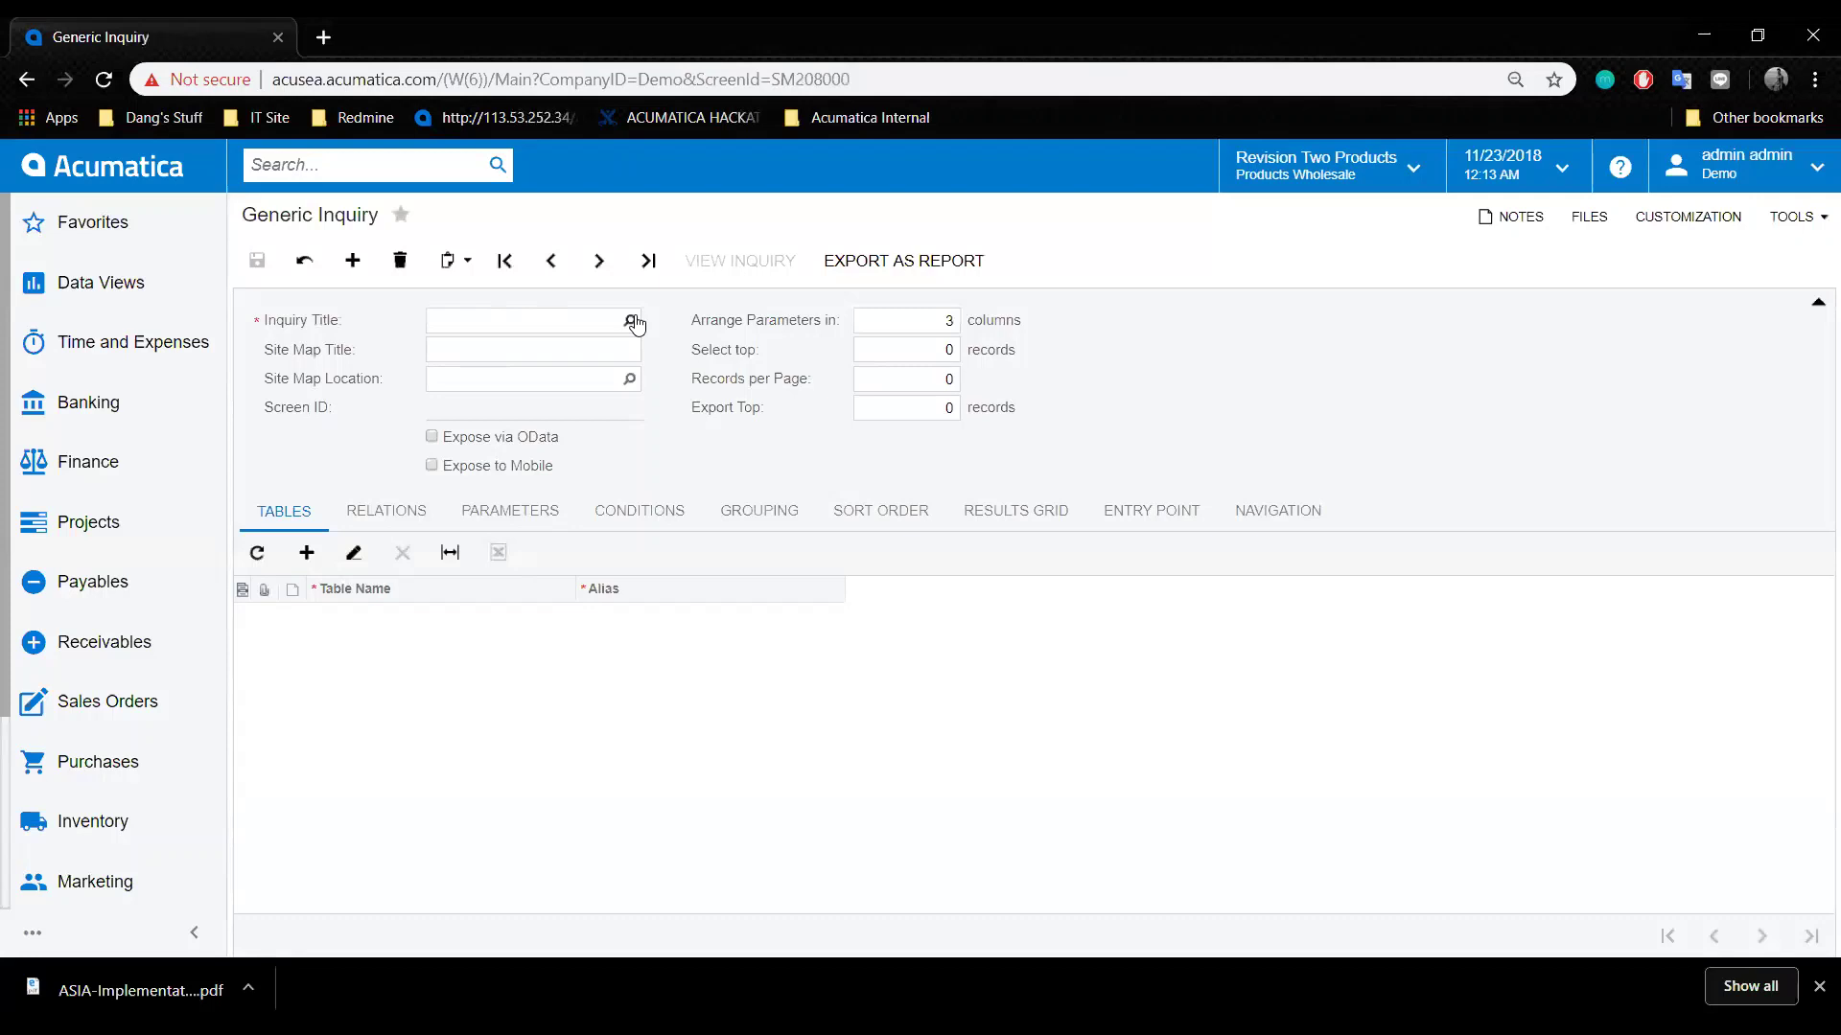
Load the IN-Receipts inquiry and examine the data fields in its results grid.
{"action": "left_click", "coordinate": [630, 321]}
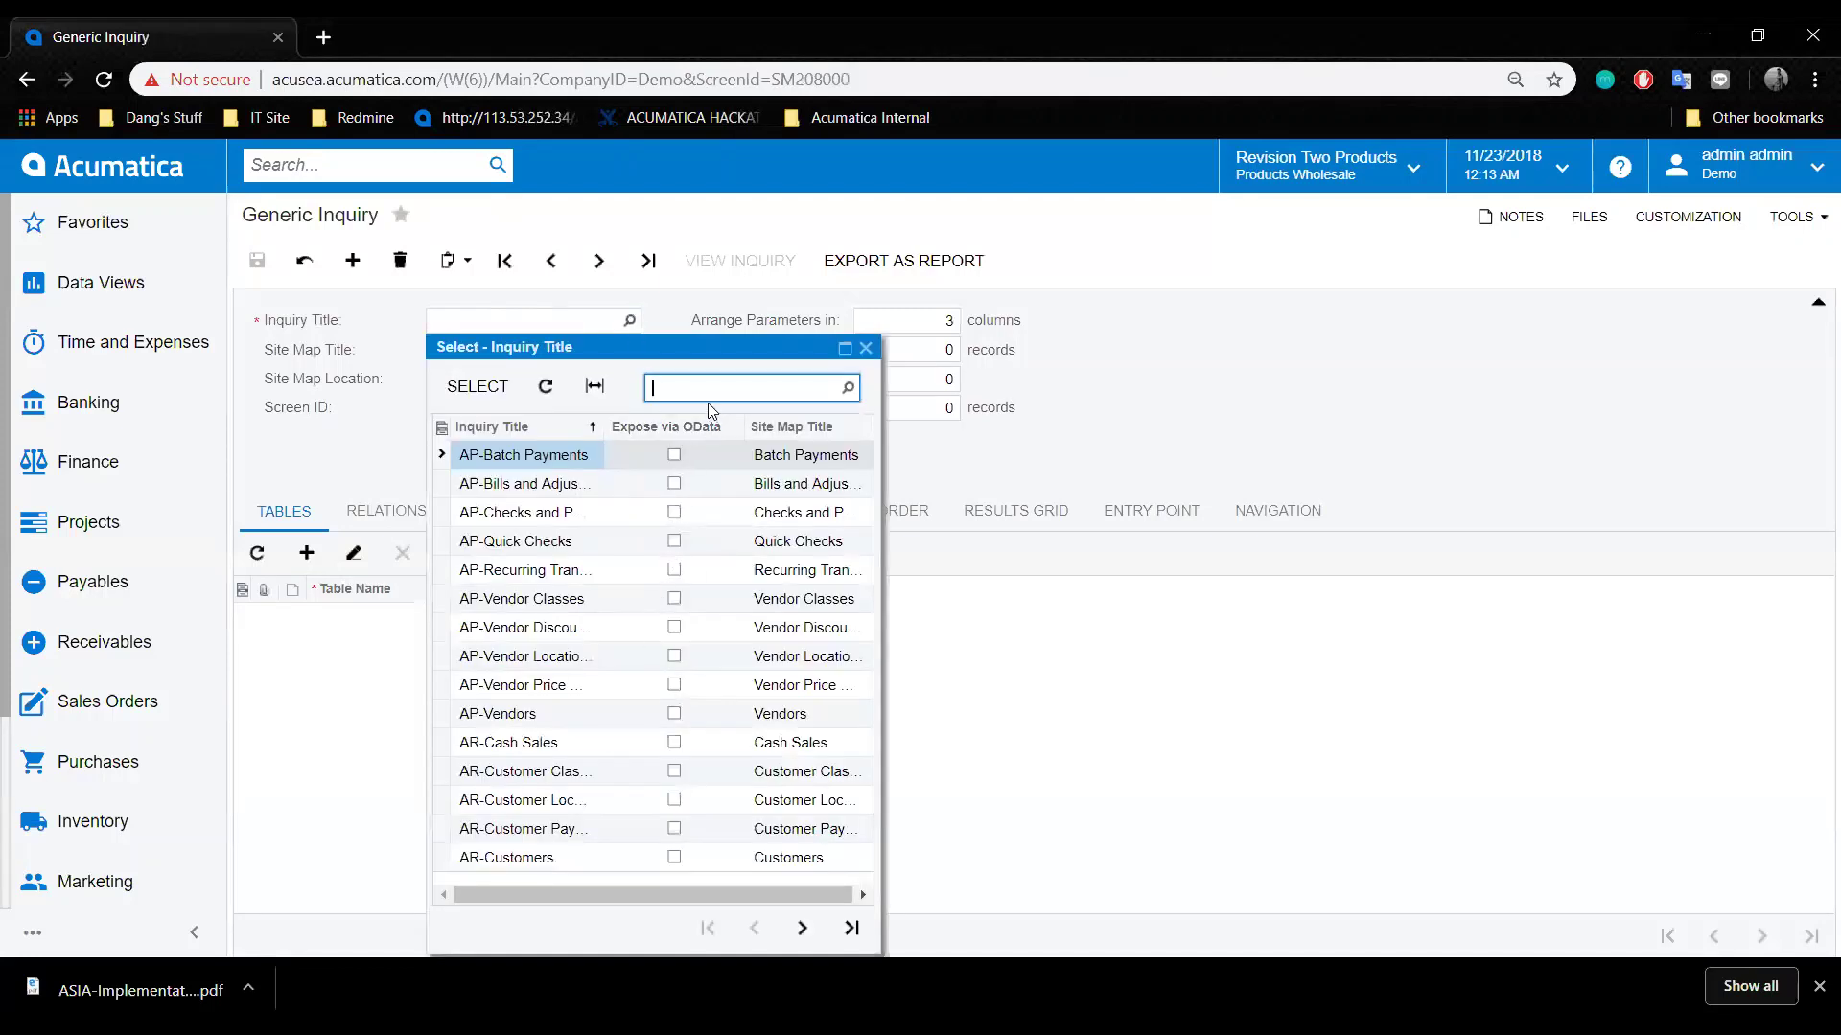
{"action": "type", "text": "IN-Receipt"}
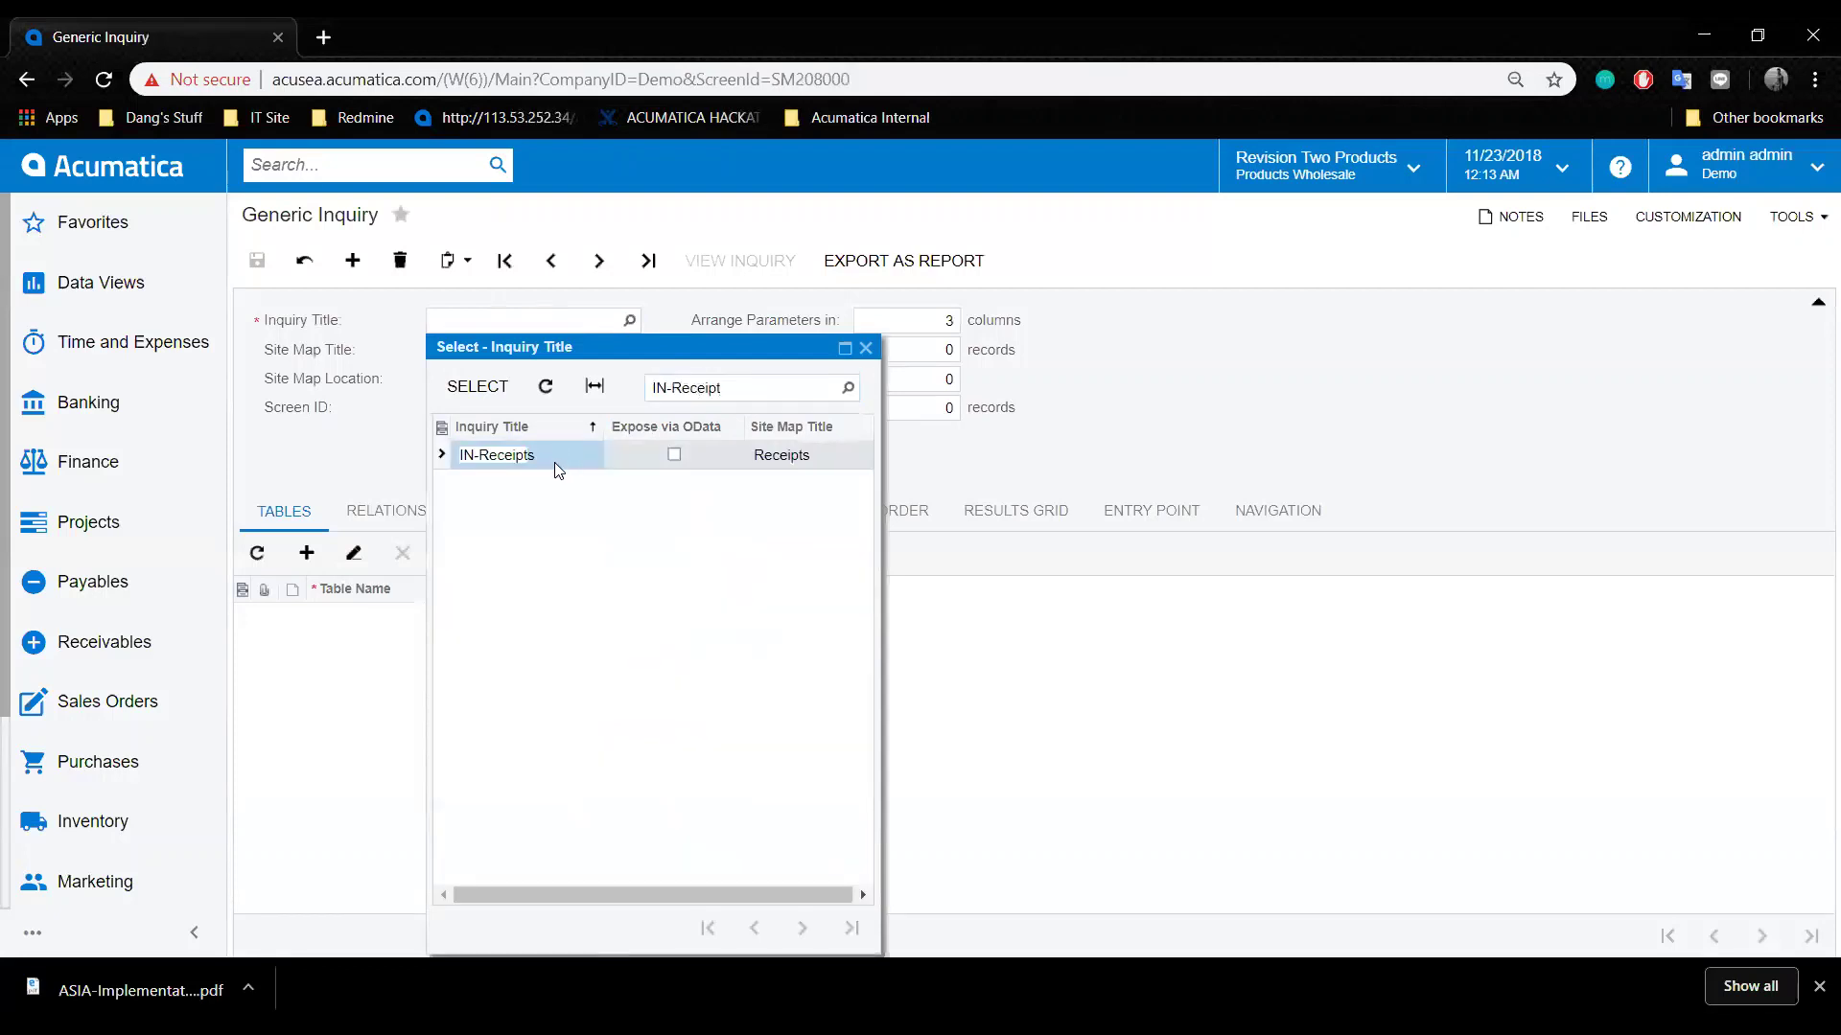
{"action": "double_click", "coordinate": [556, 462]}
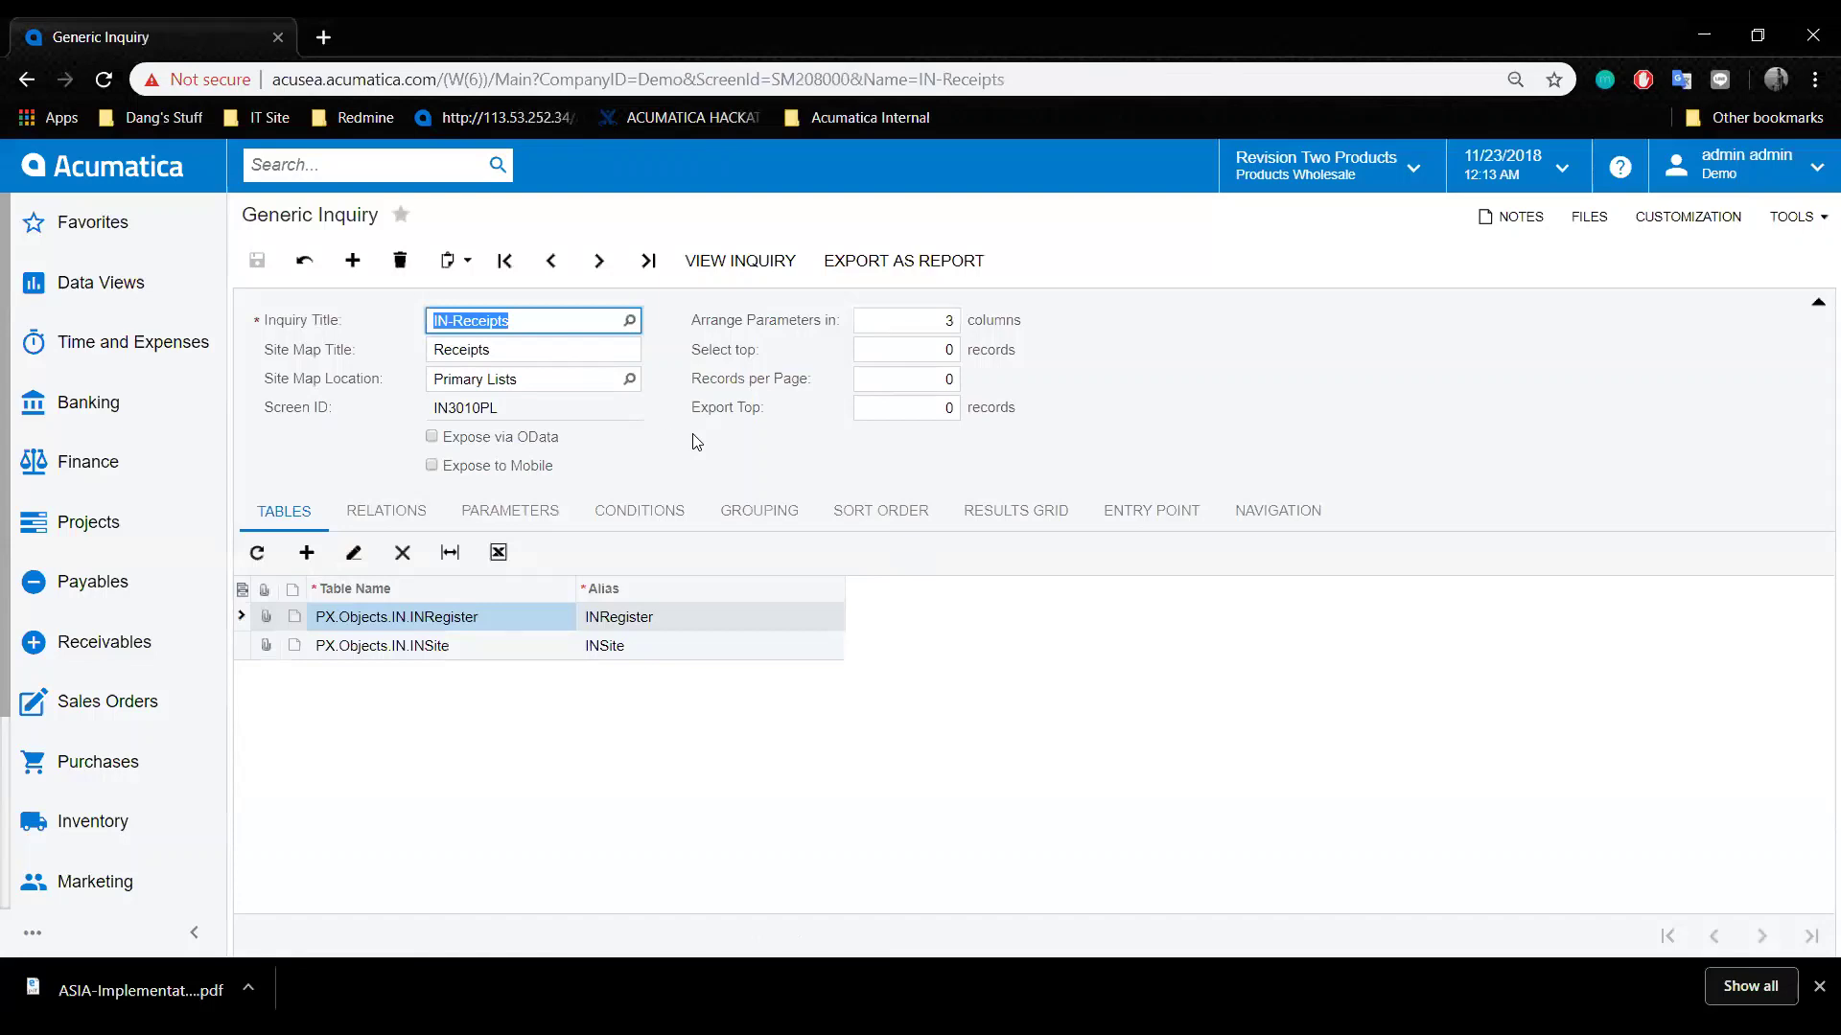
{"action": "left_click", "coordinate": [1054, 516]}
{"action": "scroll", "coordinate": [901, 704], "scroll_direction": "down", "scroll_amount": 5}
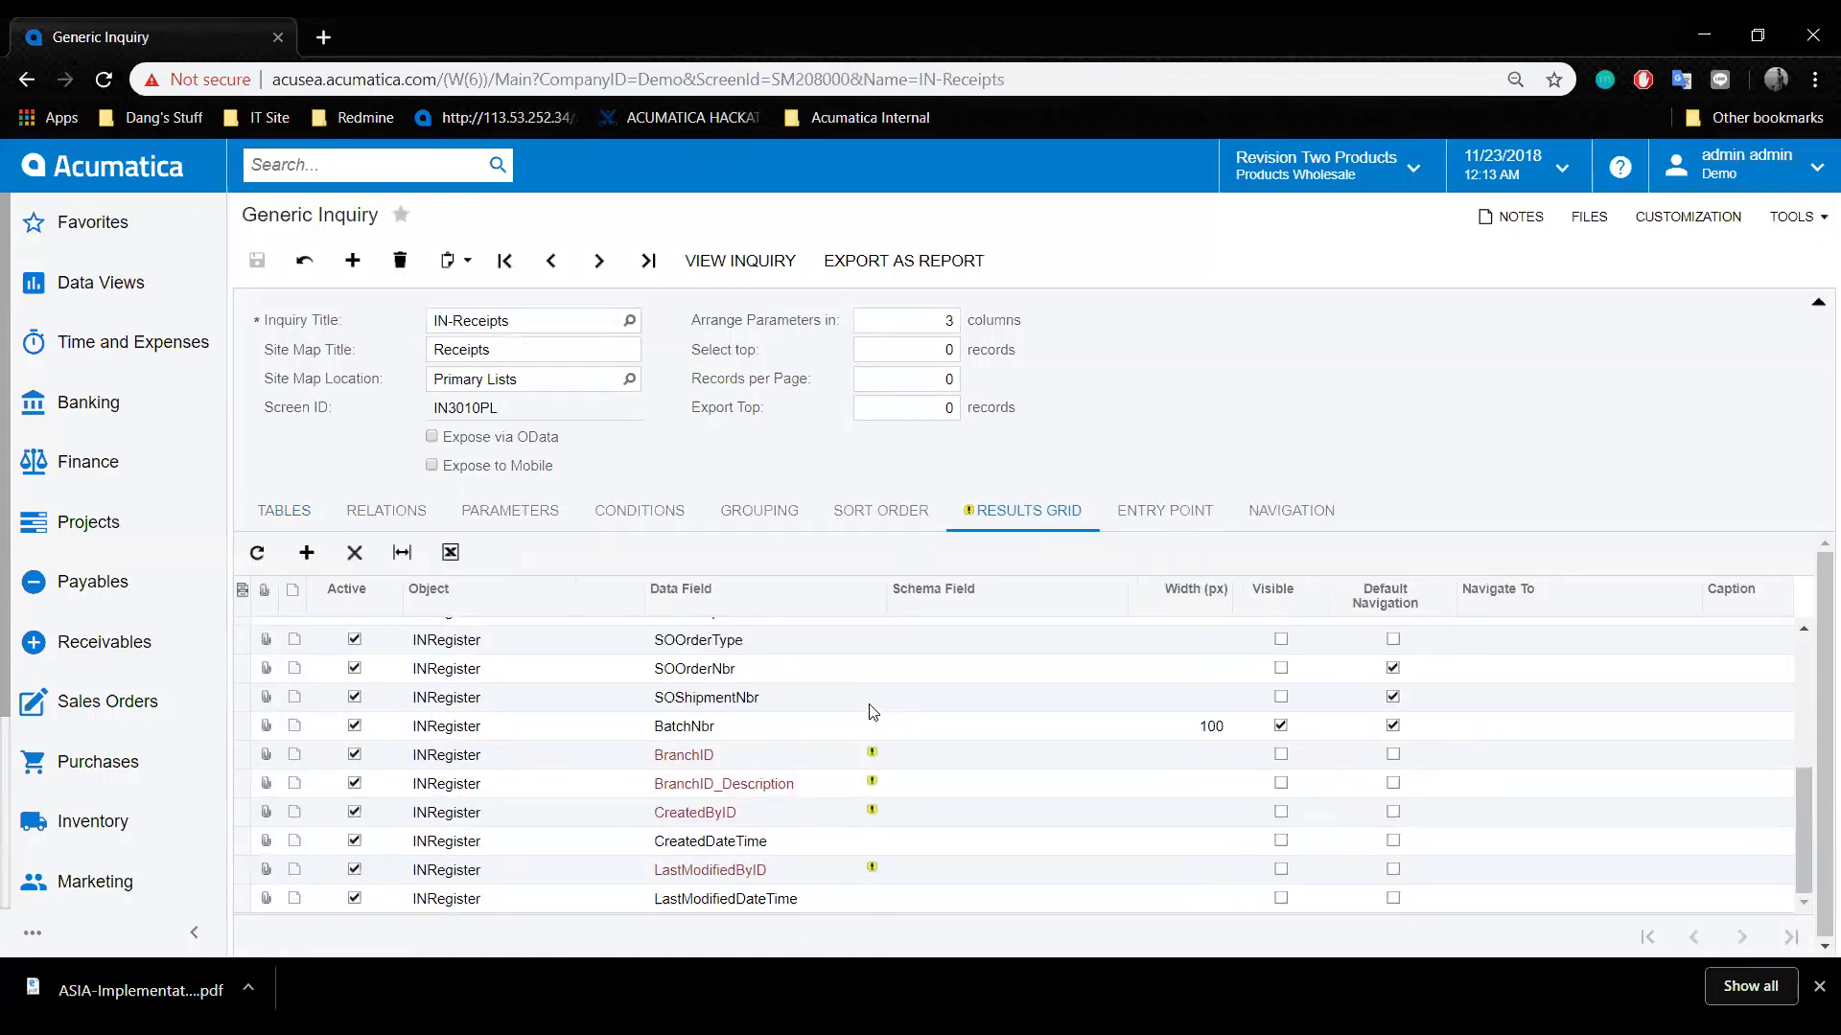
{"action": "scroll", "coordinate": [862, 709], "scroll_direction": "up", "scroll_amount": 5}
{"action": "scroll", "coordinate": [840, 700], "scroll_direction": "down", "scroll_amount": 5}
{"action": "scroll", "coordinate": [843, 703], "scroll_direction": "up", "scroll_amount": 5}
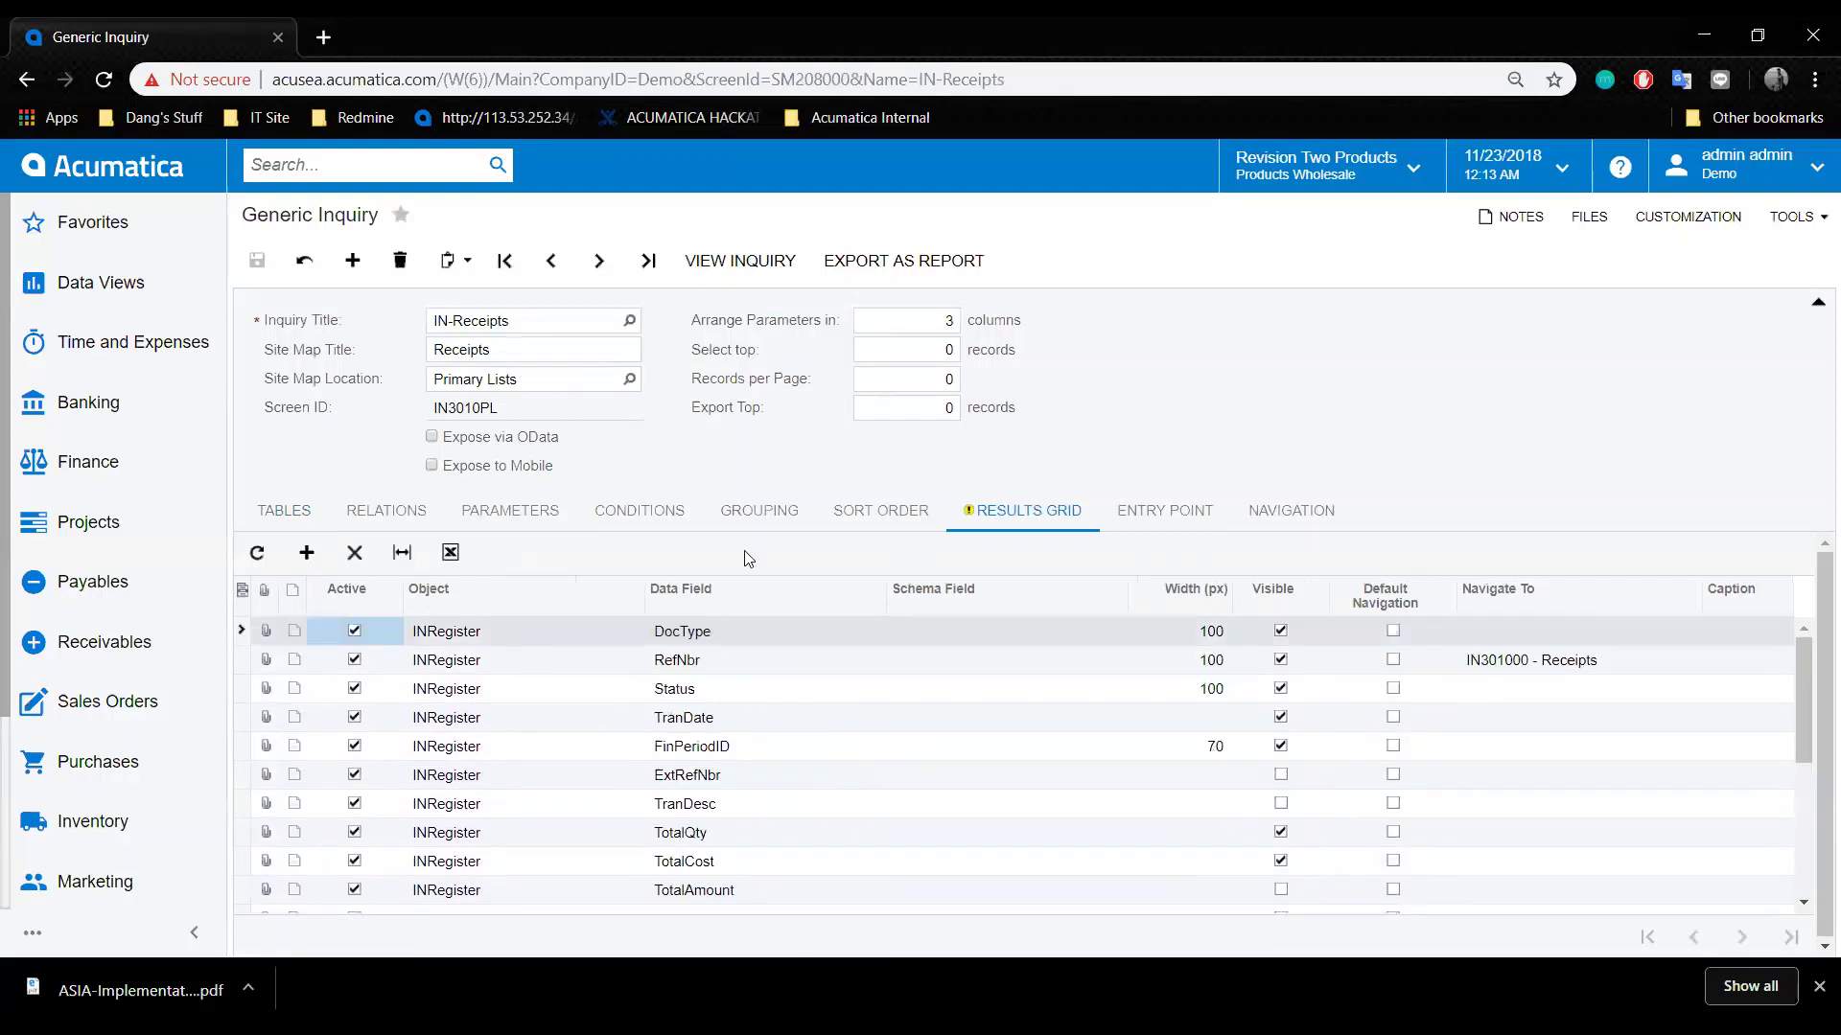
Load the IN-Issues inquiry and examine its tables and filter conditions.
{"action": "left_click", "coordinate": [573, 312]}
{"action": "type", "text": "IN"}
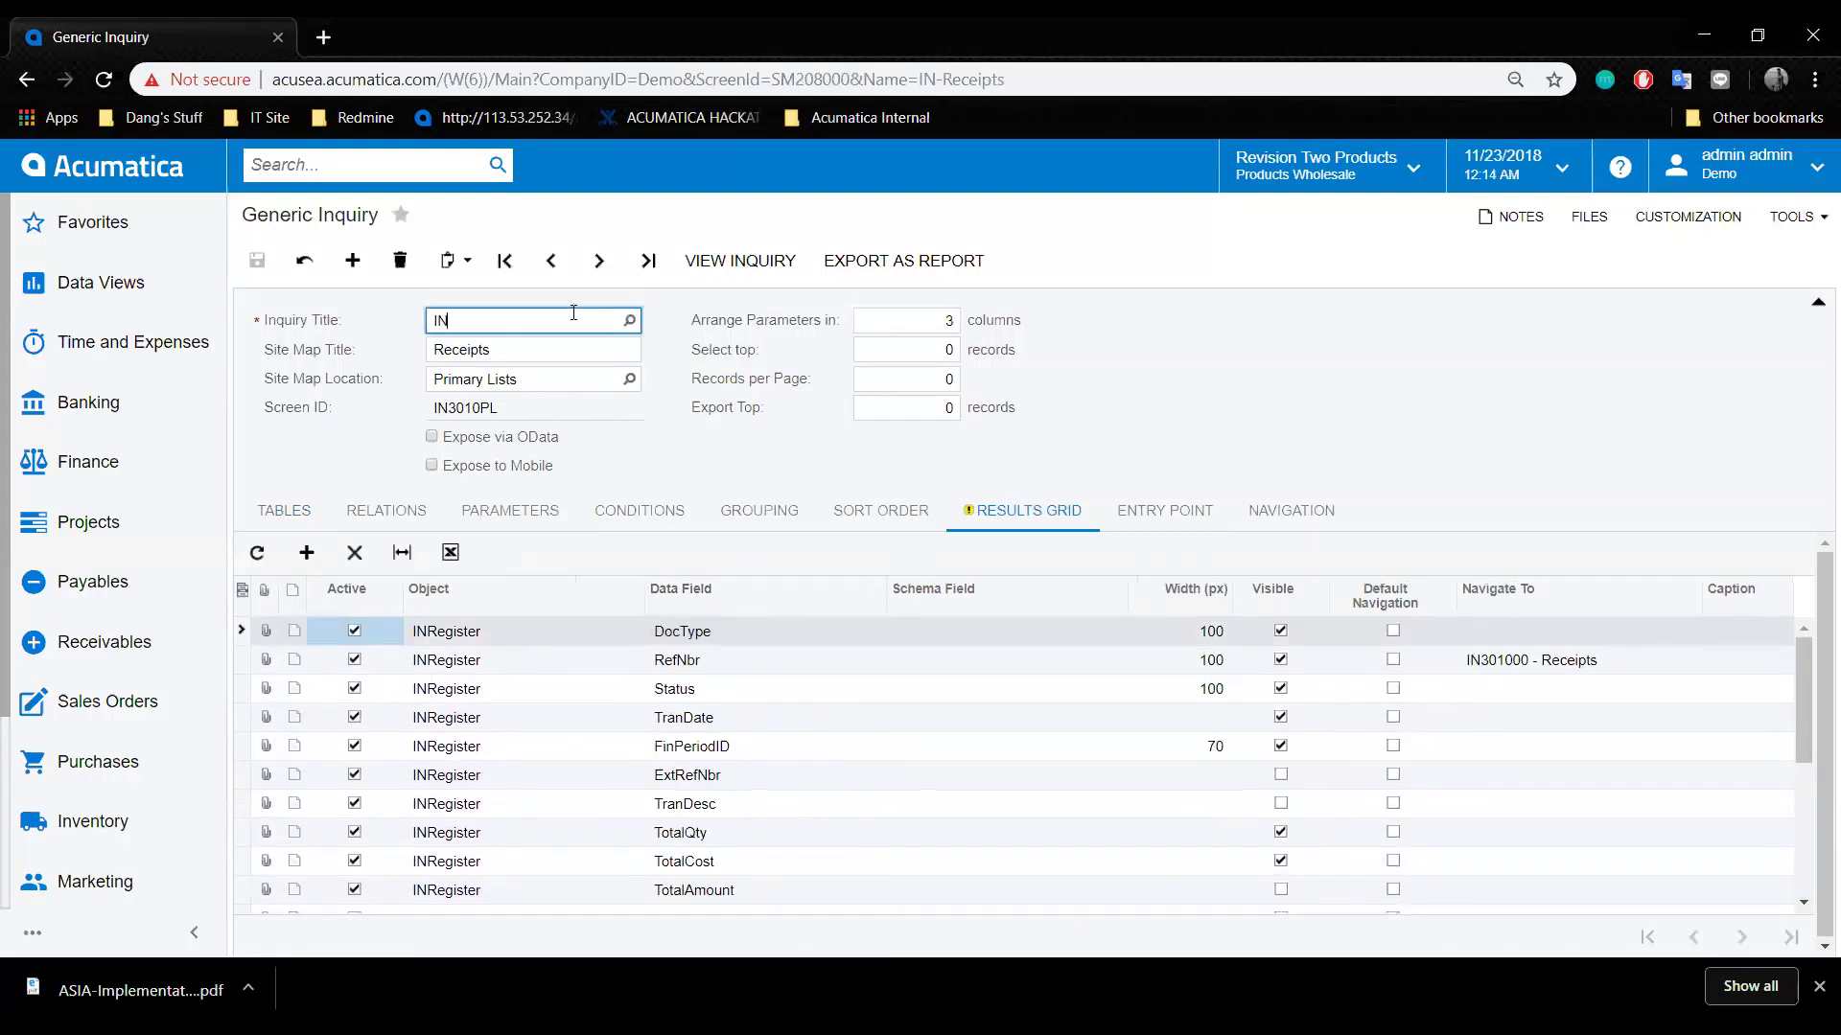
{"action": "type", "text": "-Issues"}
{"action": "key", "text": "Tab"}
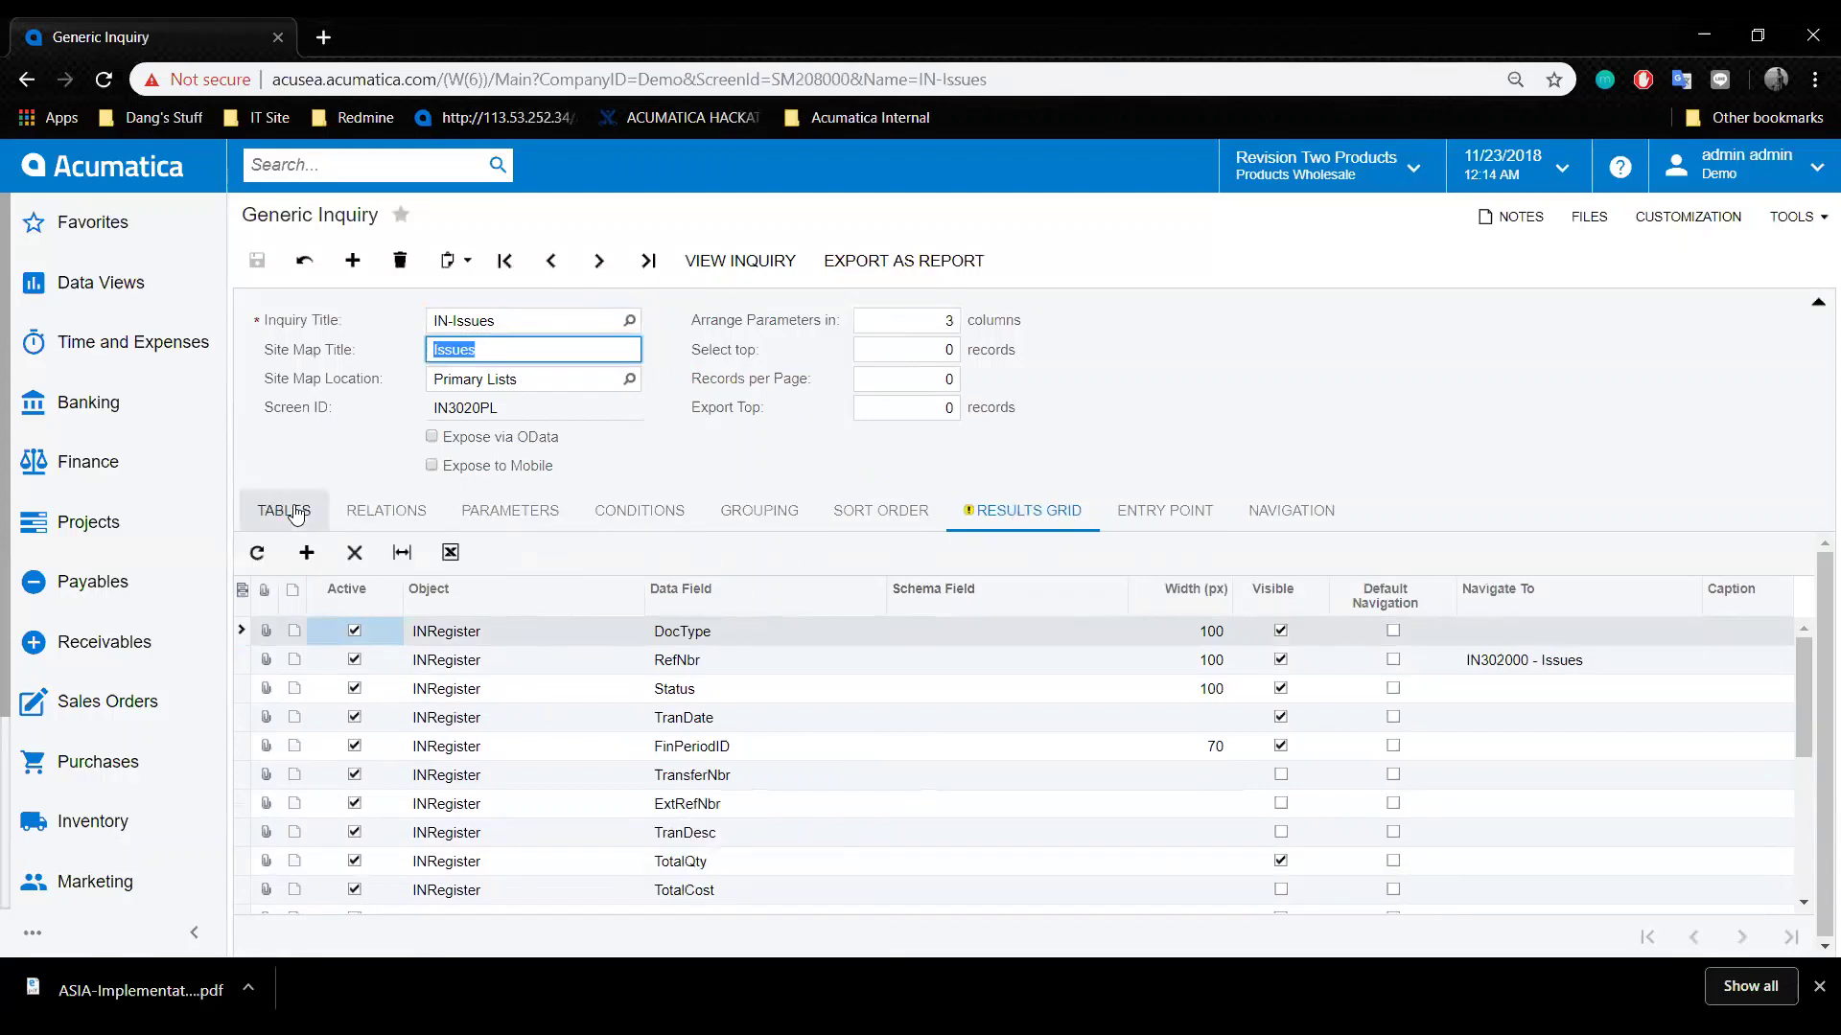
{"action": "left_click", "coordinate": [296, 513]}
{"action": "left_click", "coordinate": [634, 511]}
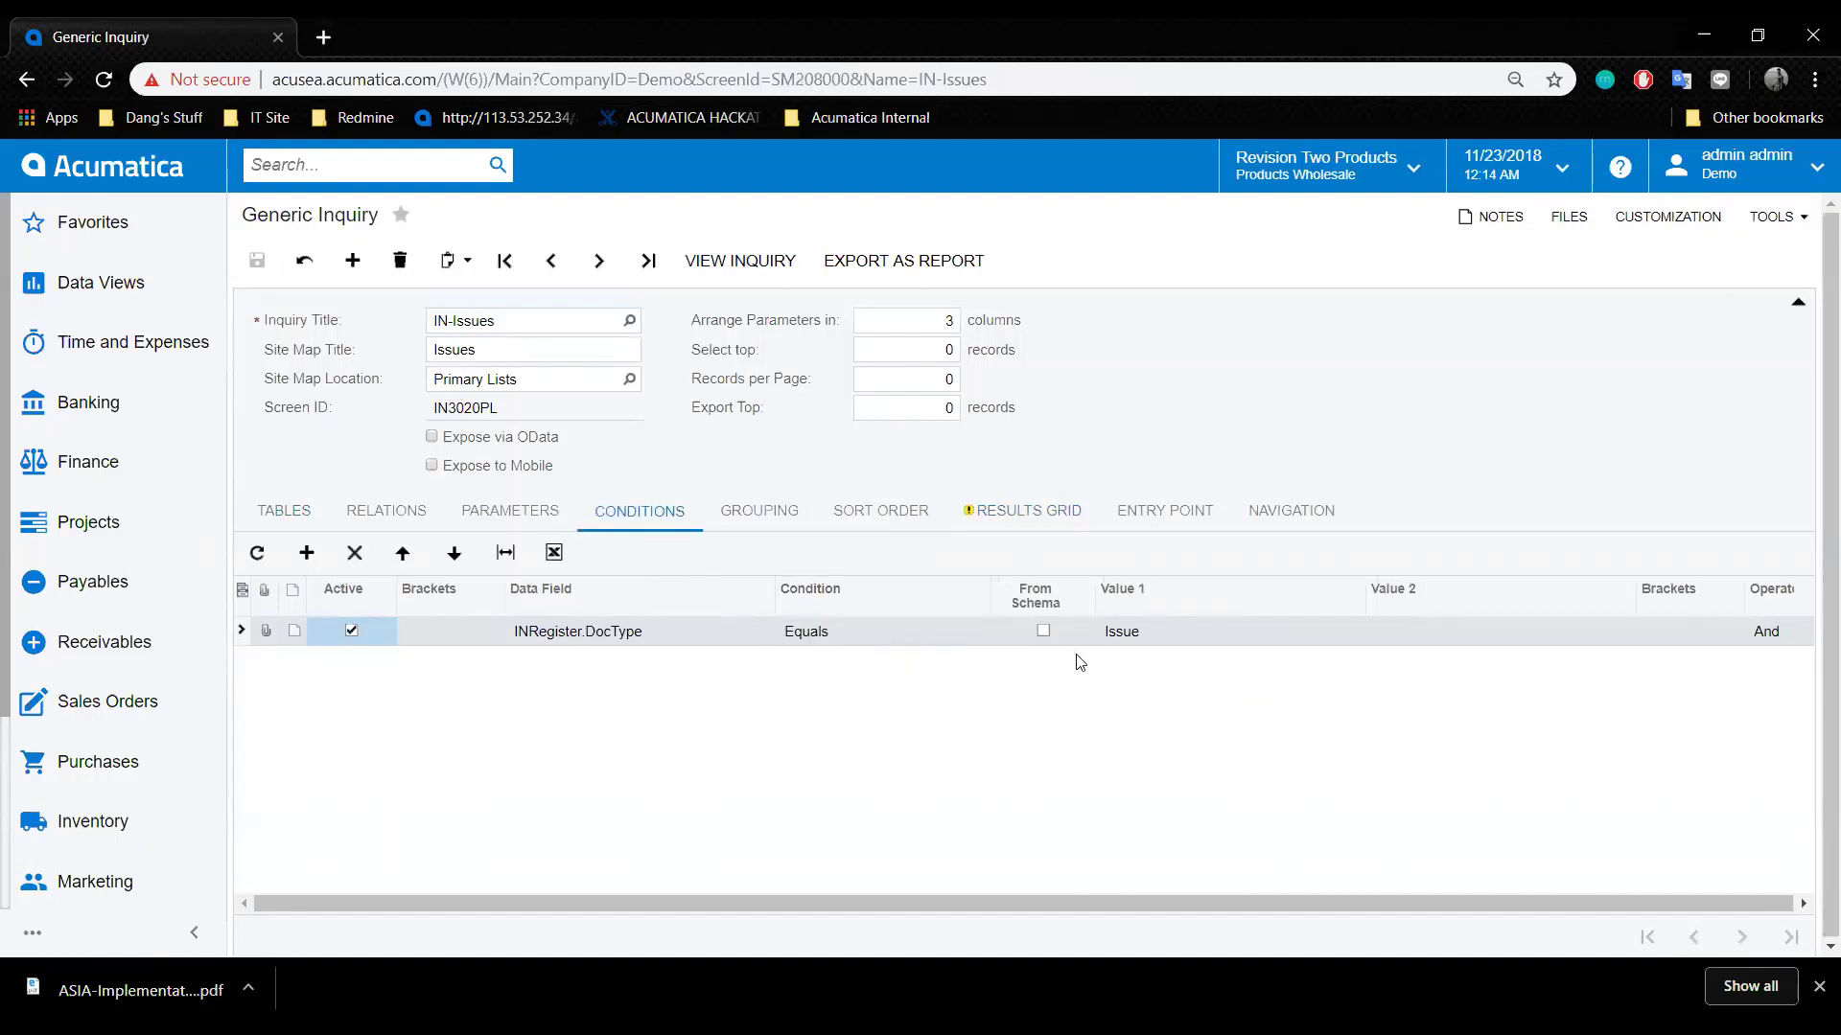
Find the DB-INTransaction inquiry by searching for "Transaction", load it, and examine its tables and results grid.
{"action": "left_click", "coordinate": [581, 321]}
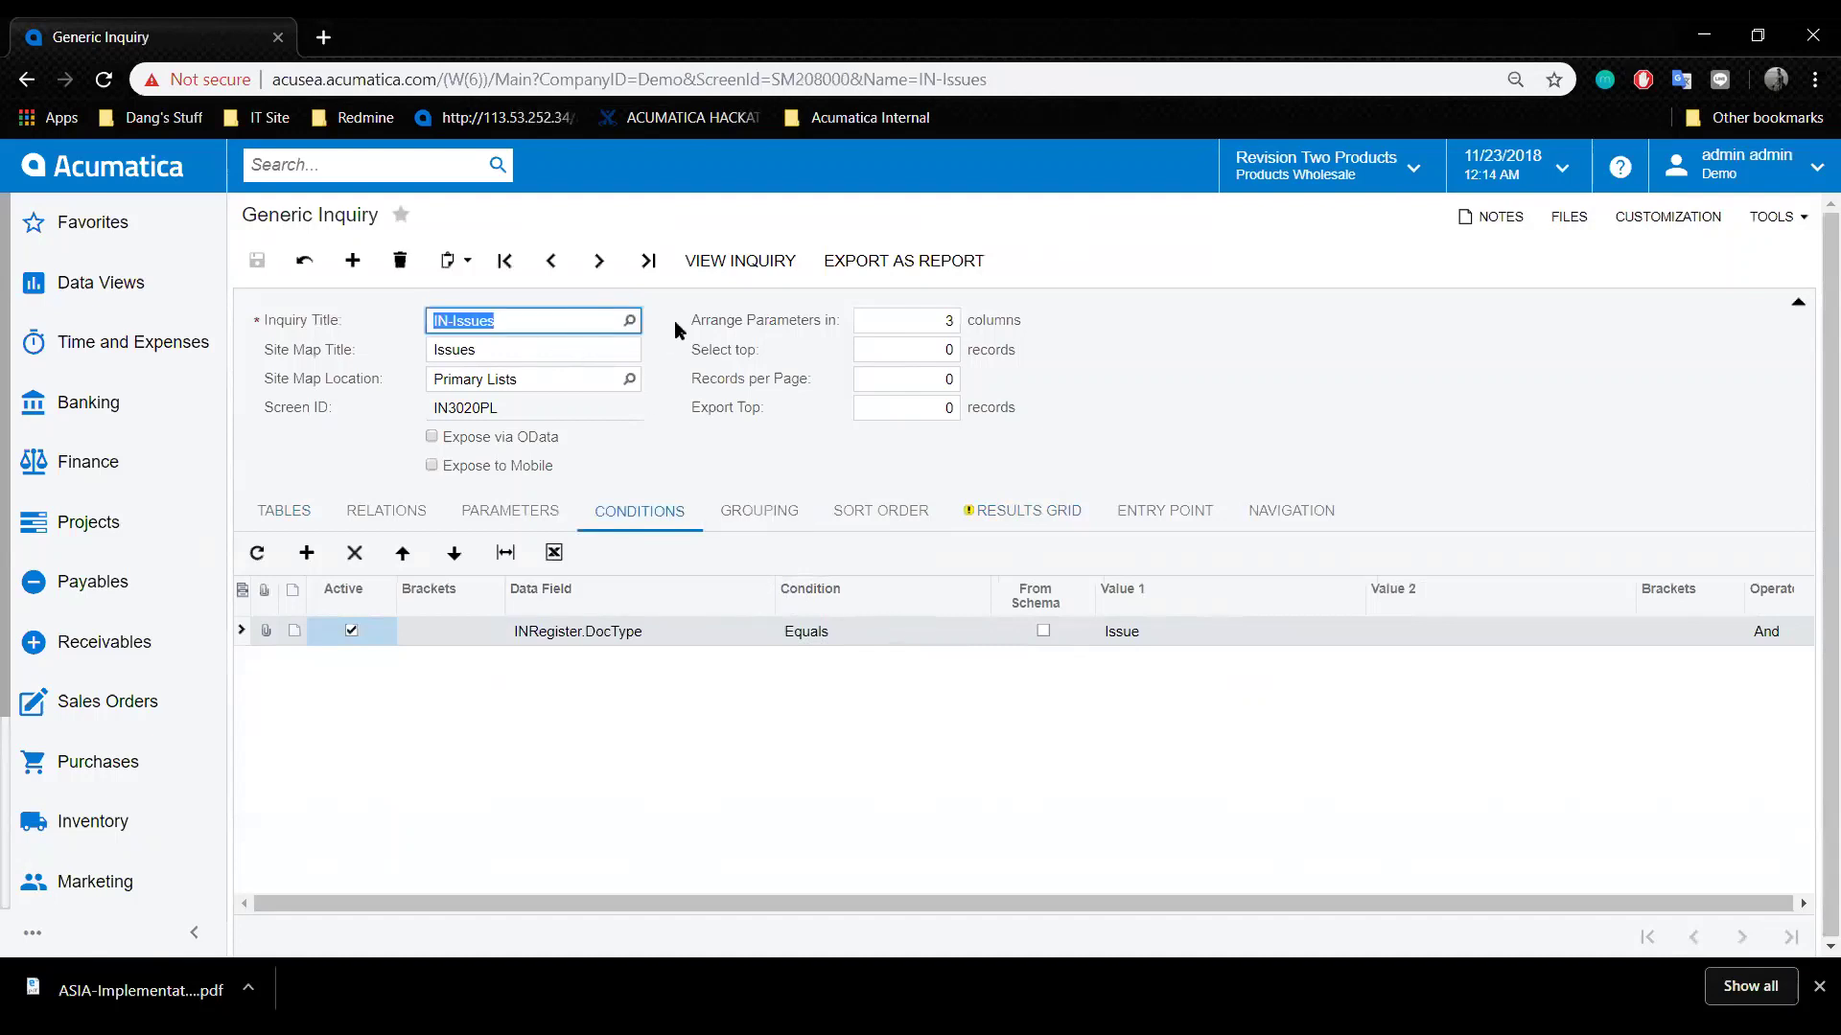
{"action": "left_click", "coordinate": [629, 321]}
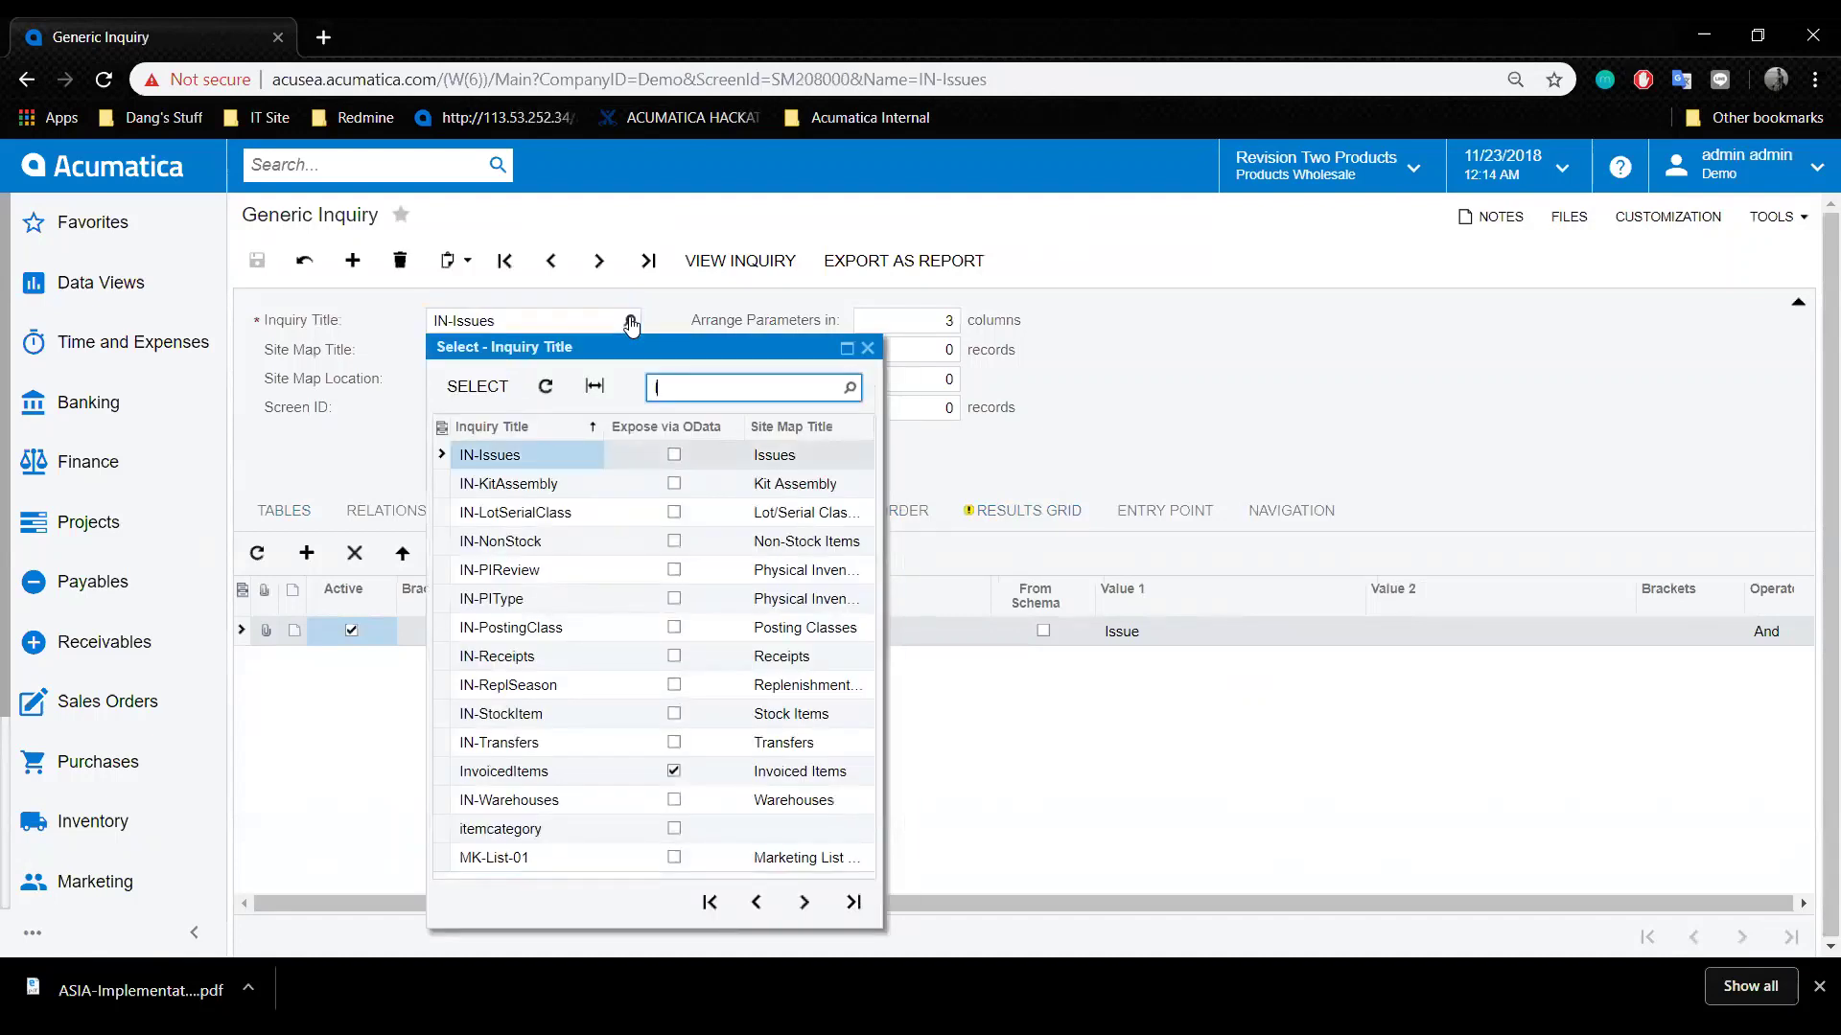
{"action": "type", "text": "IN-In"}
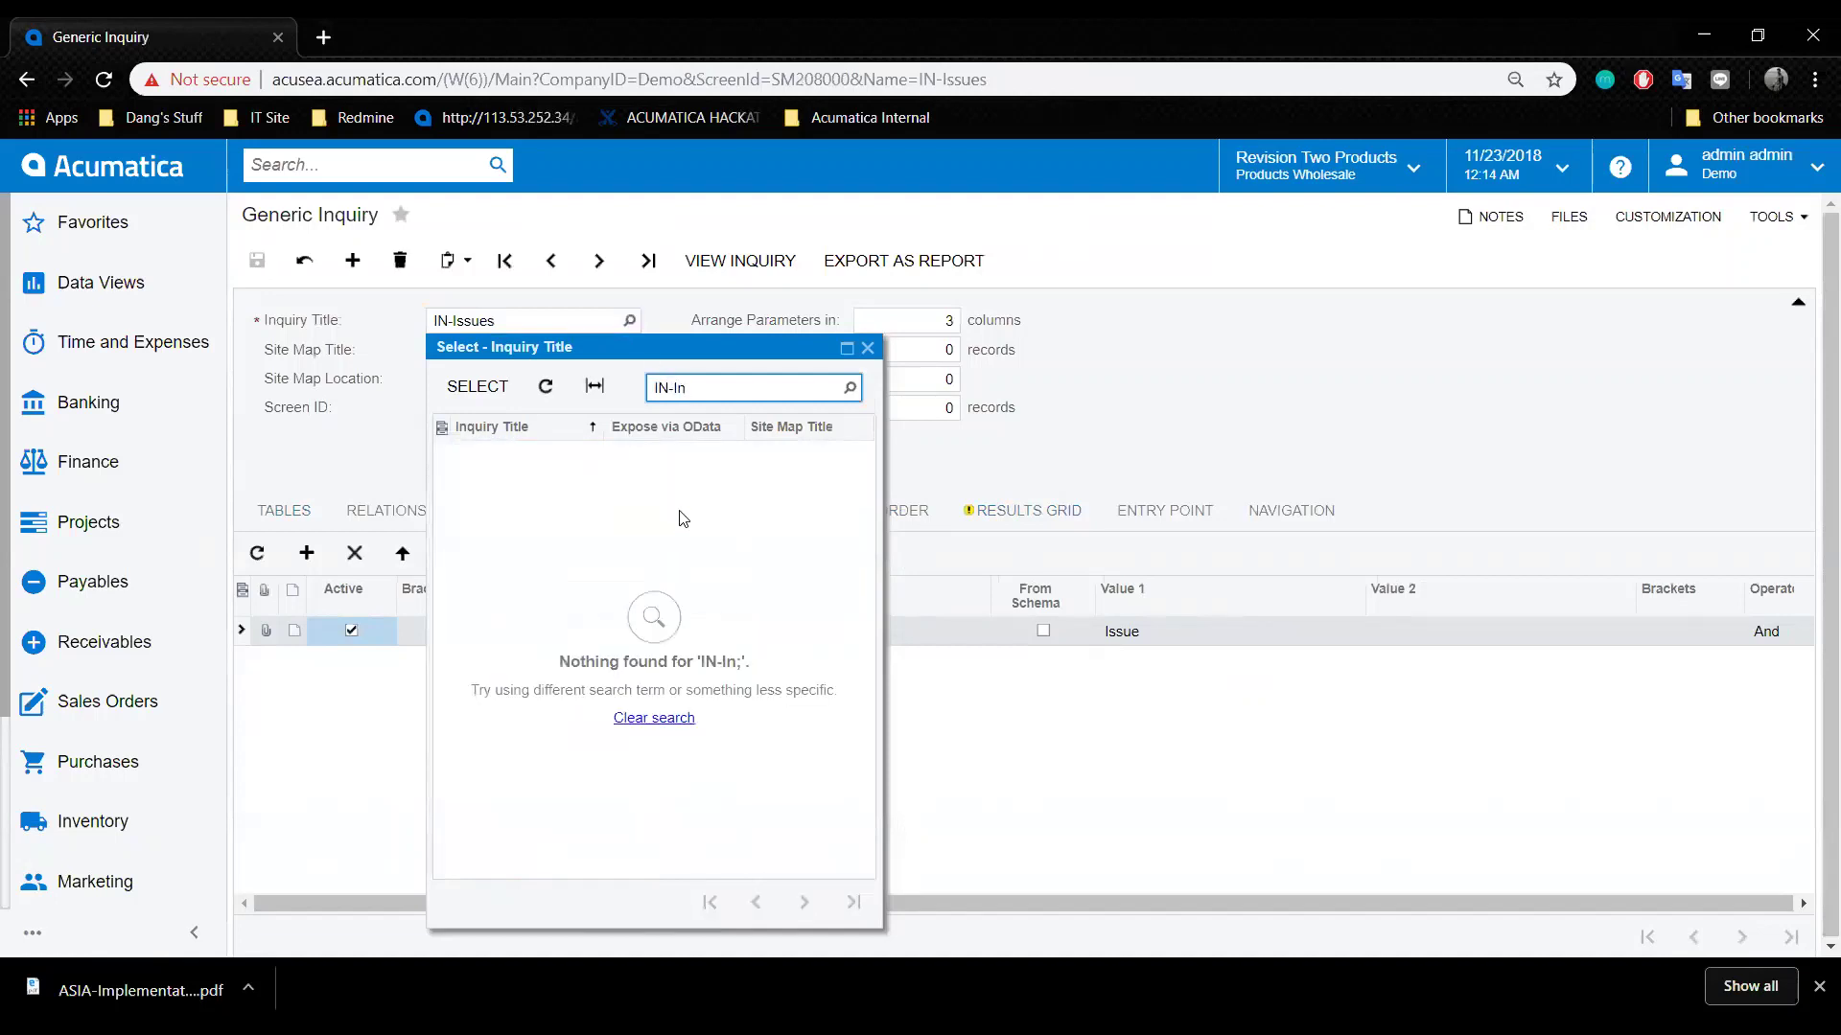
{"action": "key", "text": "BackSpace"}
{"action": "key", "text": "BackSpace"}
{"action": "key", "text": "BackSpace"}
{"action": "type", "text": "Transaction"}
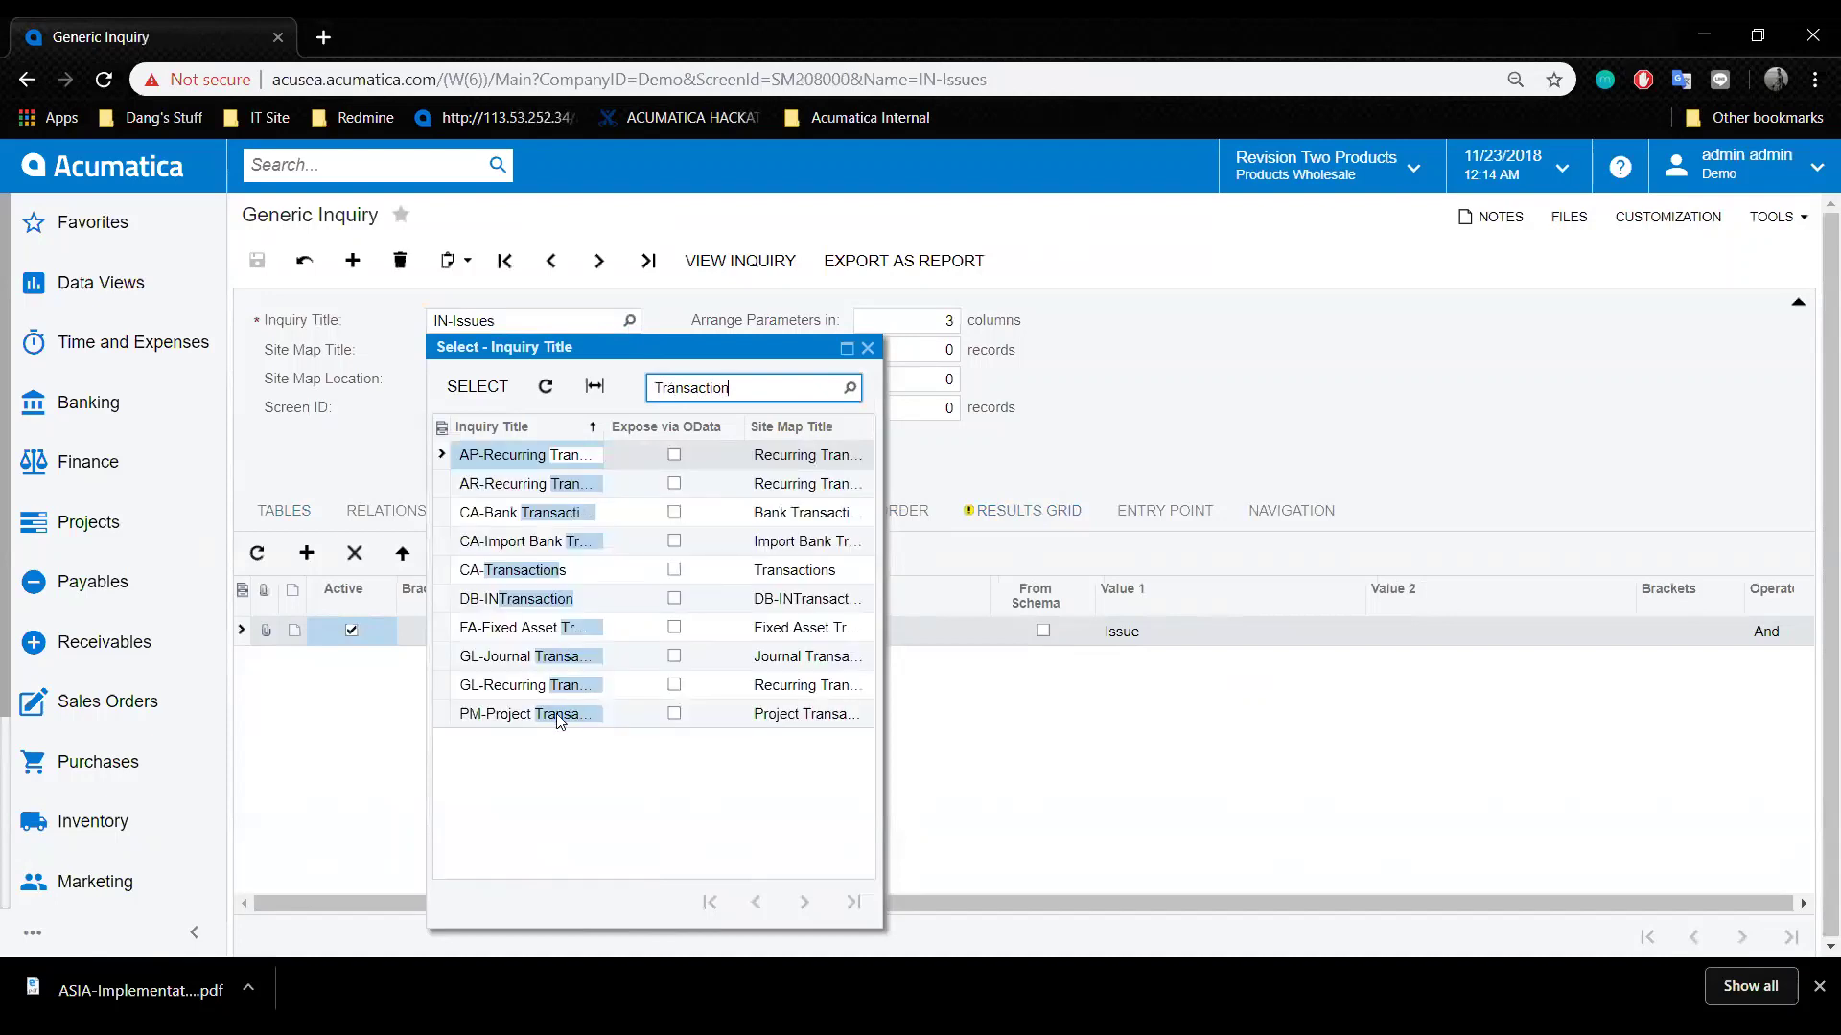
{"action": "double_click", "coordinate": [525, 599]}
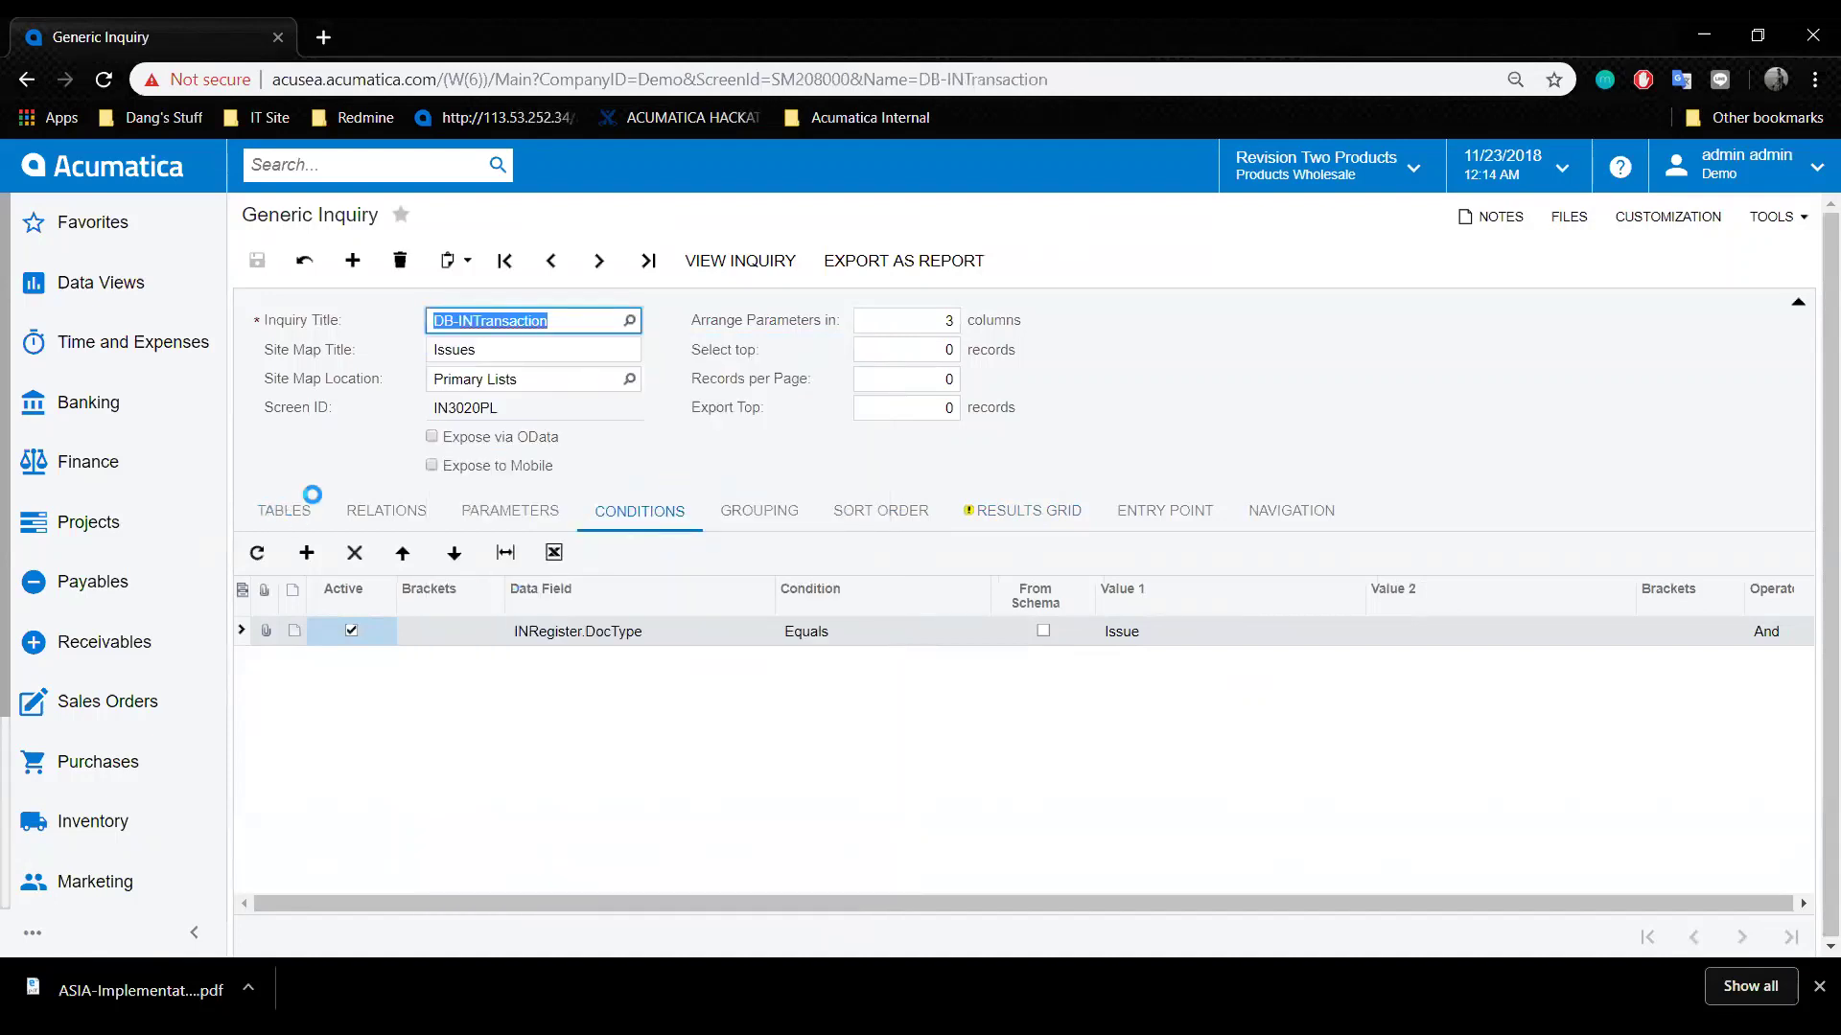
{"action": "left_click", "coordinate": [292, 511]}
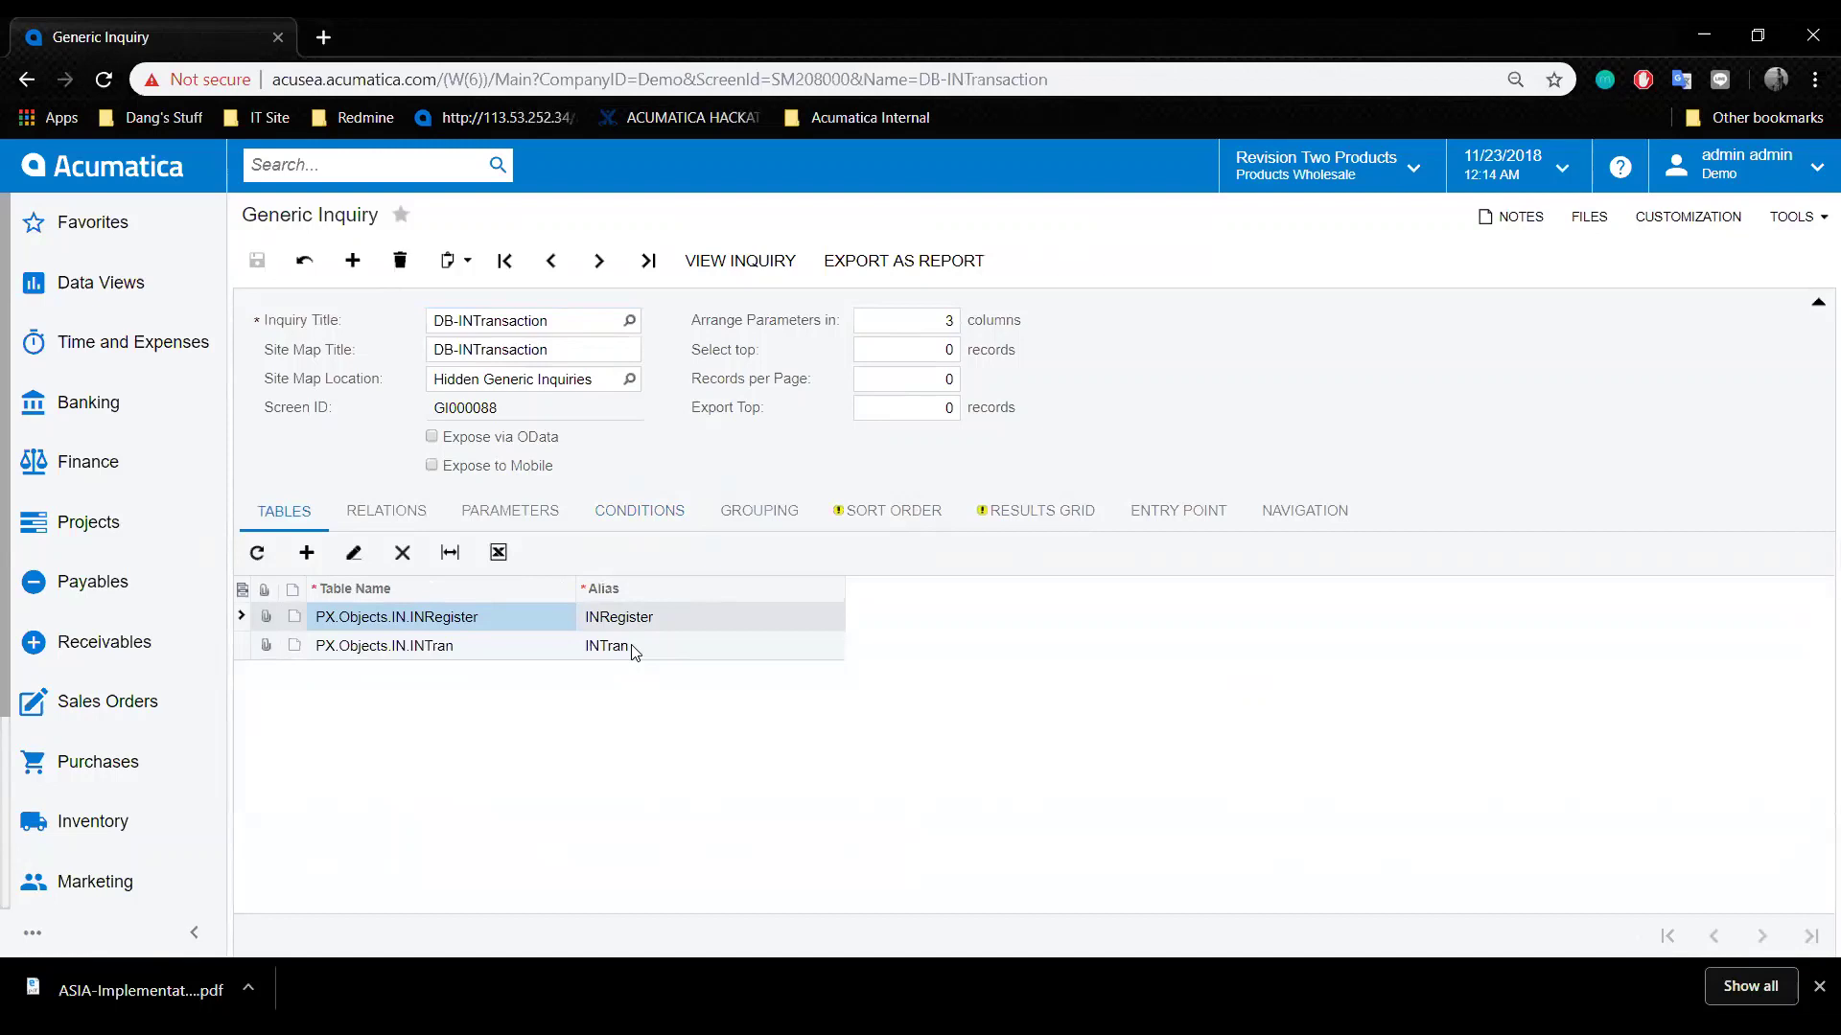
{"action": "left_click", "coordinate": [1002, 513]}
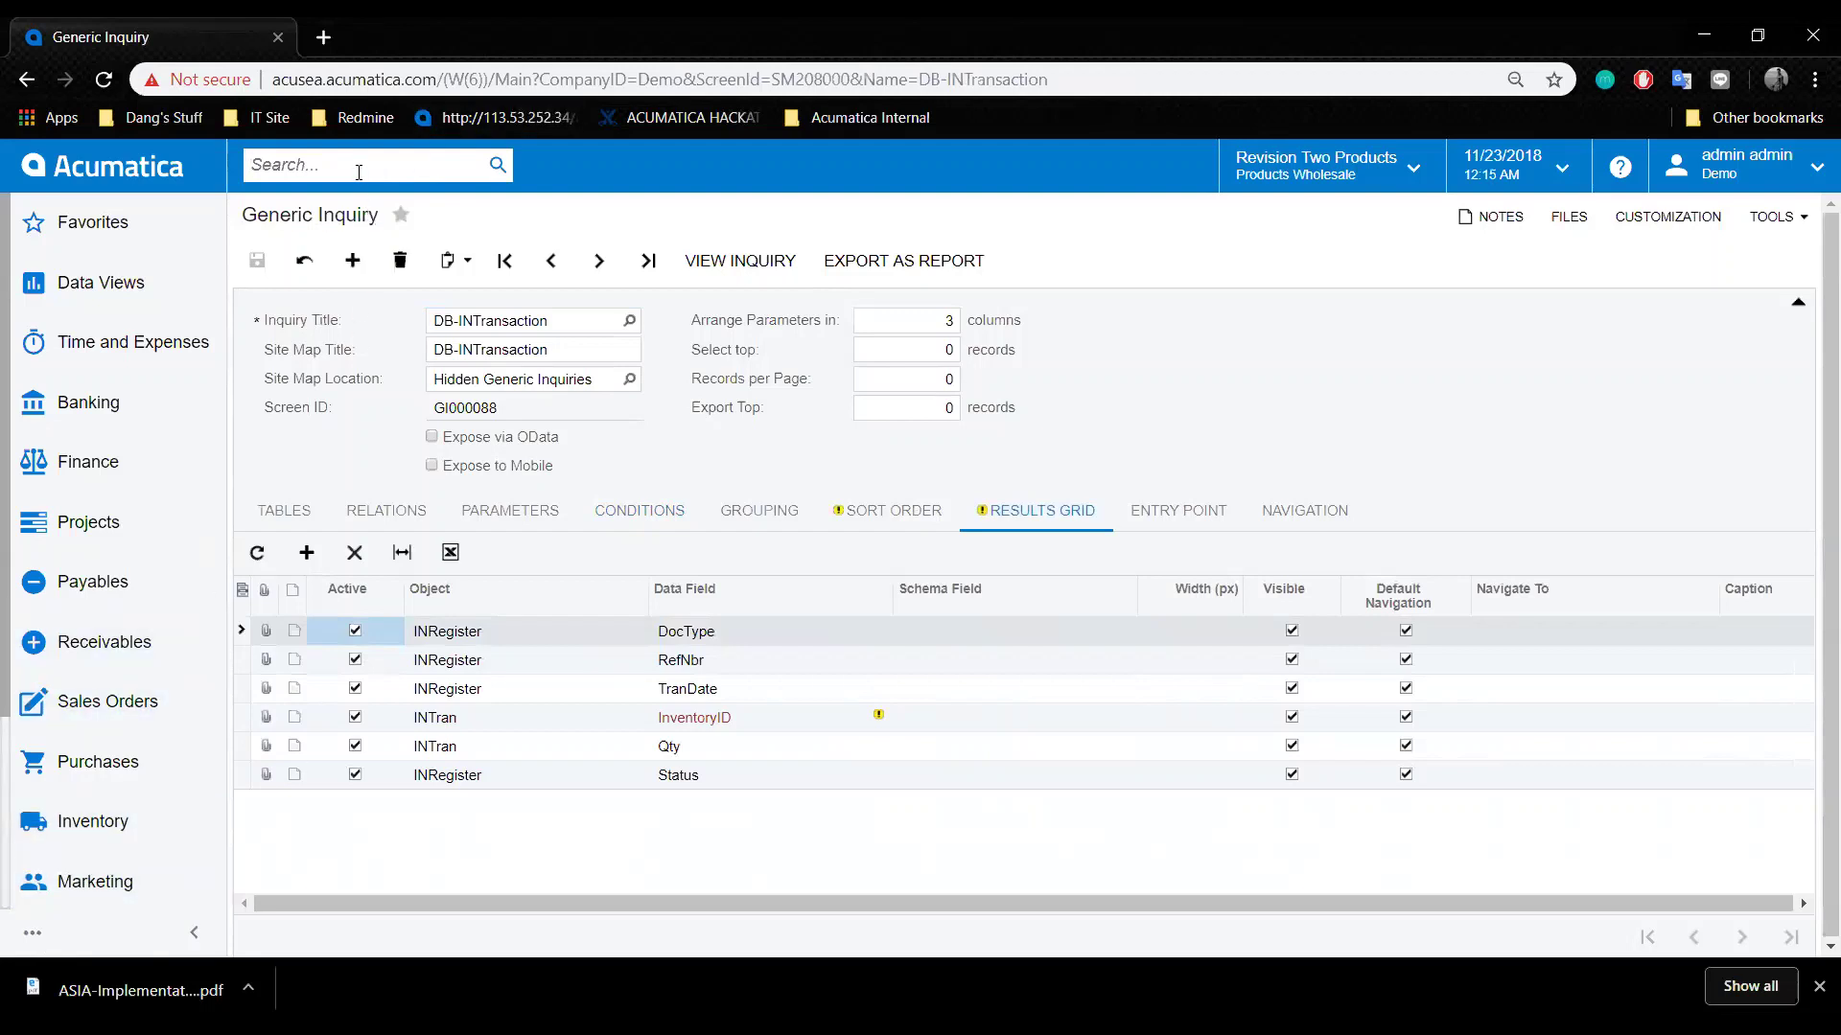
Open the Dashboards screen and name the new dashboard DemoWarehouseDashboard.
{"action": "type", "text": "Dash"}
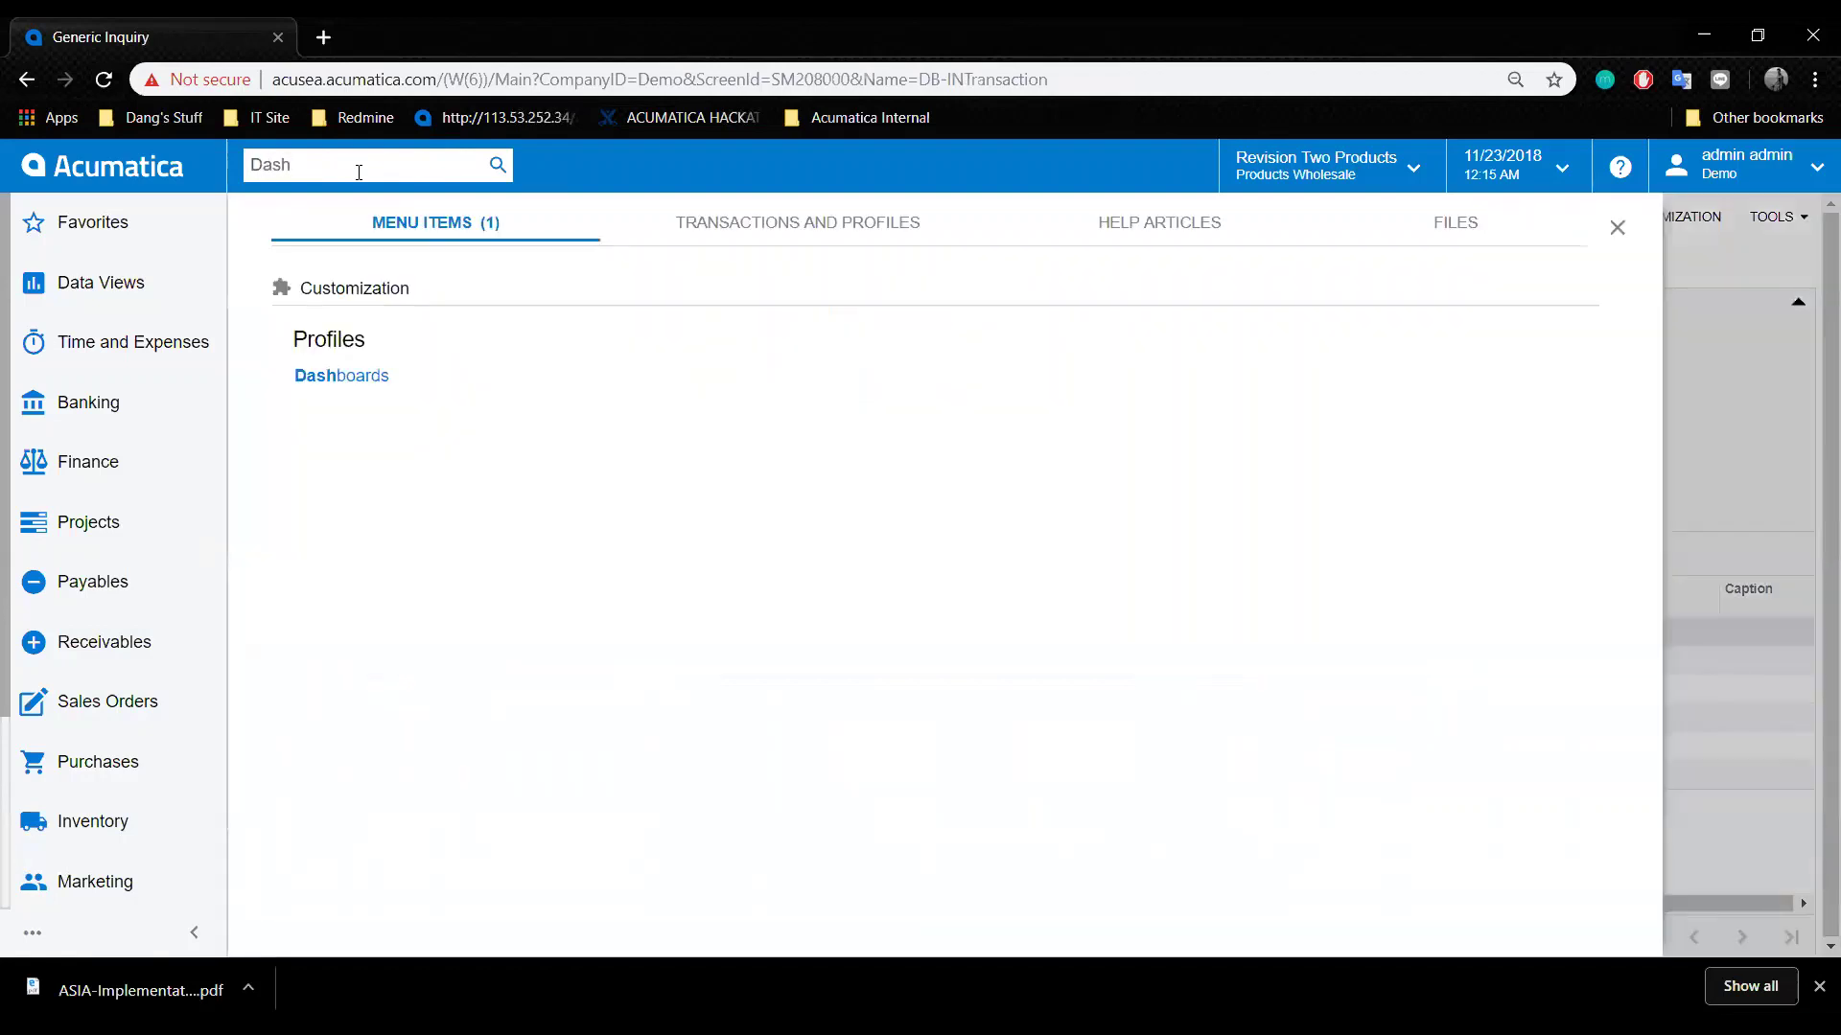
{"action": "left_click", "coordinate": [359, 387]}
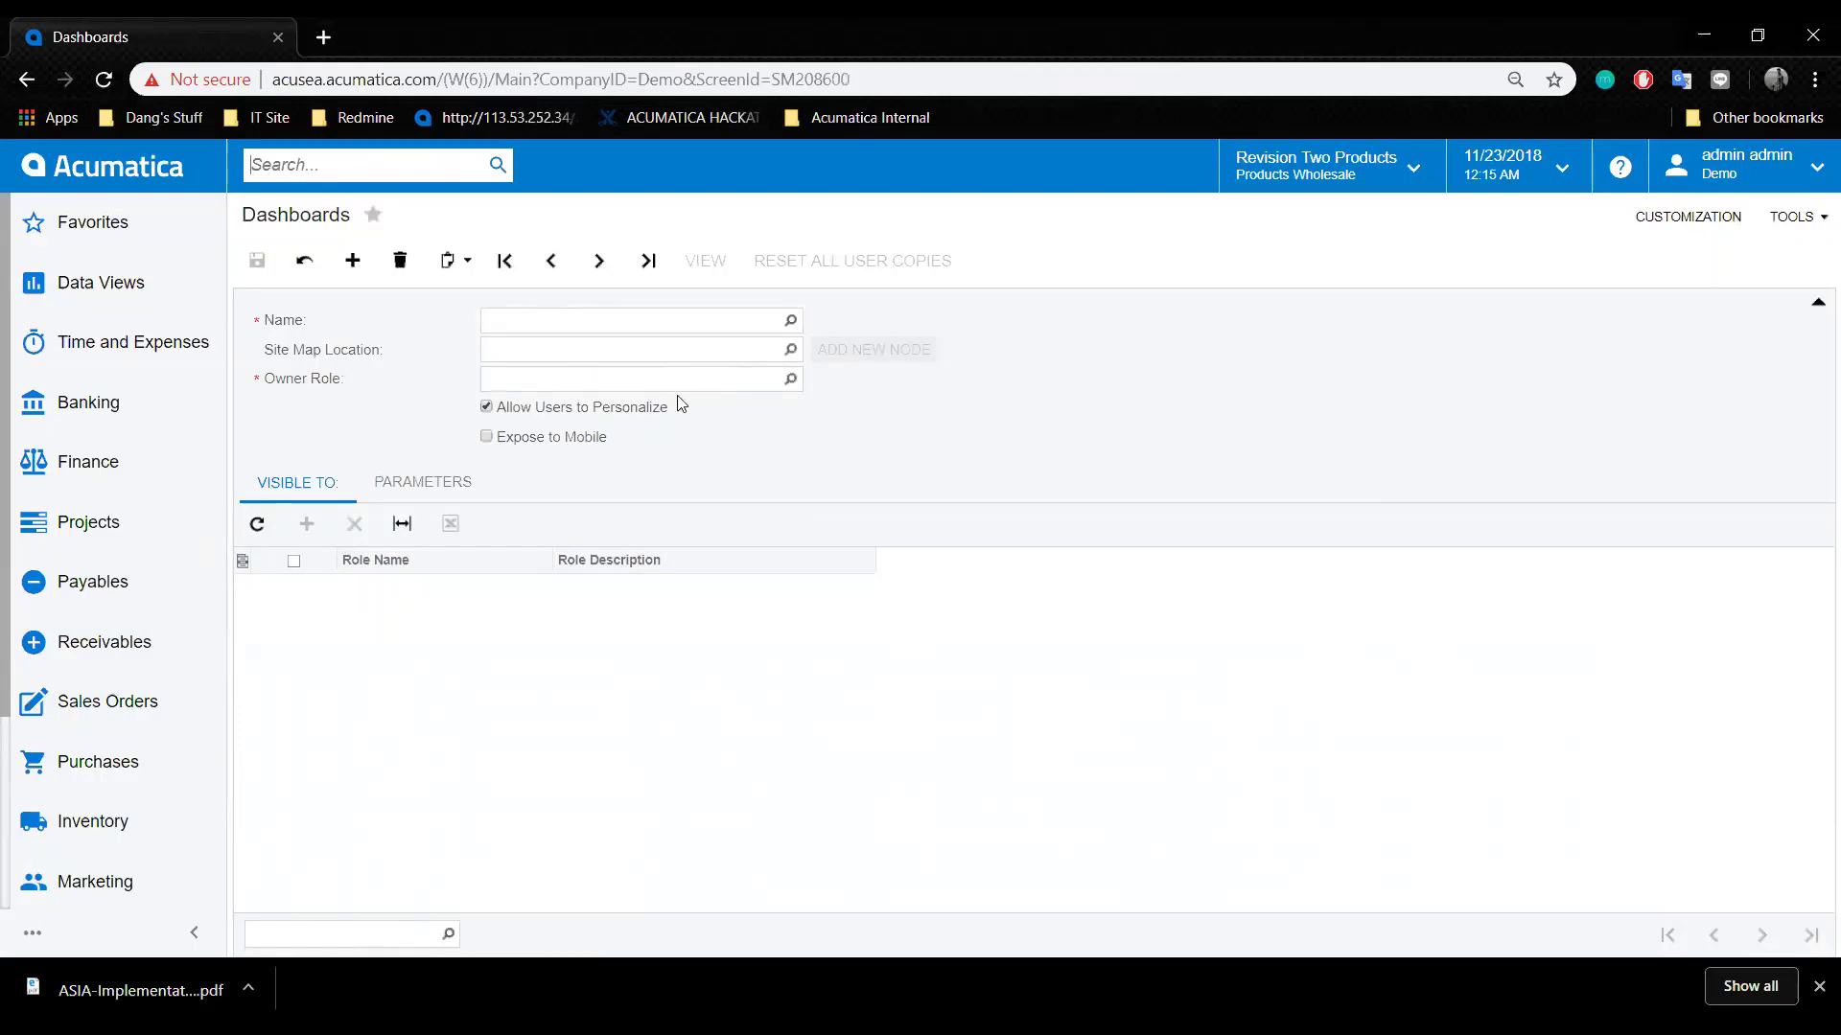
{"action": "left_click", "coordinate": [114, 301]}
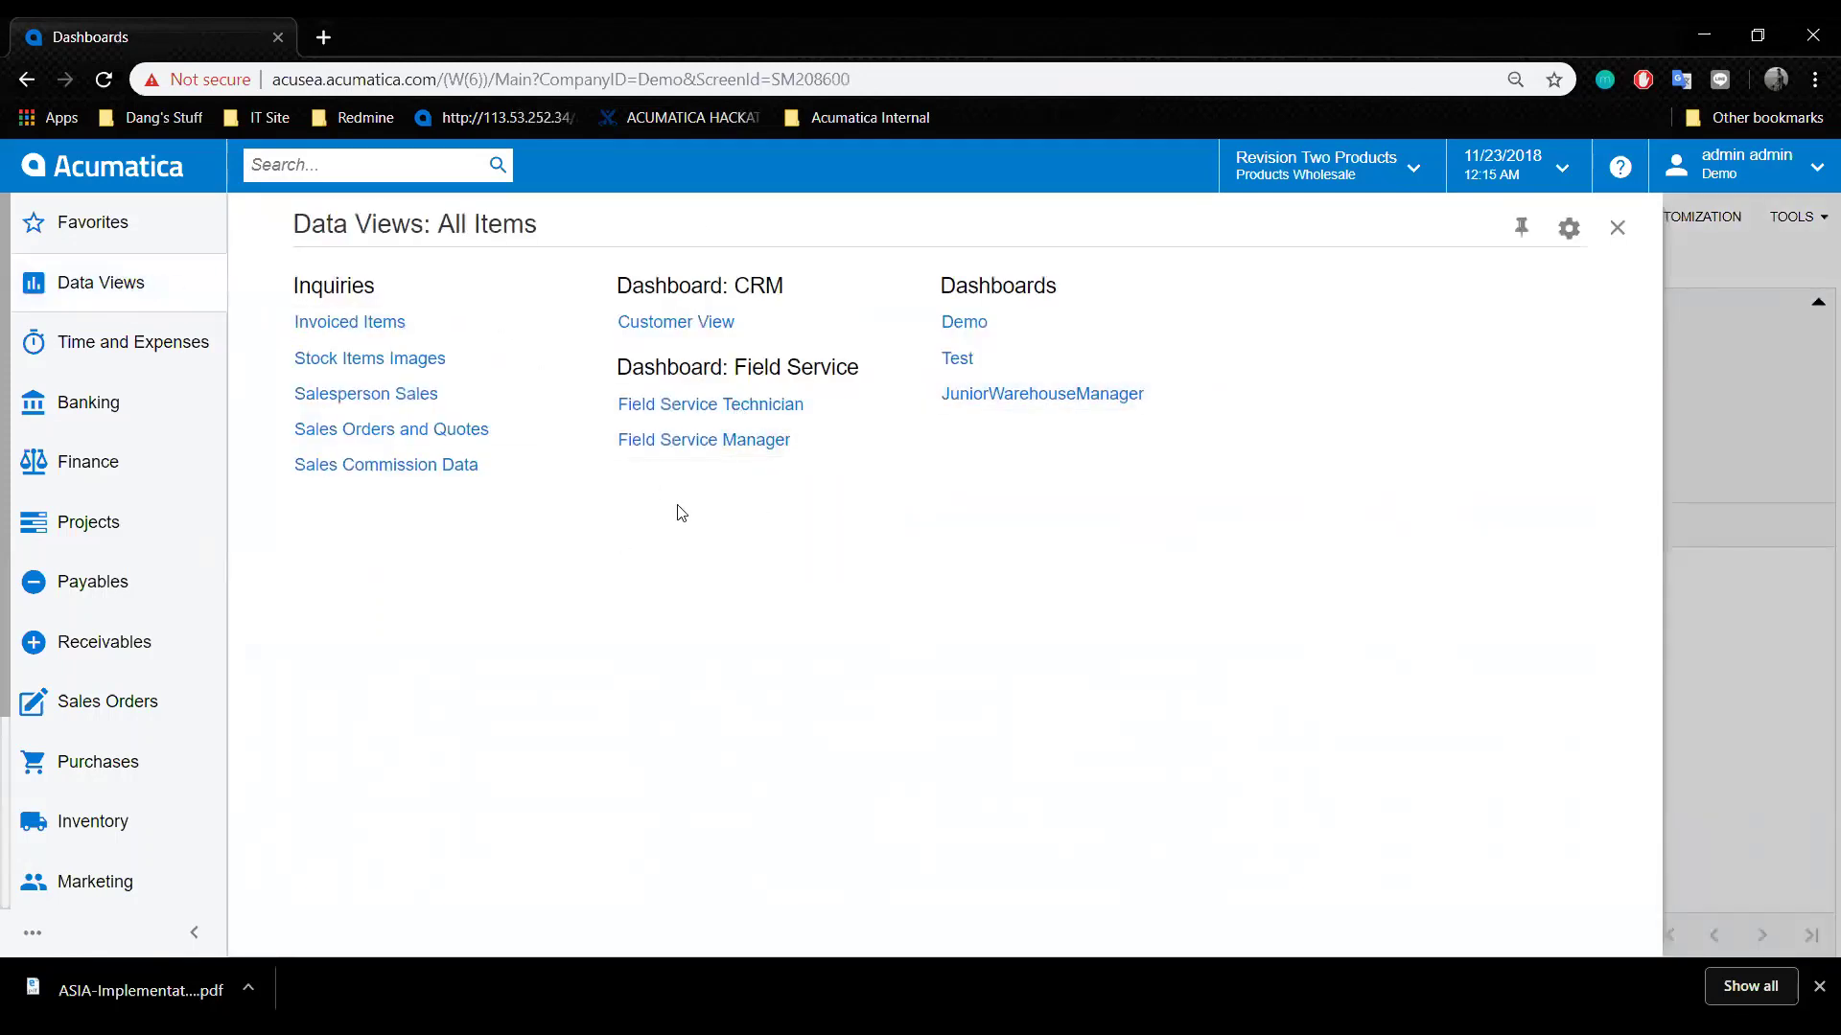
{"action": "left_click", "coordinate": [1733, 394]}
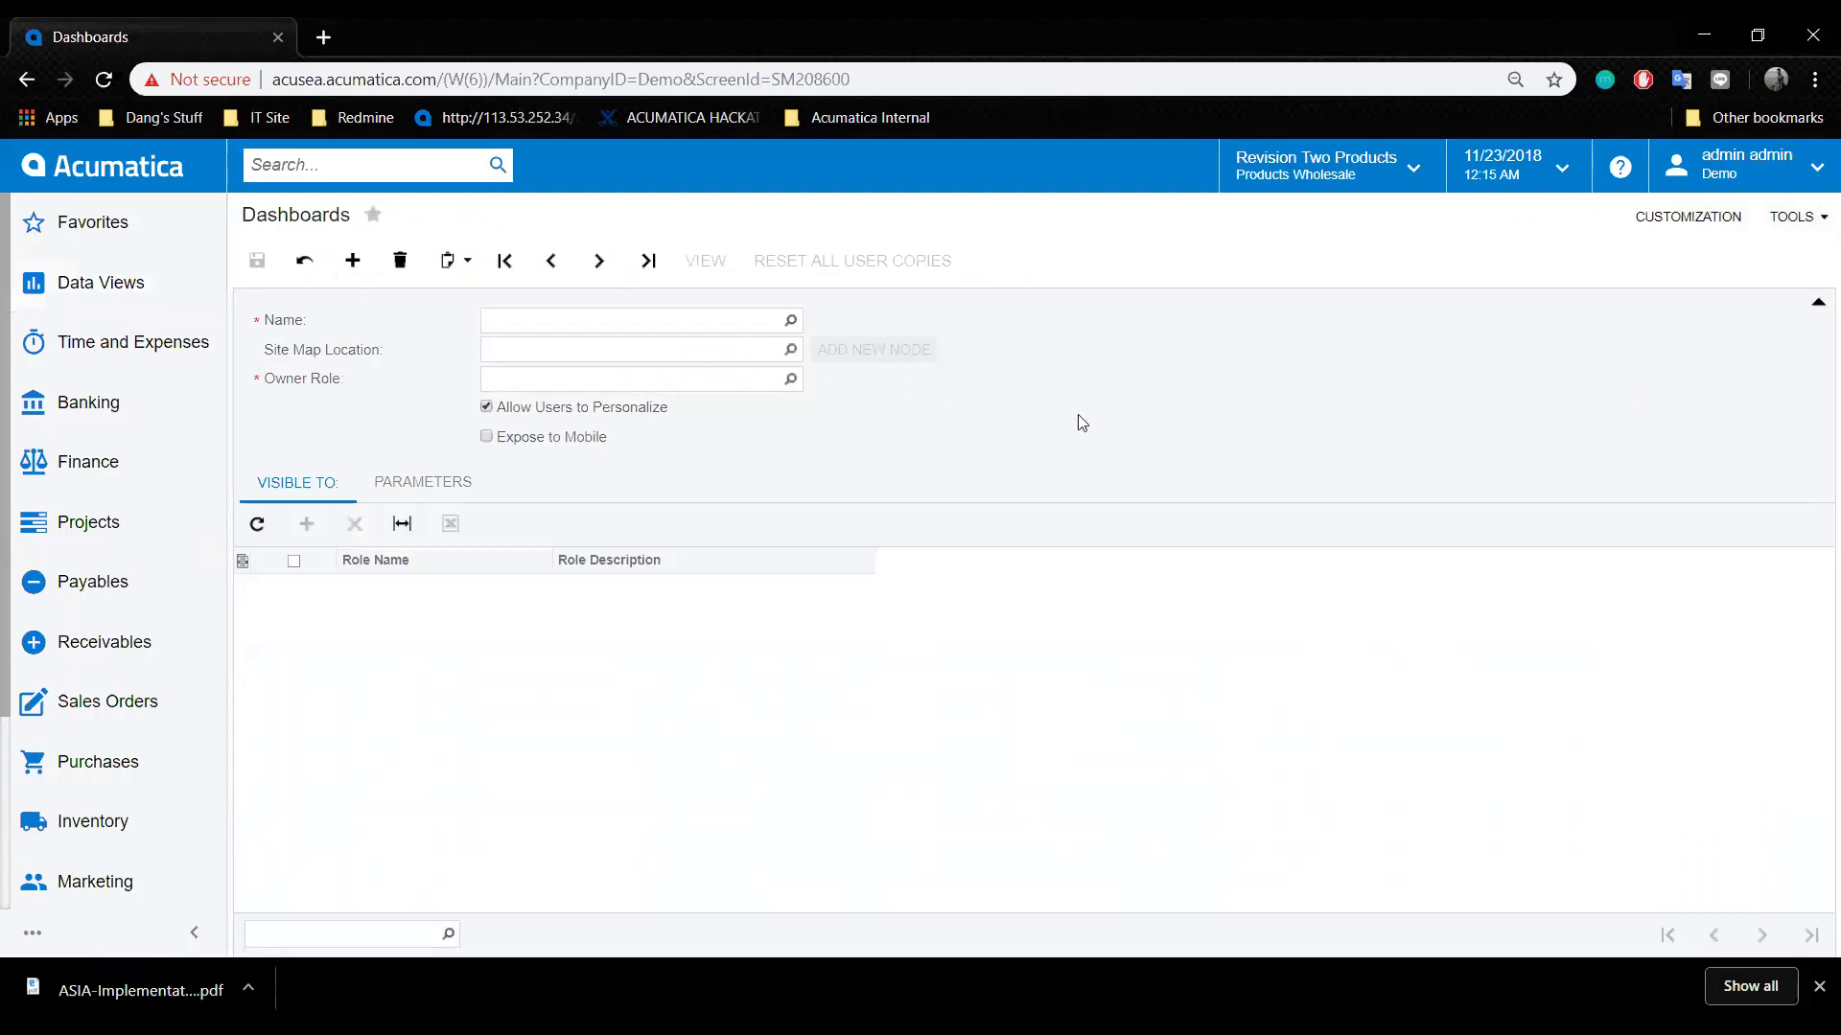
{"action": "left_click", "coordinate": [614, 316]}
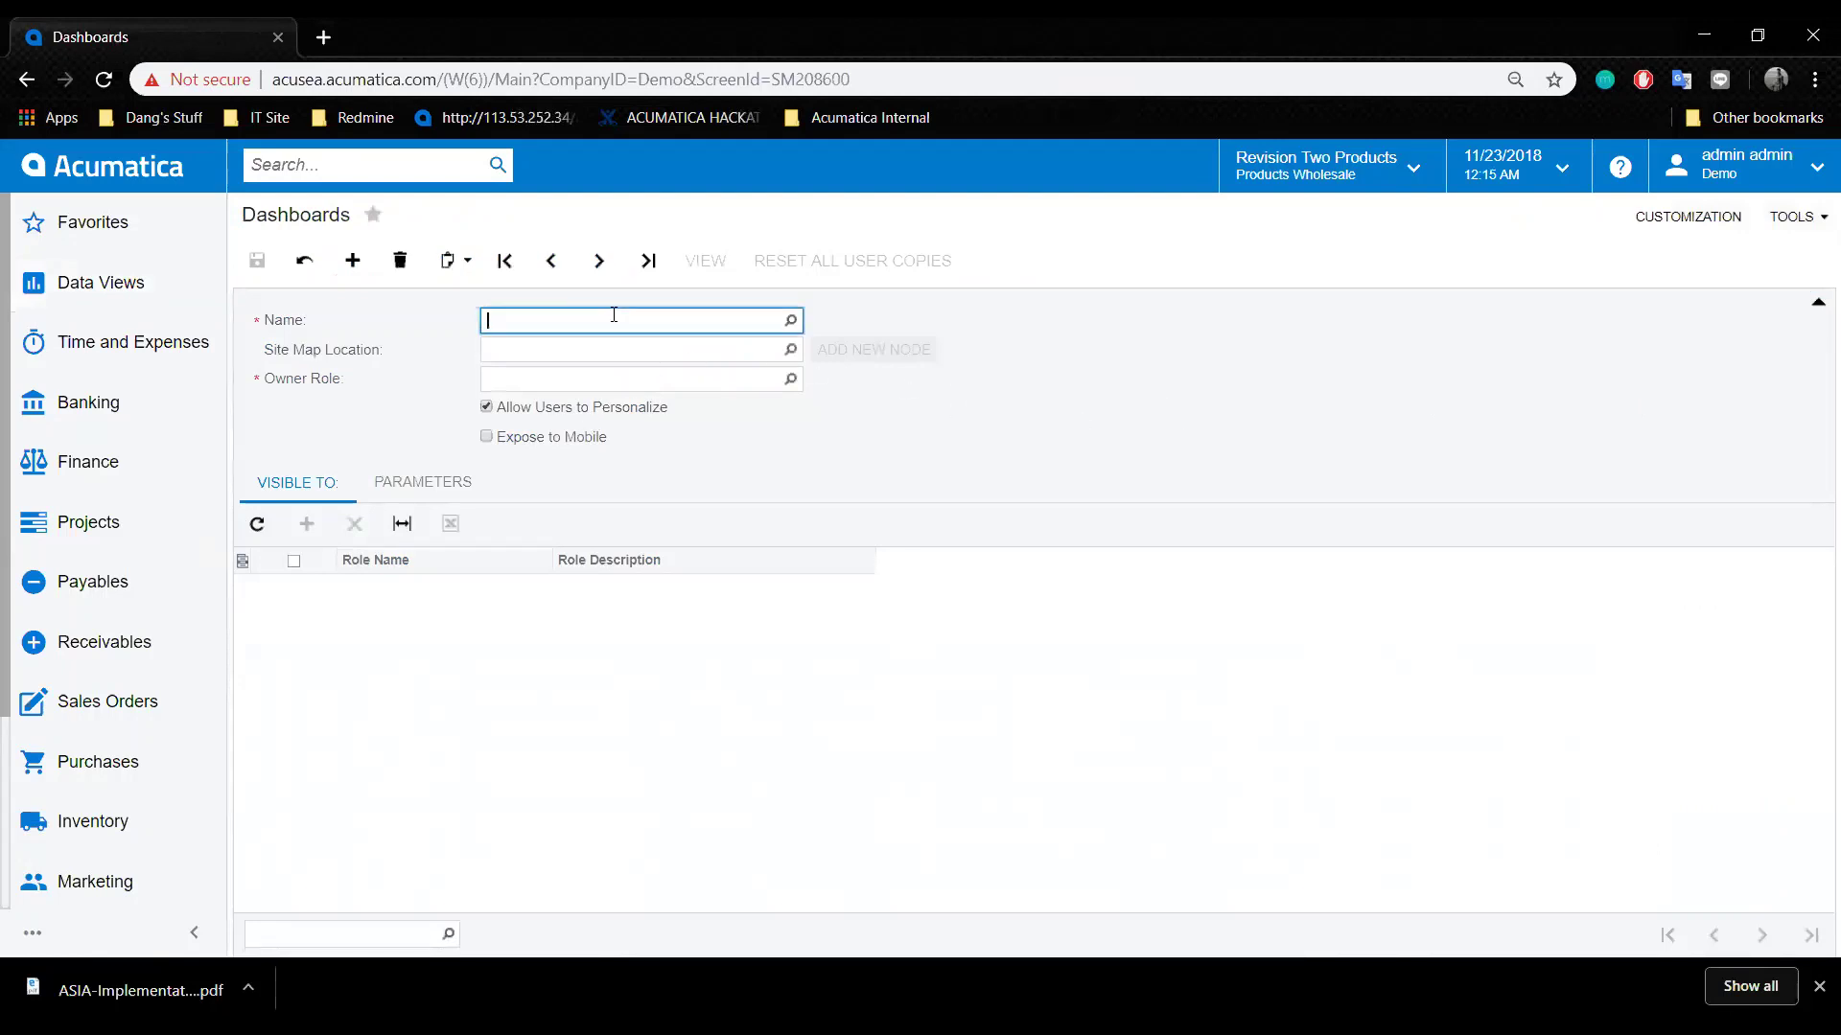
{"action": "type", "text": "DemoWarehouseDashboard"}
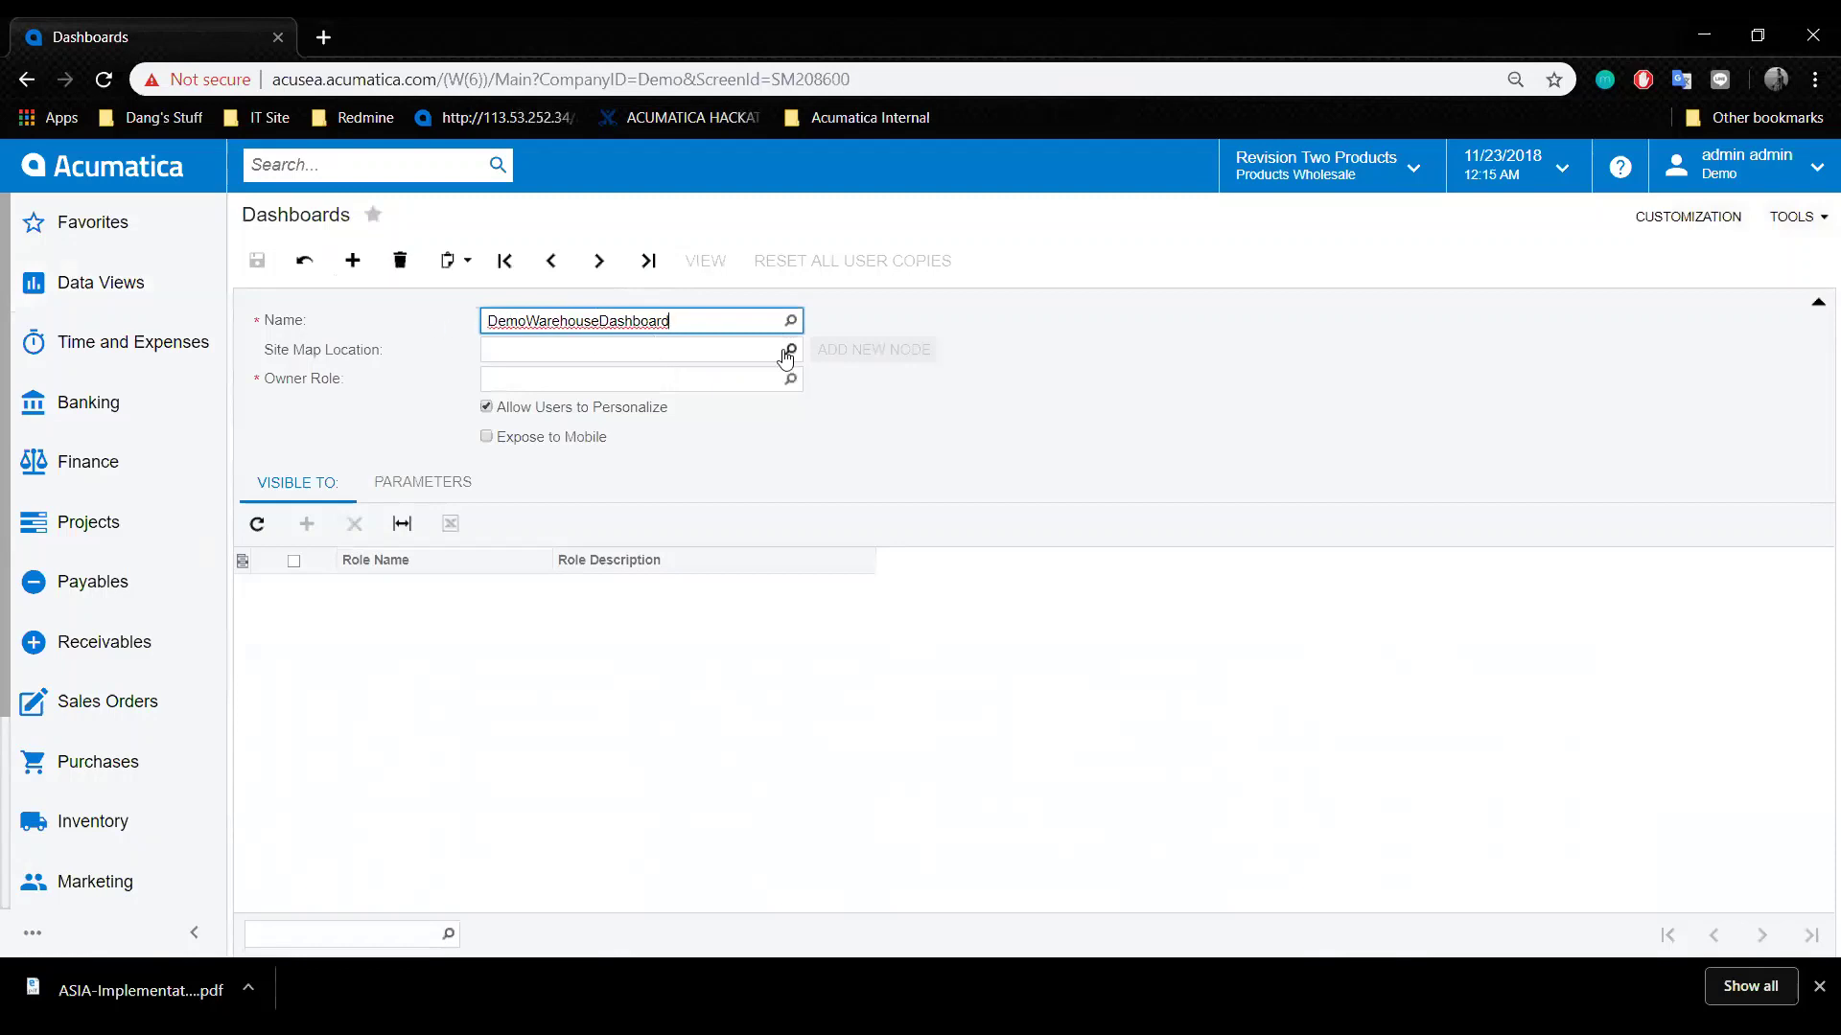
{"action": "left_click", "coordinate": [616, 352]}
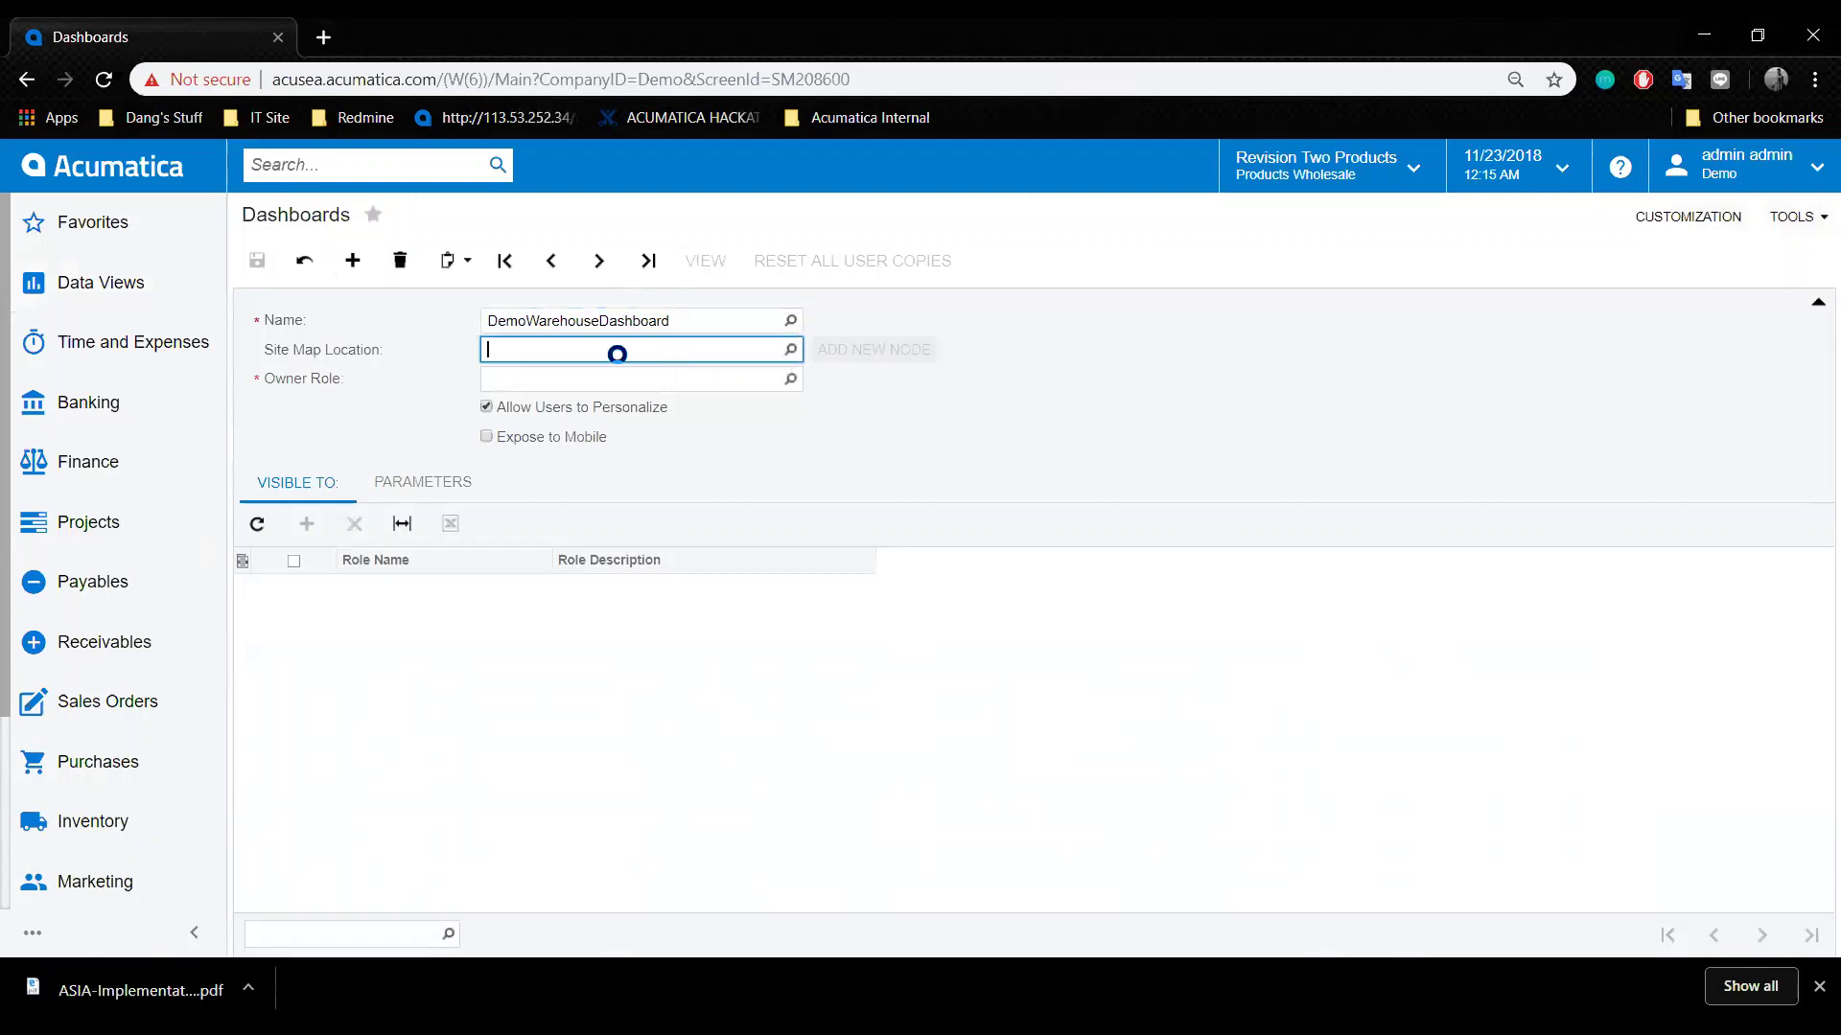
{"action": "left_click", "coordinate": [792, 350]}
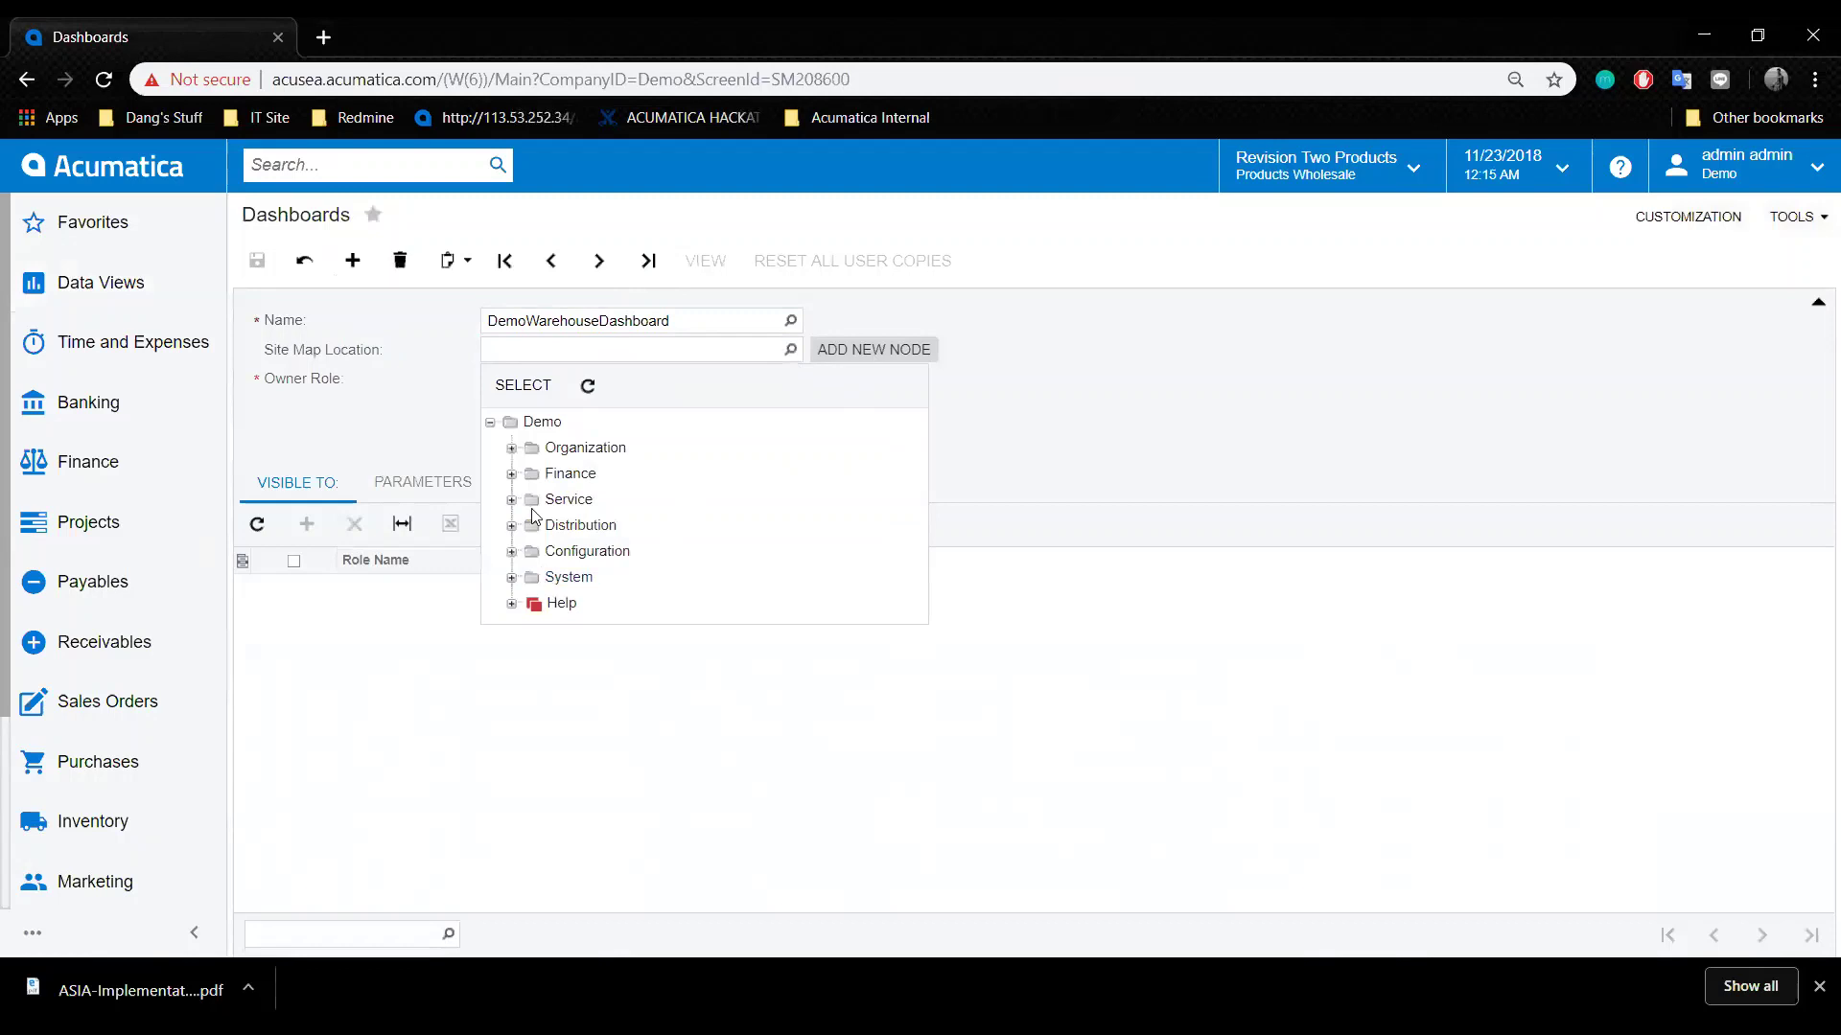
{"action": "left_click", "coordinate": [512, 448]}
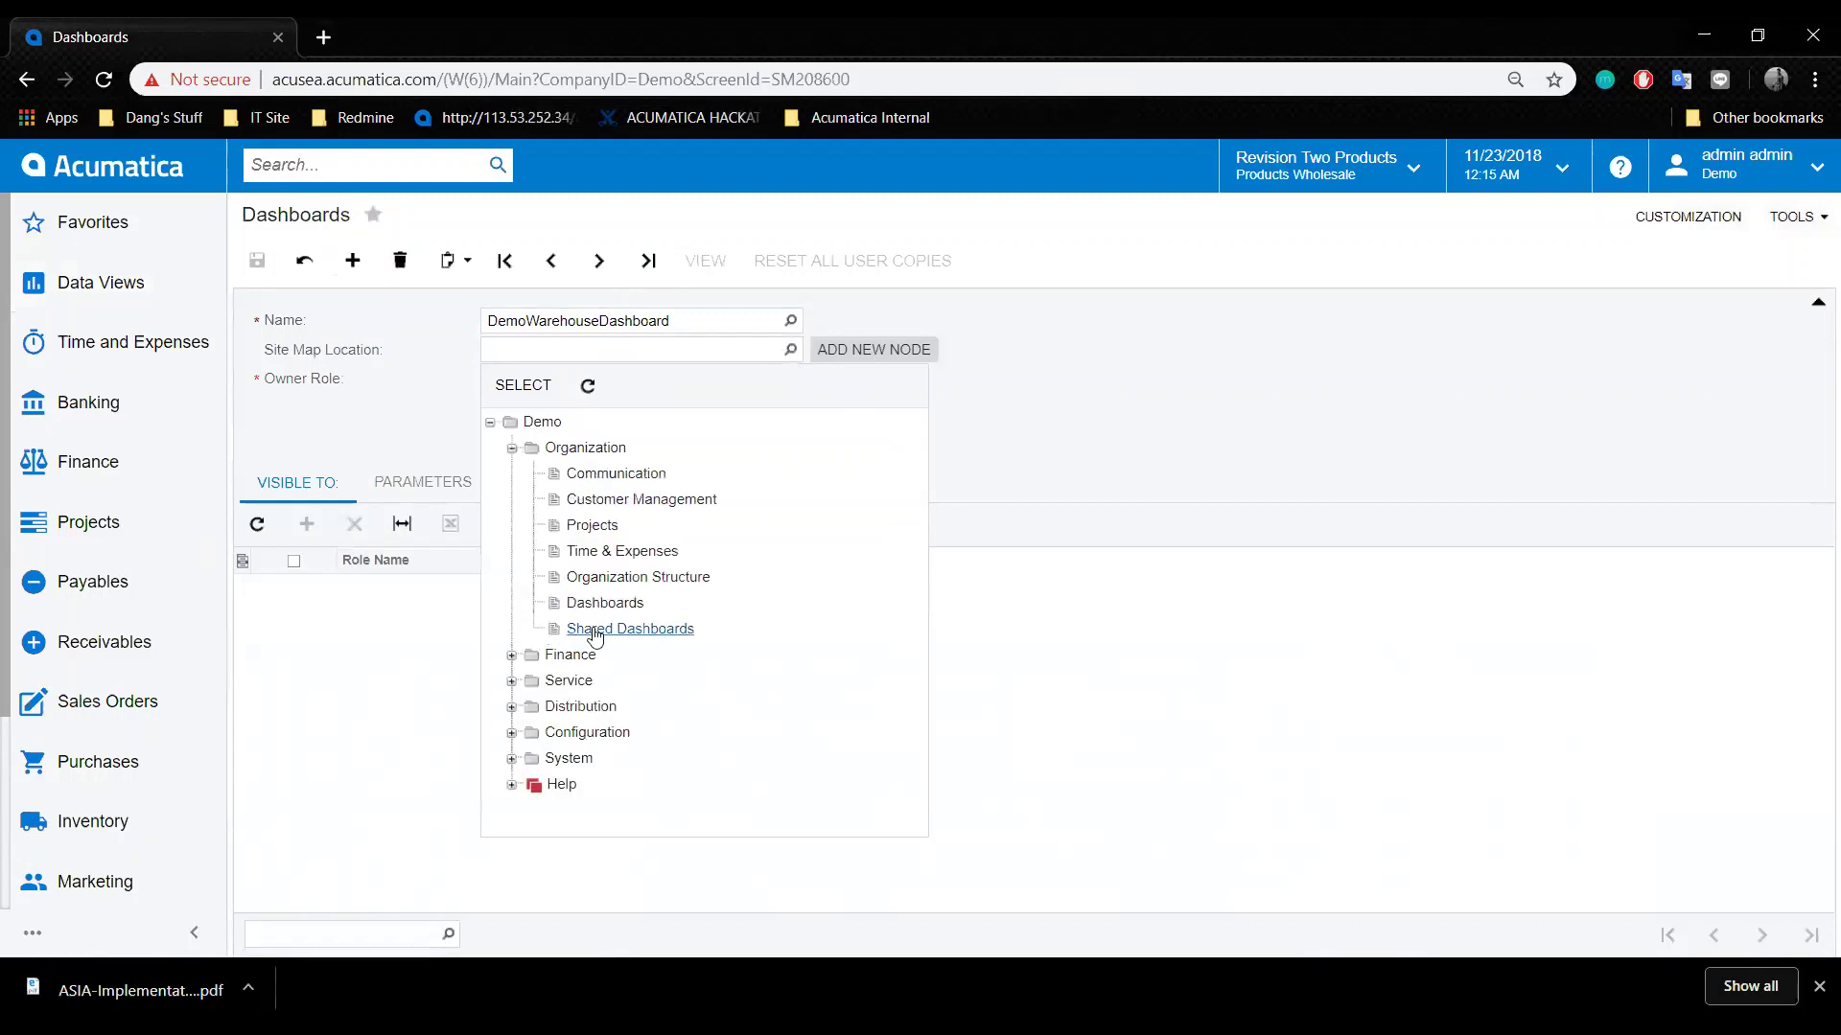
{"action": "left_click", "coordinate": [1079, 401]}
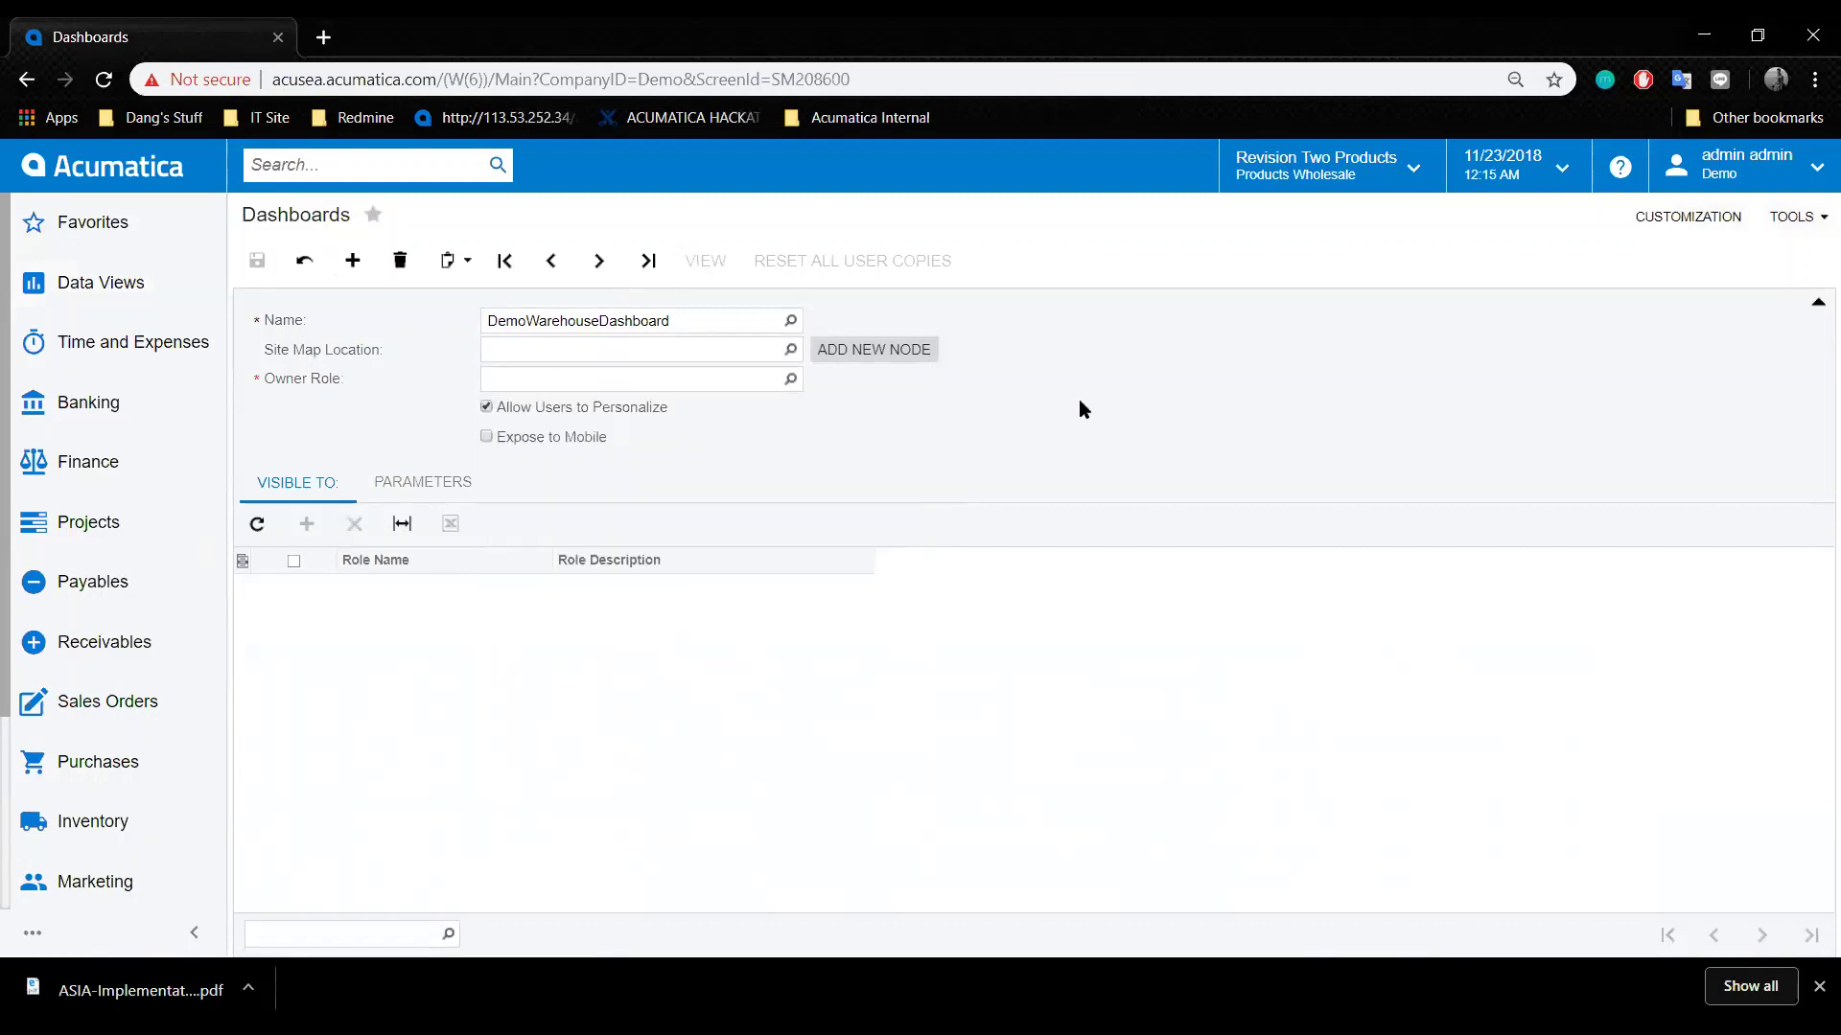
Start adding a site map node for the dashboard and choose the Distribution folder under Organization > Shared Dashboards > Dashboards.
{"action": "left_click", "coordinate": [865, 353]}
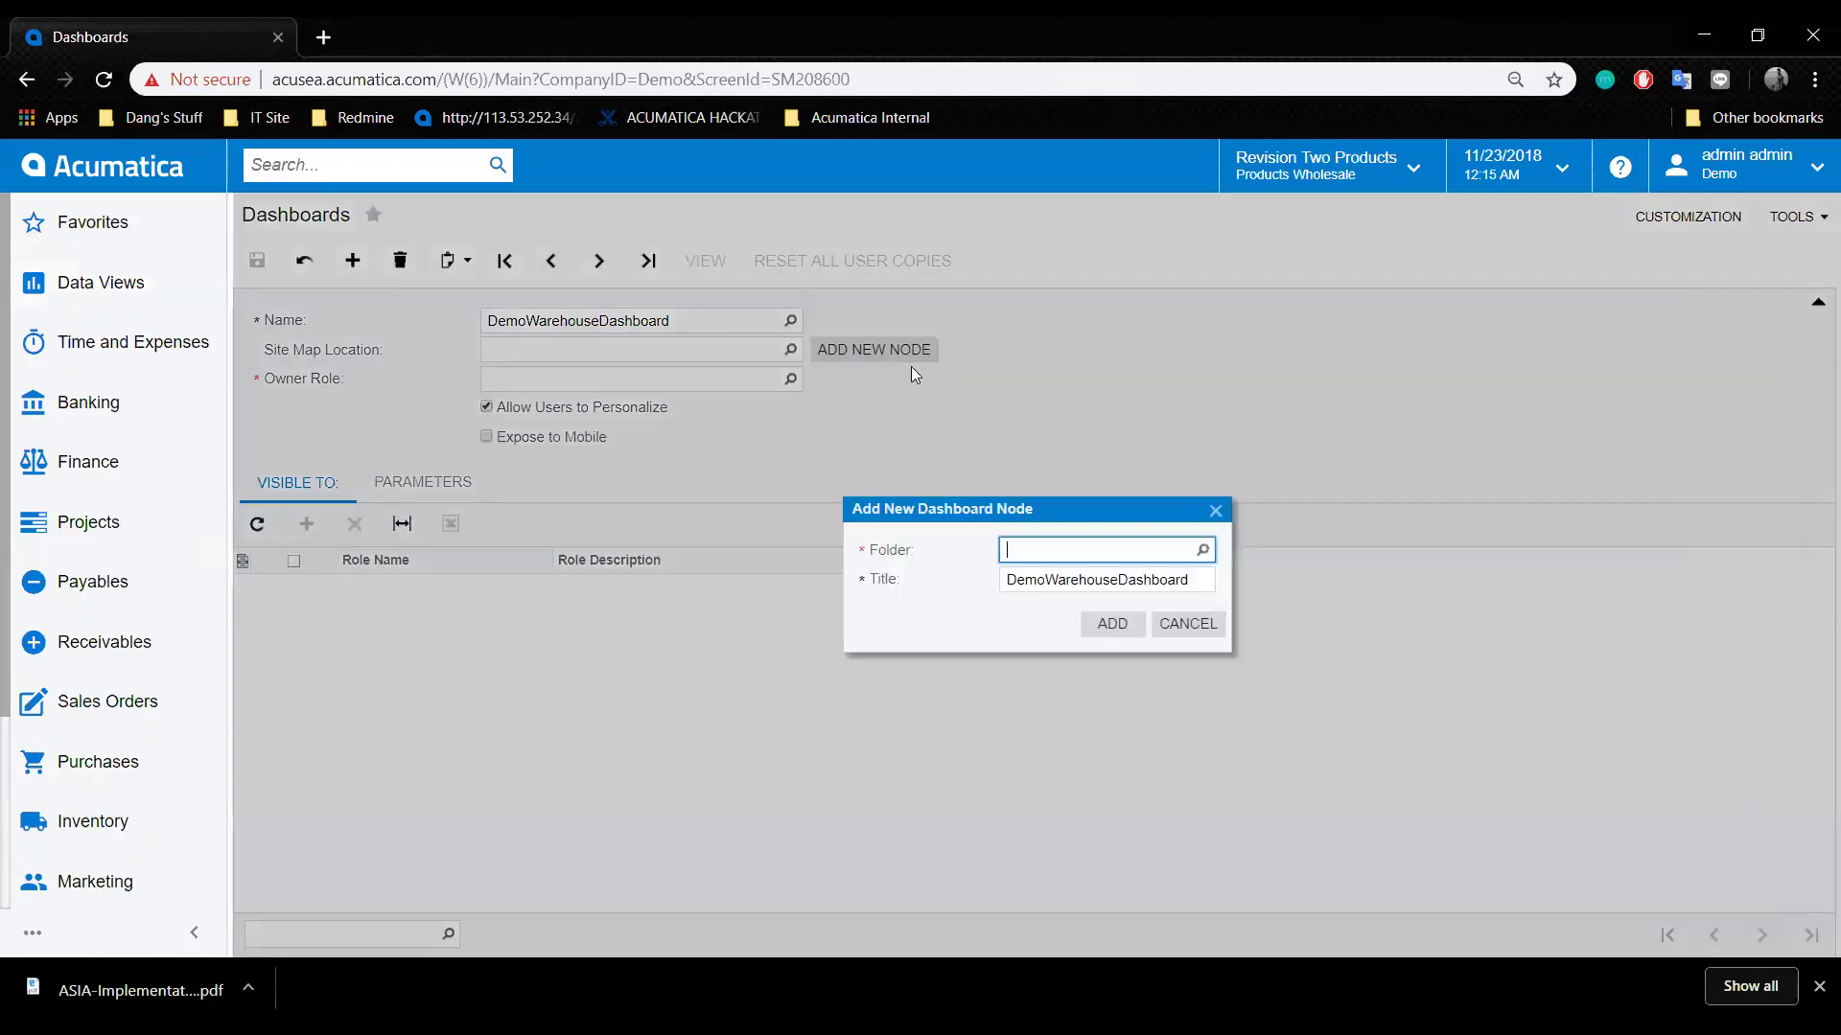
{"action": "left_click", "coordinate": [1202, 550]}
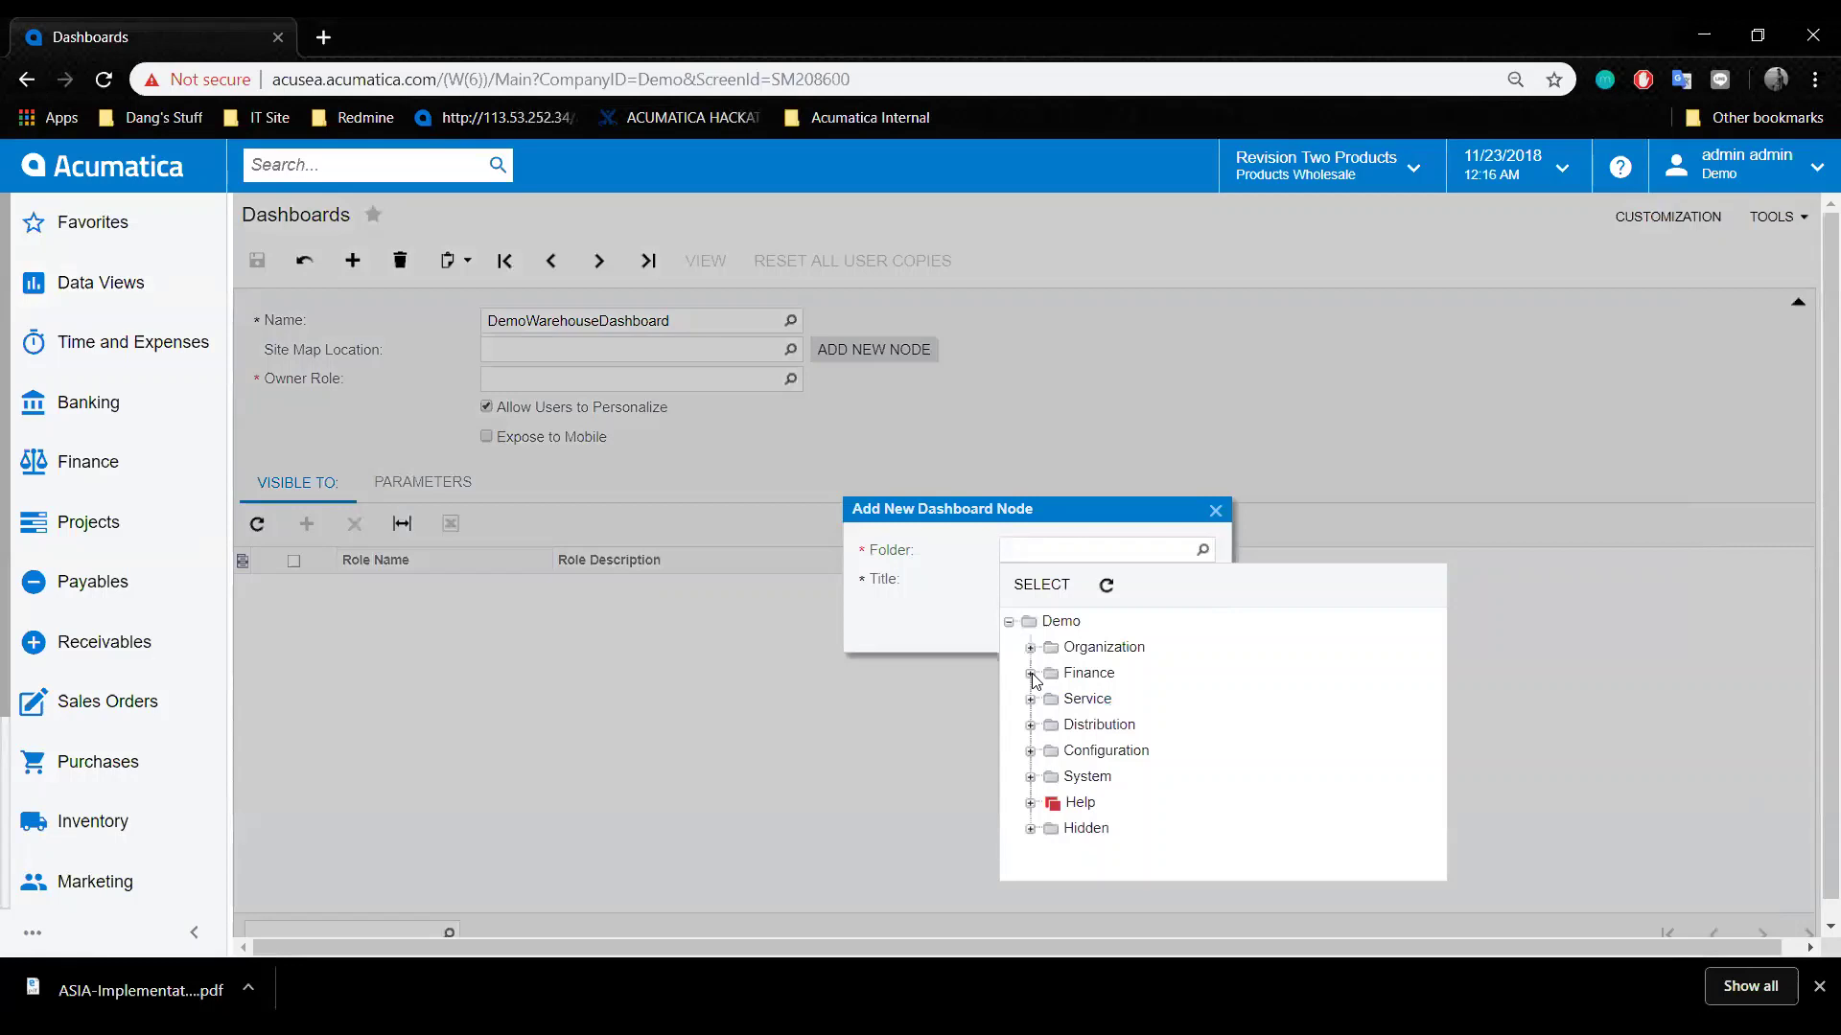
{"action": "left_click", "coordinate": [1031, 648]}
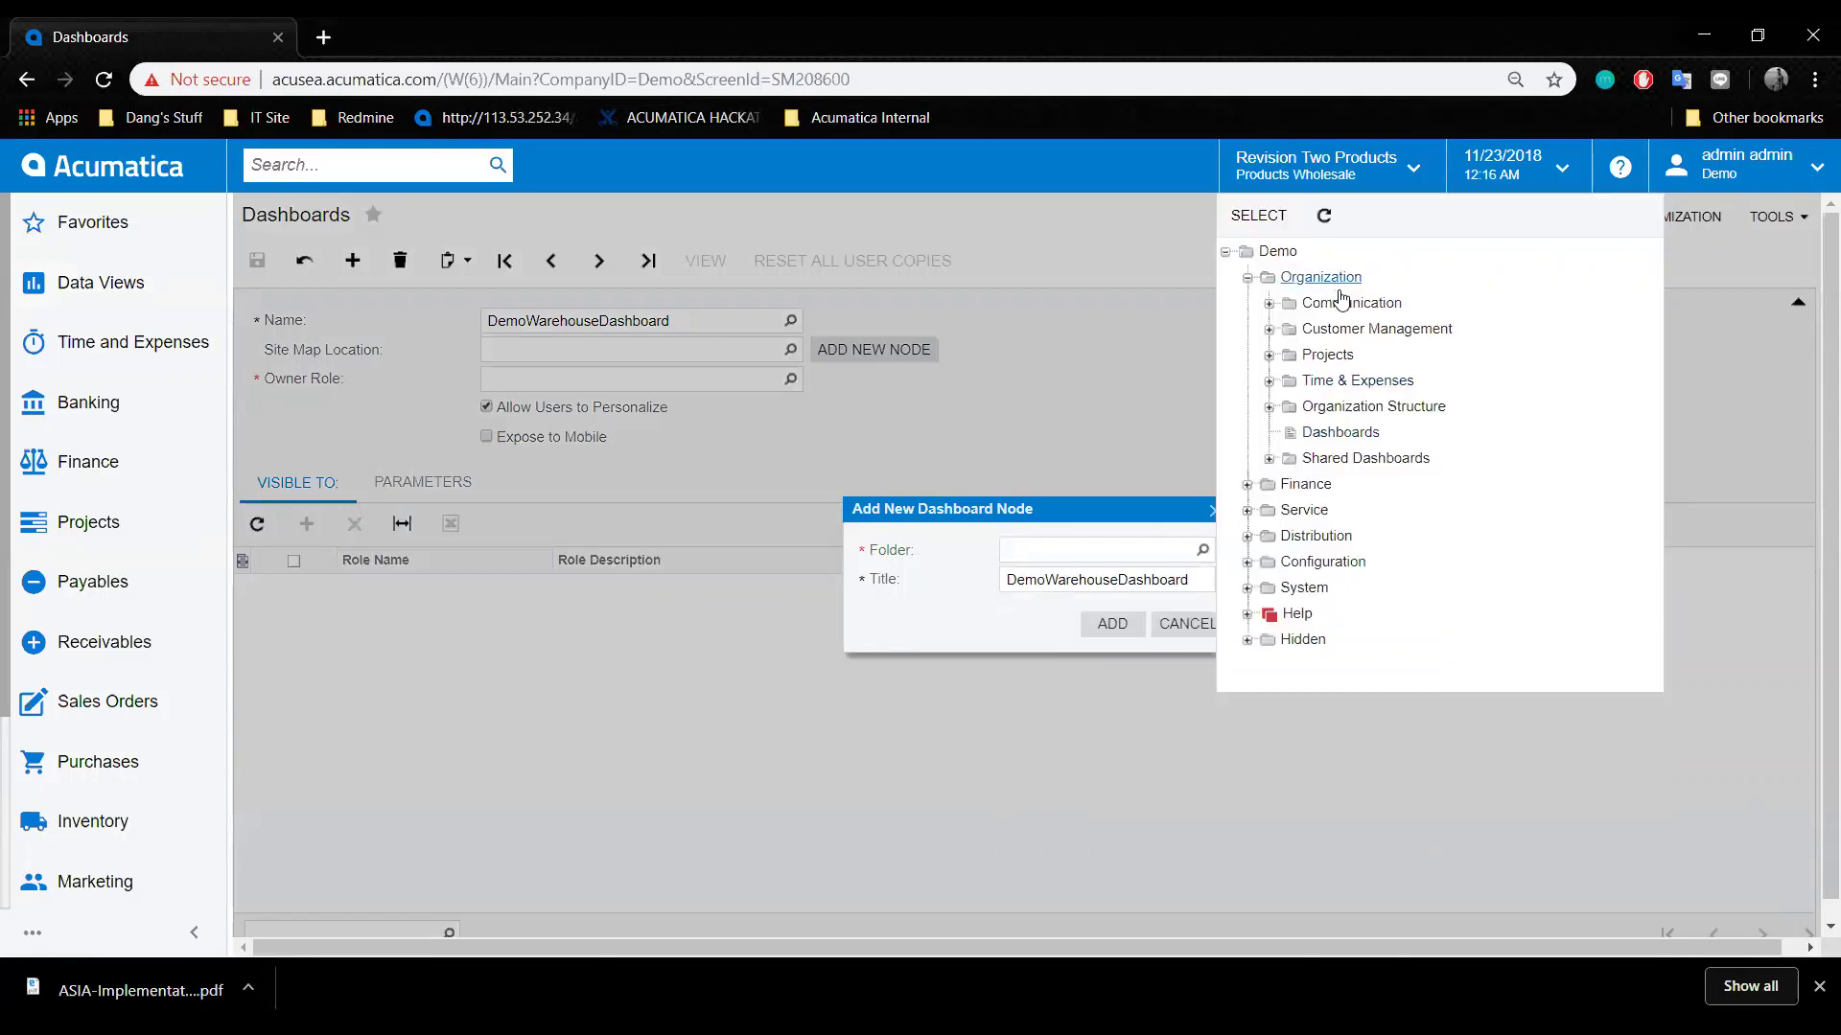
{"action": "left_click", "coordinate": [1268, 458]}
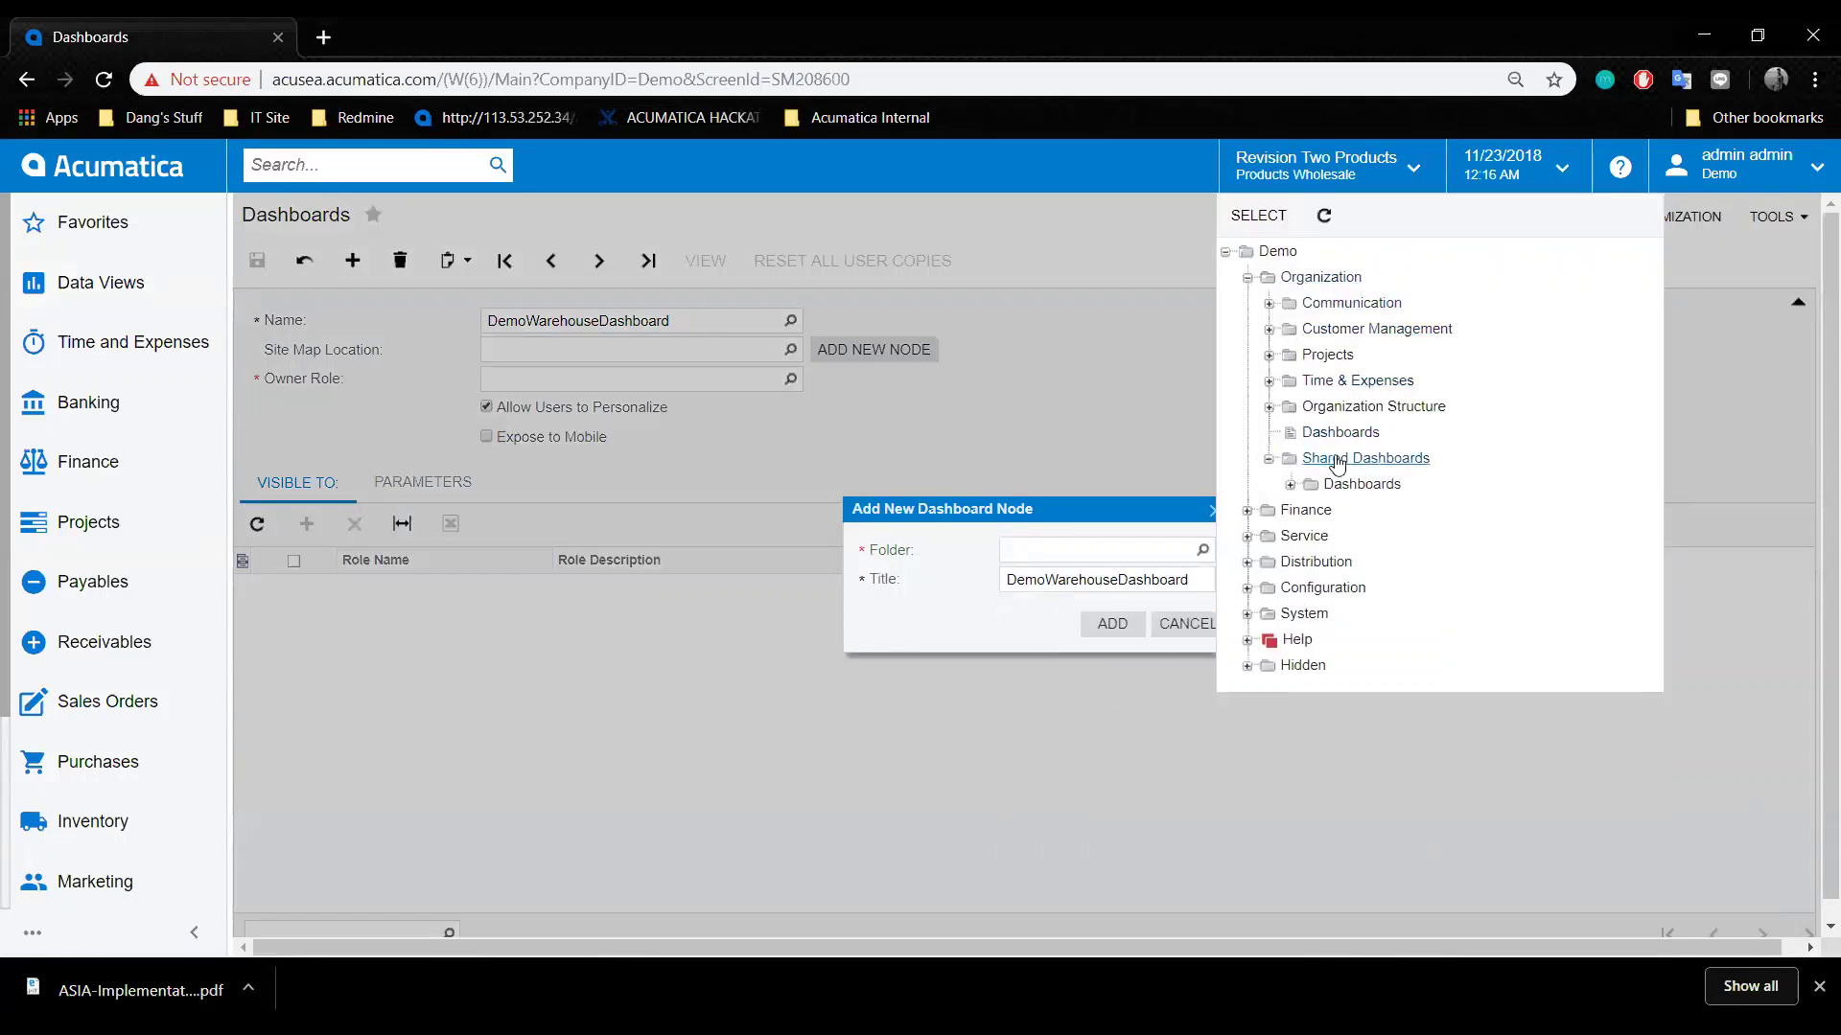
{"action": "left_click", "coordinate": [1290, 484]}
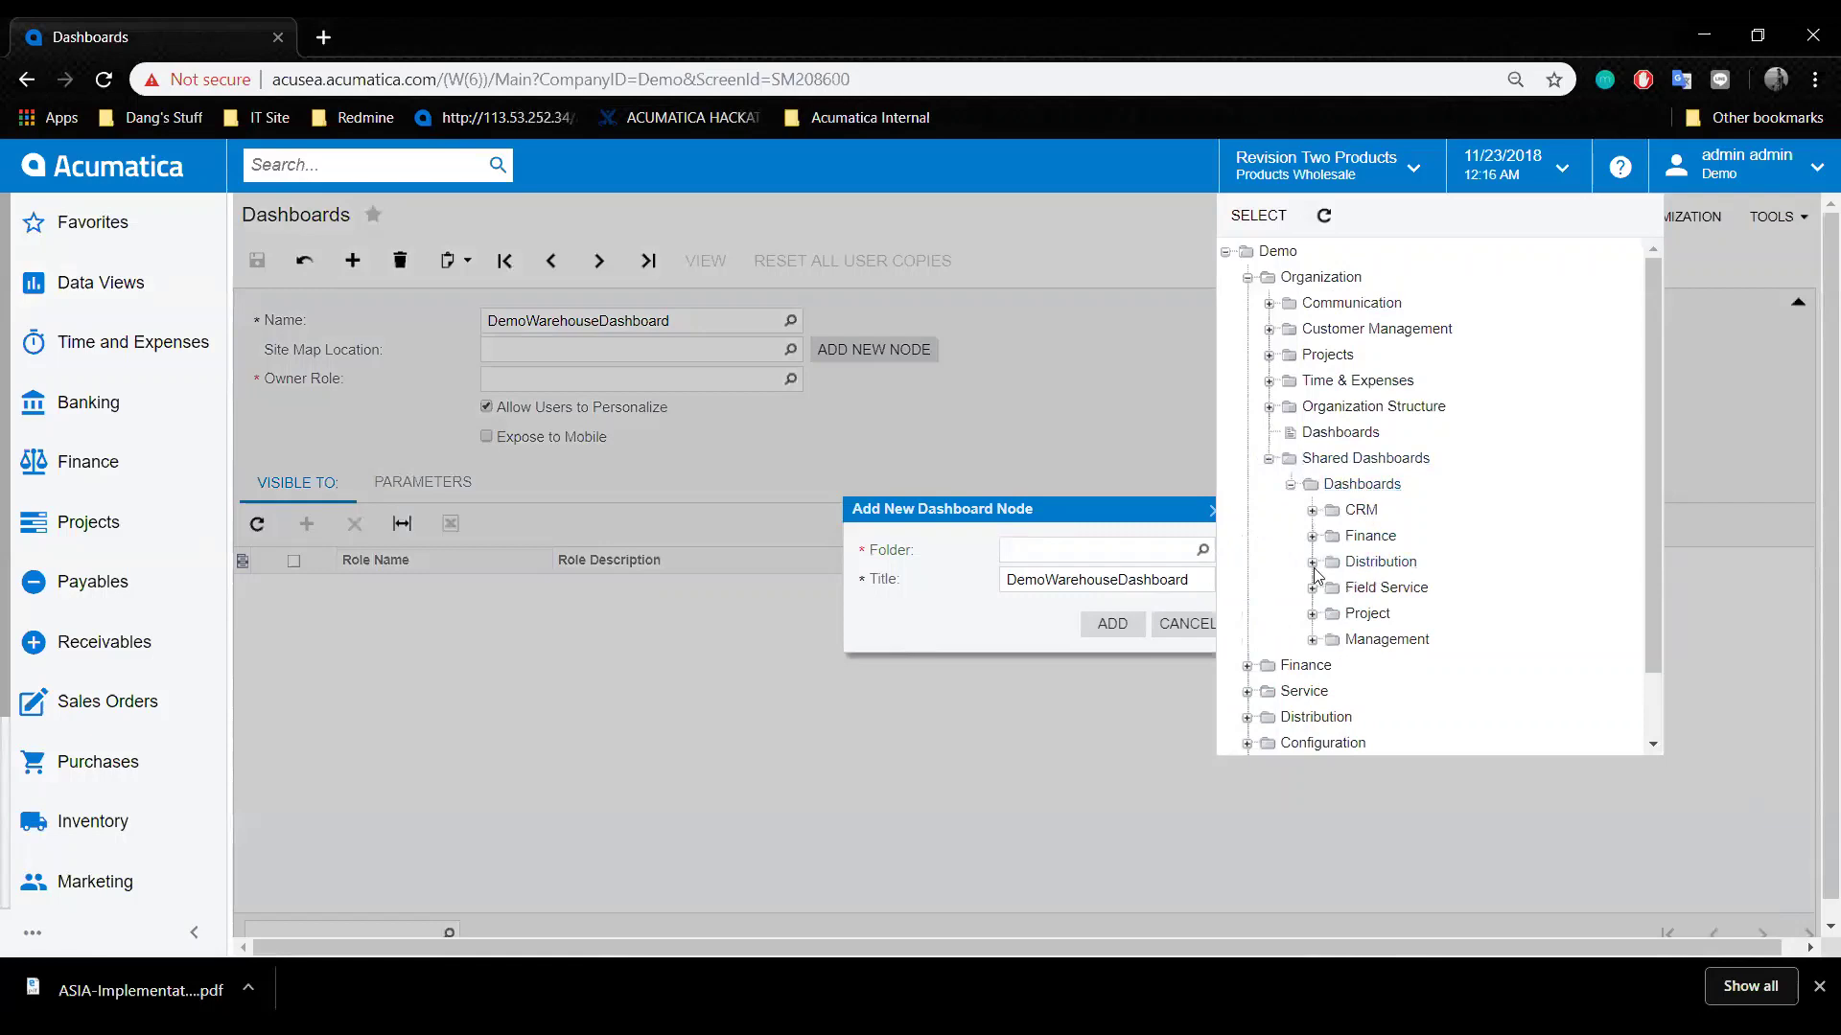
{"action": "left_click", "coordinate": [1390, 564]}
{"action": "left_click", "coordinate": [1395, 566]}
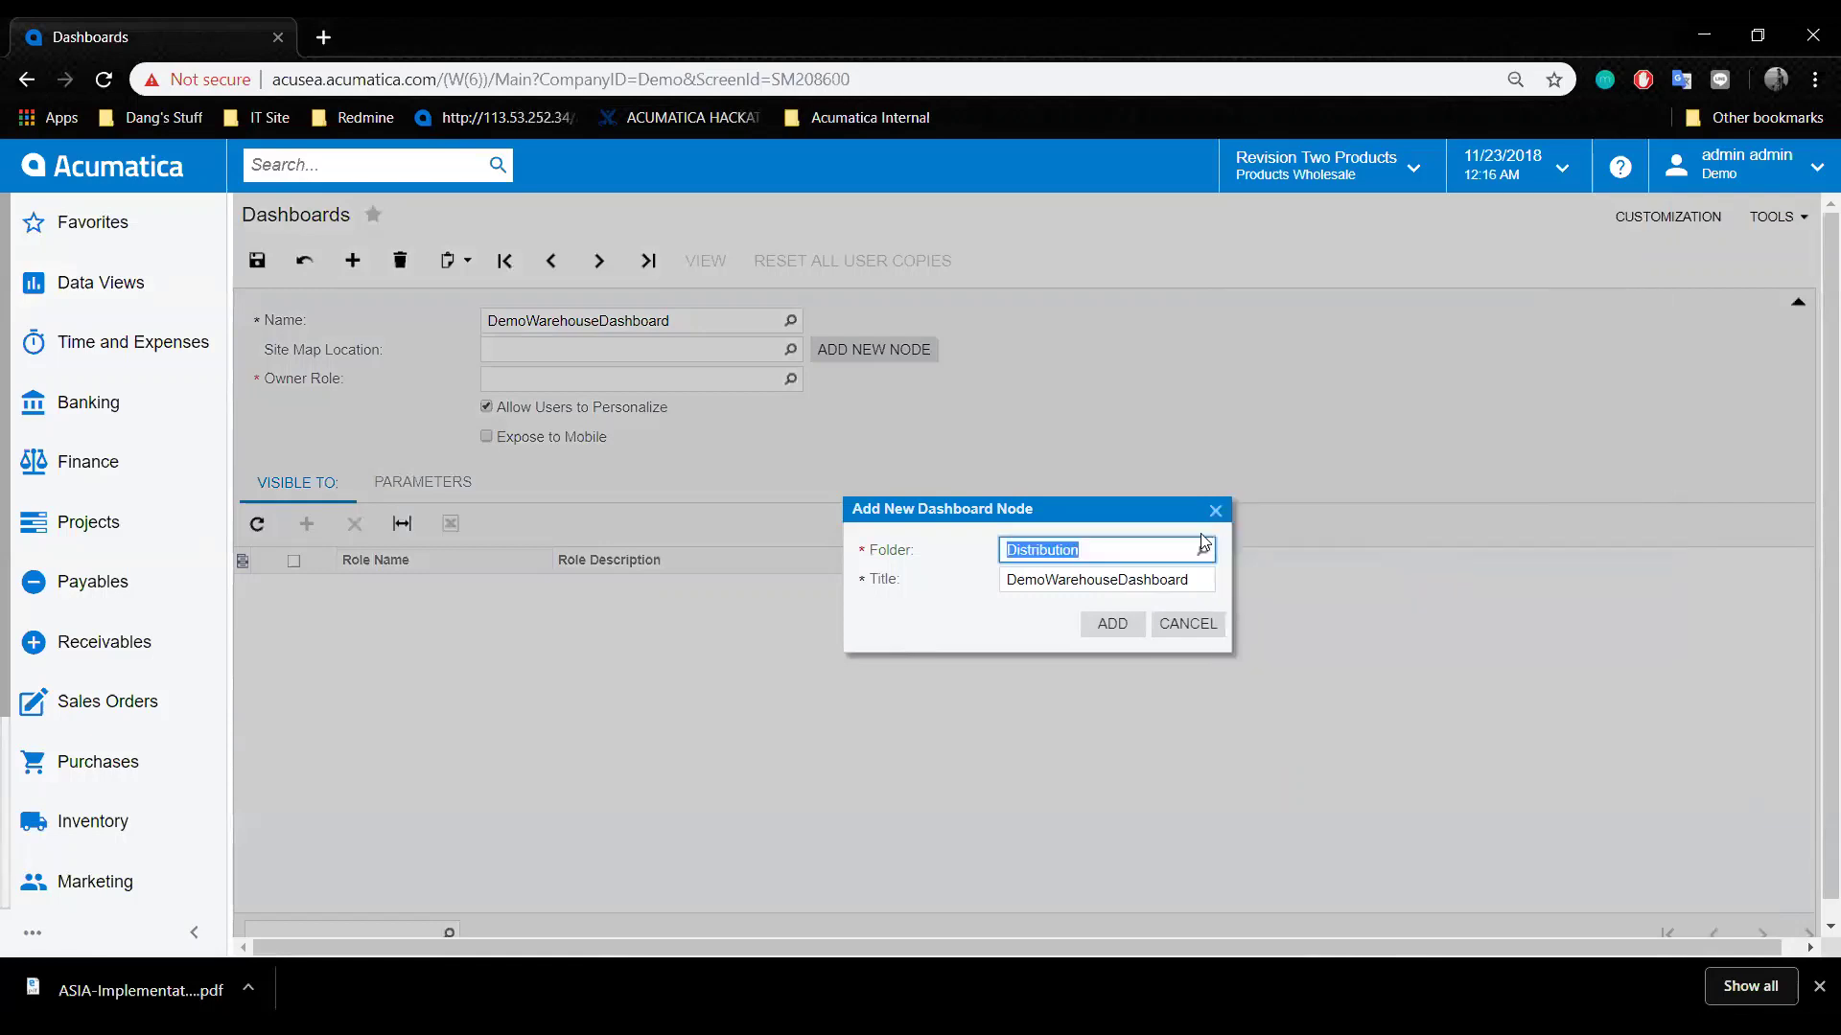
Title the new node "Demo Warehouse Dashboard" and add it as the dashboard's site map location.
{"action": "left_click", "coordinate": [1122, 579]}
{"action": "left_click", "coordinate": [1124, 579]}
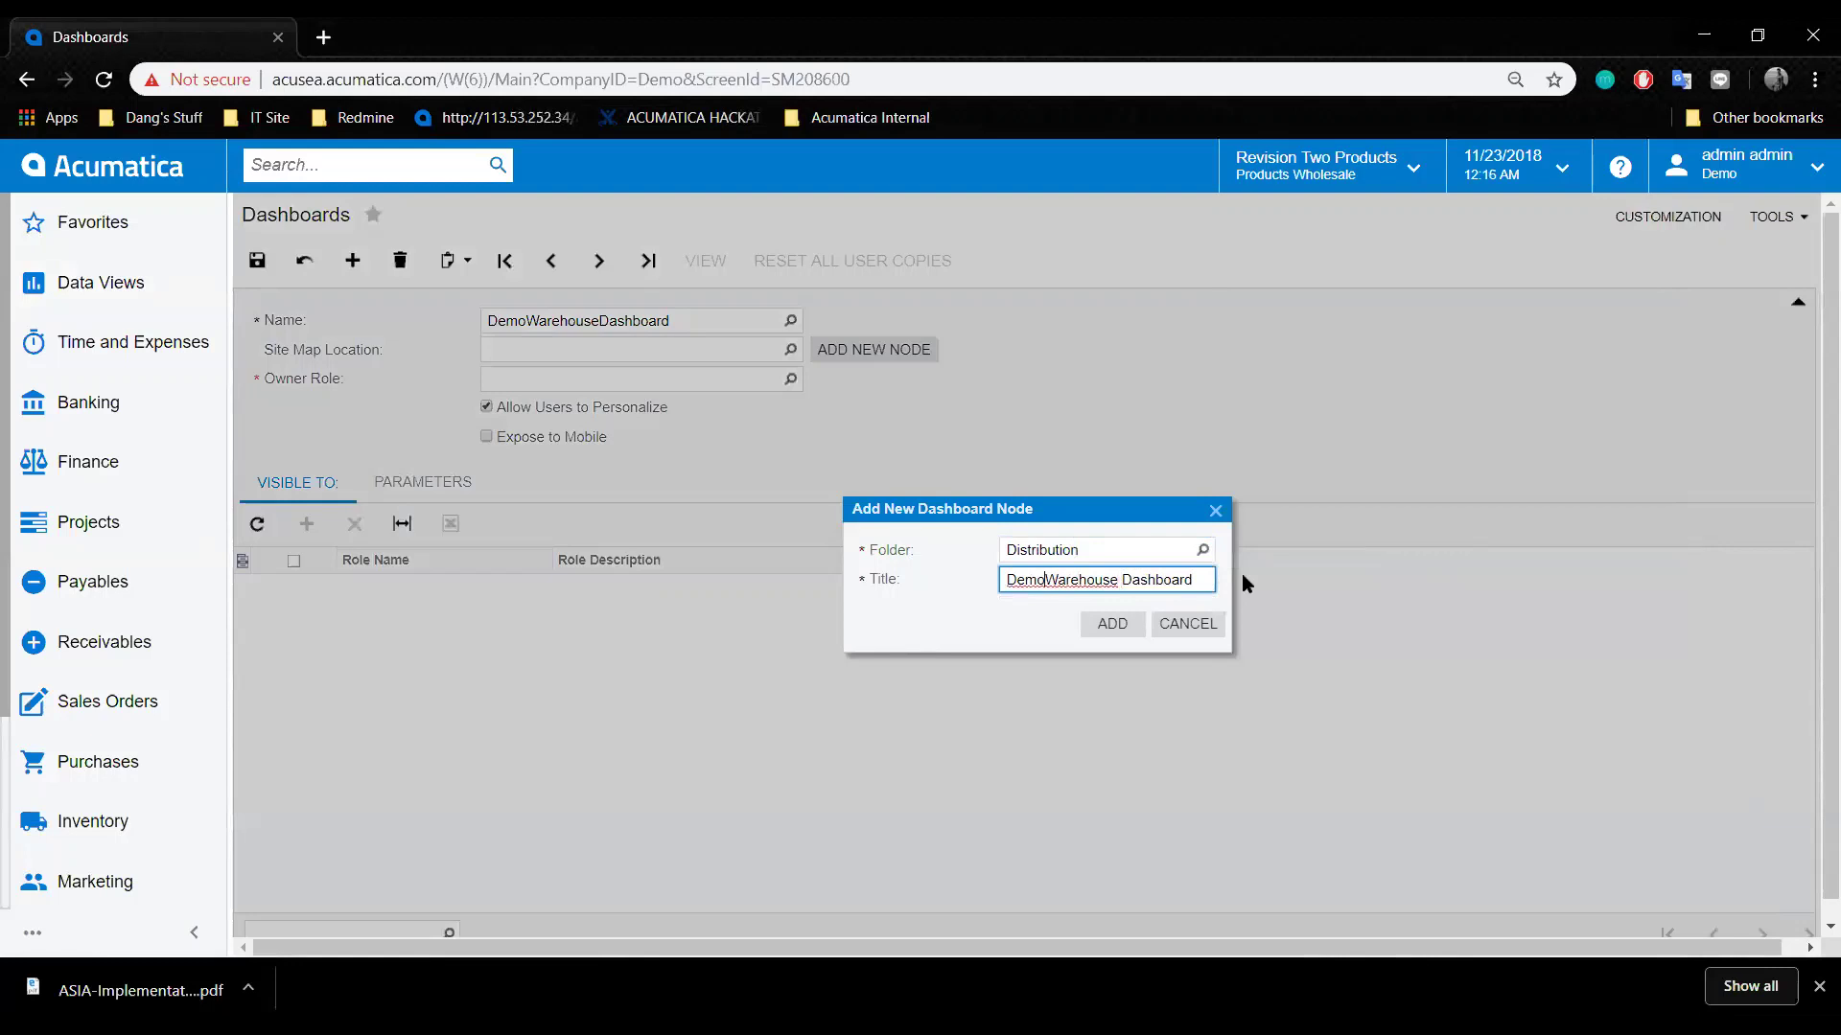
{"action": "key", "text": "Left"}
{"action": "key", "text": "Left"}
{"action": "key", "text": "Left"}
{"action": "key", "text": "Left"}
{"action": "left_click", "coordinate": [1113, 625]}
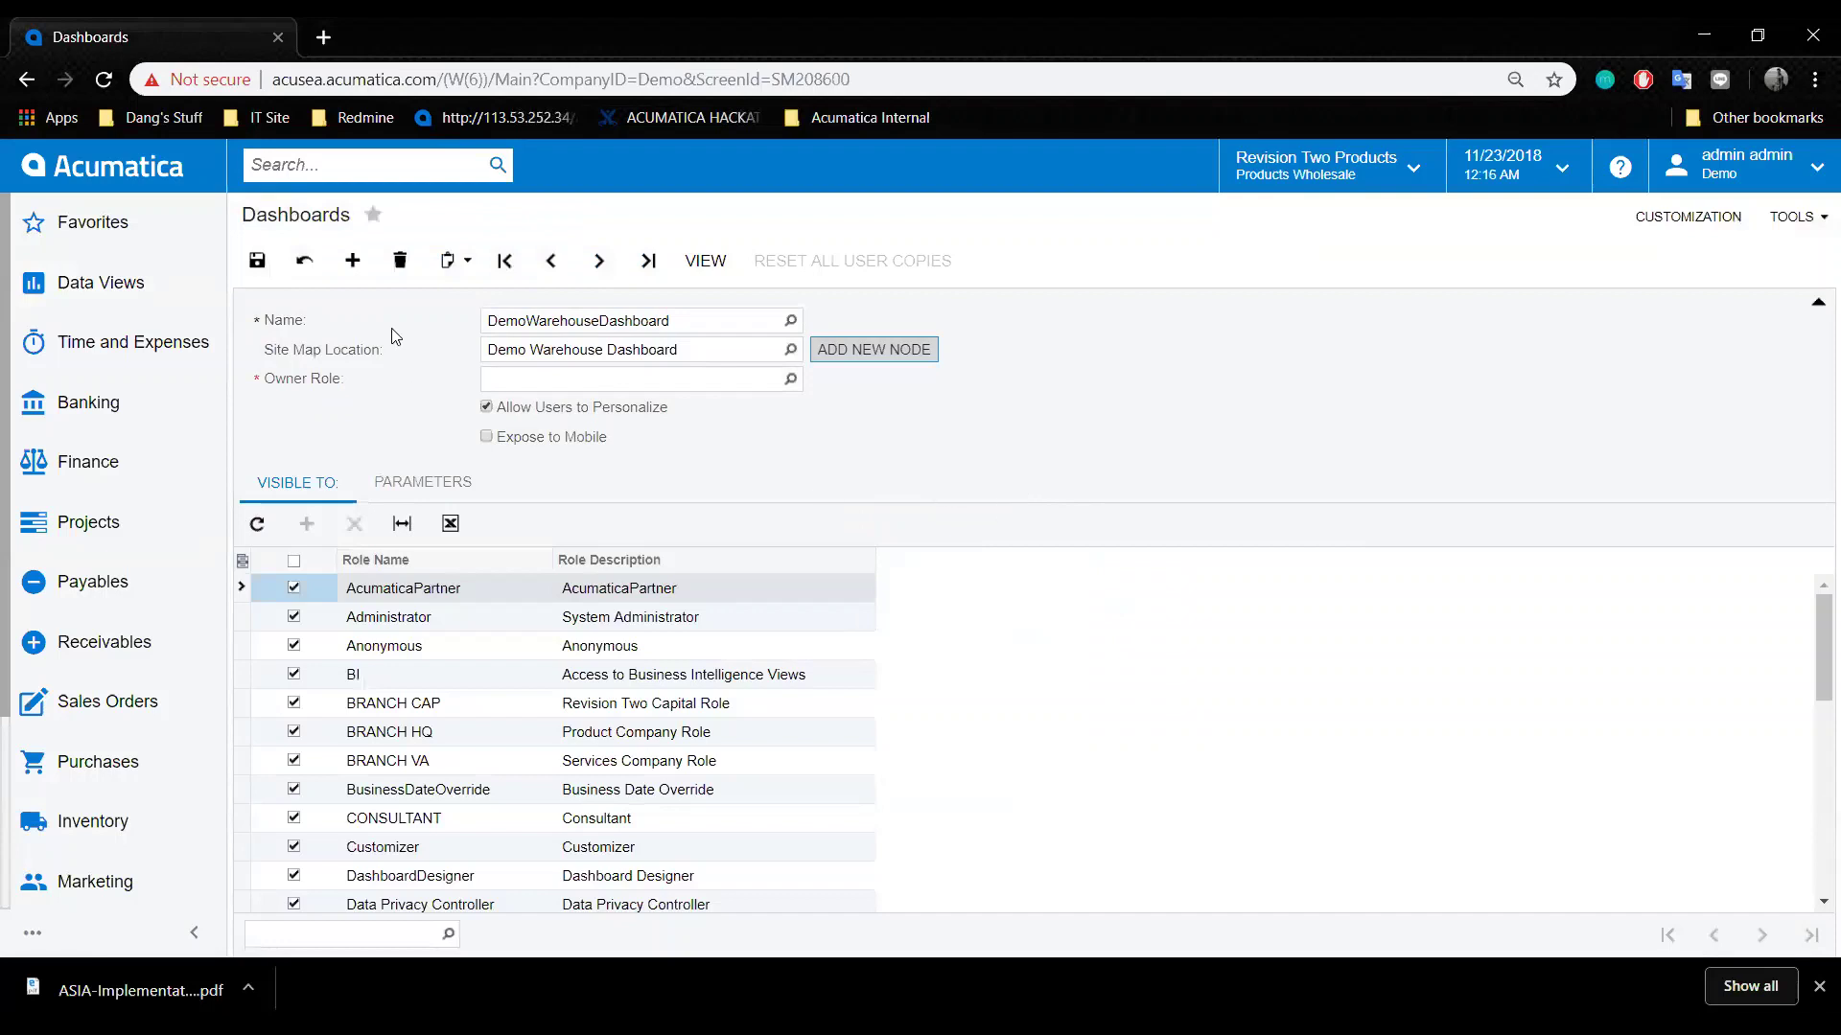
Try to save the dashboard, and check its role visibility list and parameters for missing settings.
{"action": "left_click", "coordinate": [255, 262]}
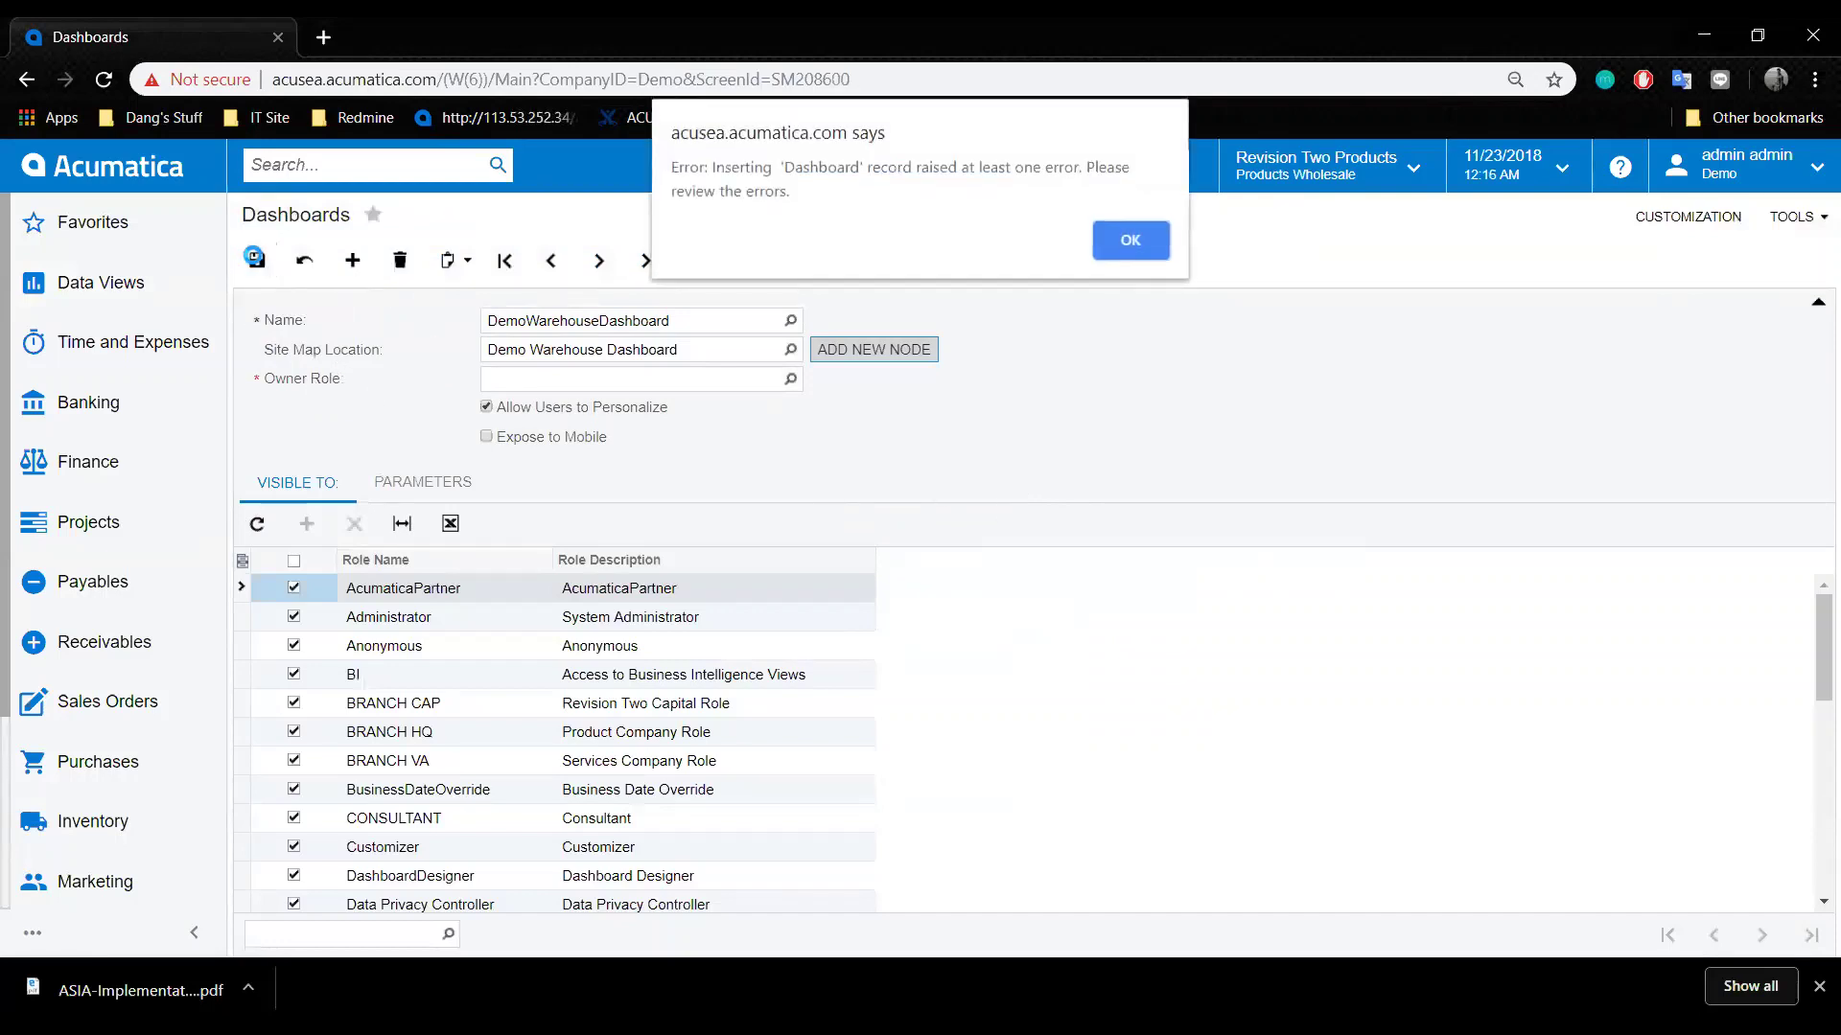
{"action": "left_click", "coordinate": [1131, 240]}
{"action": "scroll", "coordinate": [912, 709], "scroll_direction": "down", "scroll_amount": 10}
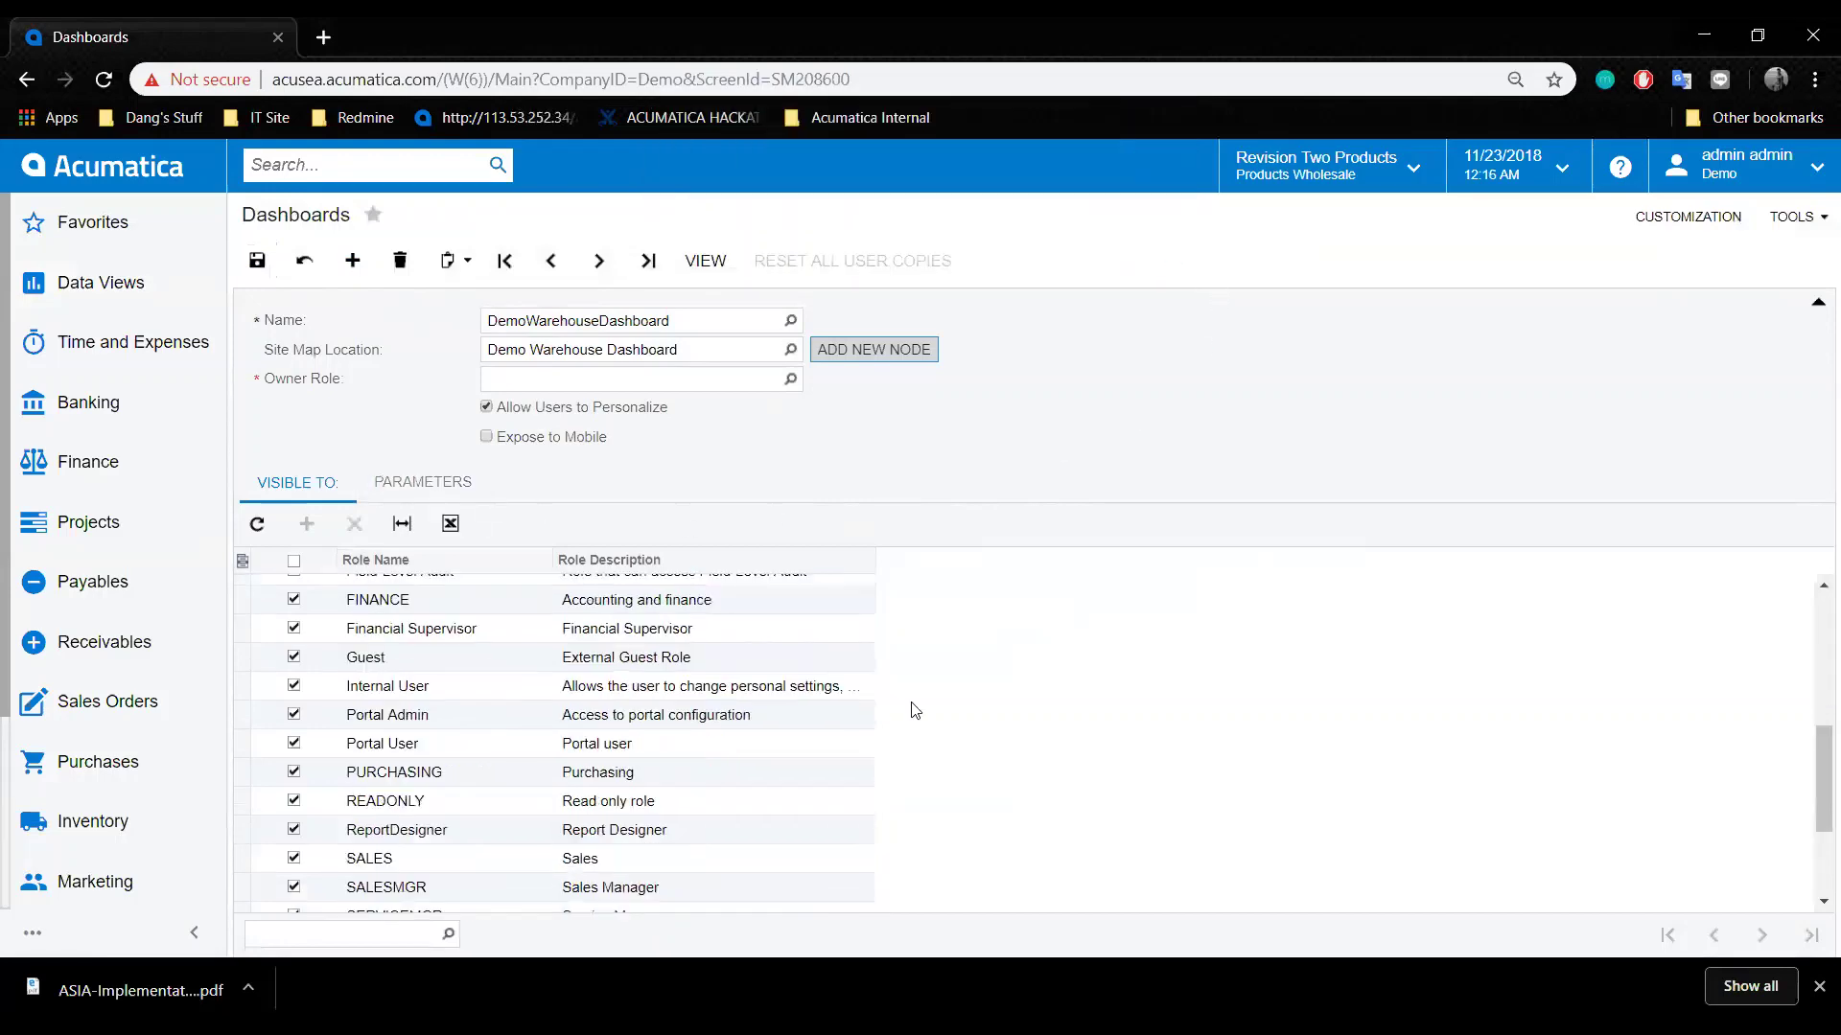
{"action": "scroll", "coordinate": [892, 671], "scroll_direction": "up", "scroll_amount": 10}
{"action": "left_click", "coordinate": [411, 491]}
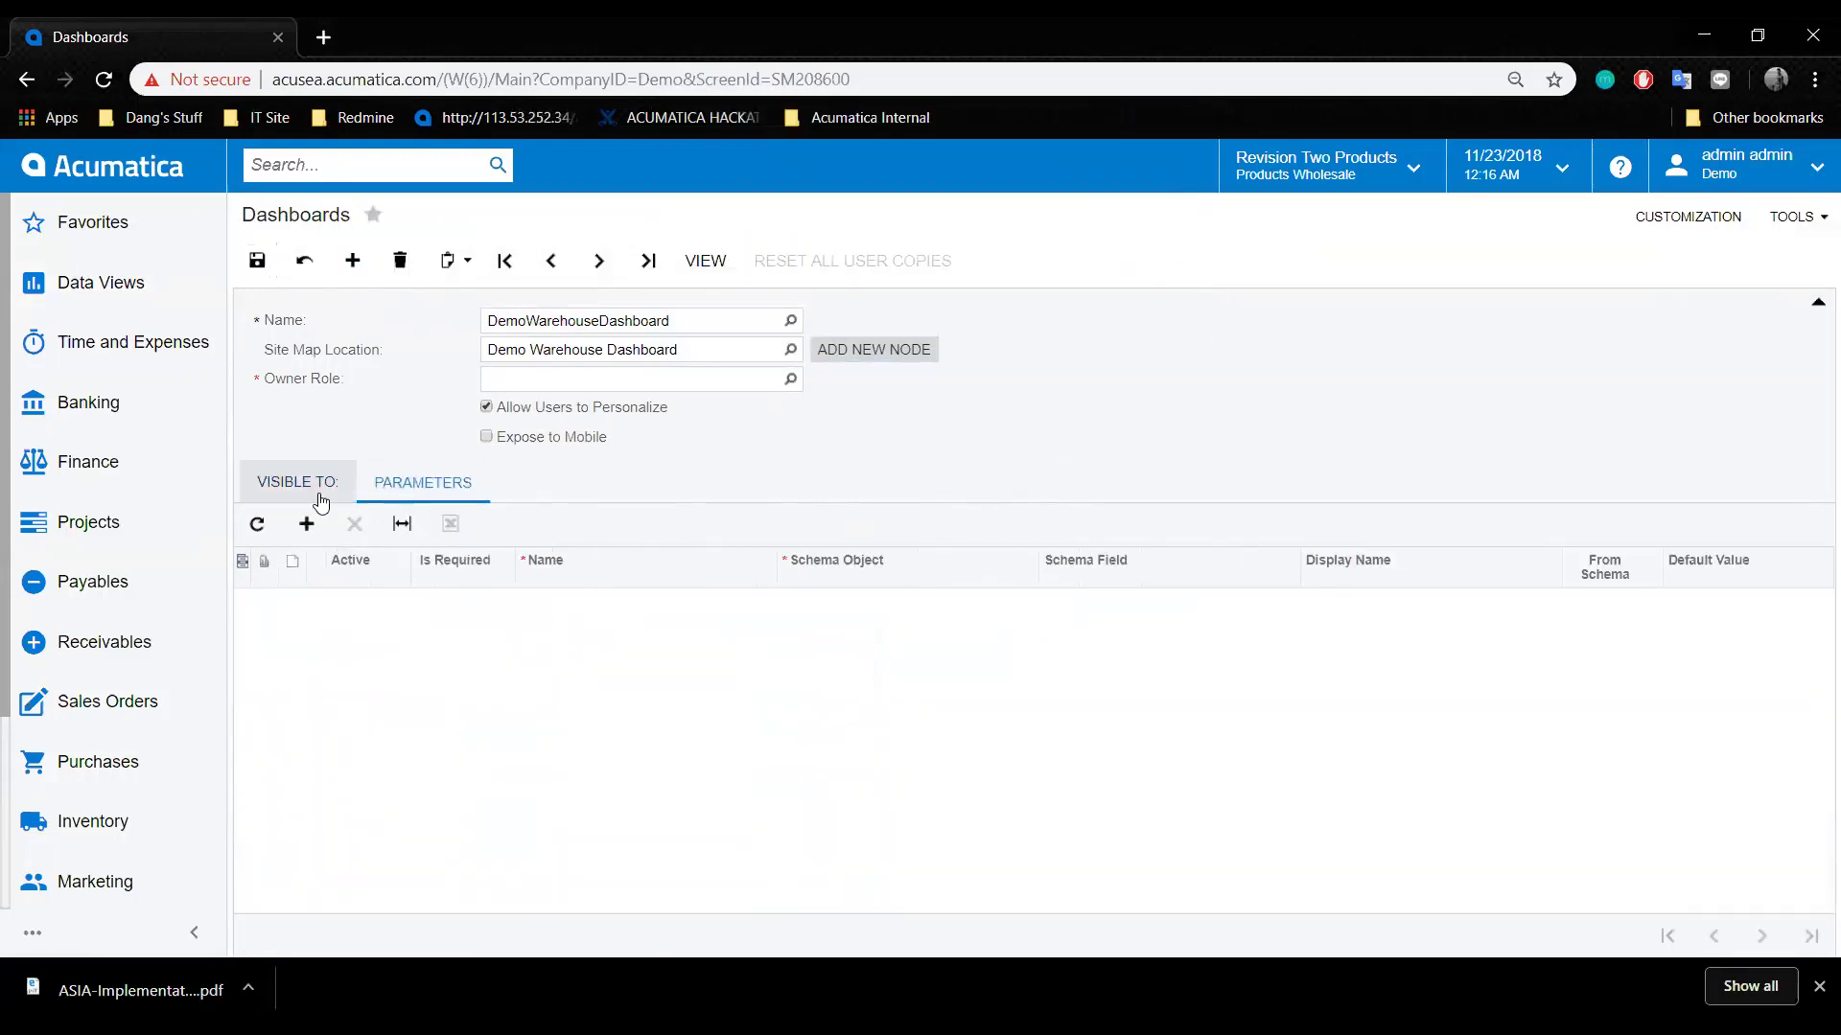
{"action": "left_click", "coordinate": [297, 482]}
{"action": "left_click", "coordinate": [257, 260]}
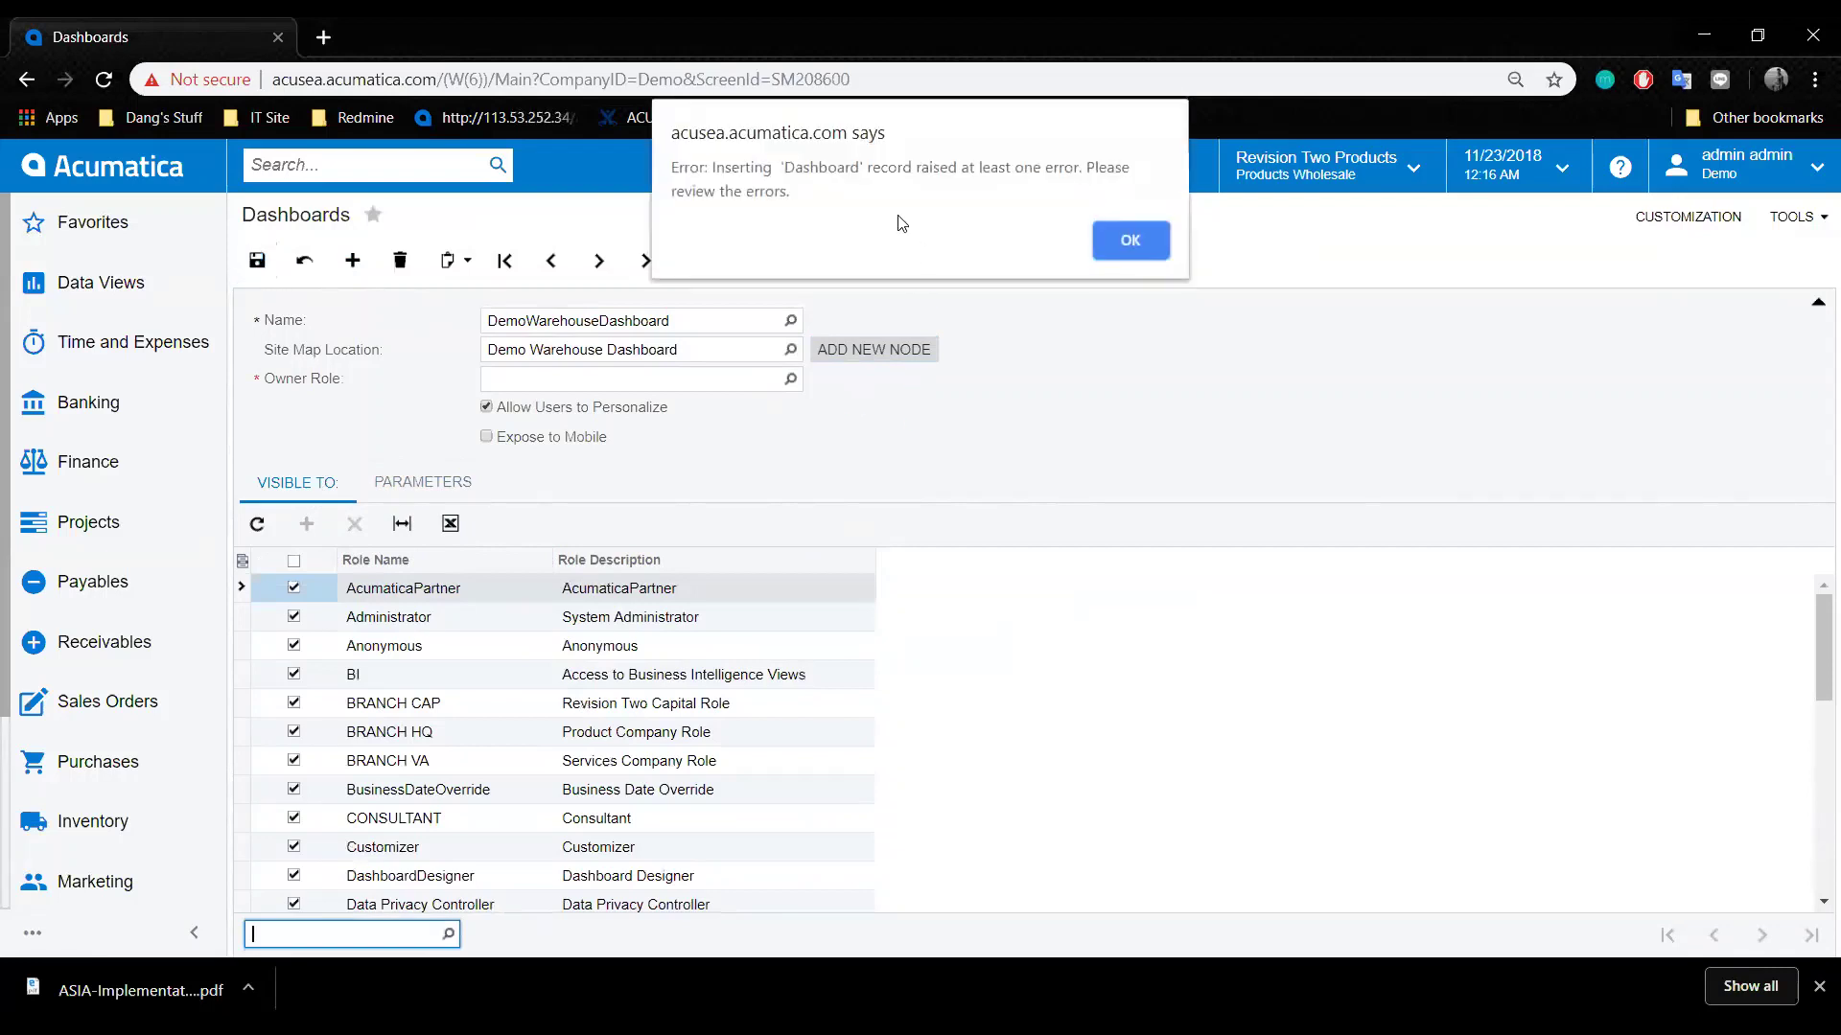
{"action": "left_click", "coordinate": [1131, 240]}
{"action": "scroll", "coordinate": [838, 707], "scroll_direction": "down", "scroll_amount": 8}
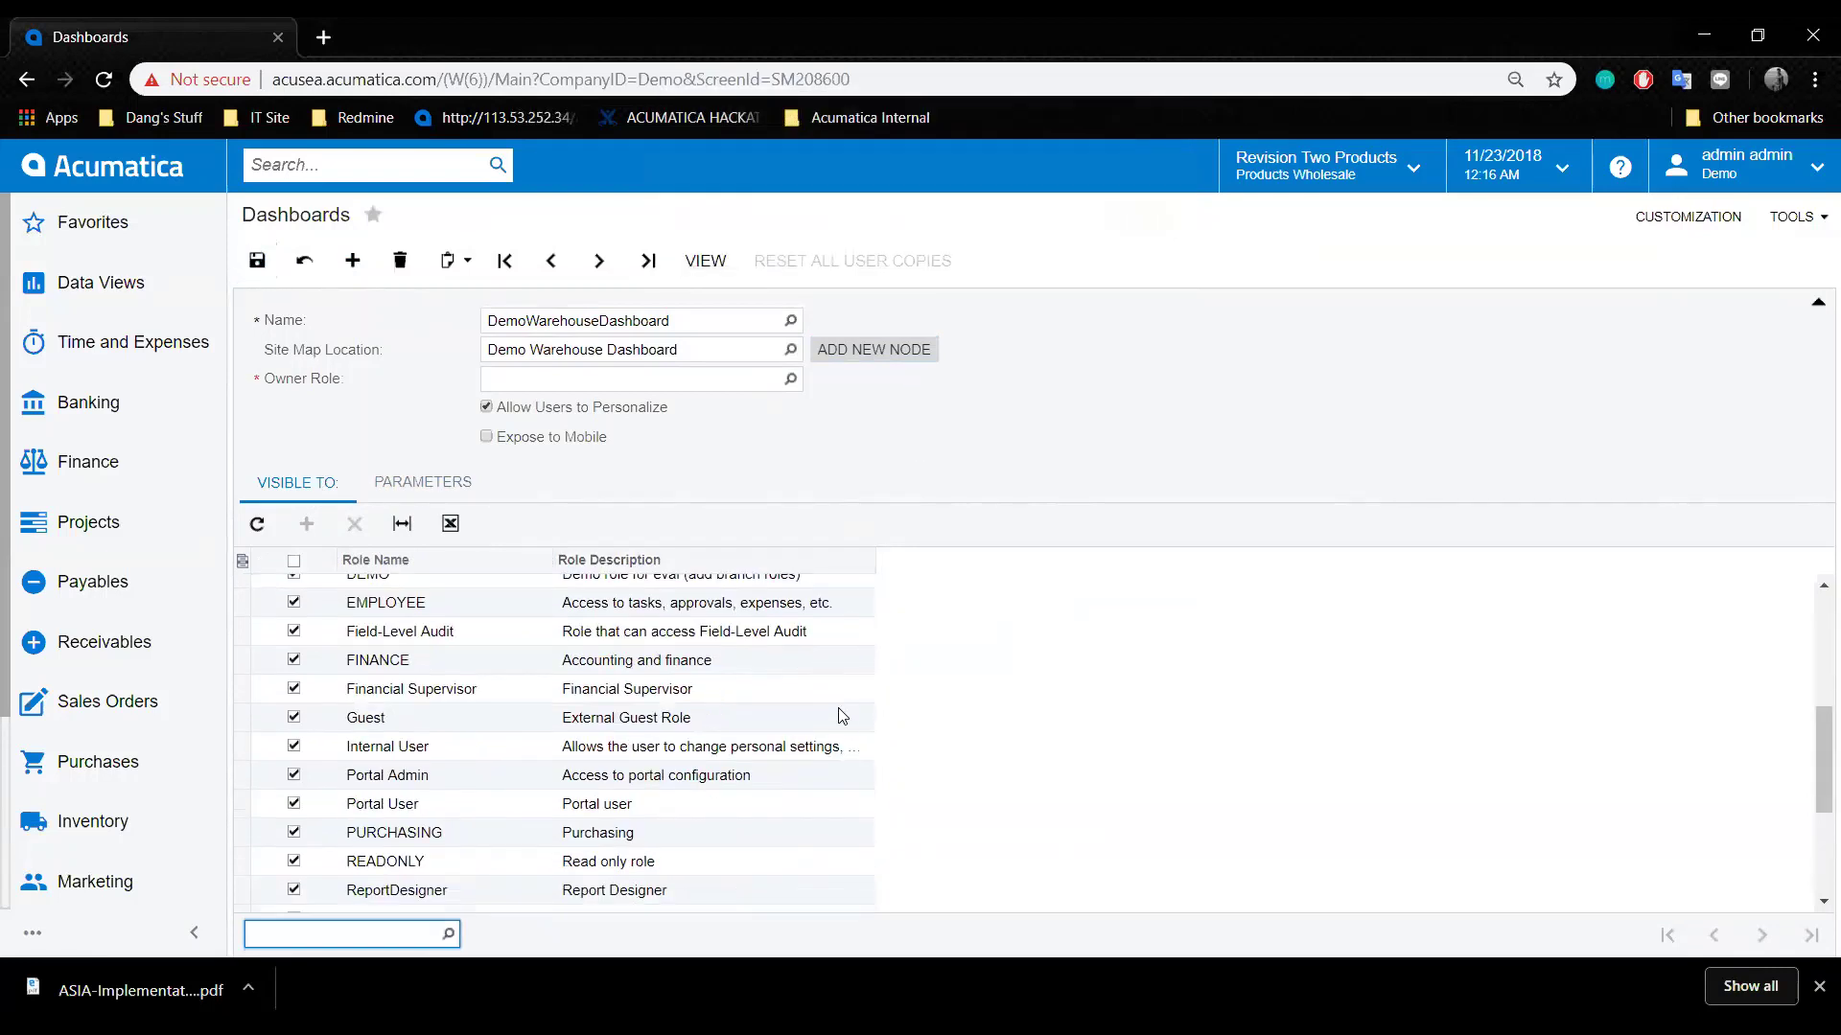
{"action": "scroll", "coordinate": [1246, 623], "scroll_direction": "up", "scroll_amount": 8}
Examine the details of the save error in the Acumatica trace and return to the Dashboards screen.
{"action": "left_click", "coordinate": [1792, 217]}
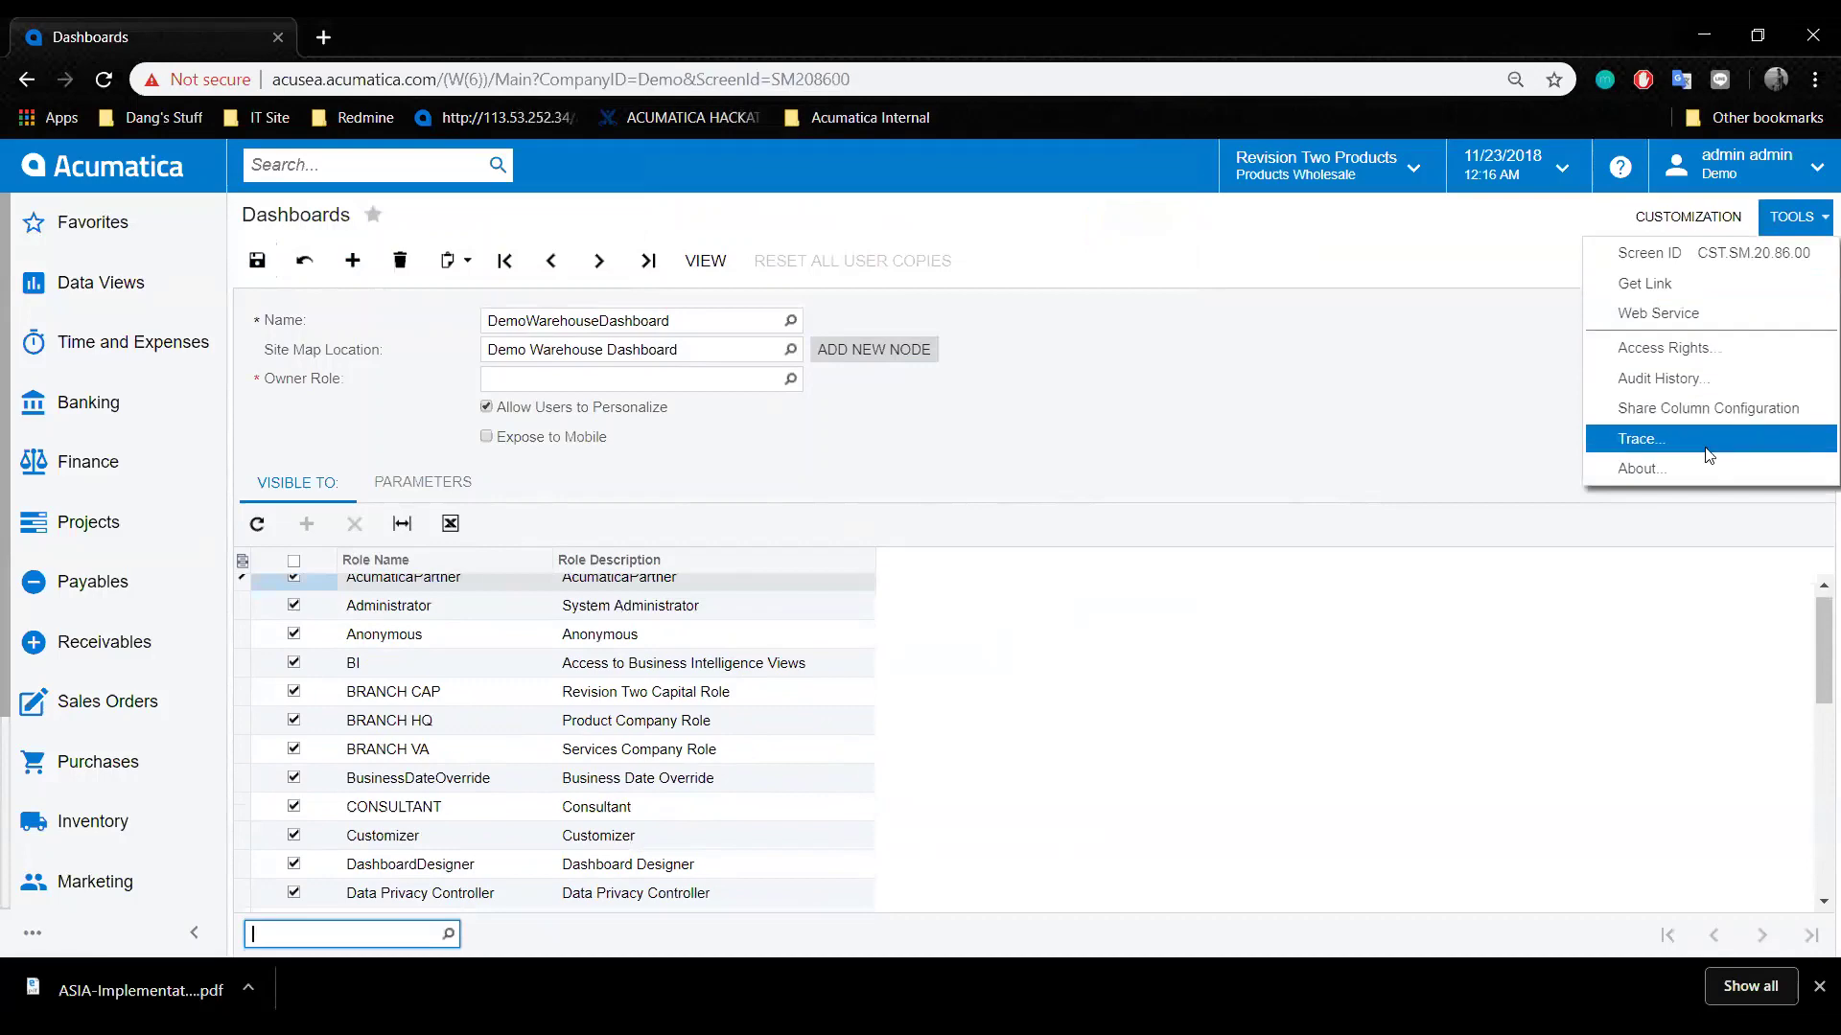
{"action": "left_click", "coordinate": [1713, 438]}
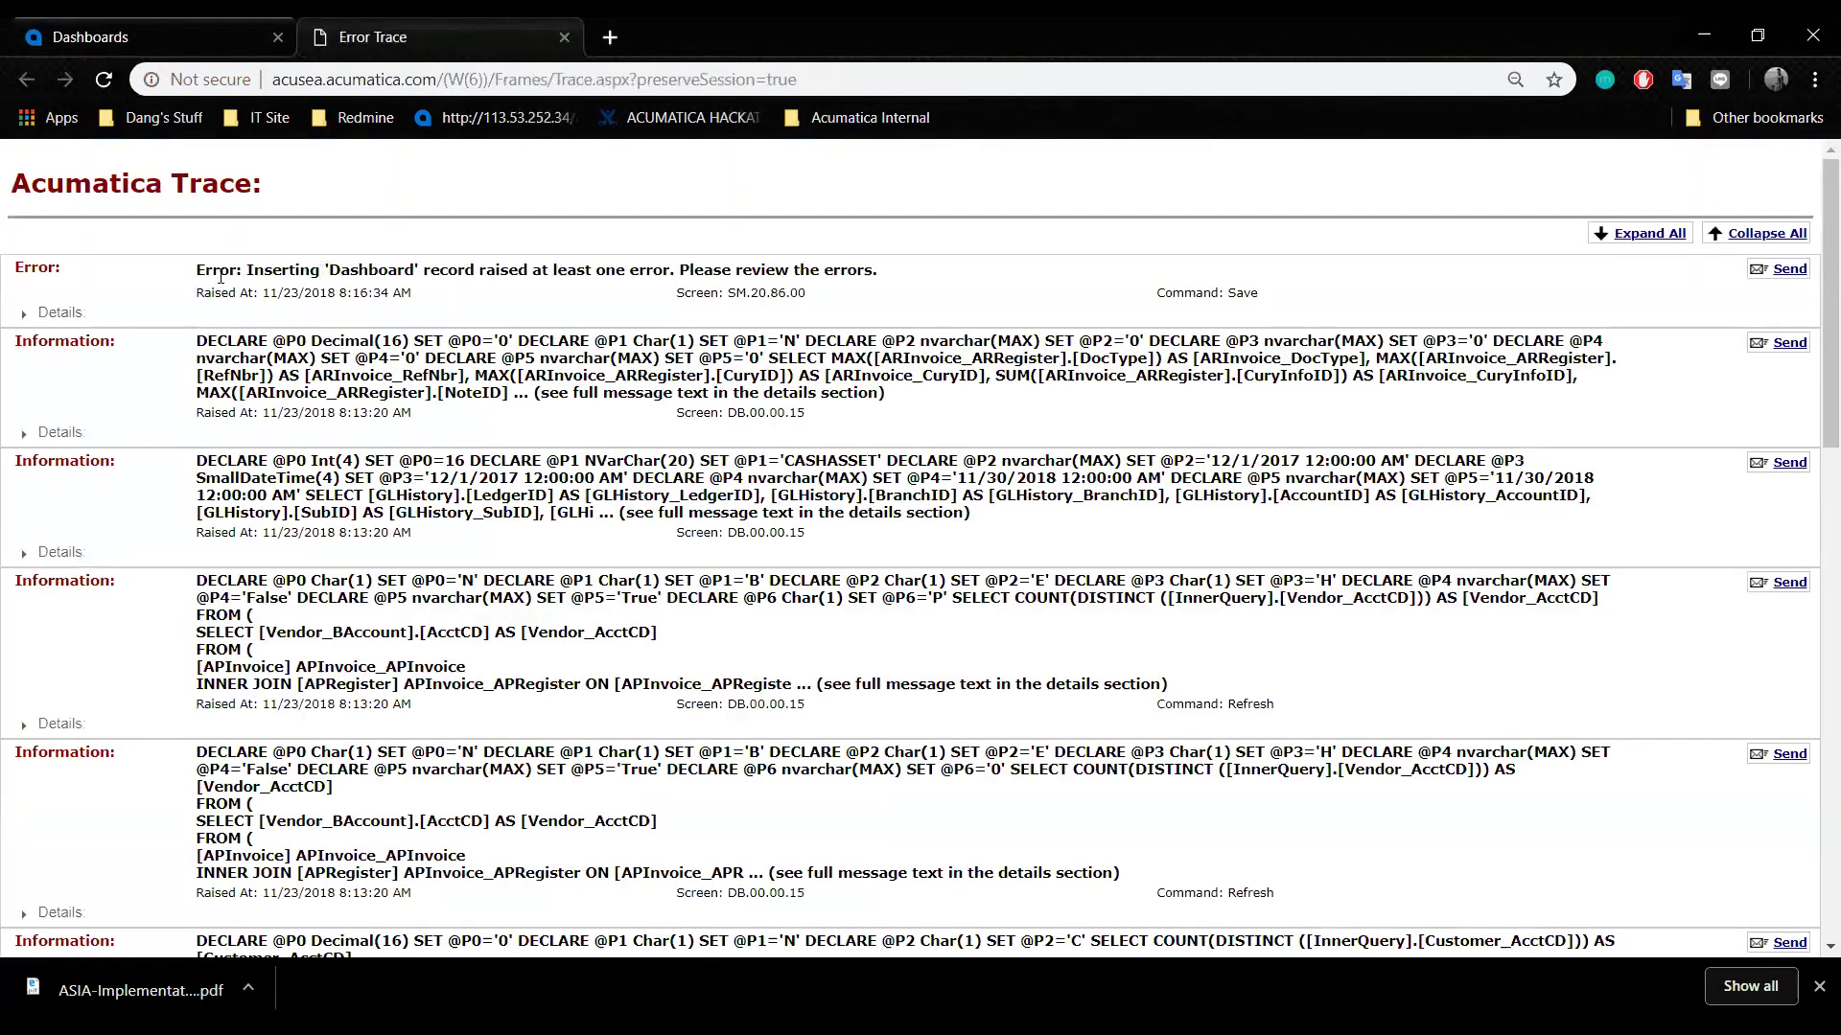
{"action": "left_click", "coordinate": [24, 313]}
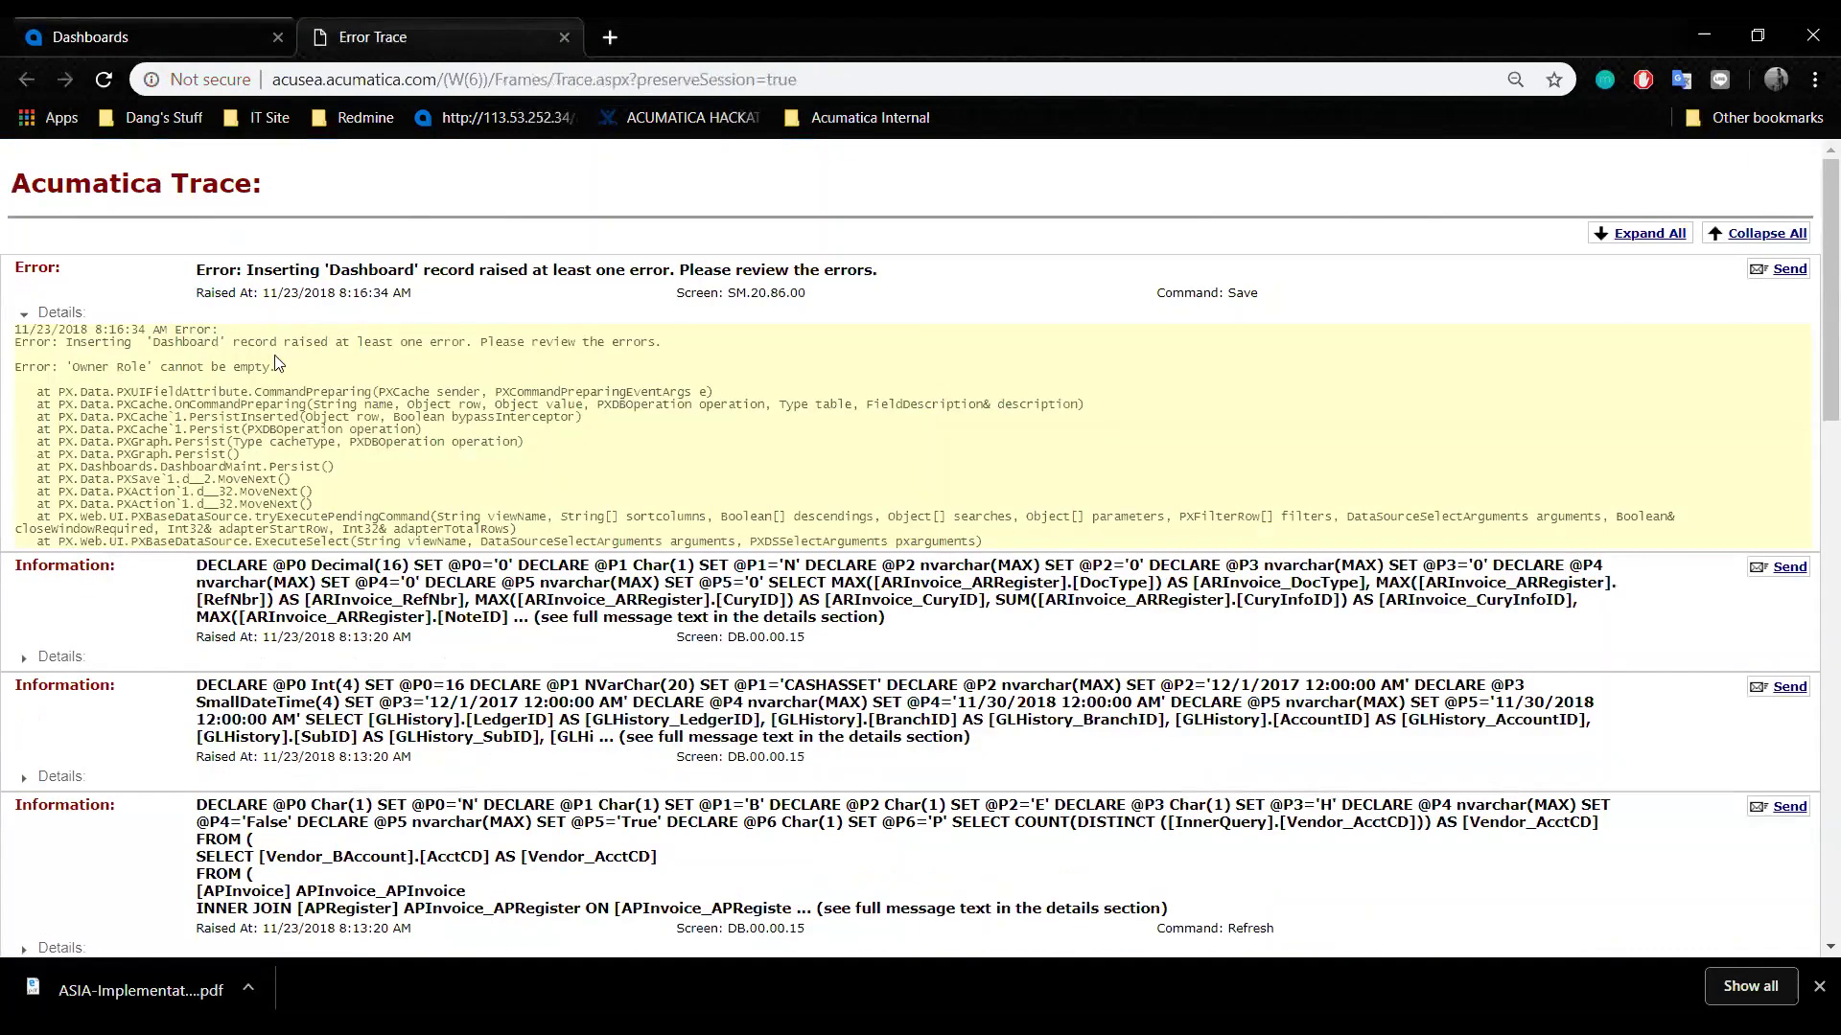
{"action": "left_click", "coordinate": [179, 40]}
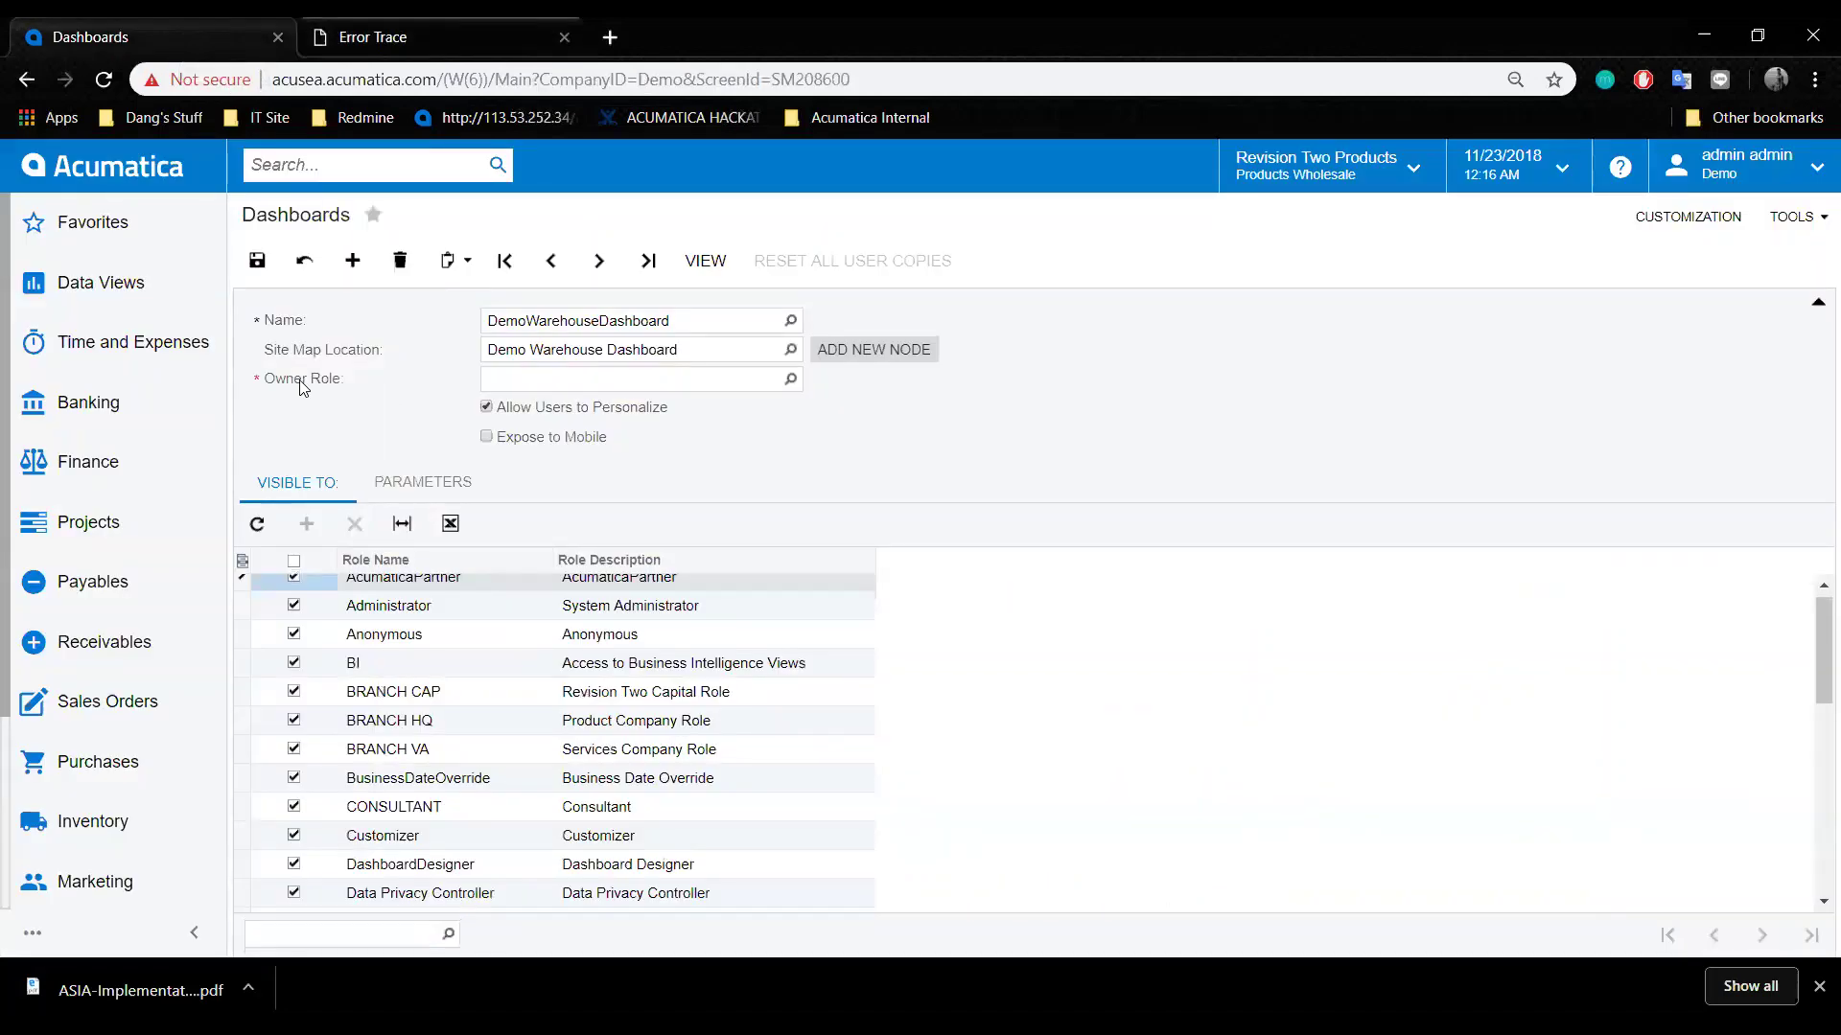
Find the owner role by searching for "das", set it to DashboardDesigner, and save the dashboard.
{"action": "left_click", "coordinate": [323, 383]}
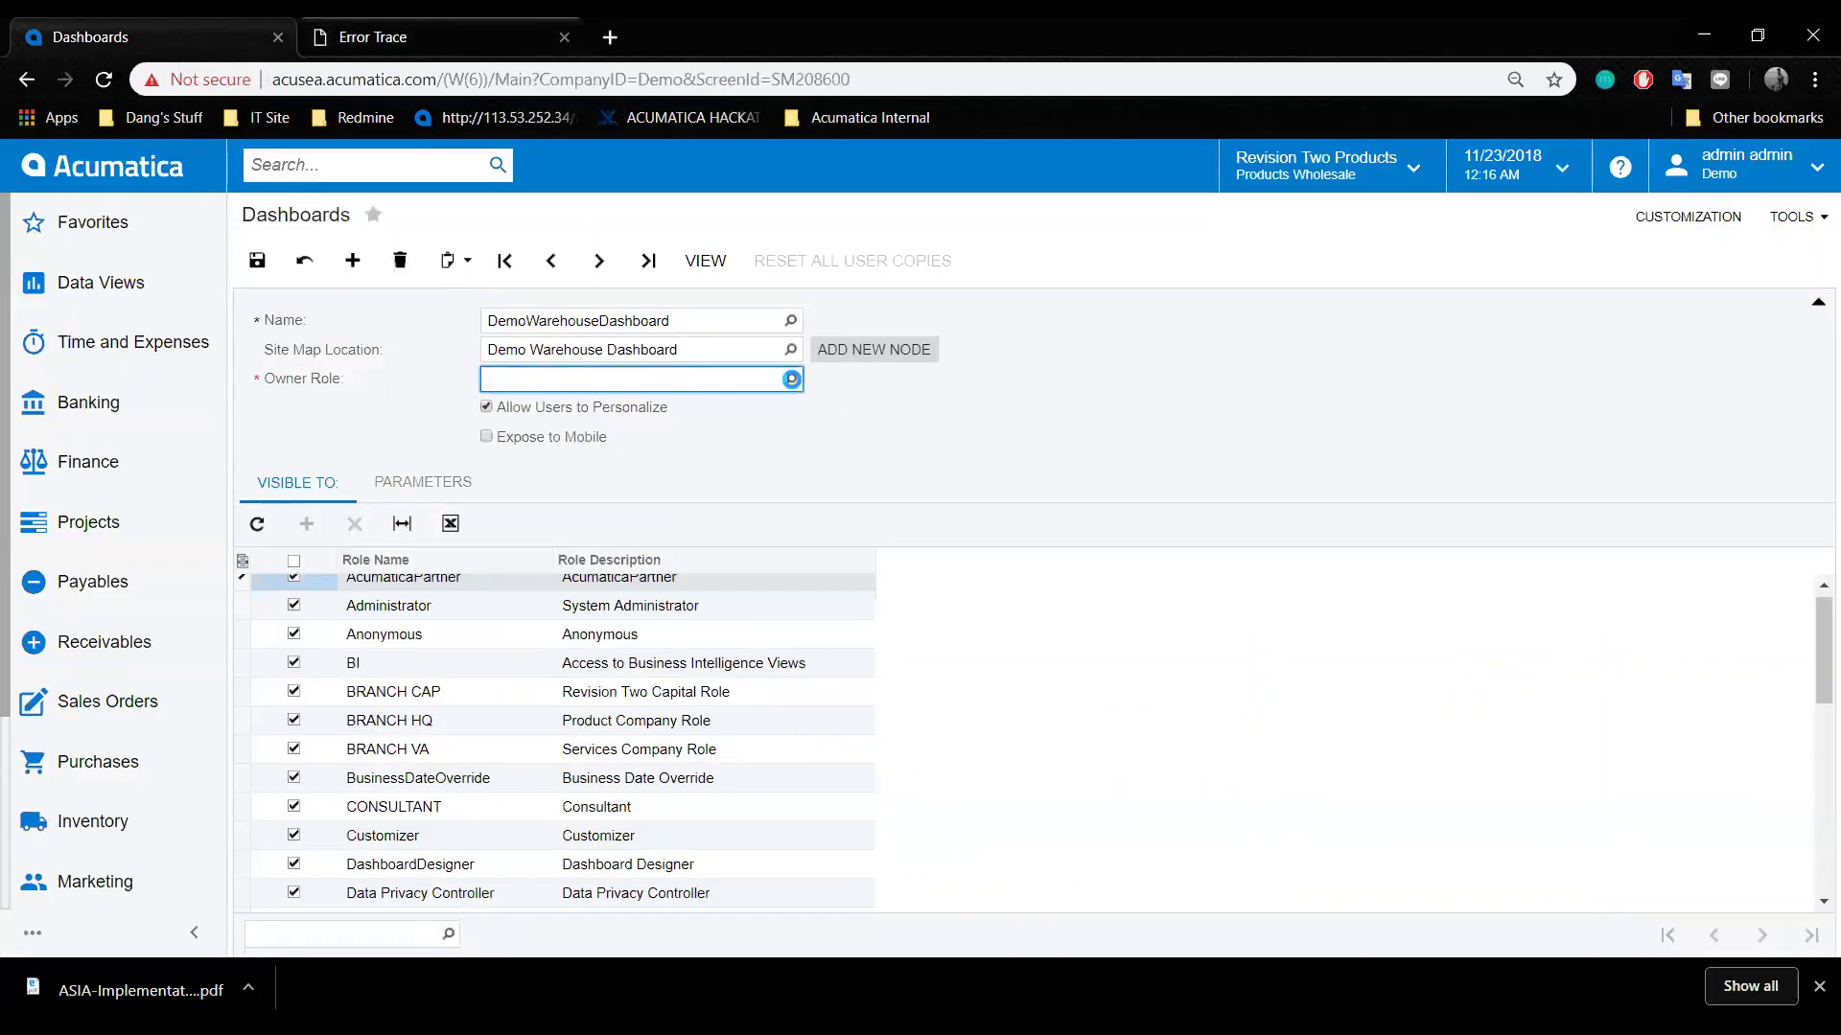
{"action": "left_click", "coordinate": [790, 379]}
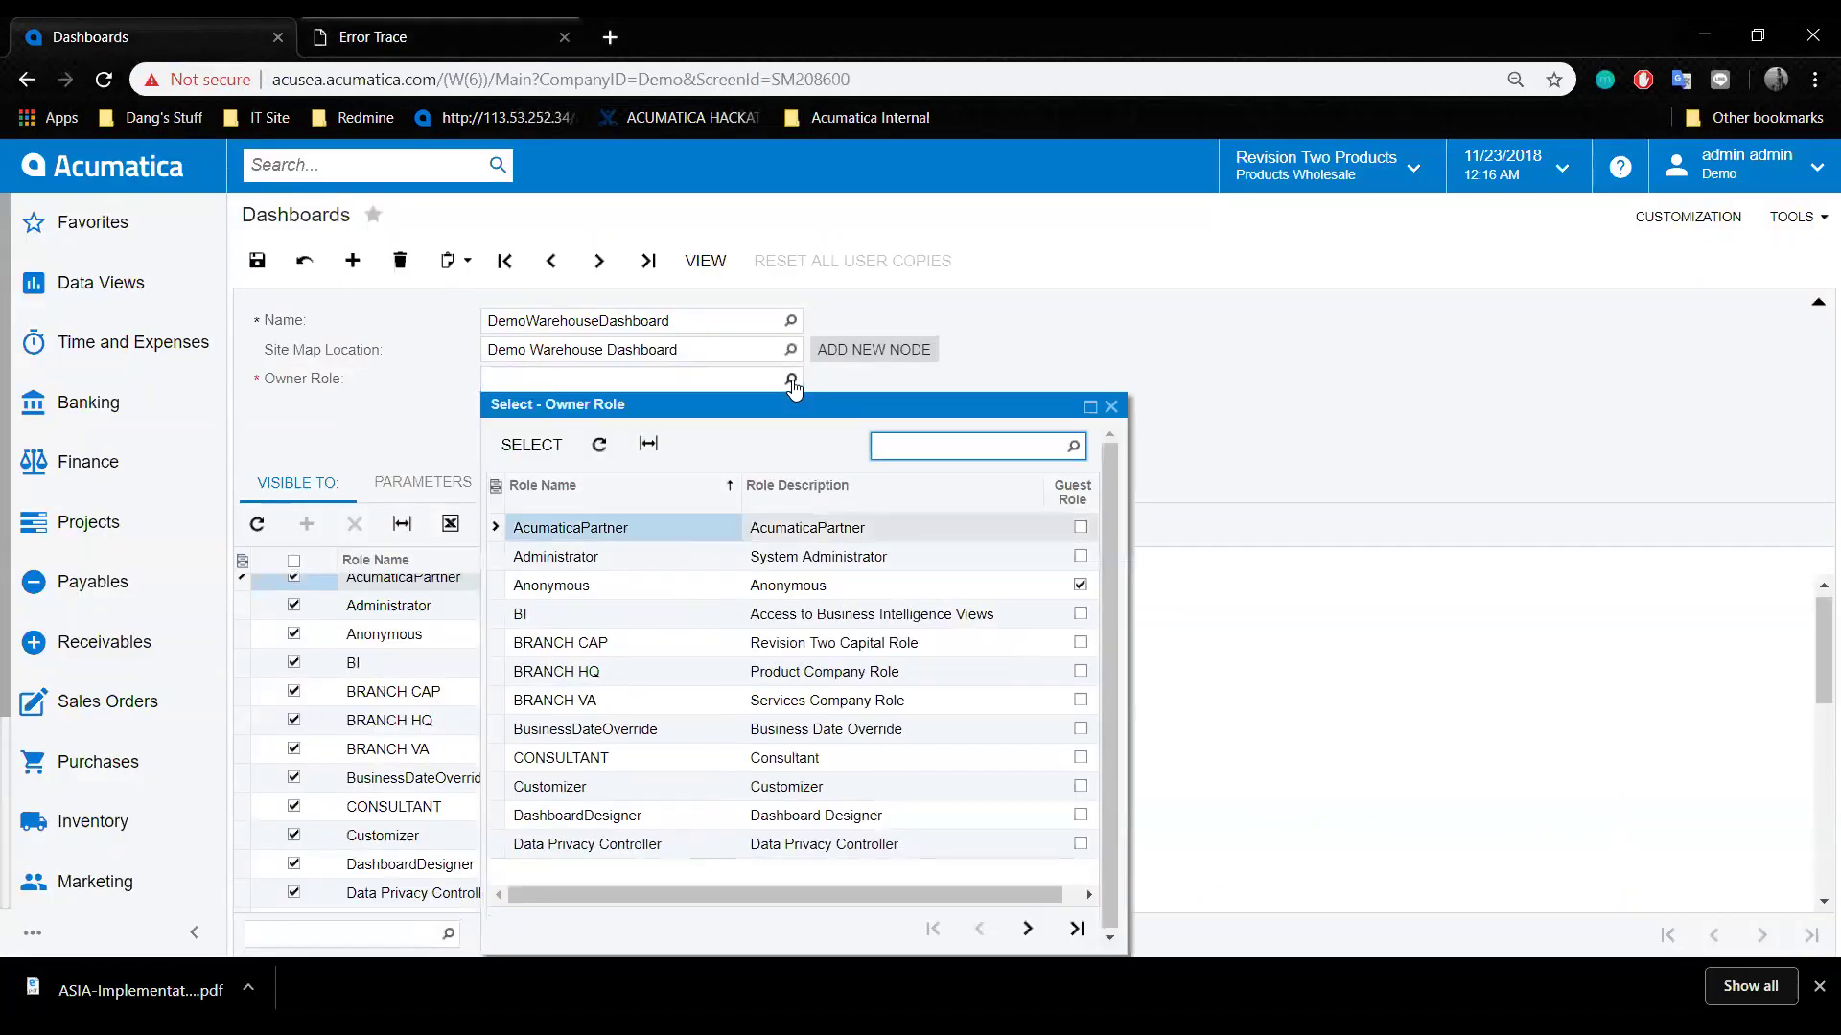
{"action": "type", "text": "cus"}
{"action": "key", "text": "BackSpace"}
{"action": "key", "text": "BackSpace"}
{"action": "key", "text": "BackSpace"}
{"action": "type", "text": "das"}
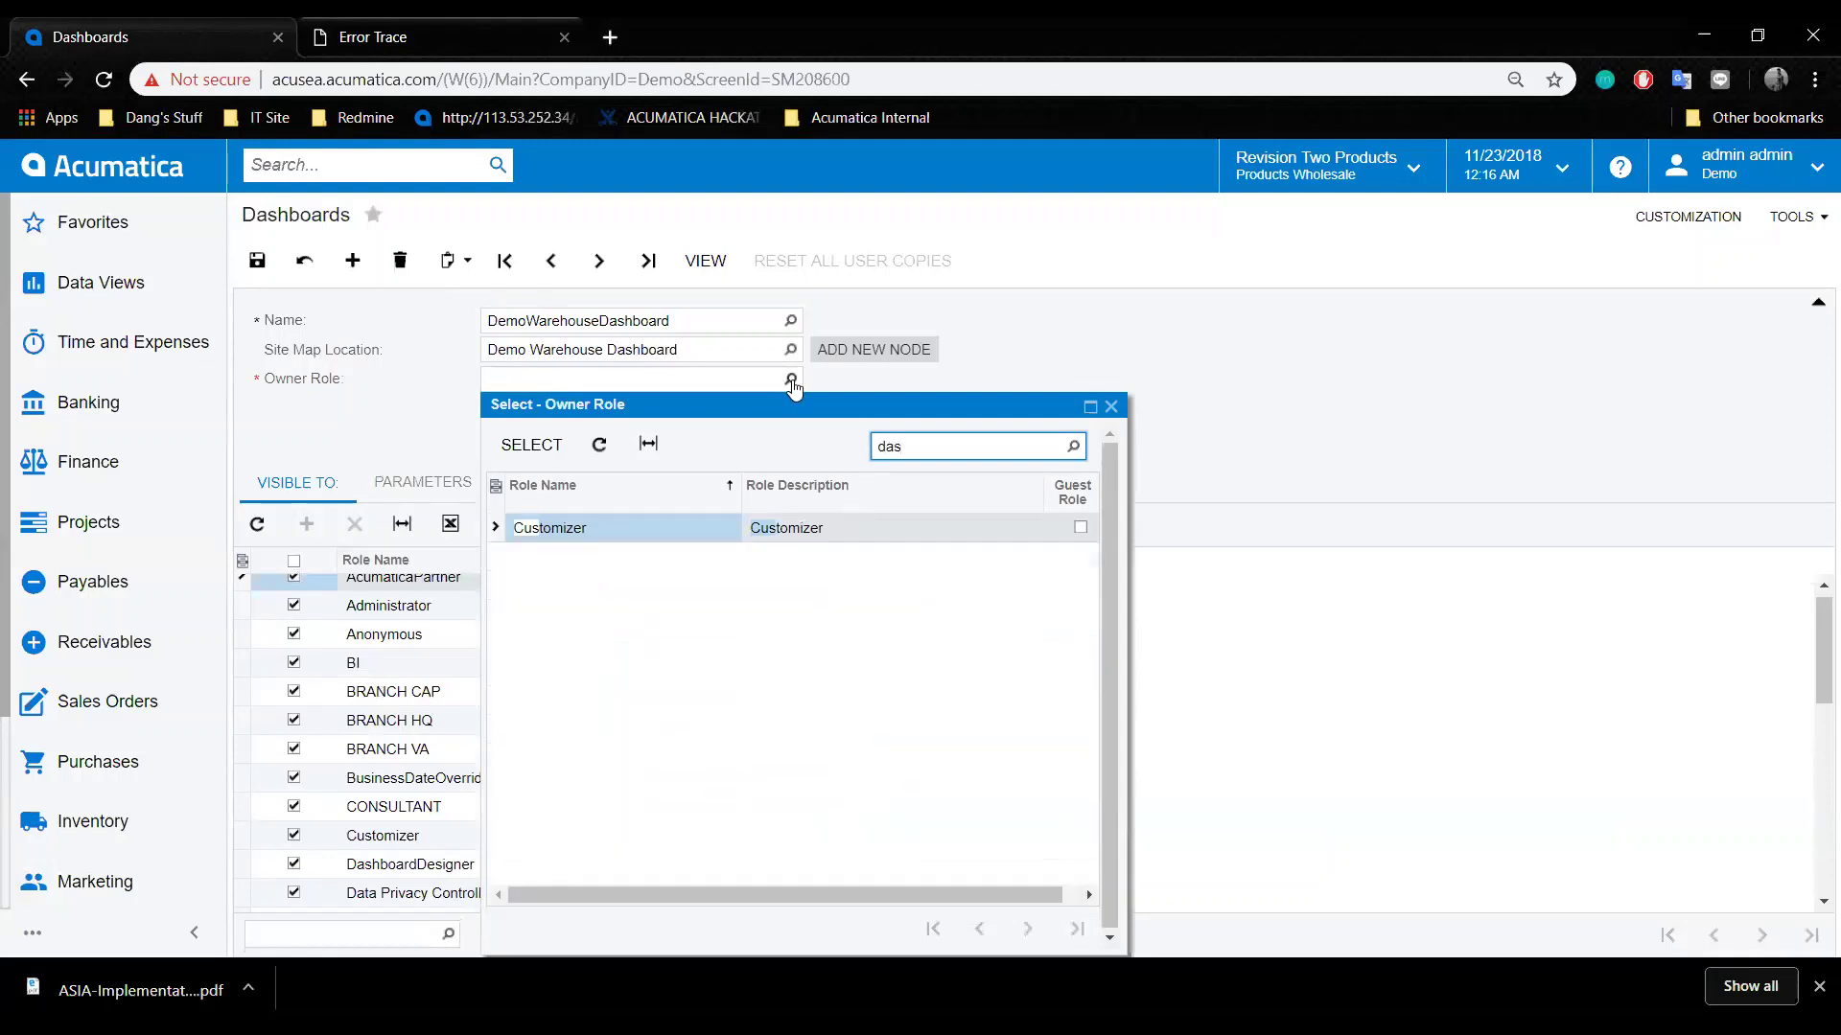
{"action": "double_click", "coordinate": [618, 527]}
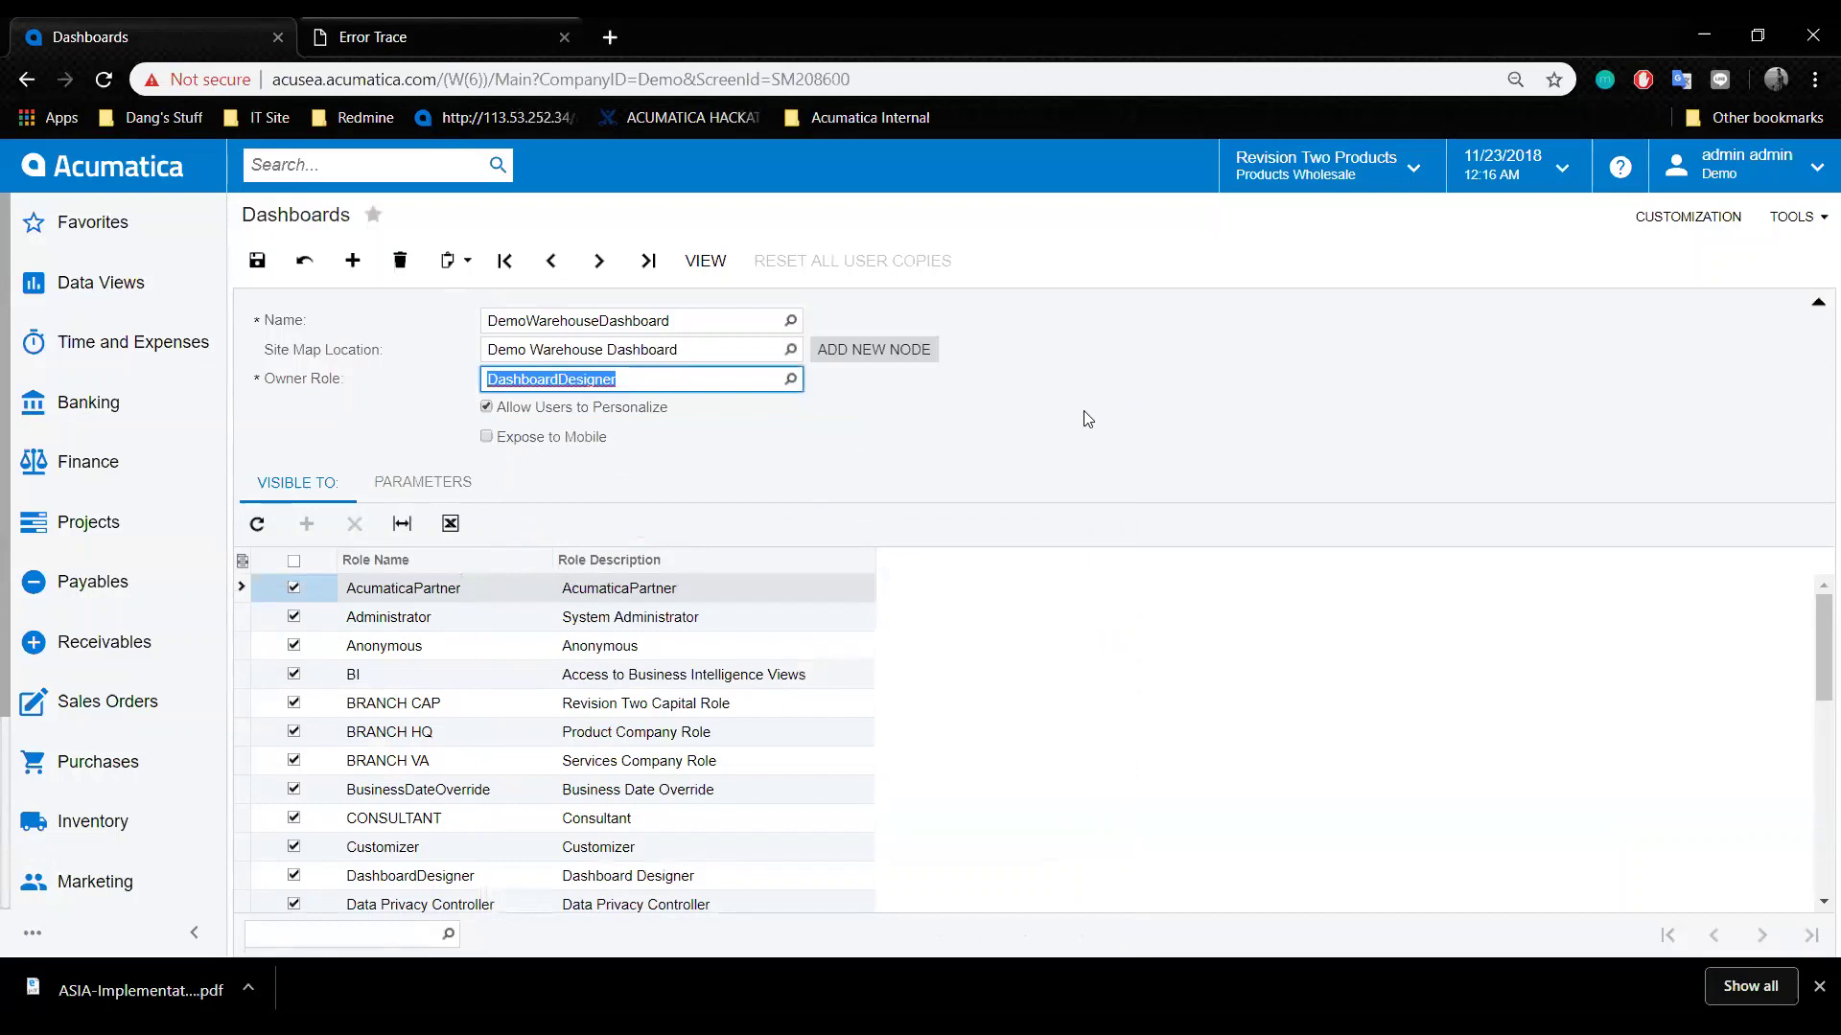
{"action": "left_click", "coordinate": [257, 260]}
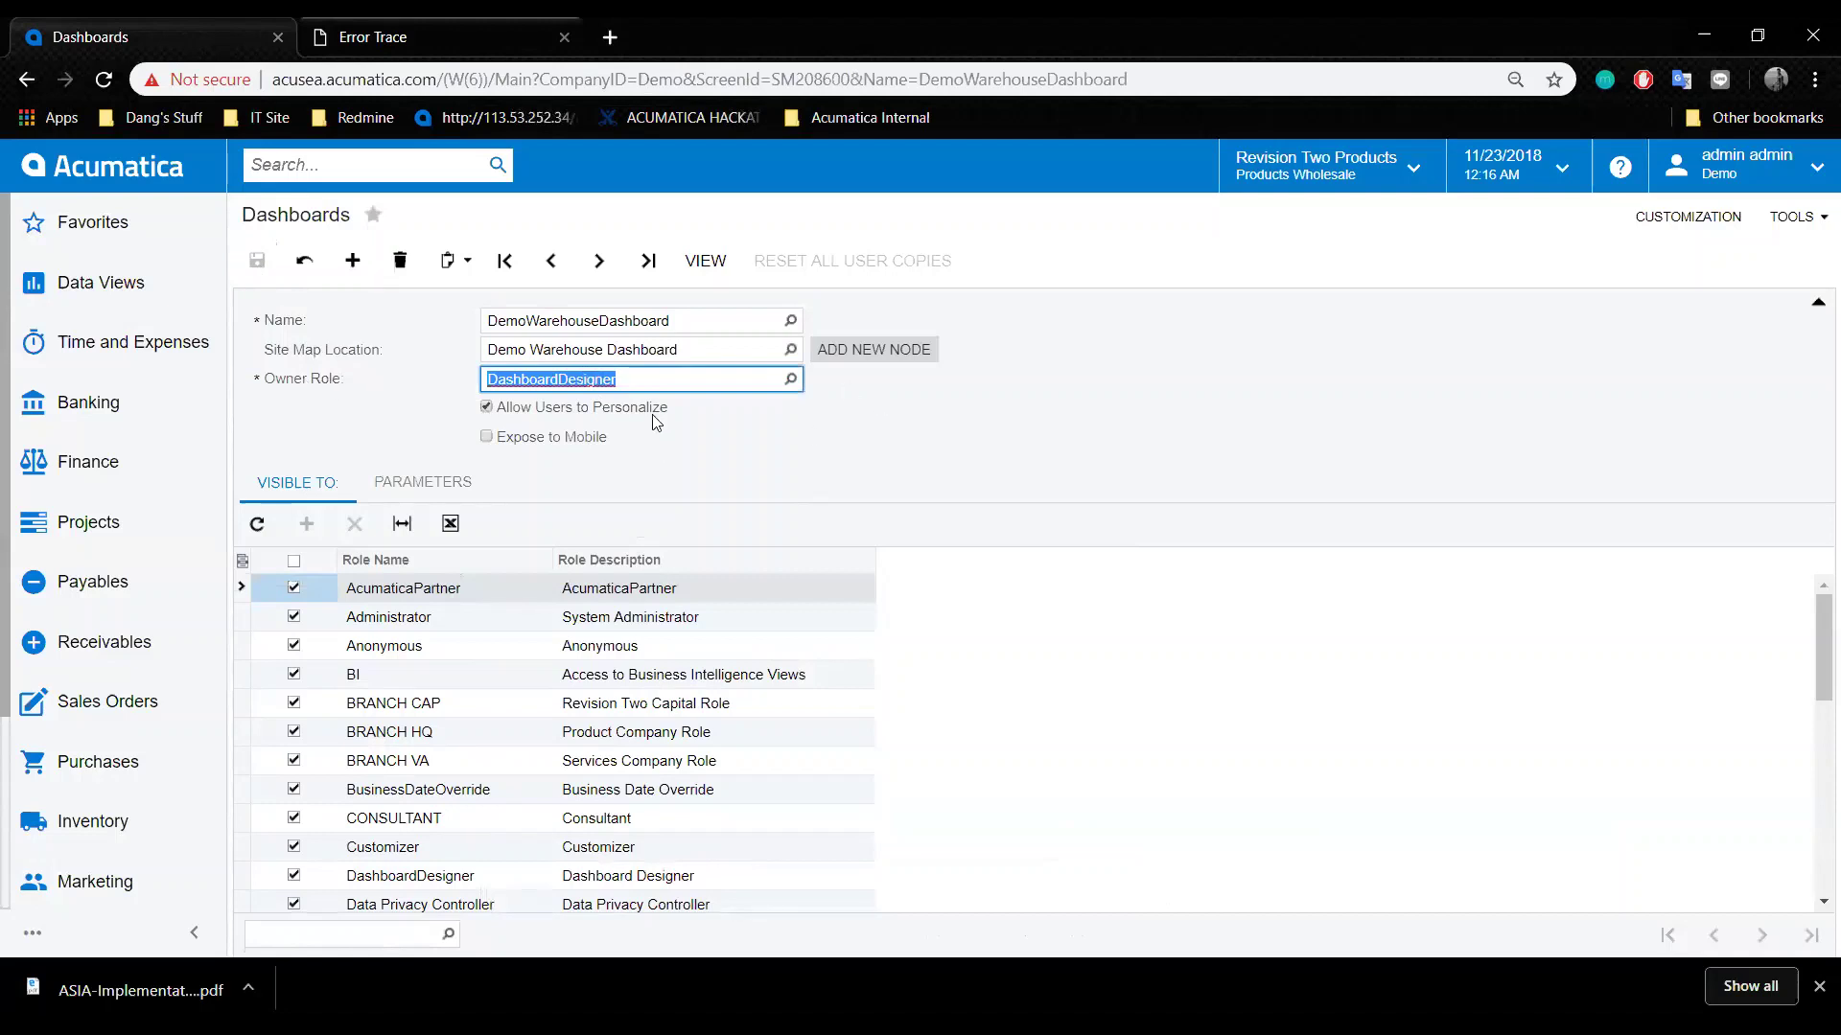
Review the roles the dashboard is visible to and its parameters list.
{"action": "left_click", "coordinate": [970, 422]}
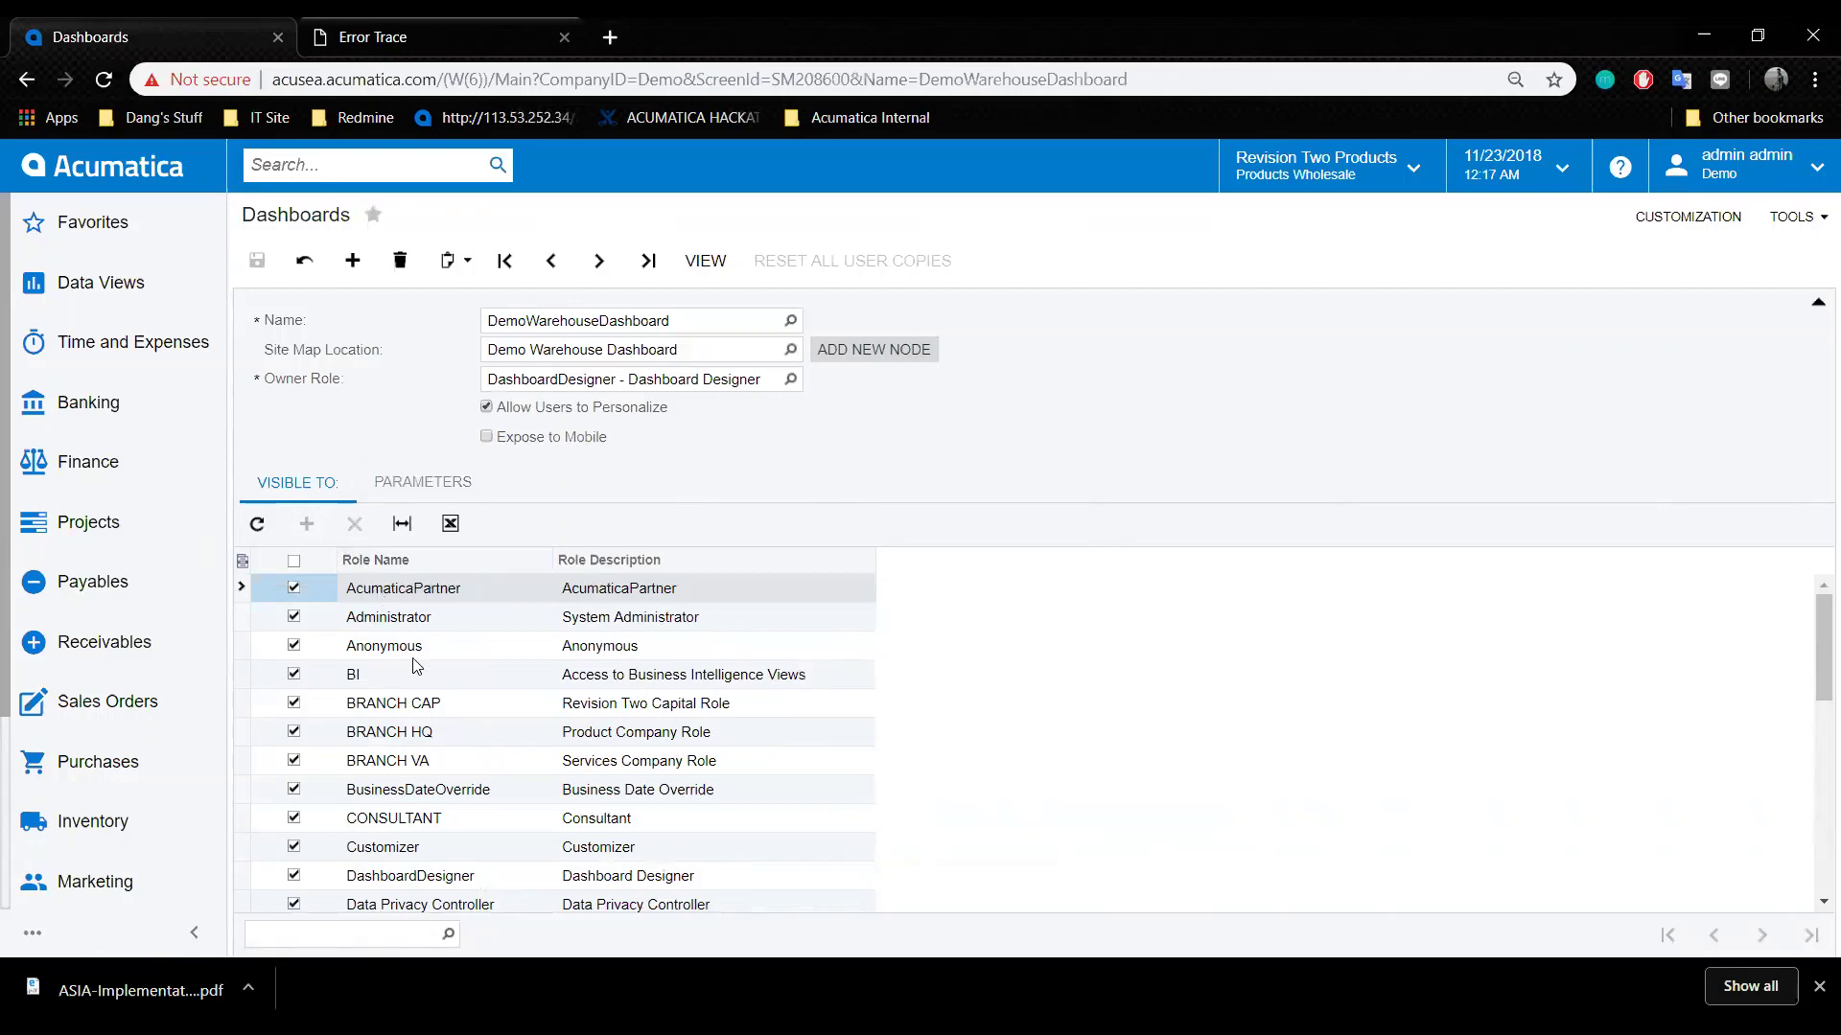
{"action": "scroll", "coordinate": [426, 675], "scroll_direction": "down", "scroll_amount": 8}
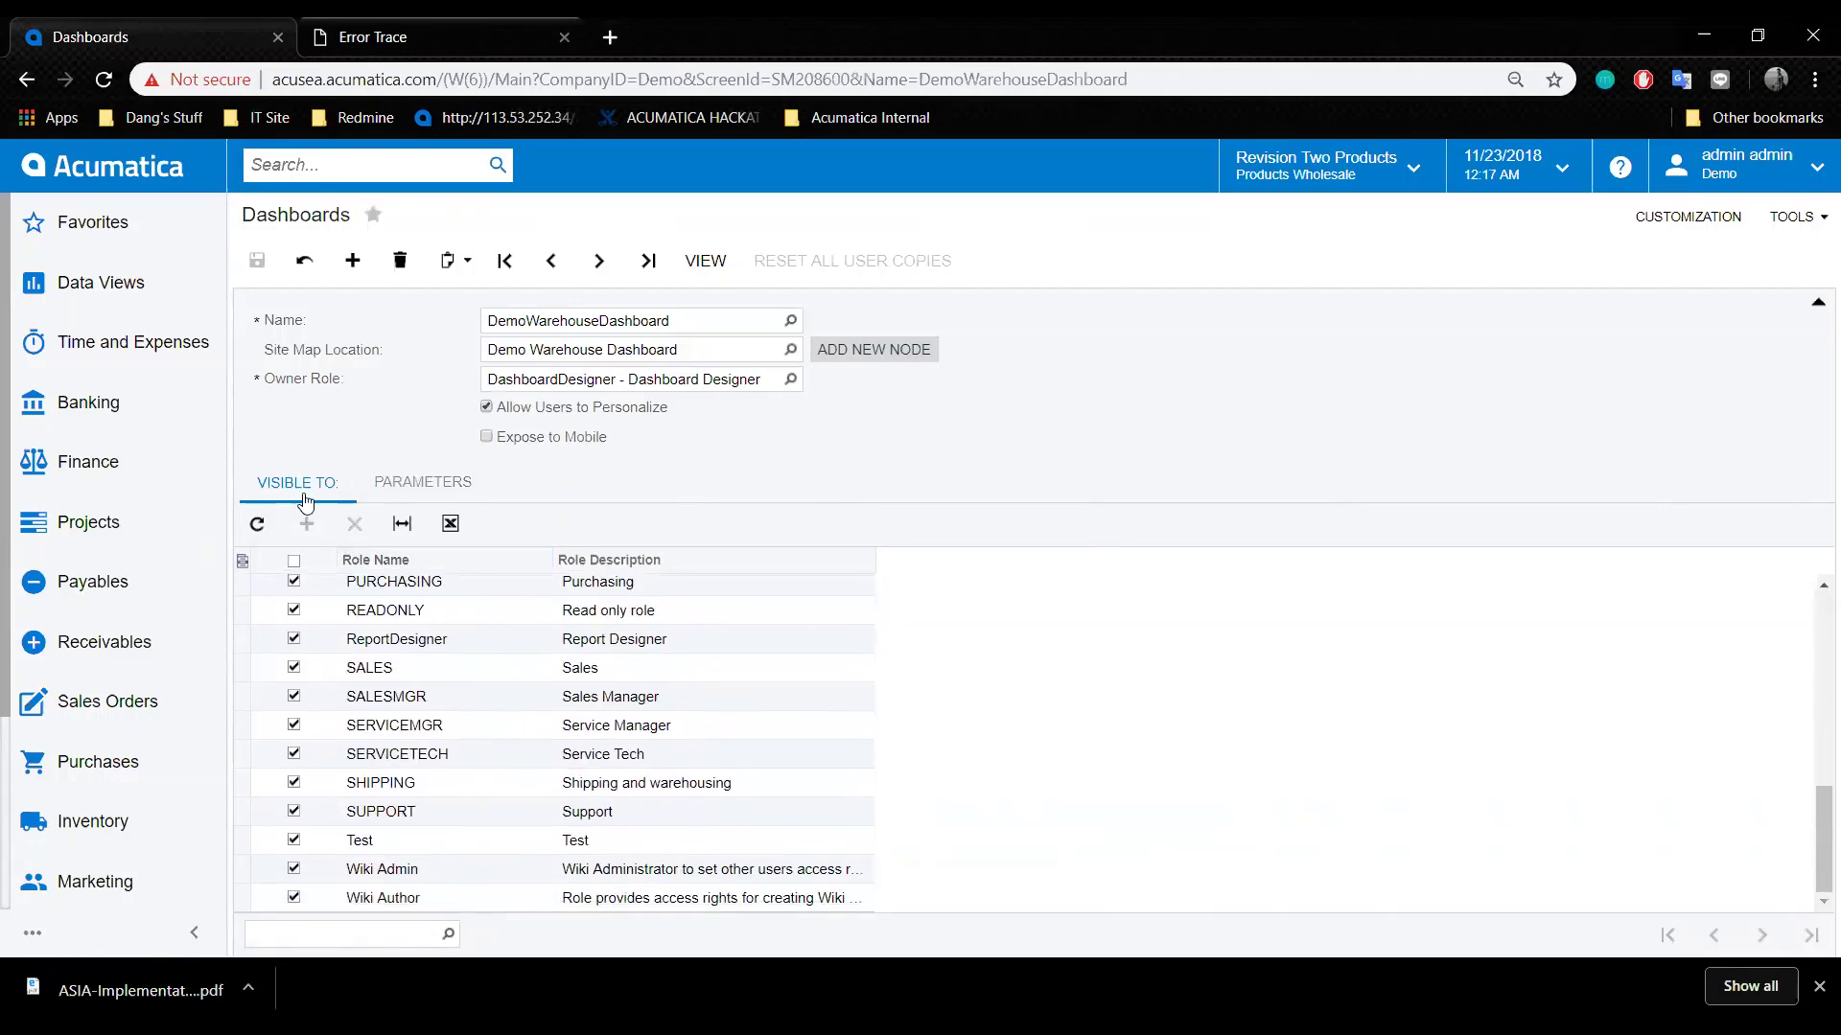
{"action": "scroll", "coordinate": [484, 644], "scroll_direction": "up", "scroll_amount": 5}
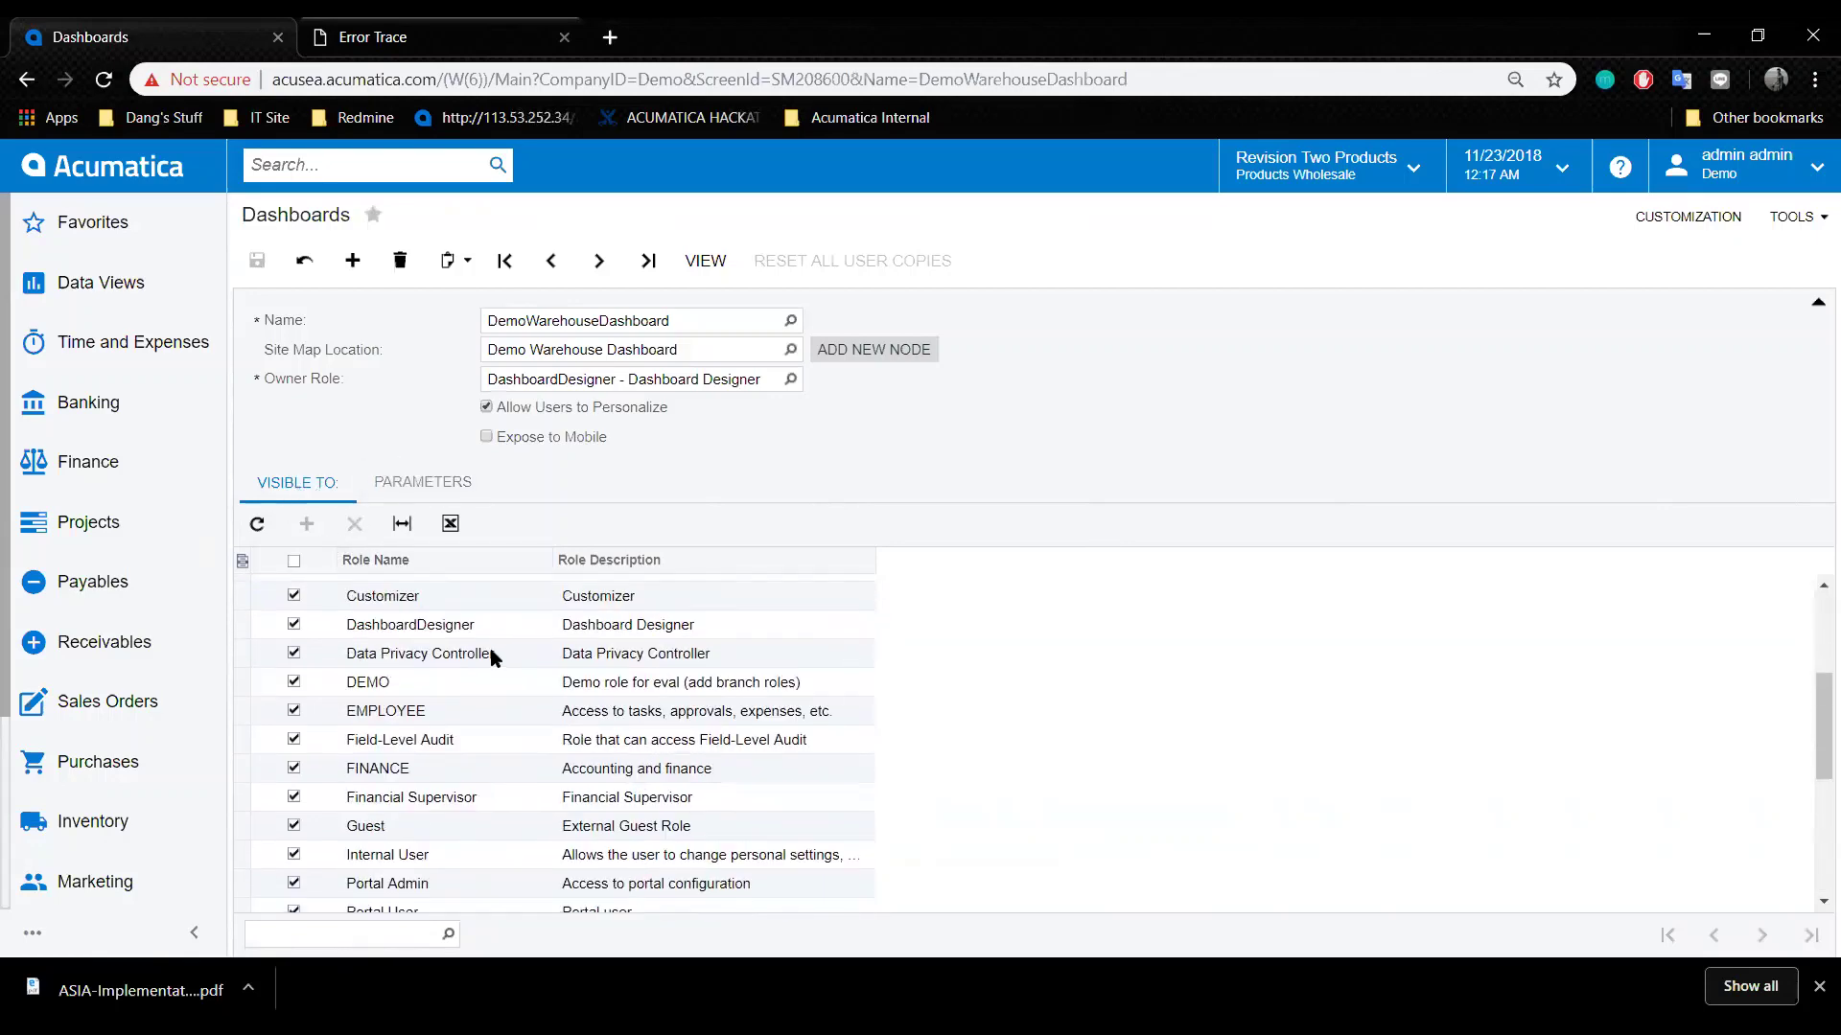
{"action": "scroll", "coordinate": [515, 670], "scroll_direction": "down", "scroll_amount": 5}
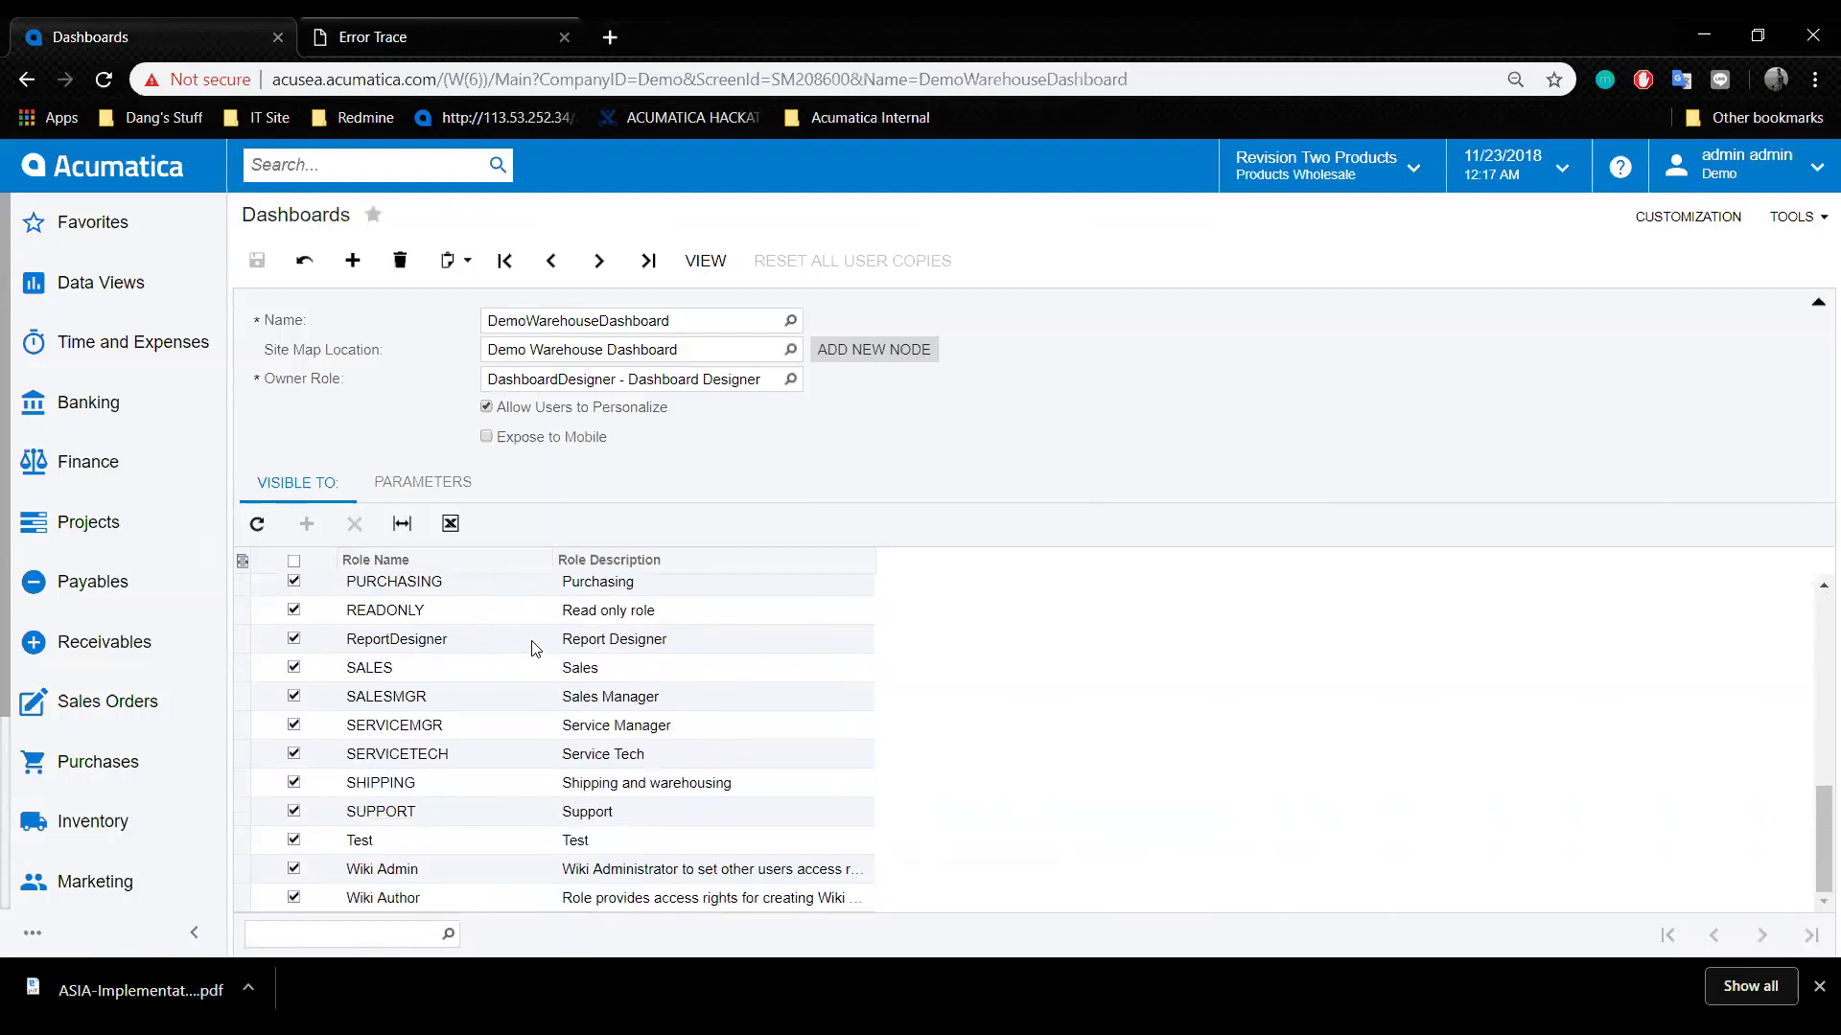
{"action": "left_click", "coordinate": [436, 486]}
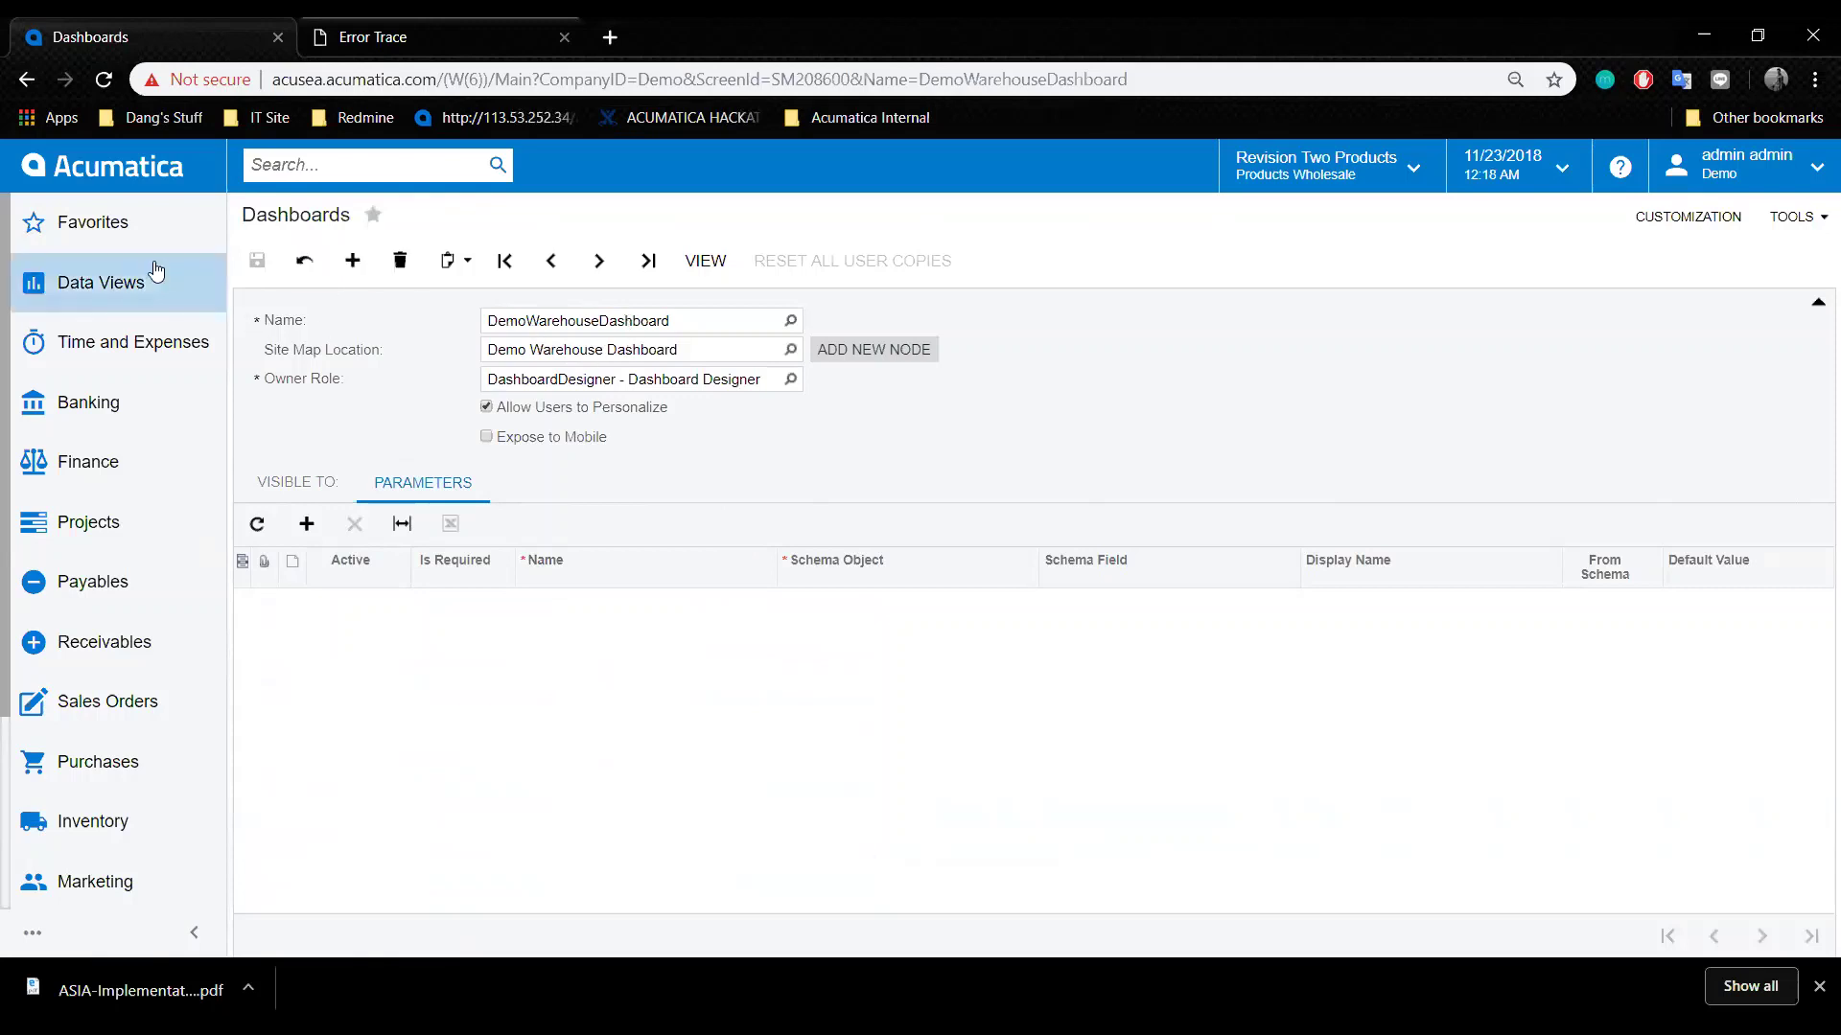
Open the Demo Warehouse Dashboard from the data views and switch it to design mode.
{"action": "left_click", "coordinate": [126, 289]}
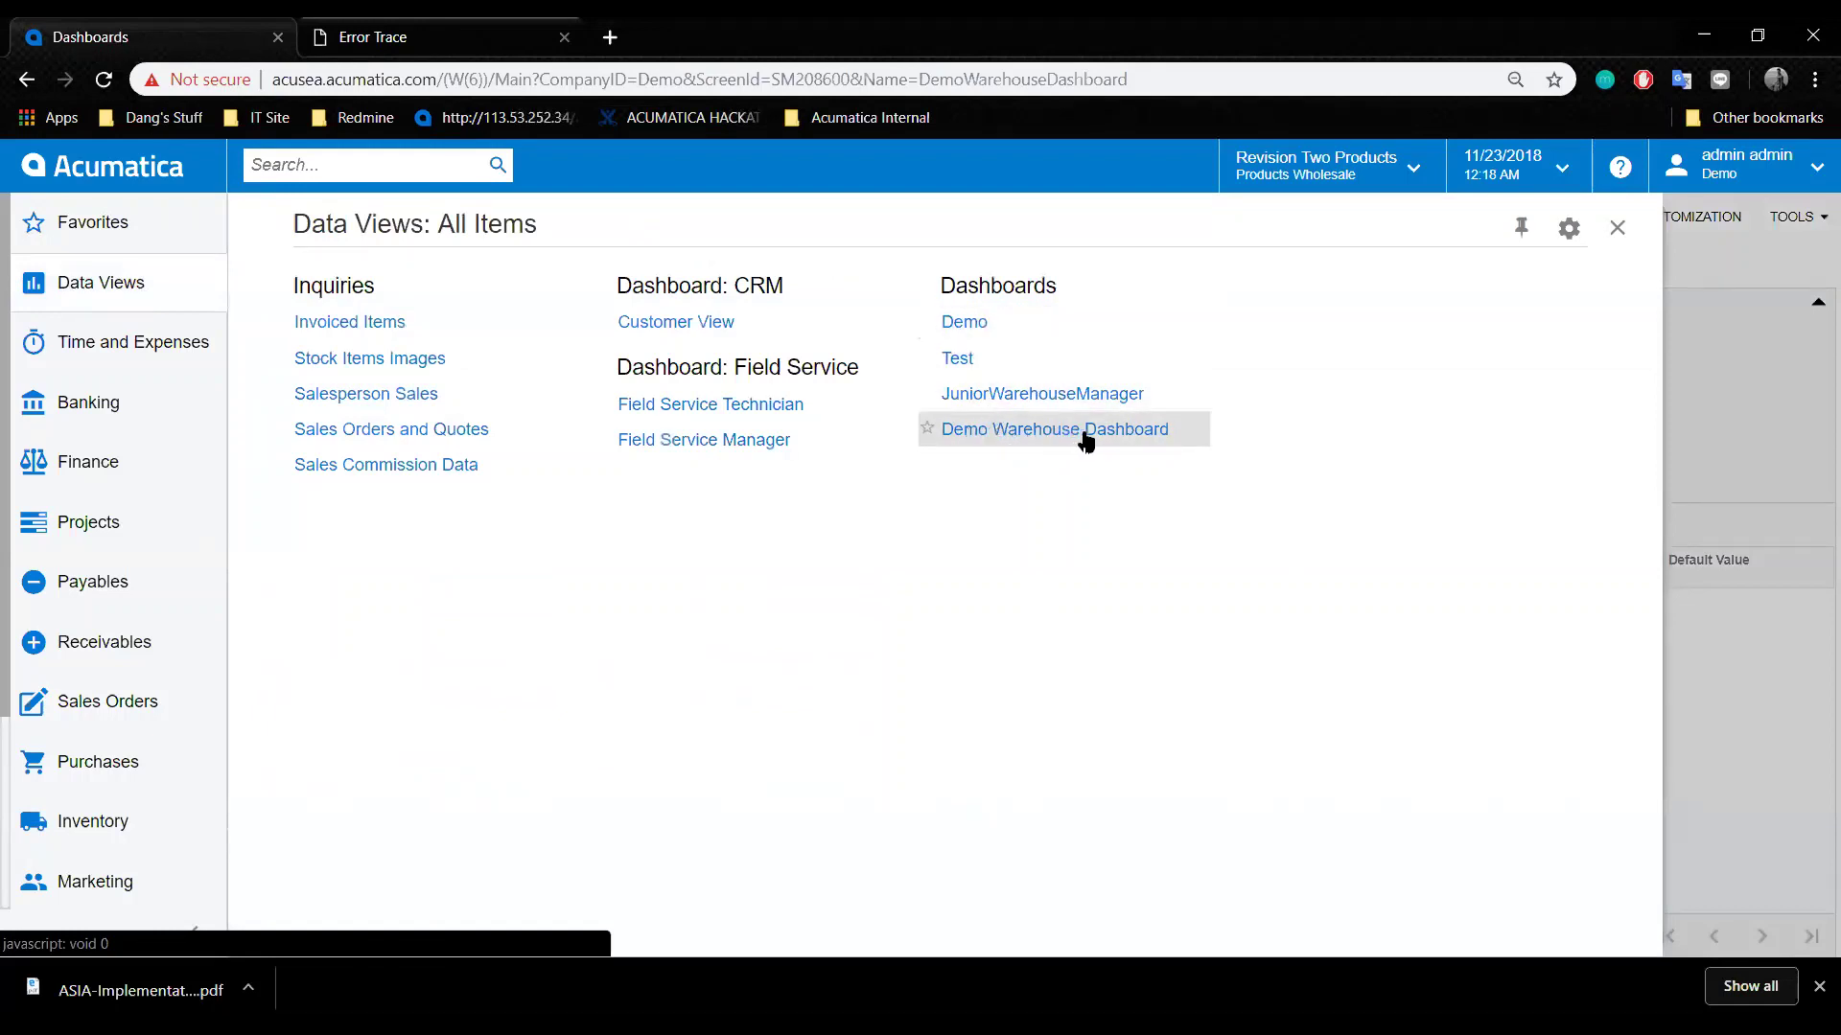
{"action": "left_click", "coordinate": [1087, 439]}
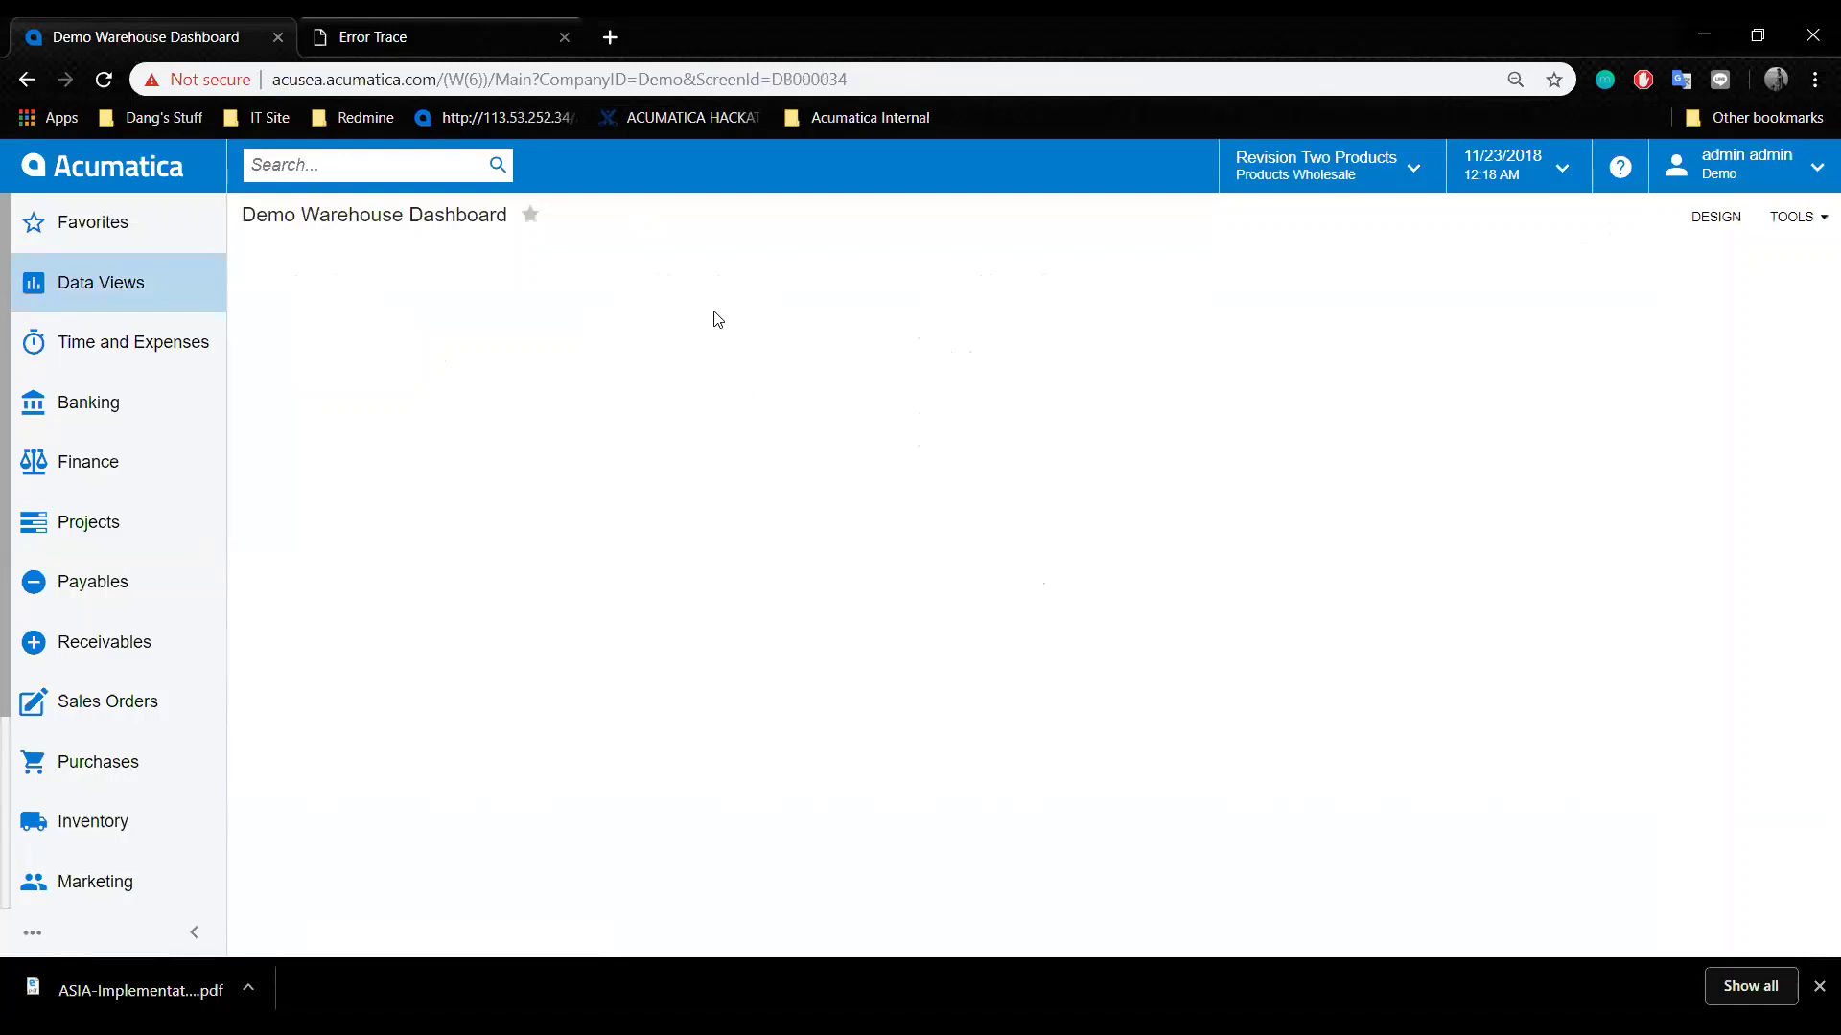
{"action": "left_click", "coordinate": [1699, 233]}
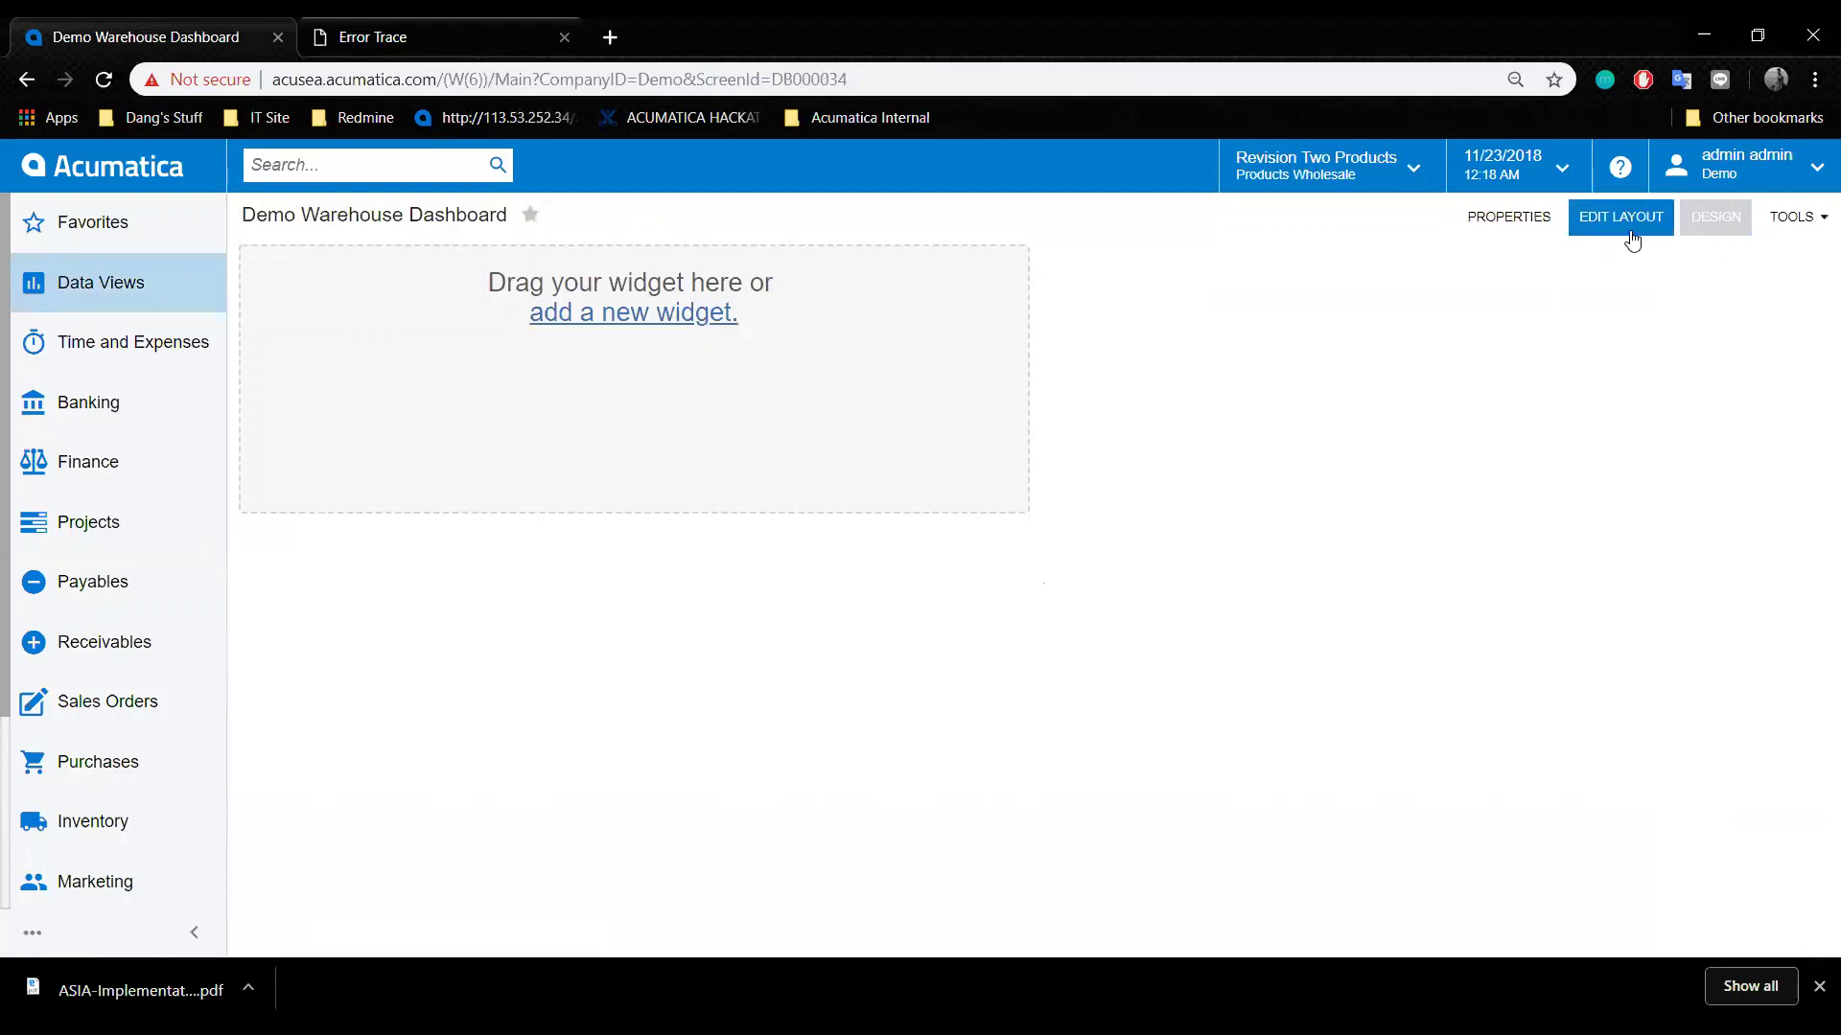
Check the dashboard's properties and return to its design mode.
{"action": "left_click", "coordinate": [1518, 237]}
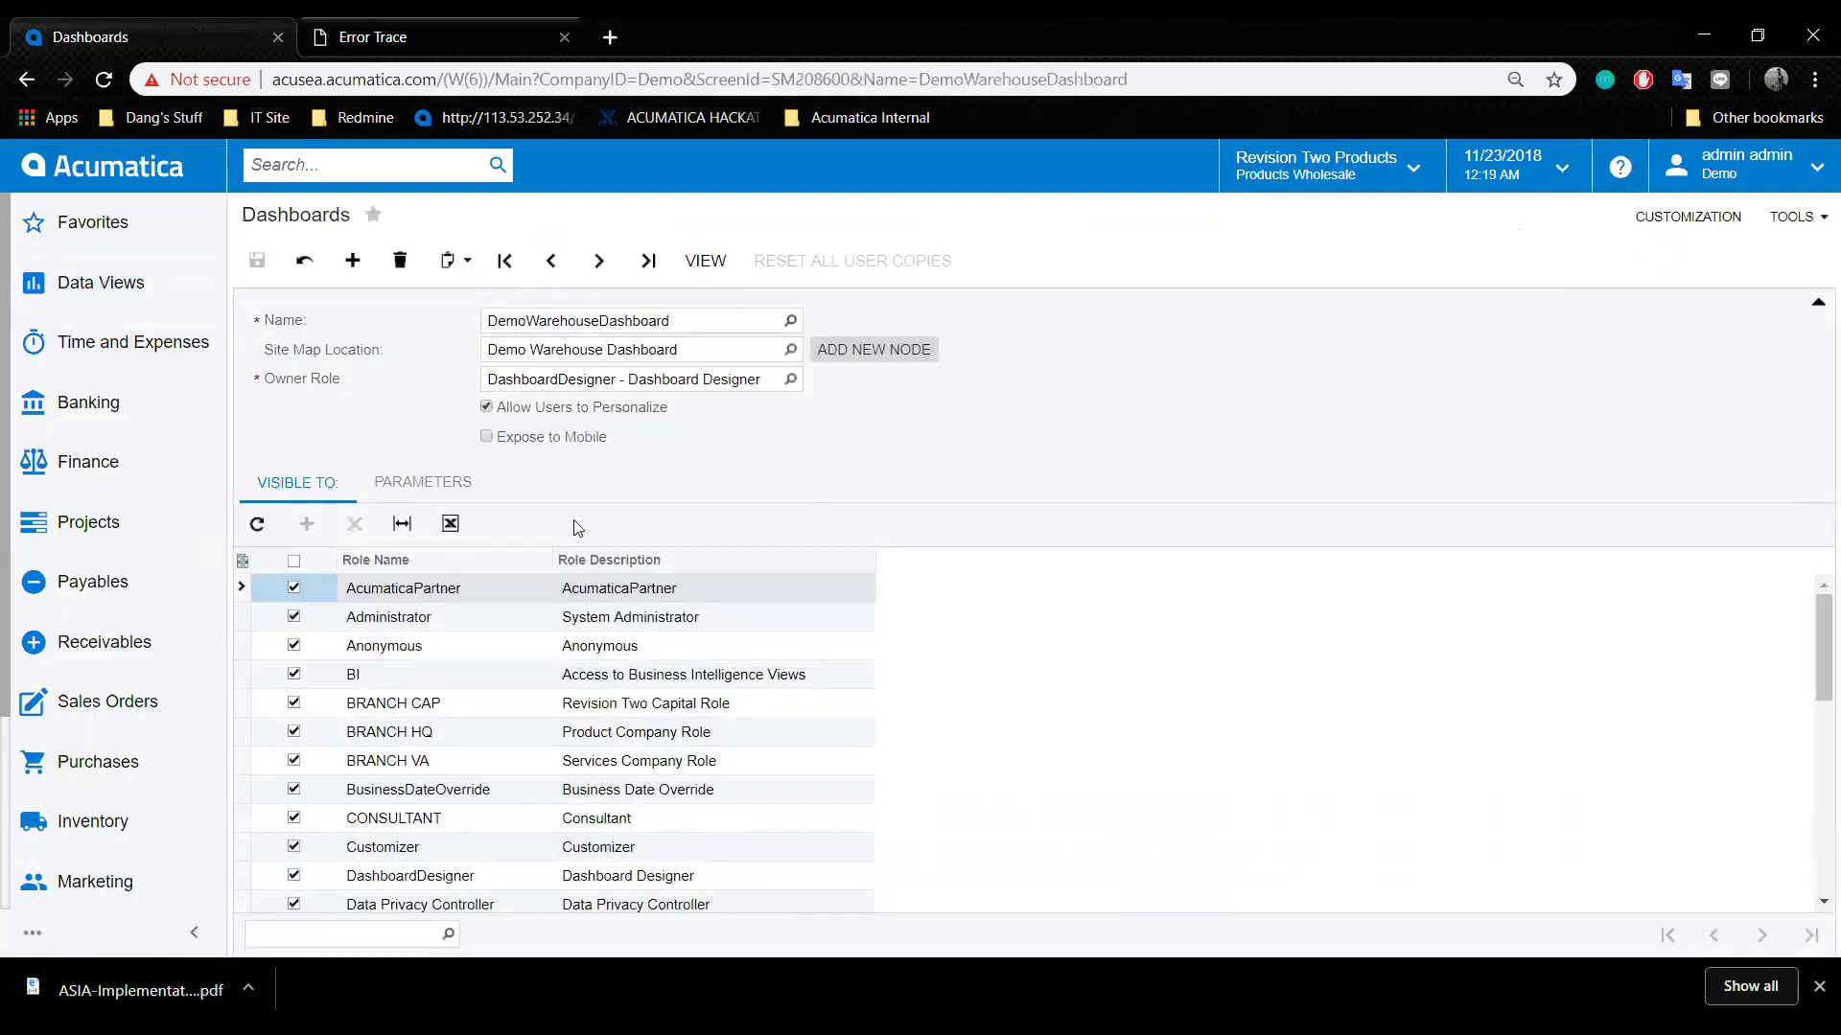
{"action": "left_click", "coordinate": [711, 259]}
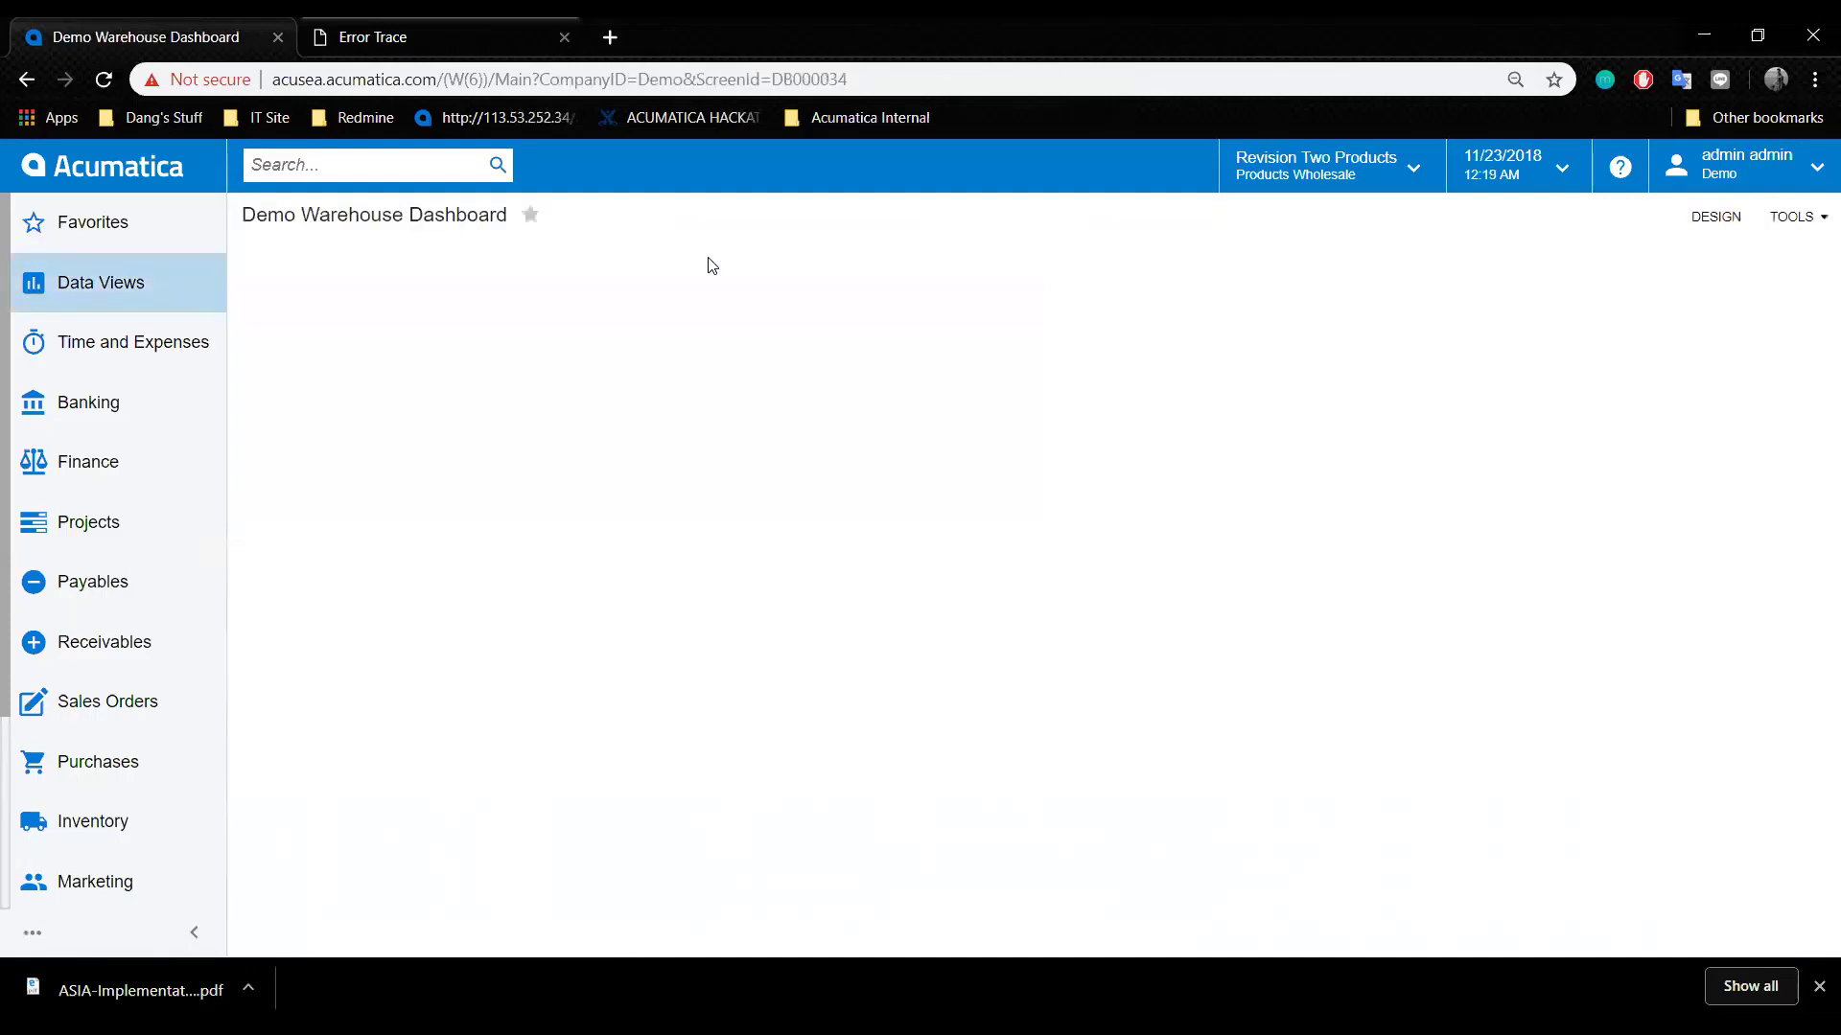
{"action": "left_click", "coordinate": [1715, 217]}
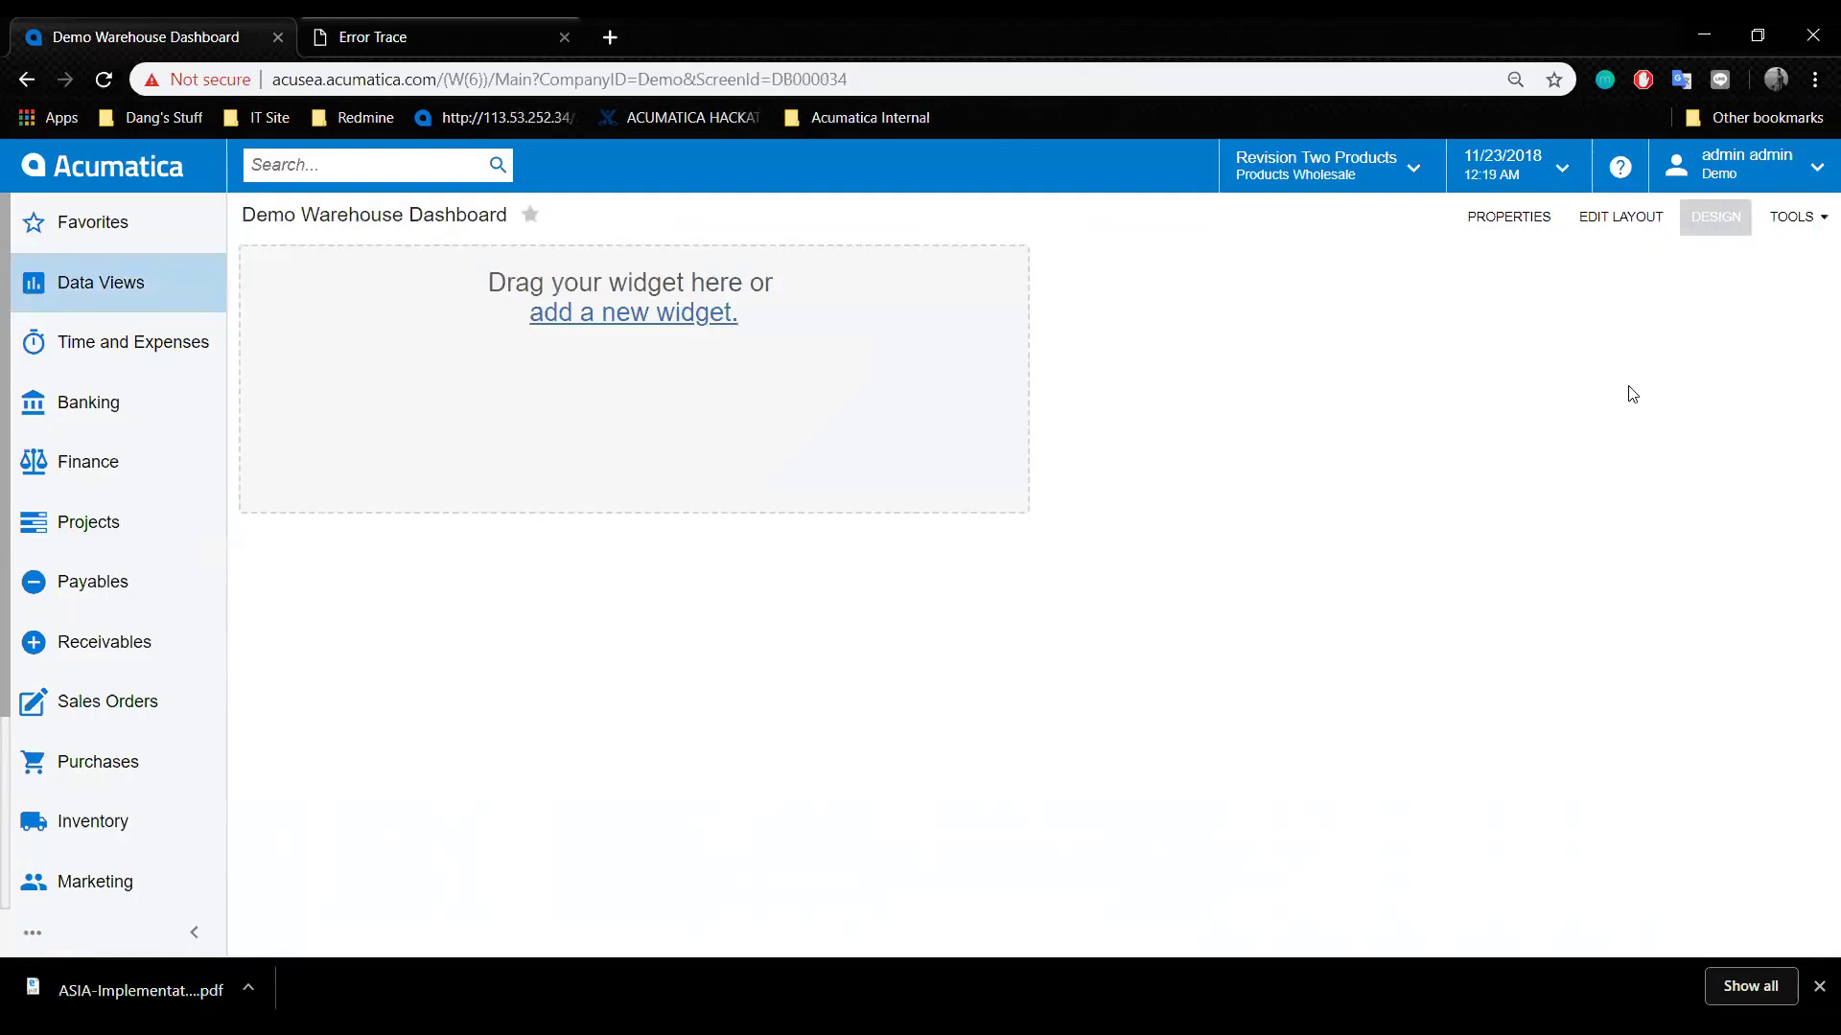
Compare the available dashboard layouts and apply a layout with two equal columns to the dashboard.
{"action": "left_click", "coordinate": [1610, 228]}
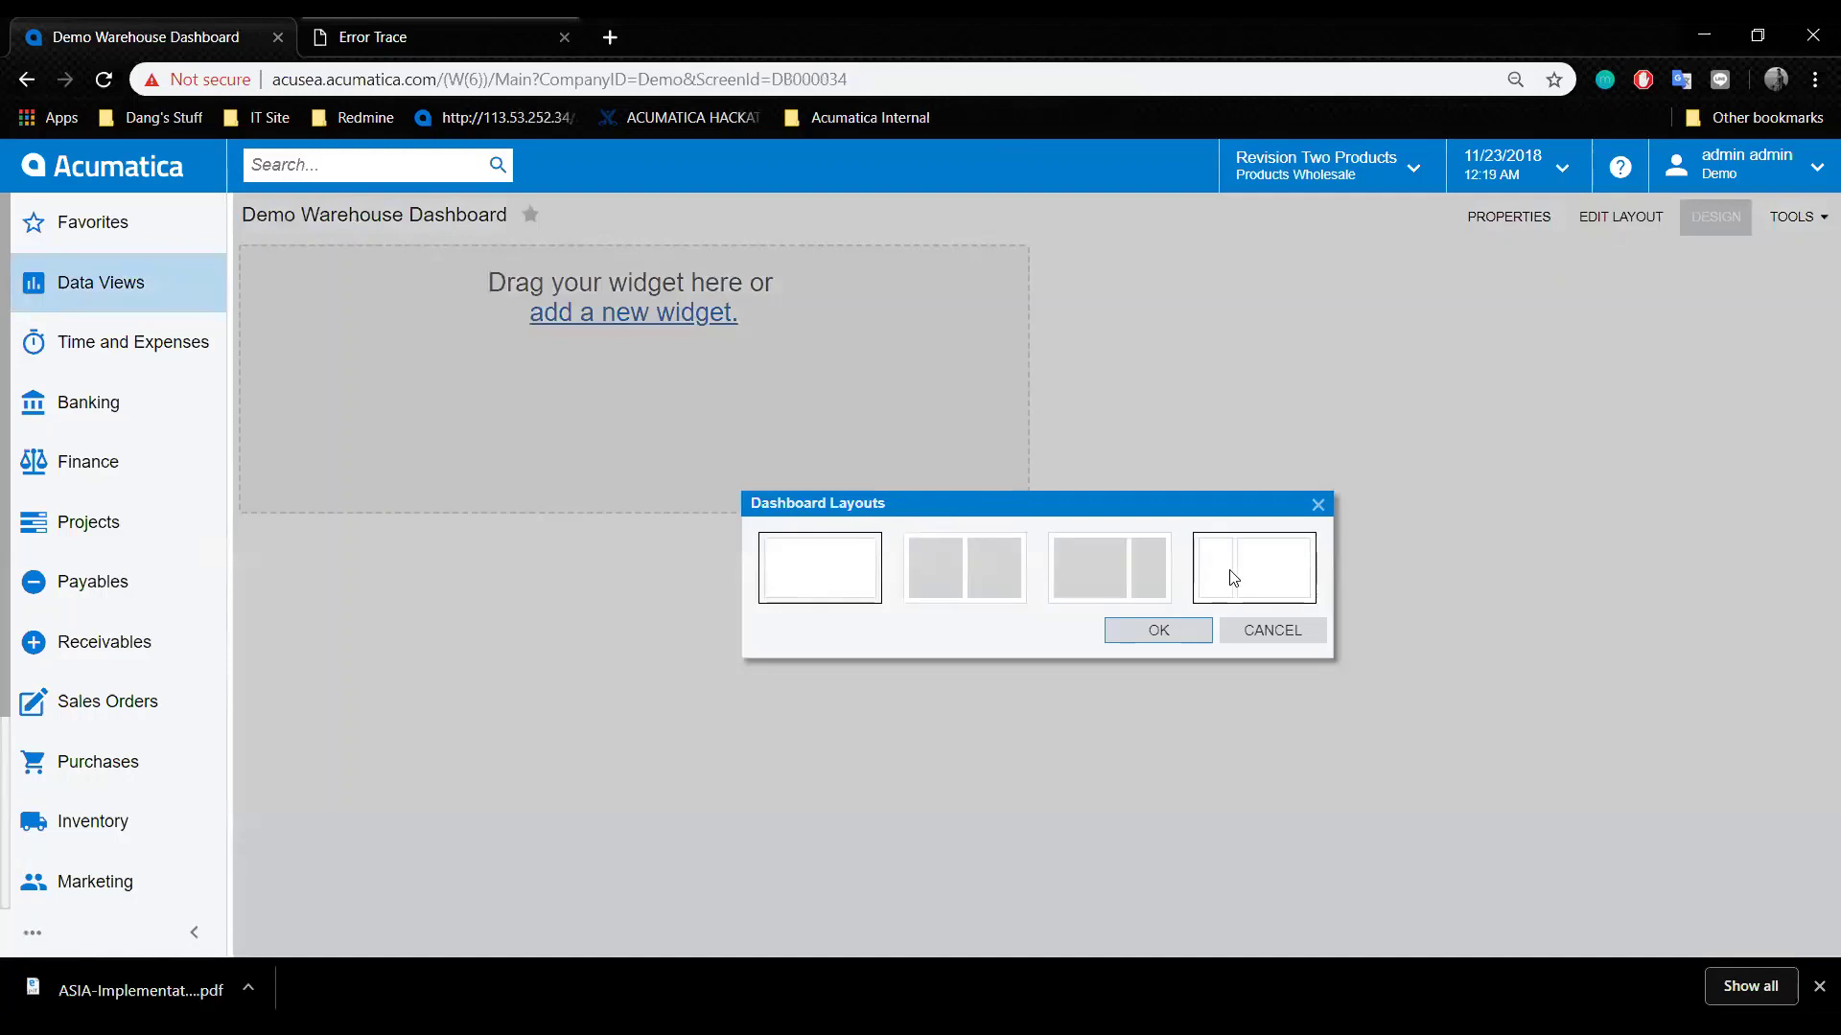
{"action": "left_click", "coordinate": [962, 576]}
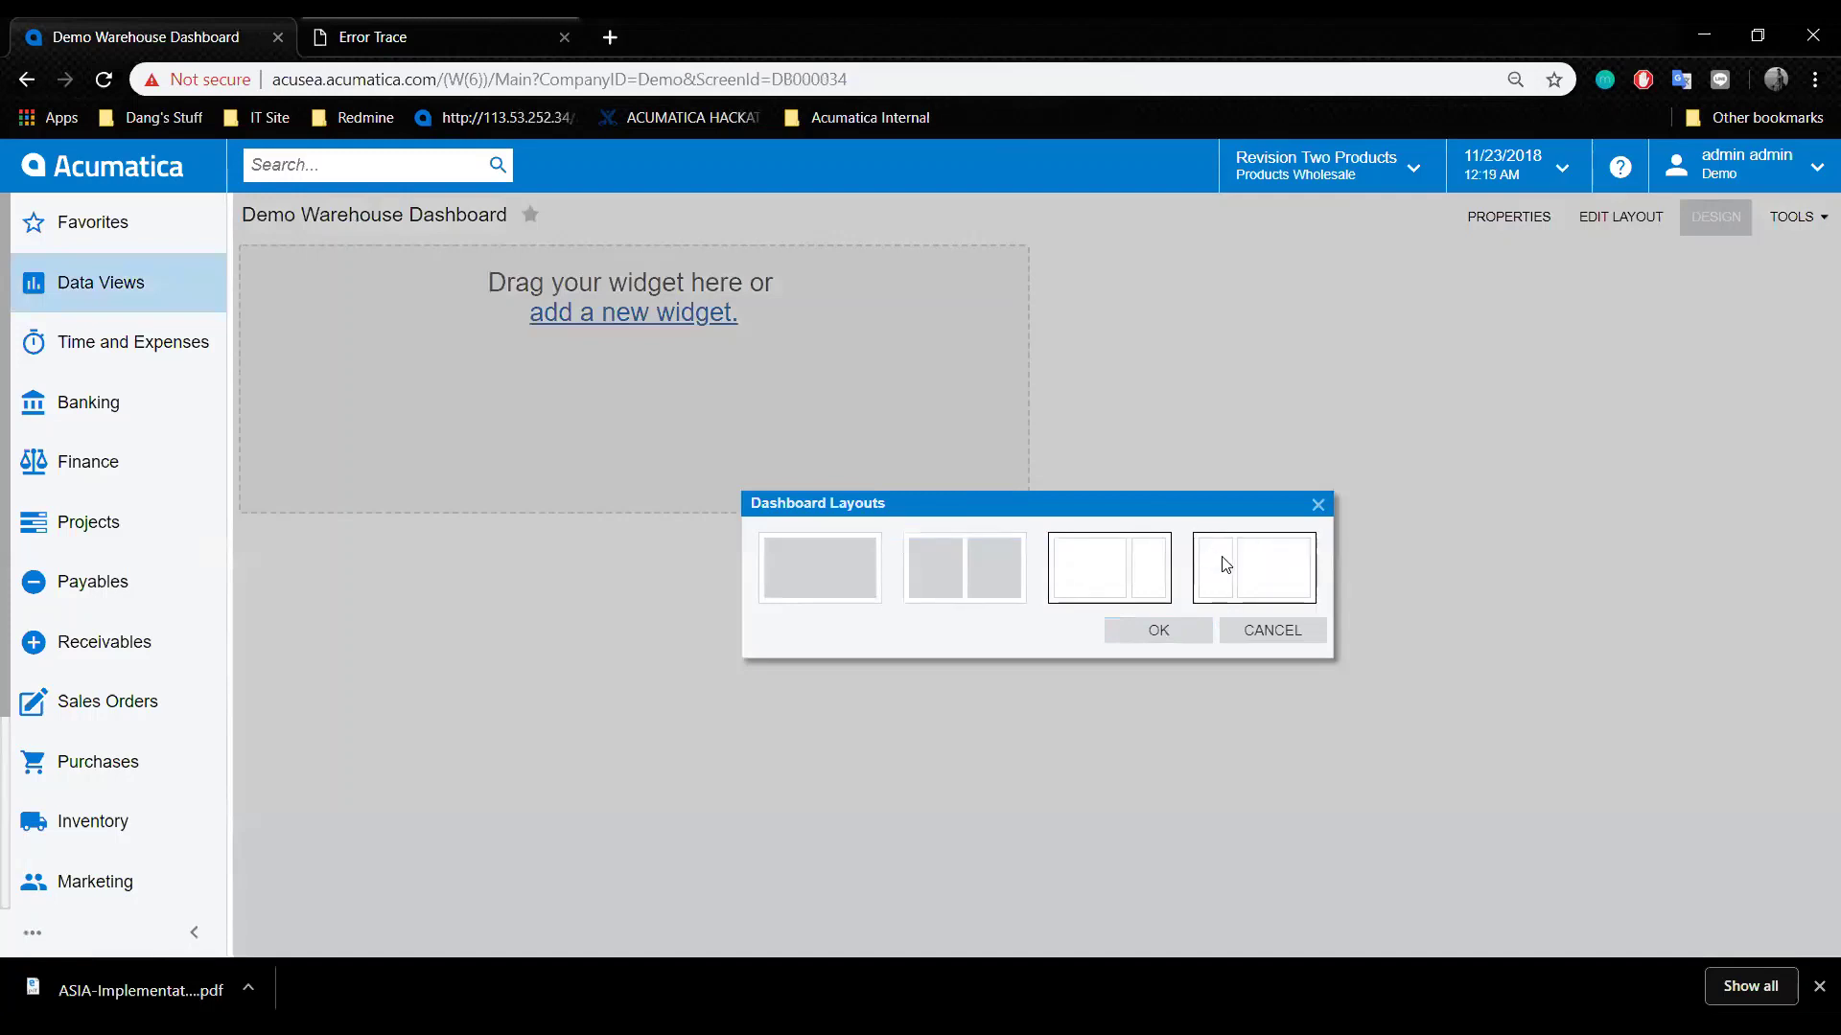
{"action": "left_click", "coordinate": [836, 573]}
{"action": "left_click", "coordinate": [947, 583]}
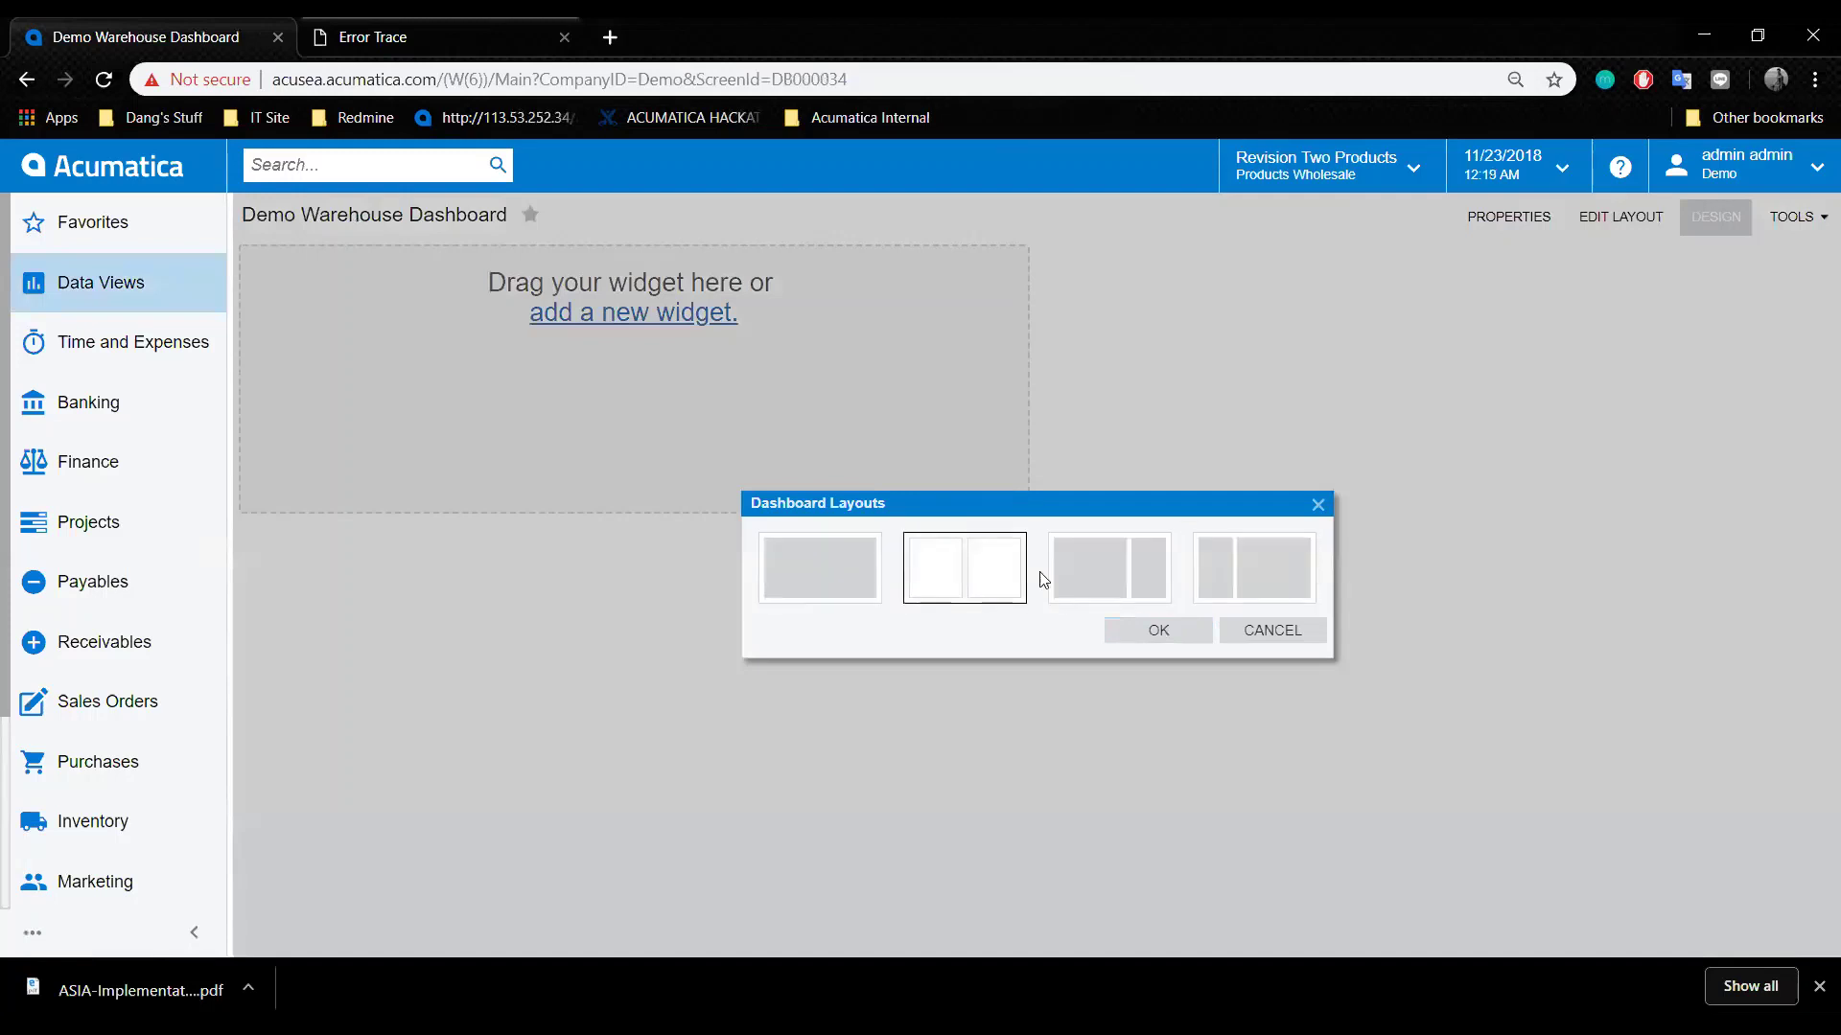
{"action": "left_click", "coordinate": [1112, 573]}
{"action": "left_click", "coordinate": [843, 564]}
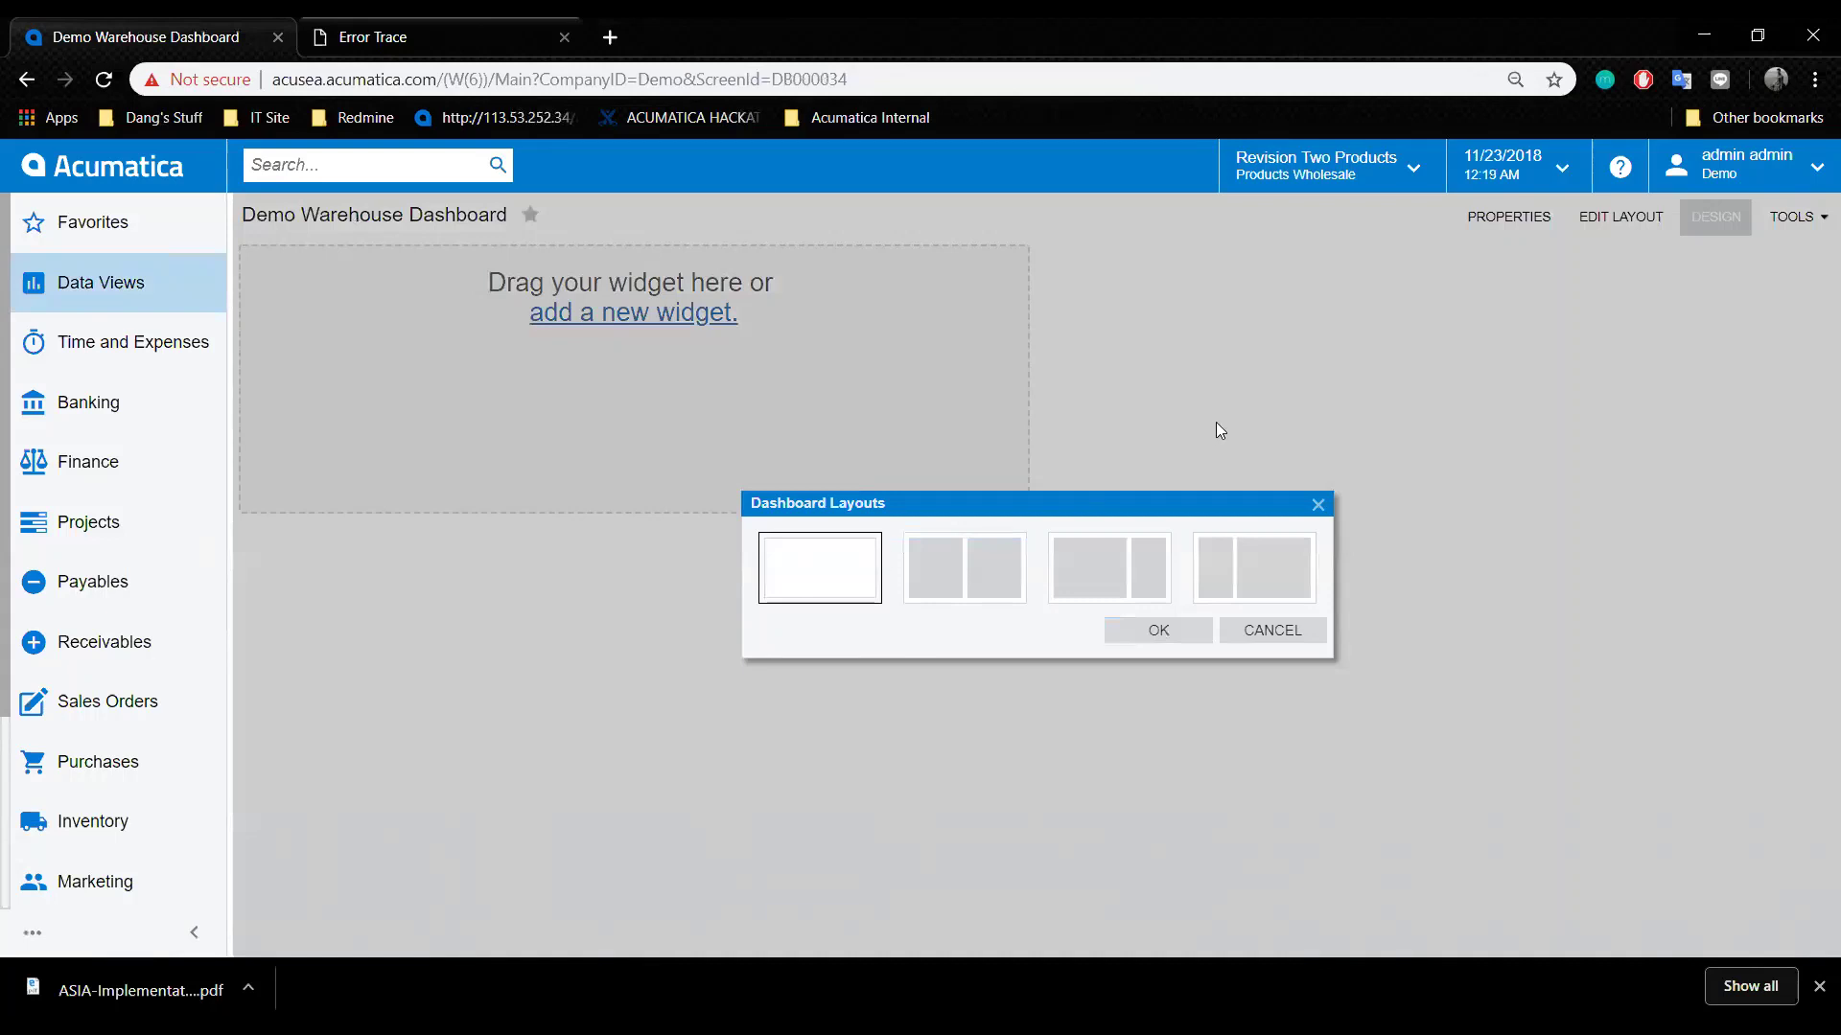
{"action": "left_click", "coordinate": [1014, 558]}
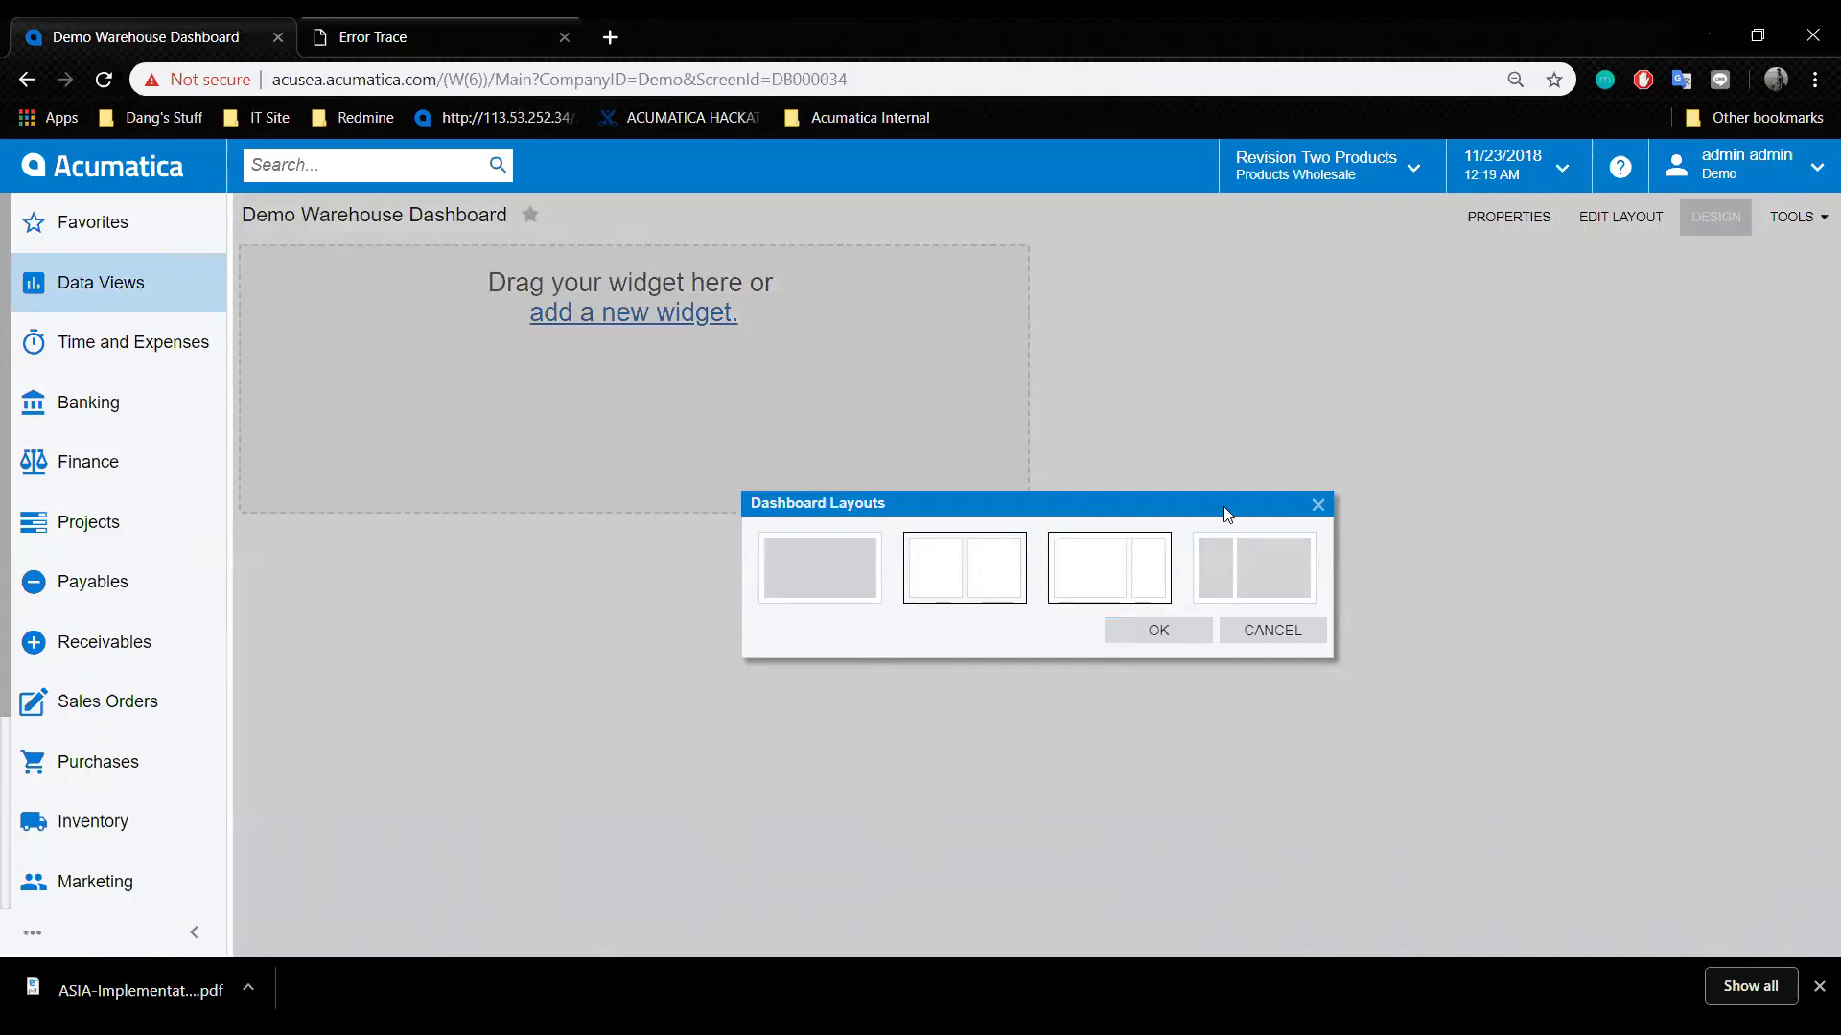
{"action": "left_click", "coordinate": [1112, 573]}
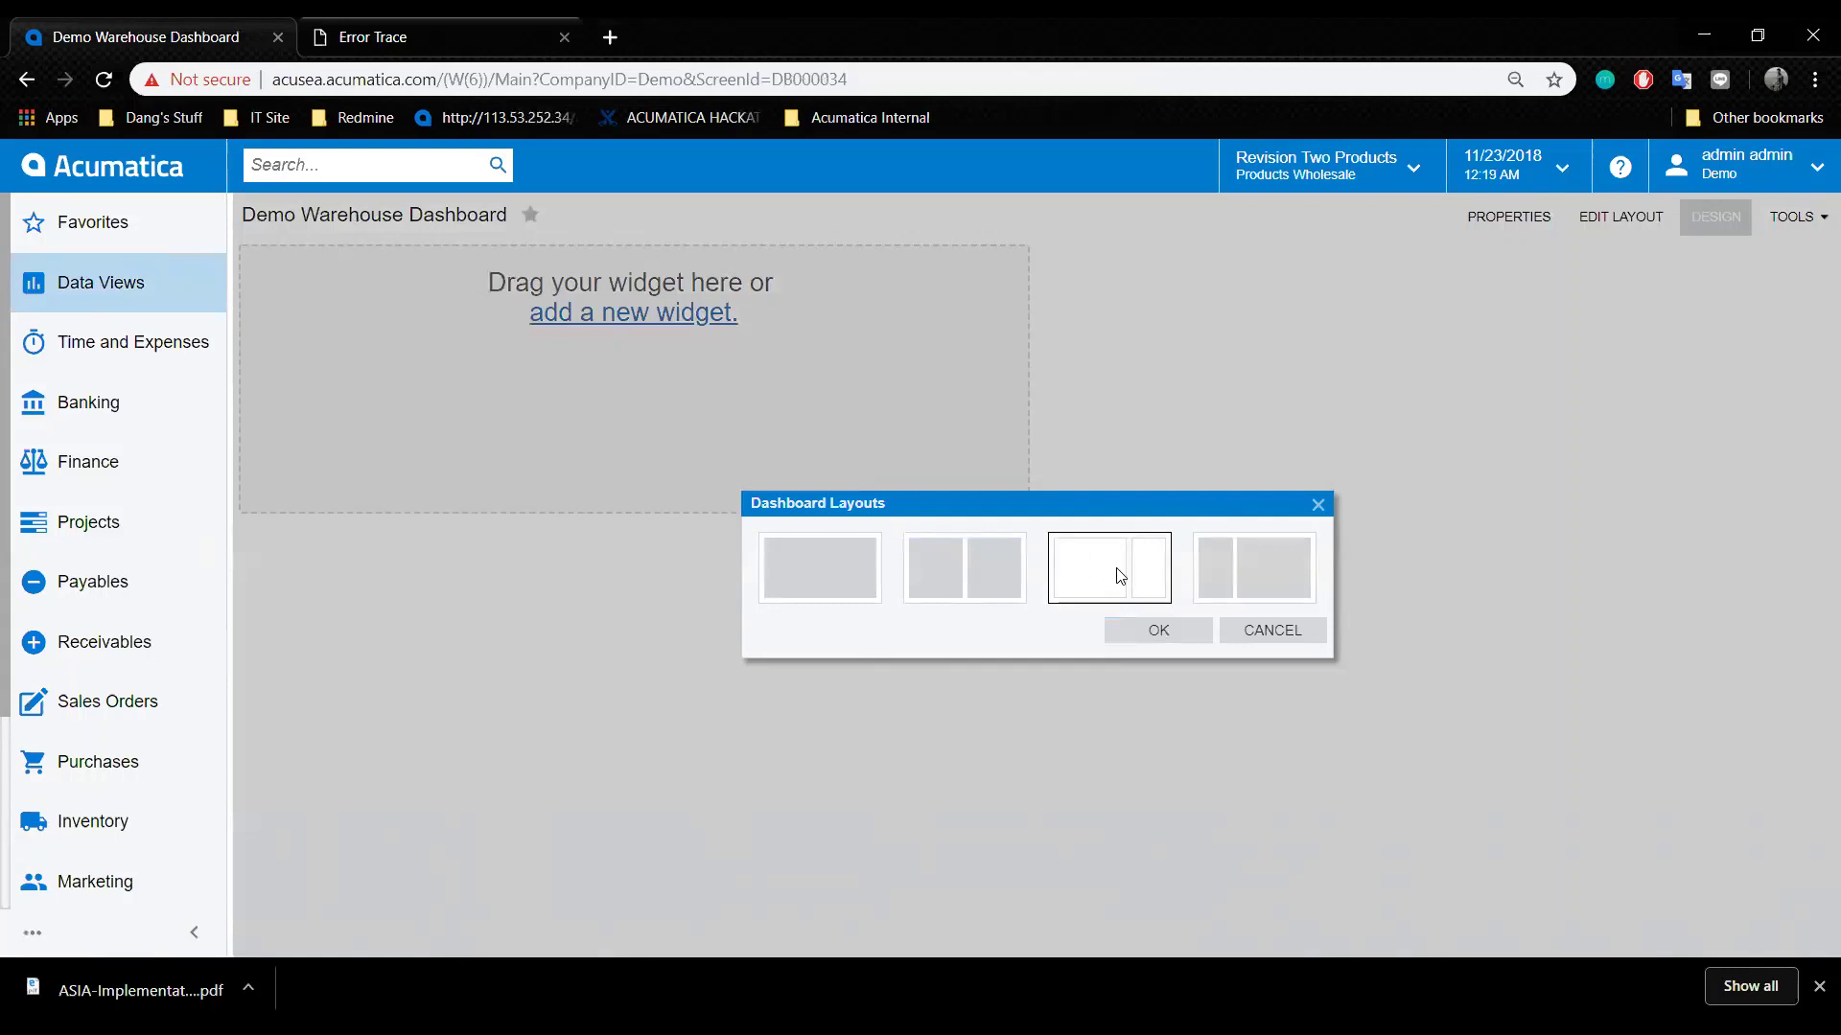
{"action": "left_click", "coordinate": [1234, 560]}
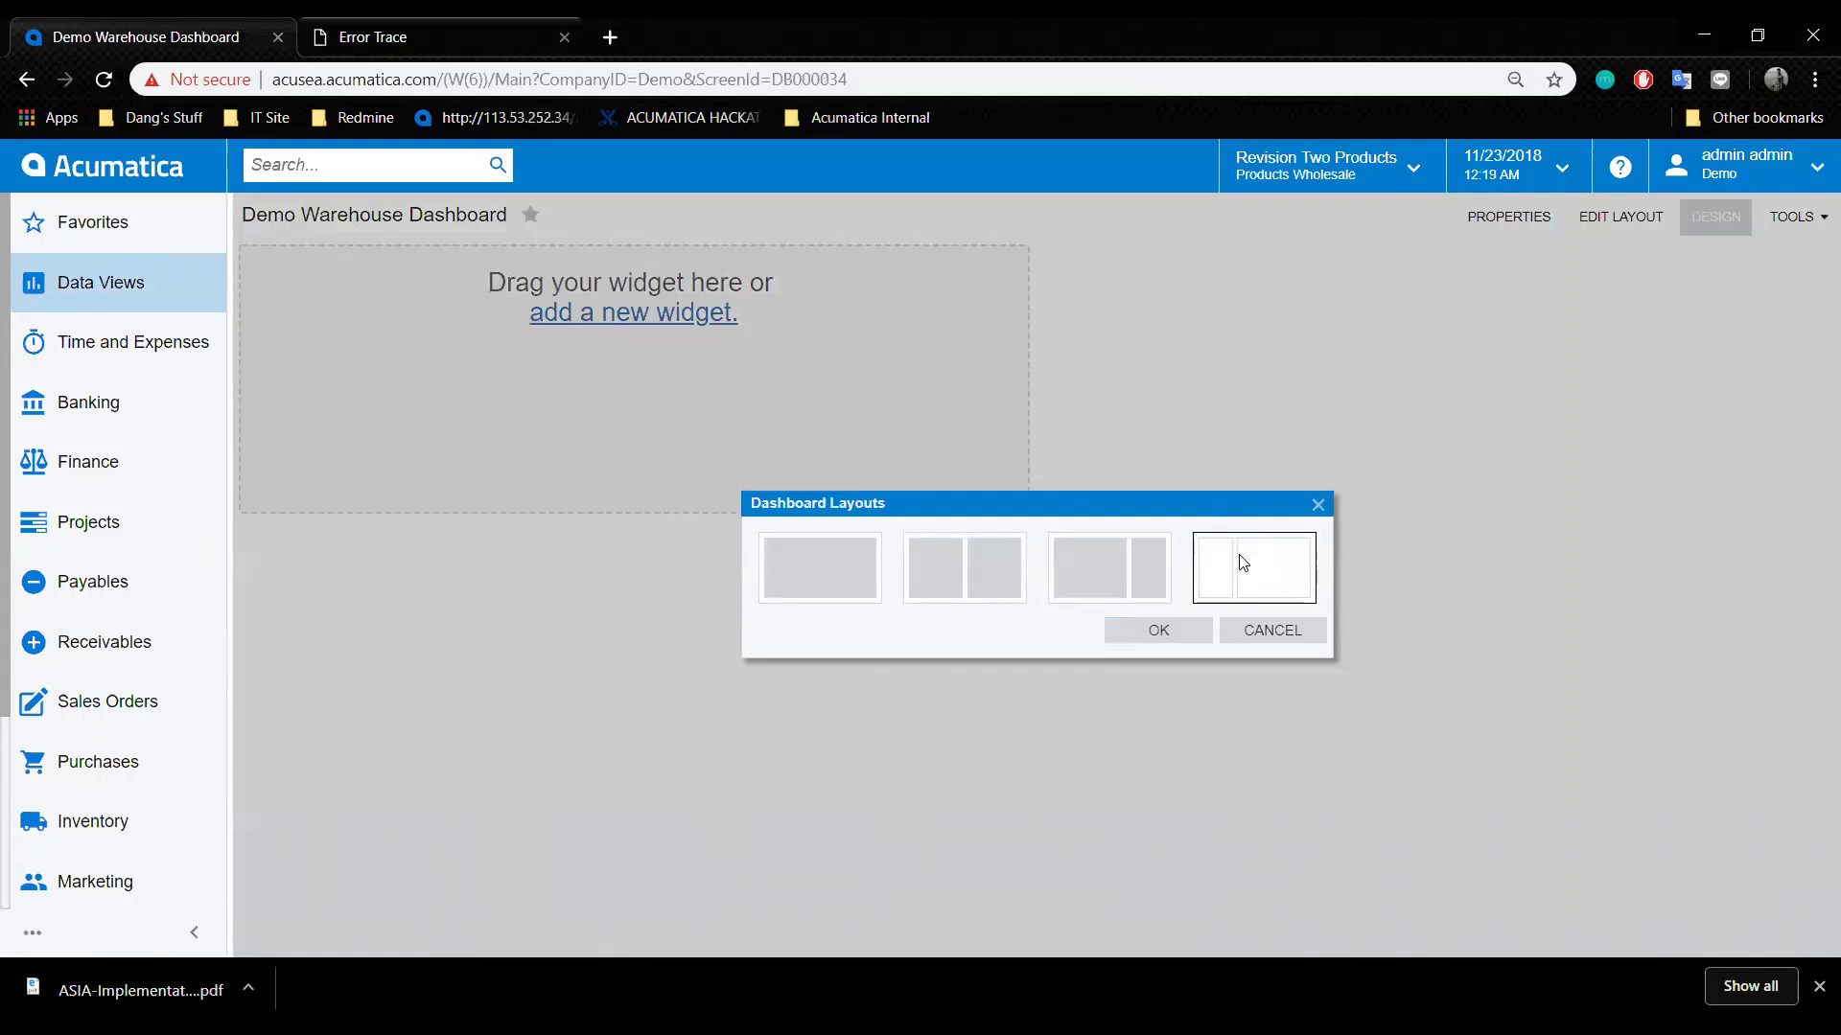
{"action": "left_click", "coordinate": [1174, 633]}
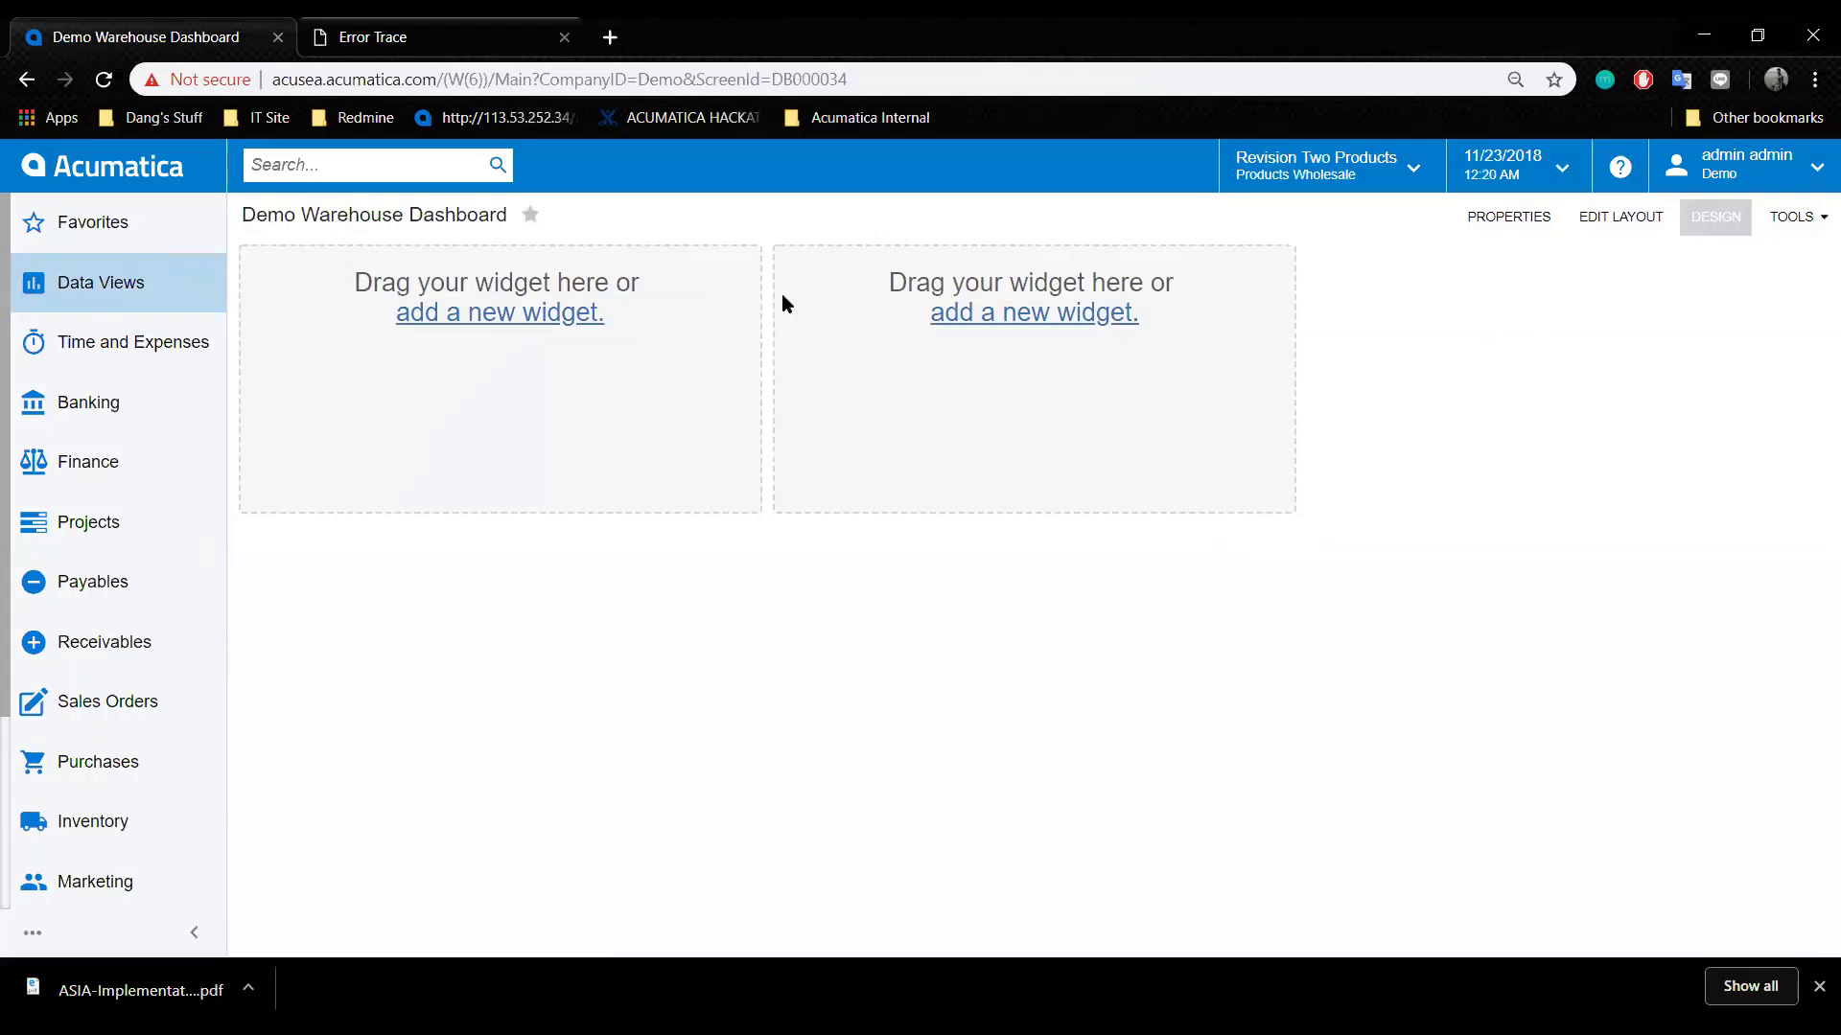
Add a Header widget captioned "Receipt Information" to the dashboard's first column.
{"action": "left_click", "coordinate": [496, 324]}
{"action": "left_click", "coordinate": [858, 446]}
{"action": "left_click", "coordinate": [874, 677]}
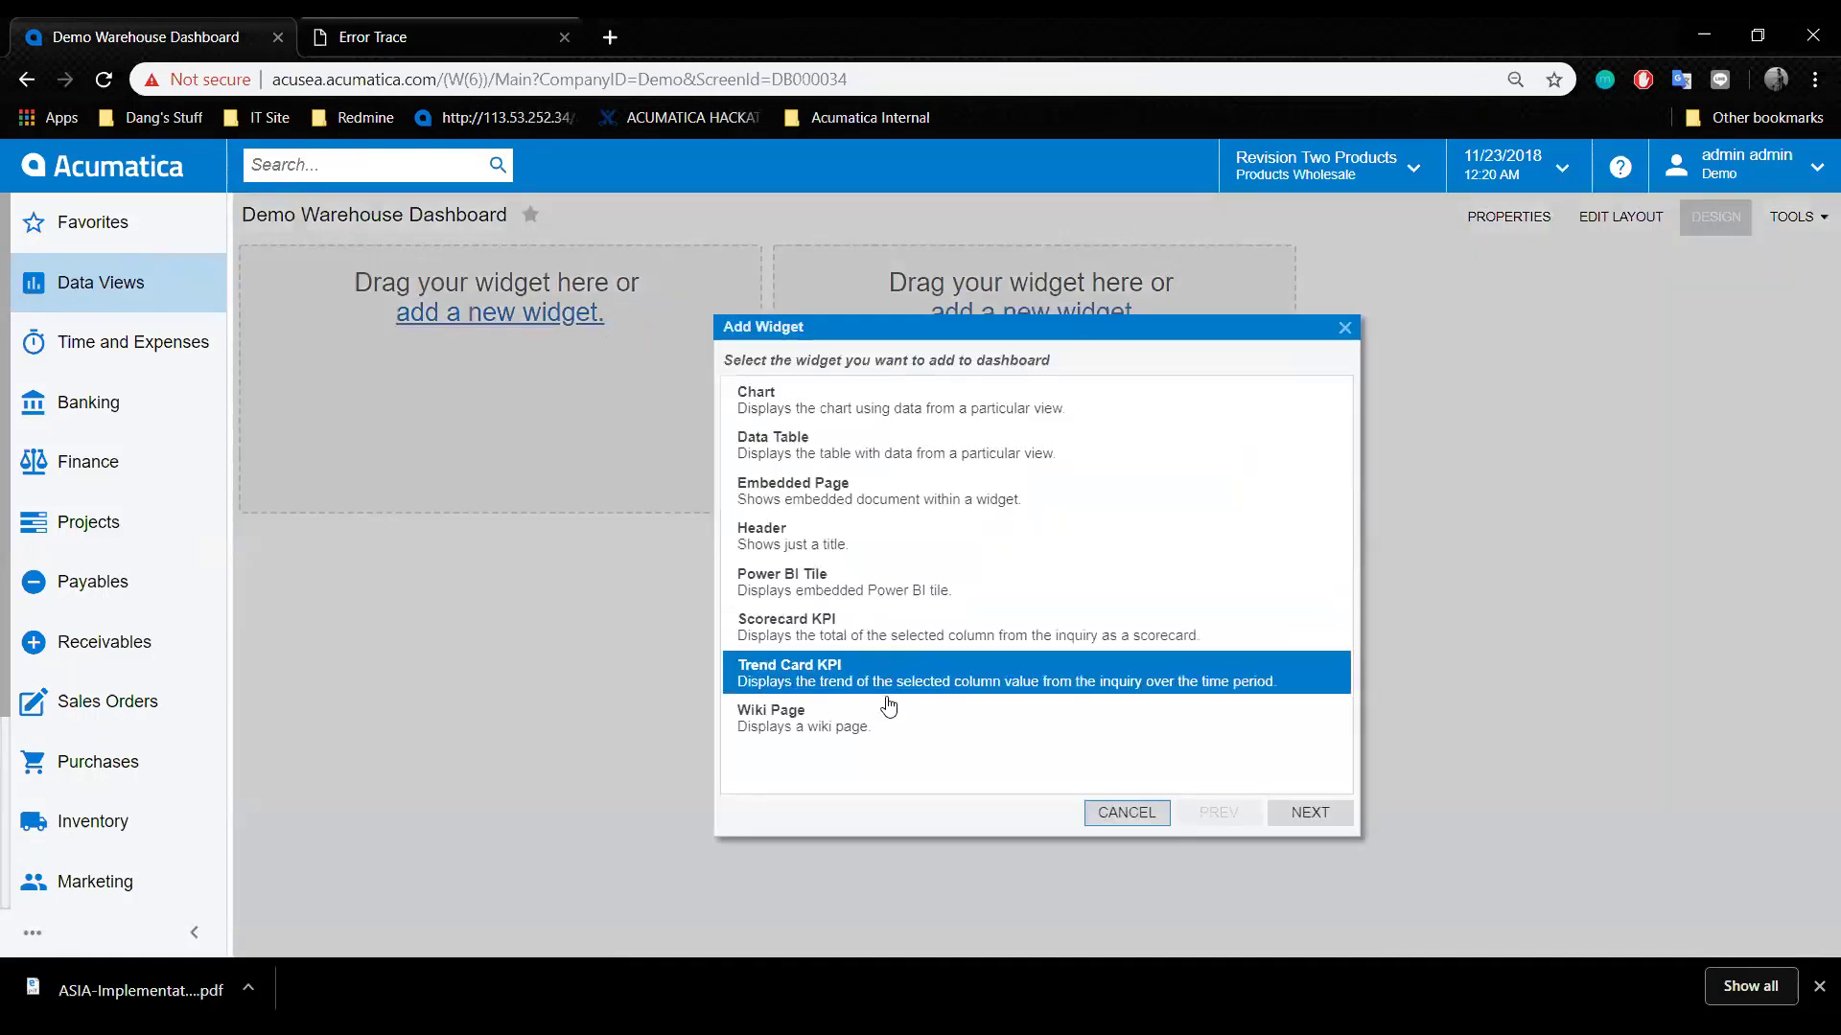
{"action": "left_click", "coordinate": [871, 581]}
{"action": "left_click", "coordinate": [872, 541]}
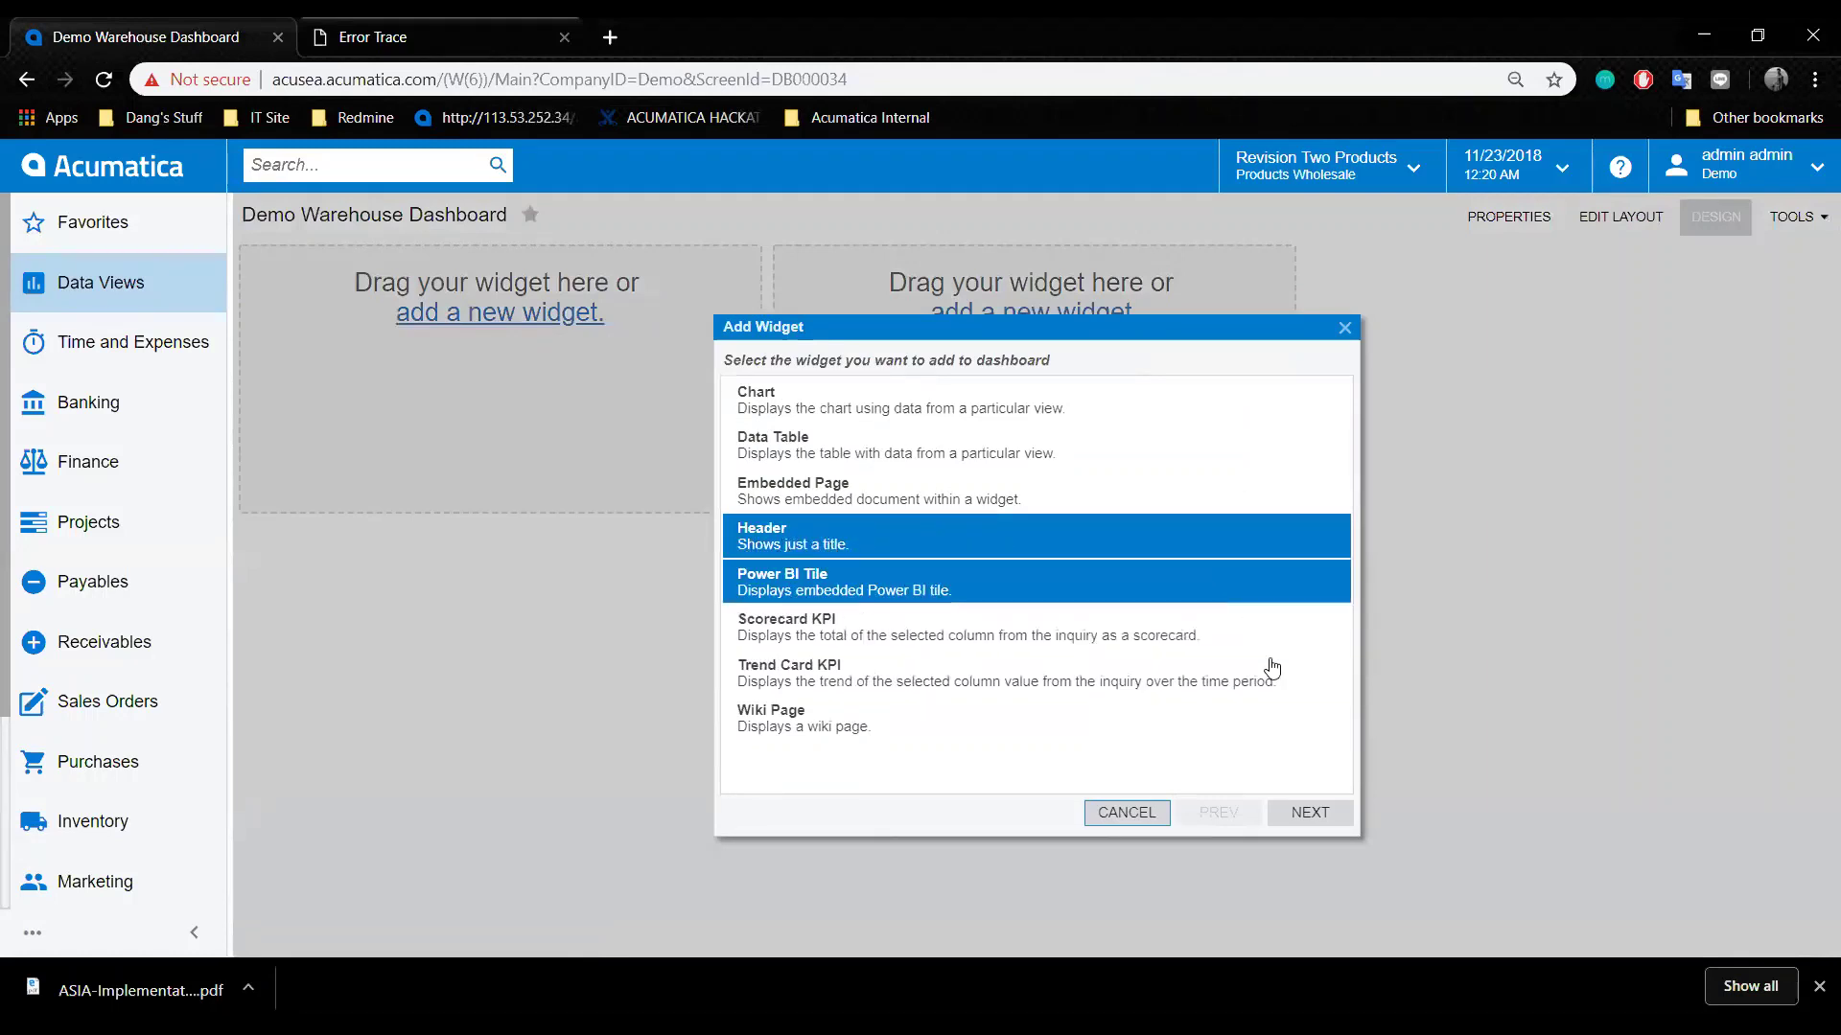
{"action": "left_click", "coordinate": [1306, 811]}
{"action": "left_click", "coordinate": [996, 399]}
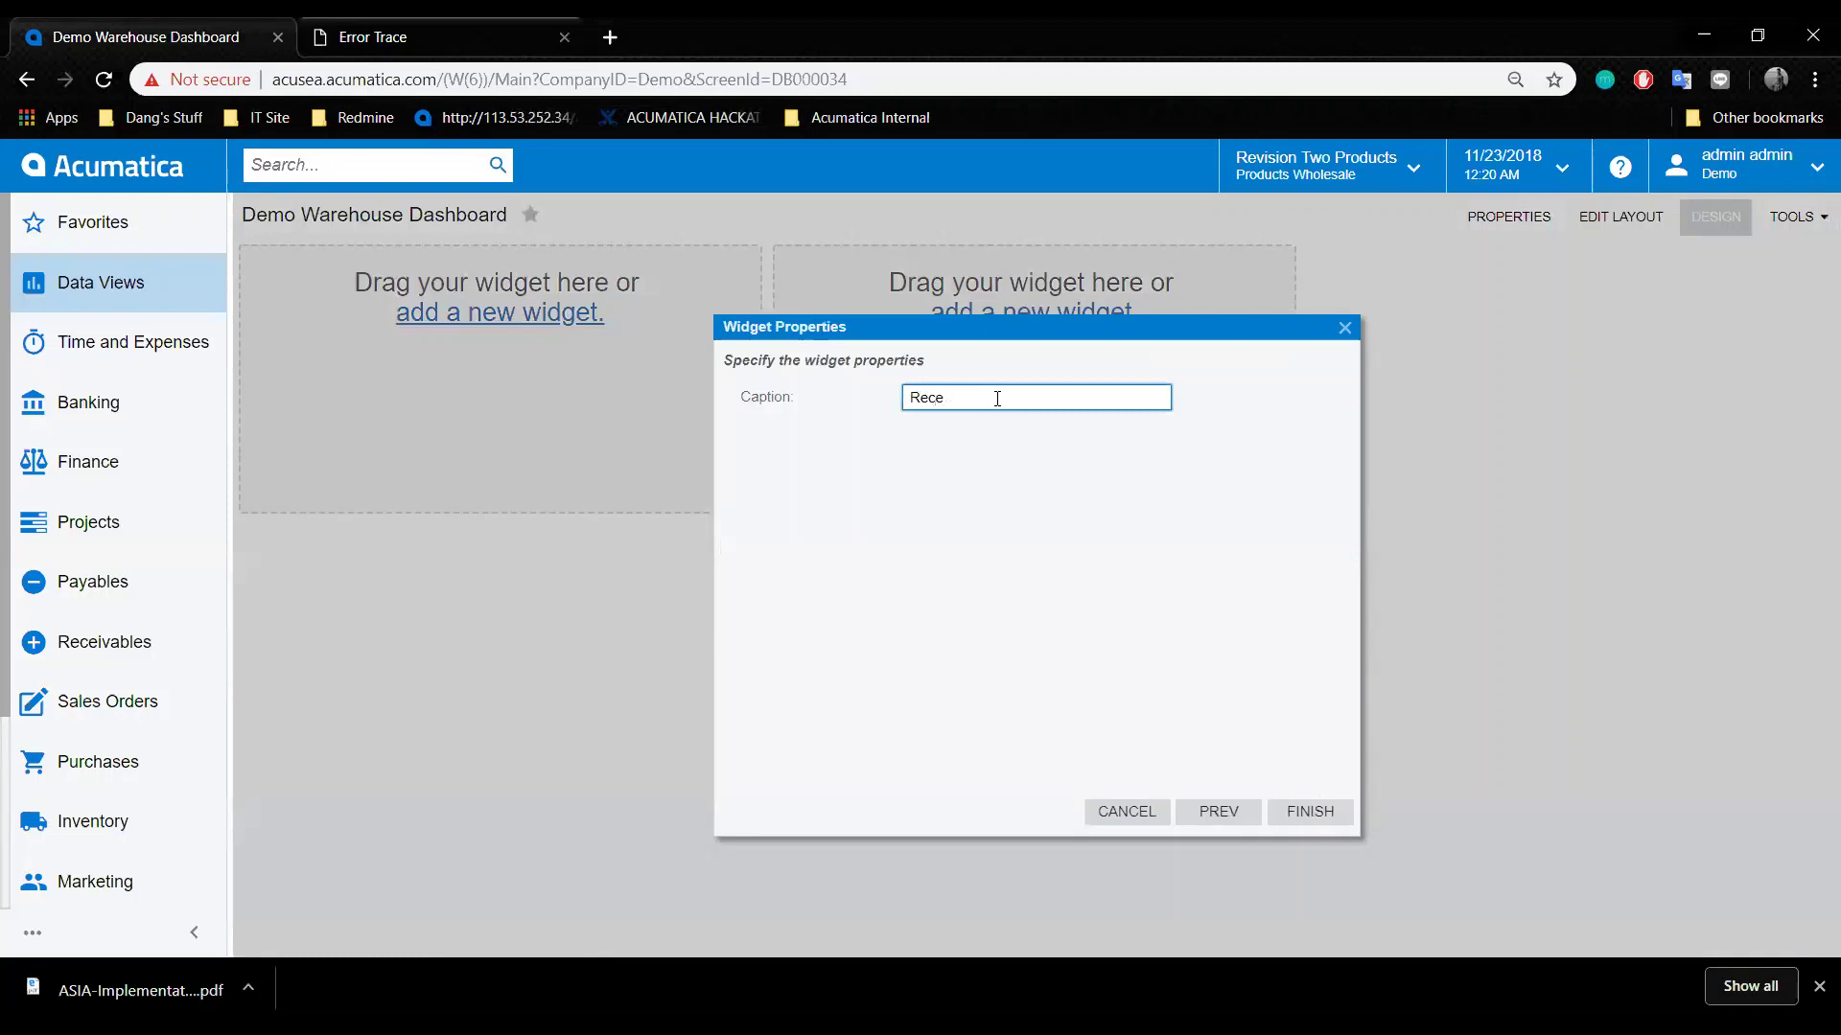
{"action": "type", "text": "Receipt Information"}
{"action": "left_click", "coordinate": [1310, 811]}
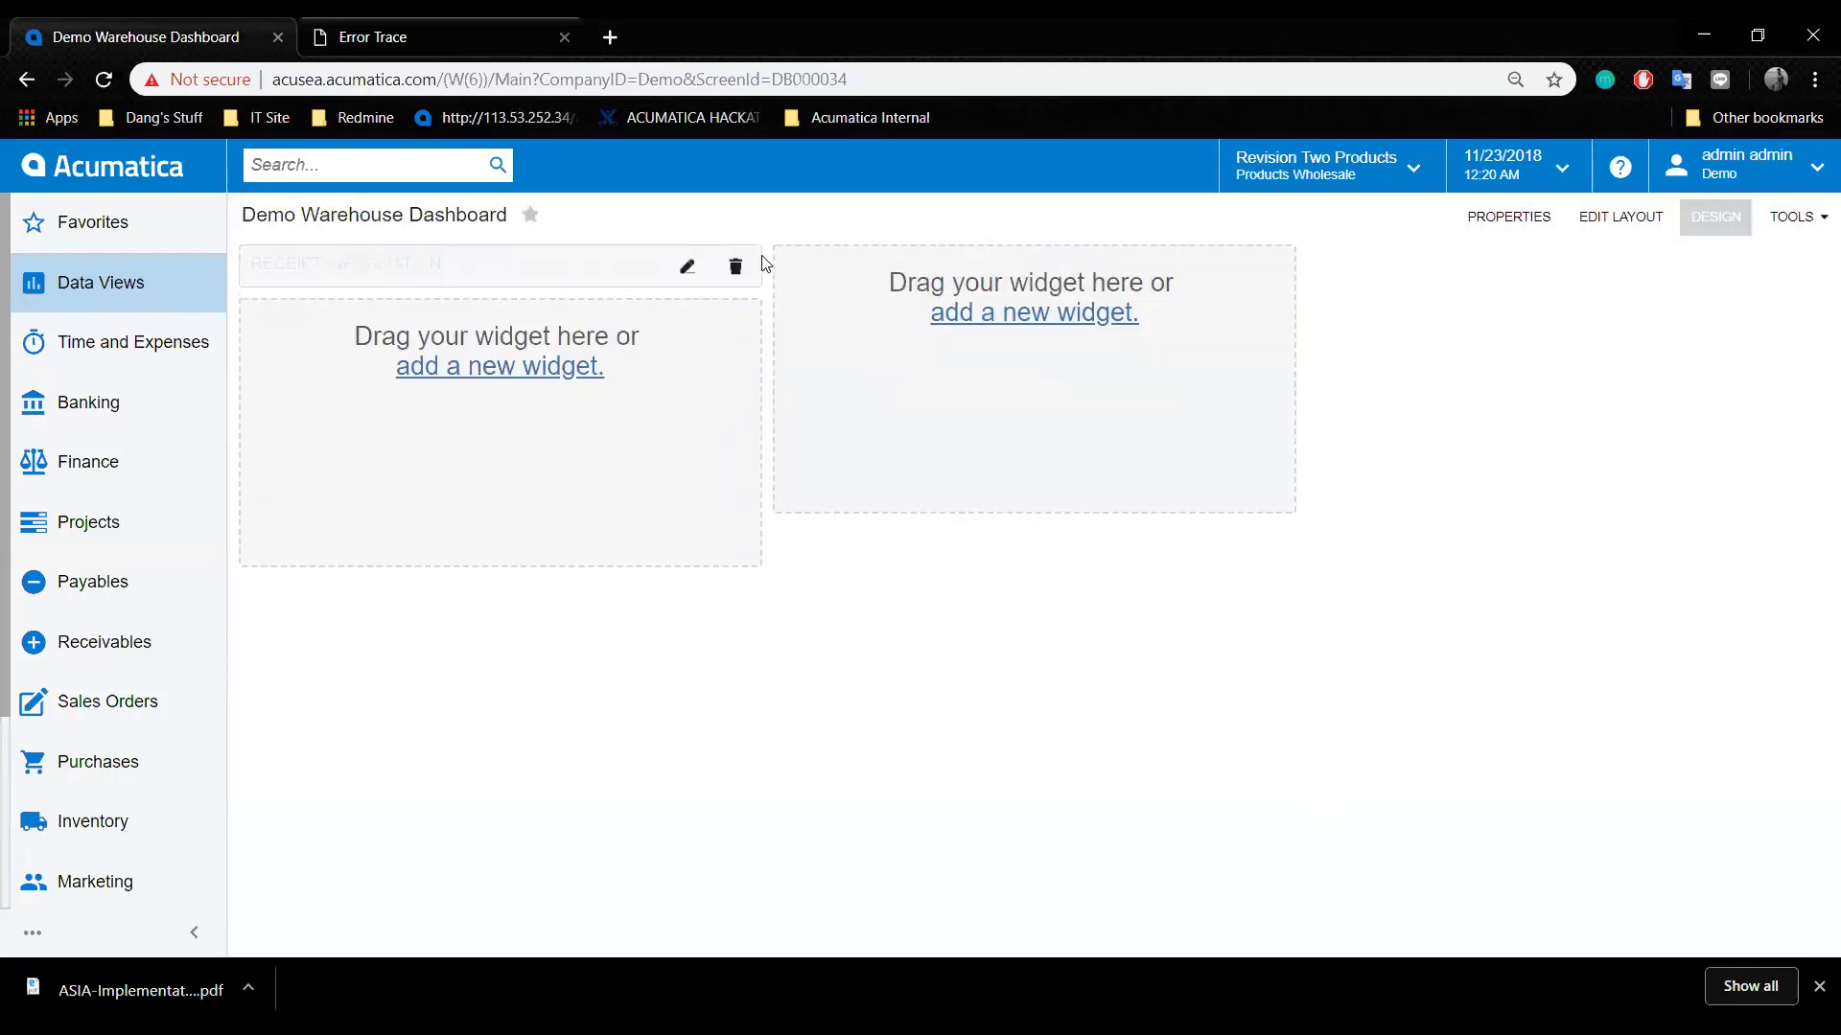
Start adding a Scorecard KPI widget below the Receipt Information header and go to its properties.
{"action": "mouse_move", "coordinate": [765, 264]}
{"action": "left_mouse_down"}
{"action": "mouse_move", "coordinate": [559, 249]}
{"action": "mouse_move", "coordinate": [771, 261]}
{"action": "left_mouse_up"}
{"action": "left_click", "coordinate": [542, 374]}
{"action": "left_click", "coordinate": [924, 388]}
{"action": "left_click", "coordinate": [908, 458]}
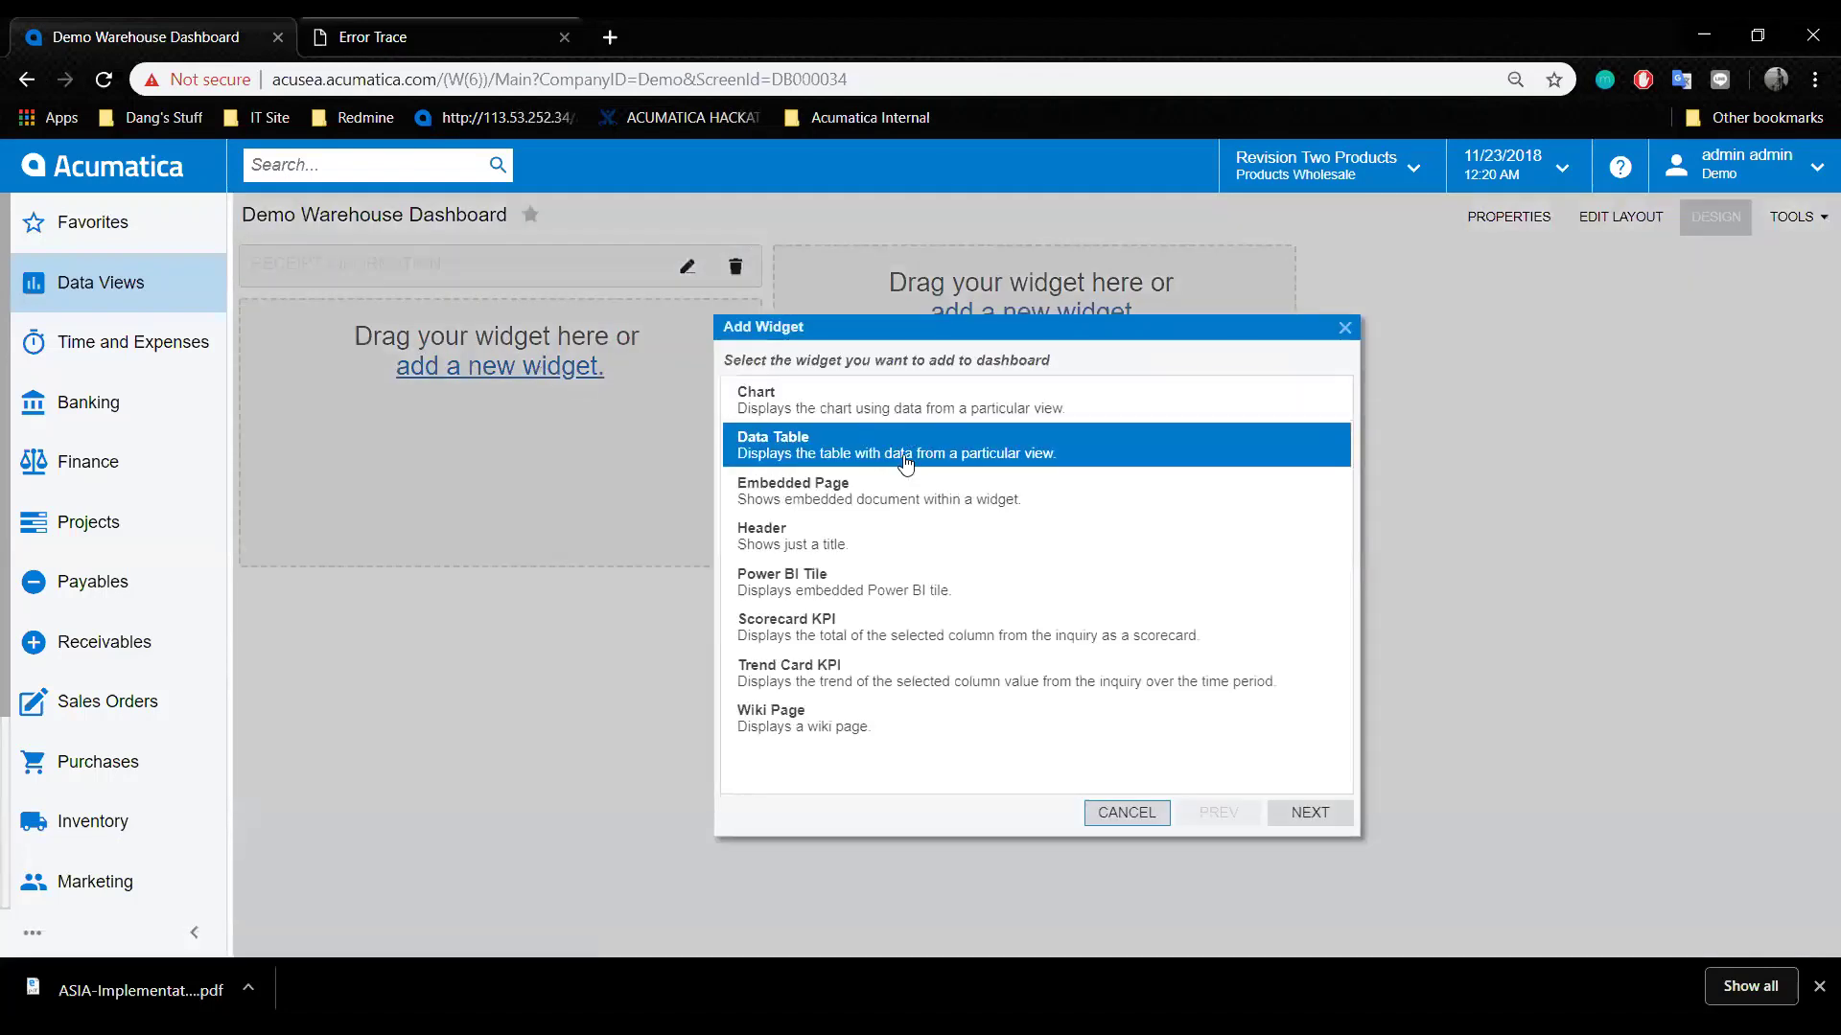
{"action": "left_click", "coordinate": [877, 410]}
{"action": "left_click", "coordinate": [879, 633]}
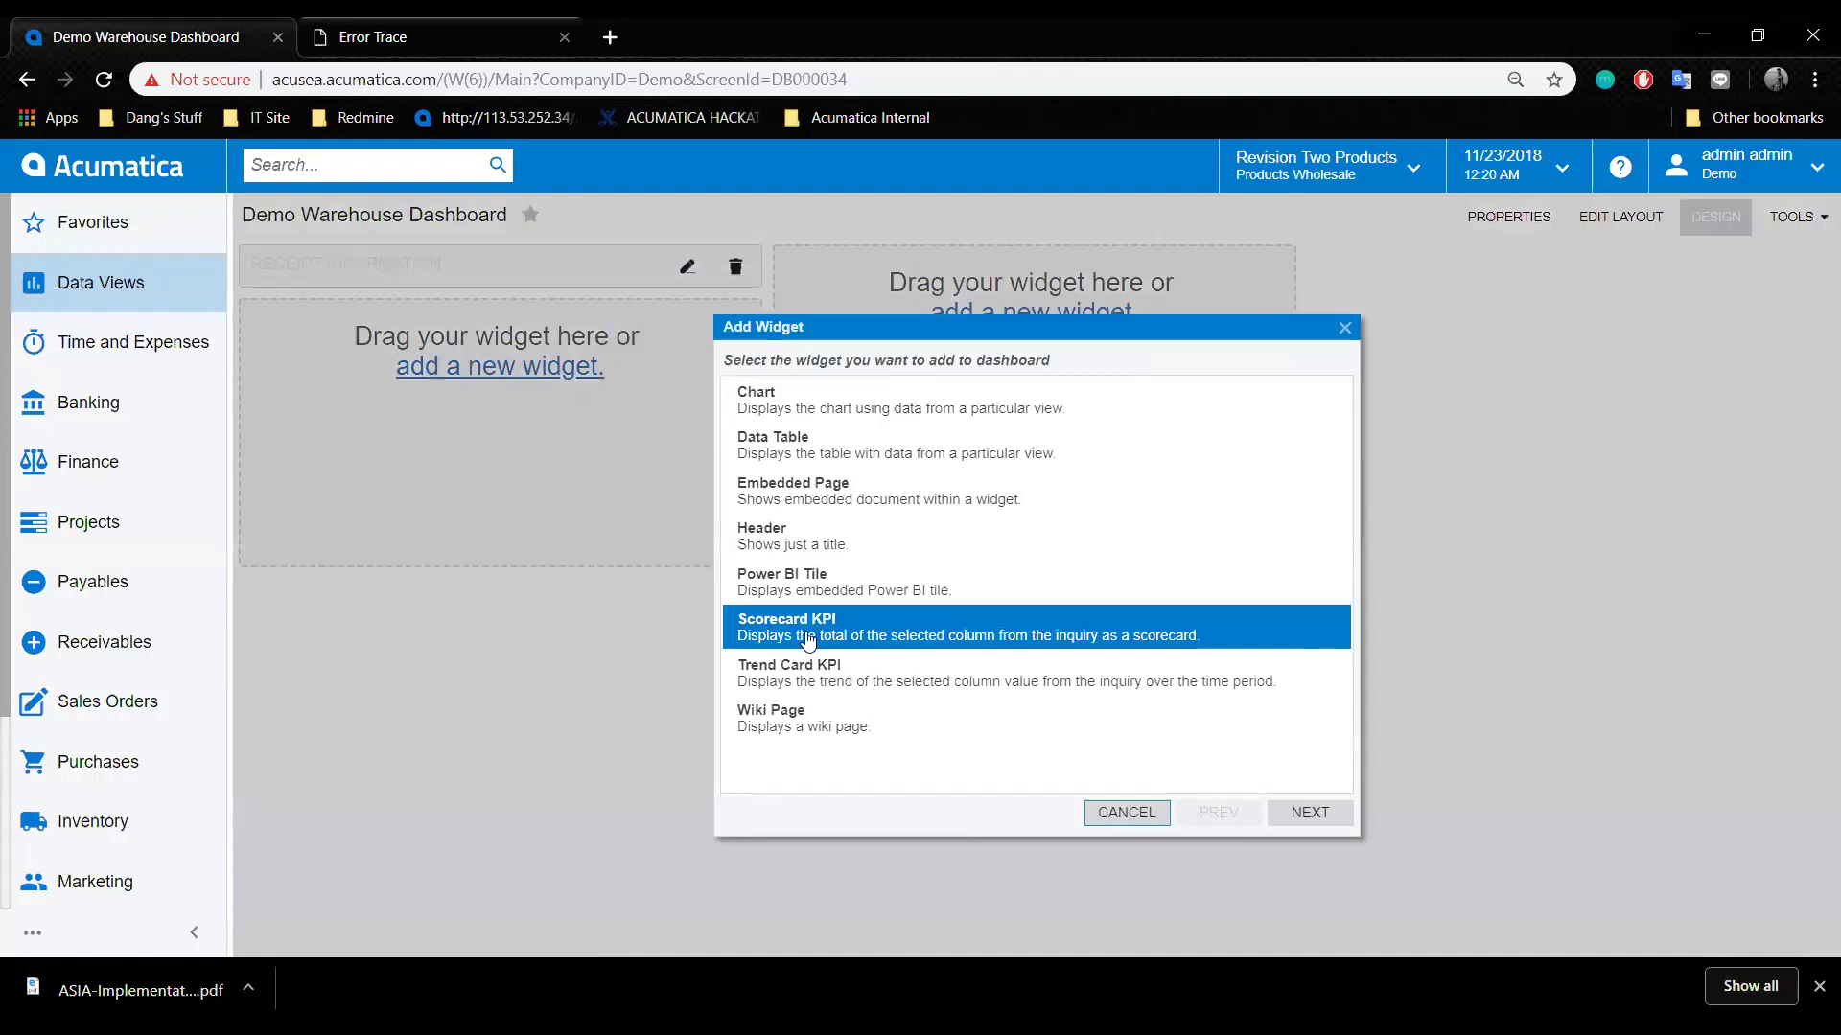
{"action": "left_click", "coordinate": [1289, 810]}
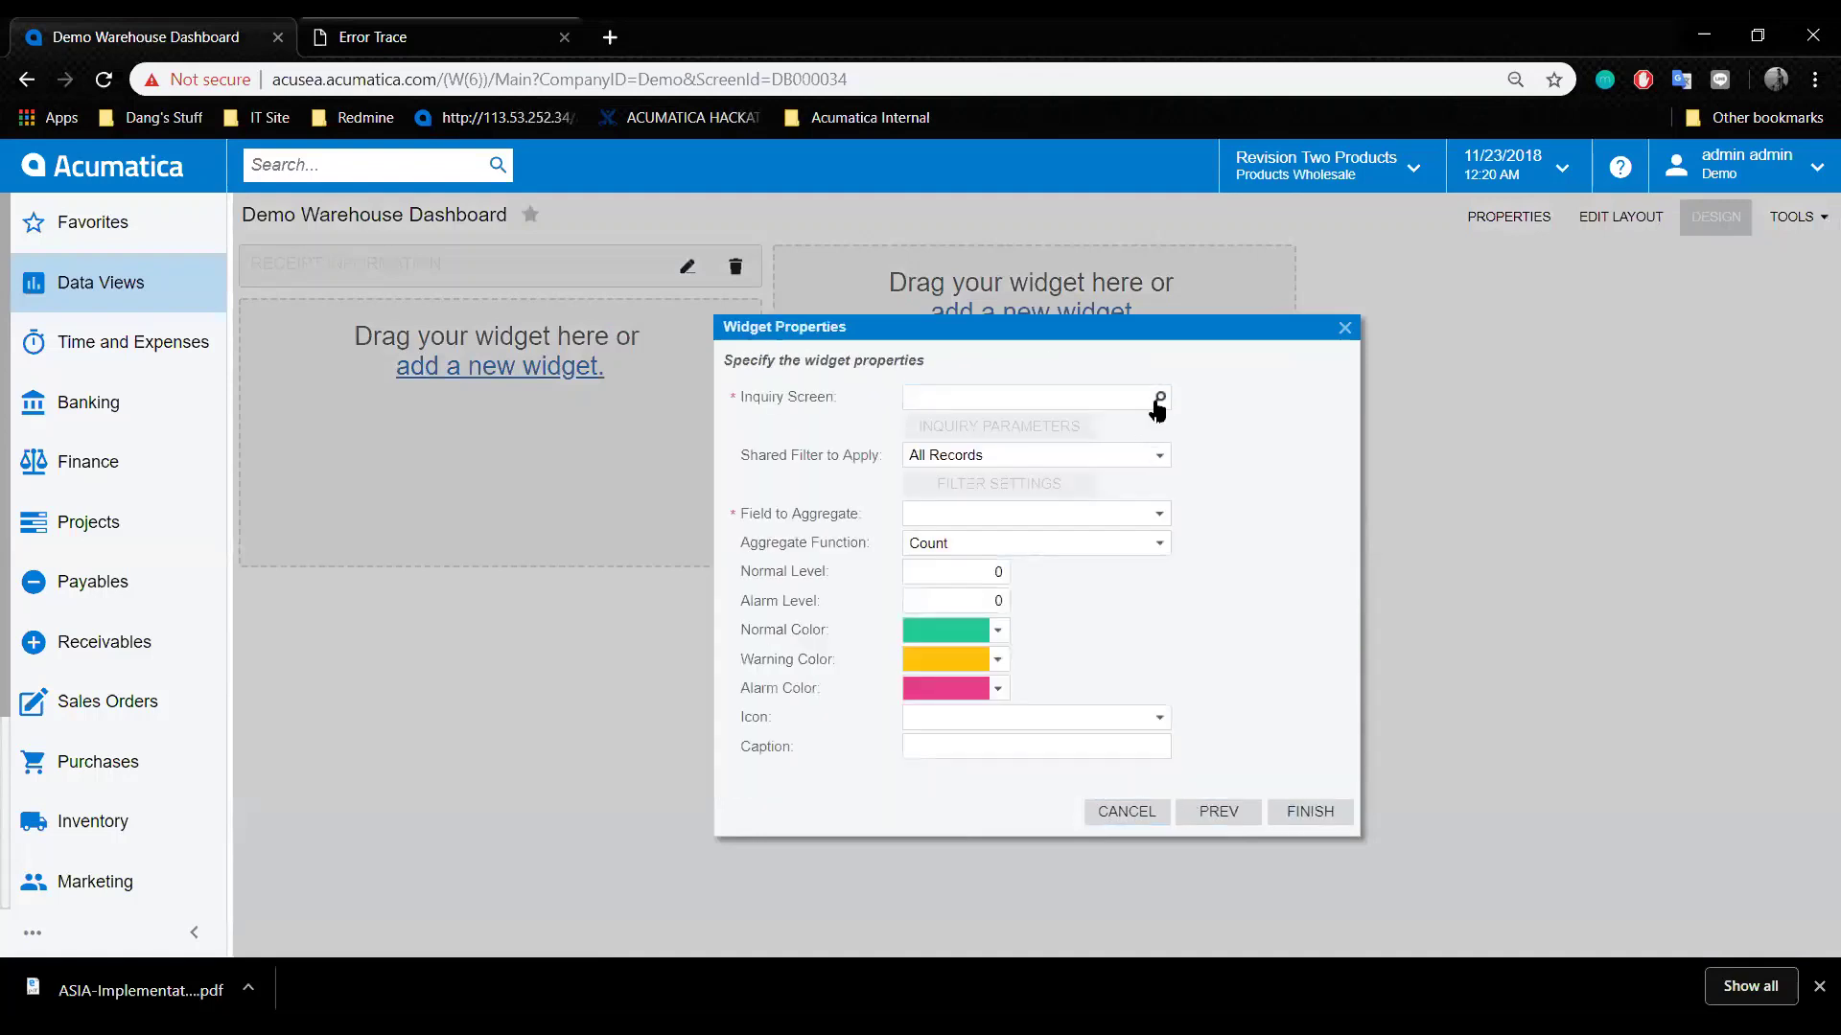
Set the scorecard's inquiry screen to Receipts from the Primary Lists folder under Hidden.
{"action": "left_click", "coordinate": [1159, 399]}
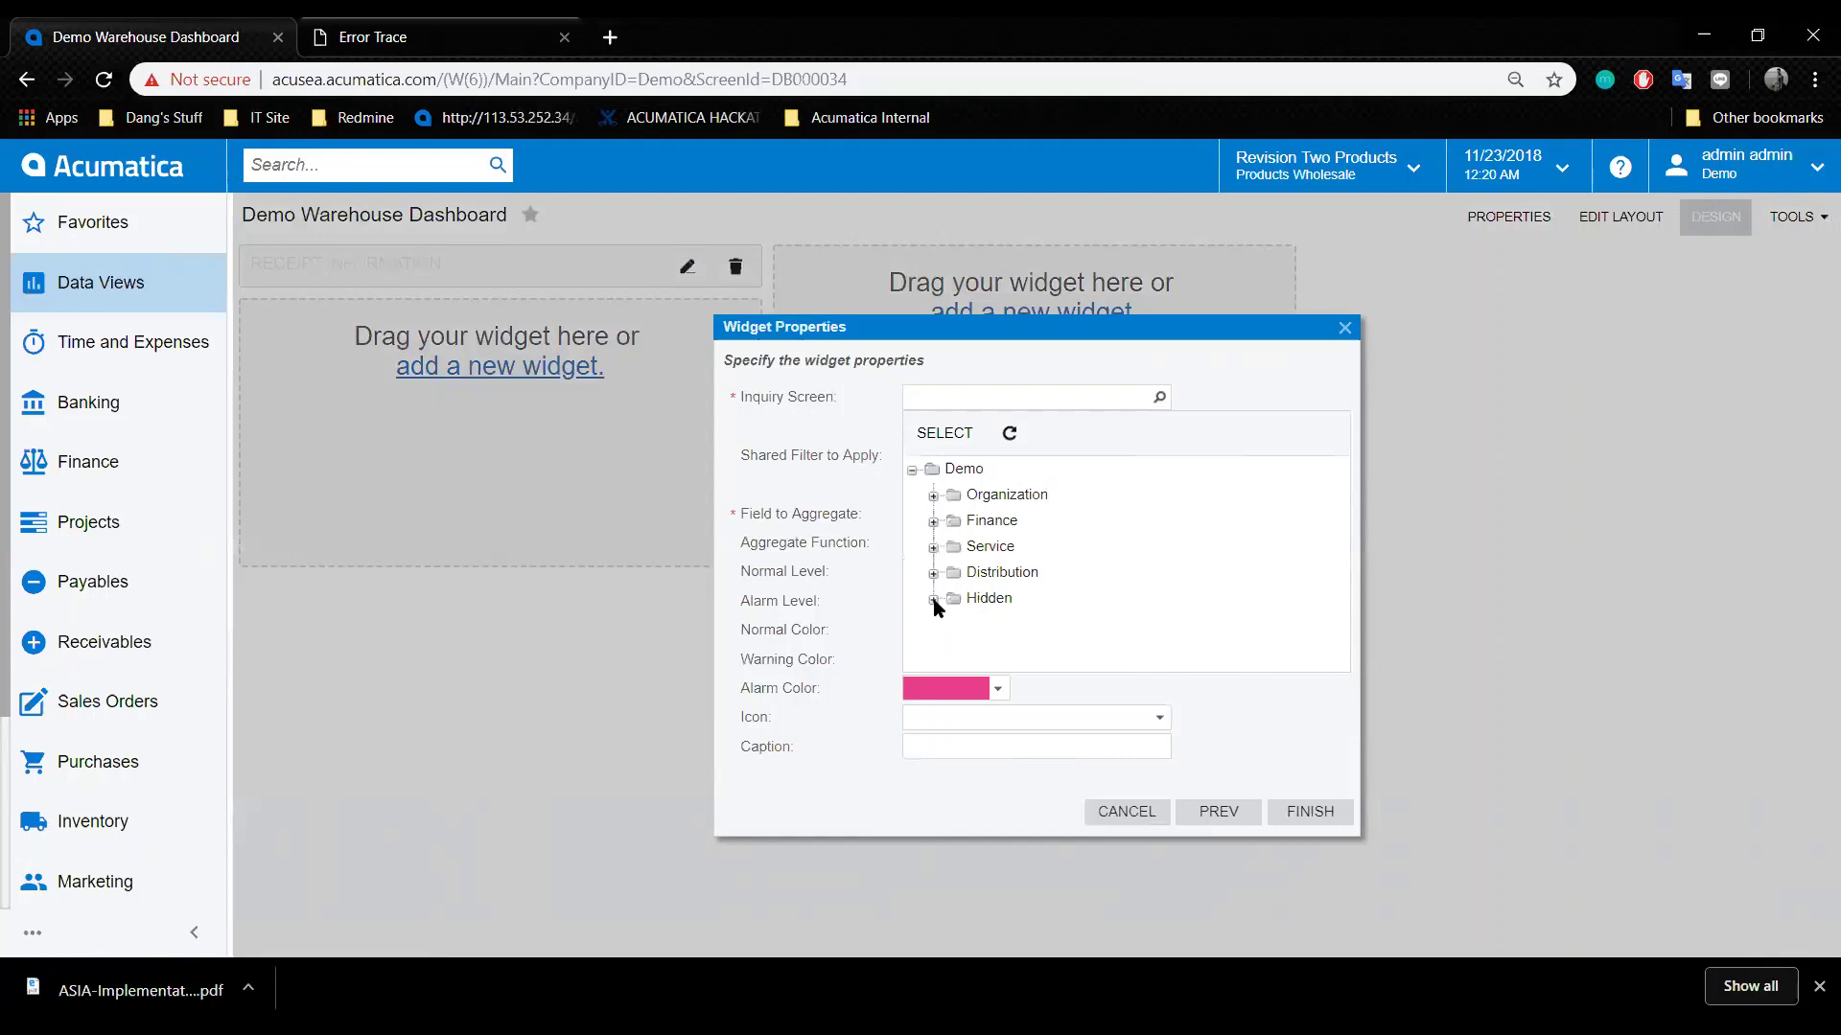
{"action": "left_click", "coordinate": [933, 600]}
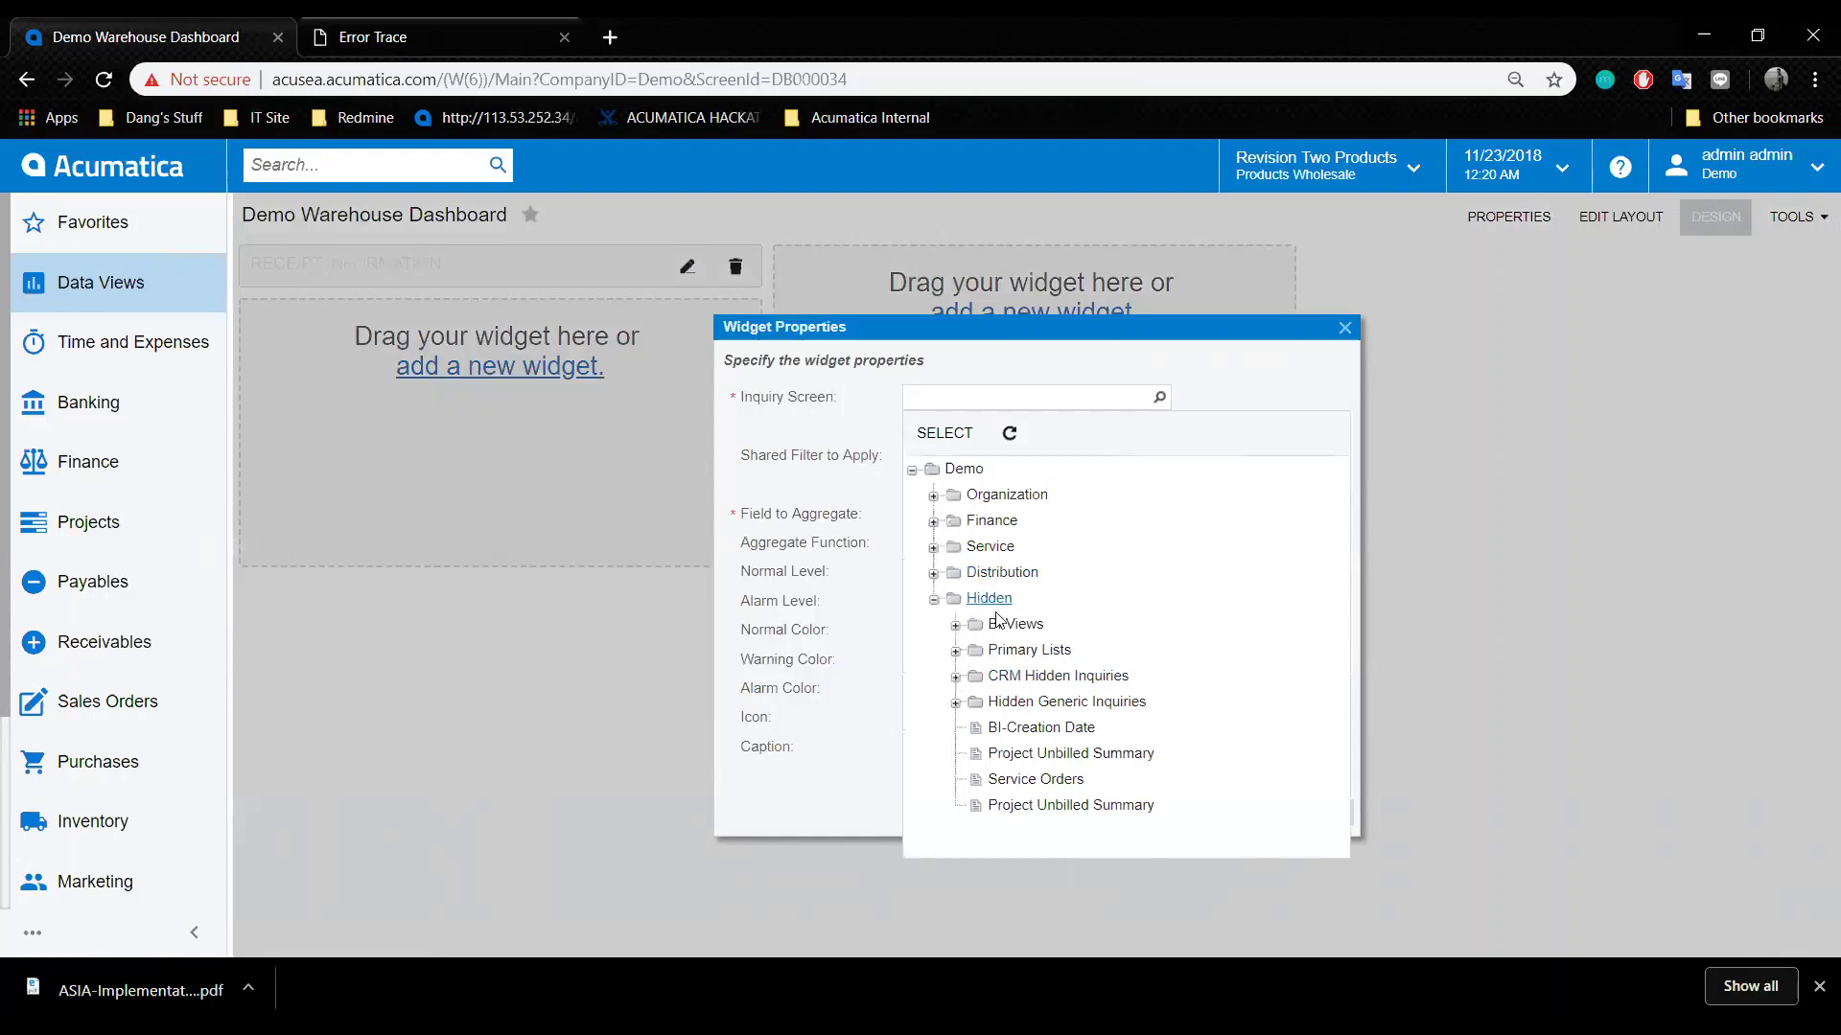
{"action": "left_click", "coordinate": [956, 655]}
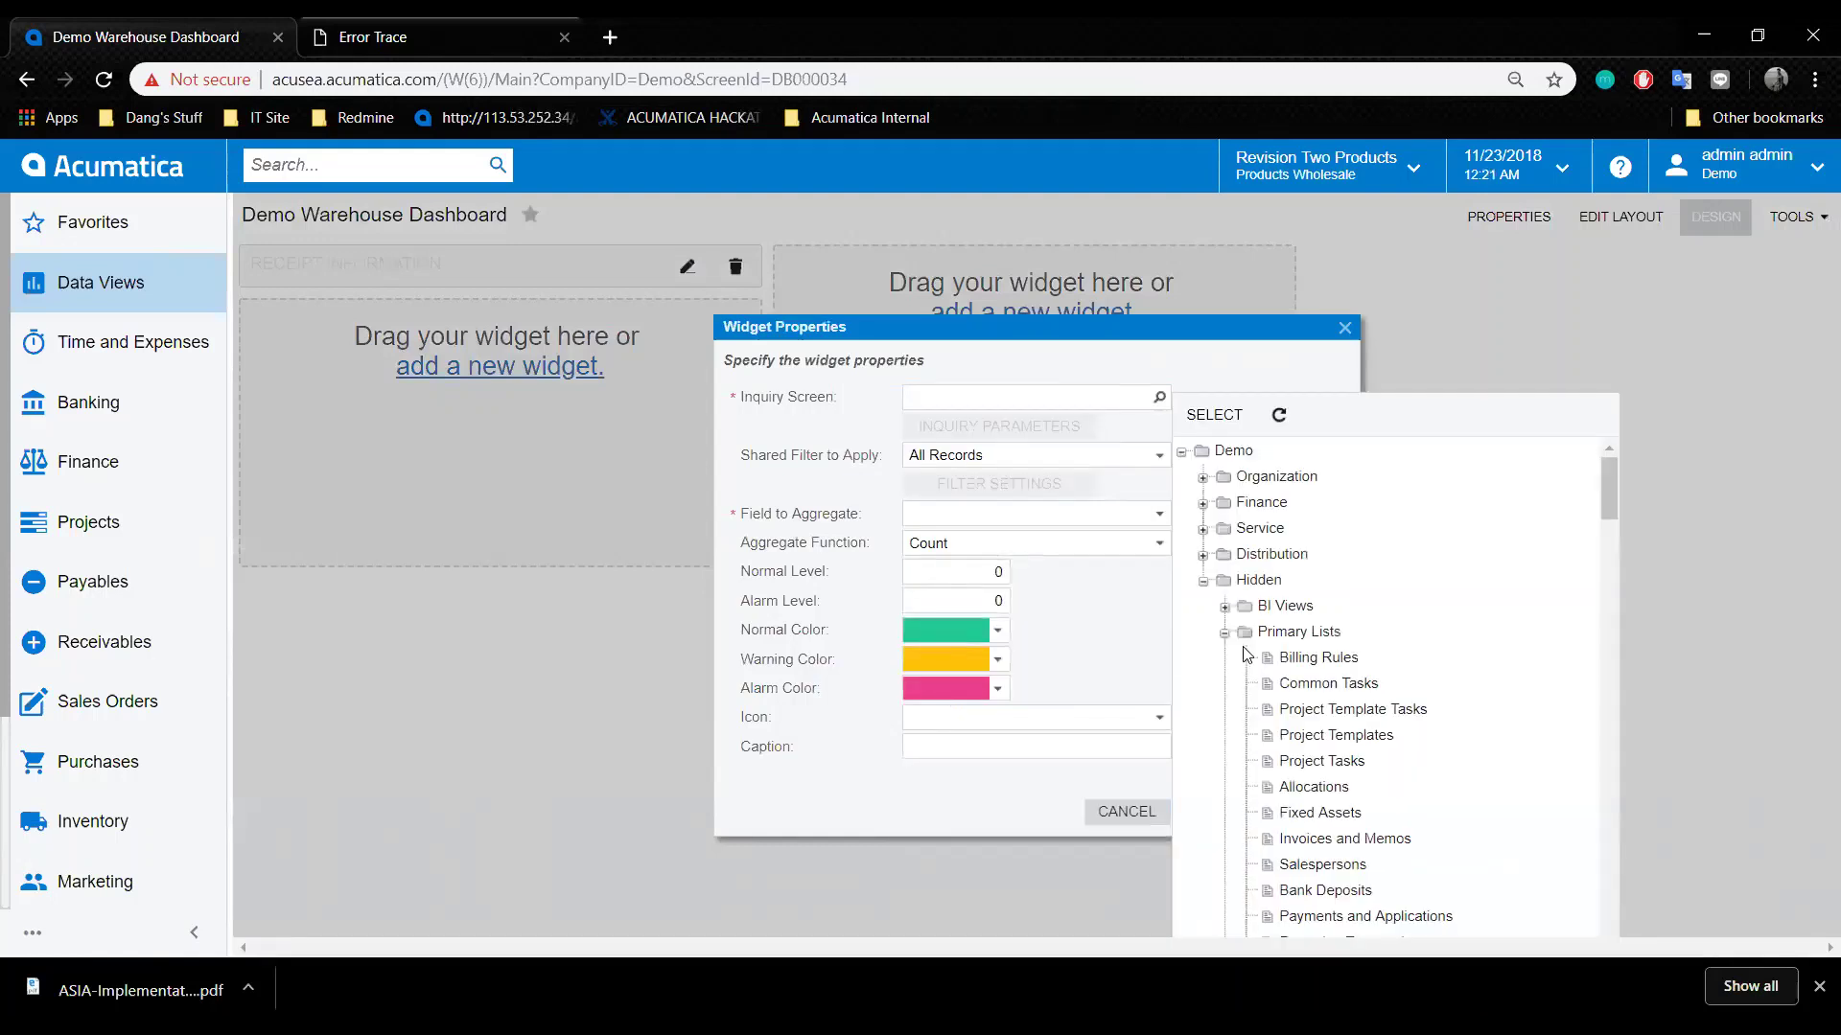
{"action": "scroll", "coordinate": [1491, 633], "scroll_direction": "down", "scroll_amount": 1}
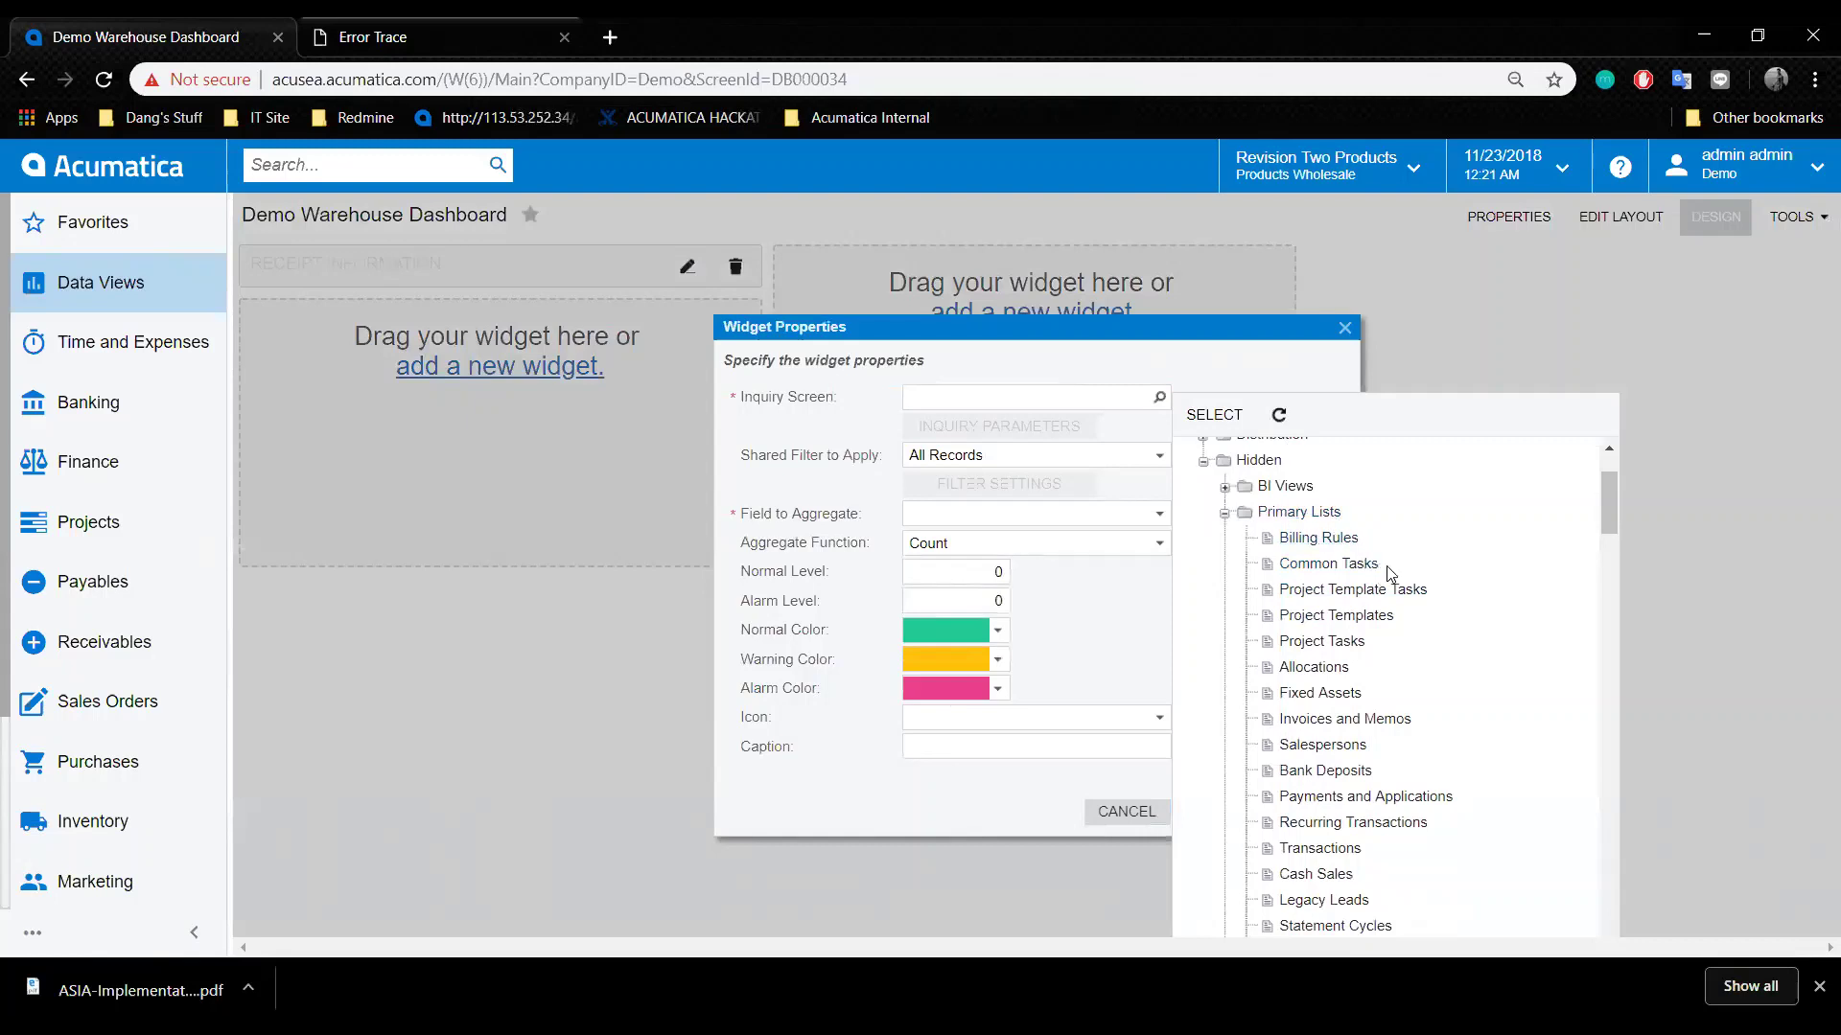
{"action": "scroll", "coordinate": [1331, 548], "scroll_direction": "down", "scroll_amount": 3}
{"action": "scroll", "coordinate": [1338, 566], "scroll_direction": "up", "scroll_amount": 4}
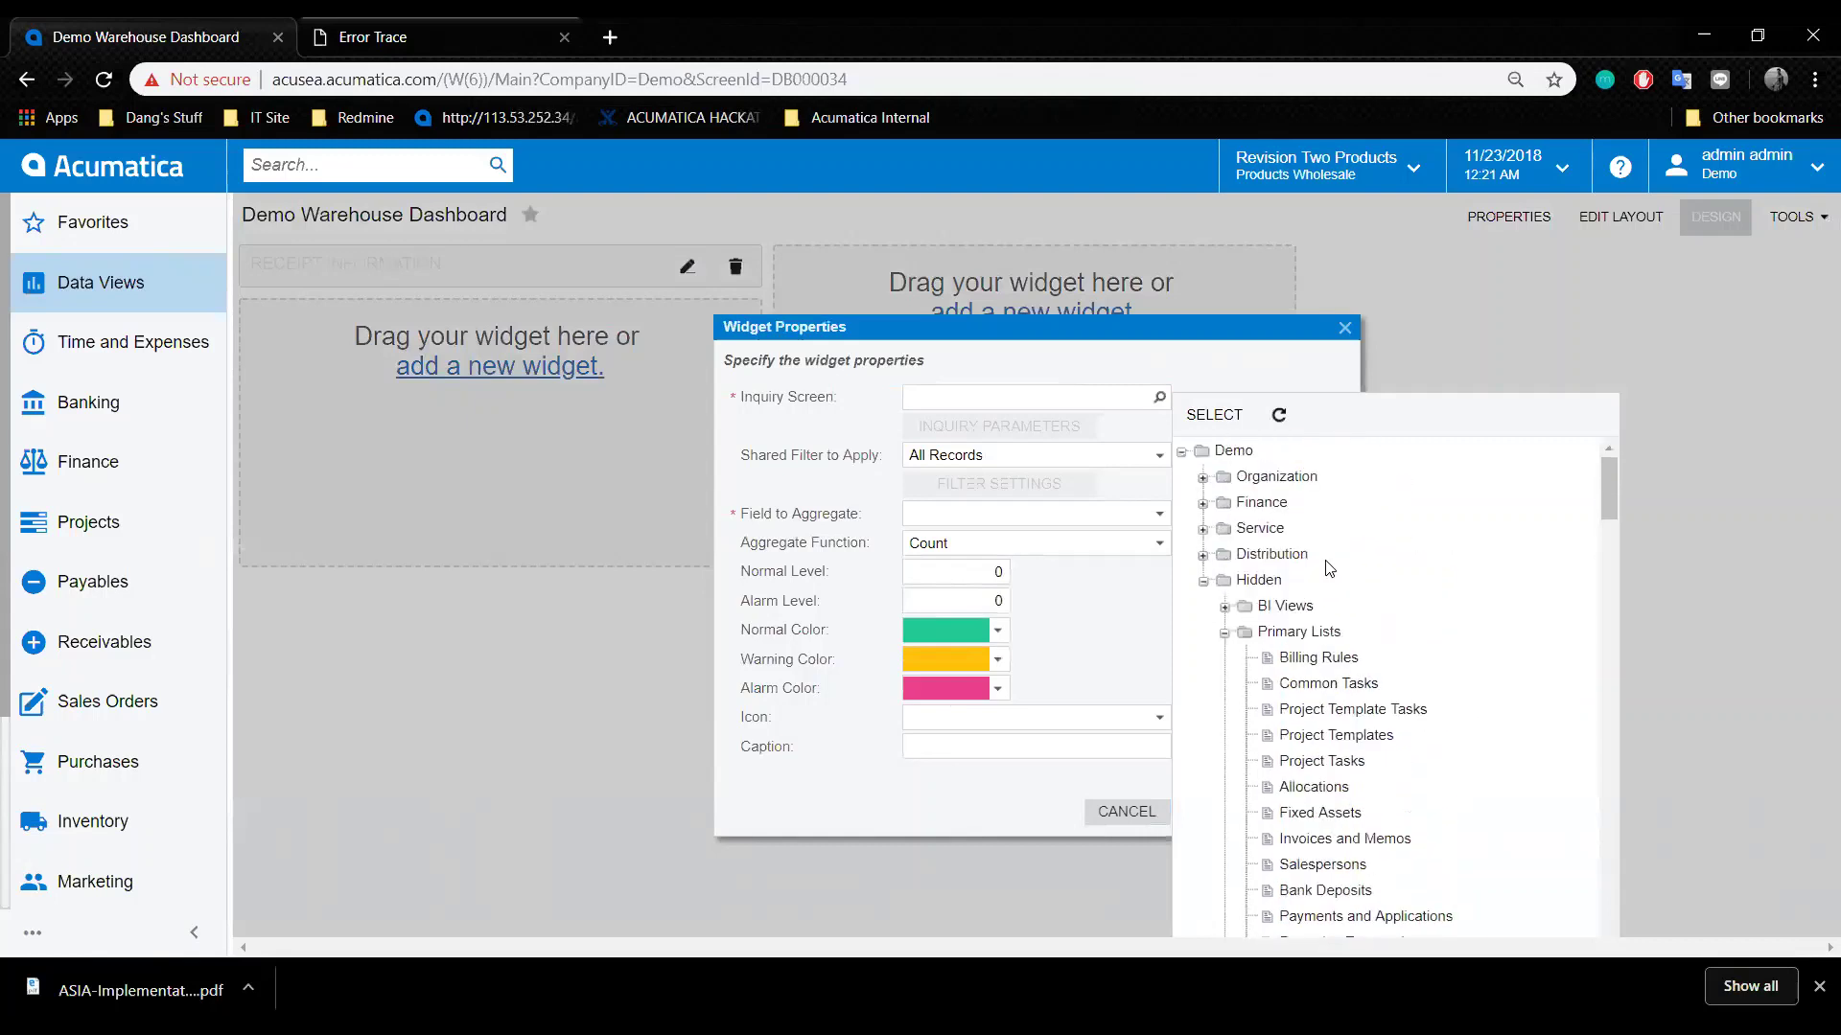
{"action": "scroll", "coordinate": [1352, 580], "scroll_direction": "down", "scroll_amount": 4}
{"action": "scroll", "coordinate": [1355, 710], "scroll_direction": "down", "scroll_amount": 3}
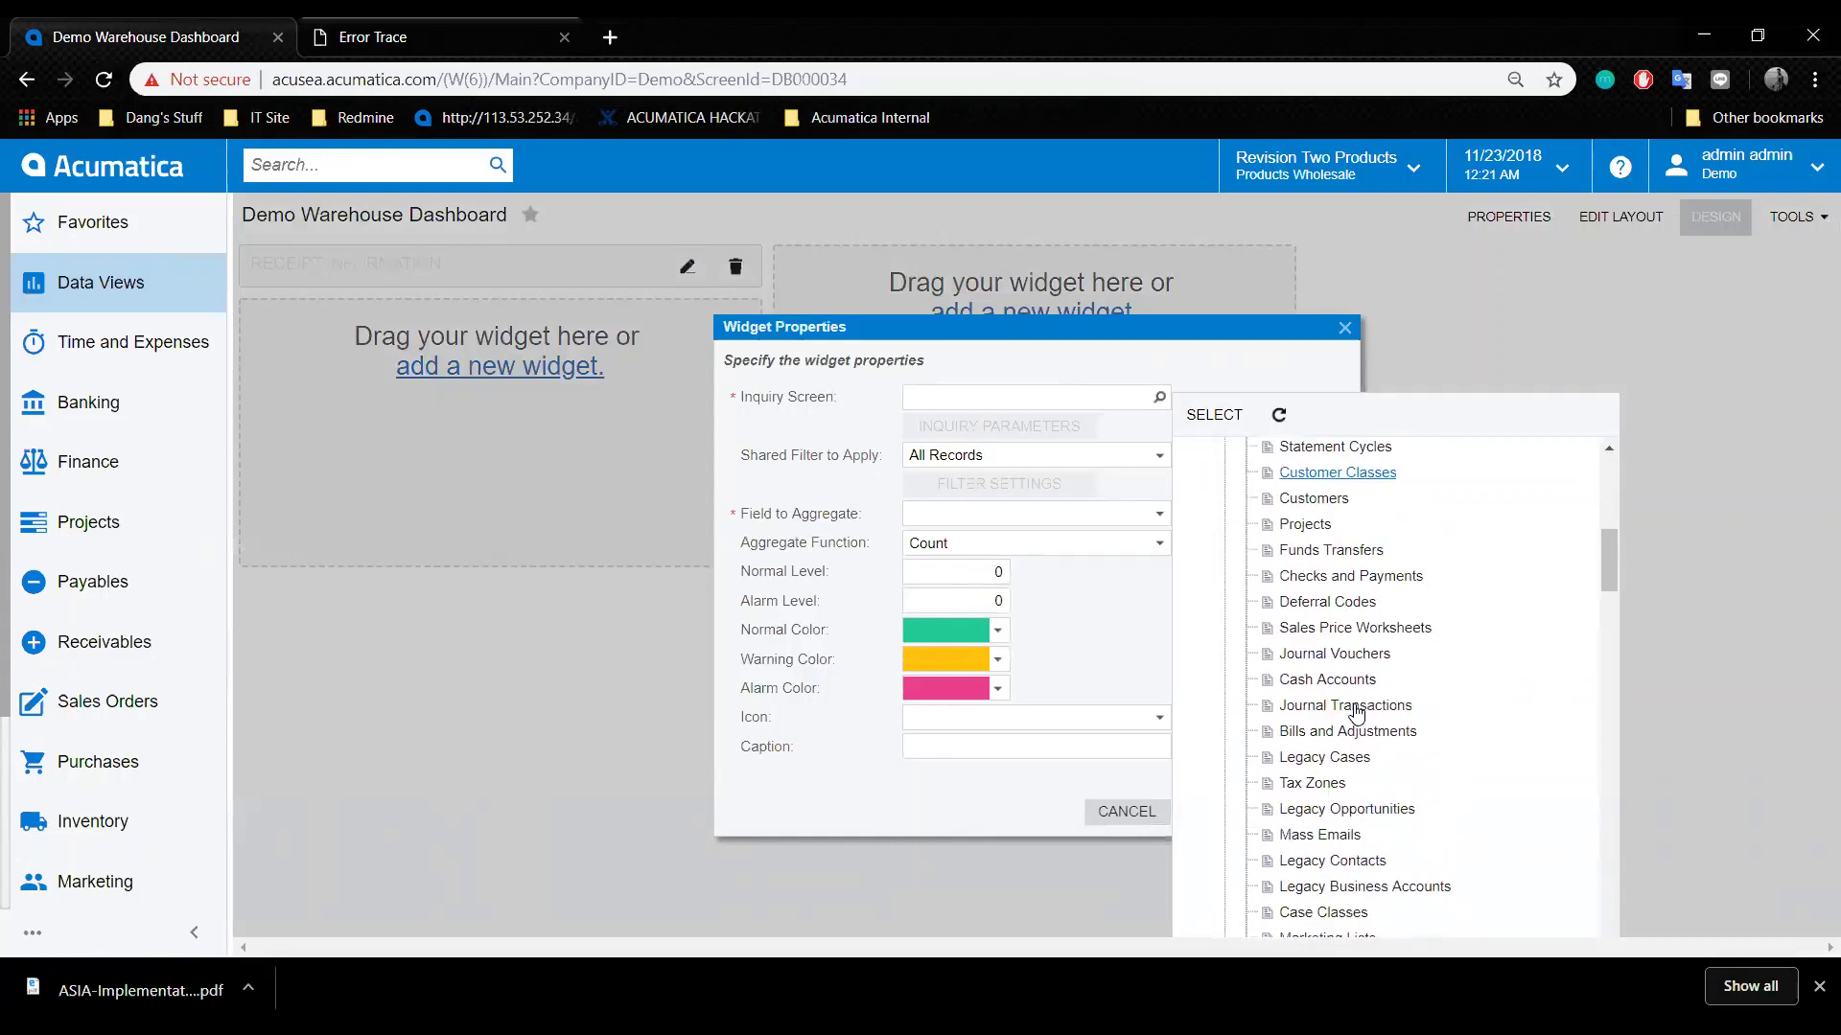
{"action": "scroll", "coordinate": [1397, 637], "scroll_direction": "down", "scroll_amount": 3}
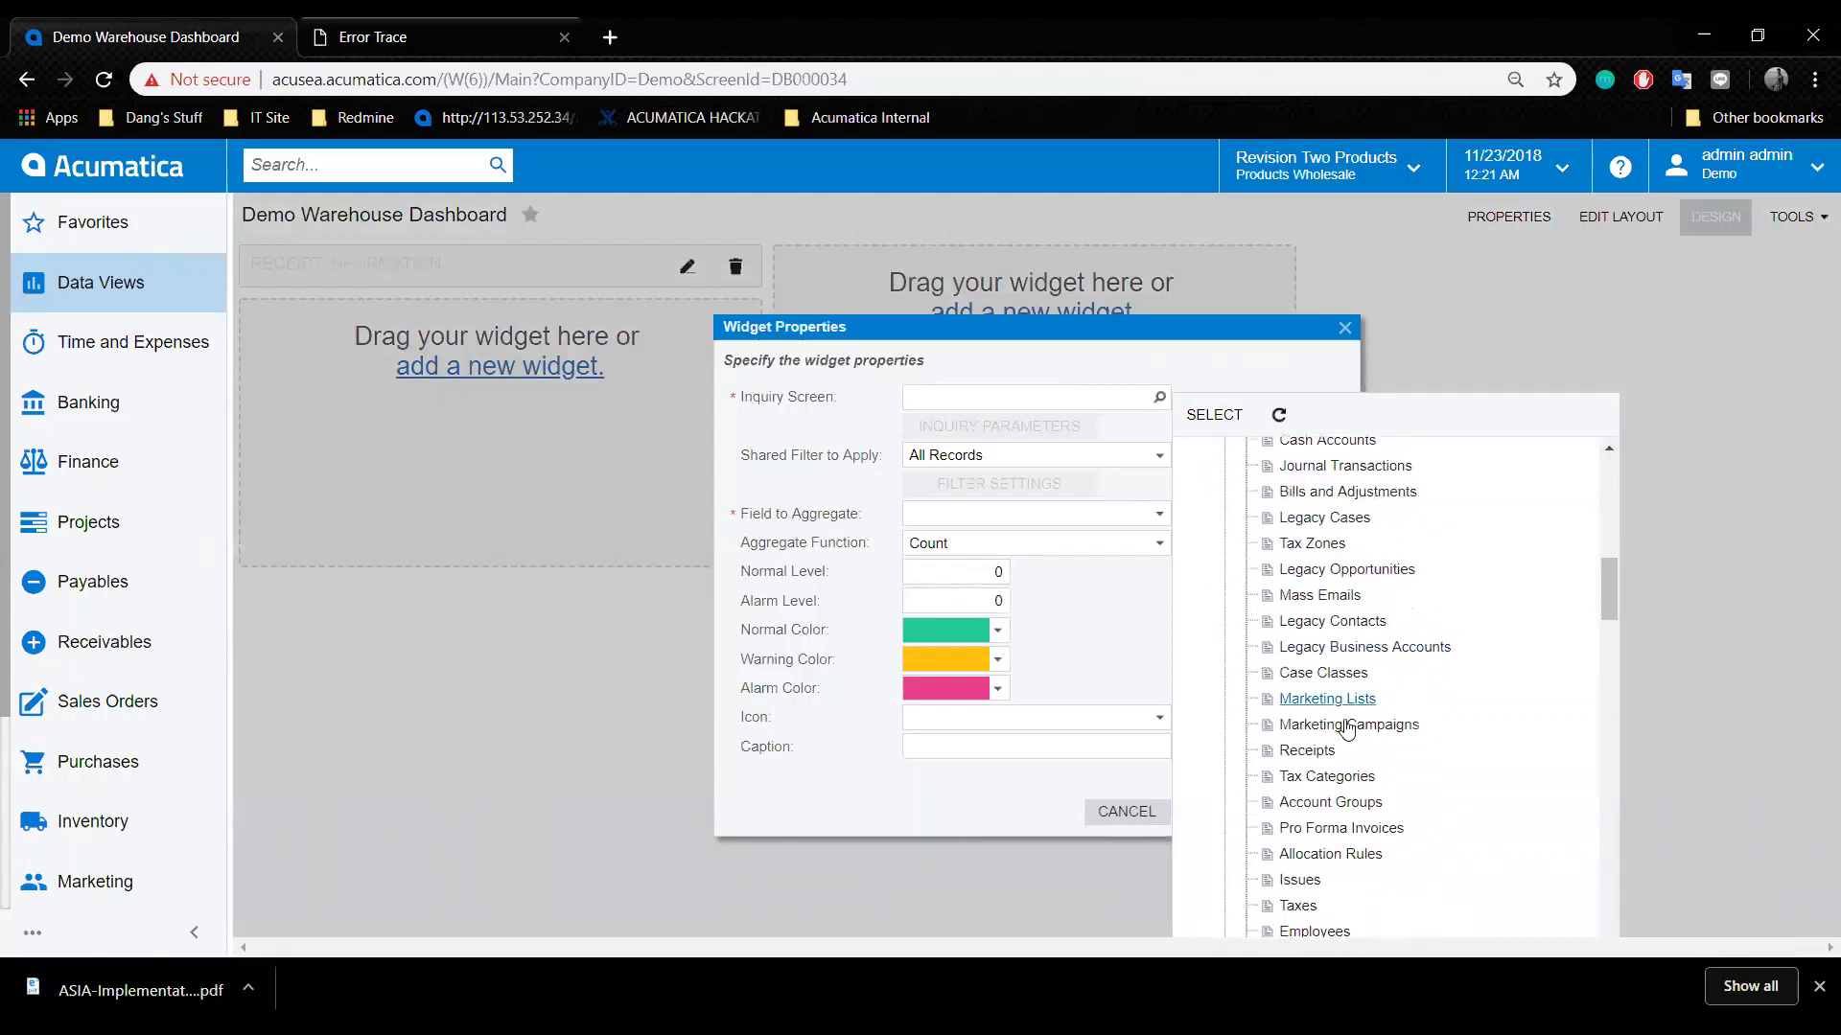
{"action": "left_click", "coordinate": [1310, 753]}
{"action": "left_click", "coordinate": [1008, 395]}
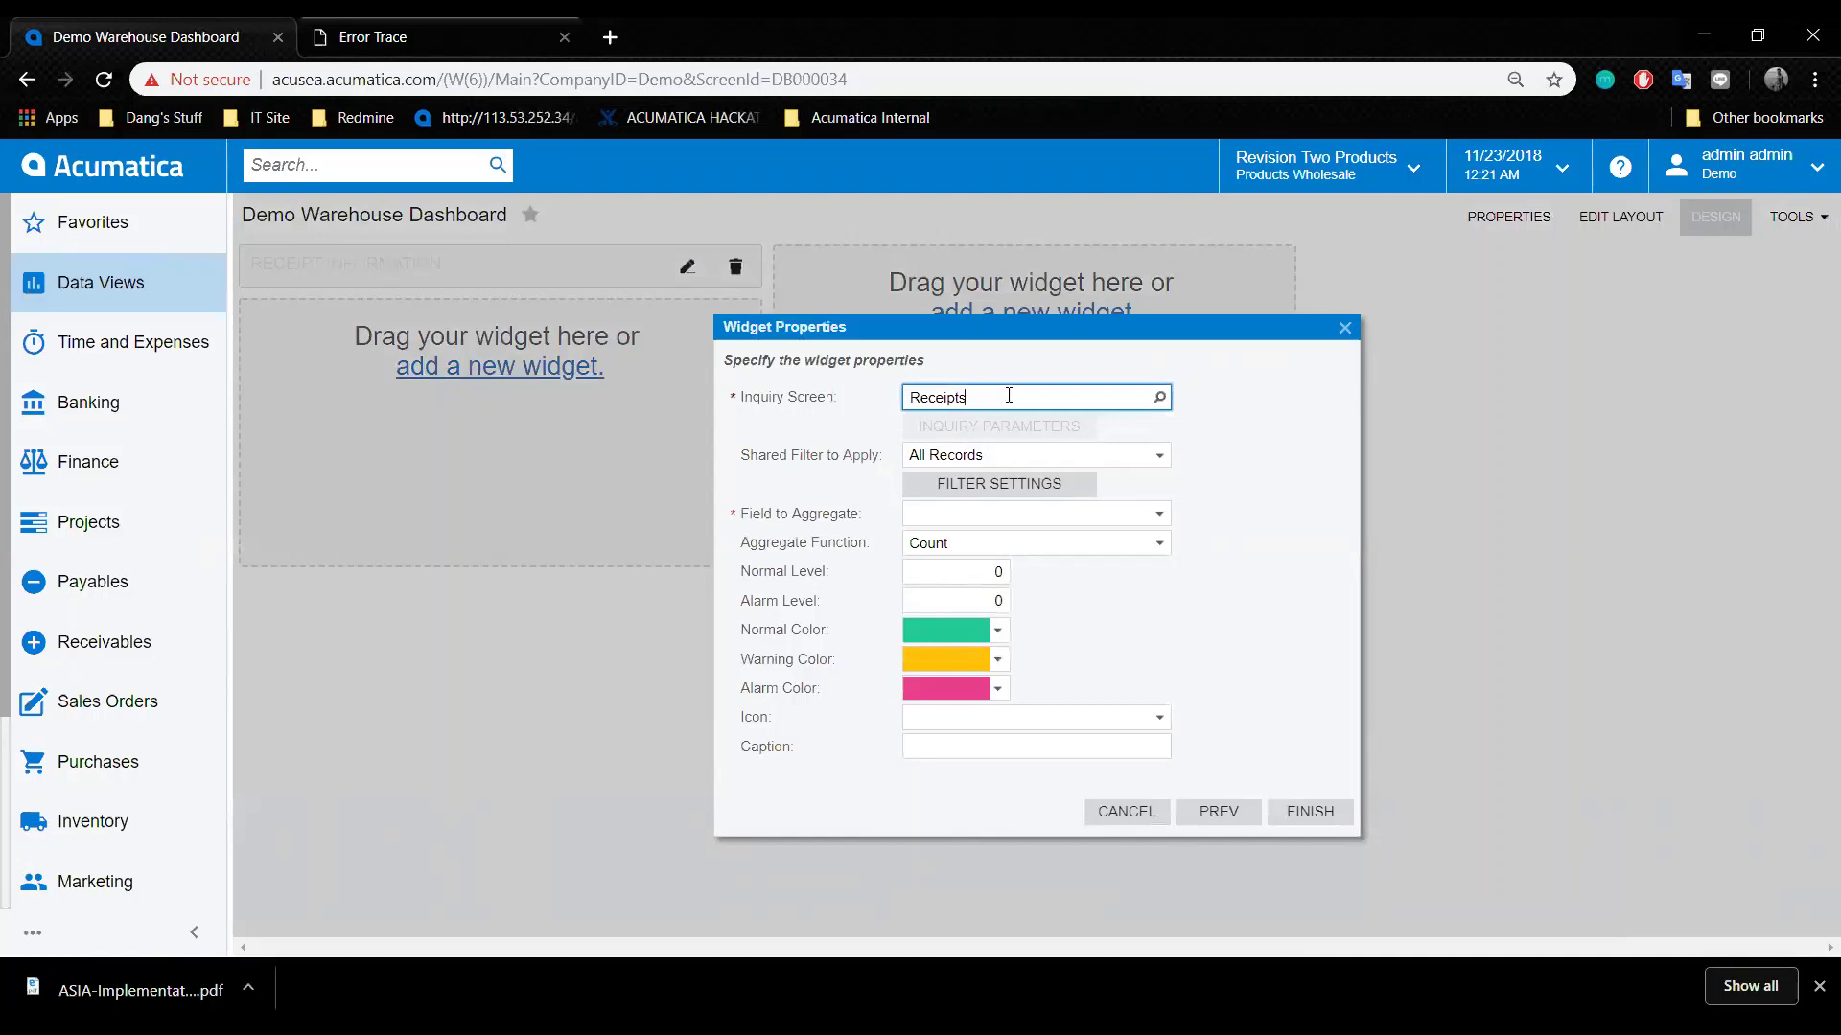
Add a filter row to the scorecard on the Date field with the condition Is Between.
{"action": "left_click", "coordinate": [983, 494]}
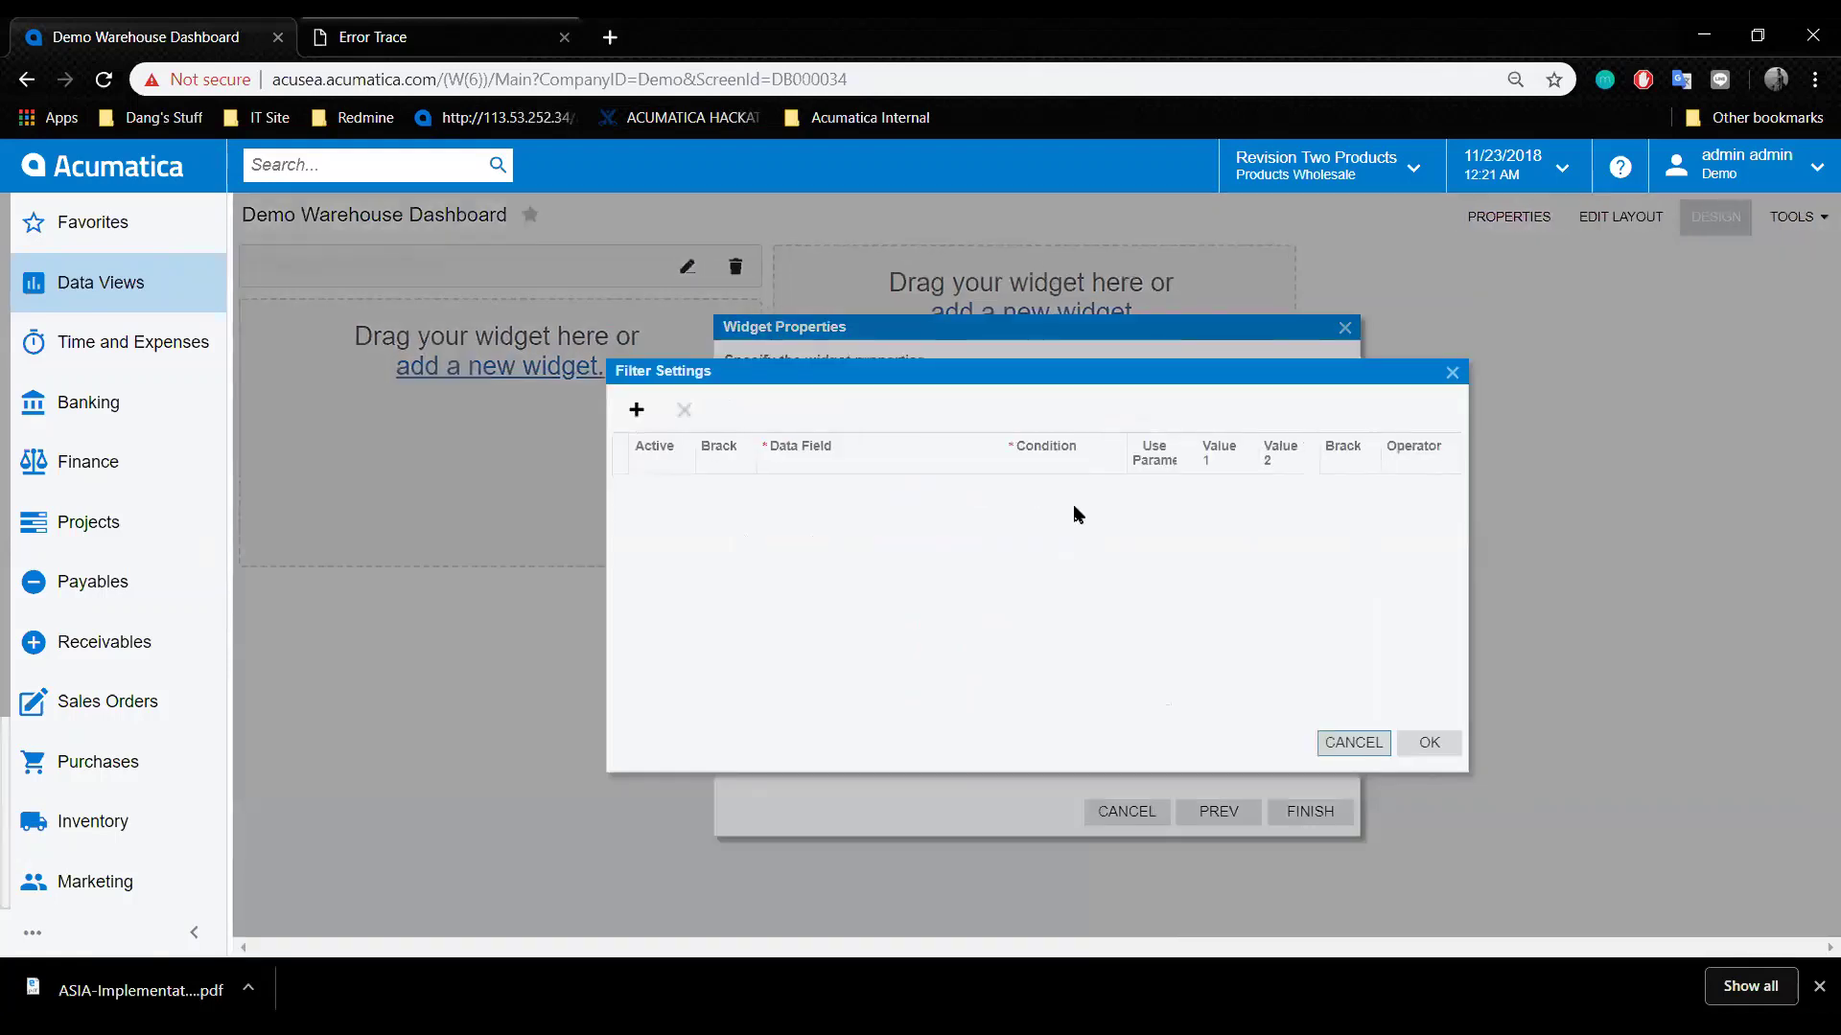
{"action": "left_click", "coordinate": [1088, 630]}
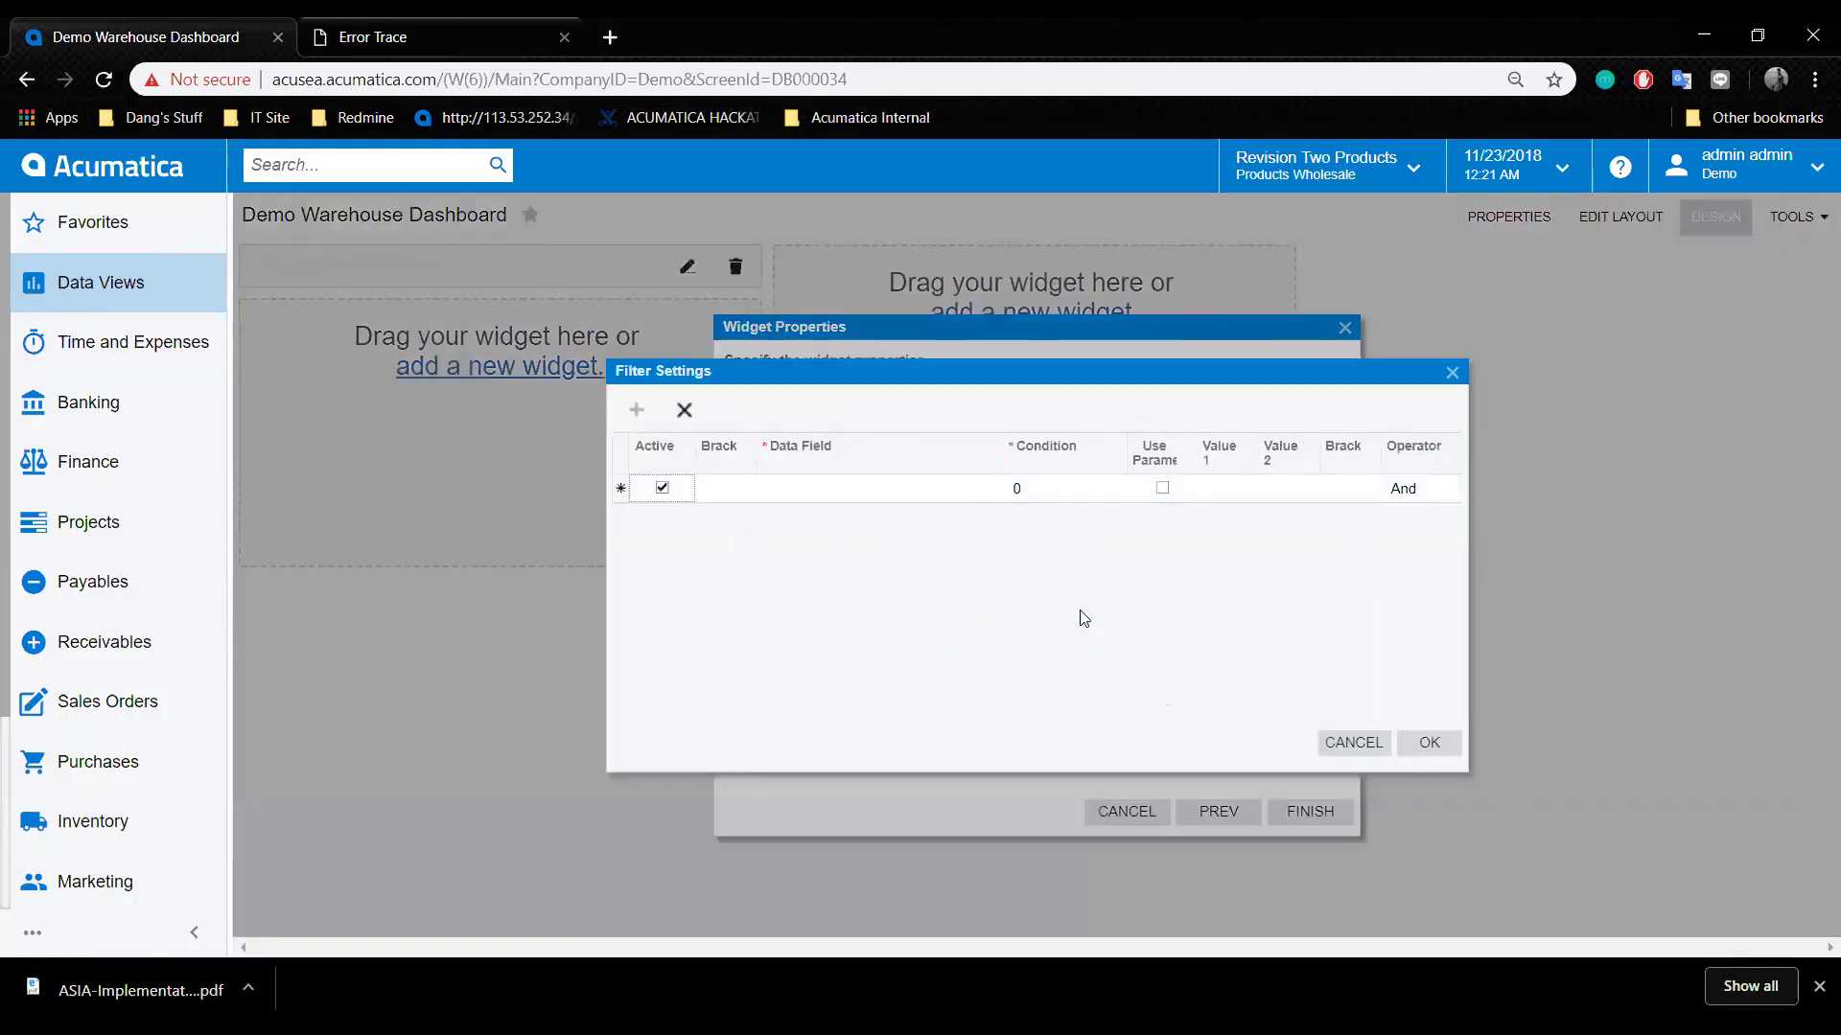
{"action": "left_click", "coordinate": [918, 499]}
{"action": "left_click", "coordinate": [757, 495]}
{"action": "left_click", "coordinate": [764, 489]}
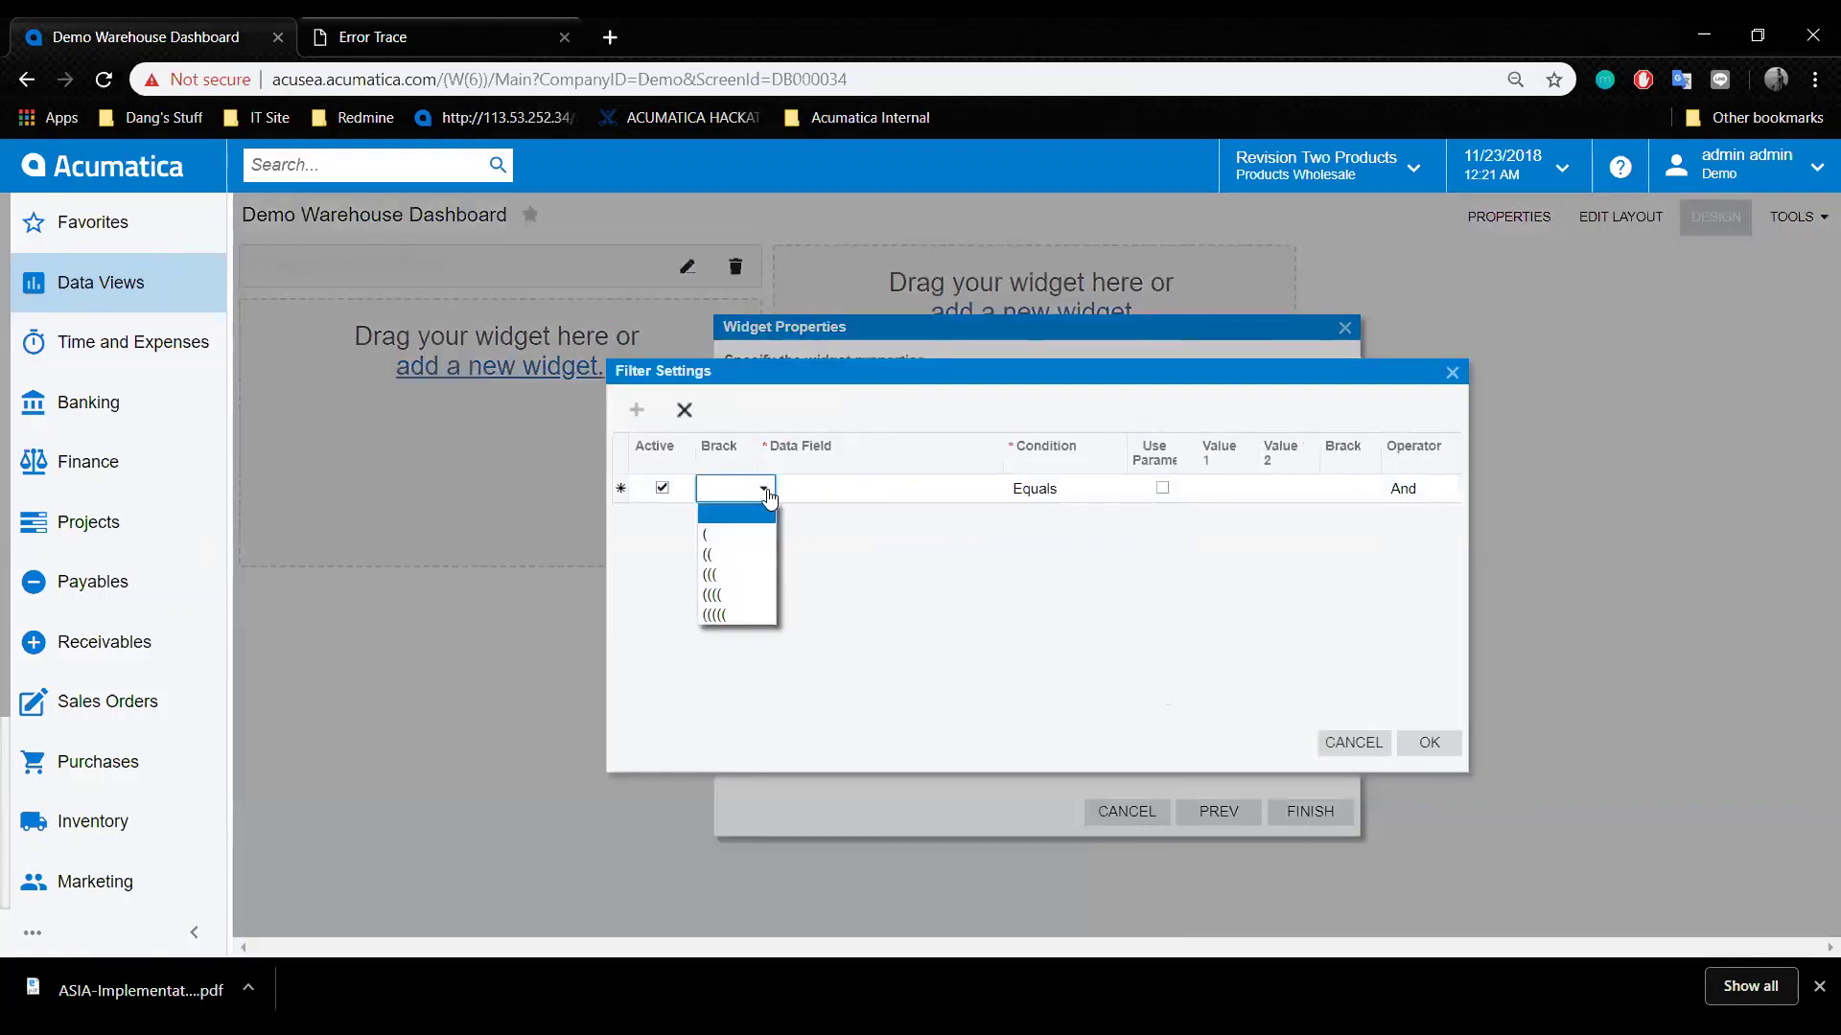
{"action": "left_click", "coordinate": [913, 497]}
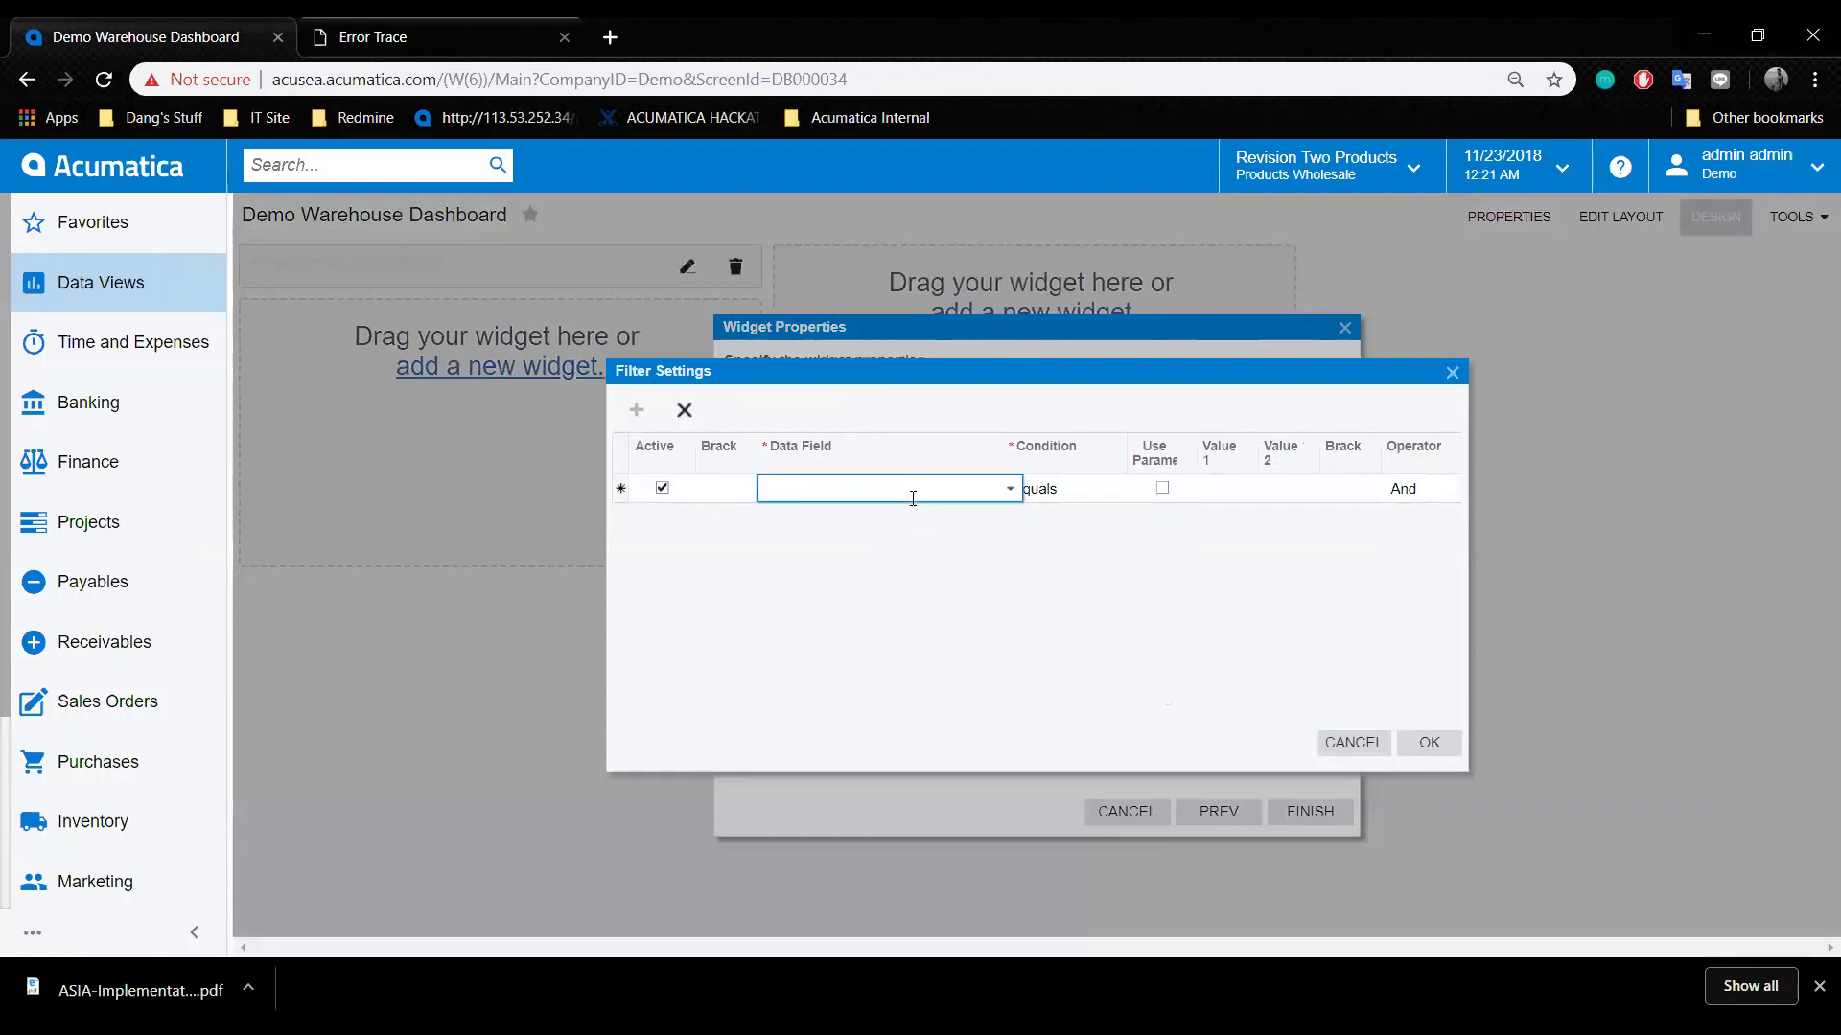
{"action": "left_click", "coordinate": [1009, 489]}
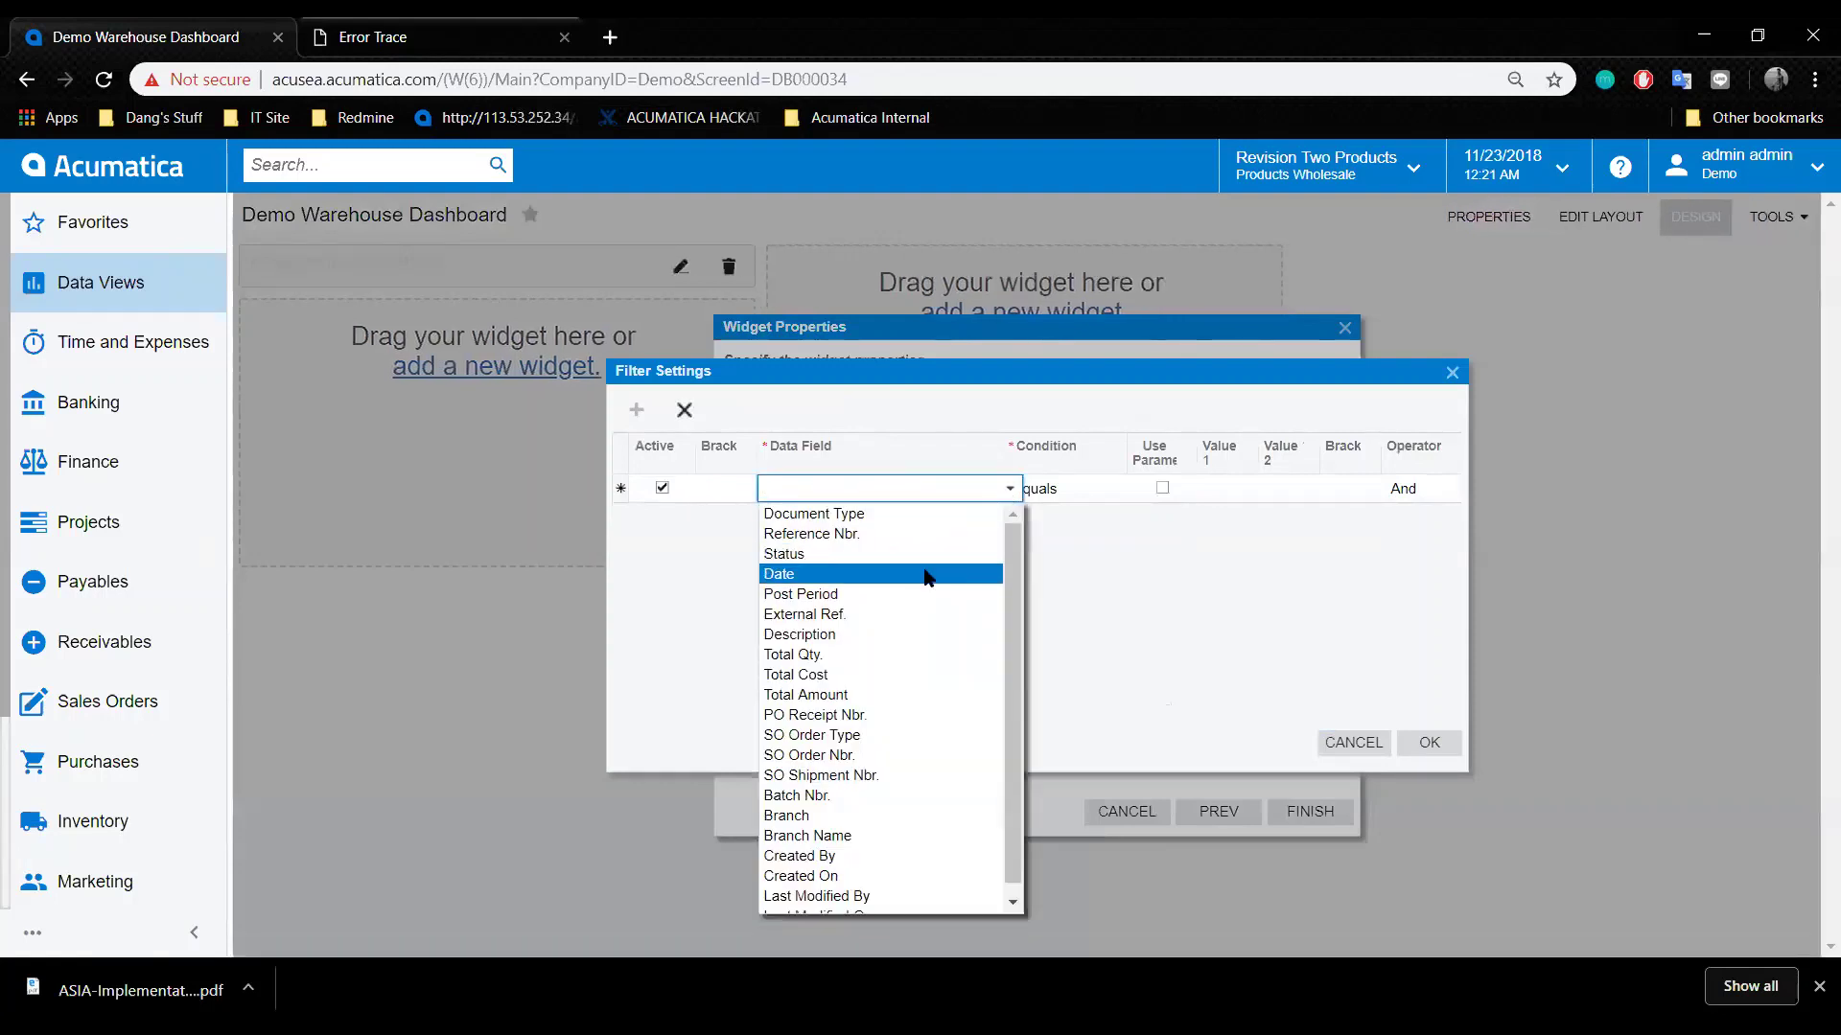
{"action": "left_click", "coordinate": [928, 573]}
{"action": "left_click", "coordinate": [1107, 489]}
{"action": "left_click", "coordinate": [1134, 489]}
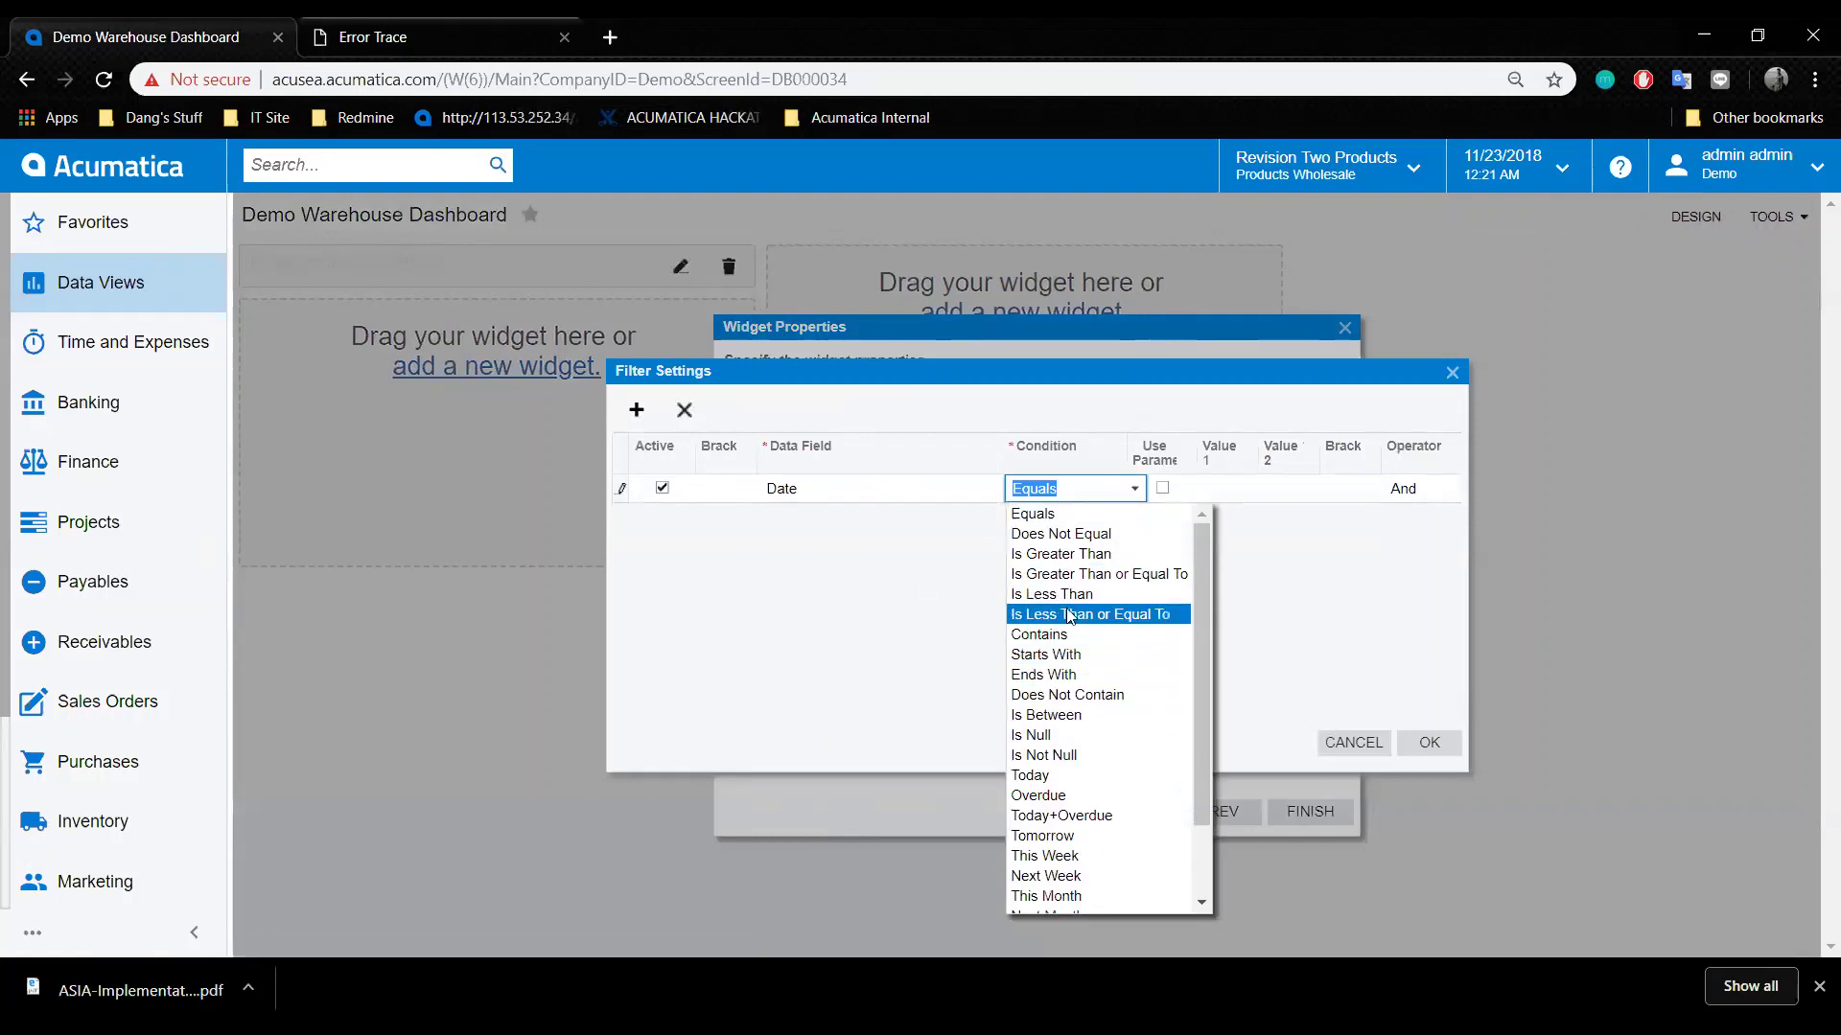
{"action": "left_click", "coordinate": [1050, 715]}
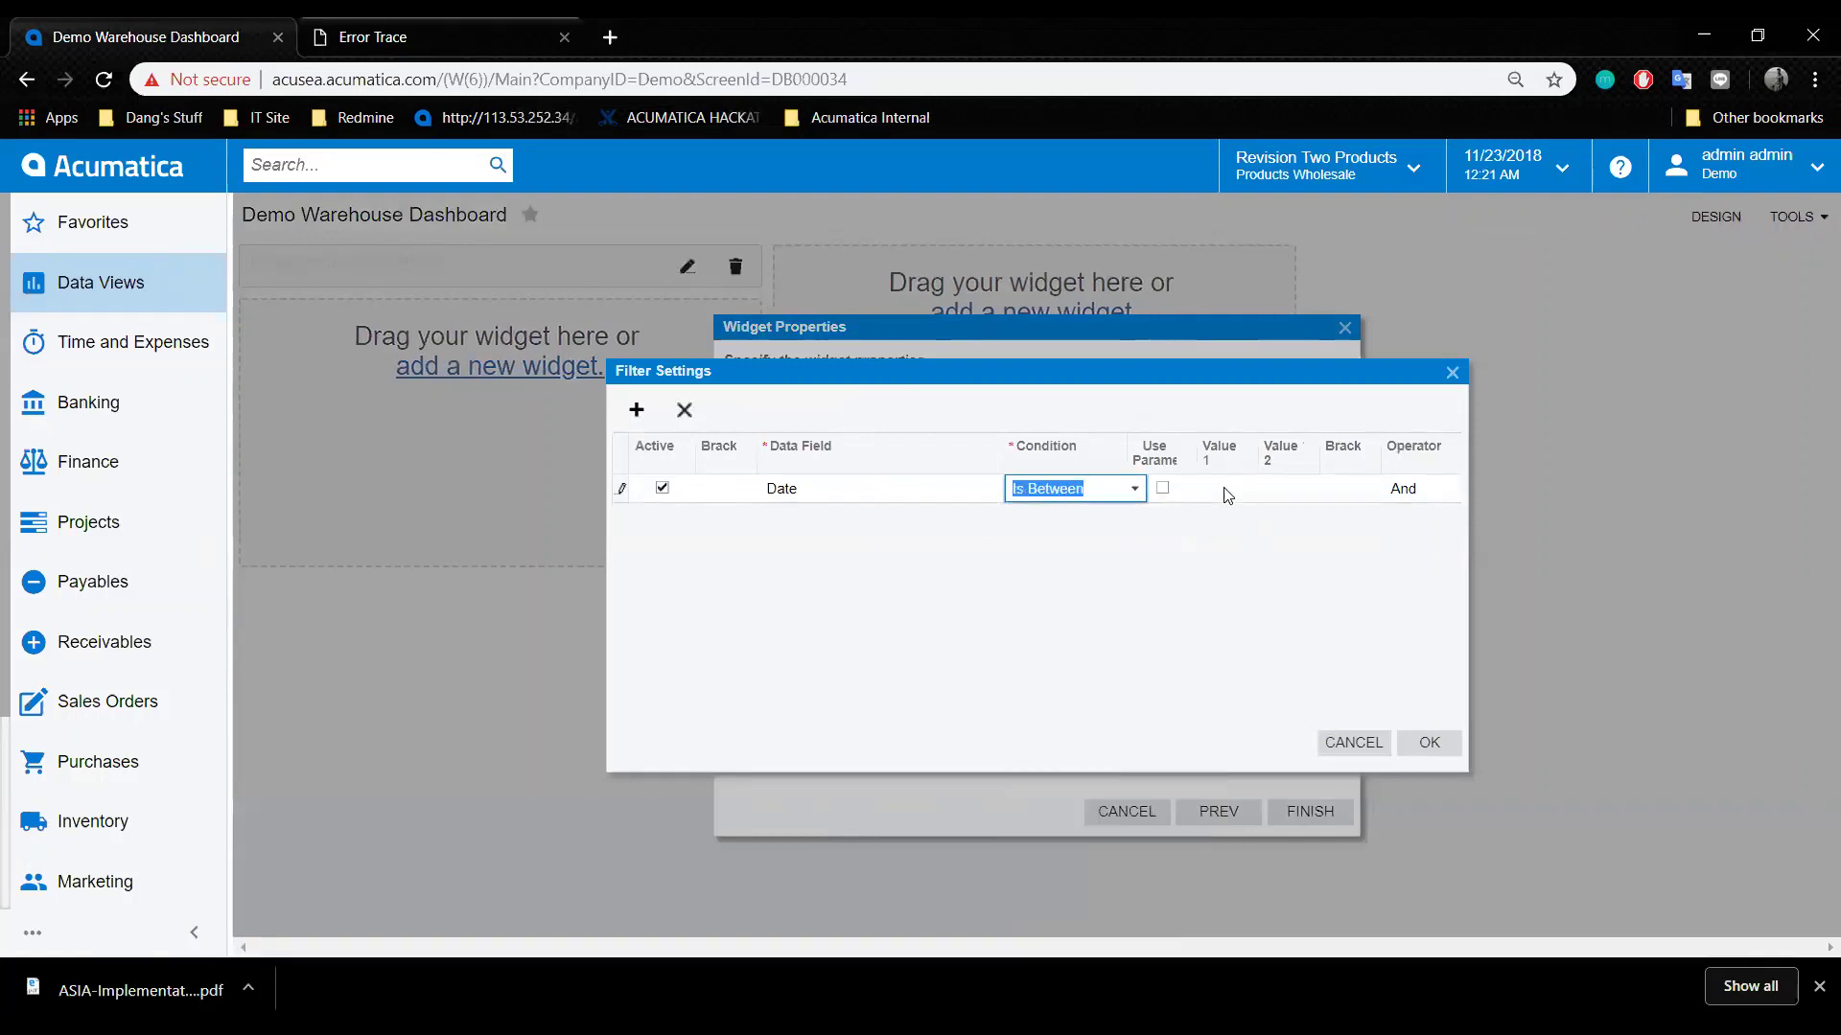
{"action": "left_click", "coordinate": [1230, 489]}
{"action": "left_click", "coordinate": [1266, 490]}
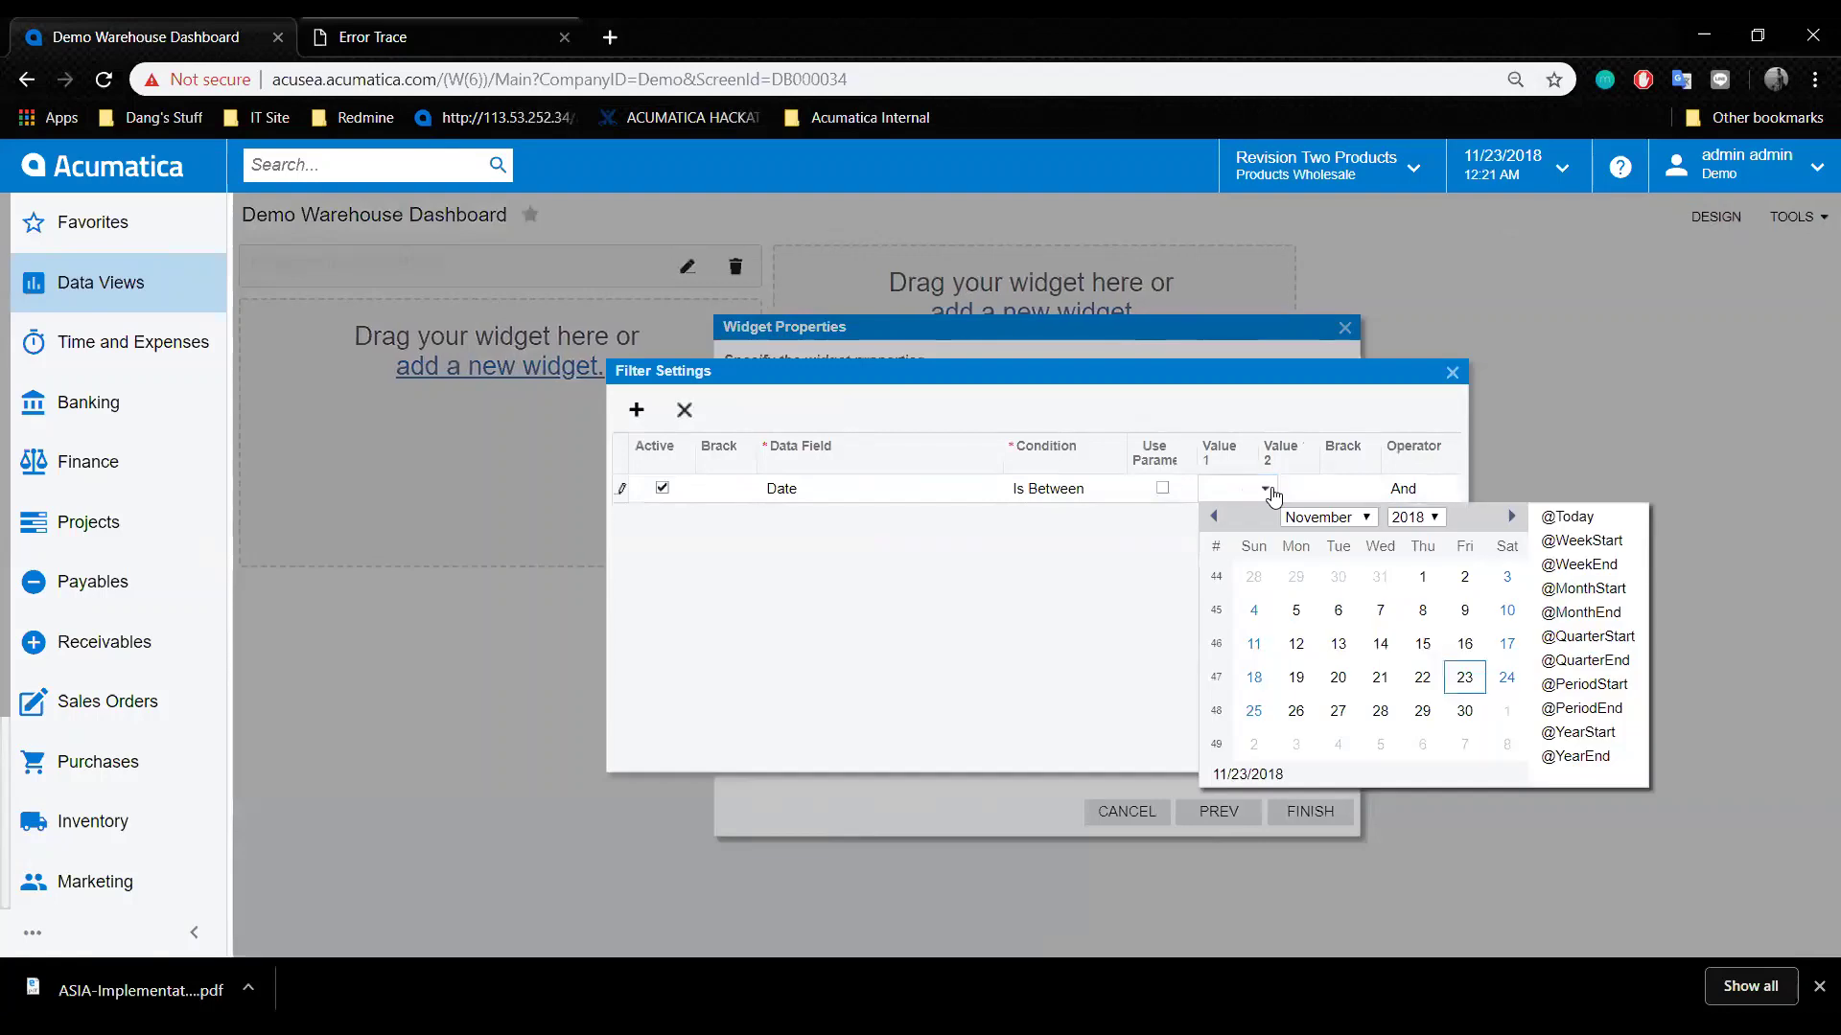
{"action": "left_click", "coordinate": [1599, 599]}
{"action": "left_click", "coordinate": [1297, 490]}
{"action": "left_click", "coordinate": [1325, 488]}
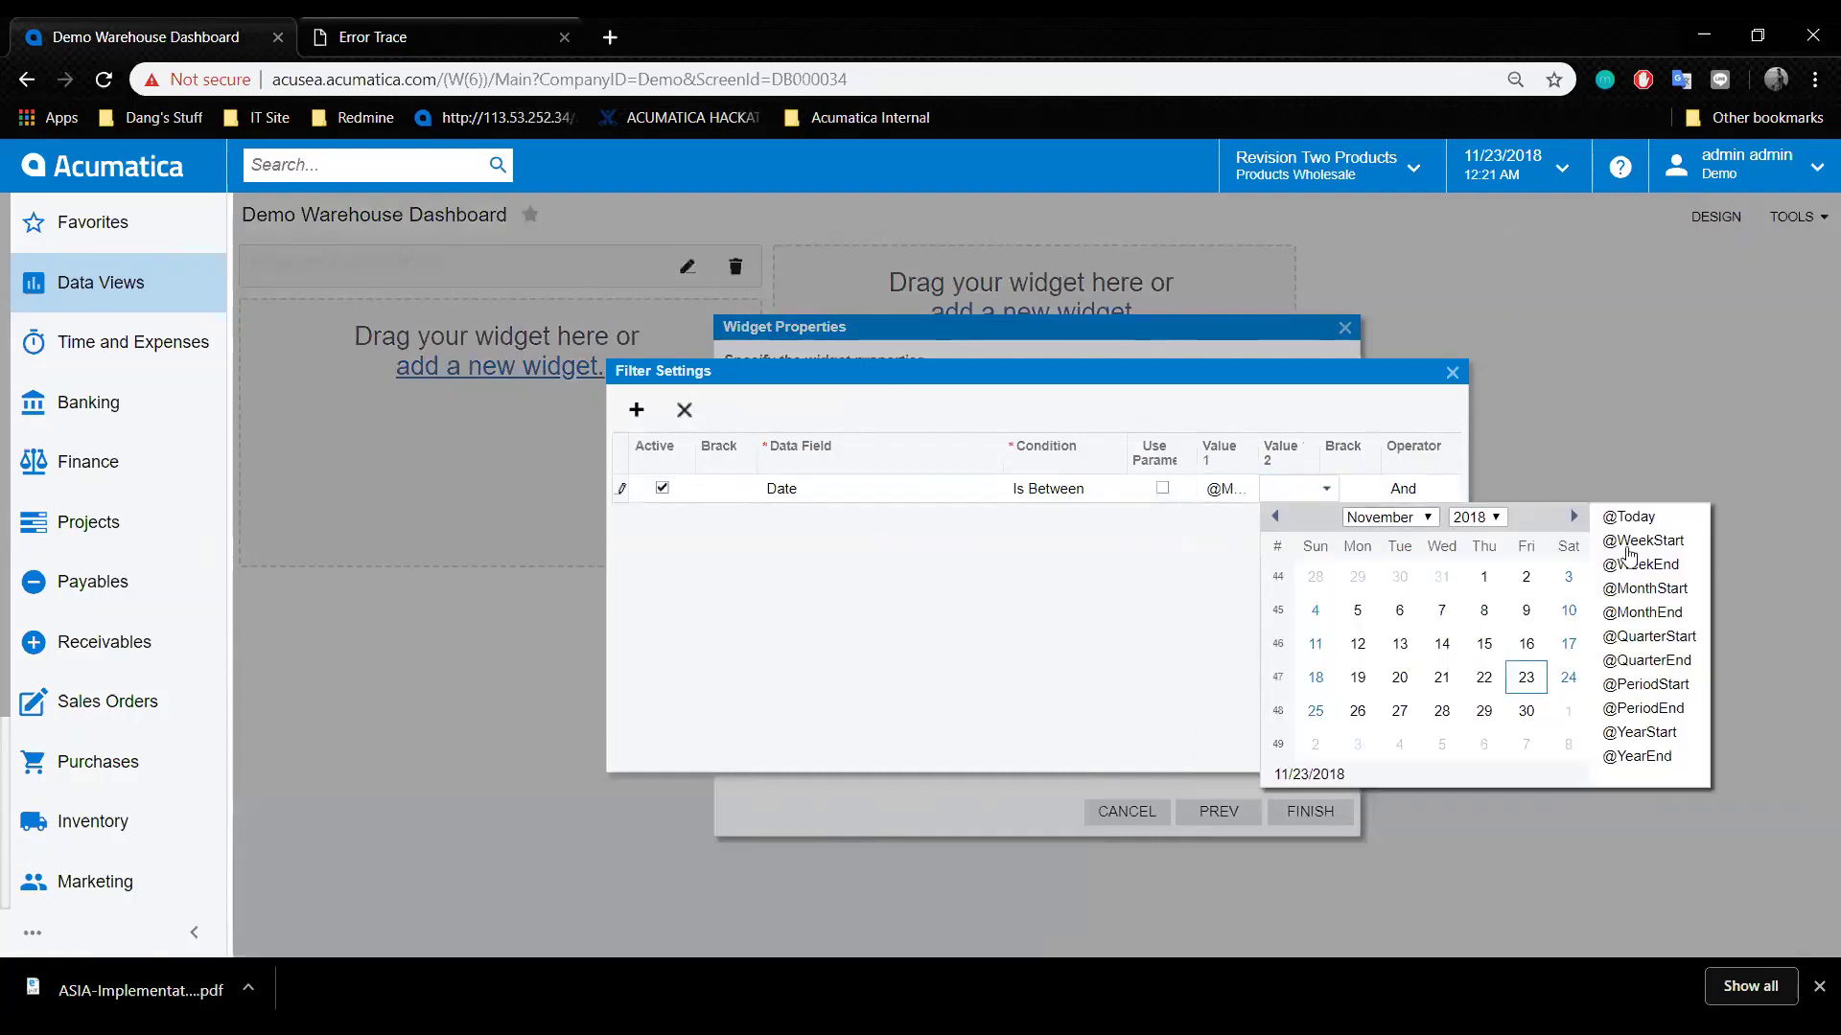
{"action": "left_click", "coordinate": [1692, 619]}
Add a second filter row to the scorecard on the Status field.
{"action": "left_click", "coordinate": [637, 410]}
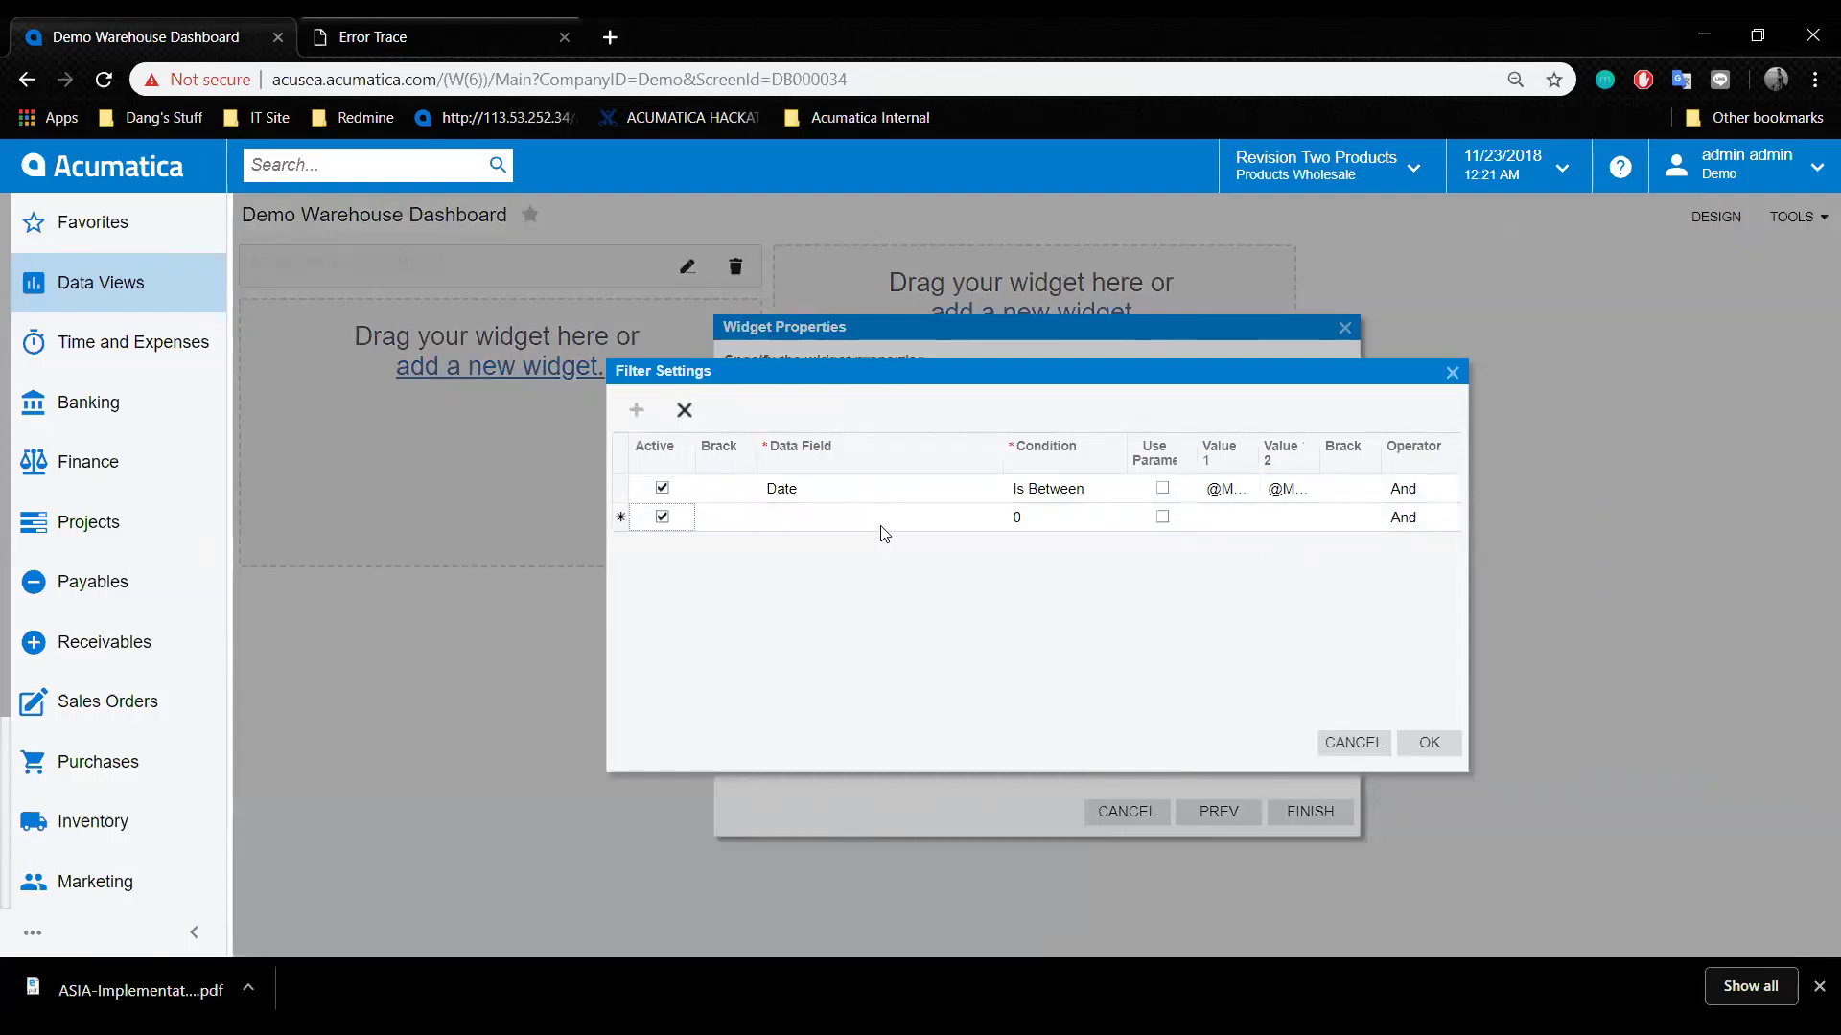
{"action": "left_click", "coordinate": [882, 525]}
{"action": "left_click", "coordinate": [1009, 518]}
{"action": "type", "text": "re"}
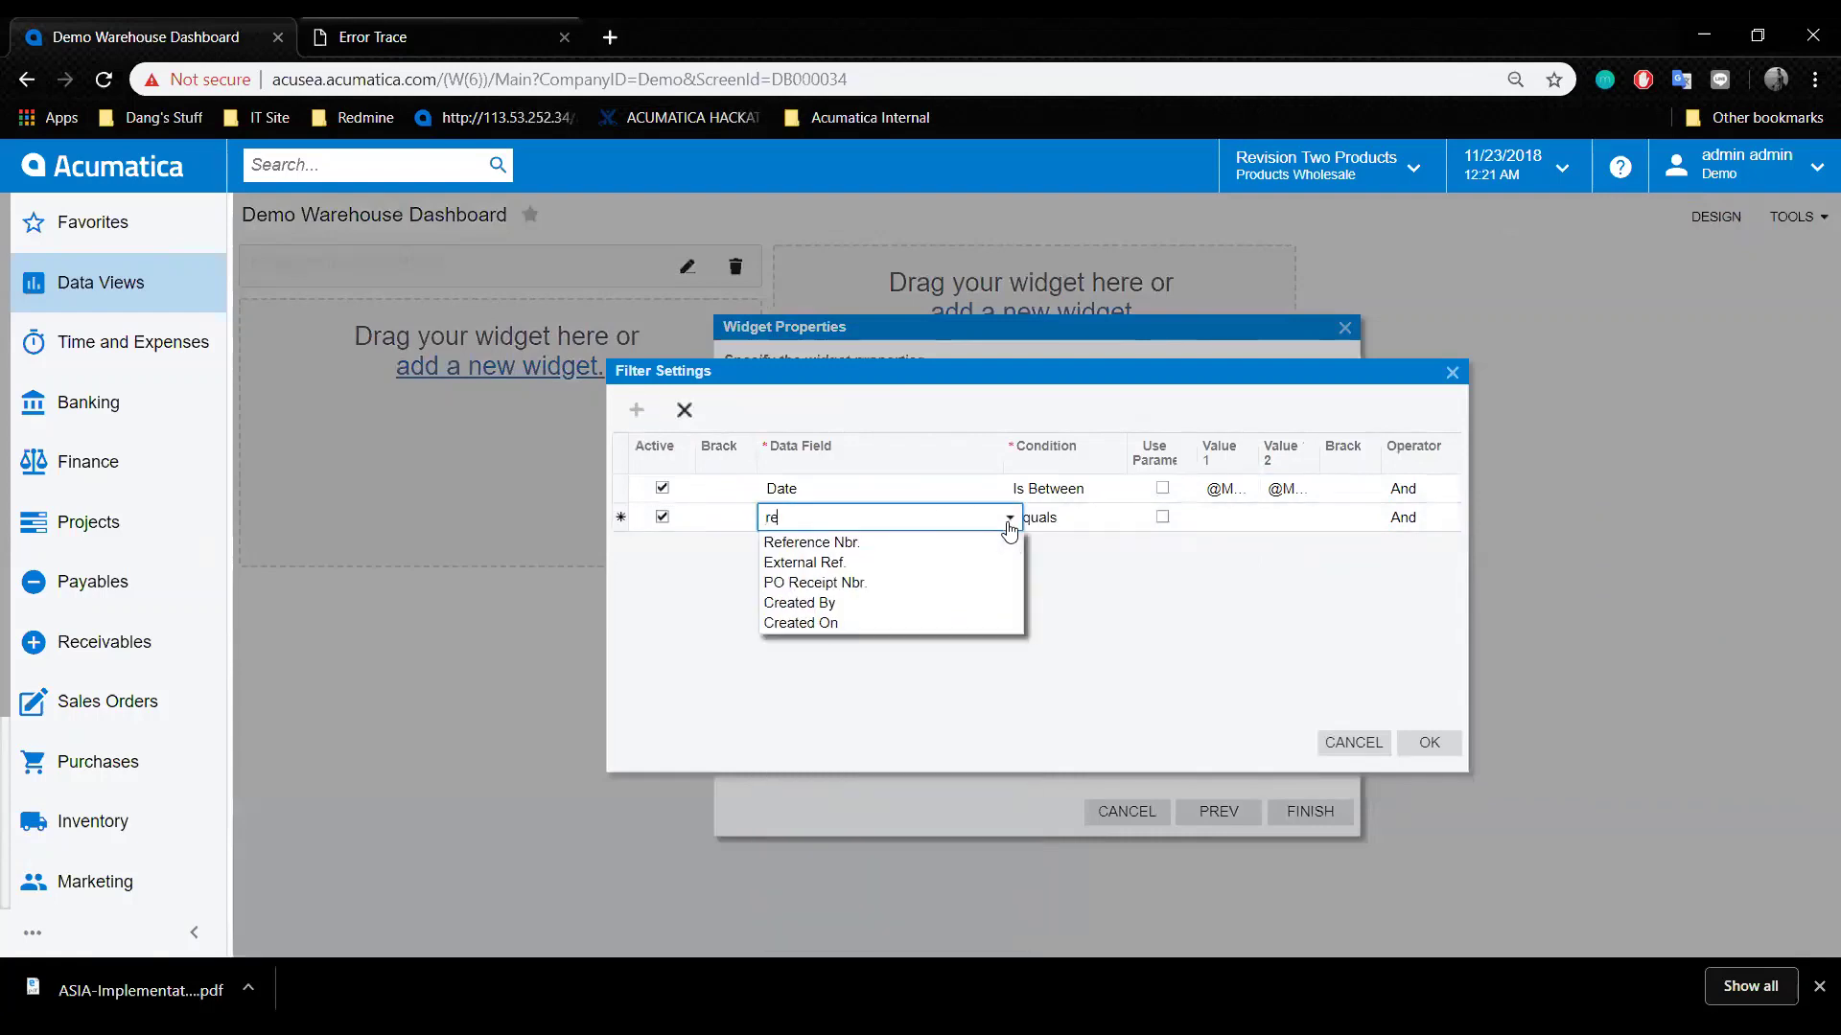
{"action": "key", "text": "BackSpace"}
{"action": "key", "text": "BackSpace"}
{"action": "type", "text": "stat"}
{"action": "key", "text": "Down"}
{"action": "key", "text": "Return"}
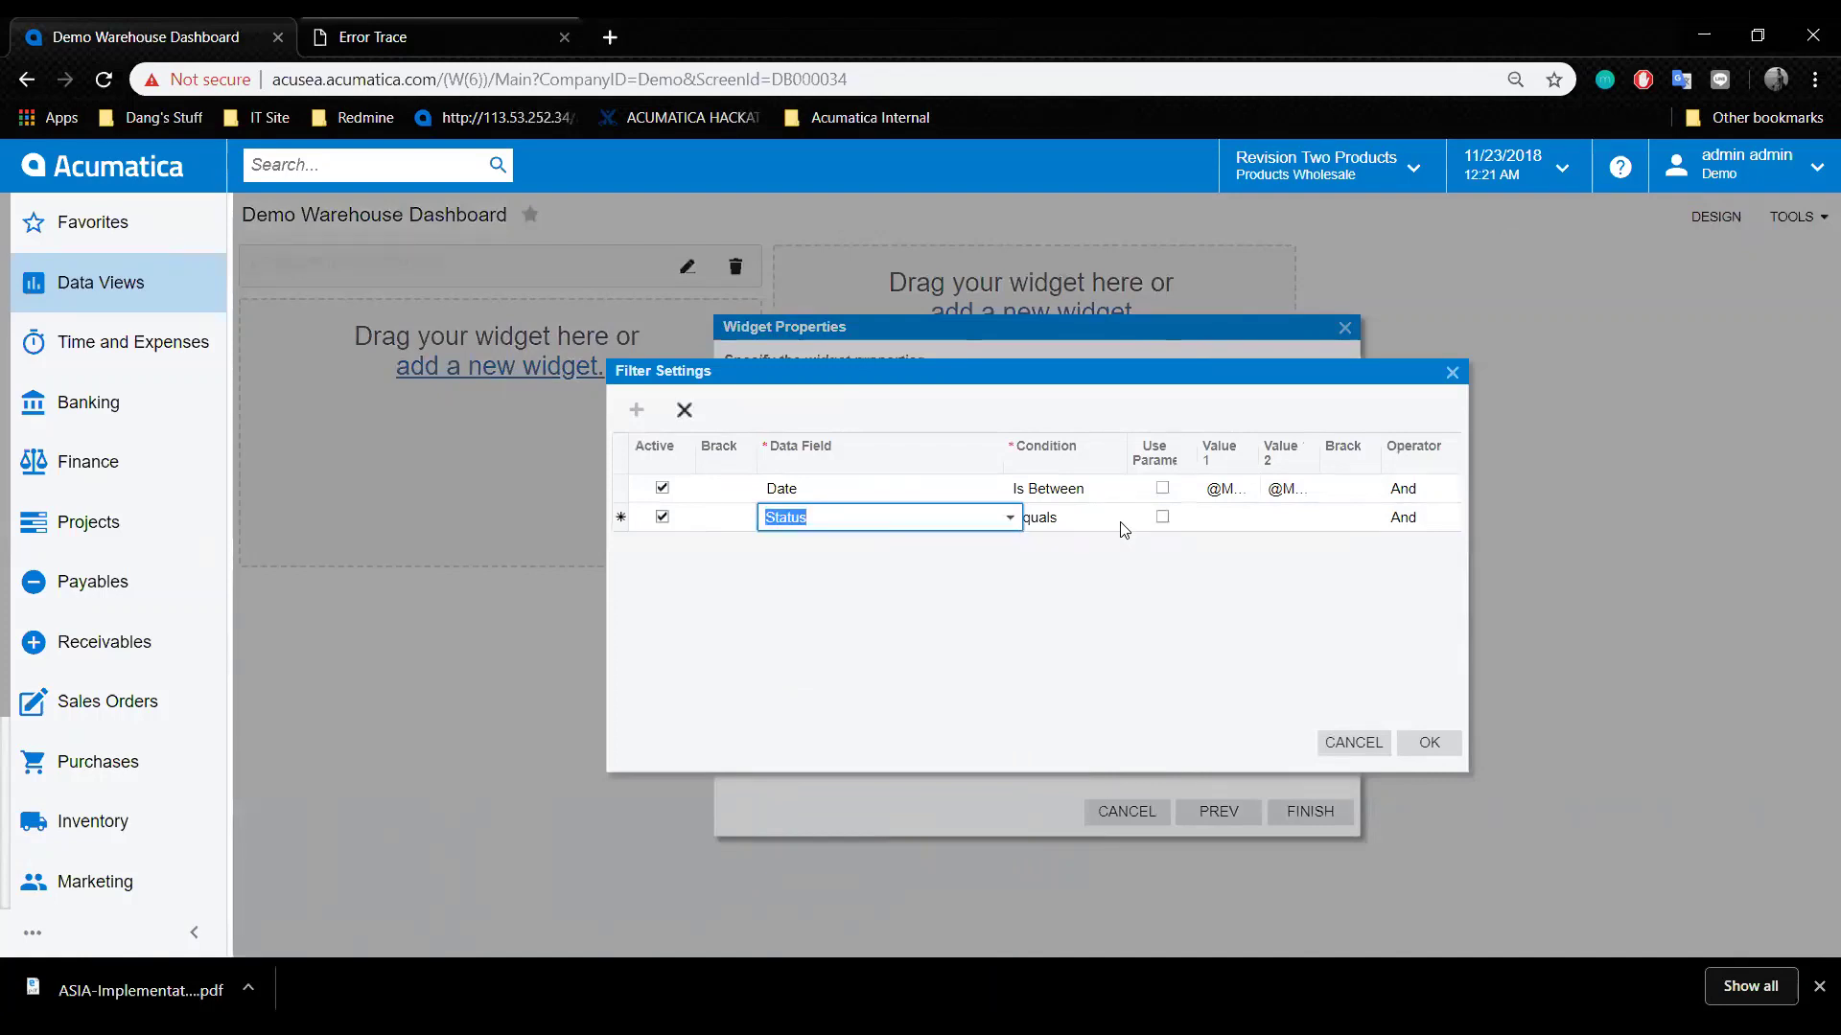
Set the Status filter's condition to Equals with the value Released, and apply the filter settings.
{"action": "left_click", "coordinate": [1124, 527]}
{"action": "left_click", "coordinate": [1126, 521]}
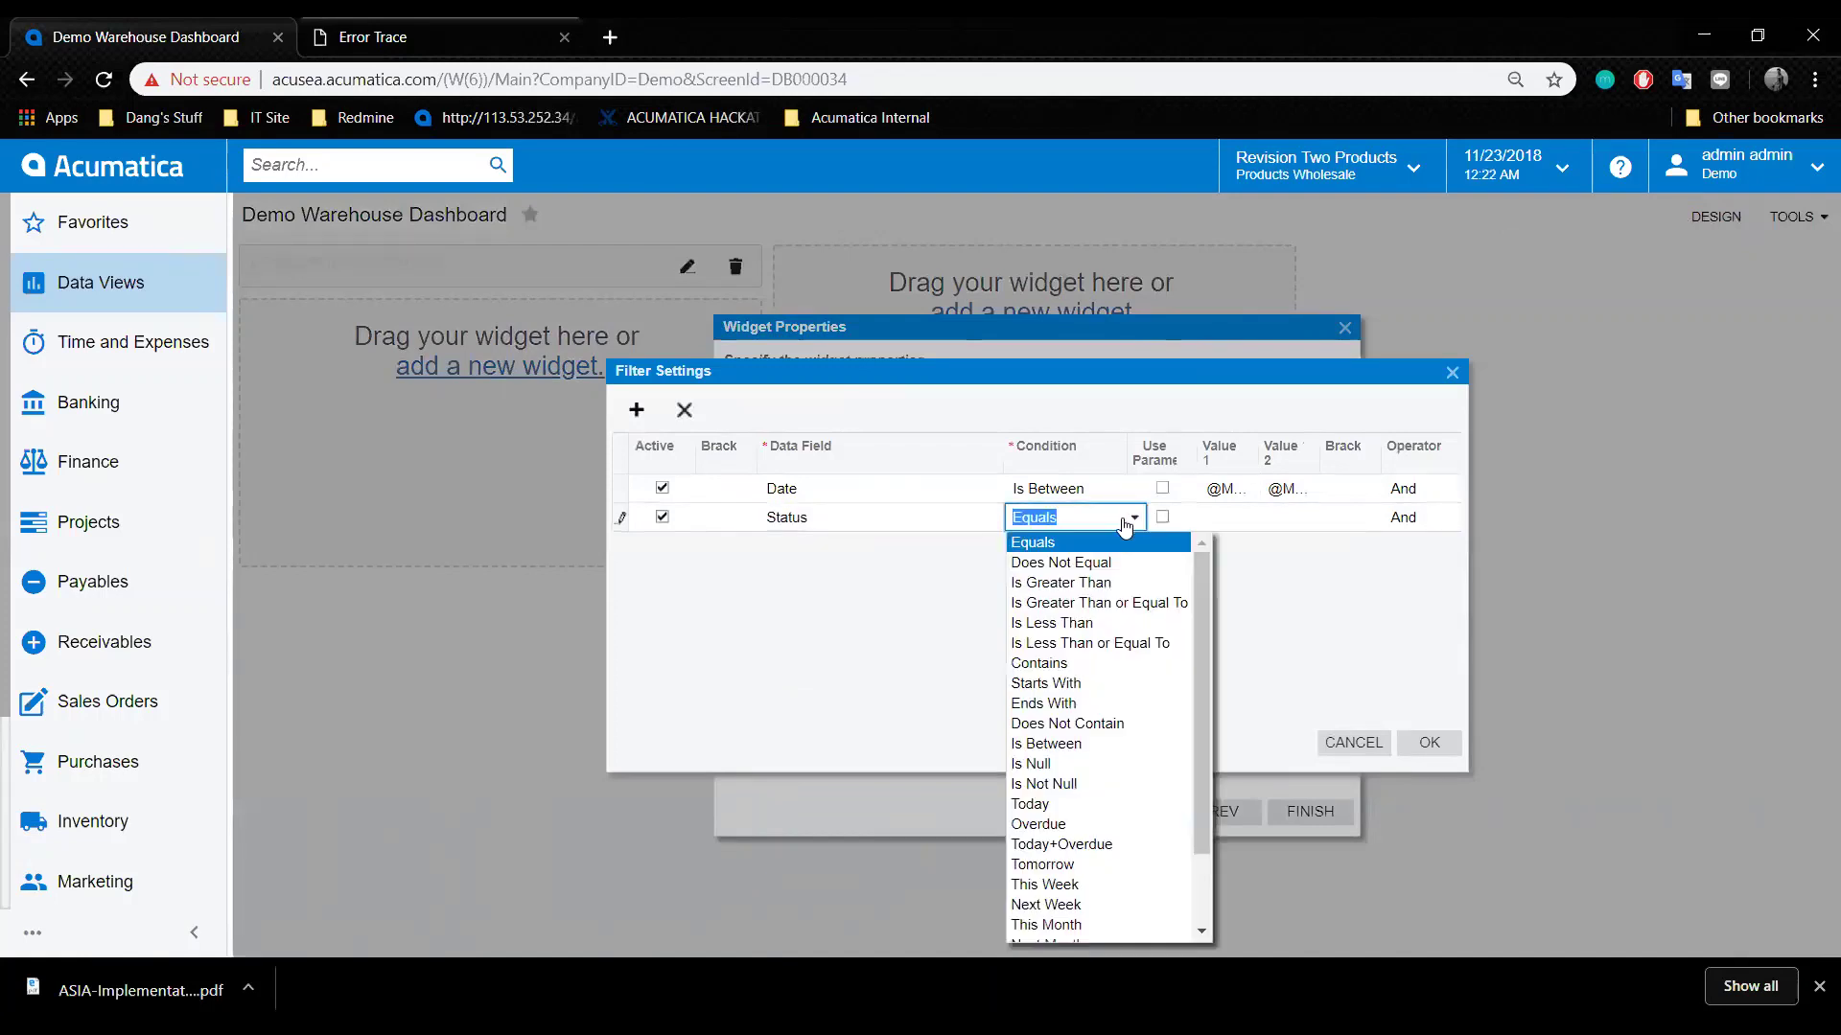
{"action": "left_click", "coordinate": [1089, 544]}
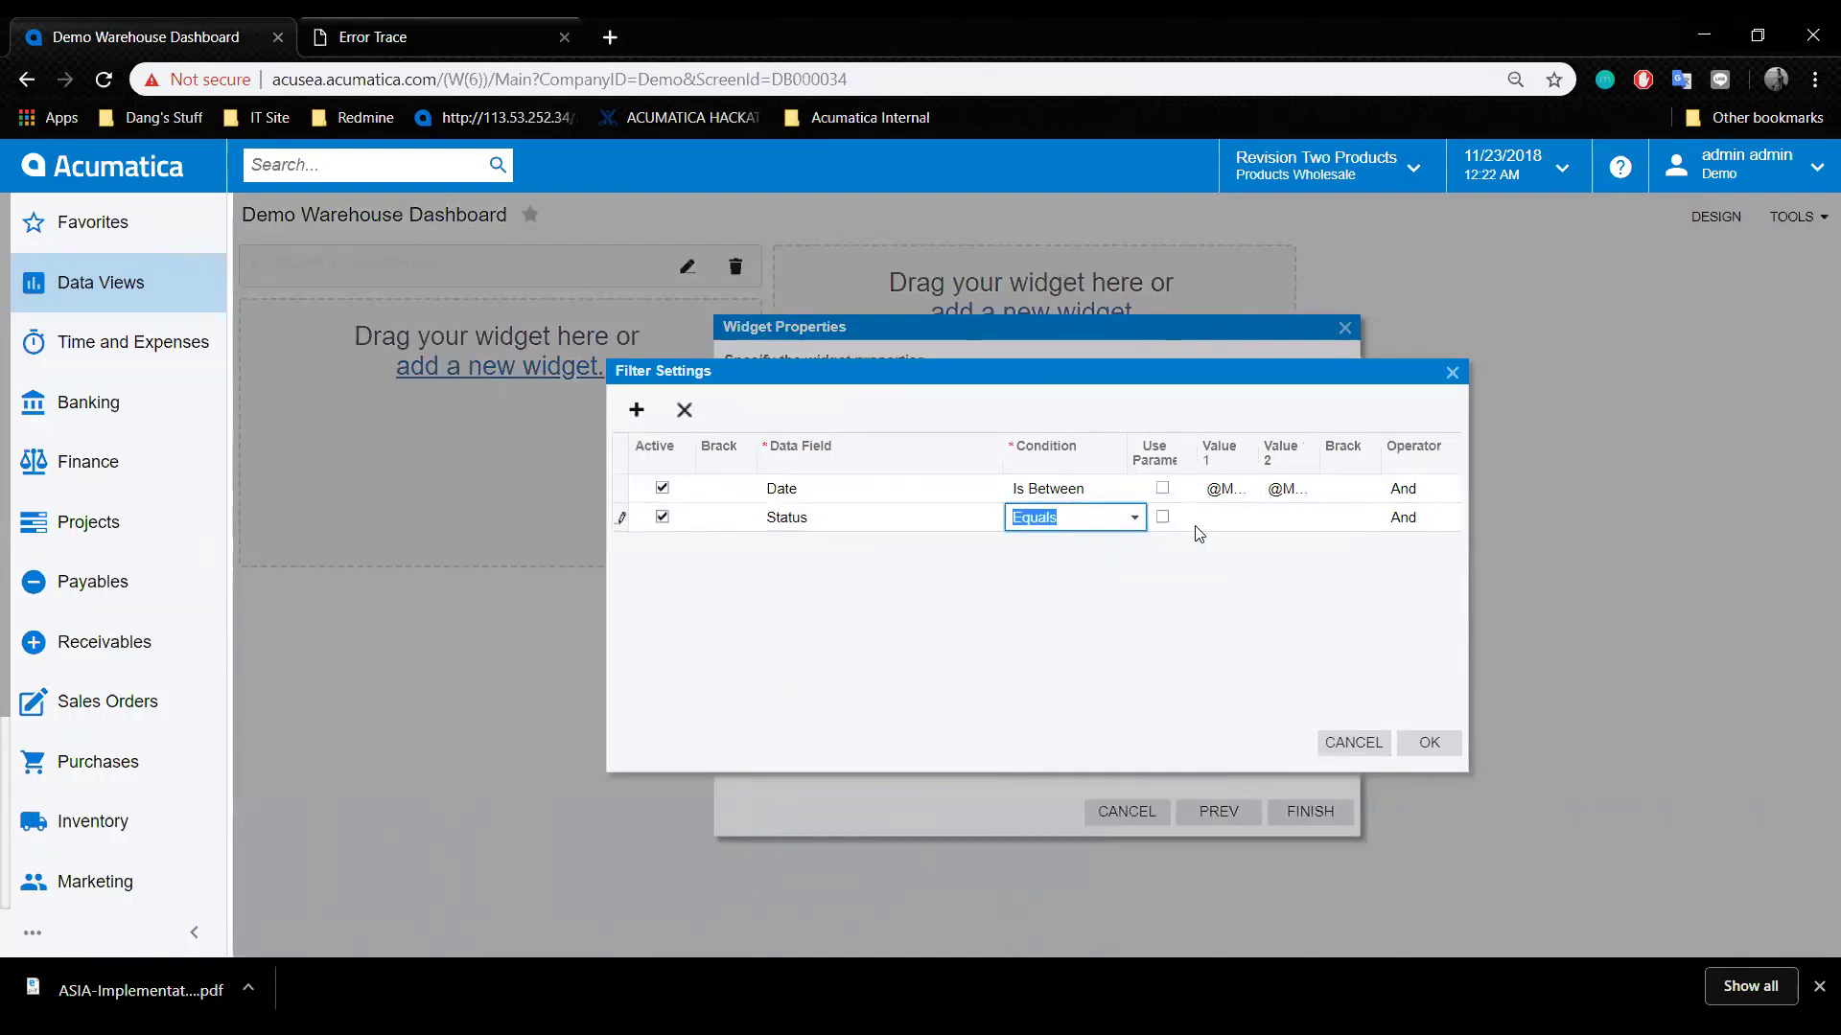
{"action": "left_click", "coordinate": [1229, 518]}
{"action": "left_click", "coordinate": [1263, 518]}
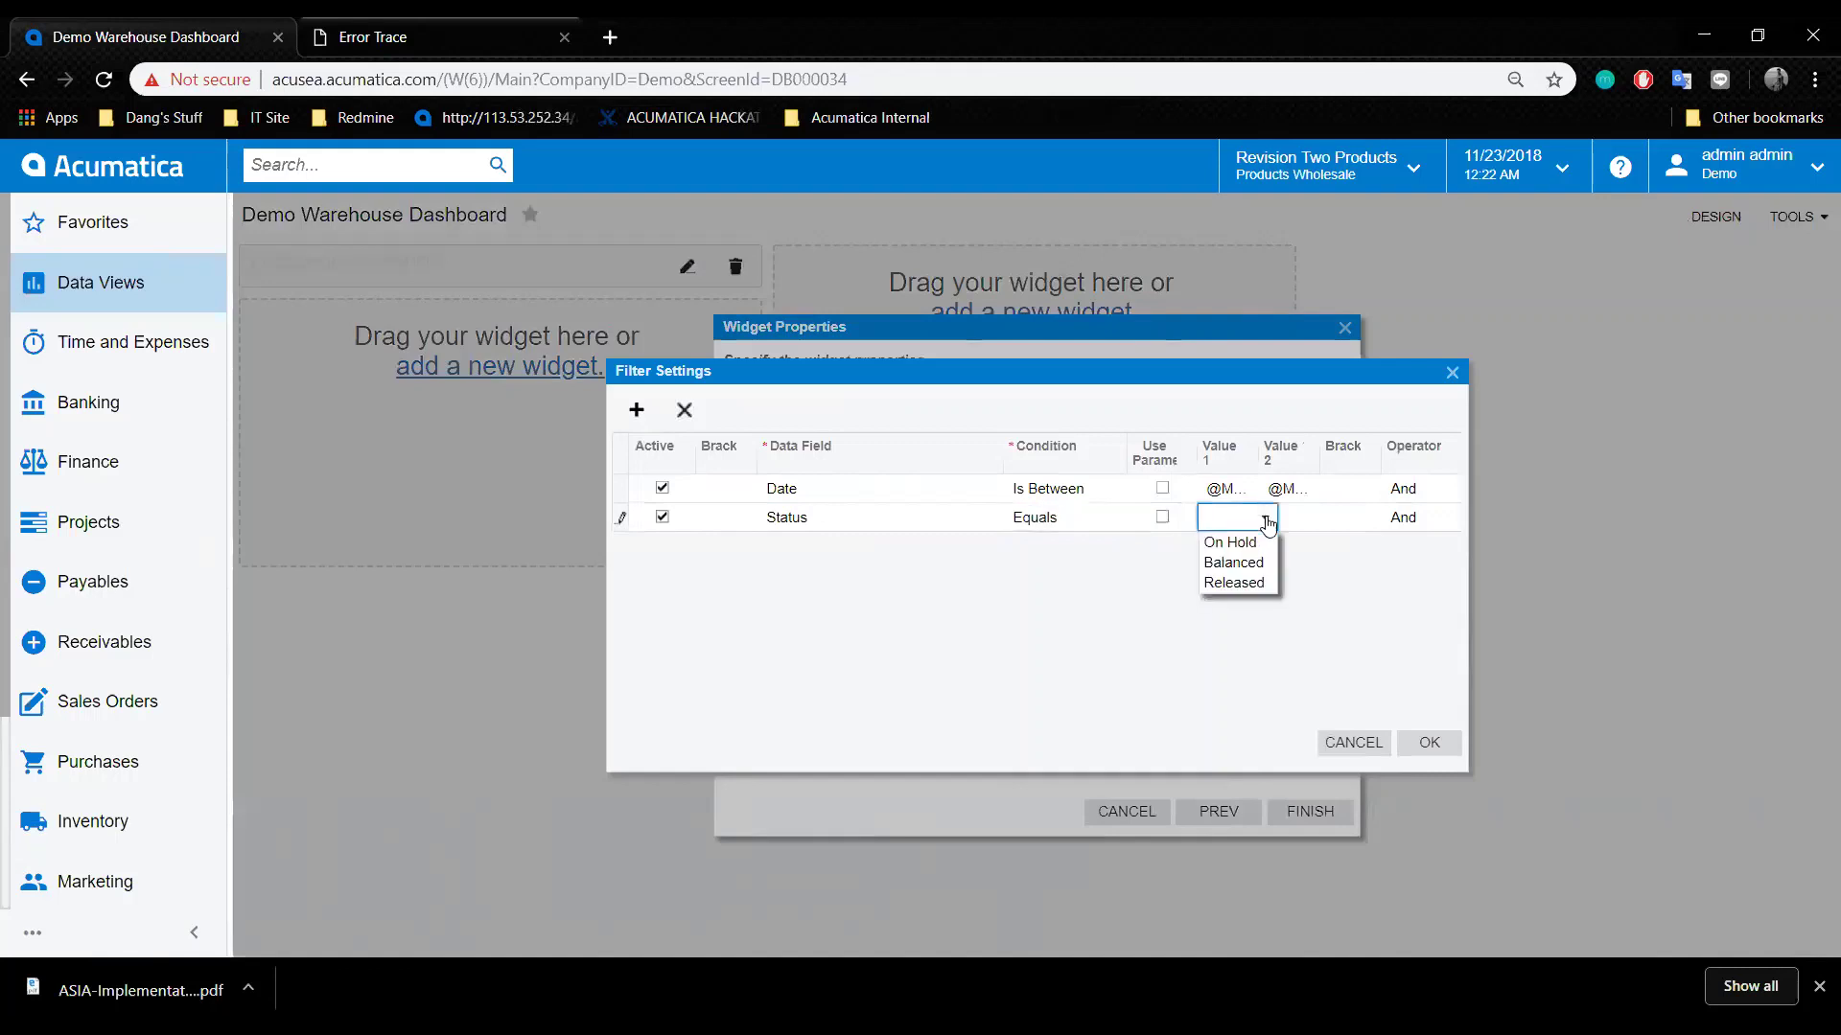
{"action": "left_click", "coordinate": [1250, 585]}
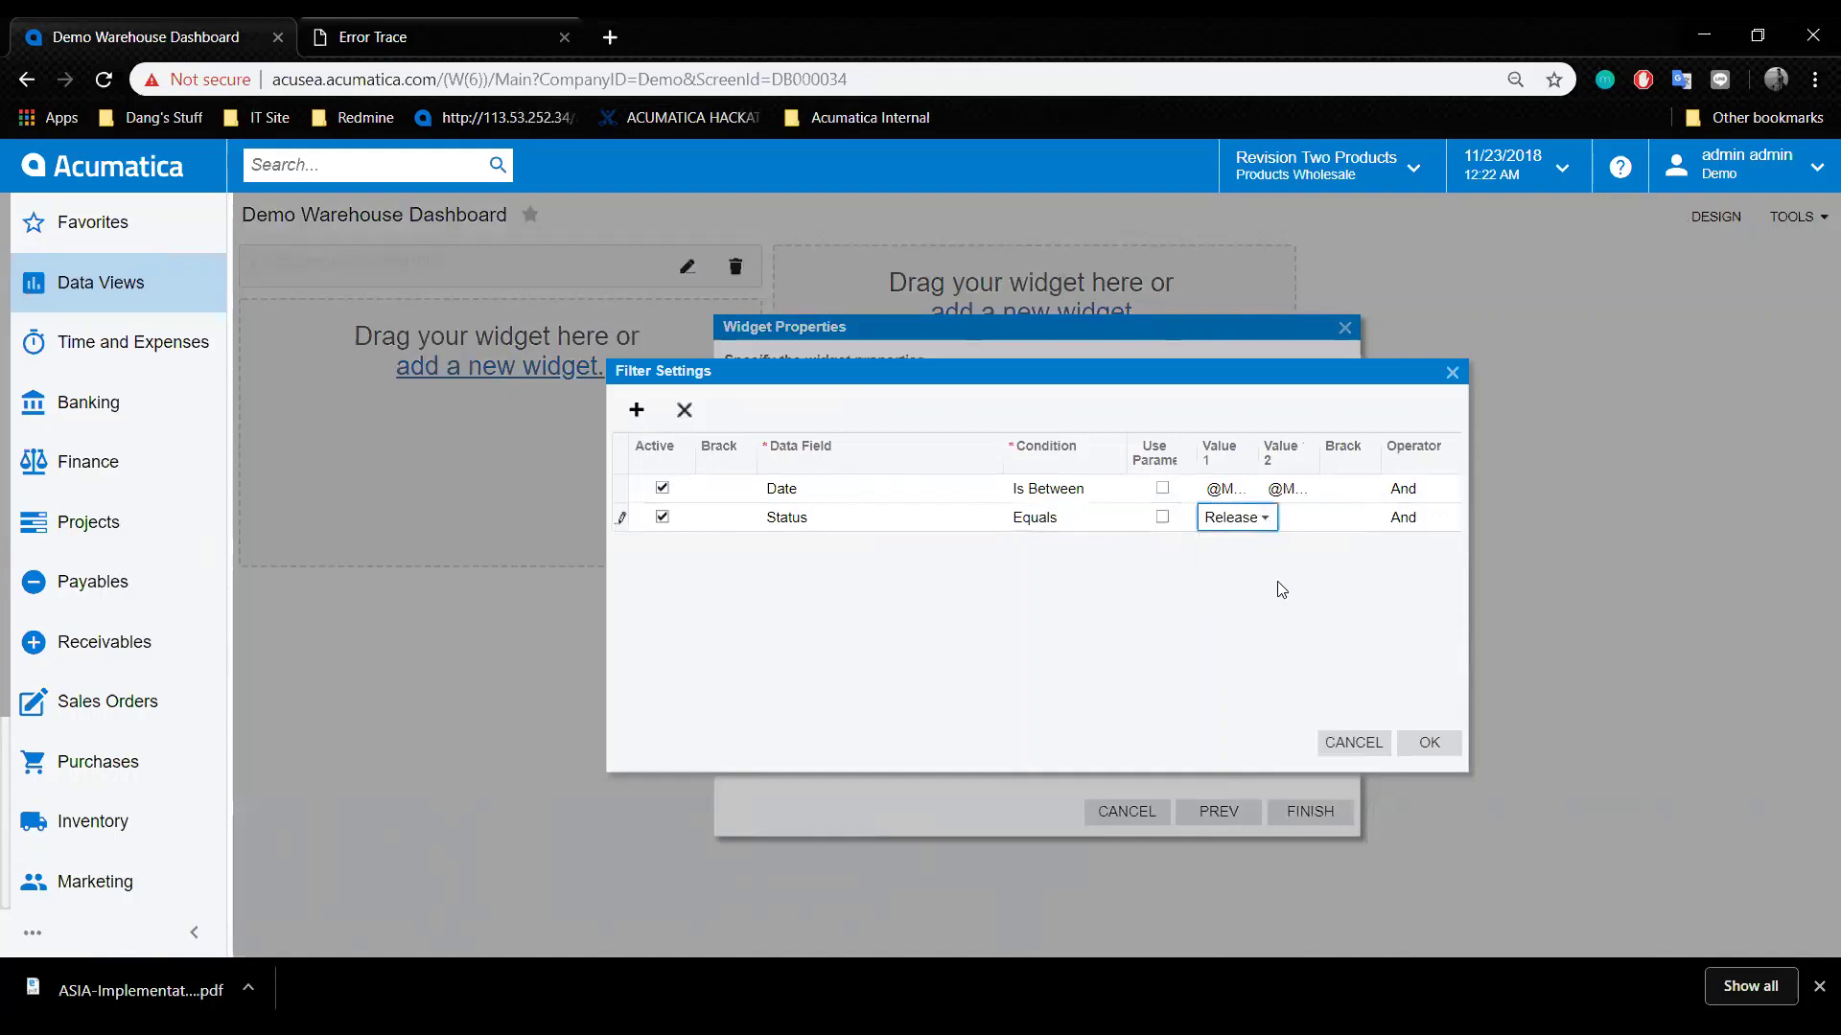
{"action": "left_click", "coordinate": [1282, 589]}
{"action": "left_click", "coordinate": [1428, 744]}
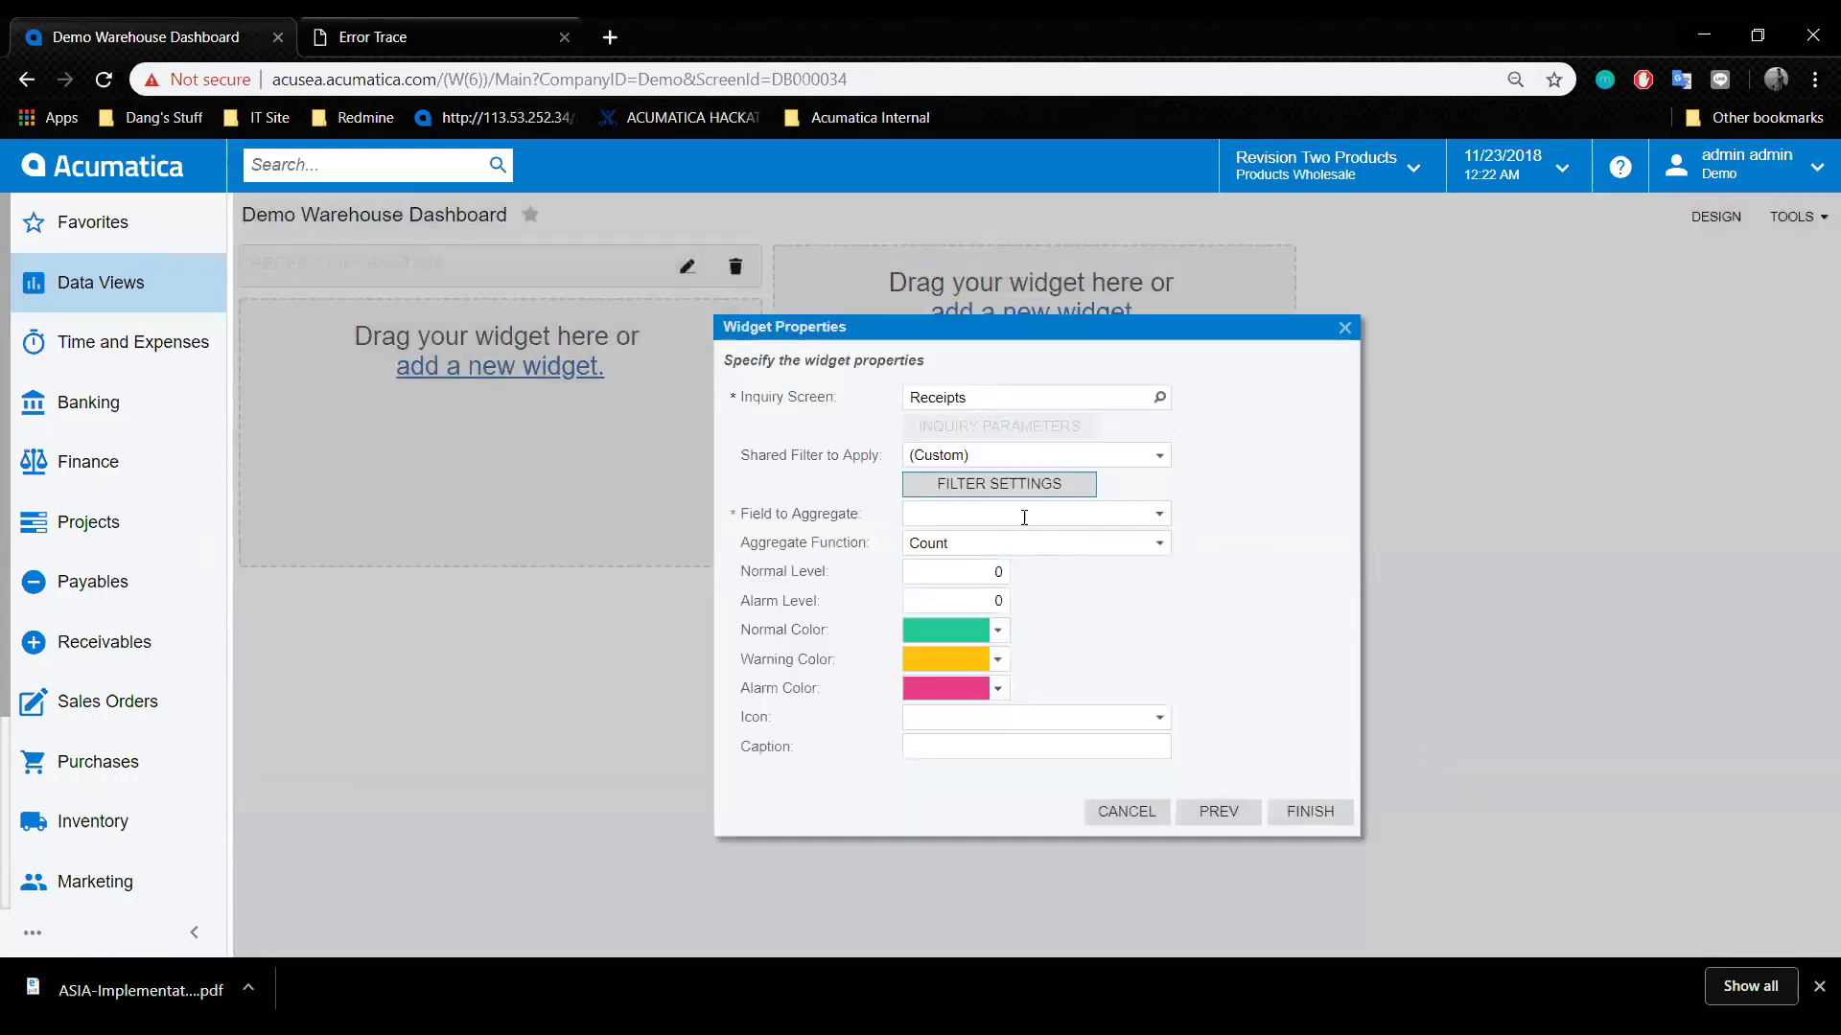
Set the scorecard to aggregate Reference Nbr. with a normal level of 100, and finish the widget.
{"action": "left_click", "coordinate": [1153, 522]}
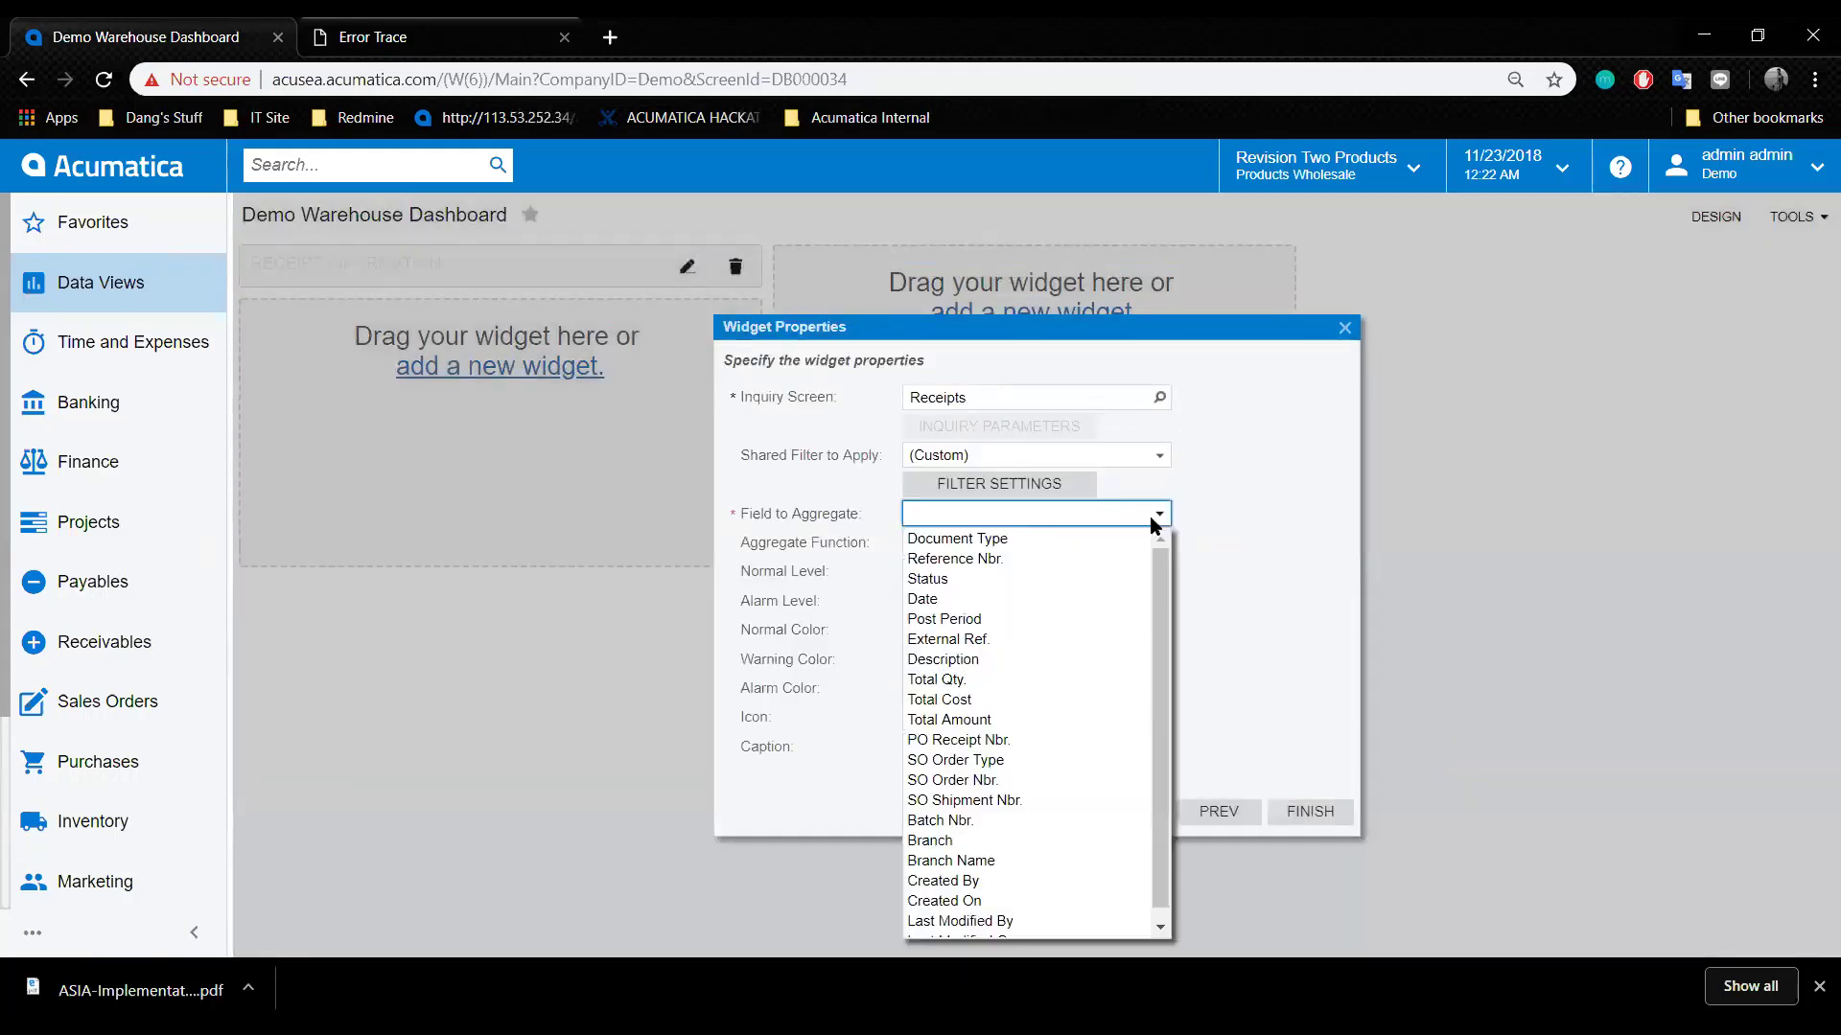
{"action": "left_click", "coordinate": [1017, 563]}
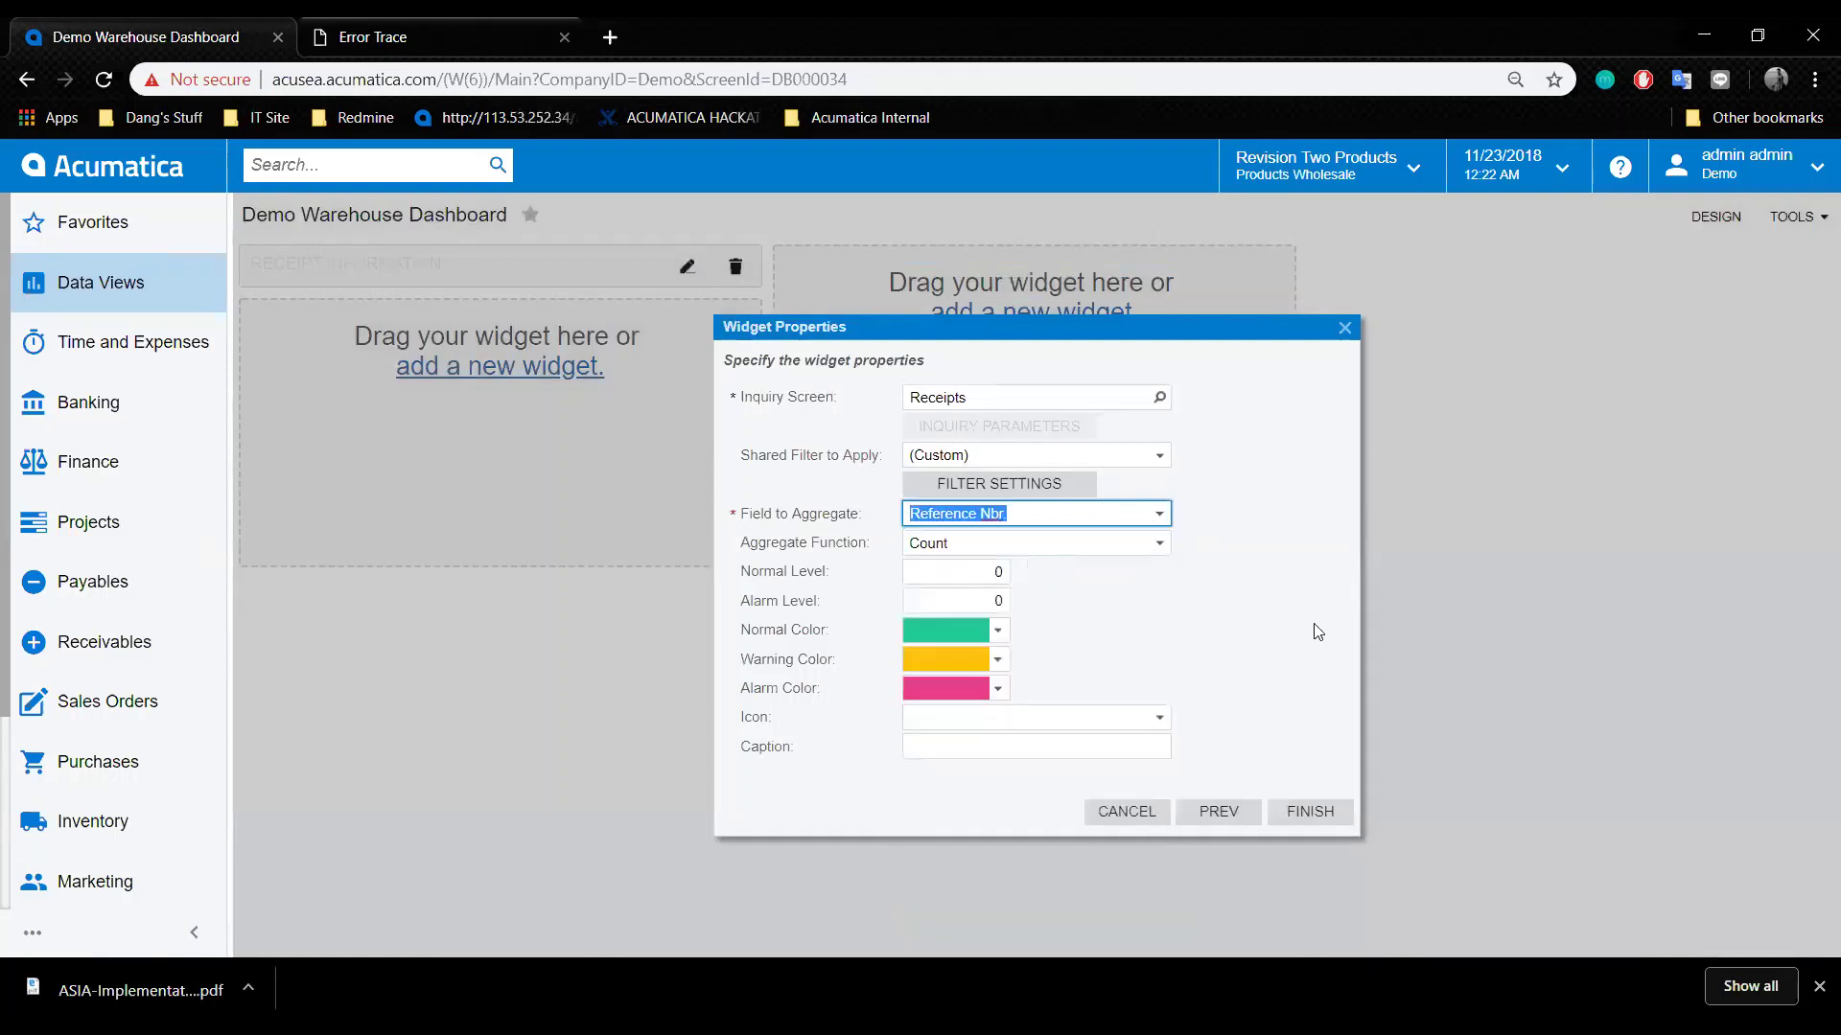
{"action": "left_click", "coordinate": [993, 573]}
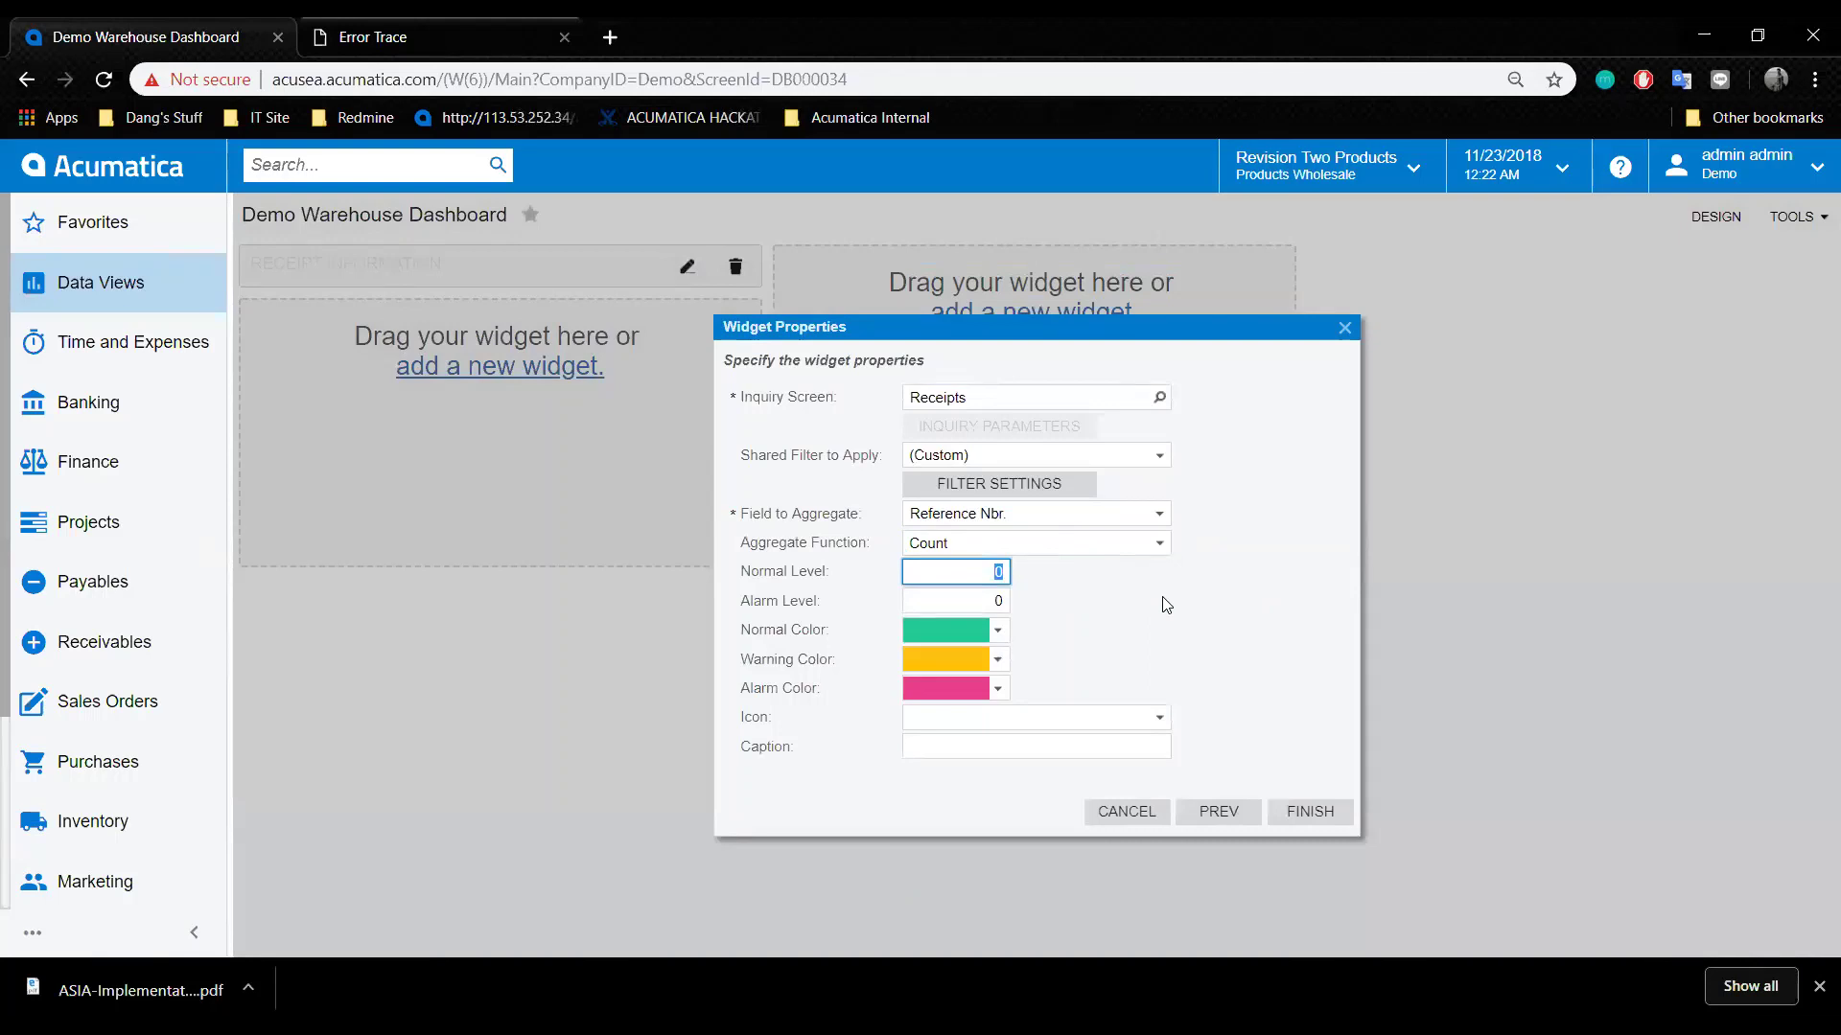
{"action": "type", "text": "100"}
{"action": "left_click", "coordinate": [1165, 604]}
{"action": "left_click", "coordinate": [977, 599]}
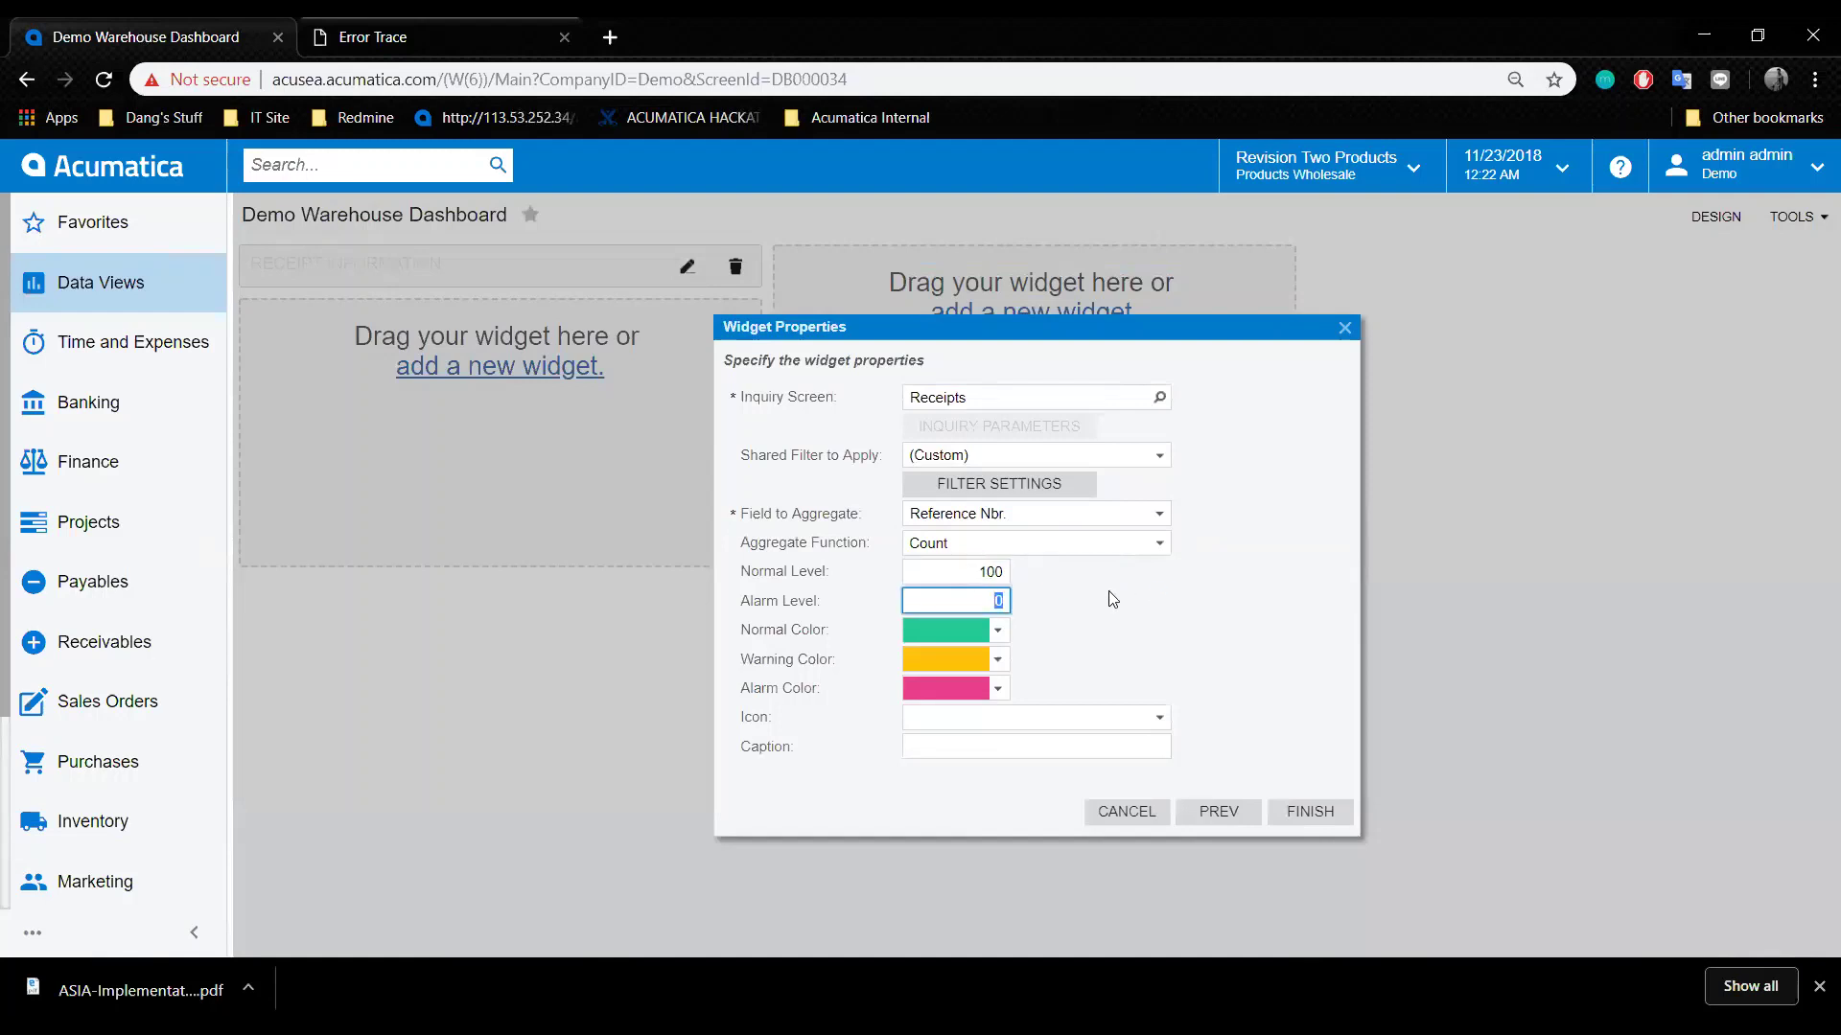
{"action": "left_click", "coordinate": [1251, 599]}
{"action": "left_click", "coordinate": [1306, 810]}
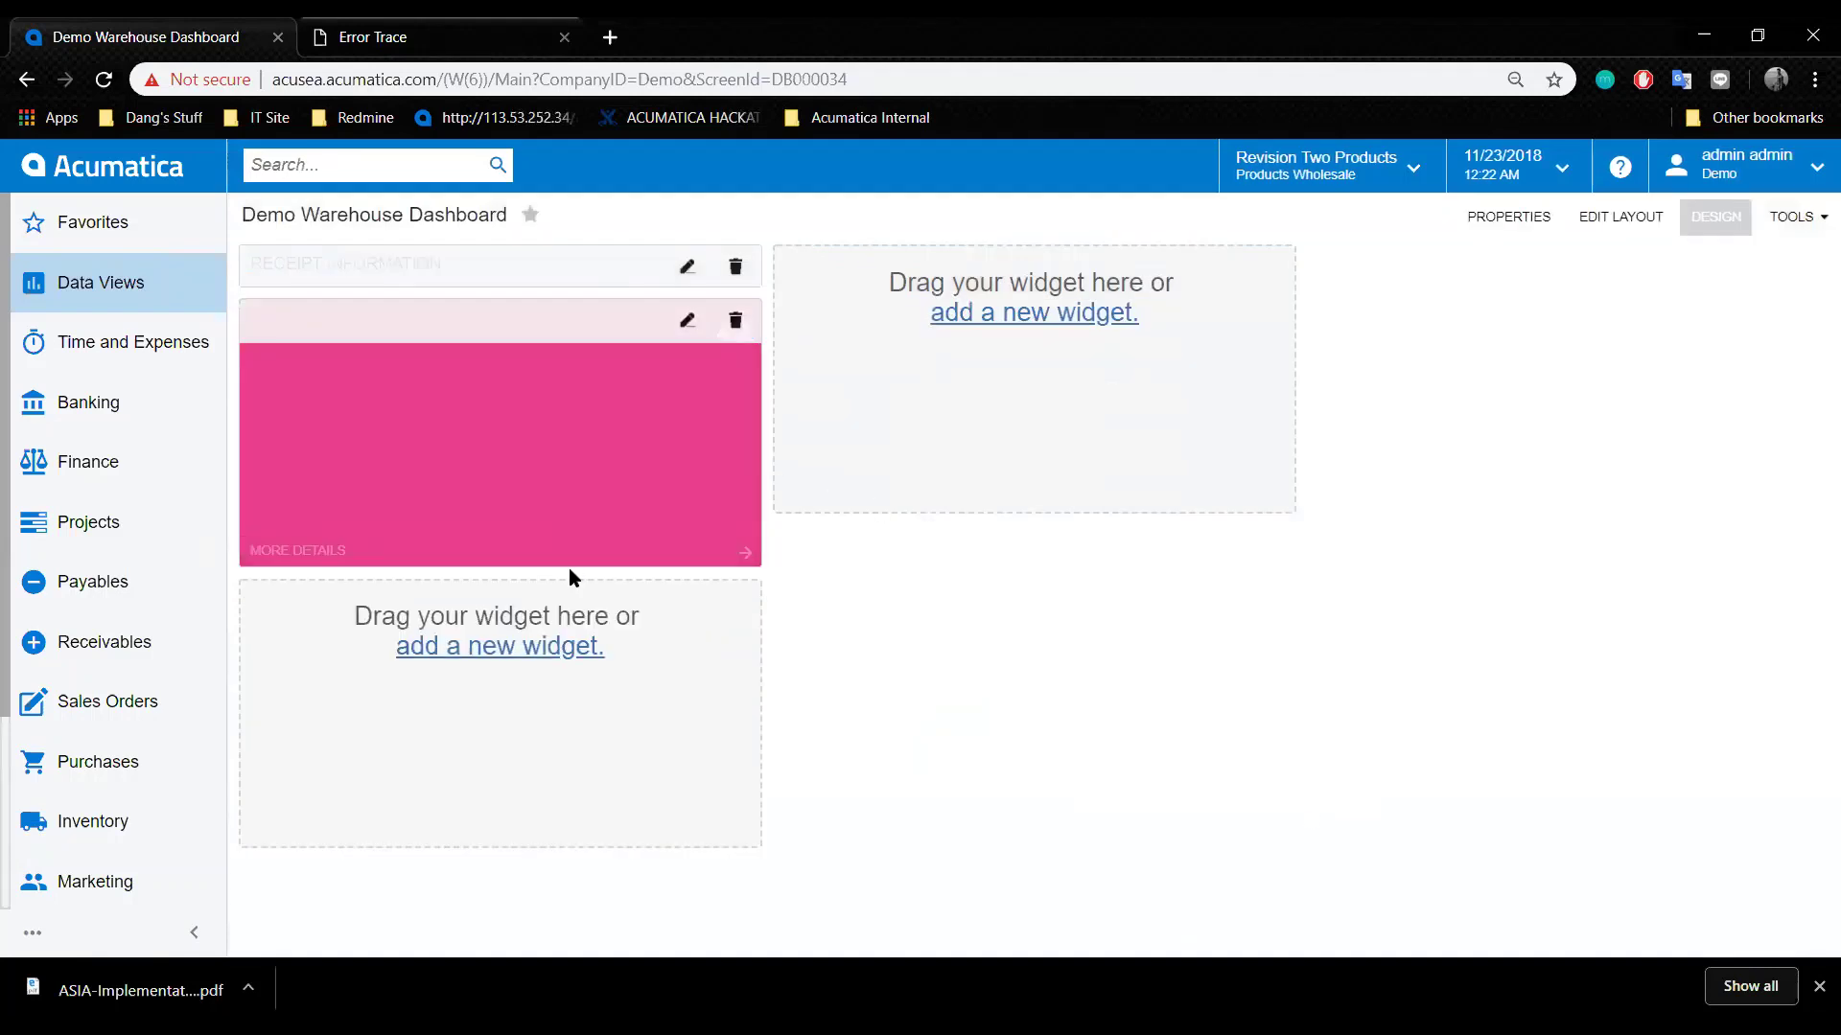
Resize the scorecard widget to about half its height and half the column's width.
{"action": "left_click_drag", "start_coordinate": [569, 576], "coordinate": [577, 474]}
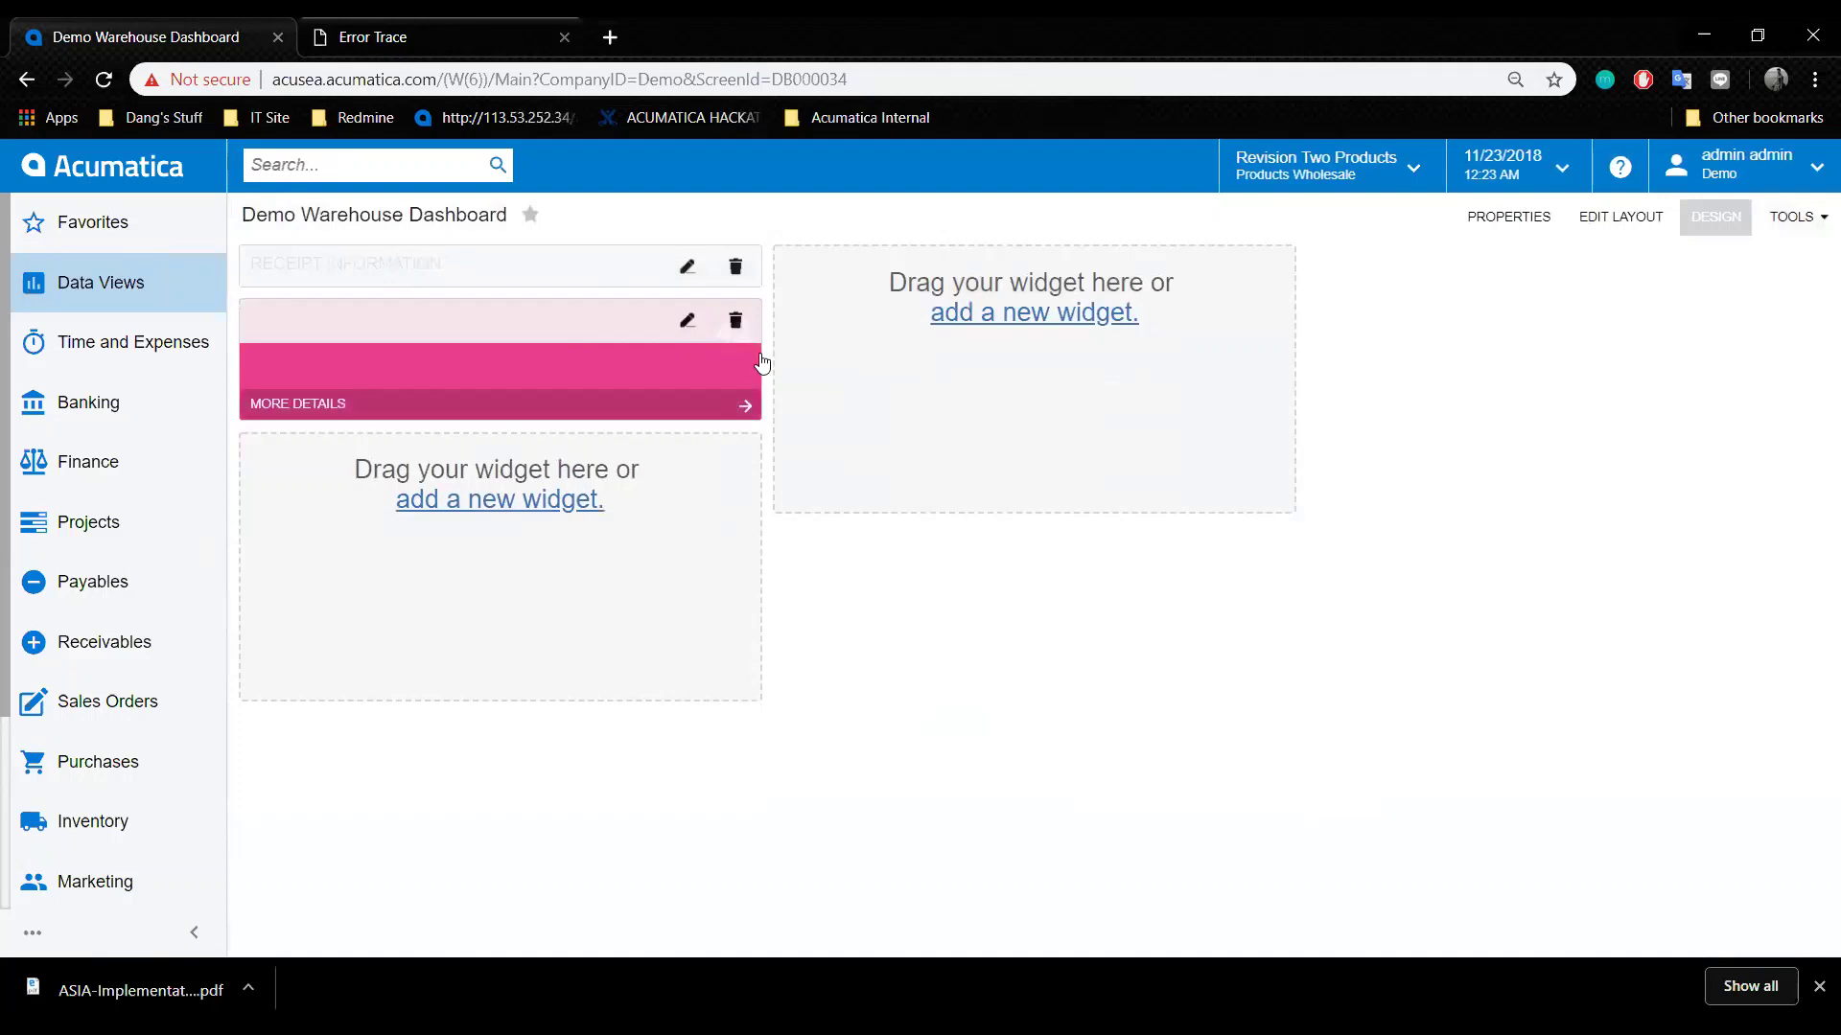
{"action": "left_click_drag", "start_coordinate": [638, 349], "coordinate": [489, 349]}
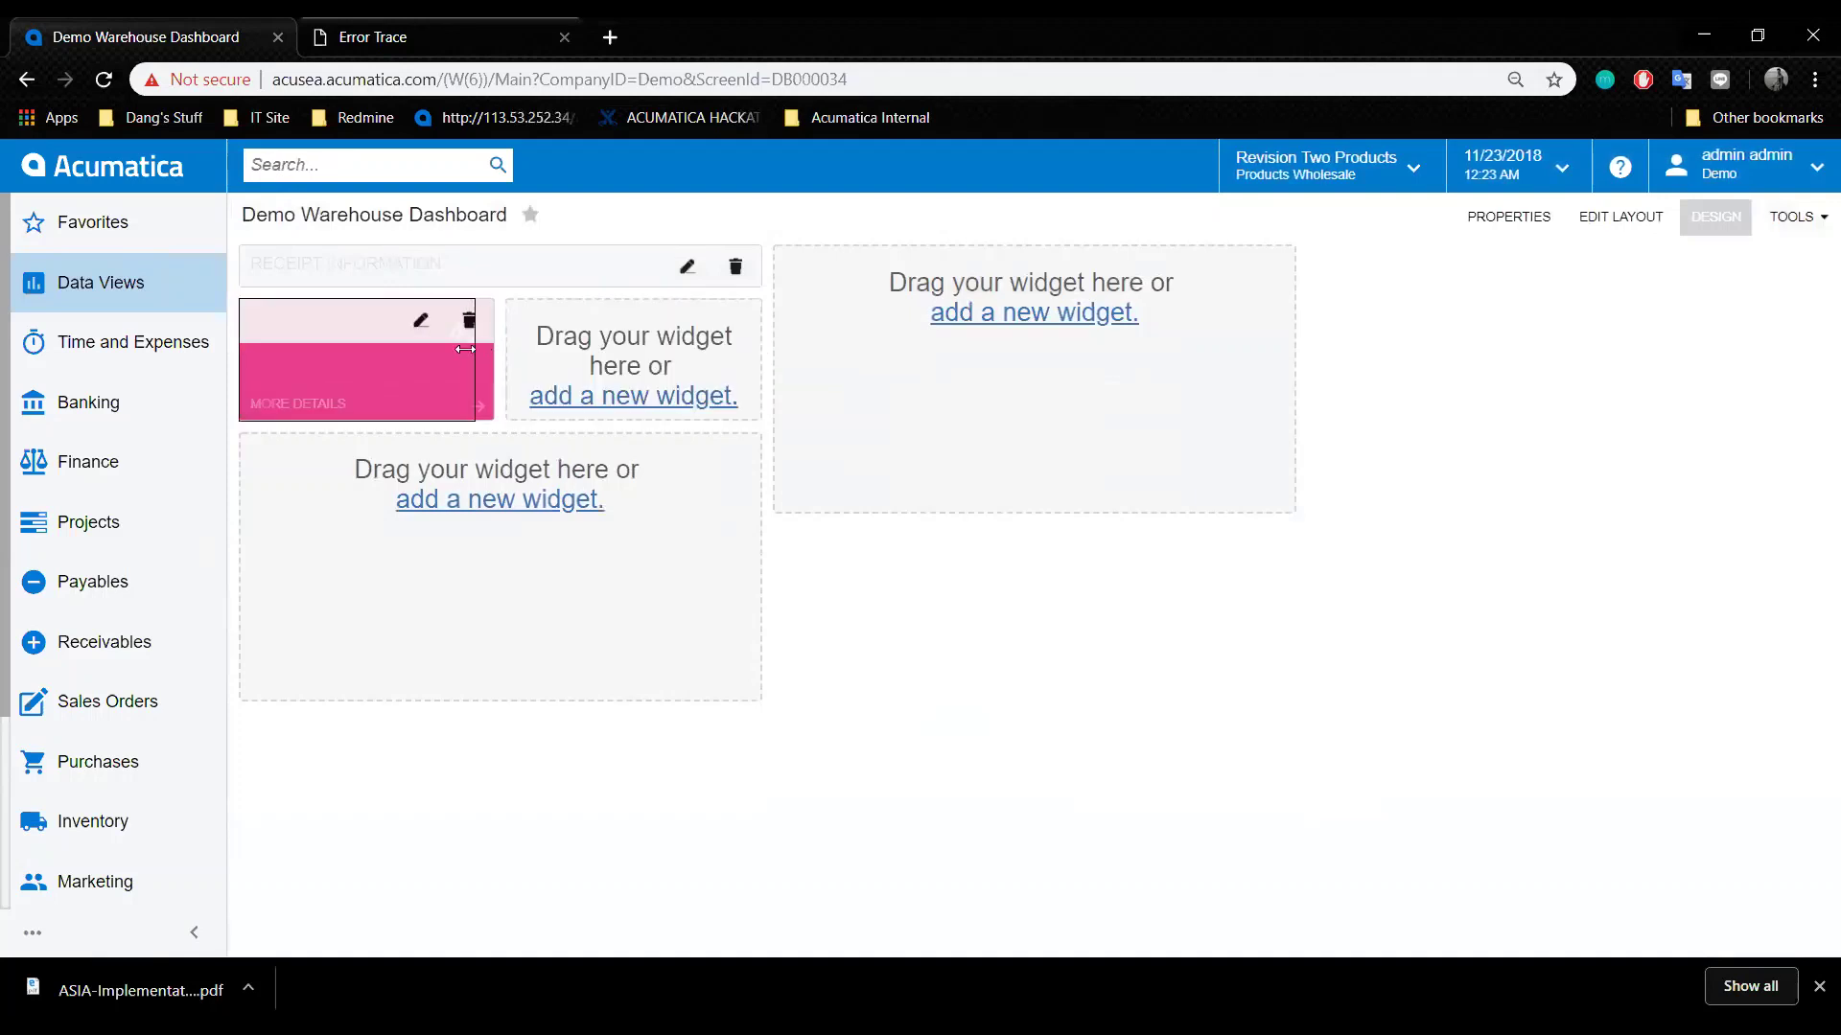
Start adding another Scorecard KPI widget in the empty slot beside the first scorecard and go to its properties.
{"action": "left_click", "coordinate": [663, 397]}
{"action": "left_click", "coordinate": [928, 449]}
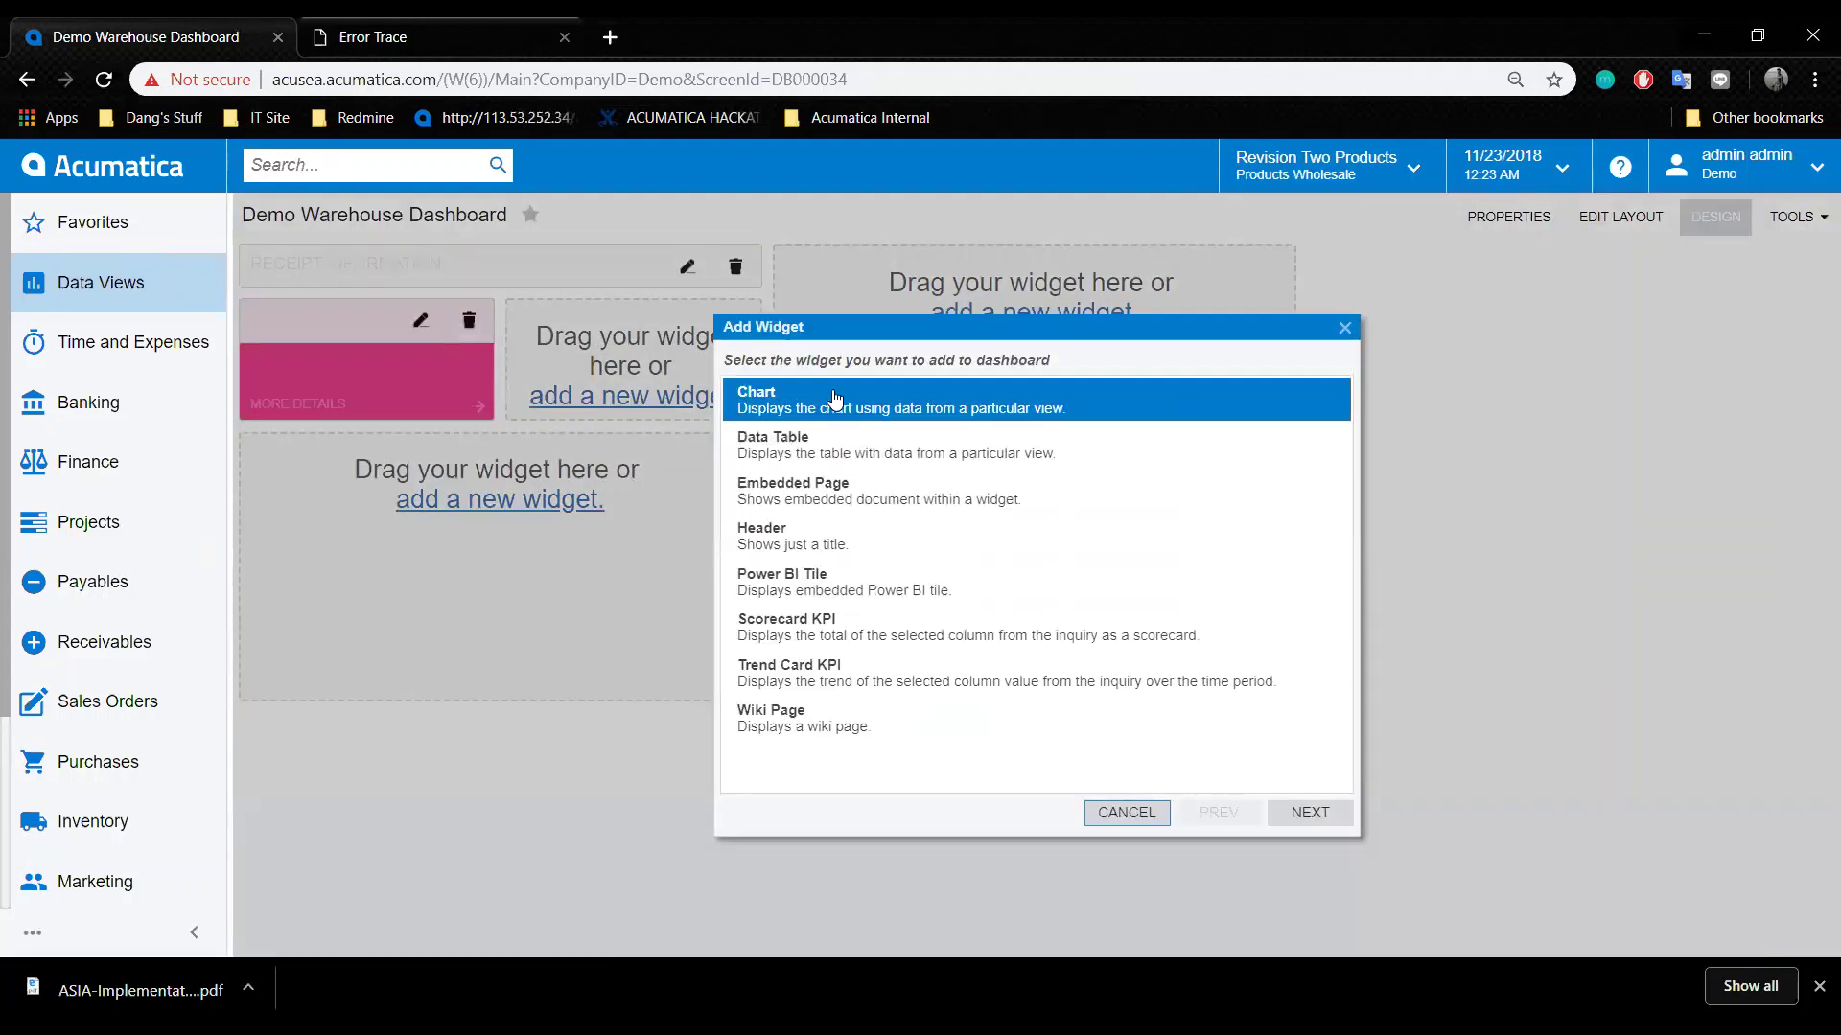
{"action": "left_click", "coordinate": [868, 631]}
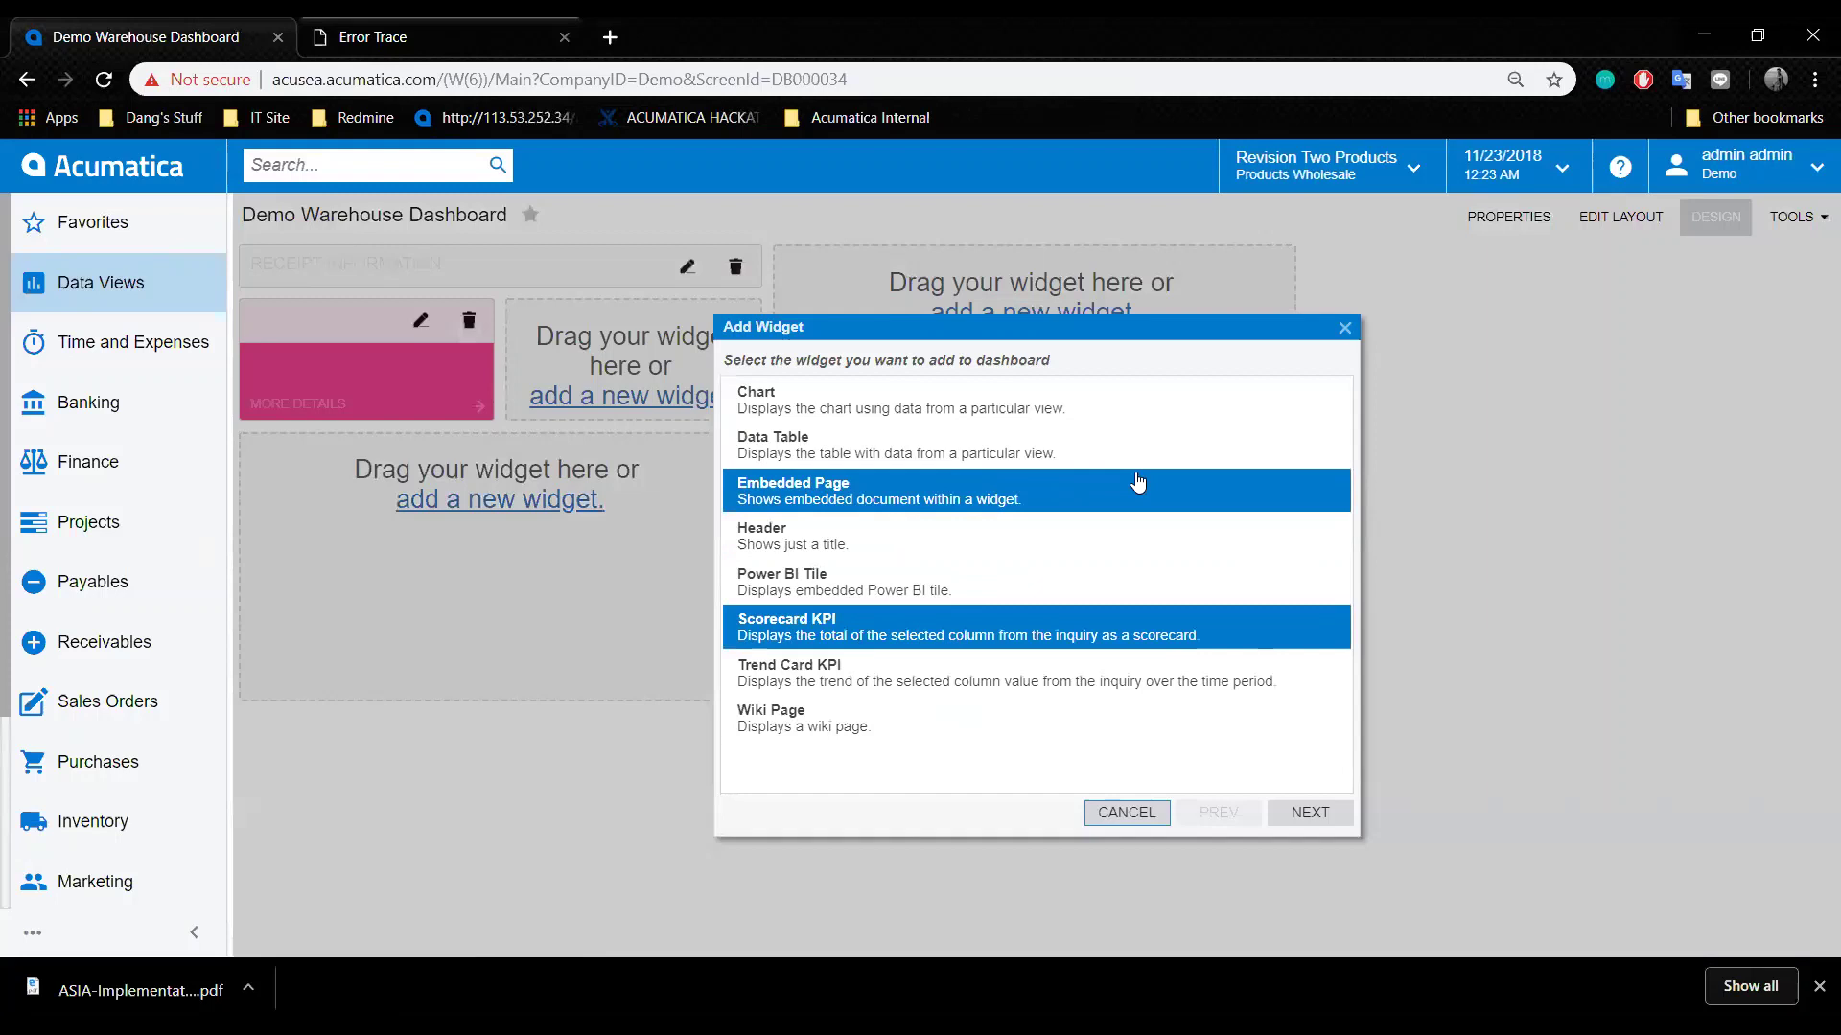
{"action": "left_click", "coordinate": [1346, 815]}
Set the second scorecard's inquiry screen to Receipts from the lists under the Hidden folder.
{"action": "left_click", "coordinate": [1156, 396]}
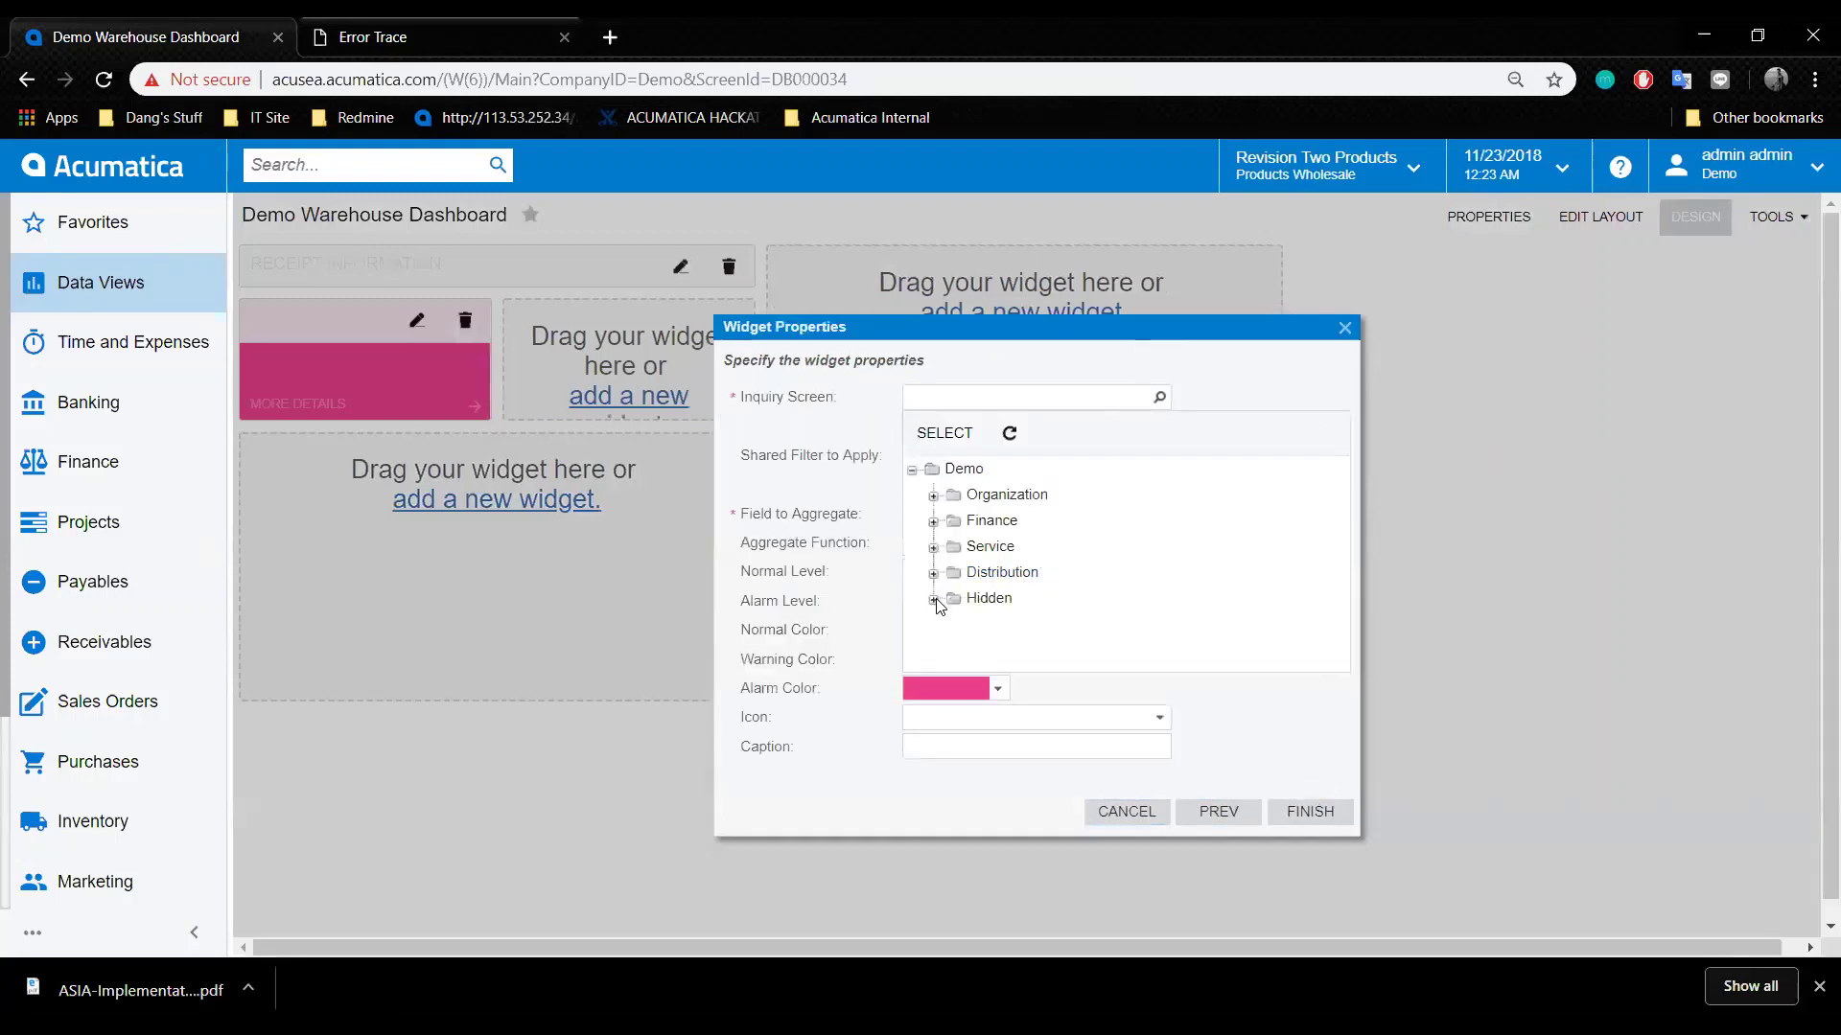
{"action": "left_click", "coordinate": [934, 599]}
{"action": "left_click", "coordinate": [956, 652]}
{"action": "scroll", "coordinate": [1318, 623], "scroll_direction": "down", "scroll_amount": 3}
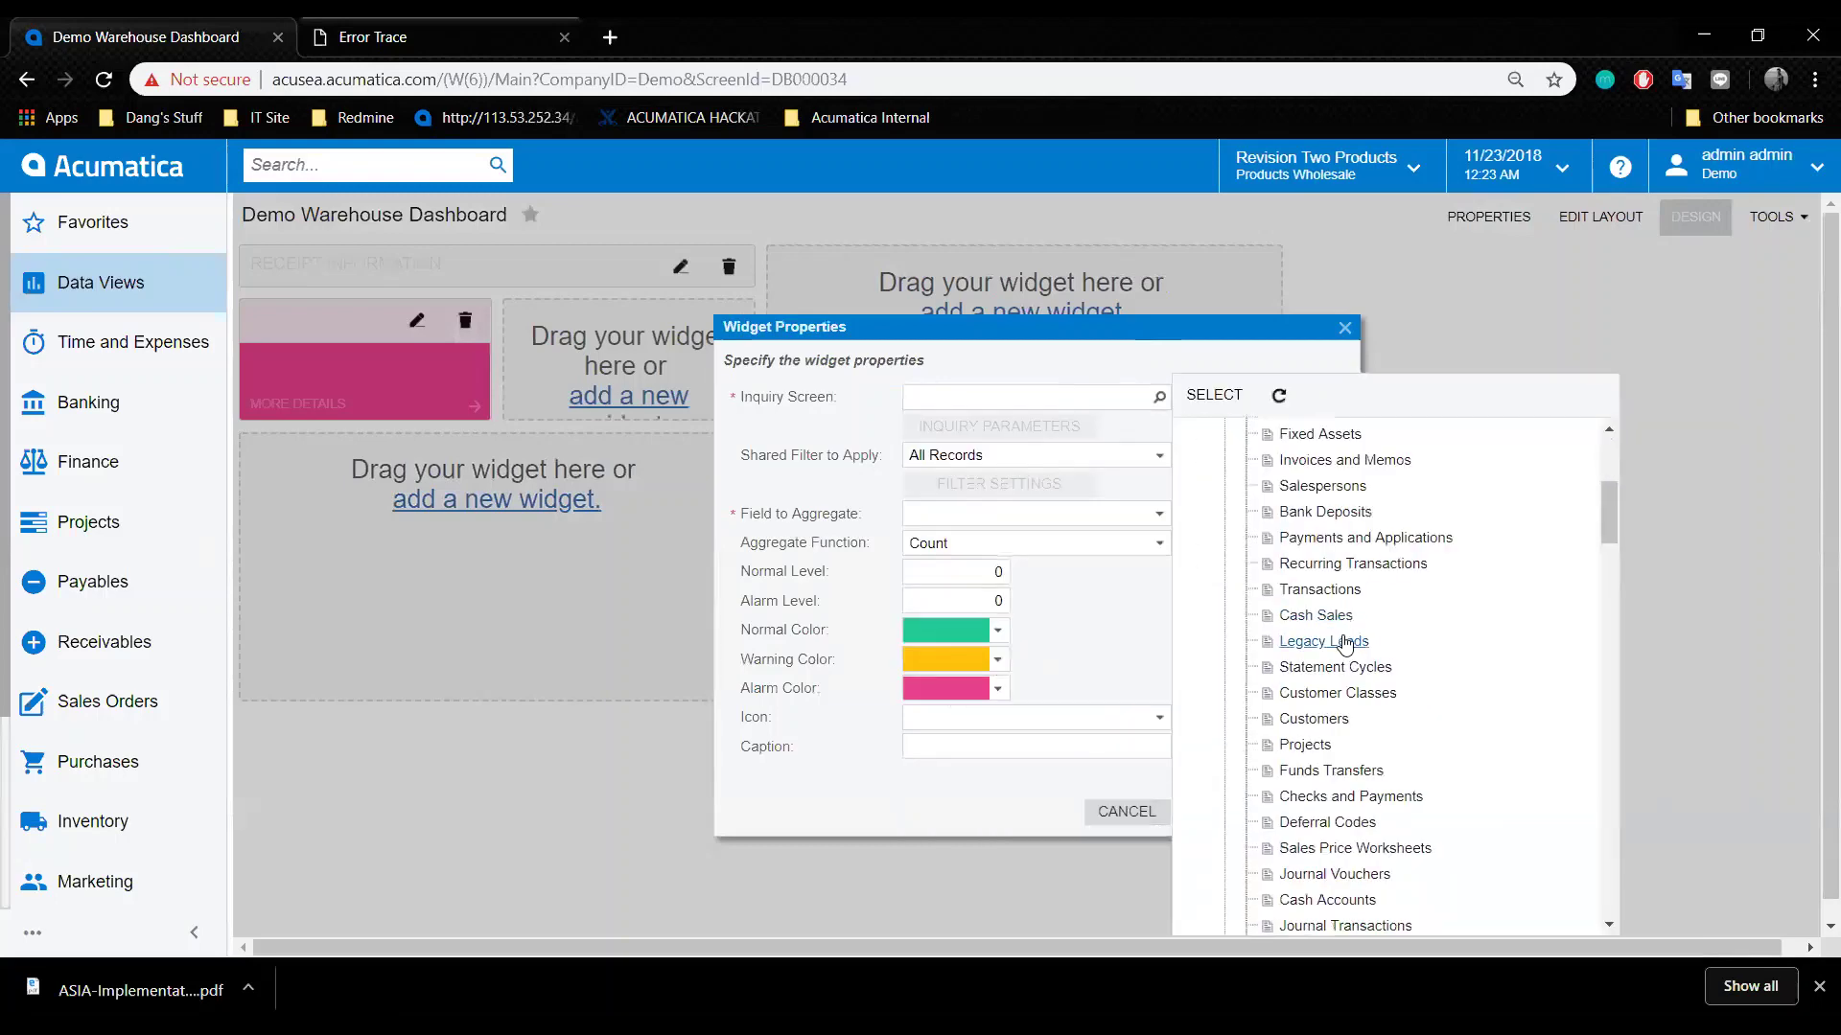
{"action": "scroll", "coordinate": [1327, 748], "scroll_direction": "up", "scroll_amount": 3}
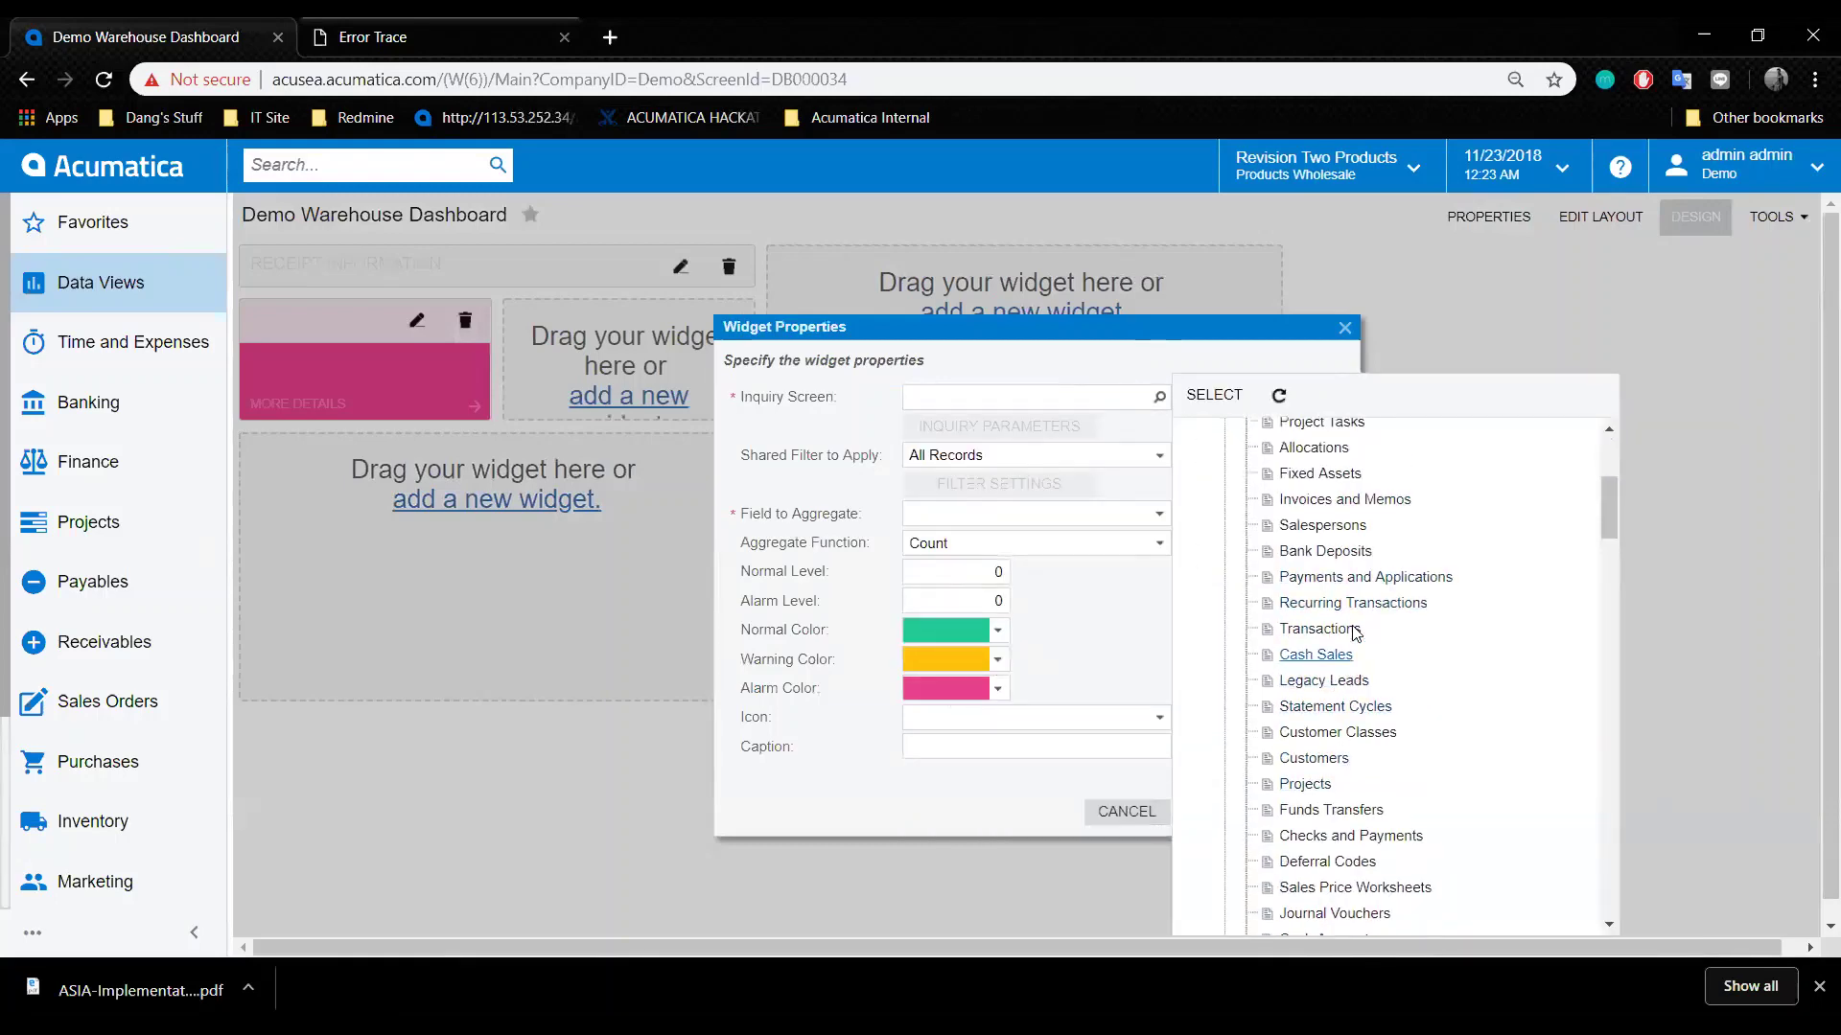
{"action": "scroll", "coordinate": [1342, 690], "scroll_direction": "down", "scroll_amount": 6}
{"action": "scroll", "coordinate": [1371, 757], "scroll_direction": "down", "scroll_amount": 5}
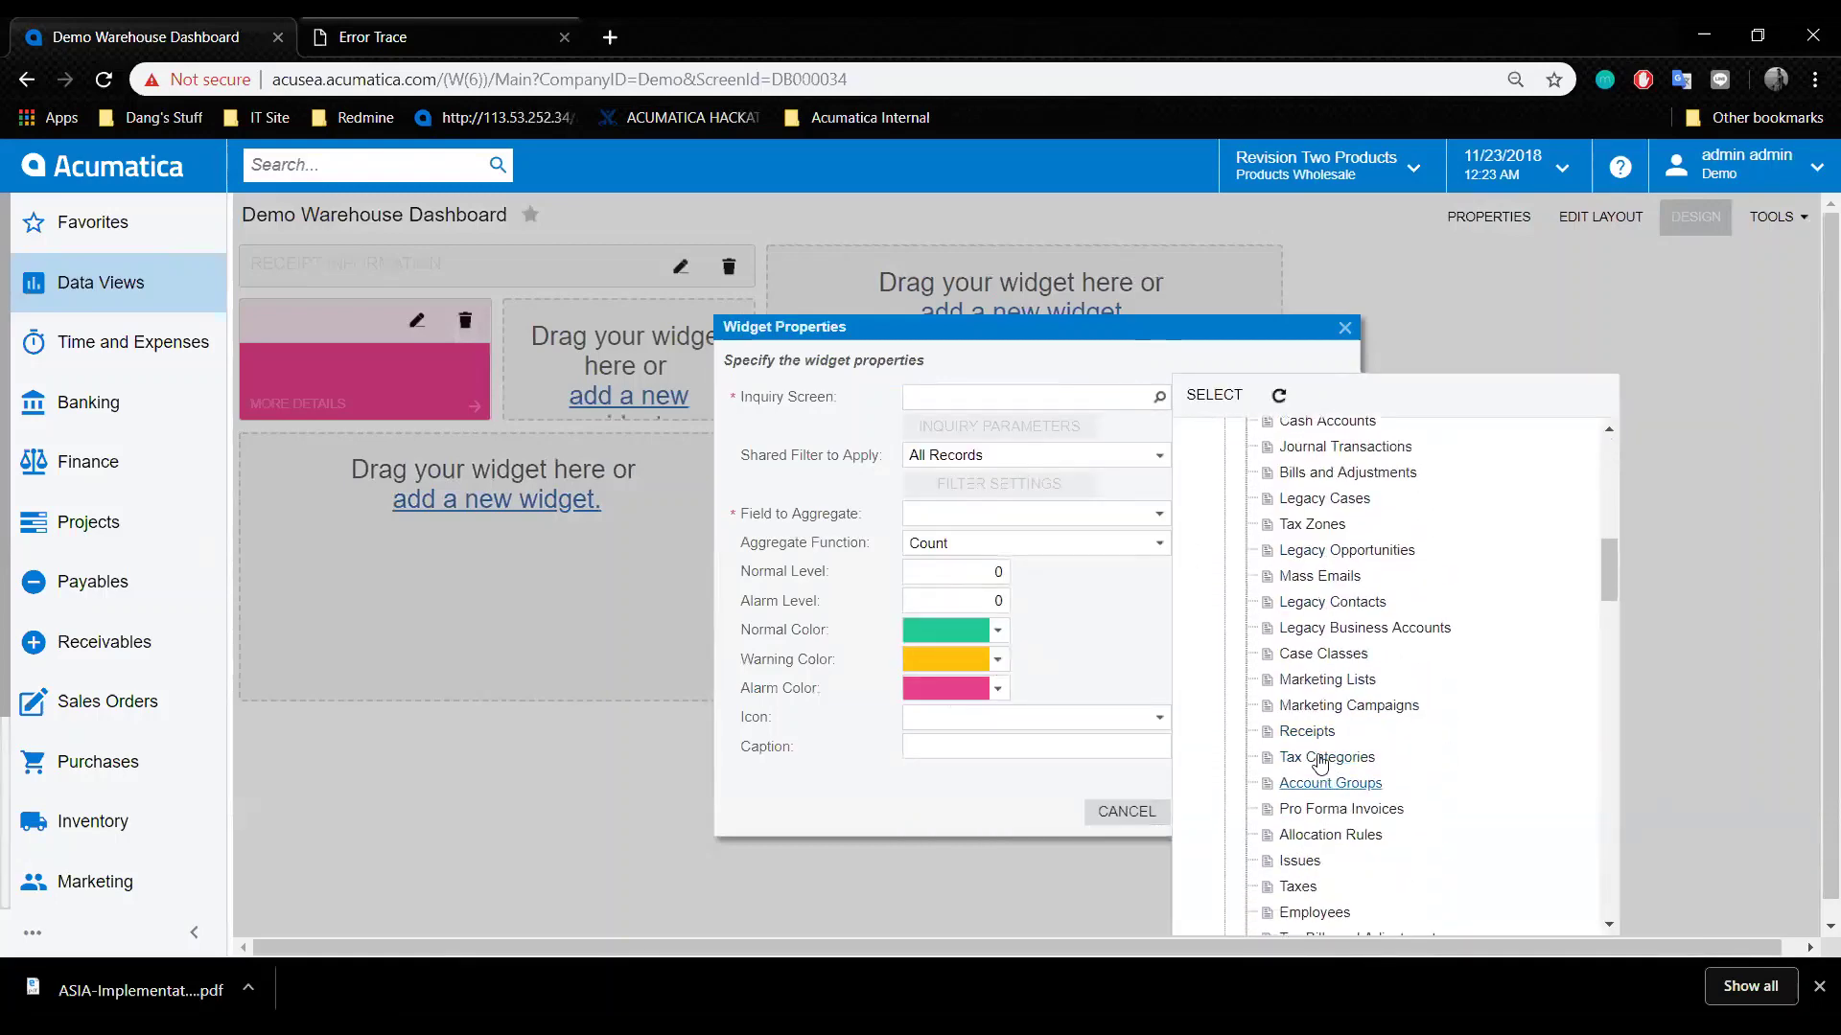
{"action": "left_click", "coordinate": [1304, 731]}
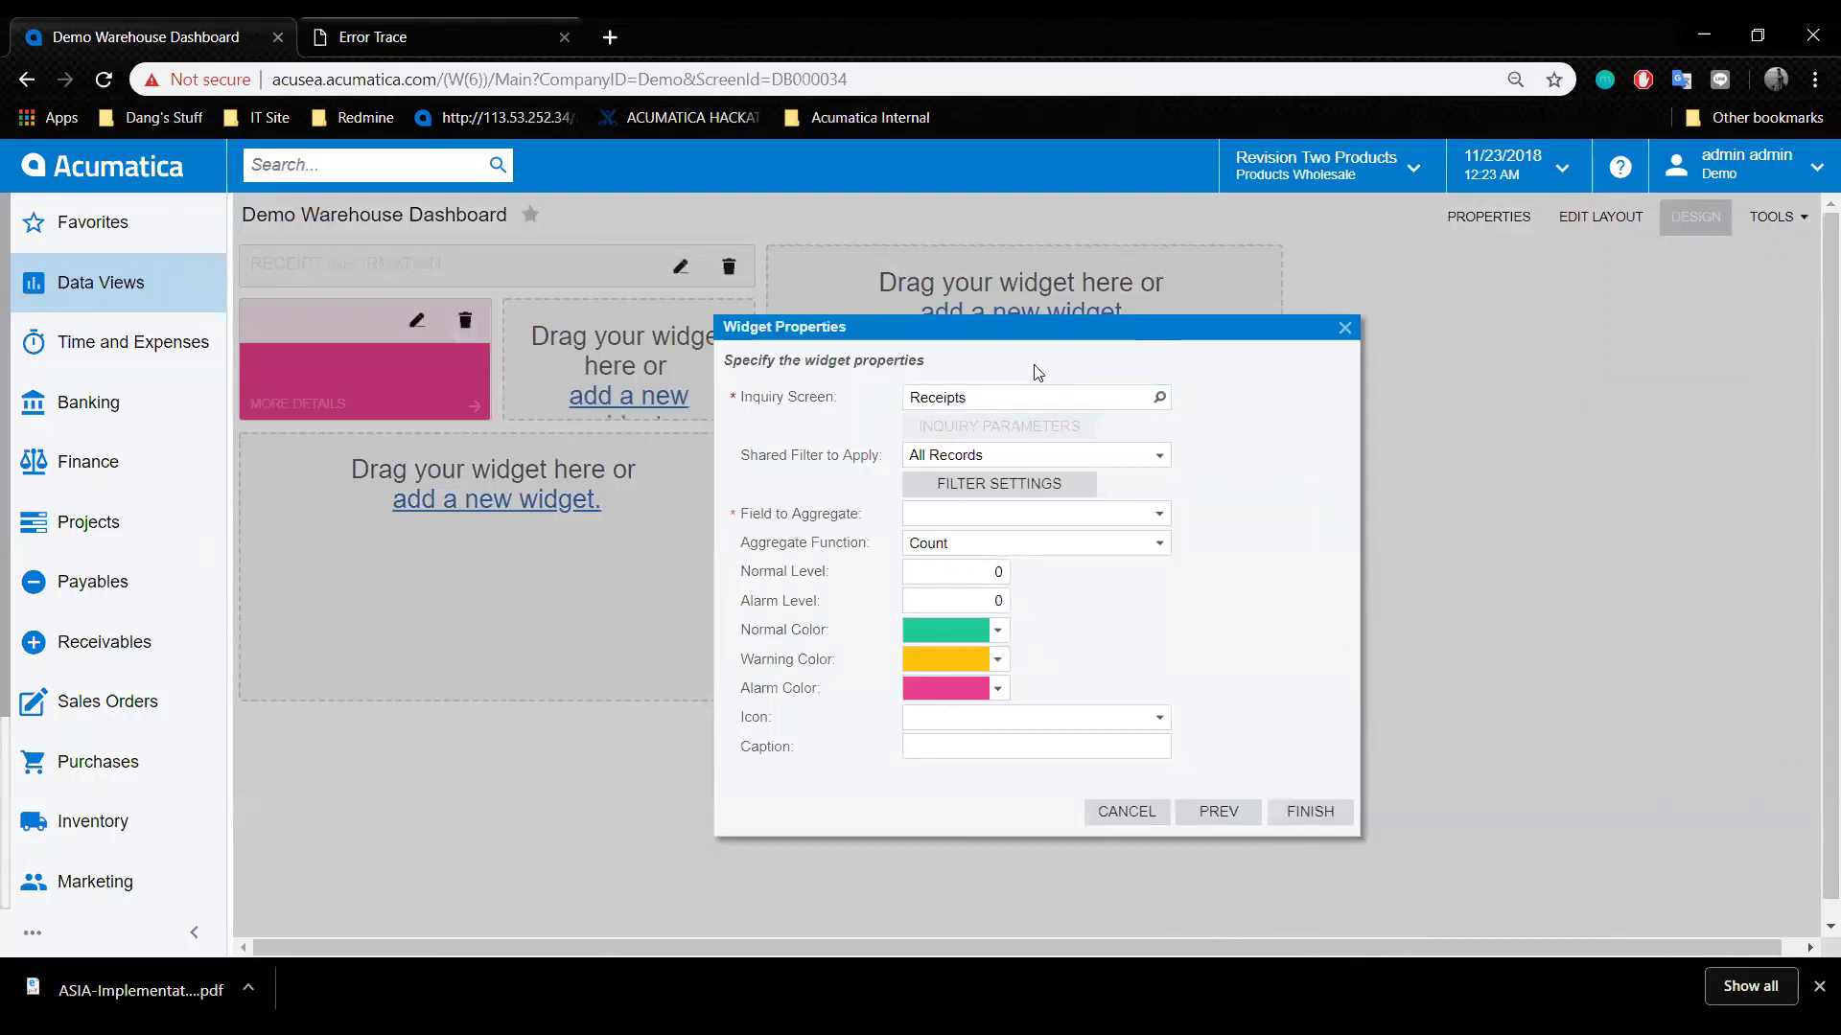
Add a filter row to the second scorecard on the Date field with the condition Is Between.
{"action": "left_click", "coordinate": [1139, 461]}
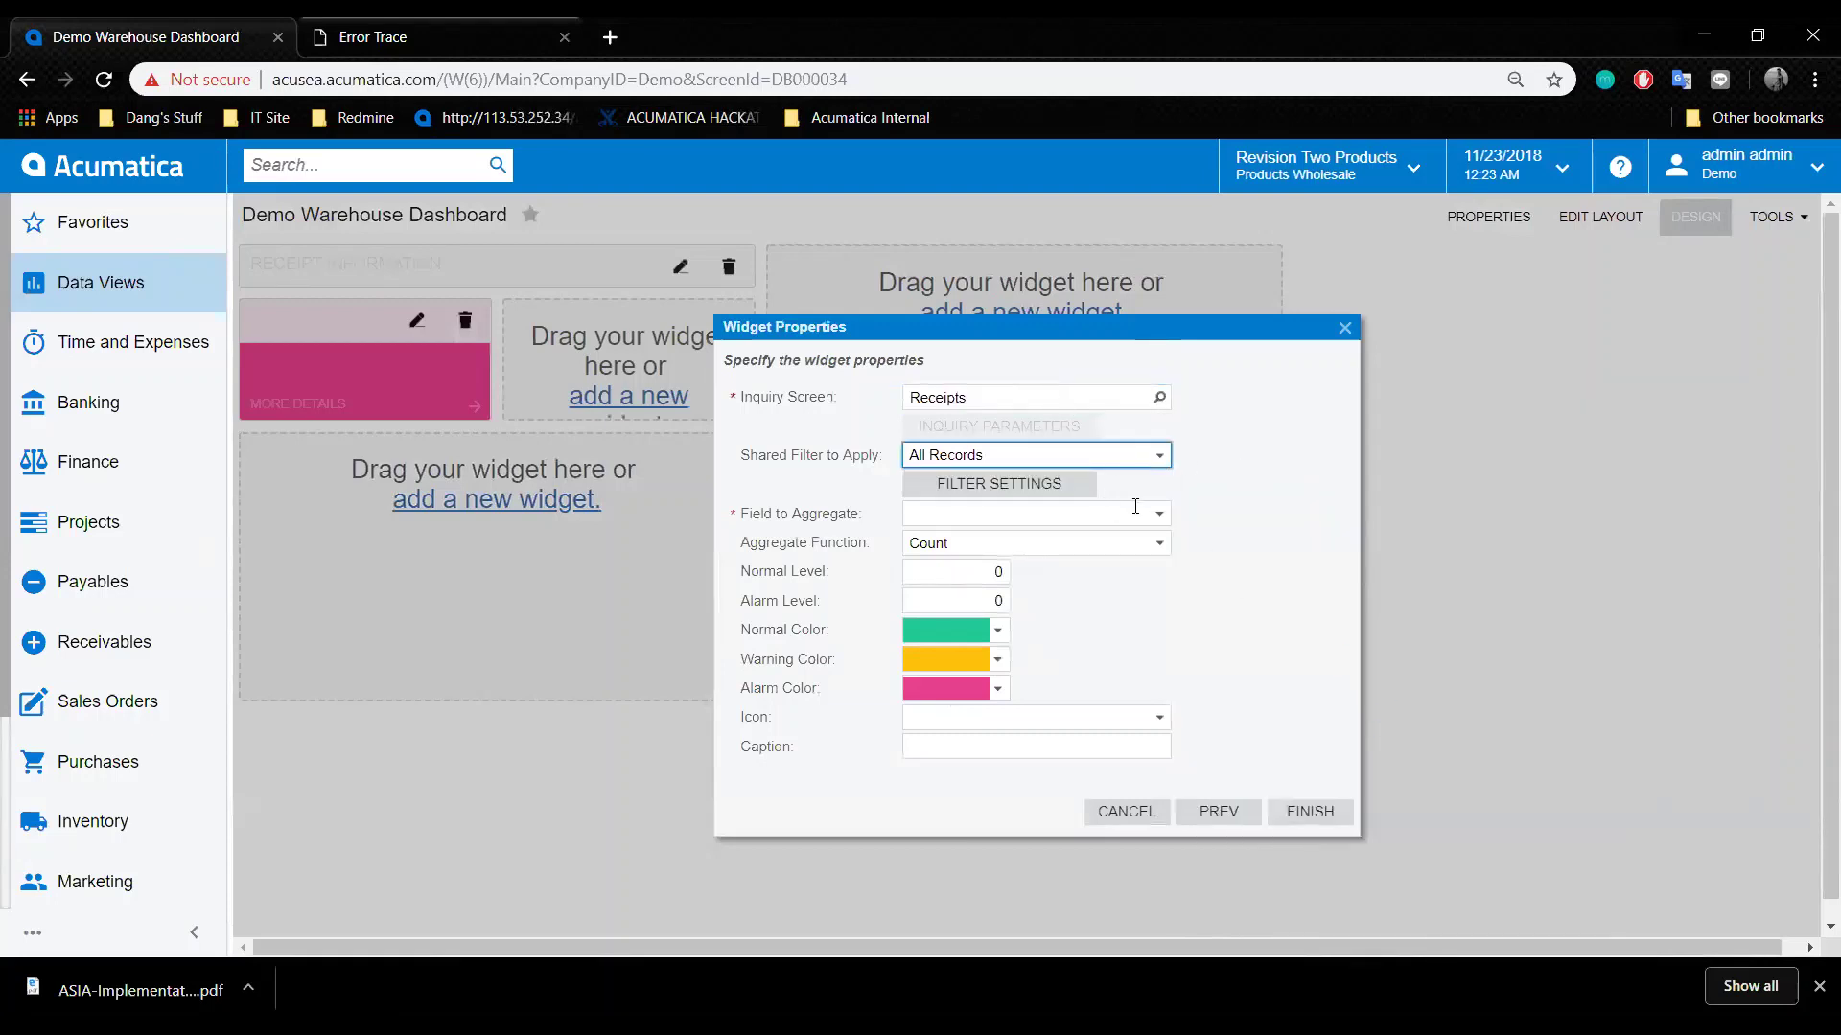
{"action": "left_click", "coordinate": [1083, 484]}
{"action": "left_click", "coordinate": [968, 498]}
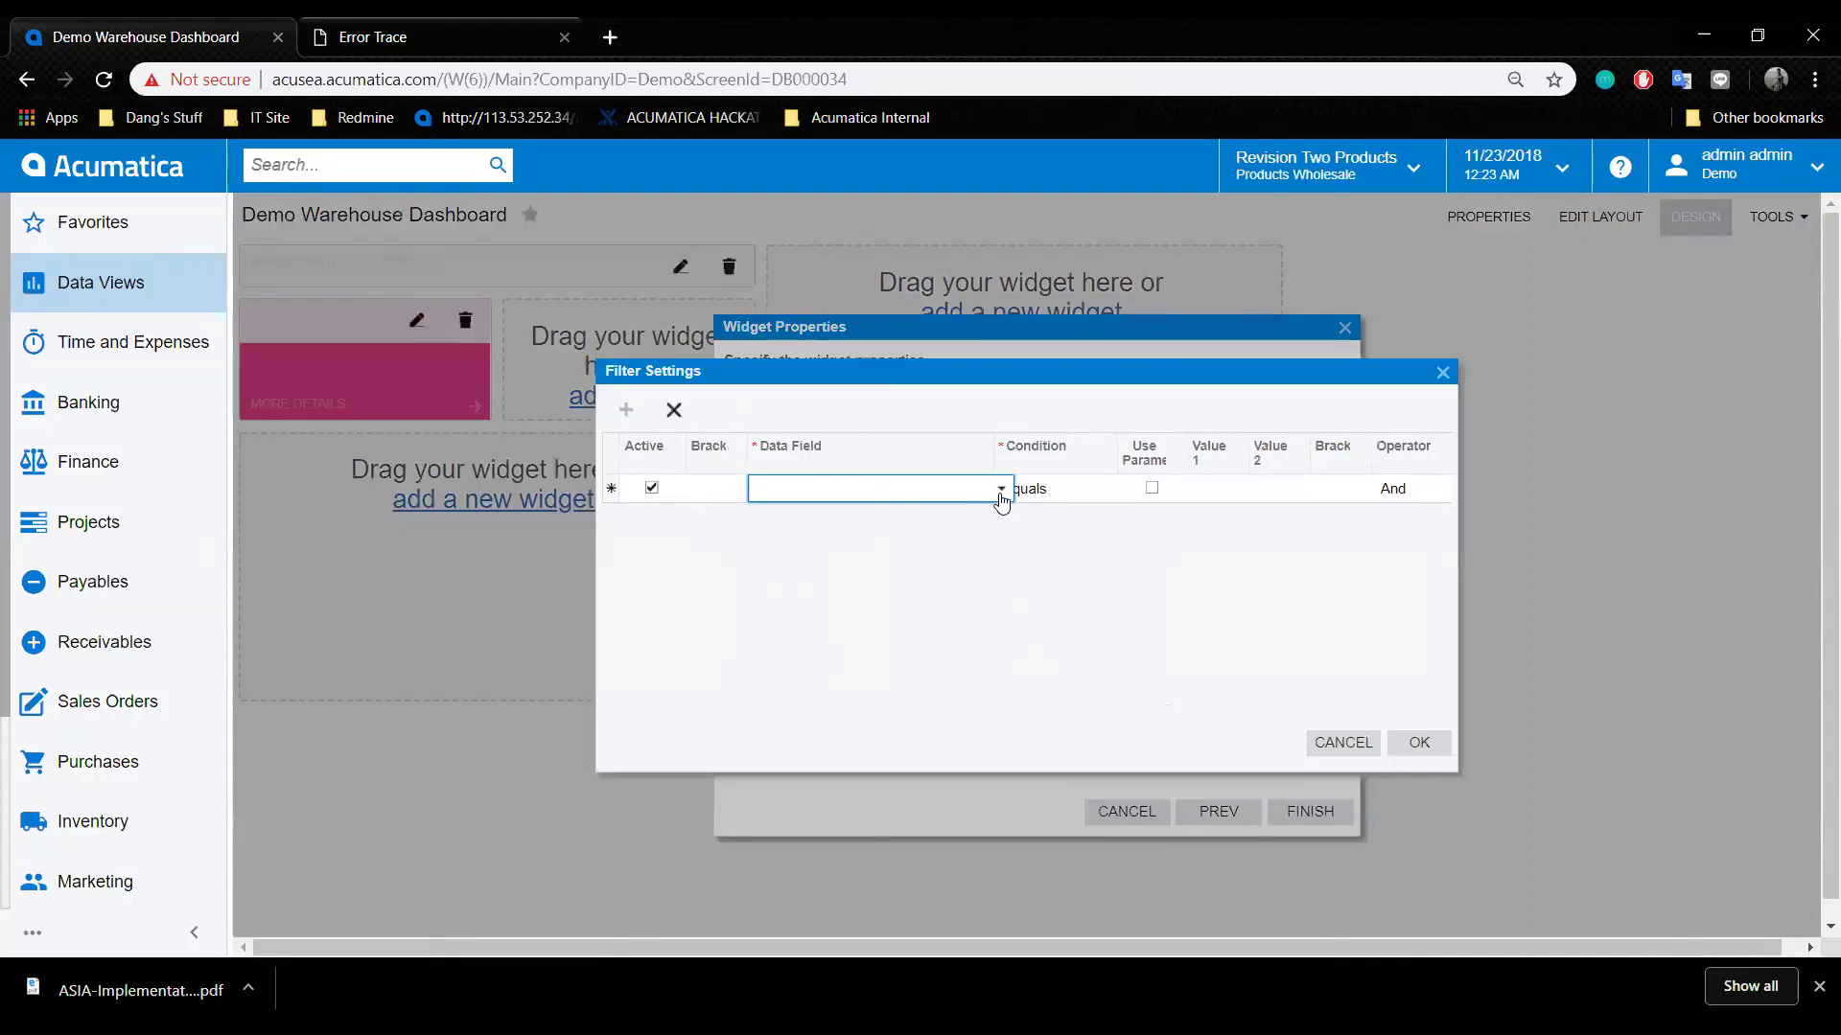
{"action": "type", "text": "d"}
{"action": "left_click", "coordinate": [987, 534]}
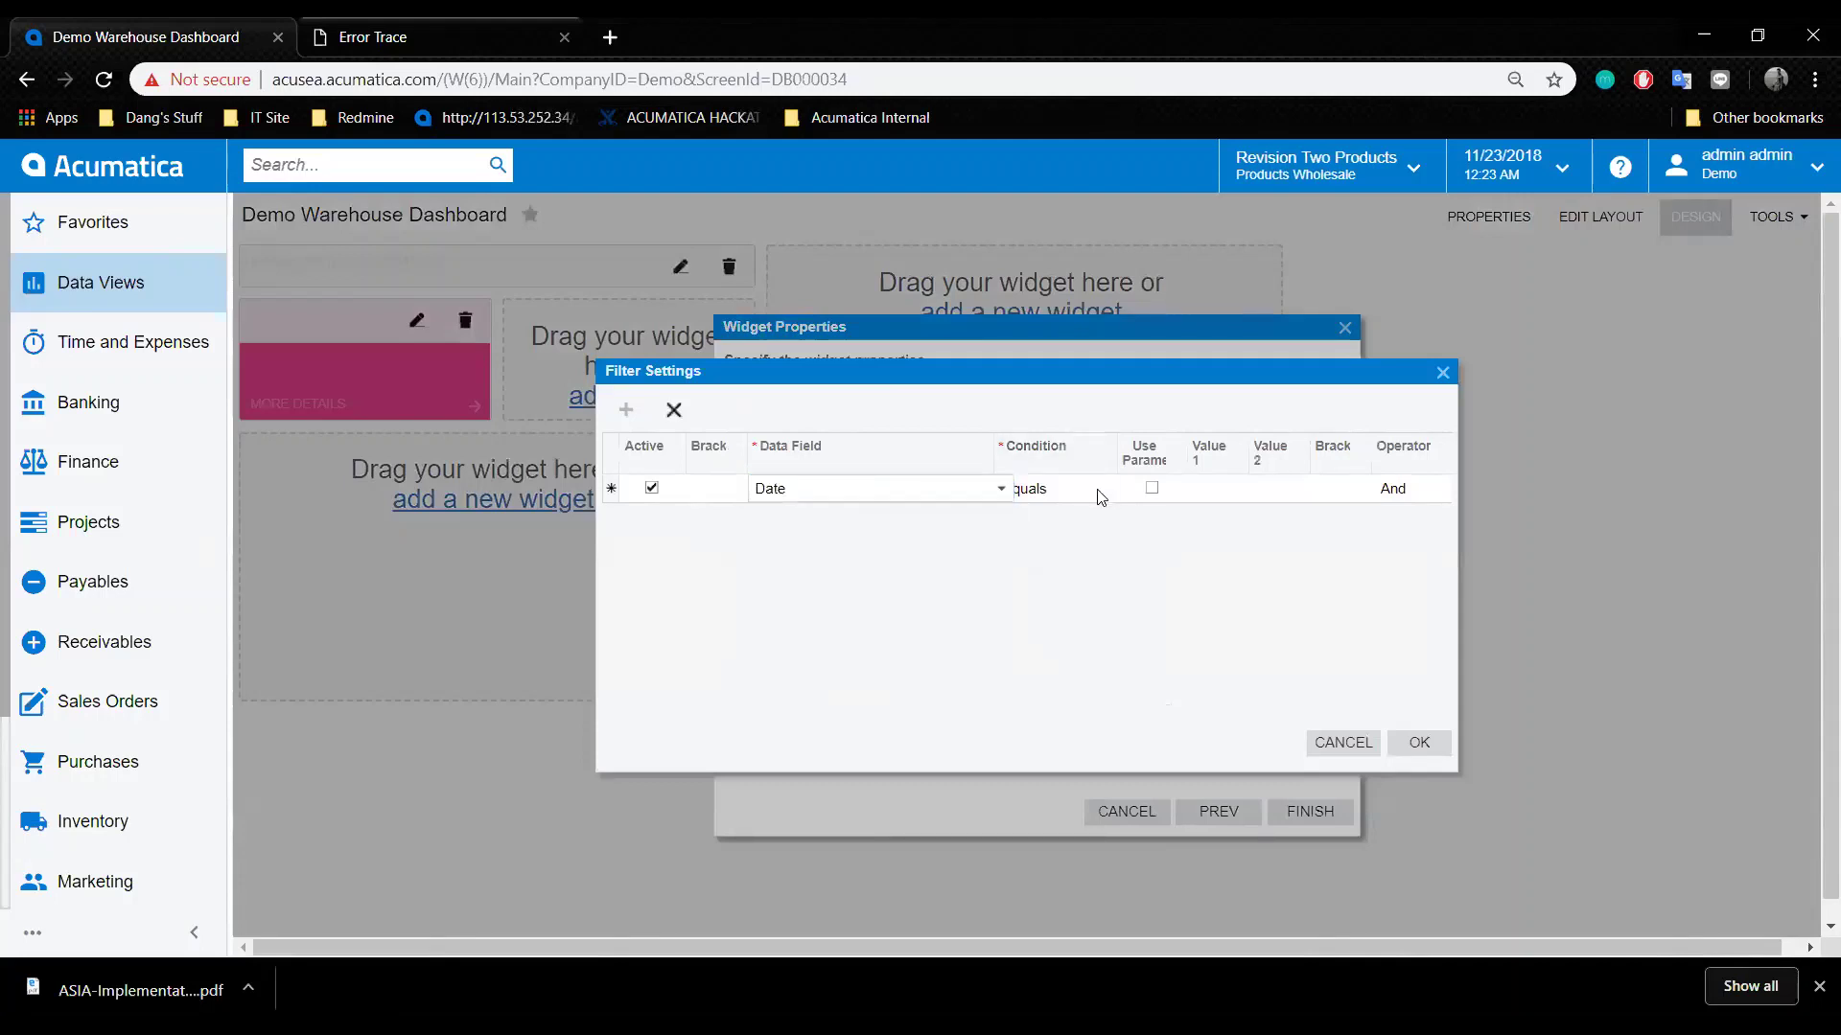
{"action": "left_click", "coordinate": [1097, 490]}
{"action": "left_click", "coordinate": [1122, 488]}
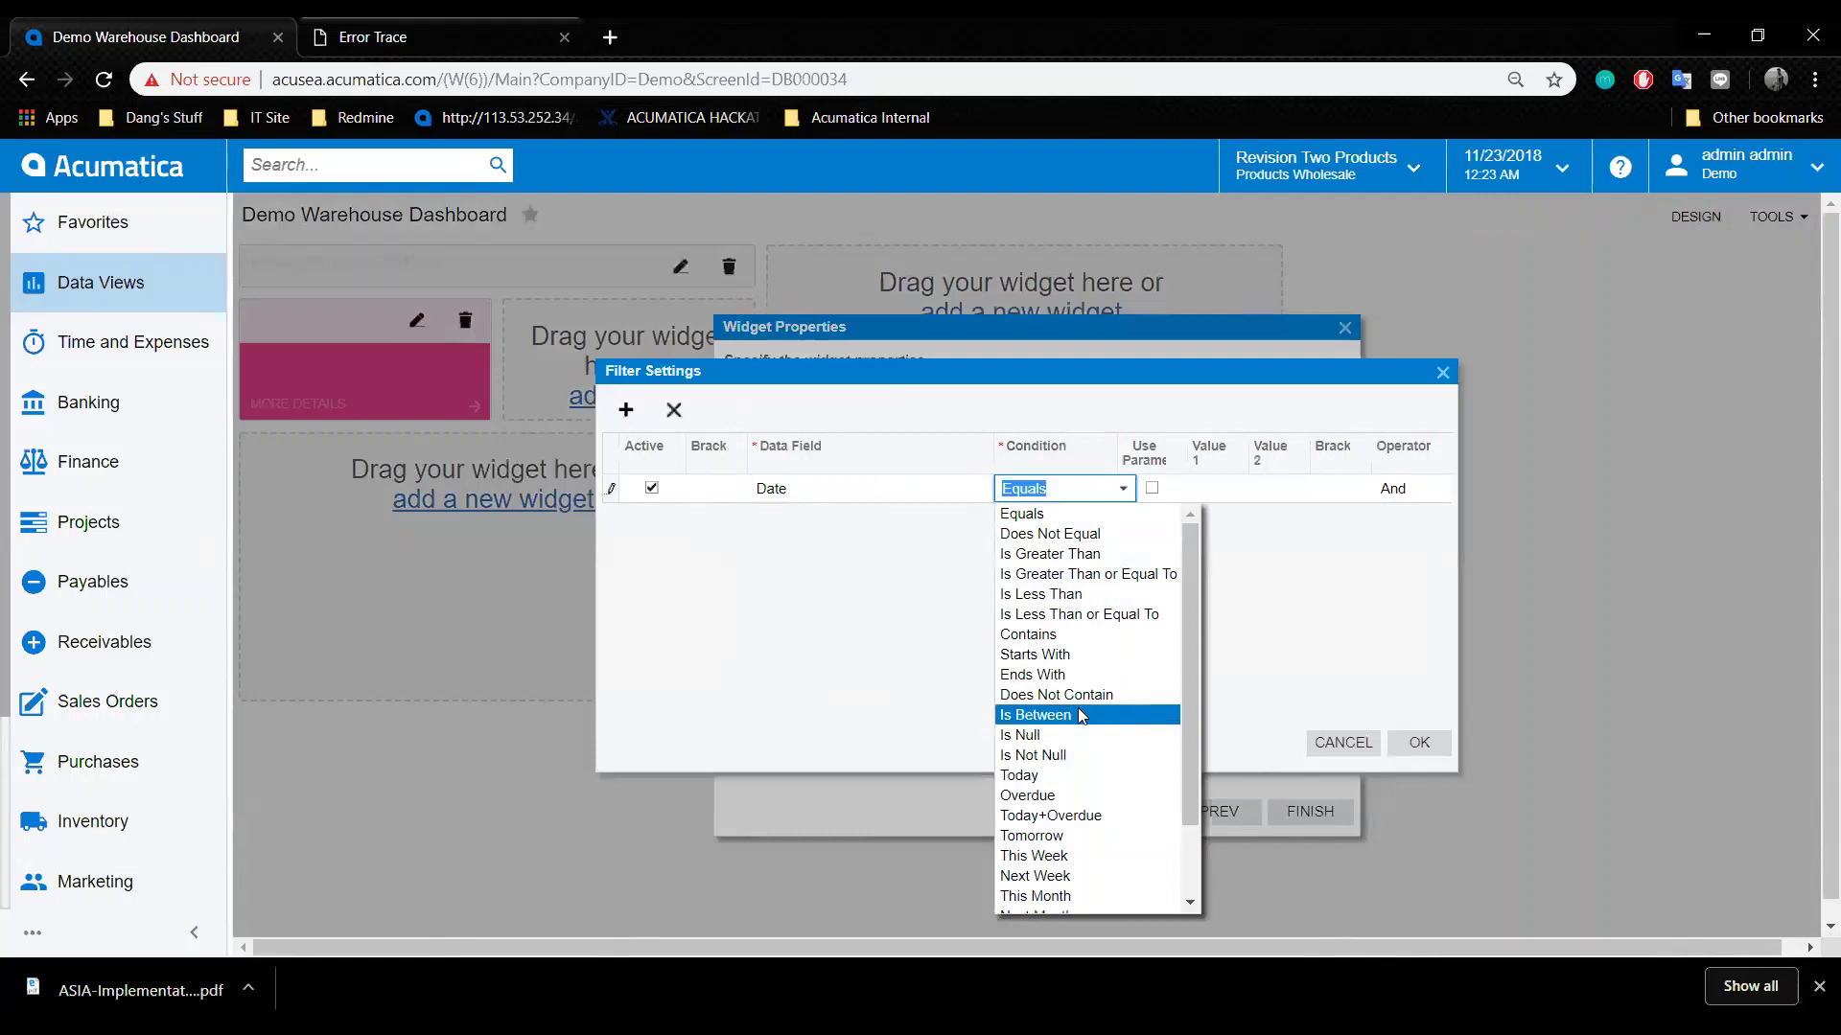
{"action": "left_click", "coordinate": [1085, 725]}
{"action": "left_click", "coordinate": [1225, 491]}
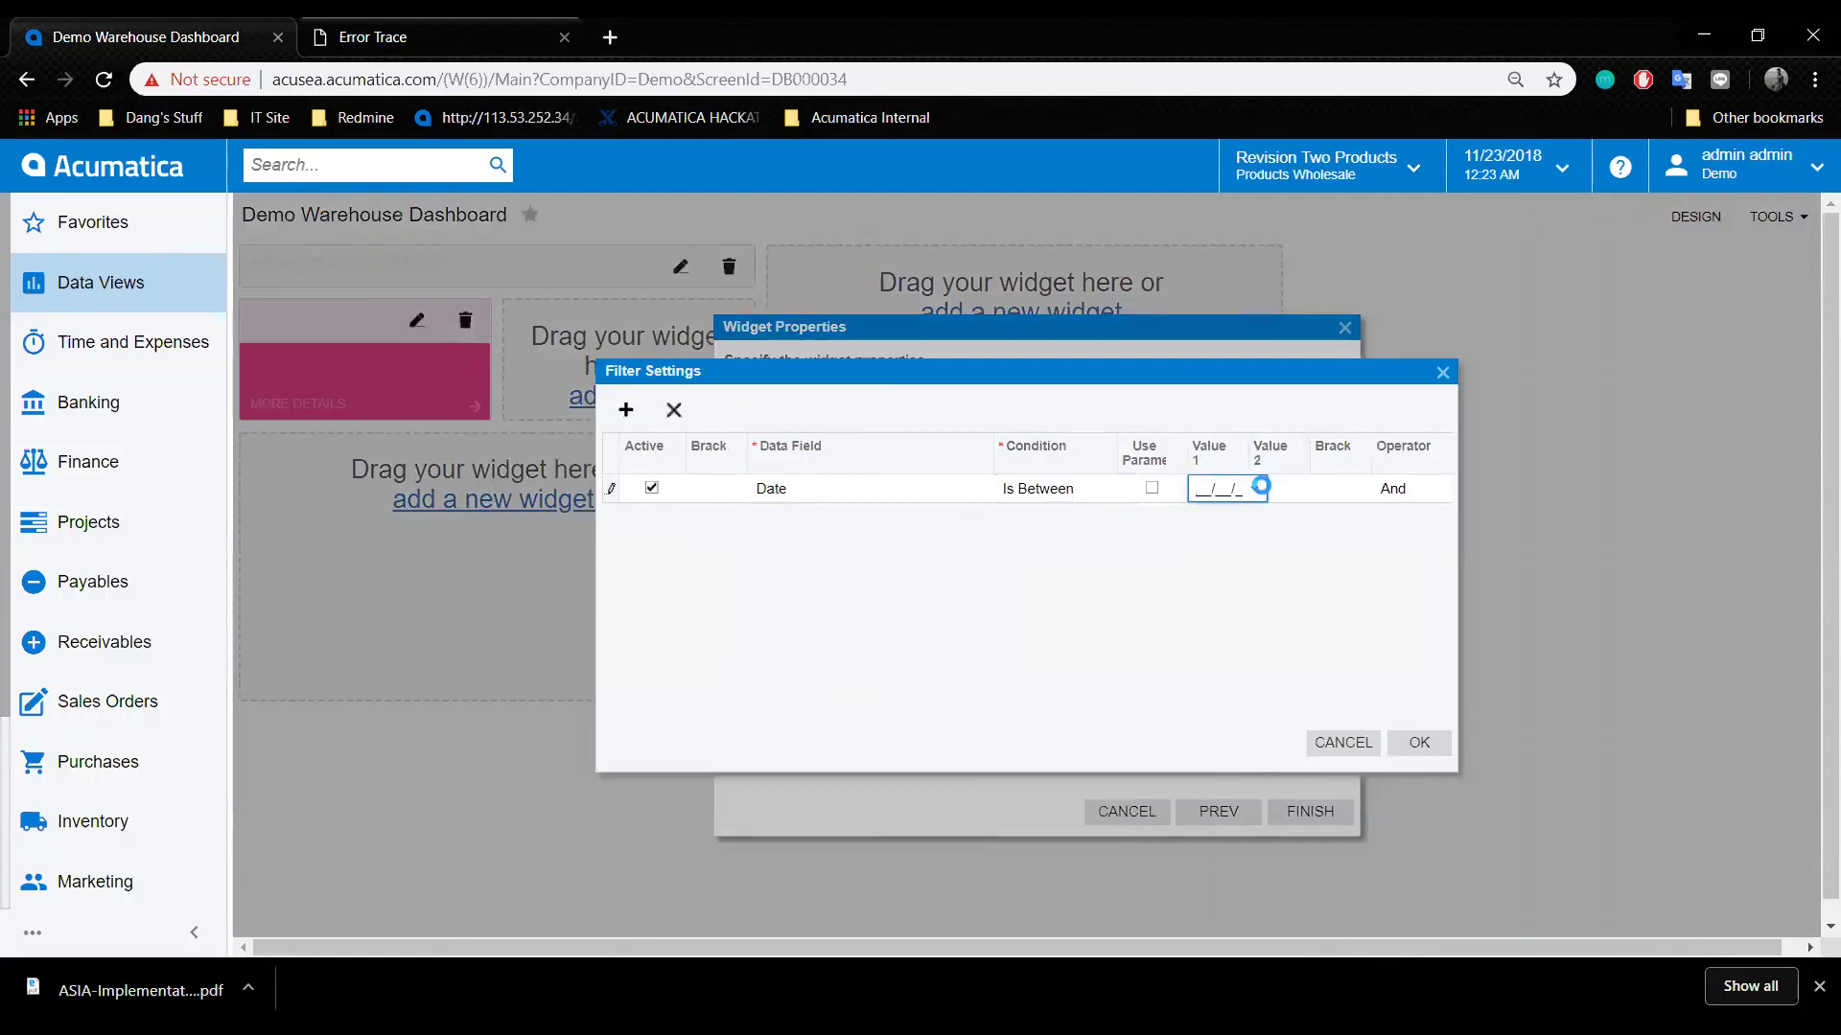
{"action": "left_click", "coordinate": [1253, 489]}
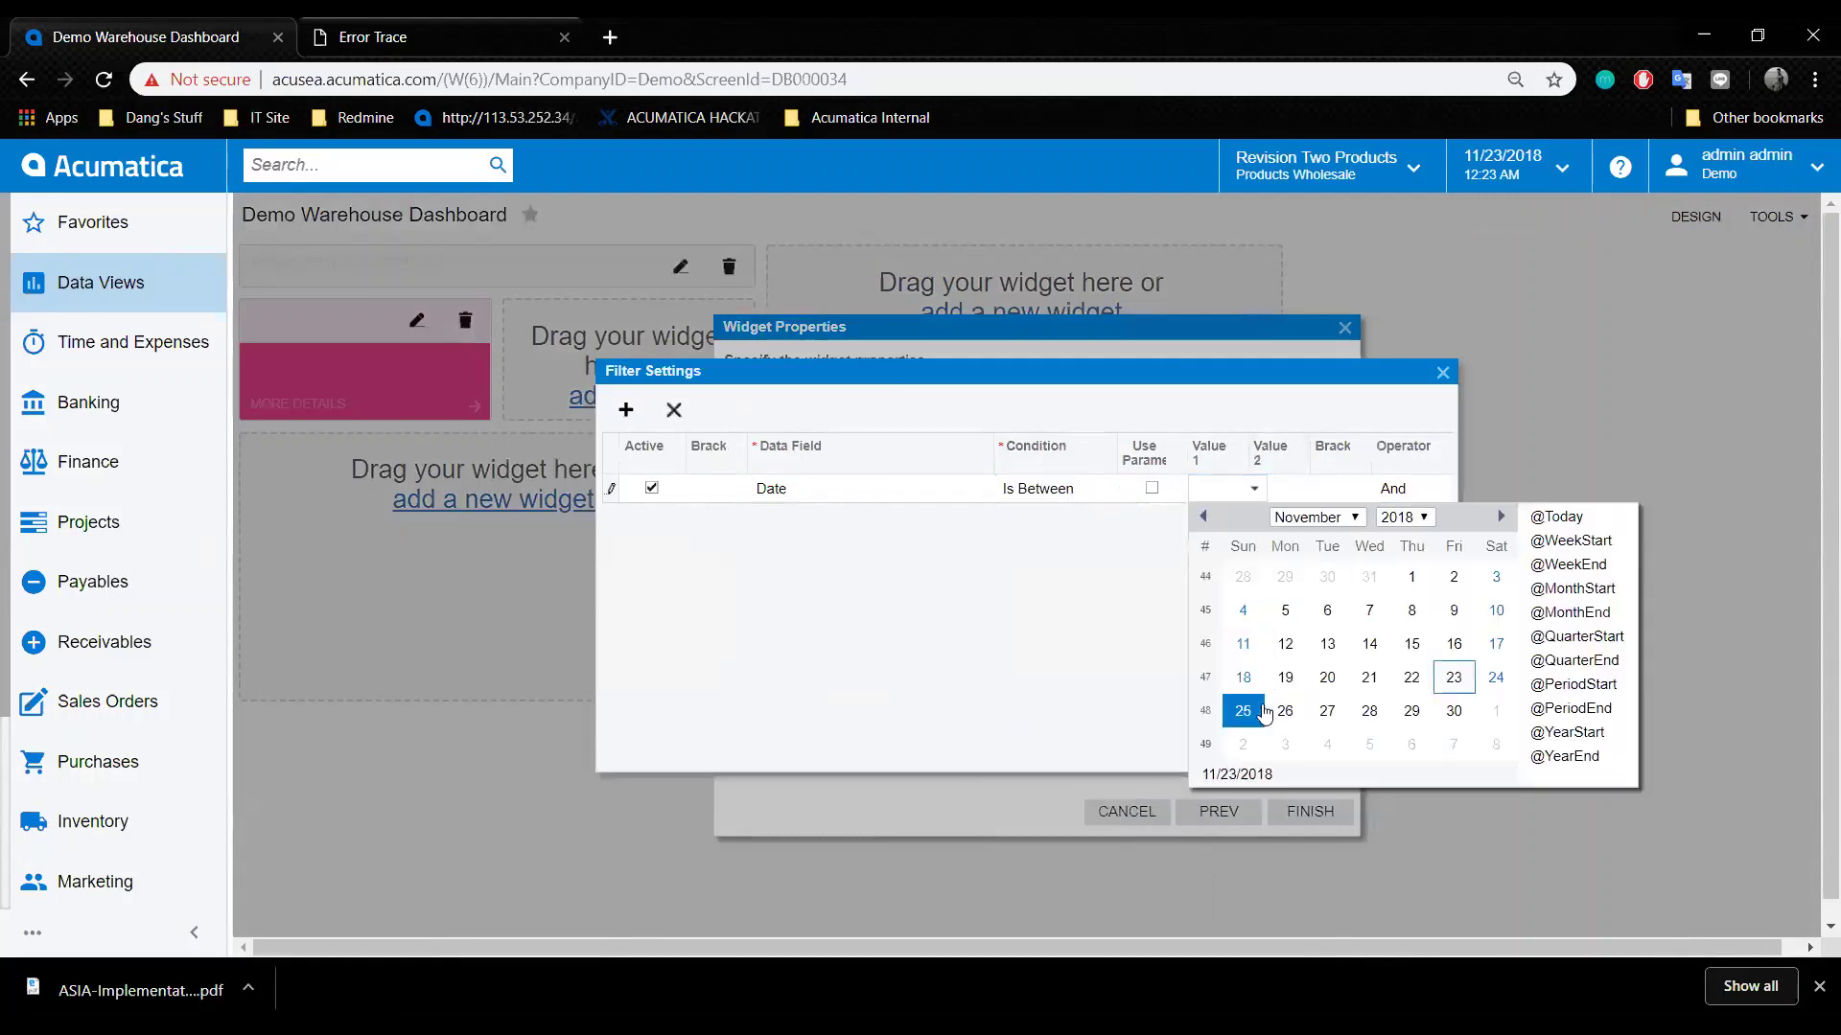
{"action": "left_click", "coordinate": [1618, 588]}
{"action": "left_click", "coordinate": [1275, 489]}
{"action": "left_click", "coordinate": [1314, 489]}
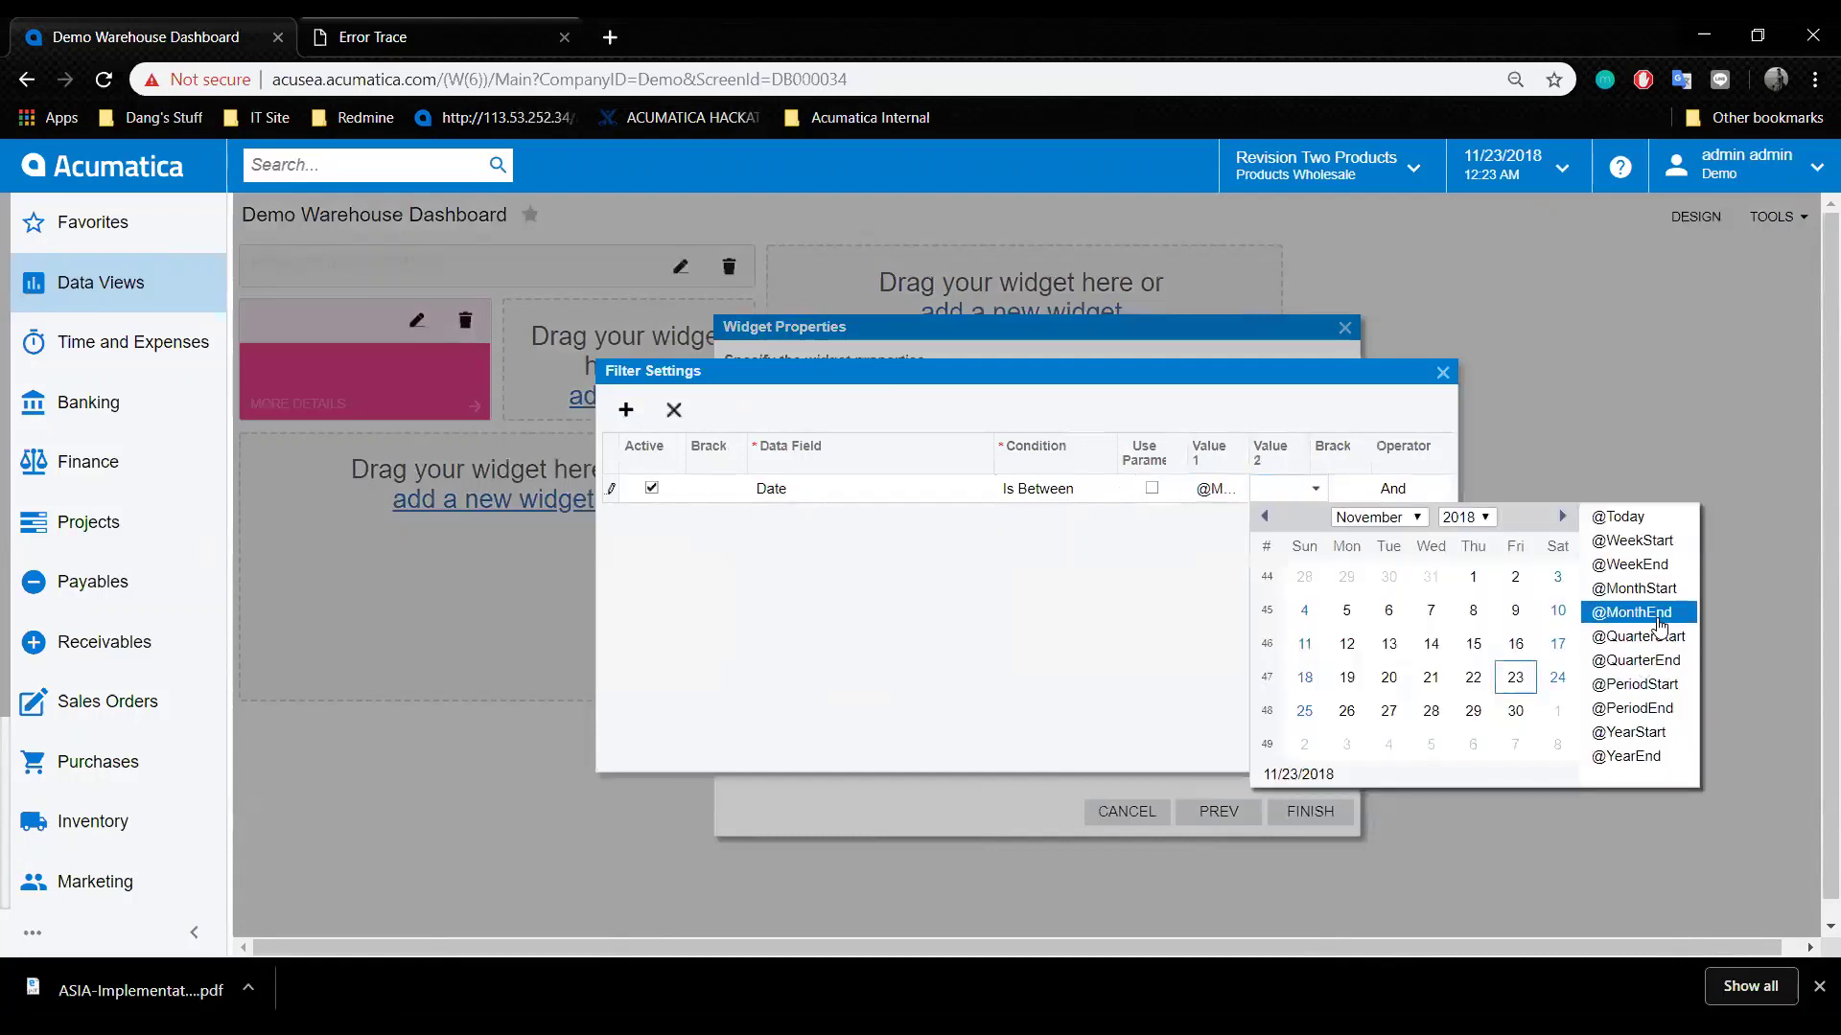
{"action": "left_click", "coordinate": [1666, 670]}
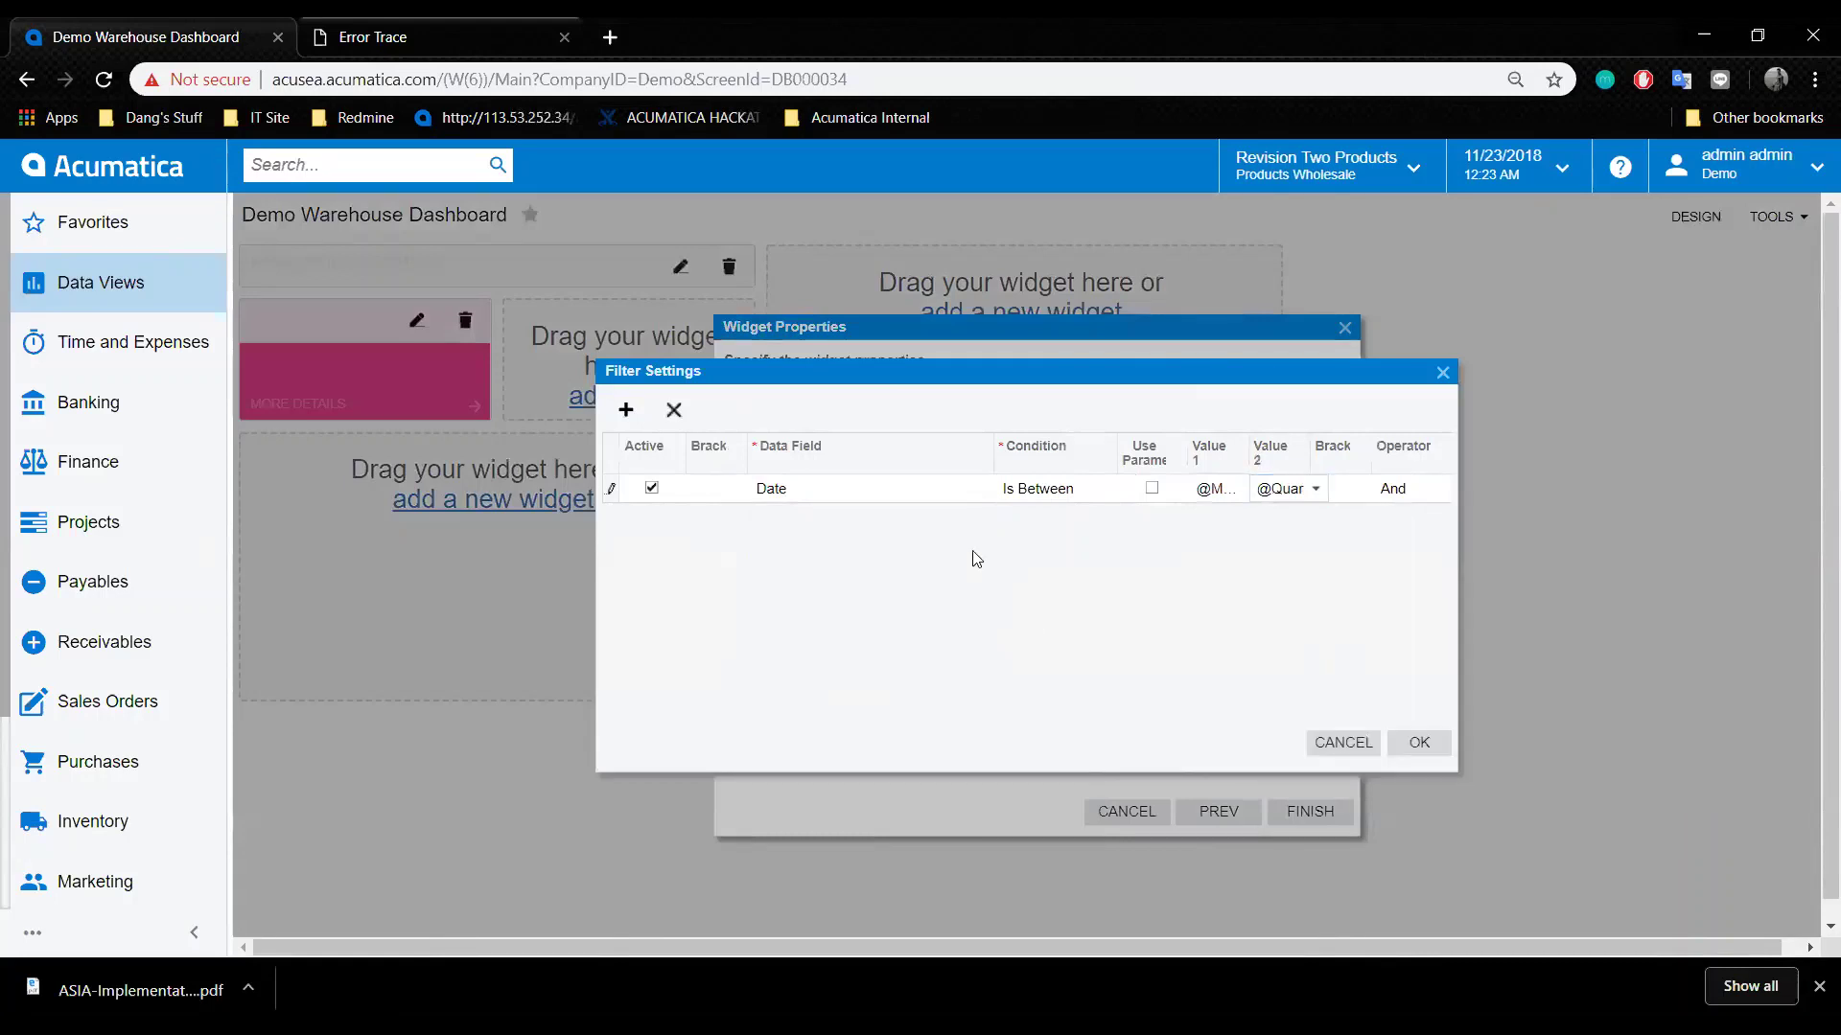
Add a second filter row on the Status field to the second scorecard's filter settings.
{"action": "left_click", "coordinate": [626, 409]}
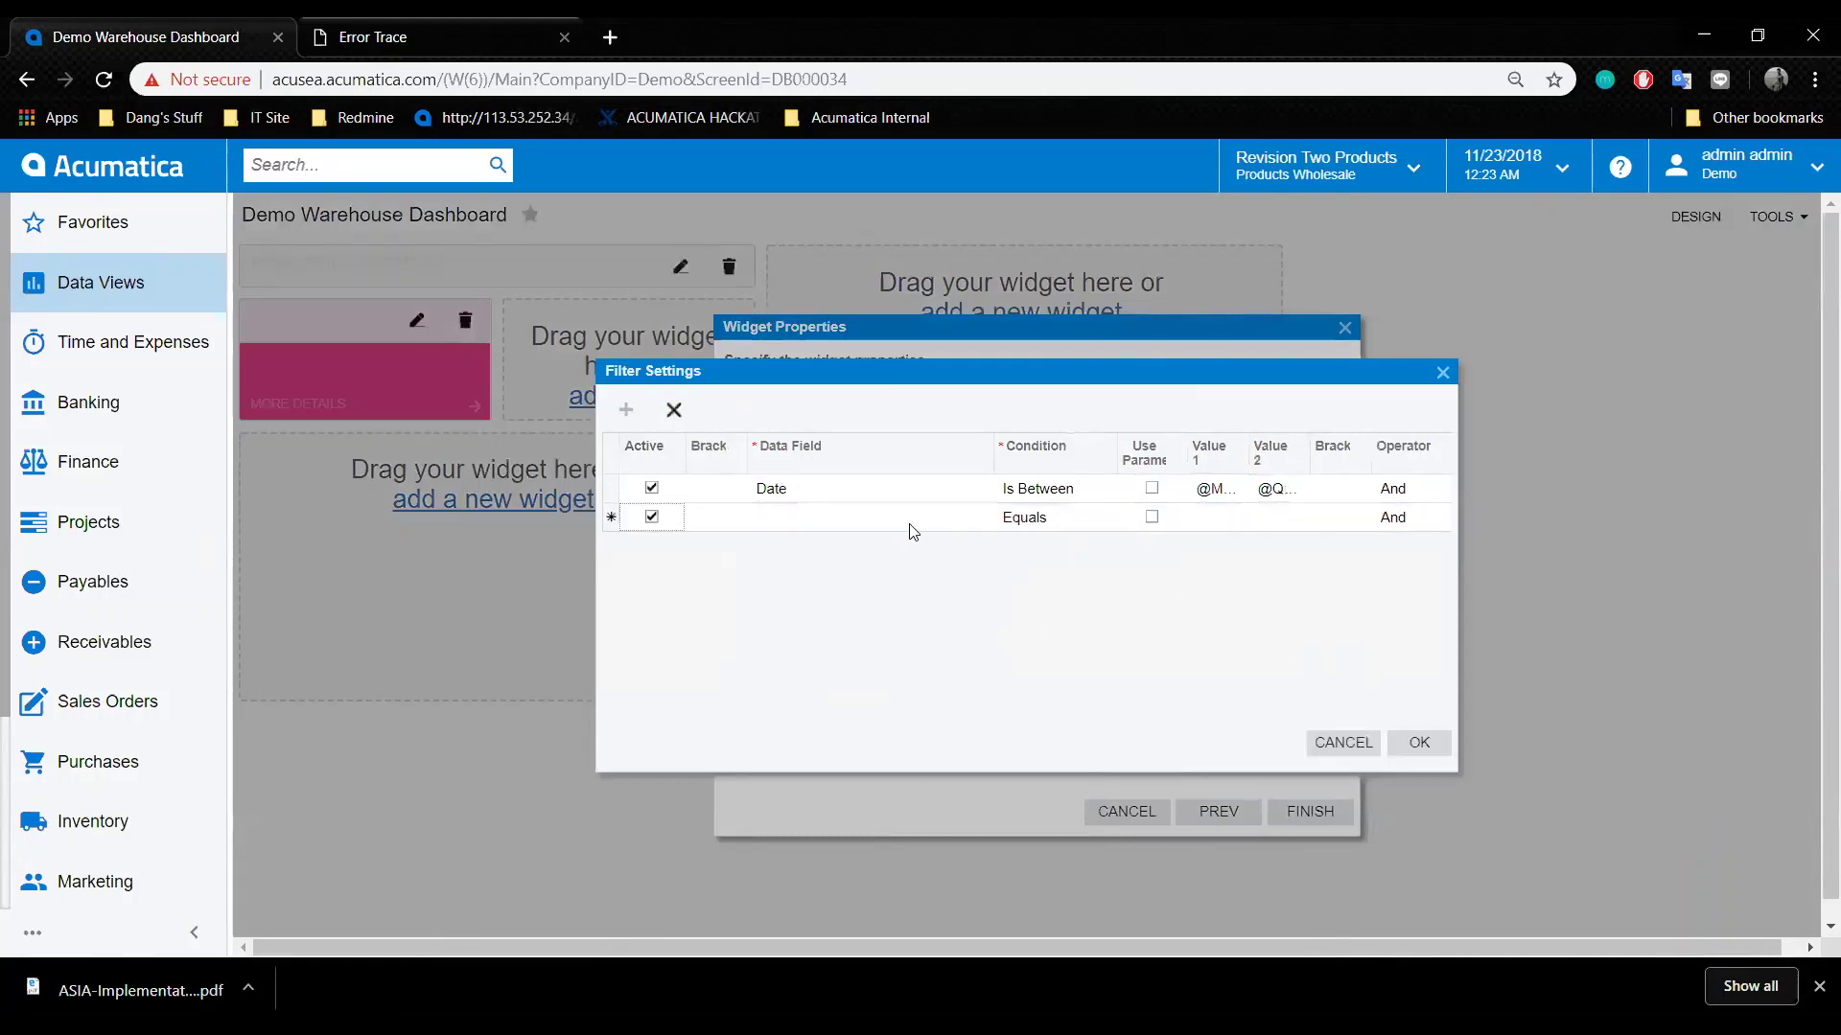
{"action": "left_click", "coordinate": [997, 520]}
{"action": "left_click", "coordinate": [998, 519]}
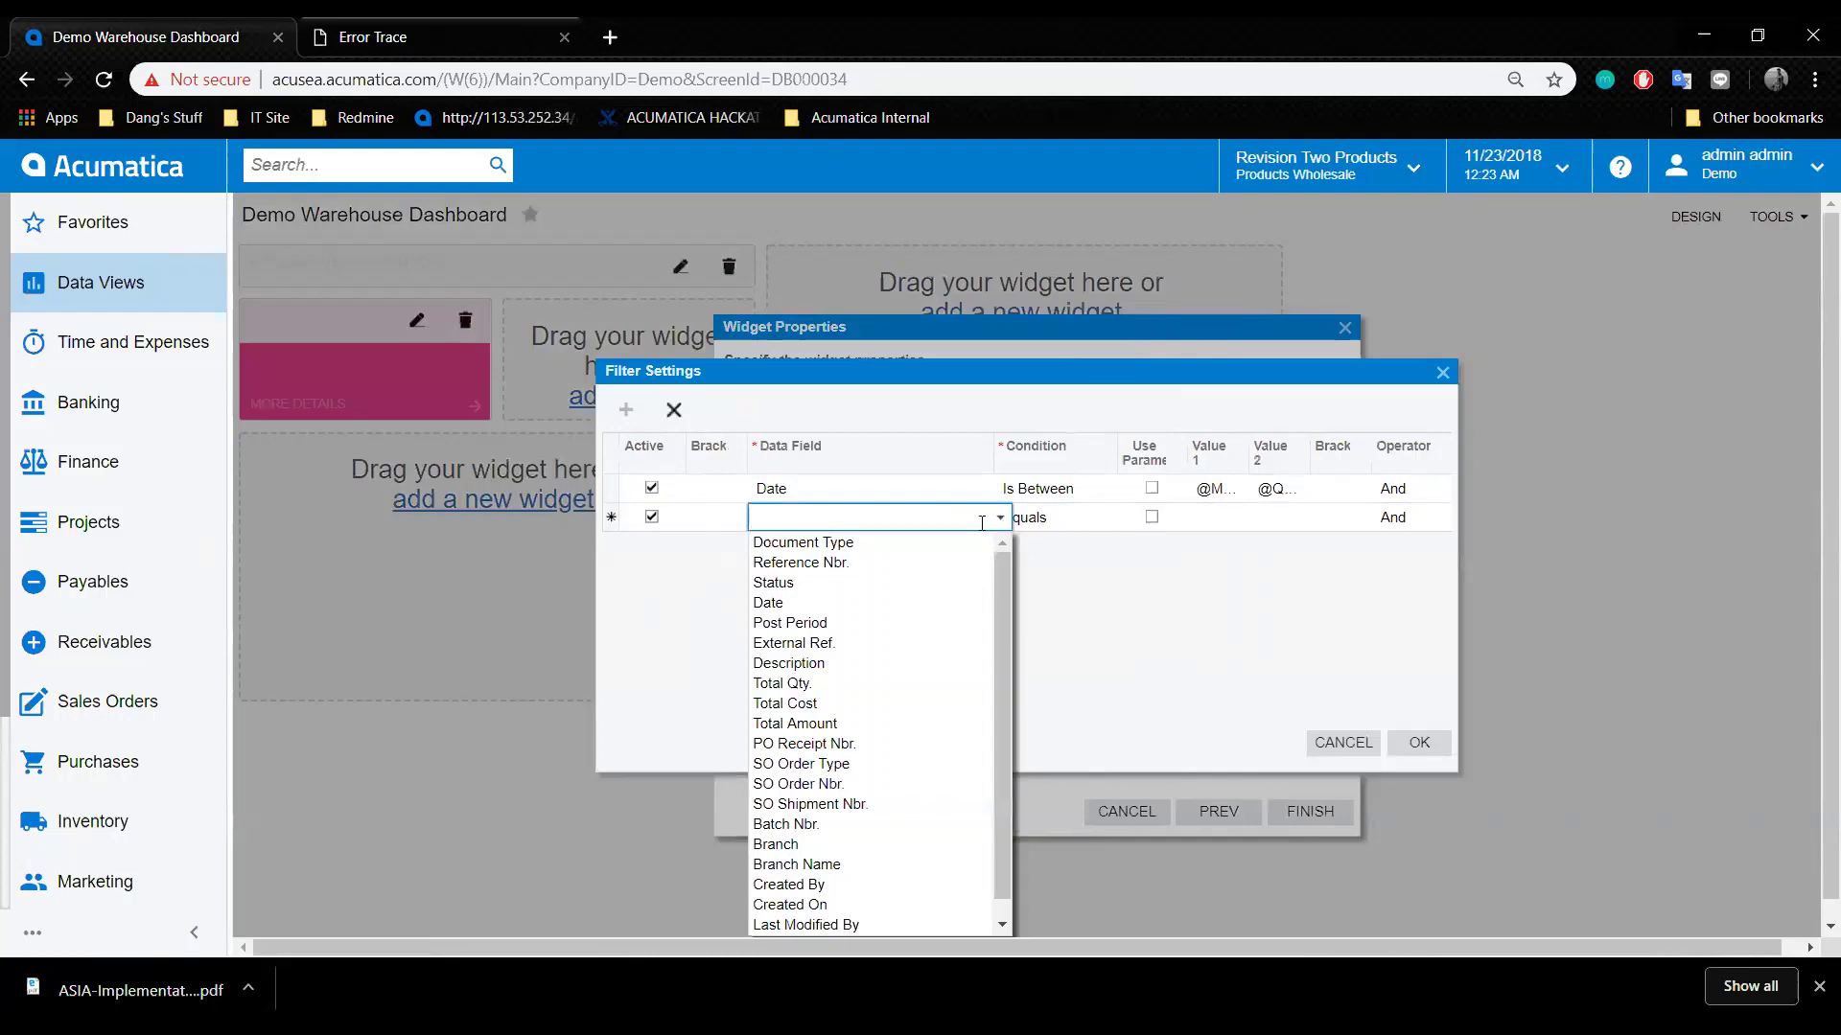
{"action": "type", "text": "status"}
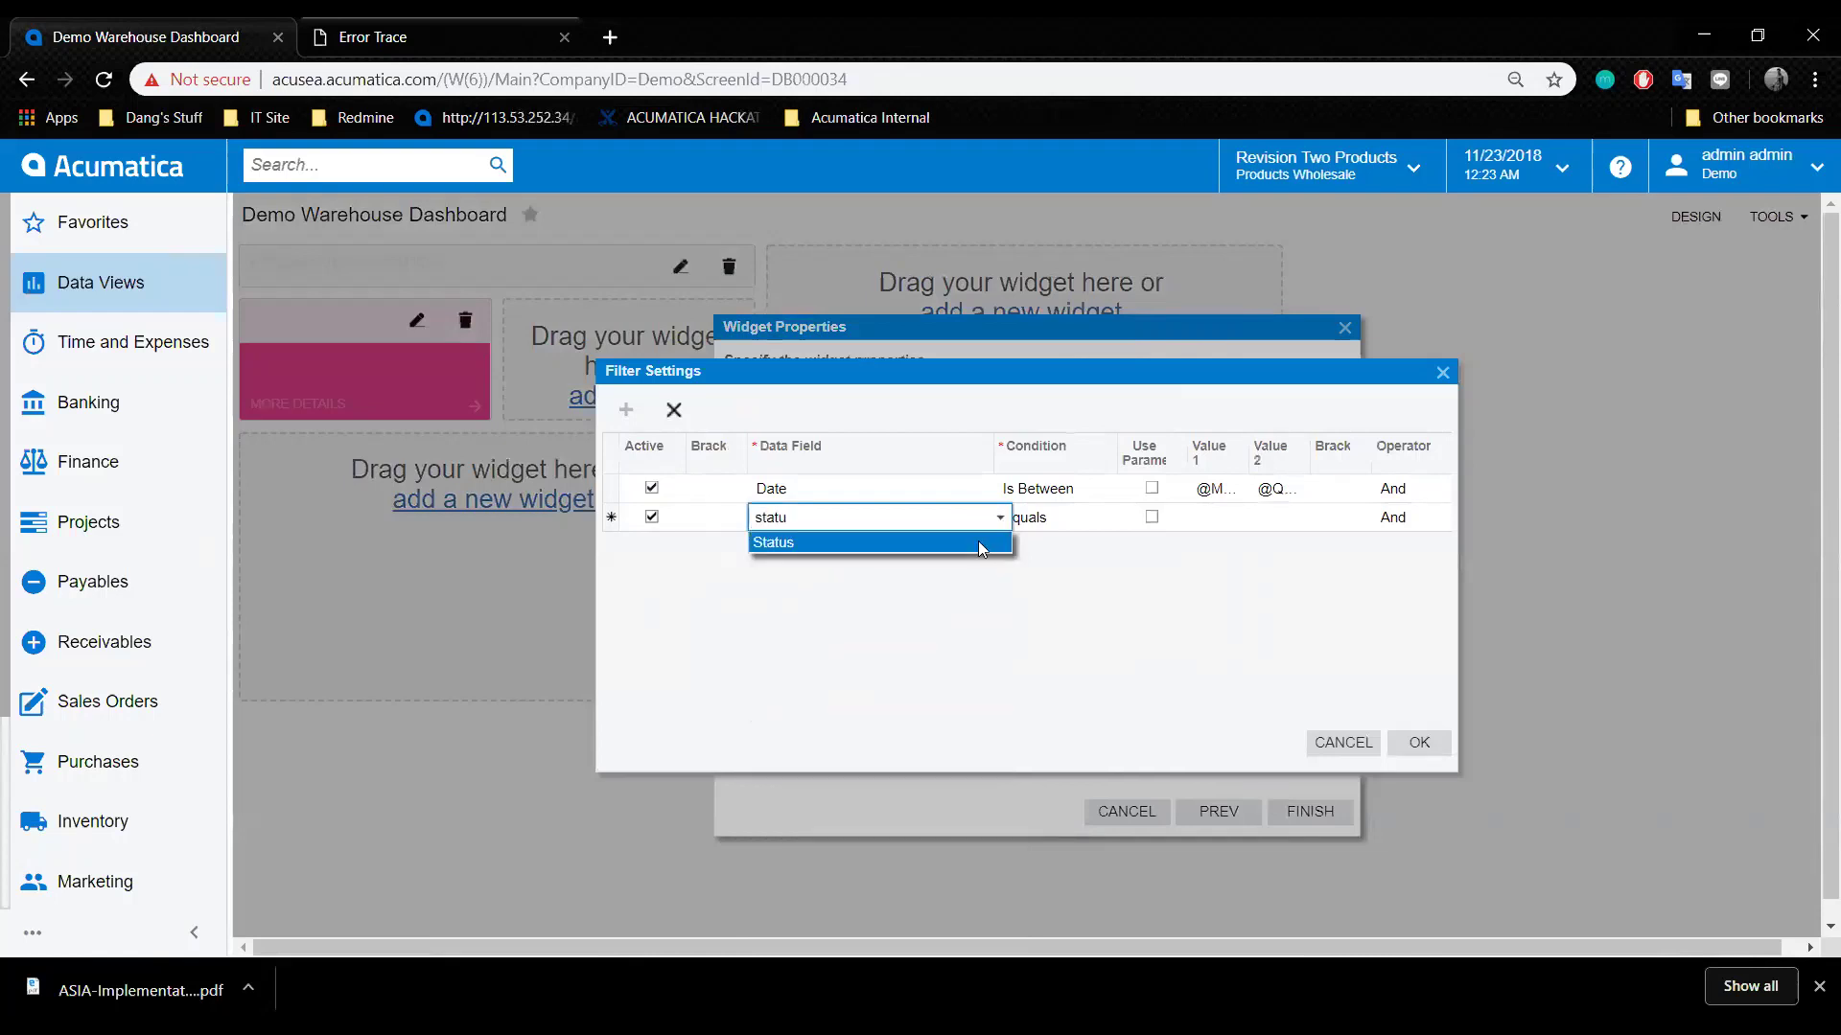
{"action": "key", "text": "Return"}
{"action": "left_click", "coordinate": [1089, 523]}
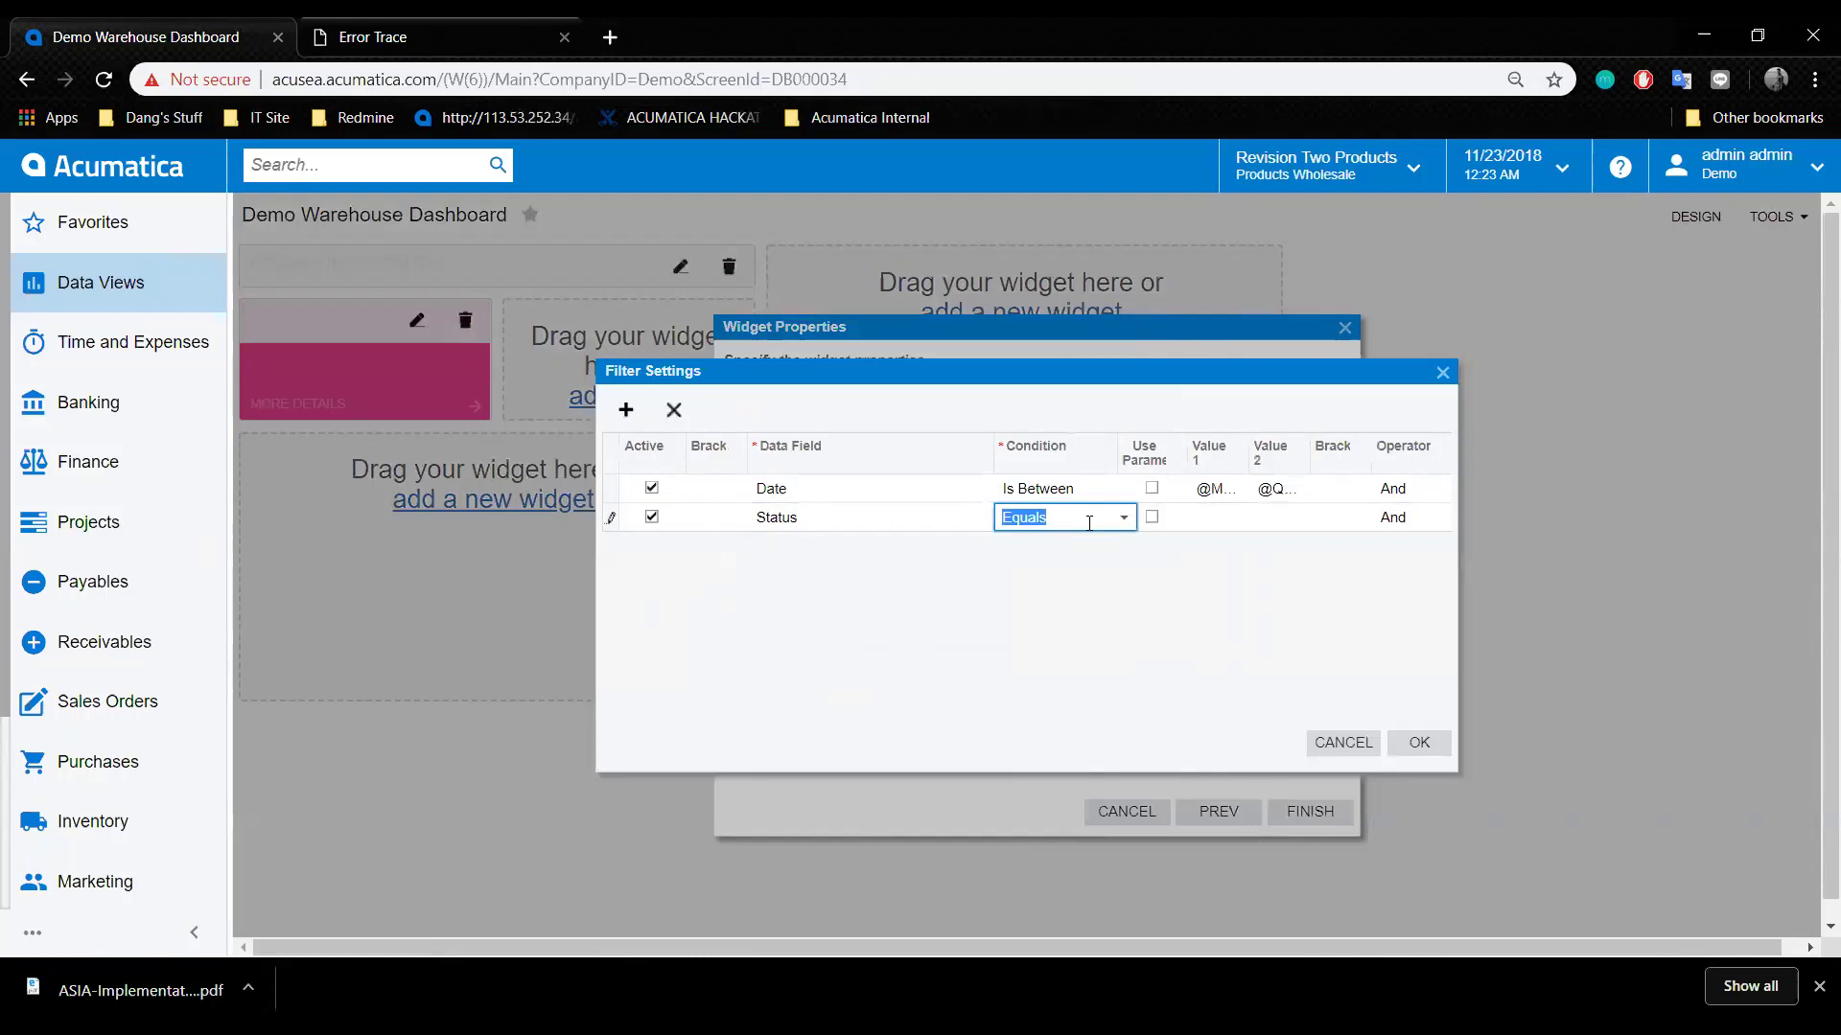
Set the Status filter condition to Does Not Equal with the value Released, and accept the filter settings.
{"action": "left_click", "coordinate": [1236, 517]}
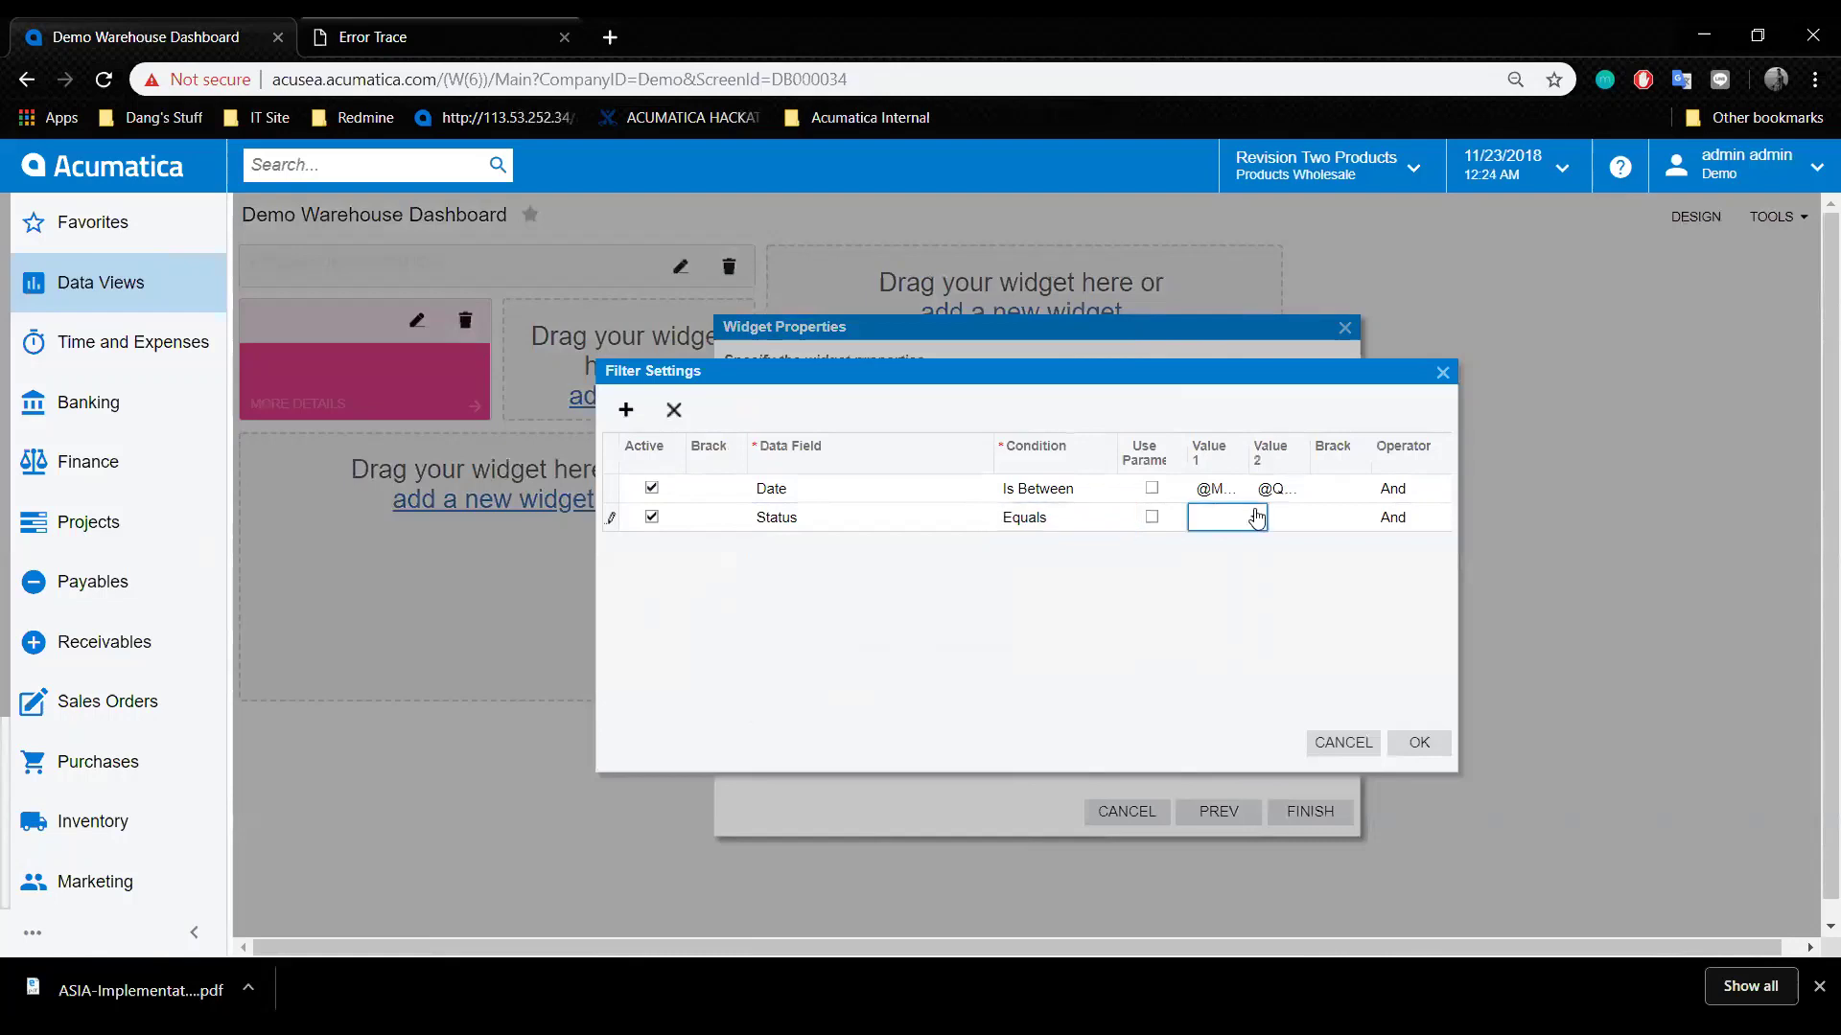
{"action": "left_click", "coordinate": [1254, 518]}
{"action": "left_click", "coordinate": [1089, 526]}
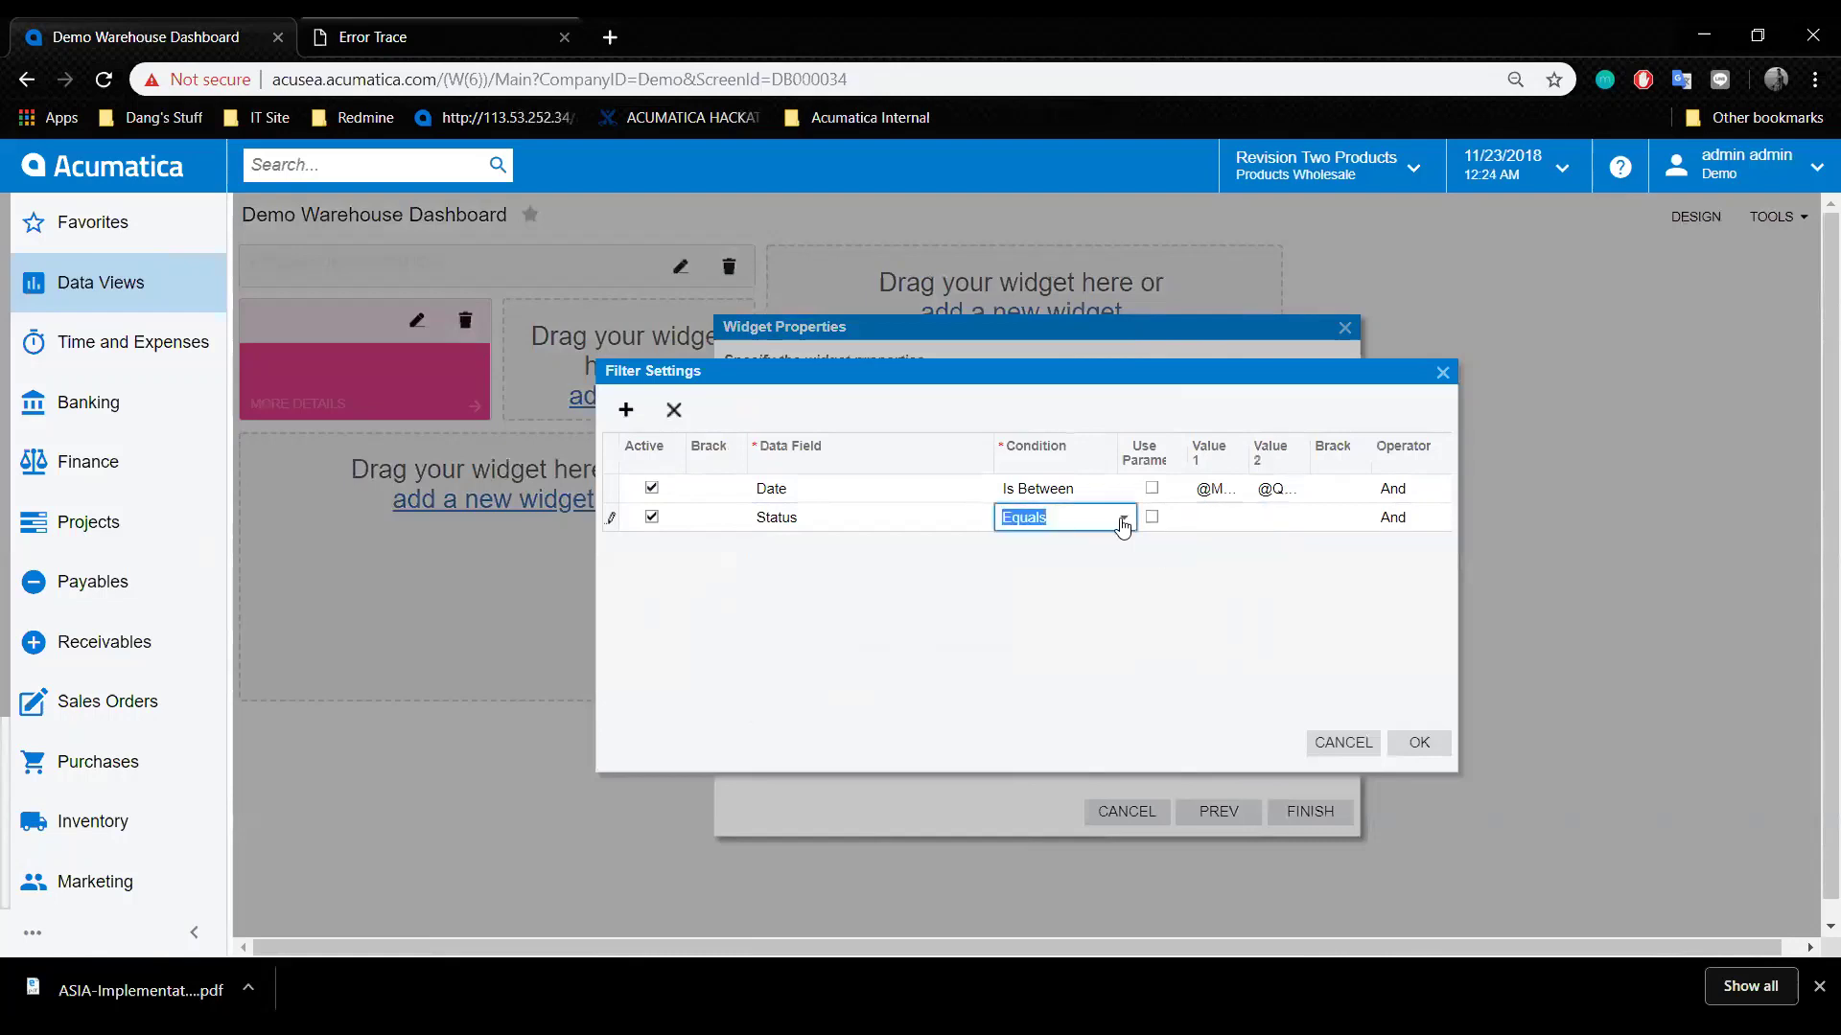
{"action": "left_click", "coordinate": [1089, 525]}
{"action": "left_click", "coordinate": [1096, 563]}
{"action": "left_click", "coordinate": [1227, 518]}
{"action": "left_click", "coordinate": [1254, 517]}
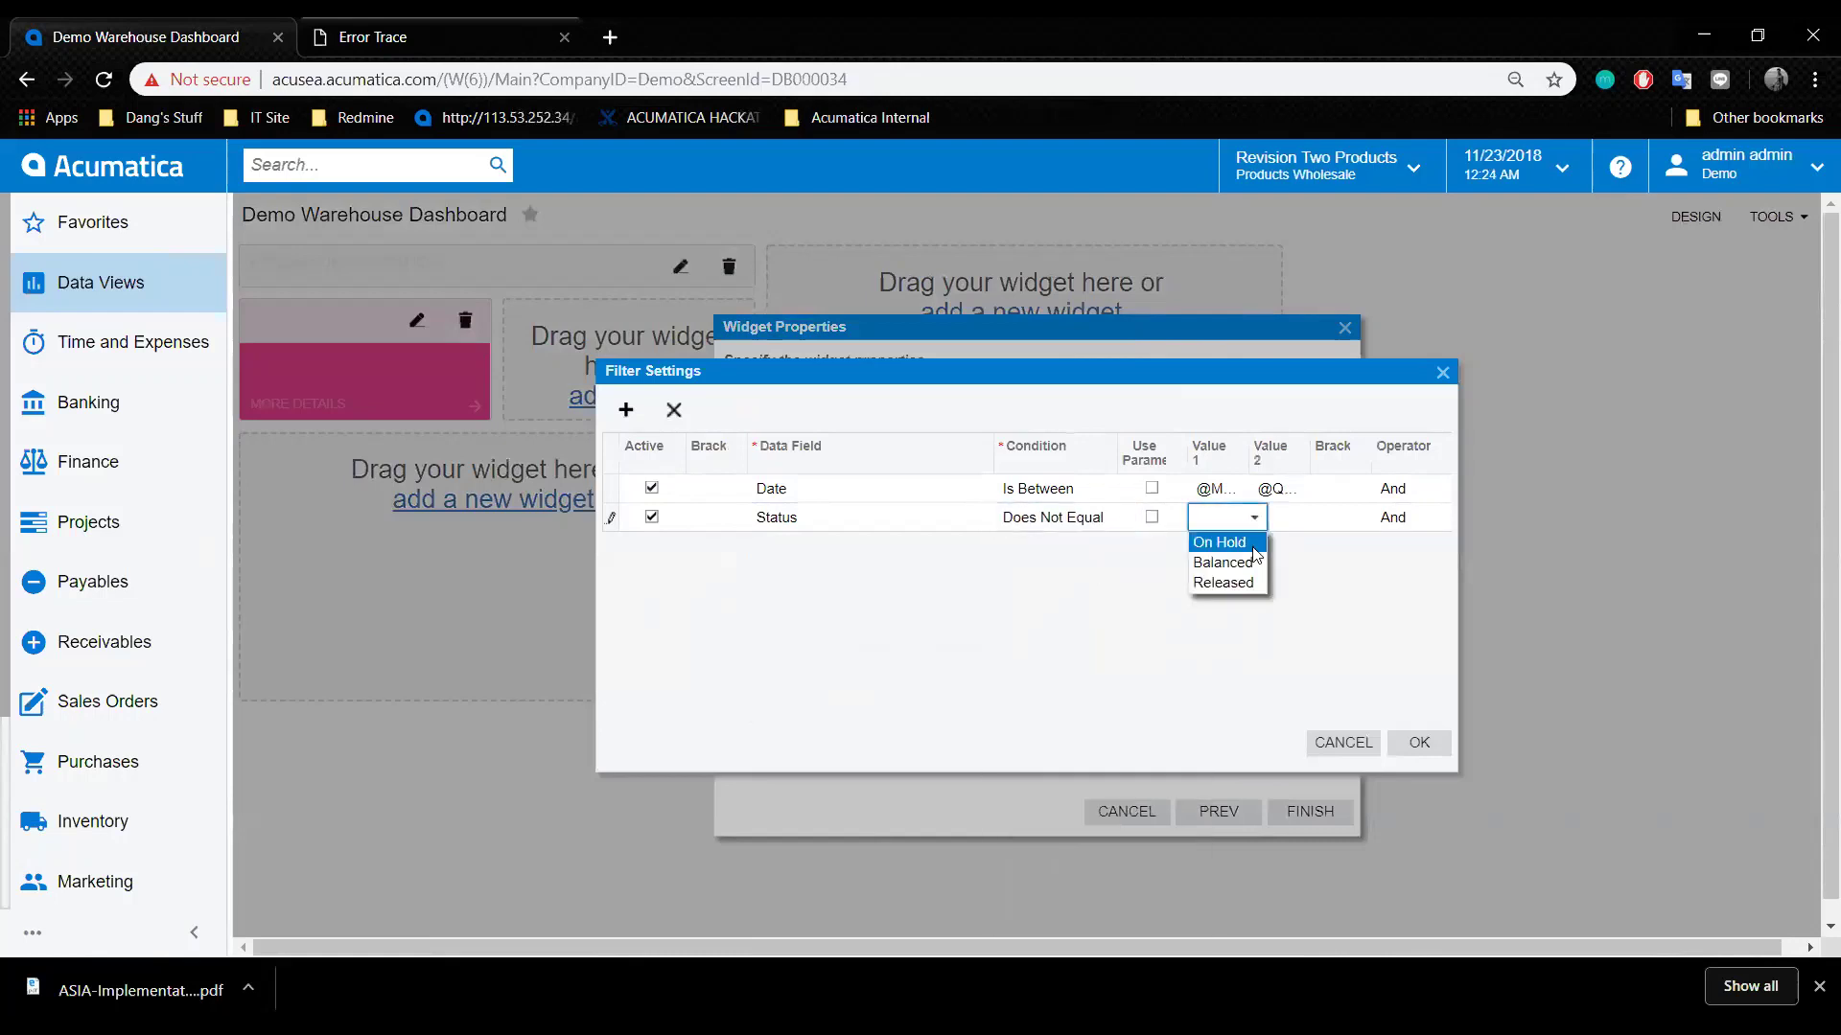
{"action": "left_click", "coordinate": [1252, 583]}
{"action": "left_click", "coordinate": [1332, 517]}
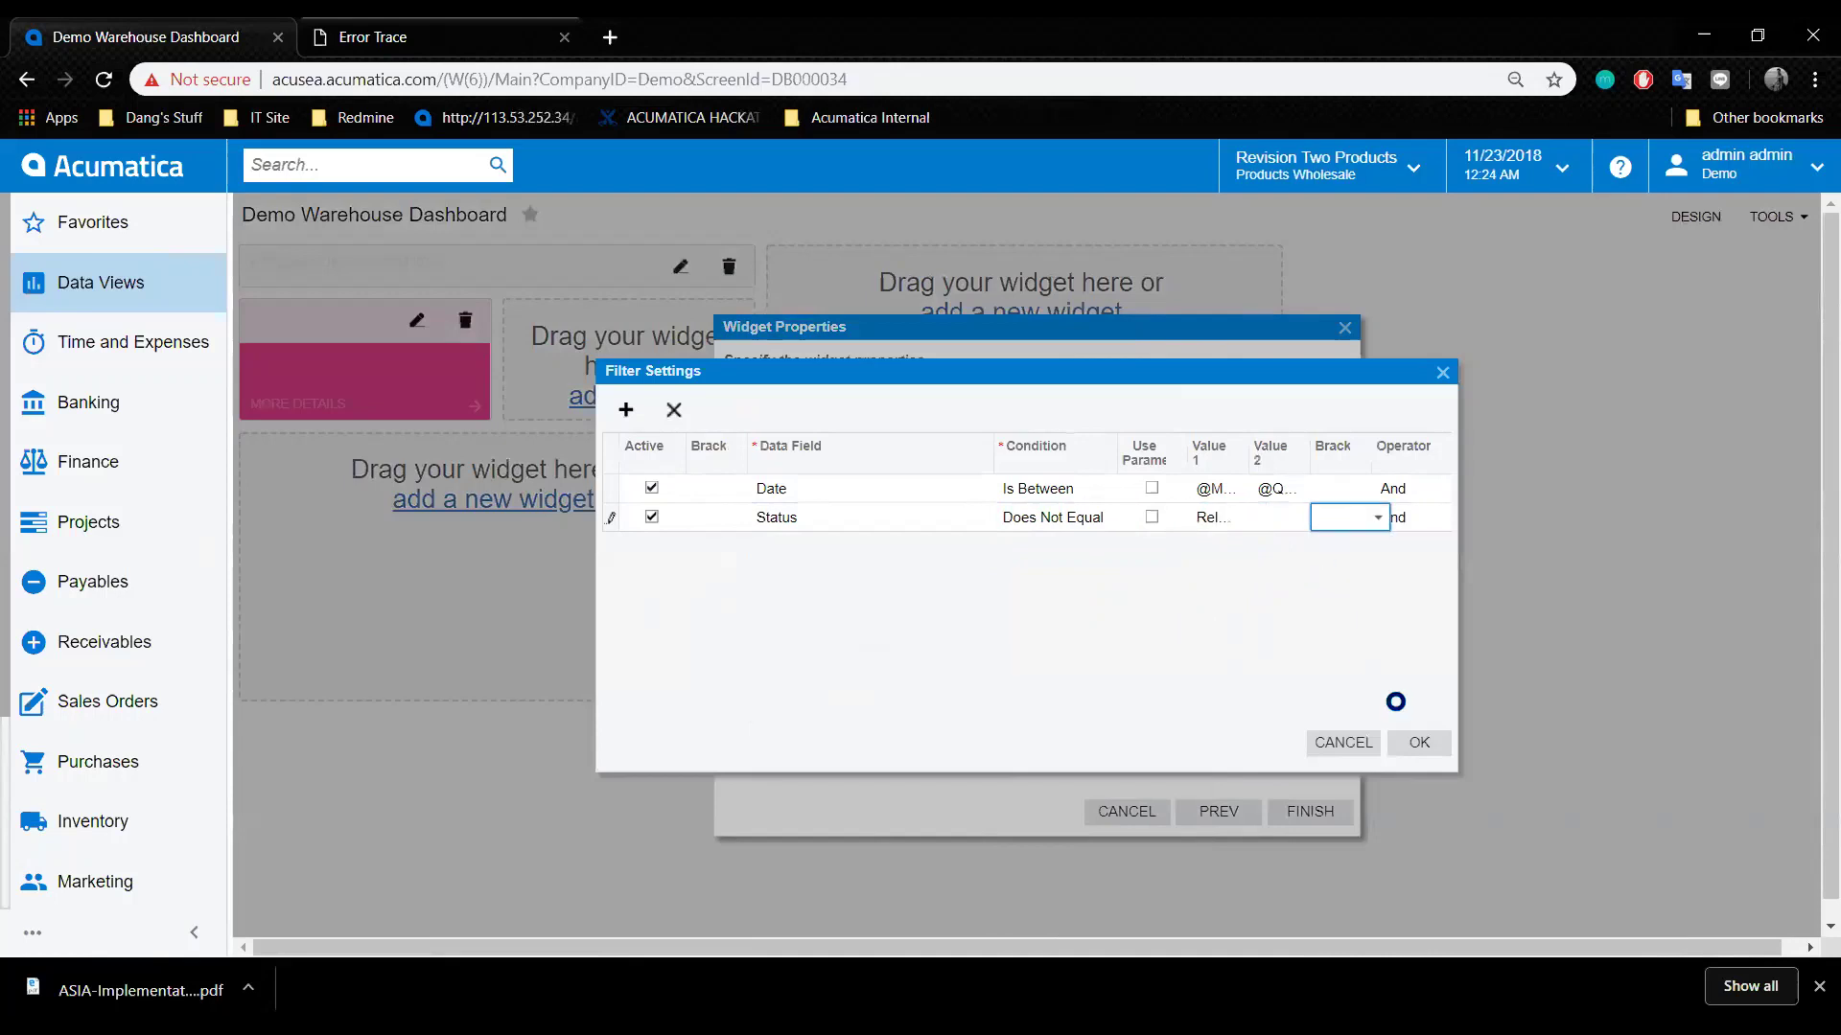
{"action": "left_click", "coordinate": [1425, 752]}
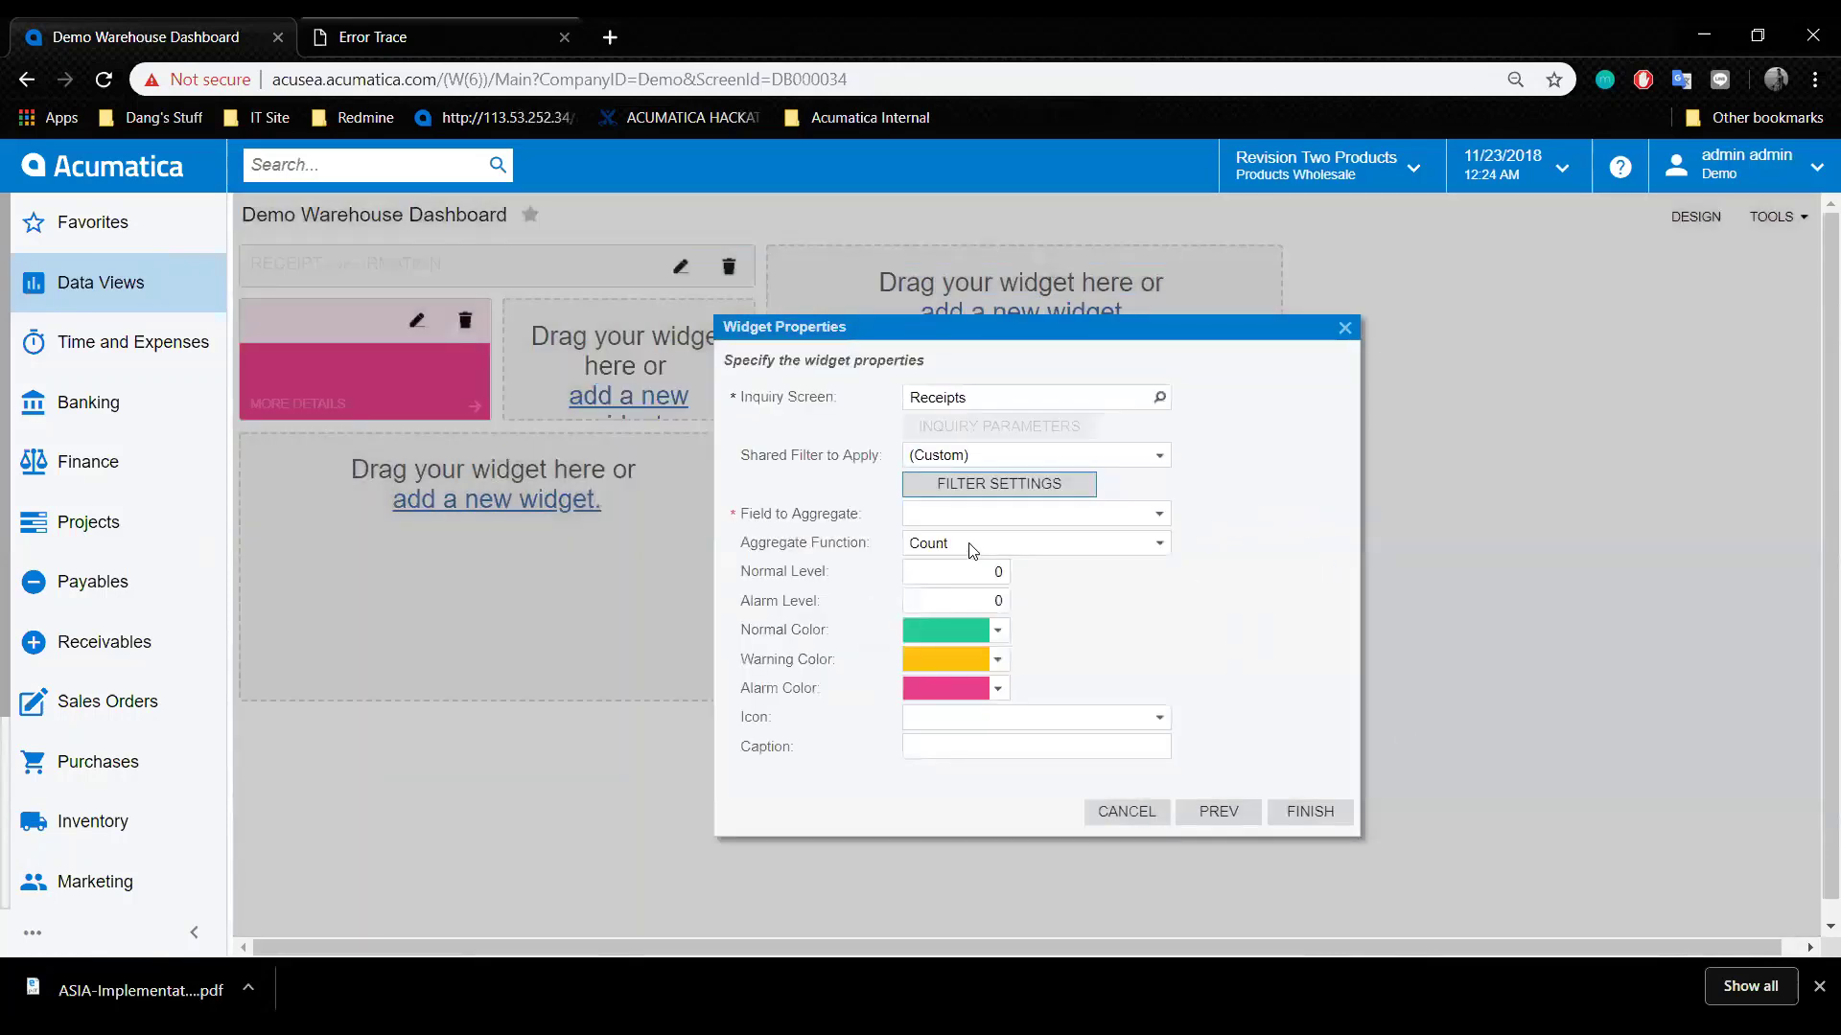
Aggregate the second scorecard by Reference Nbr. and set its normal level to 150 and alarm level to 120.
{"action": "left_click", "coordinate": [1155, 522]}
{"action": "left_click", "coordinate": [1077, 561]}
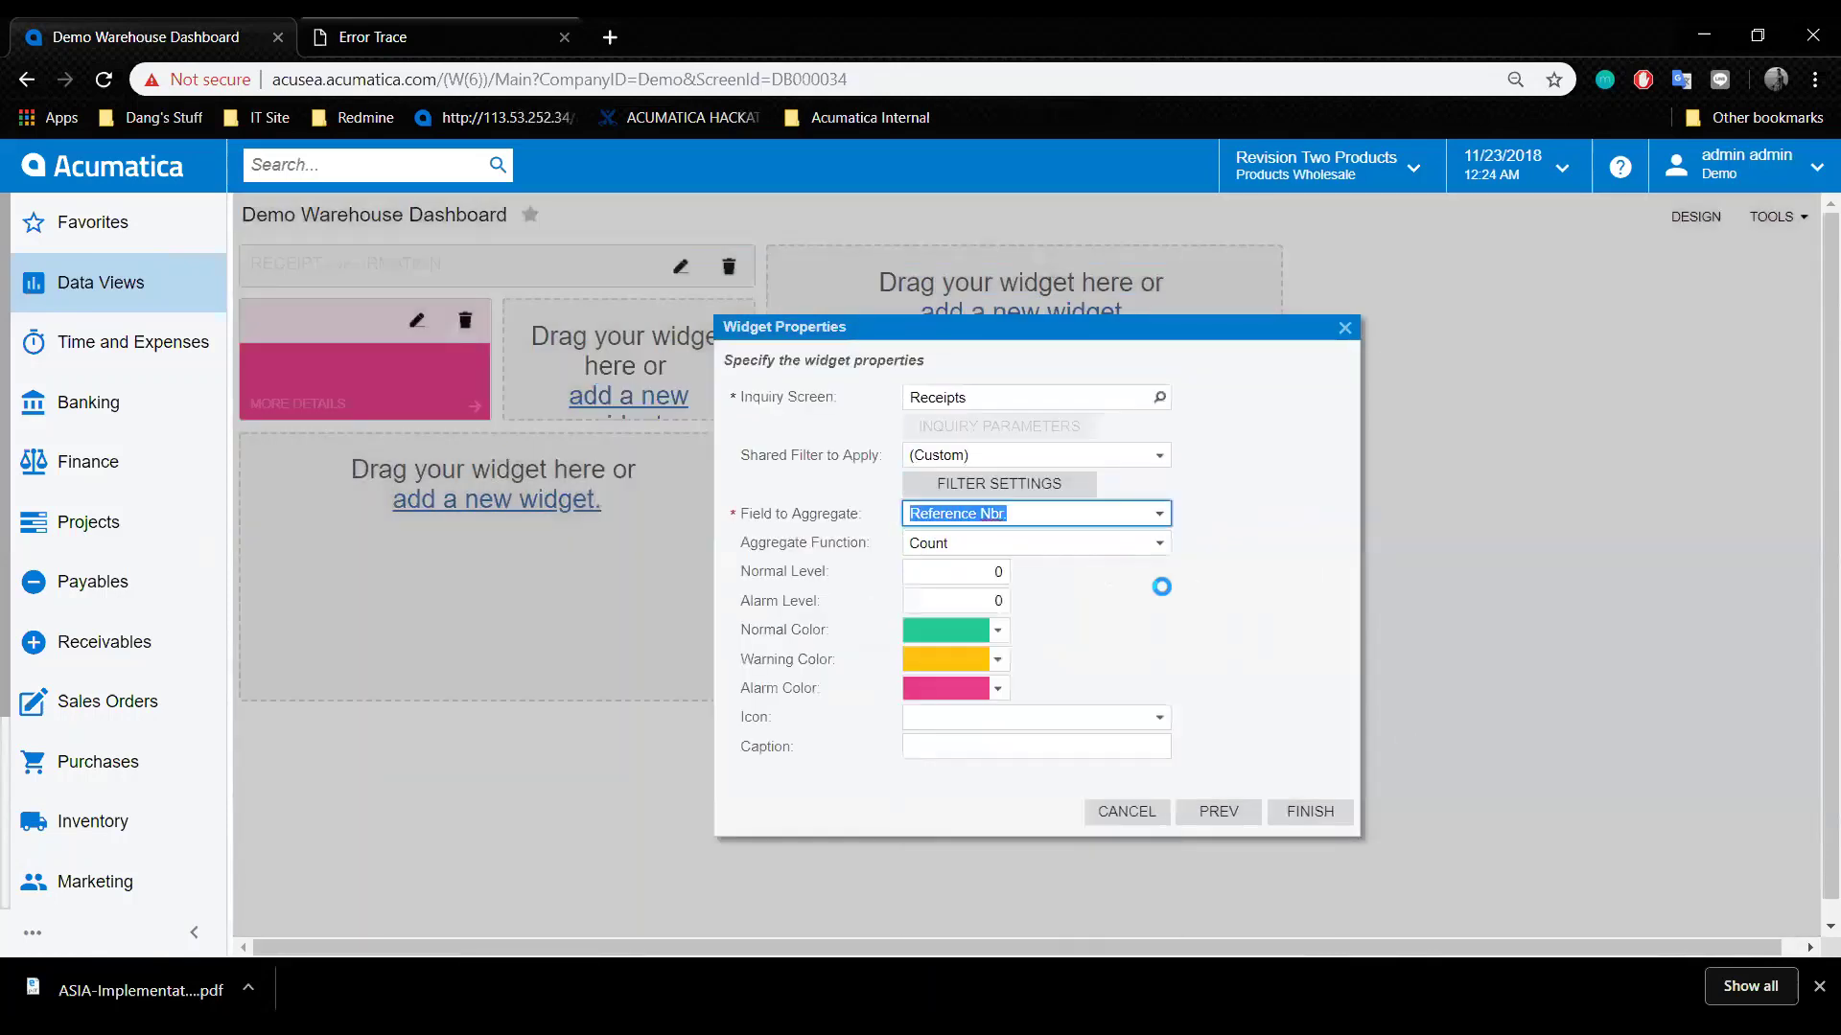
{"action": "left_click", "coordinate": [959, 575]}
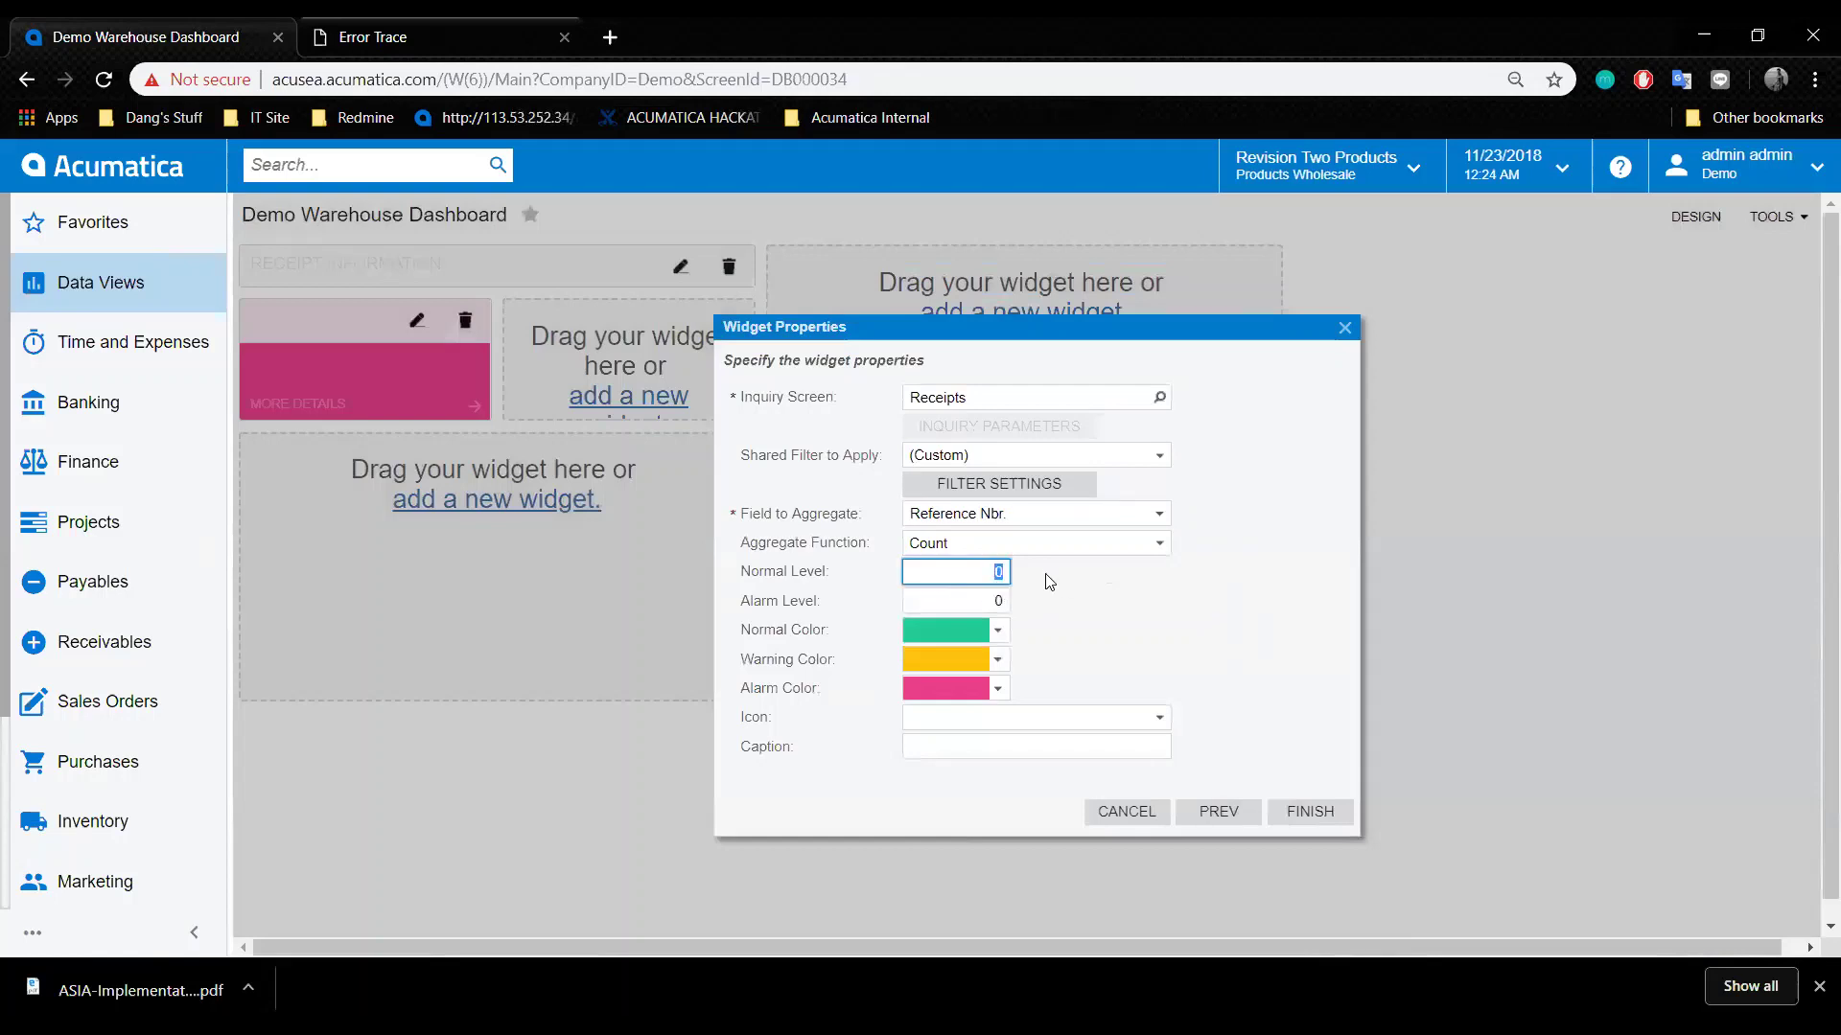
{"action": "key", "text": "Tab"}
{"action": "left_click", "coordinate": [1256, 600]}
Caption the second scorecard Released and finish adding it to the dashboard.
{"action": "left_click", "coordinate": [1023, 738]}
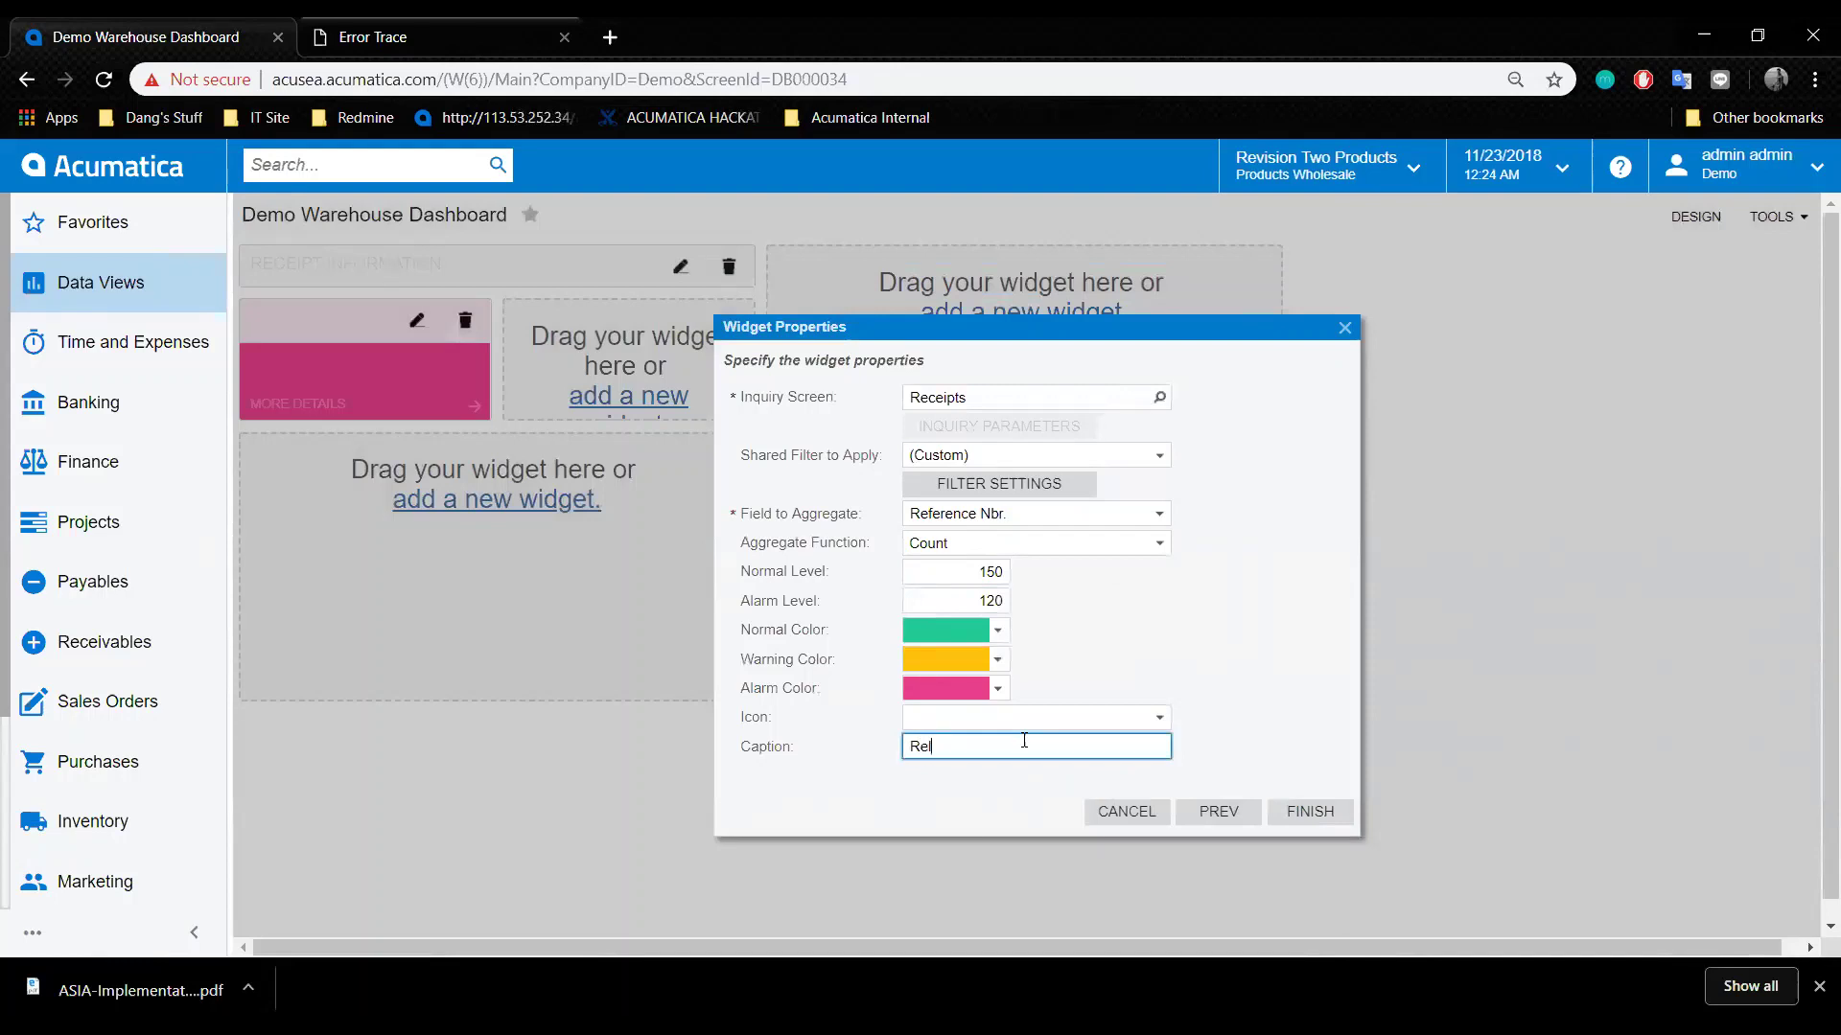
{"action": "type", "text": "Released"}
{"action": "left_click", "coordinate": [1310, 811]}
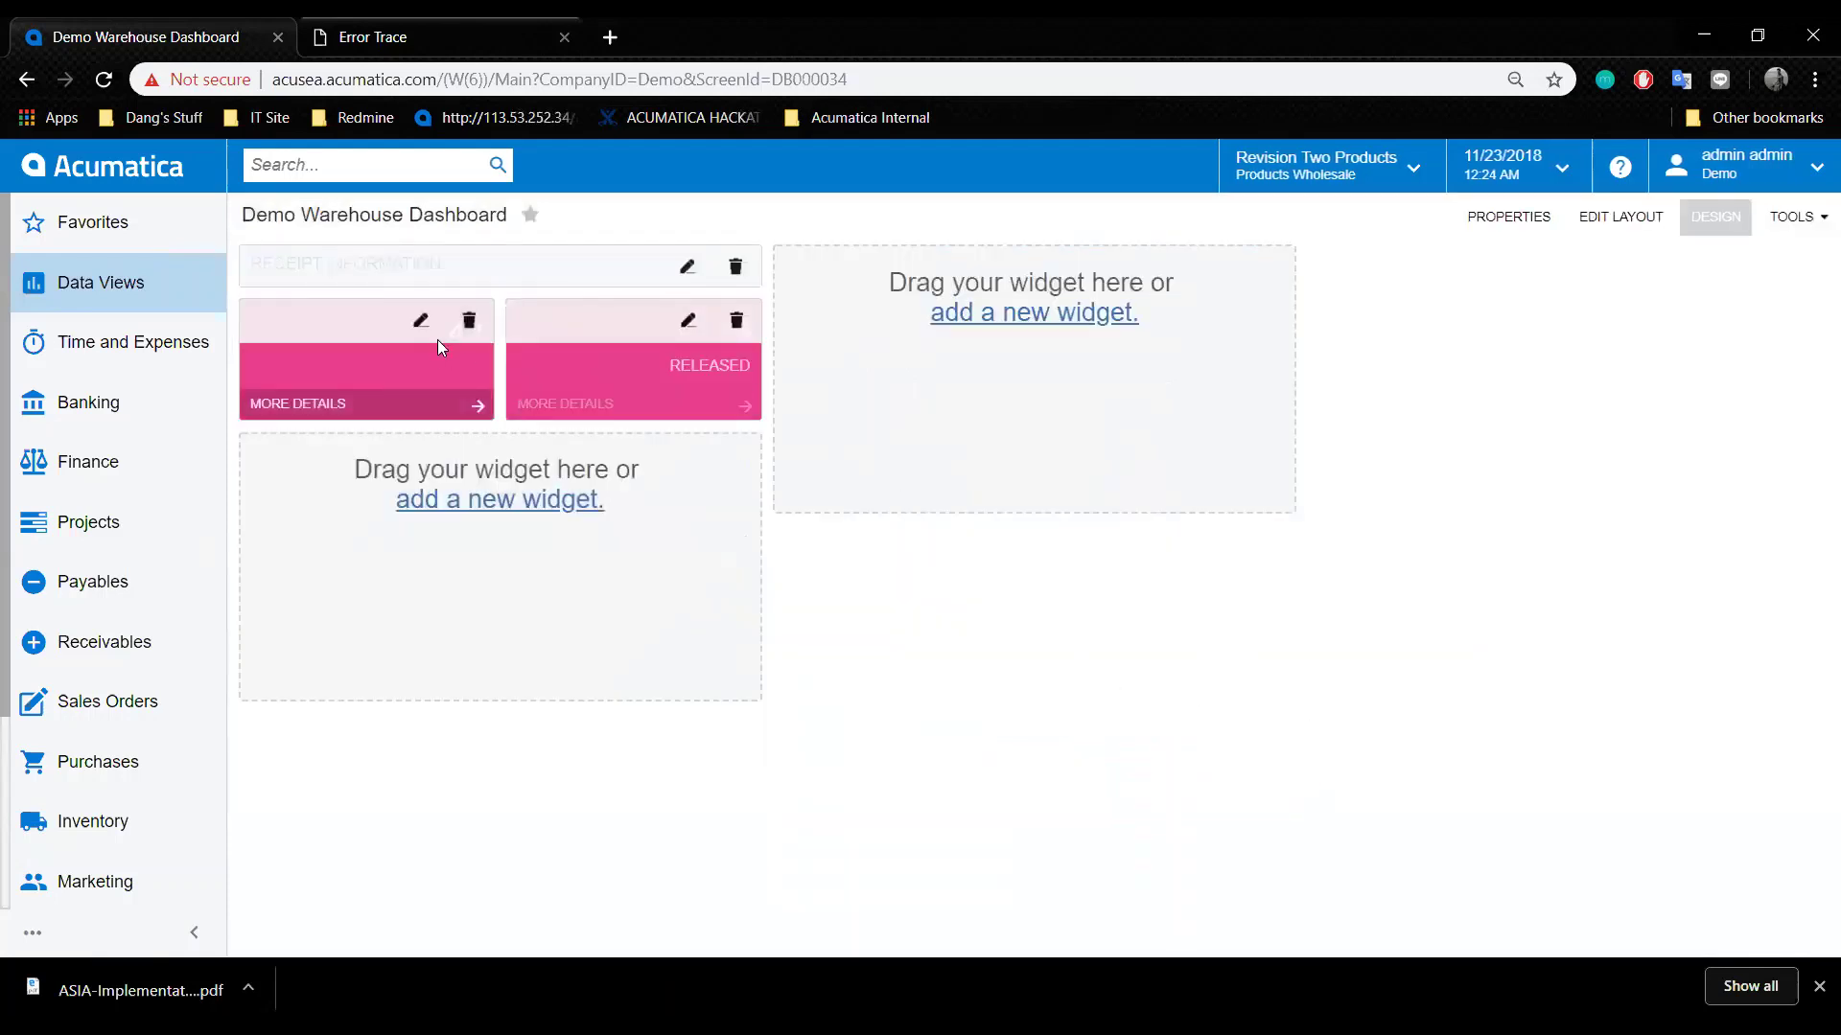
Change the second scorecard's caption to Open and save its properties.
{"action": "left_click", "coordinate": [420, 320]}
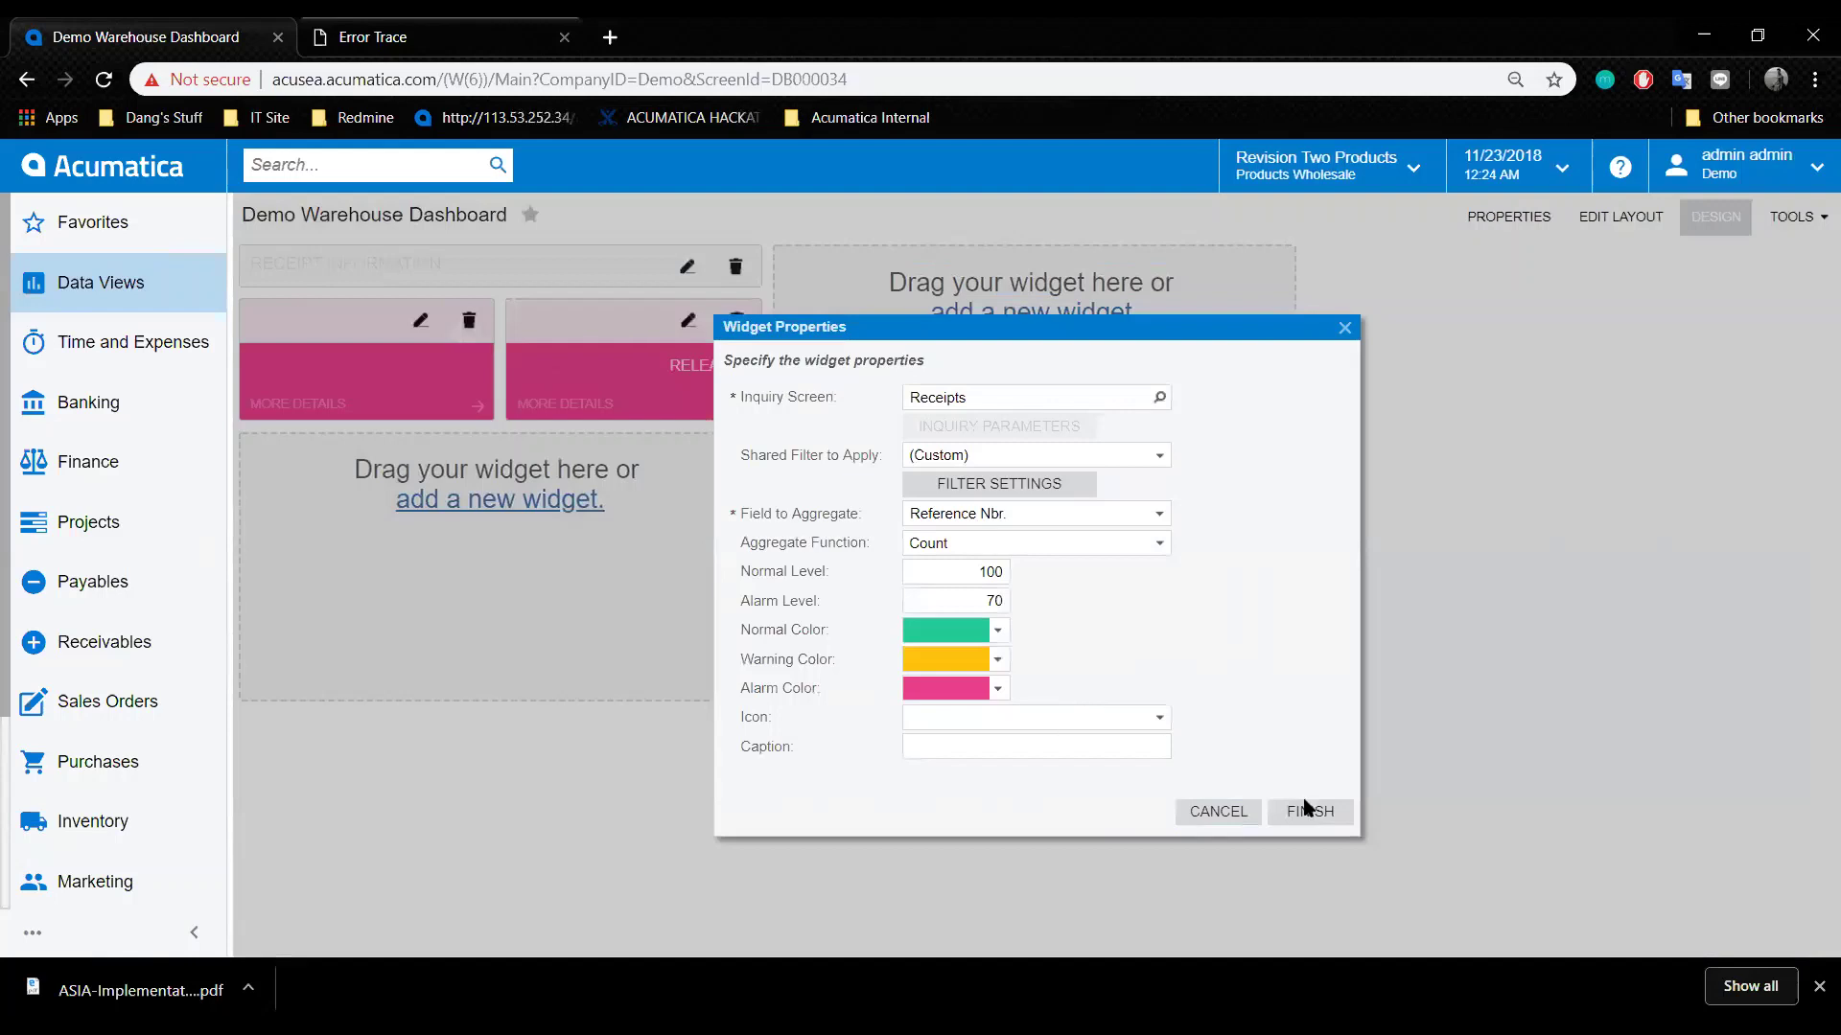
{"action": "left_click", "coordinate": [1345, 327]}
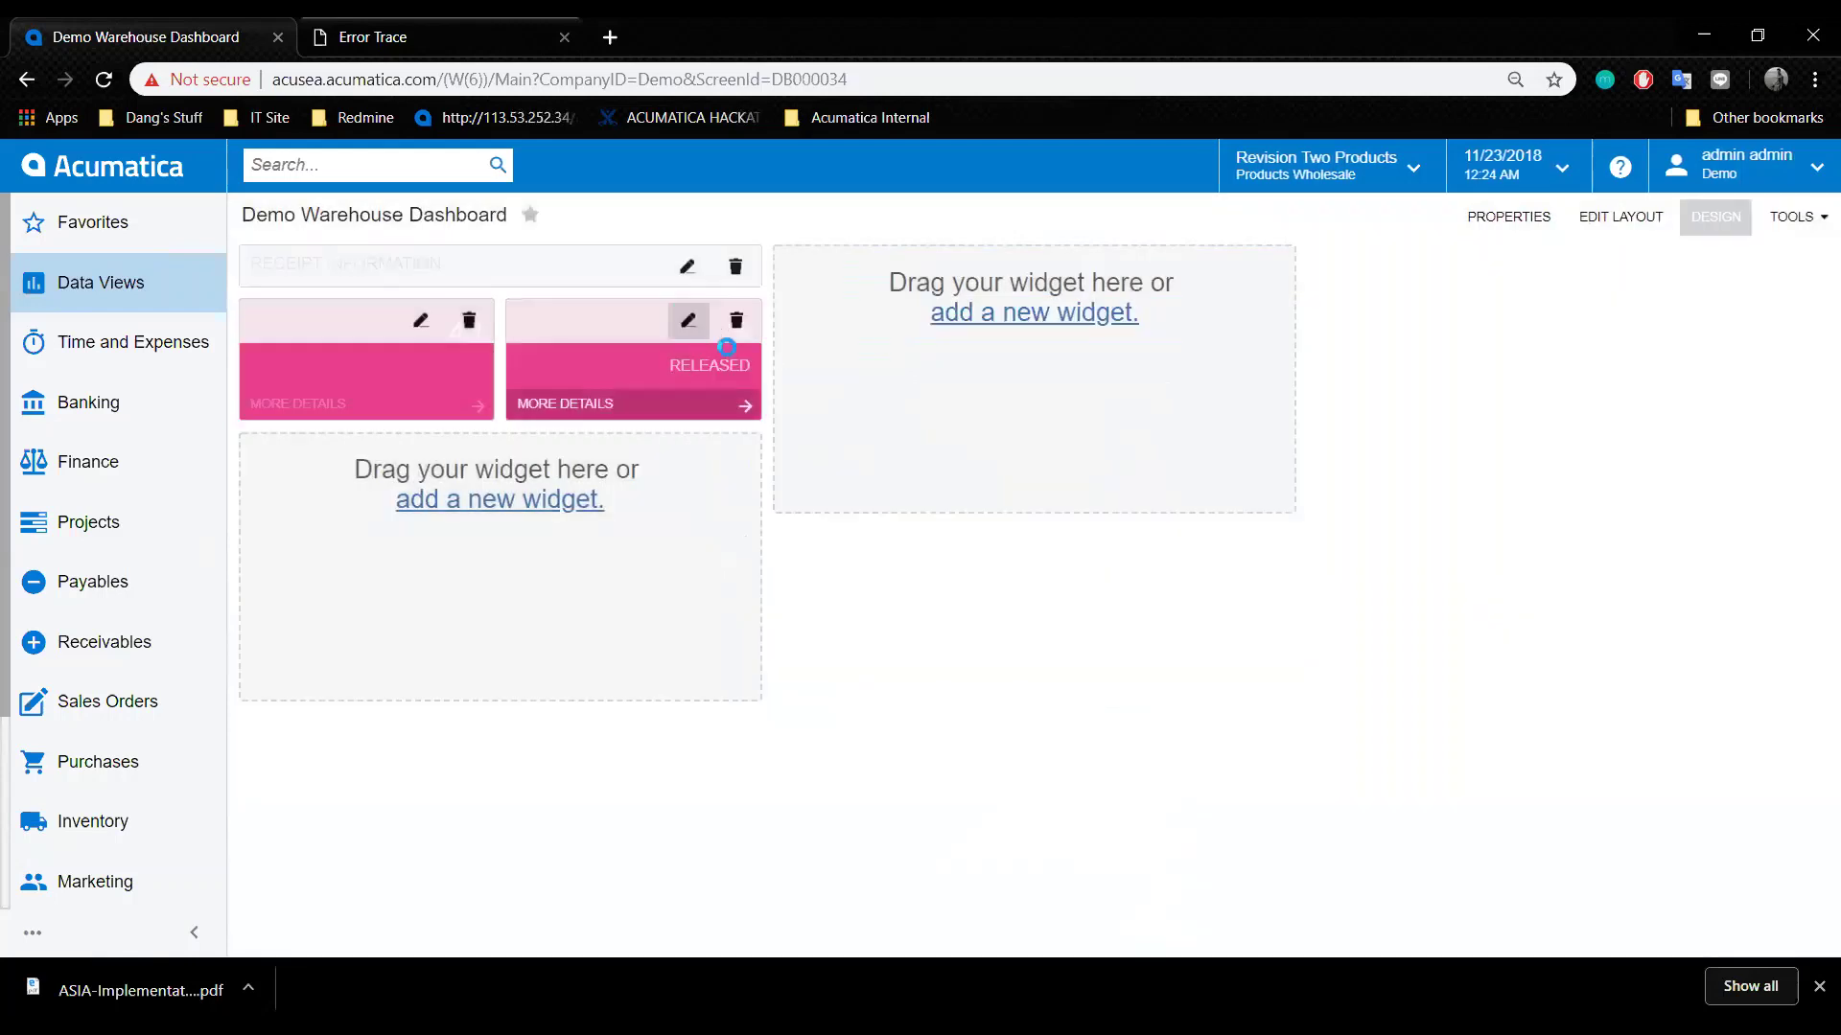
{"action": "left_click", "coordinate": [687, 320]}
{"action": "double_click", "coordinate": [1035, 756]}
{"action": "type", "text": "Open"}
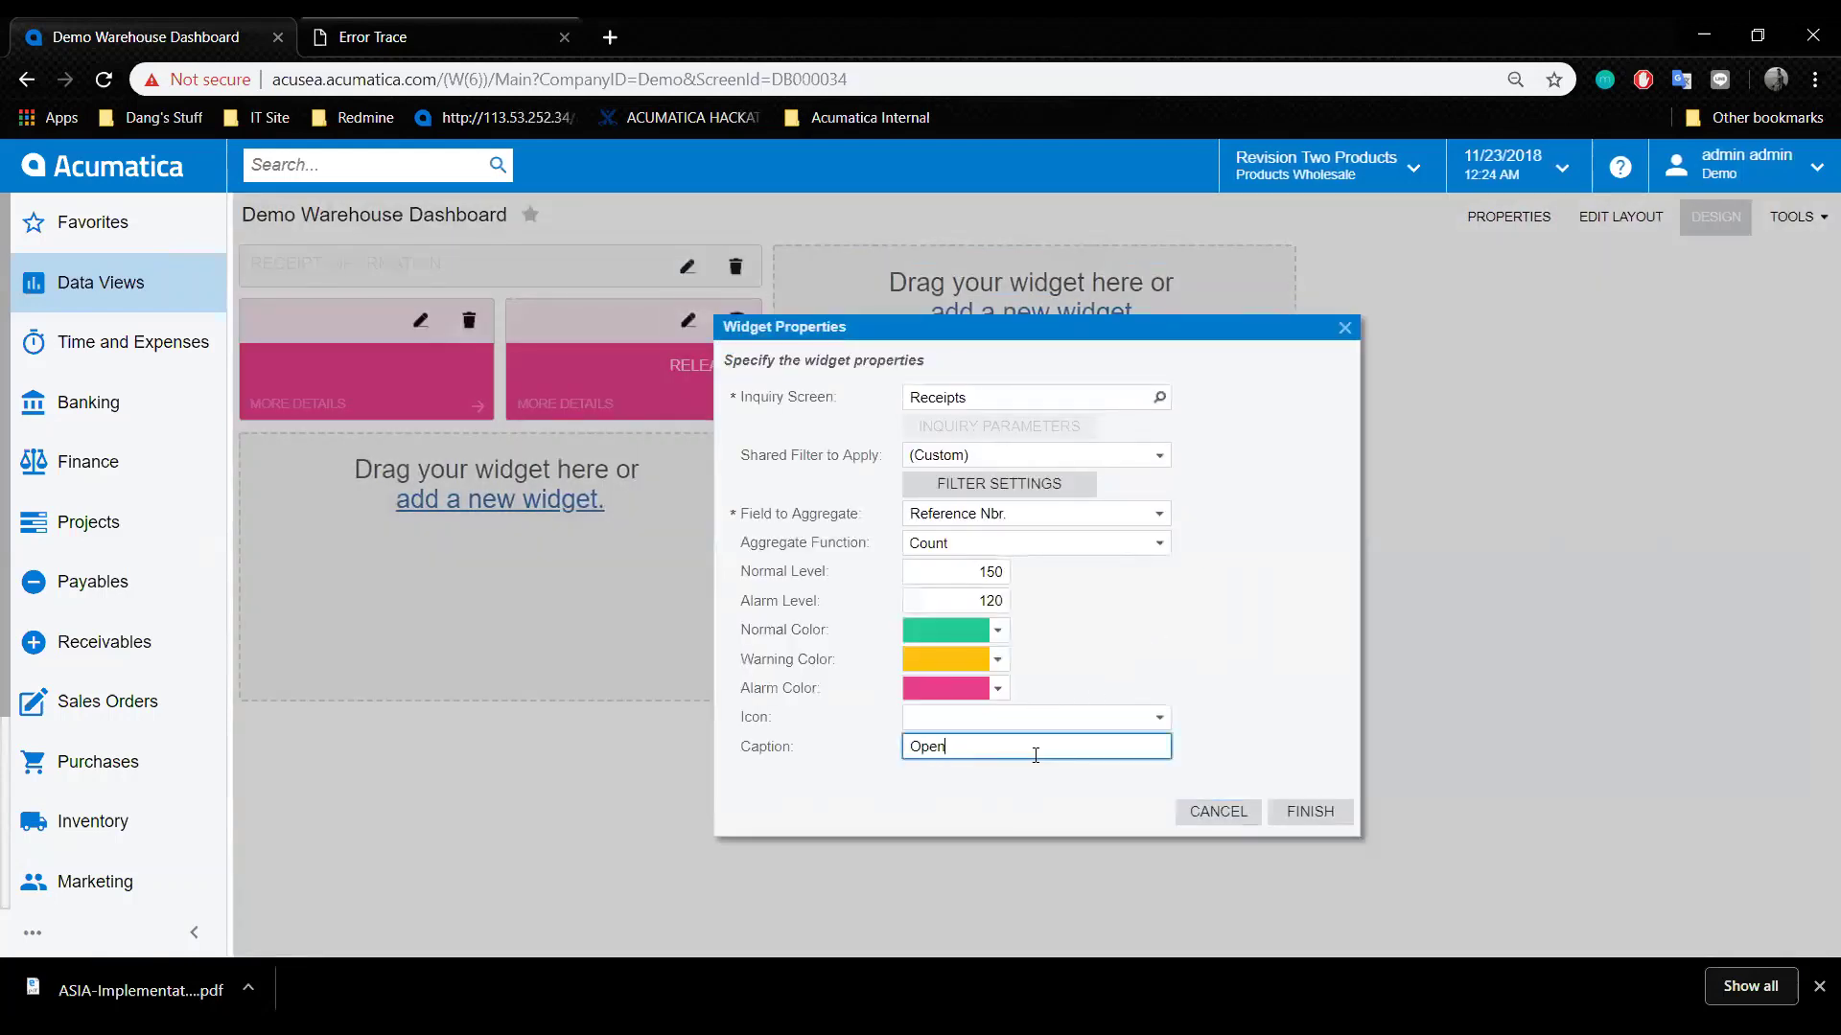
{"action": "left_click", "coordinate": [1333, 811]}
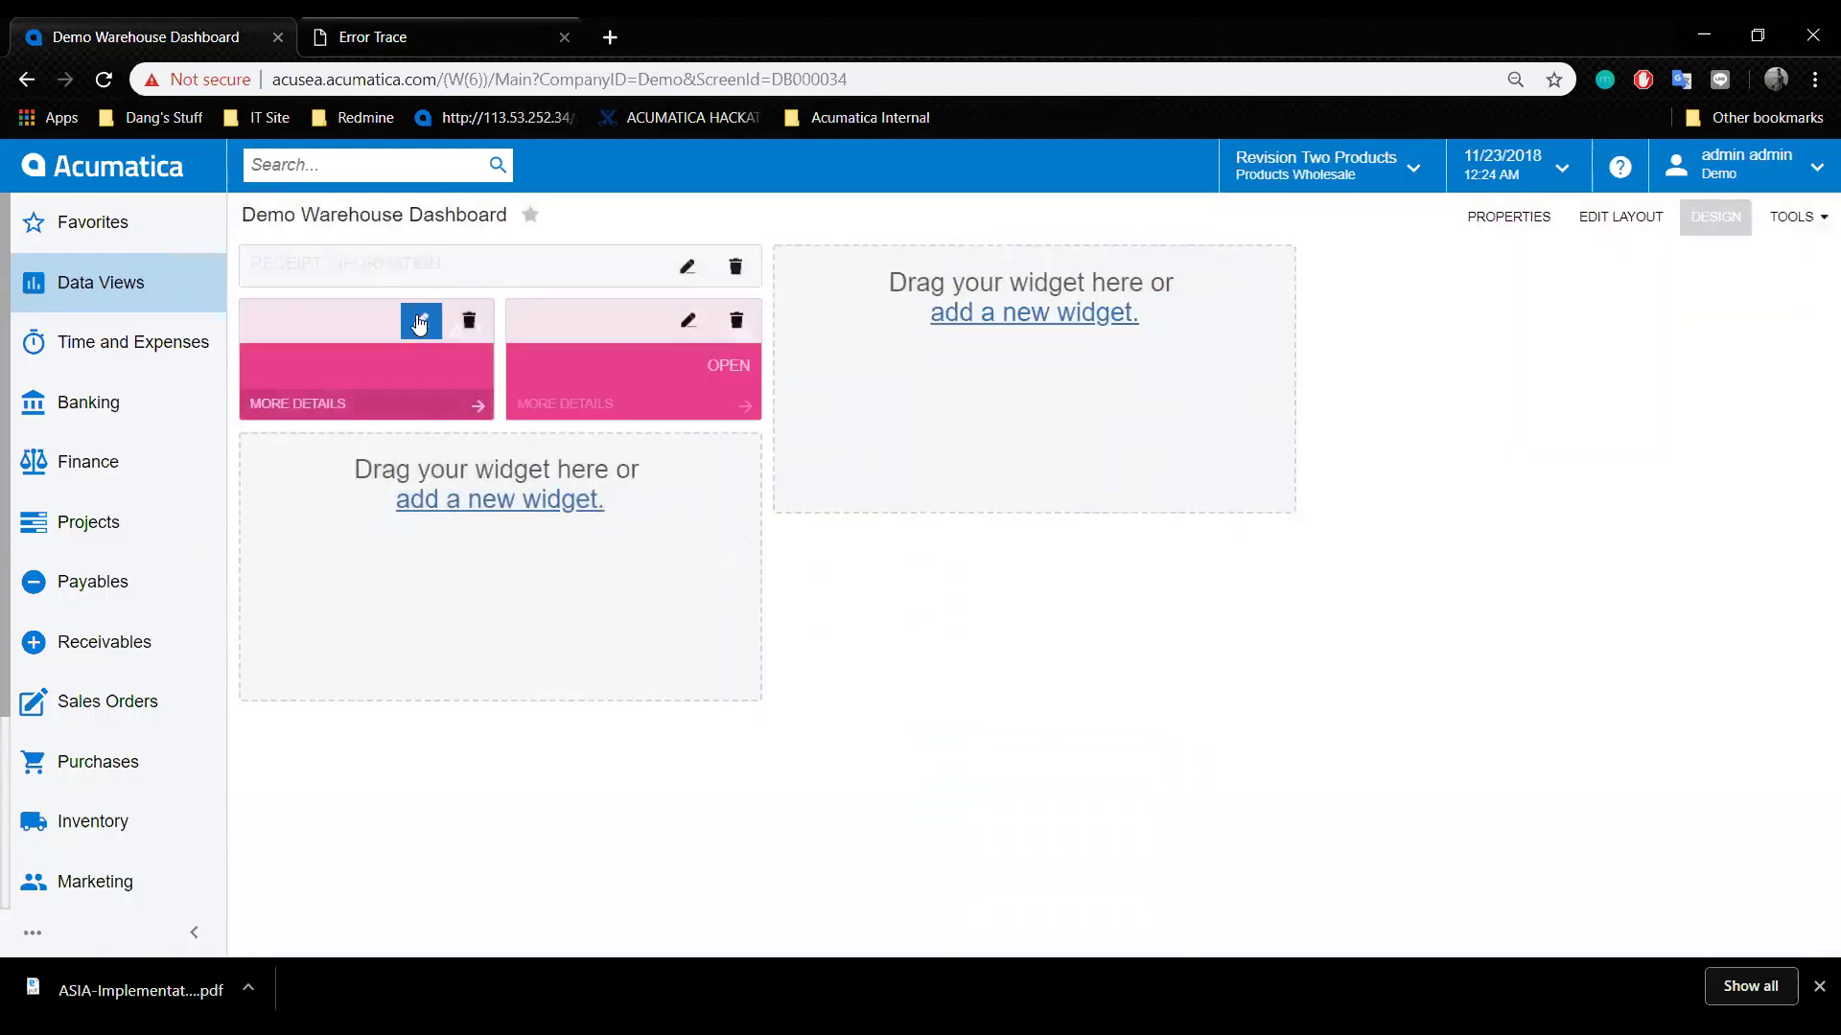
Caption the first scorecard Released and save its properties.
{"action": "left_click", "coordinate": [420, 320]}
{"action": "left_click", "coordinate": [1079, 745]}
{"action": "type", "text": "S"}
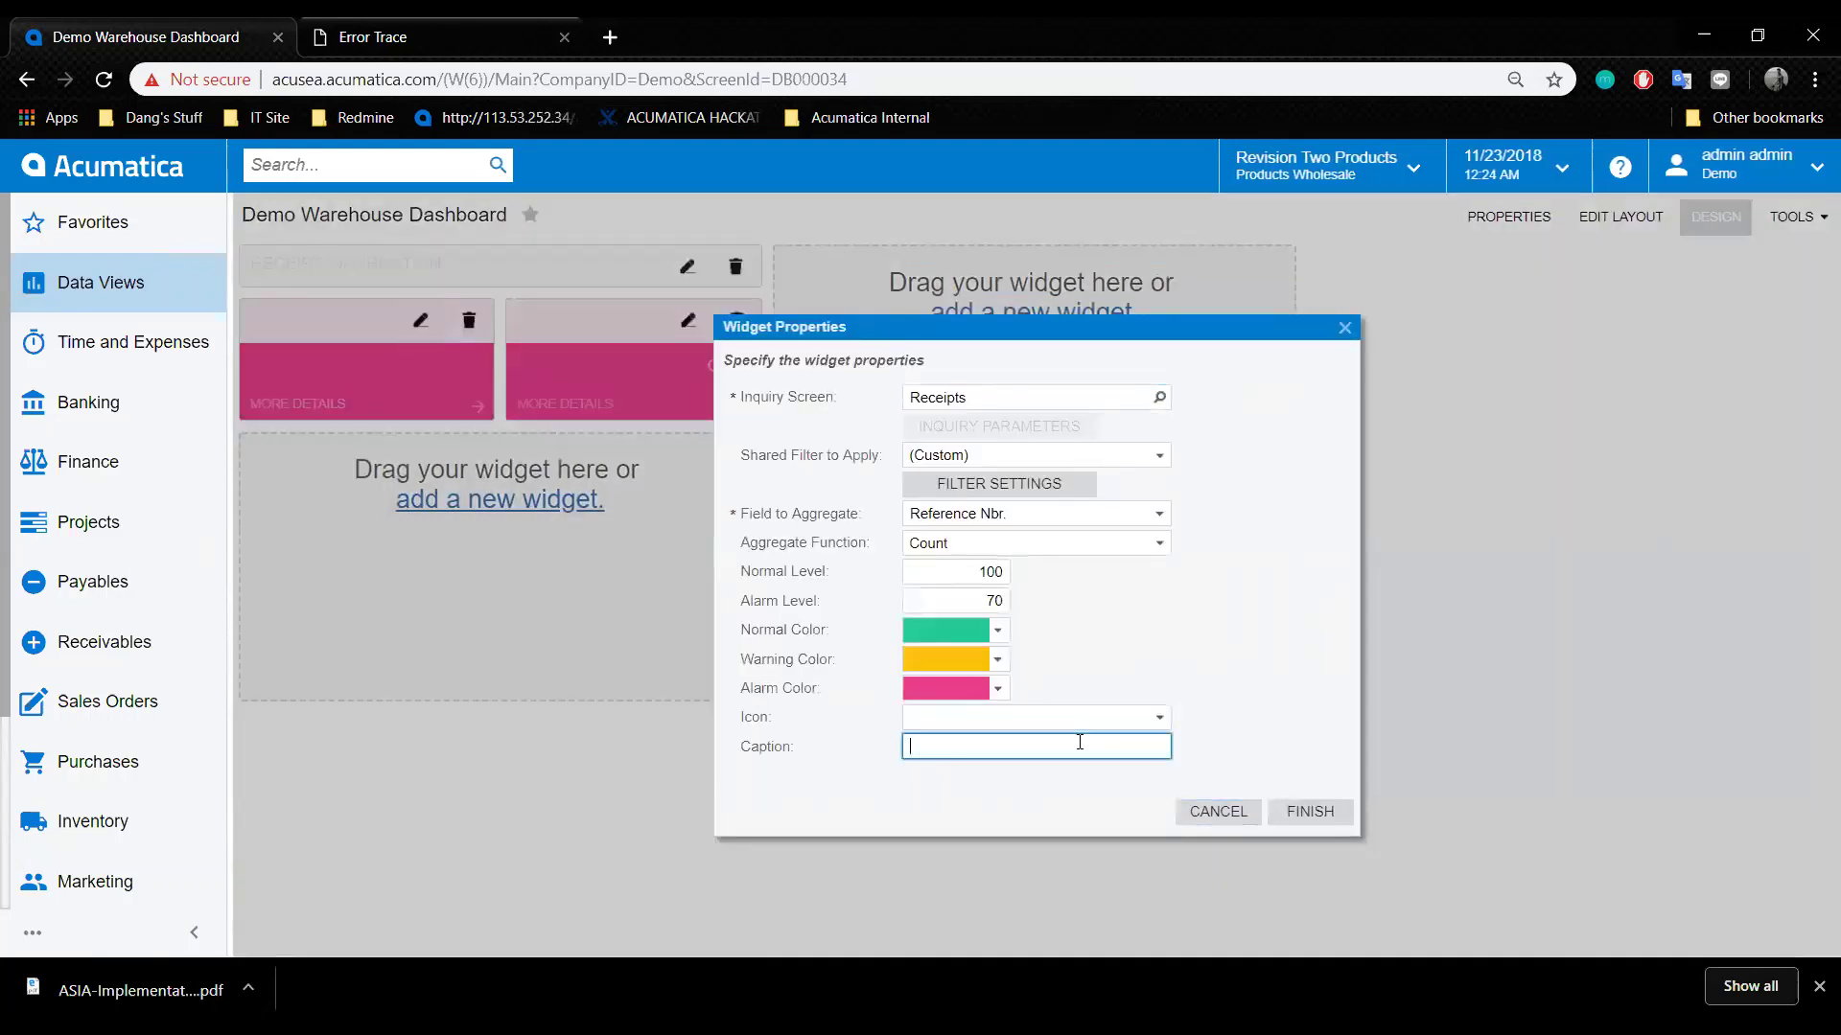
{"action": "type", "text": "eleased"}
{"action": "left_click", "coordinate": [1323, 810]}
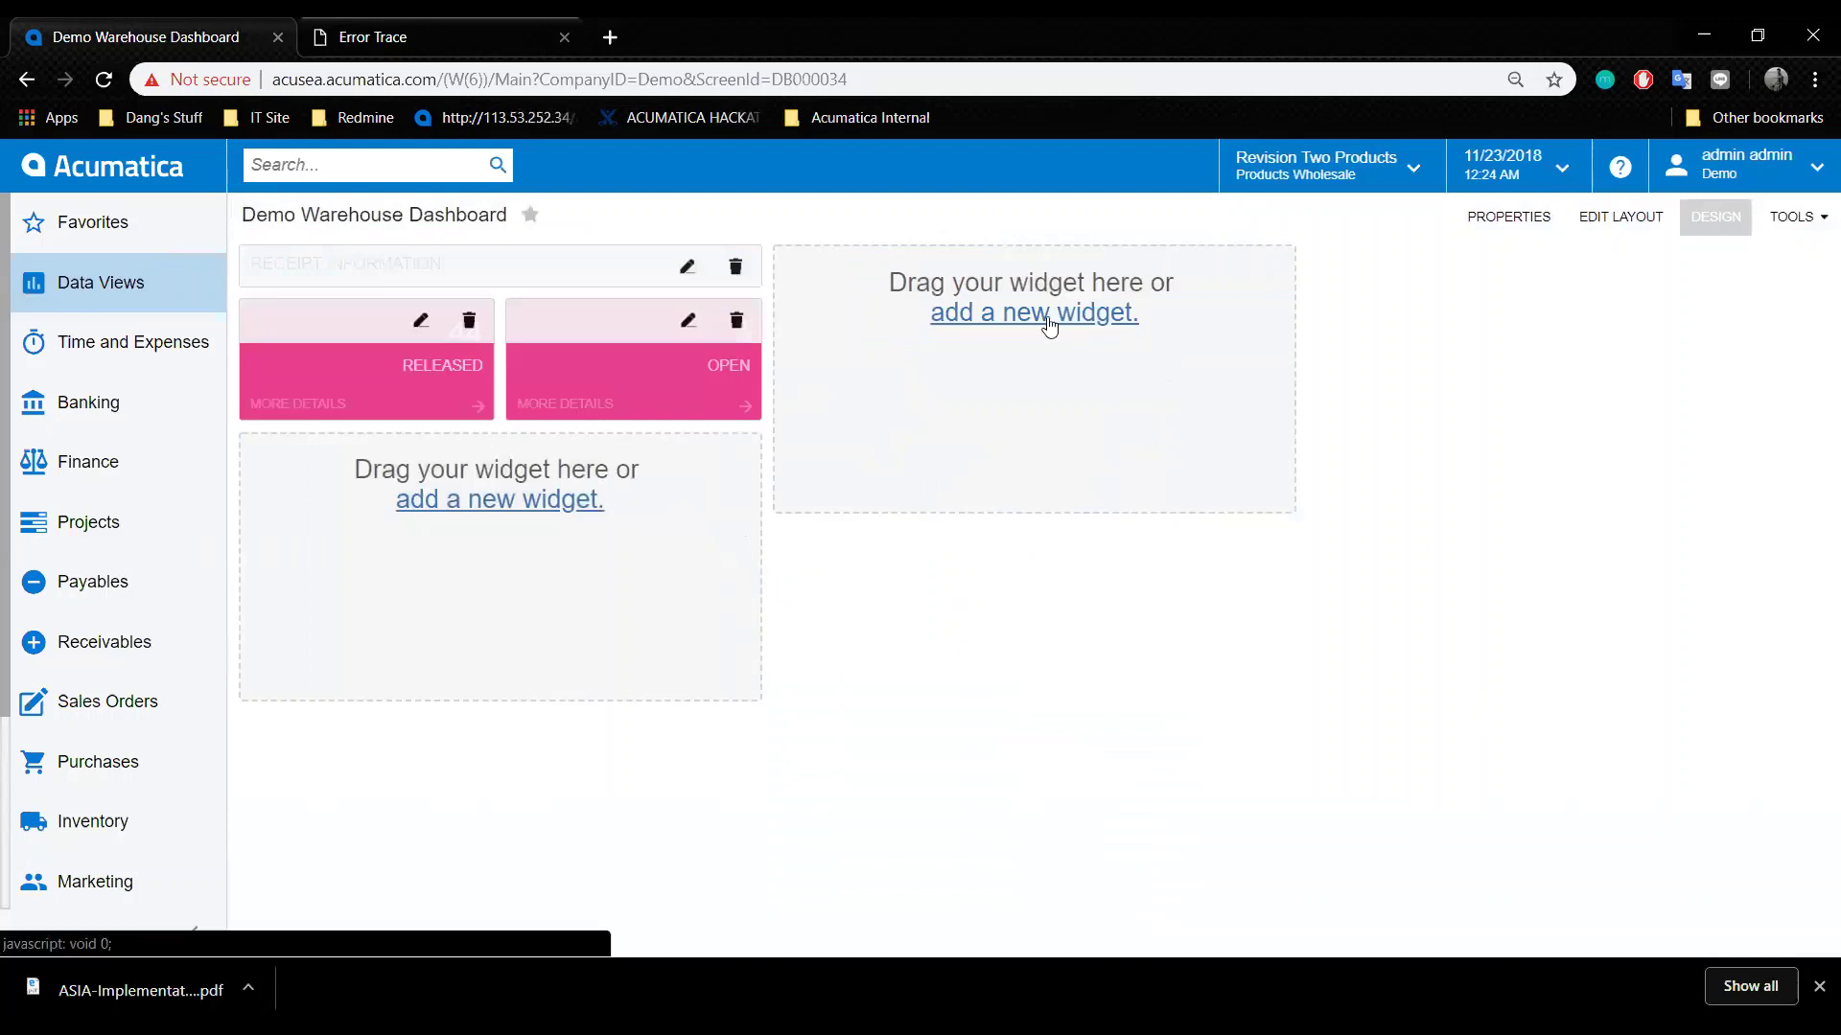
Start adding a Data Table widget in the empty slot beside the receipt header and go to its properties.
{"action": "left_click", "coordinate": [1050, 324]}
{"action": "left_click", "coordinate": [870, 595]}
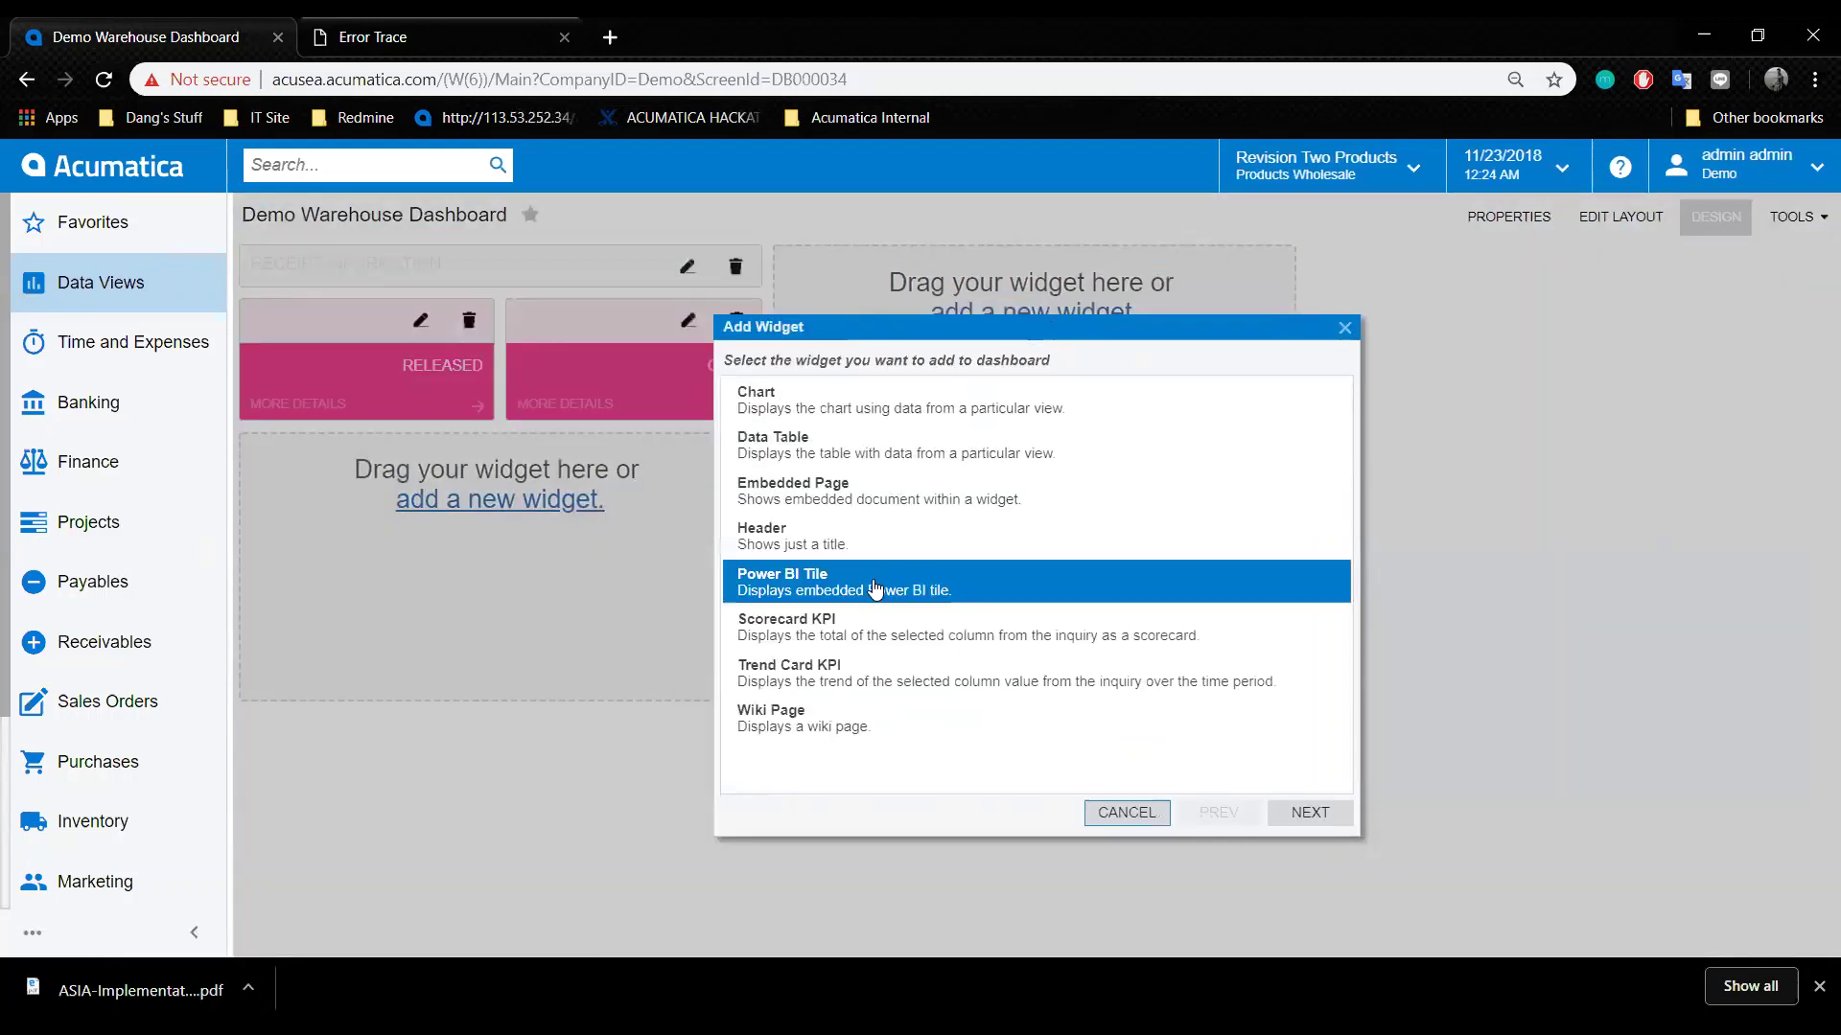
{"action": "left_click", "coordinate": [863, 624]}
{"action": "left_click", "coordinate": [815, 537]}
{"action": "left_click", "coordinate": [805, 446]}
{"action": "left_click", "coordinate": [805, 410]}
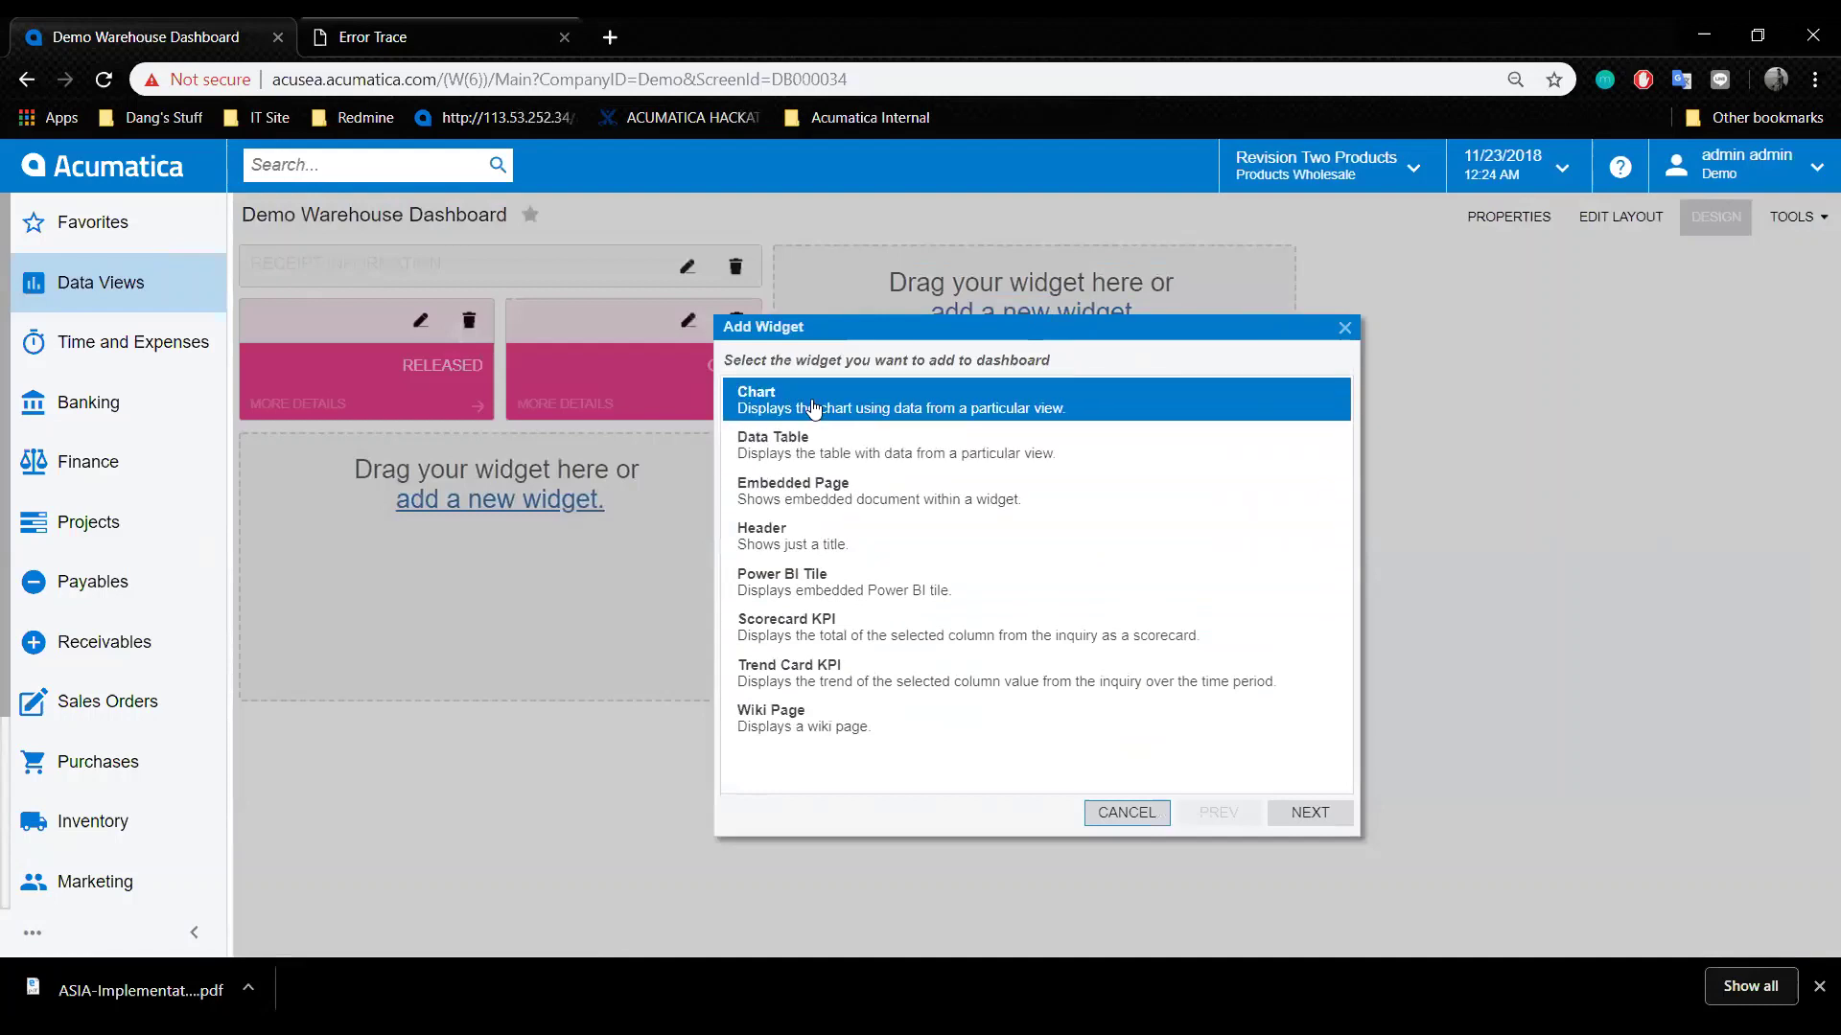
{"action": "left_click", "coordinate": [810, 499]}
{"action": "left_click", "coordinate": [815, 548]}
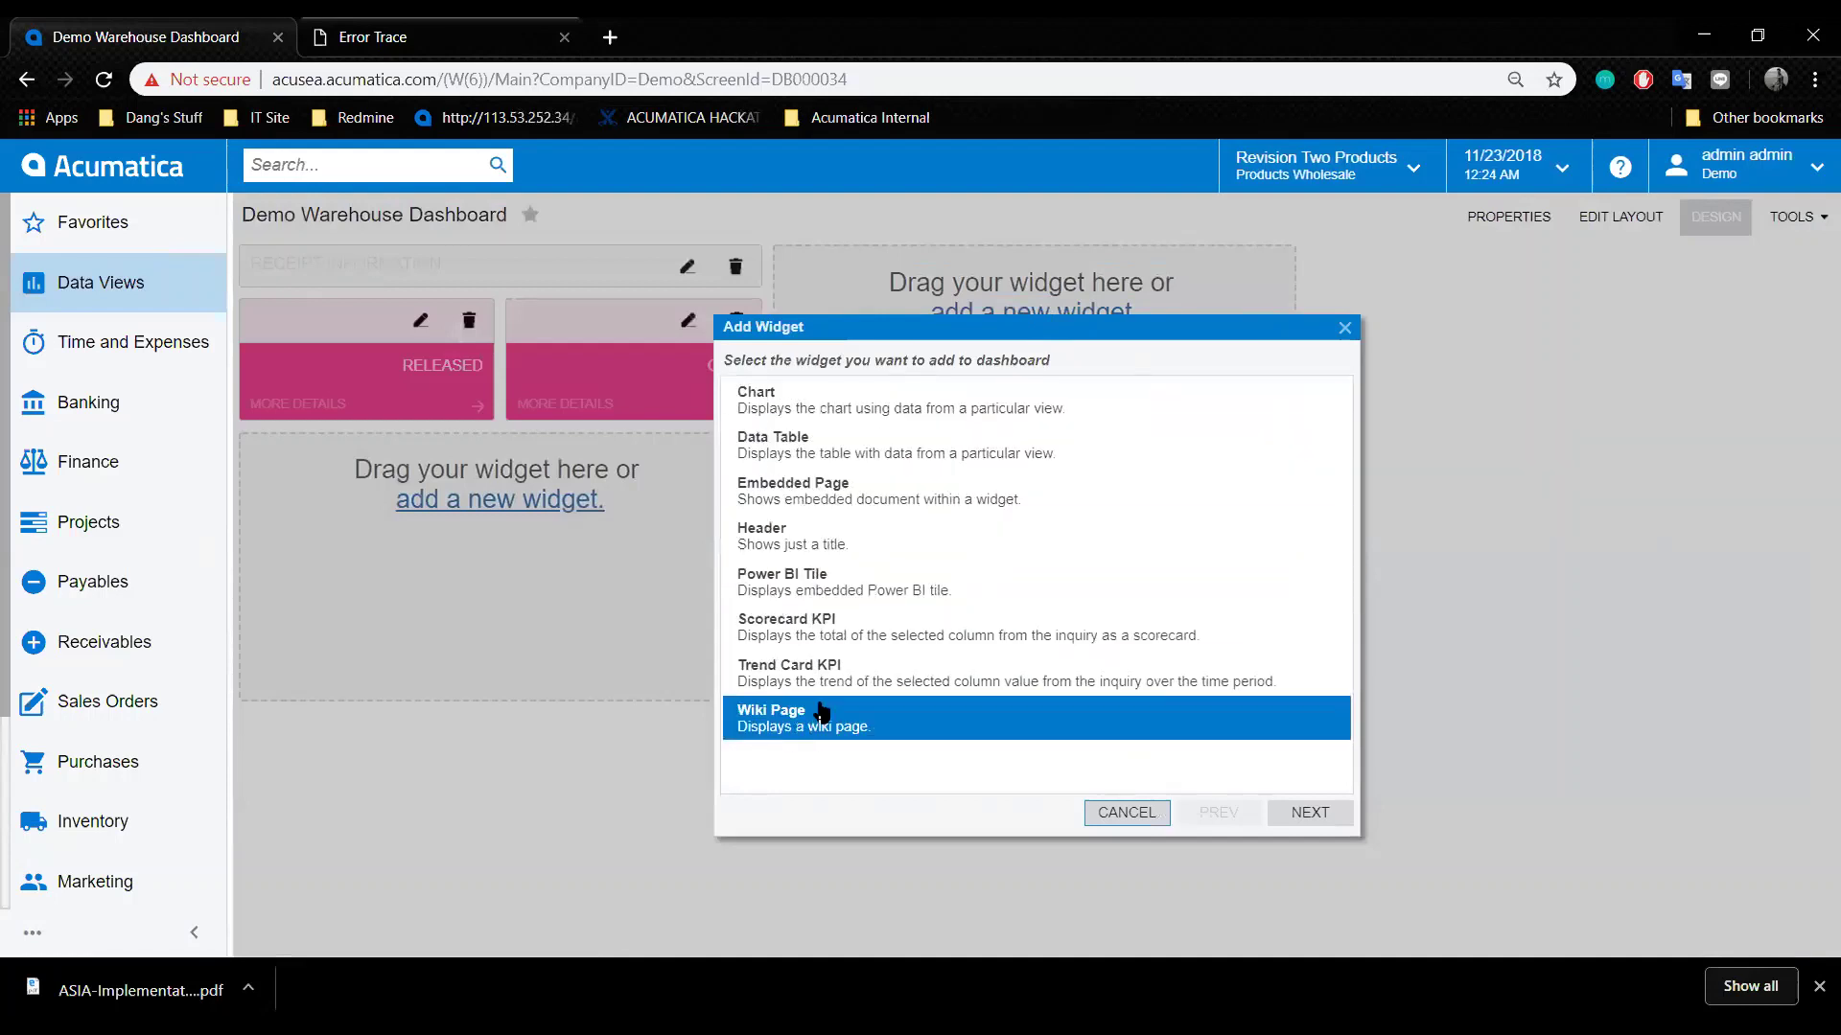
{"action": "left_click", "coordinate": [836, 460]}
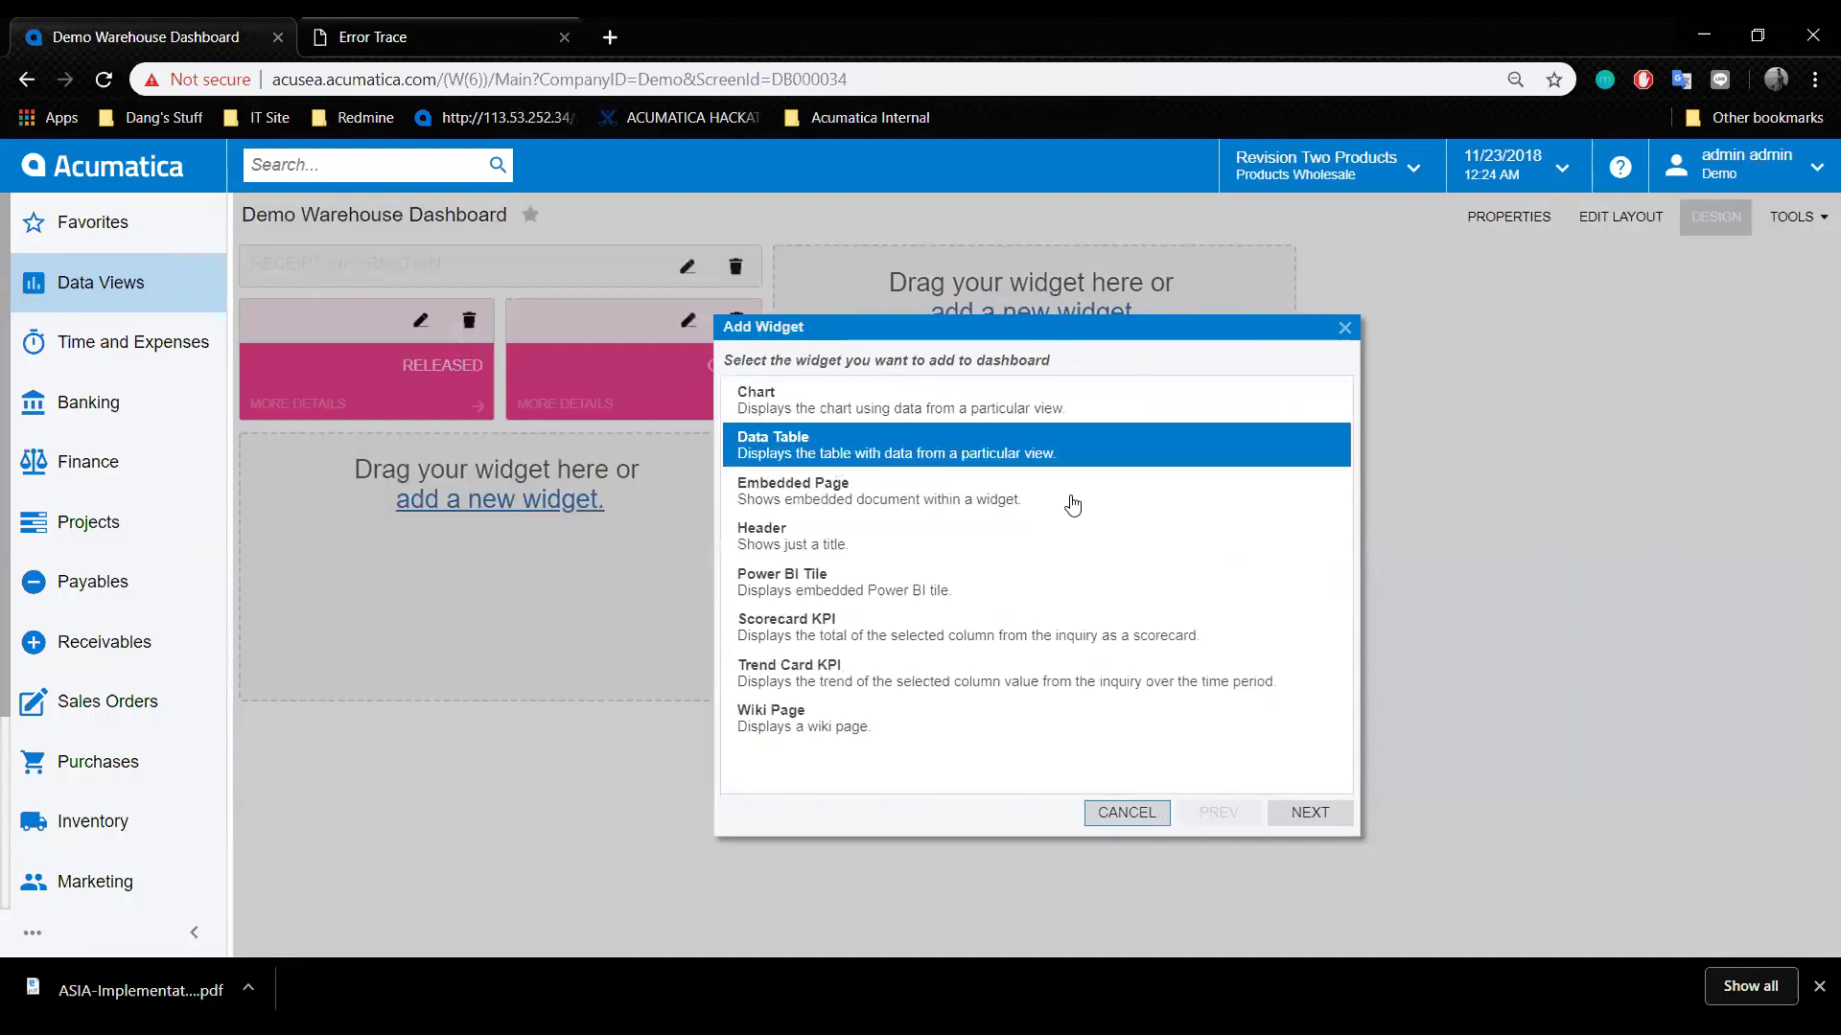
{"action": "left_click", "coordinate": [1332, 814]}
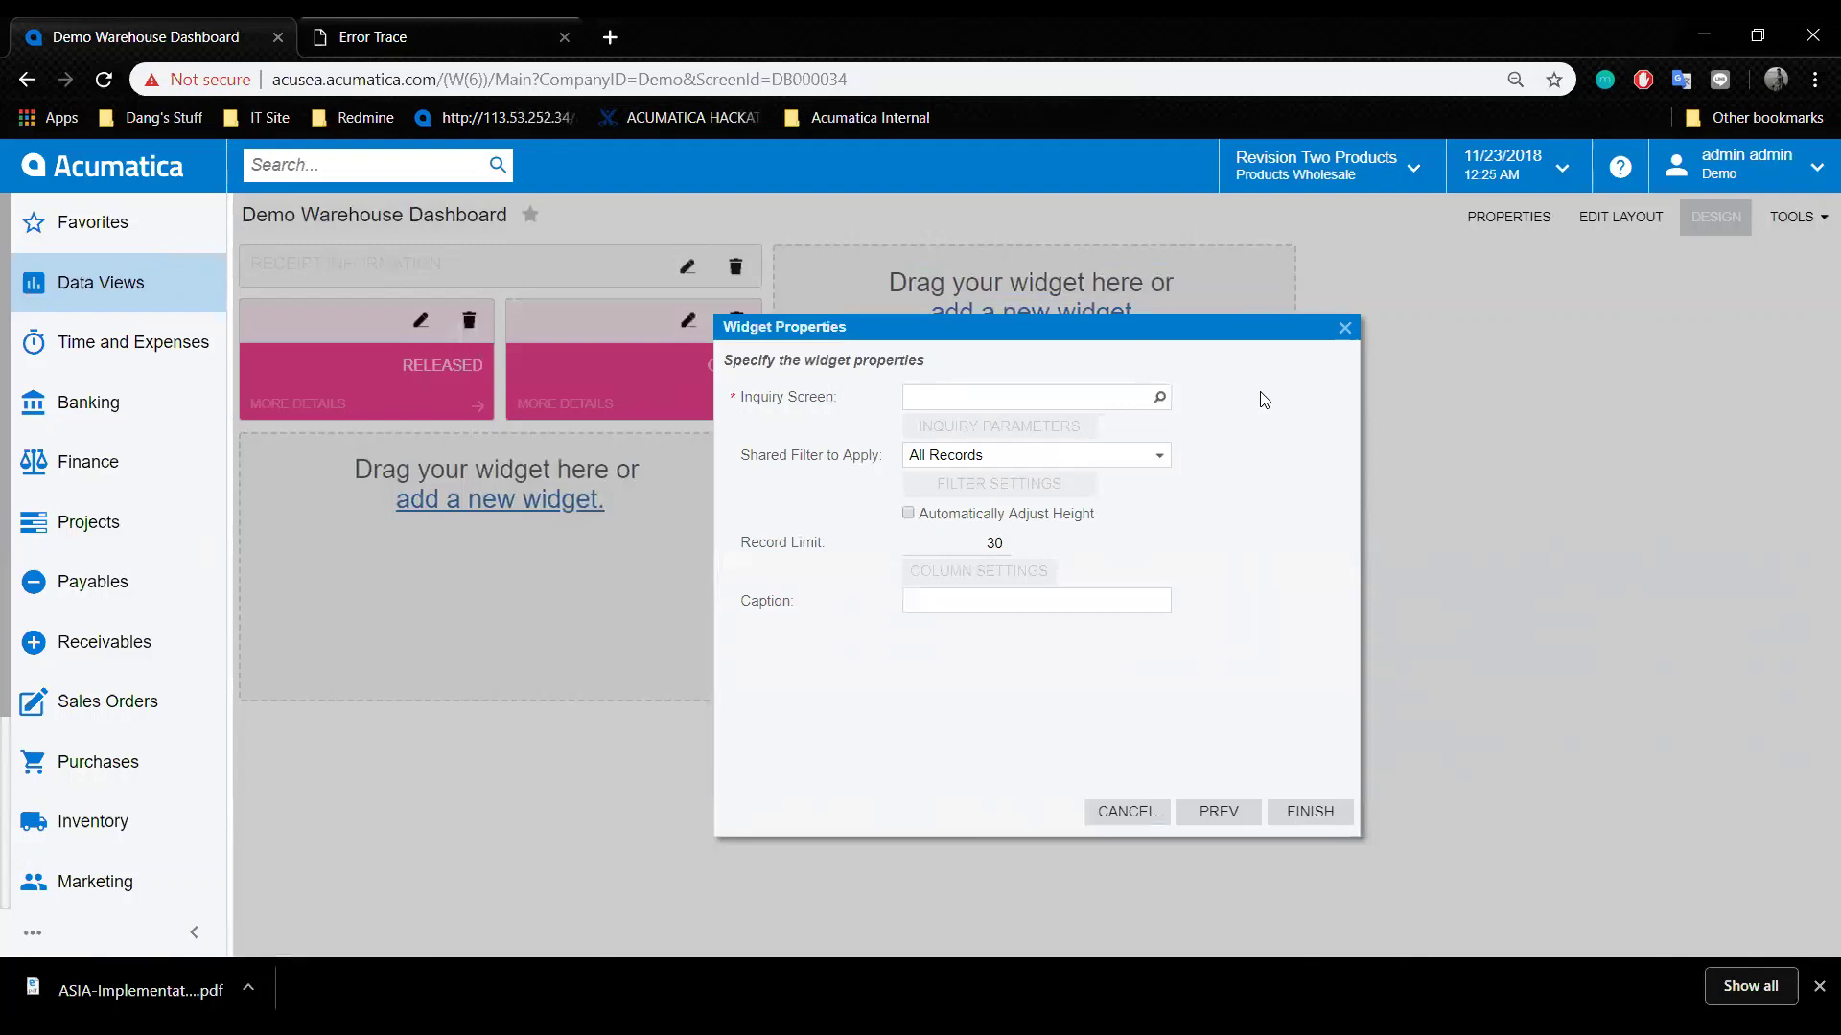
Set the data table's inquiry screen to Receipts from the Primary Lists under the Hidden folder.
{"action": "left_click", "coordinate": [1160, 397]}
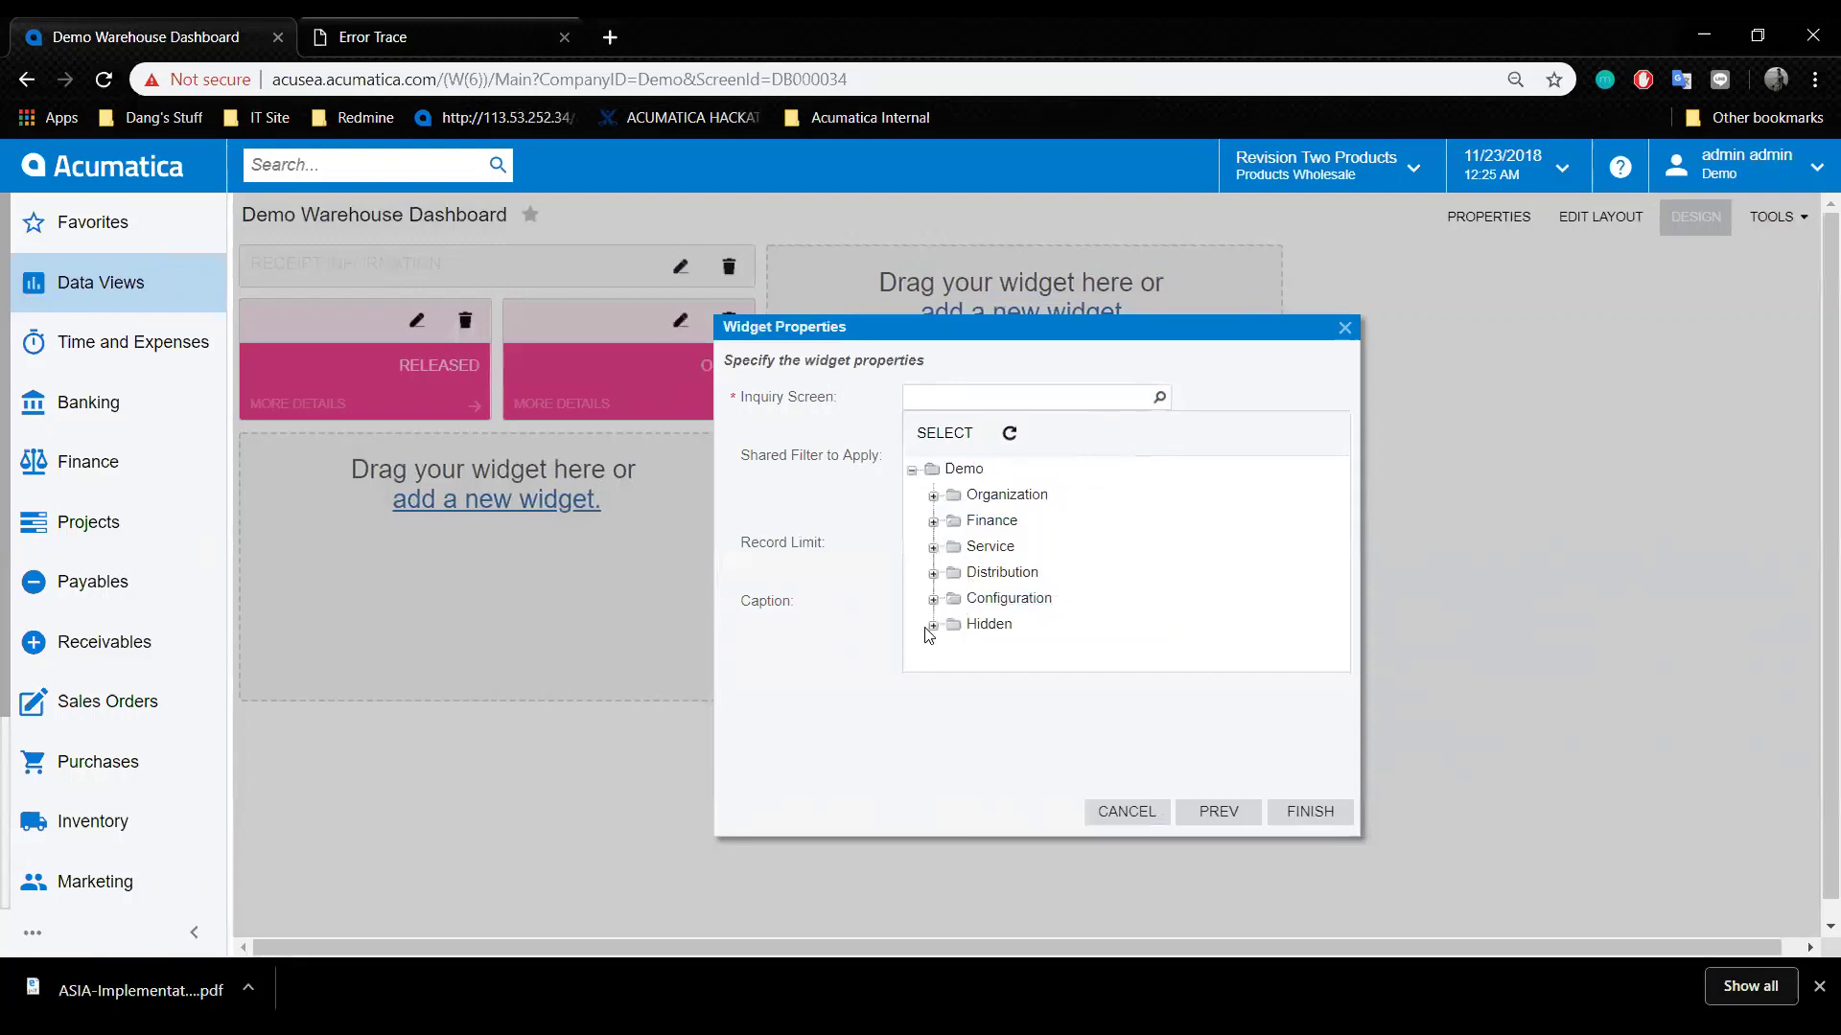
{"action": "left_click", "coordinate": [932, 625]}
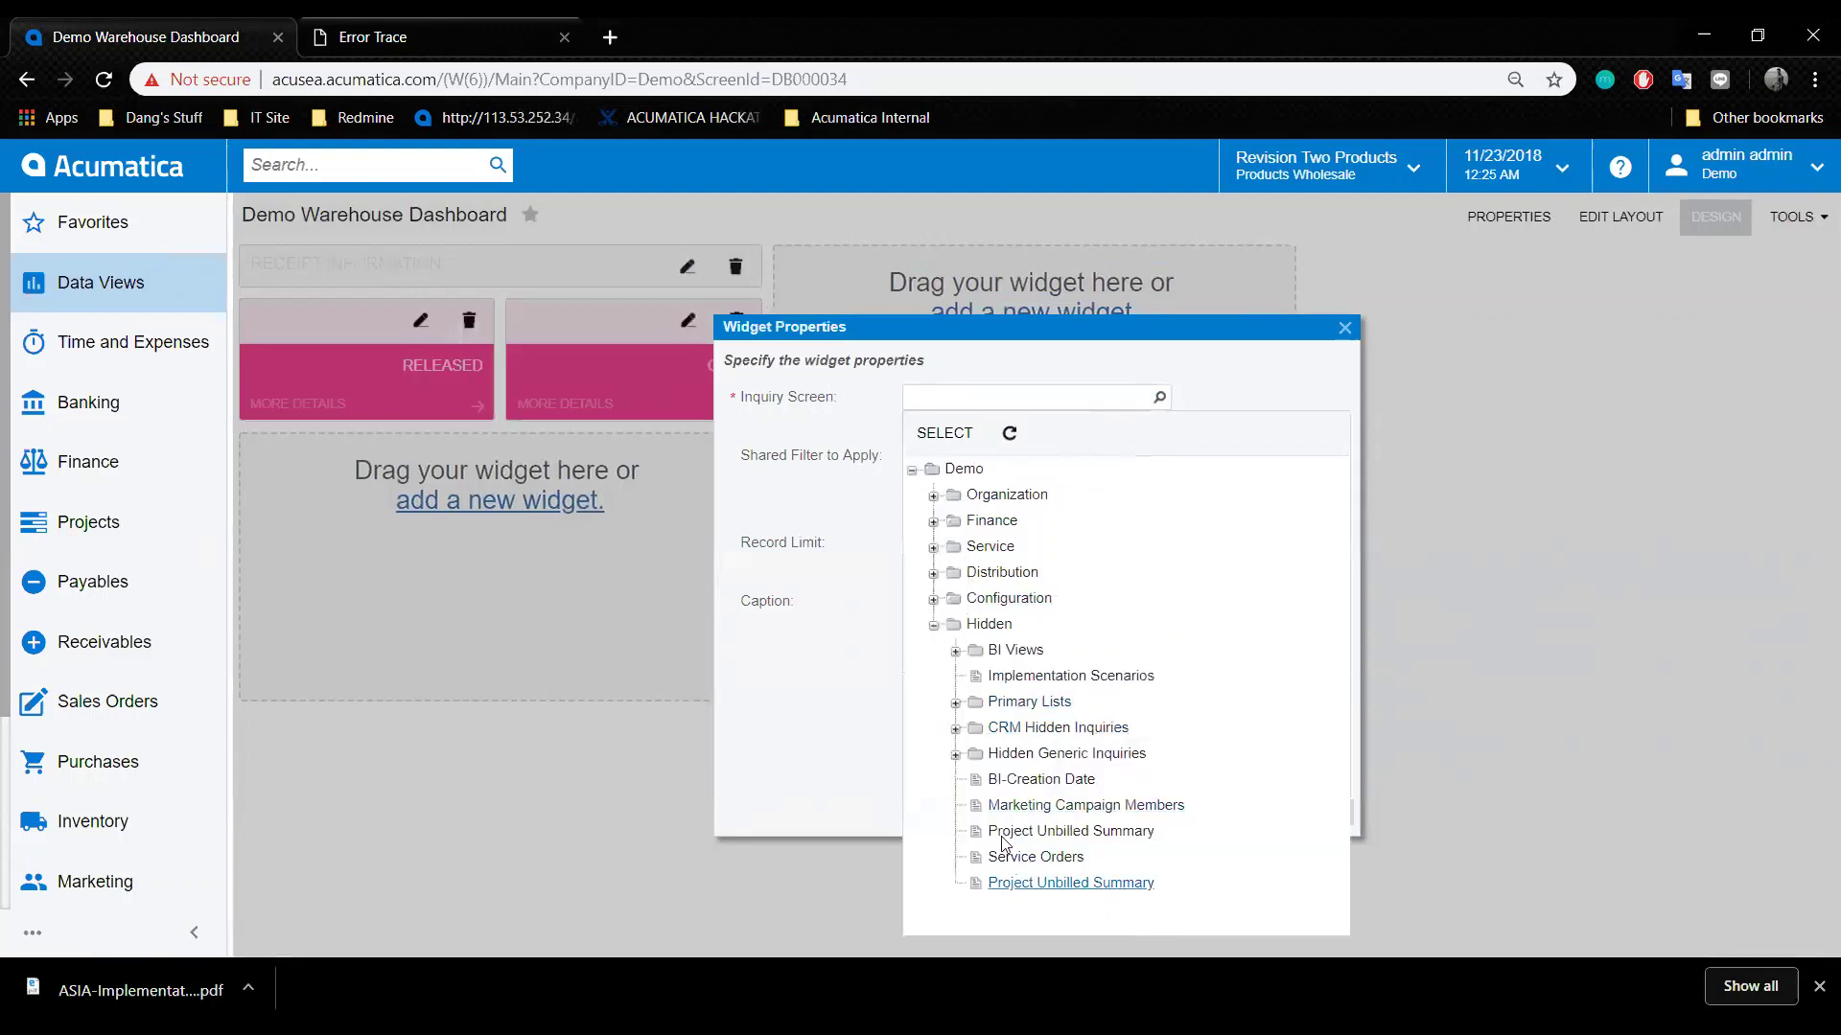
{"action": "left_click", "coordinate": [957, 704]}
{"action": "scroll", "coordinate": [1352, 743], "scroll_direction": "down", "scroll_amount": 3}
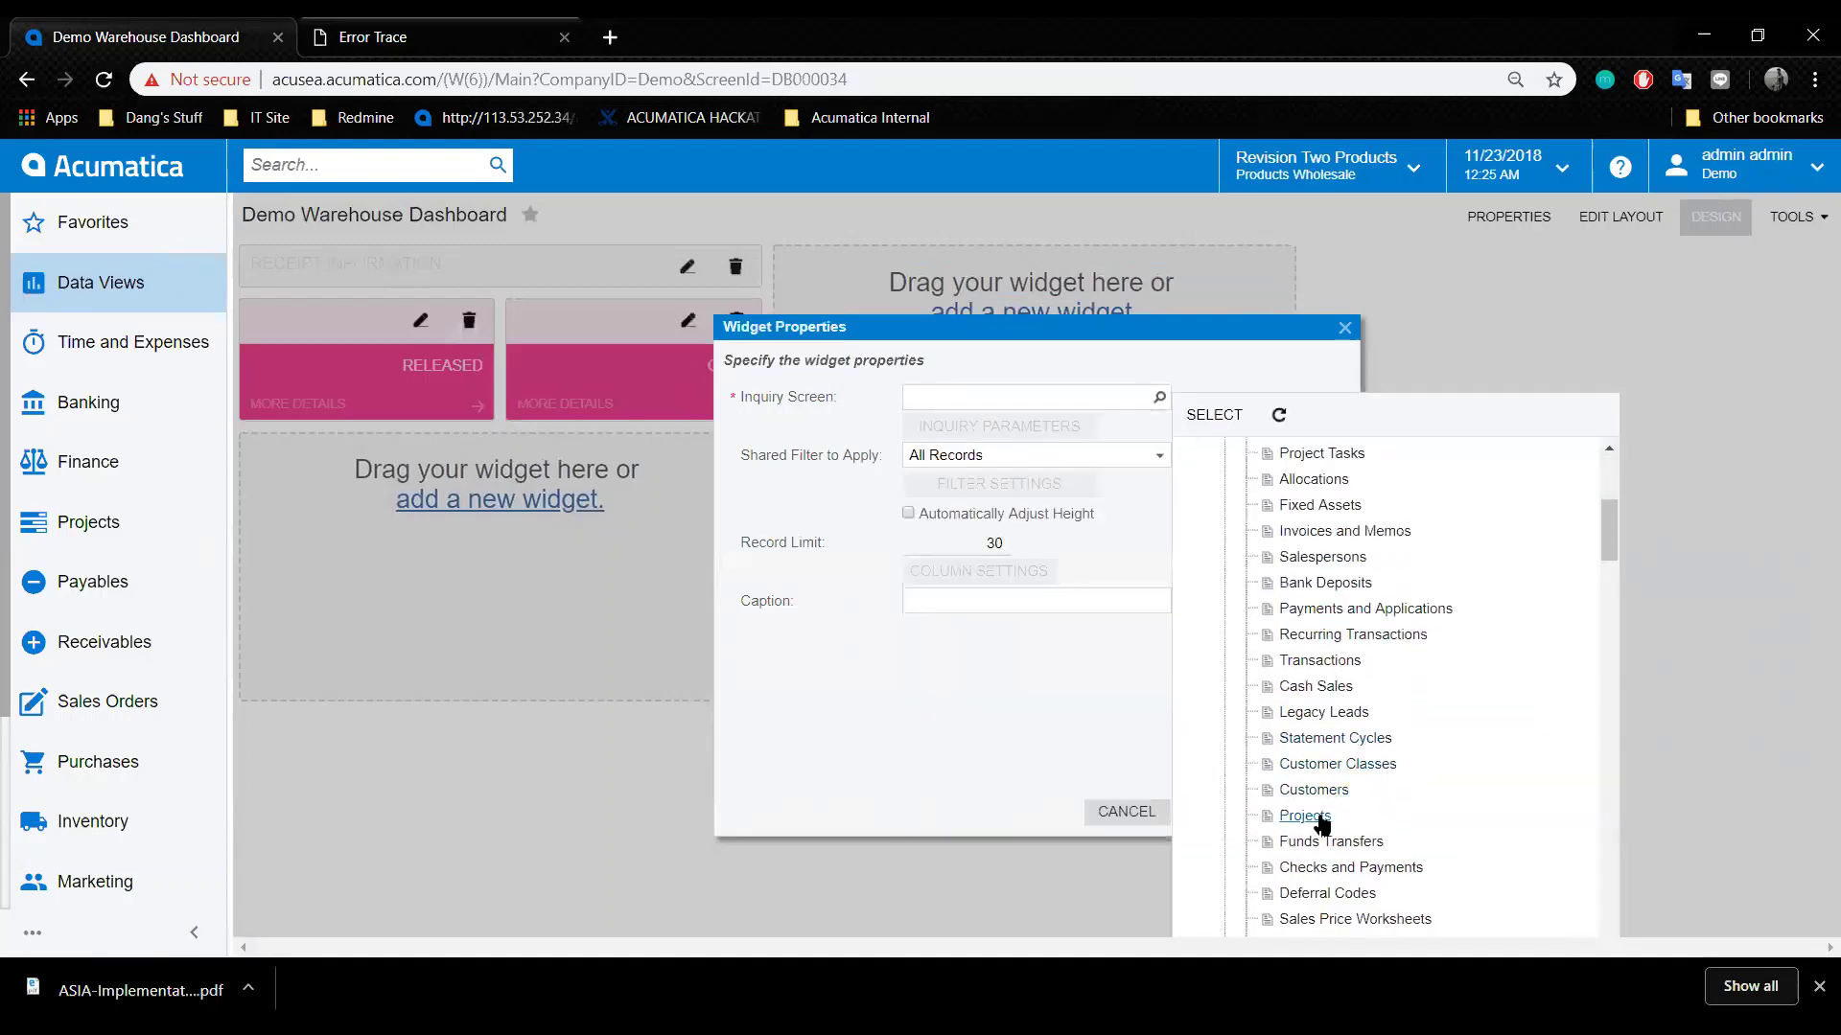
{"action": "scroll", "coordinate": [1327, 796], "scroll_direction": "down", "scroll_amount": 5}
{"action": "scroll", "coordinate": [1313, 690], "scroll_direction": "down", "scroll_amount": 3}
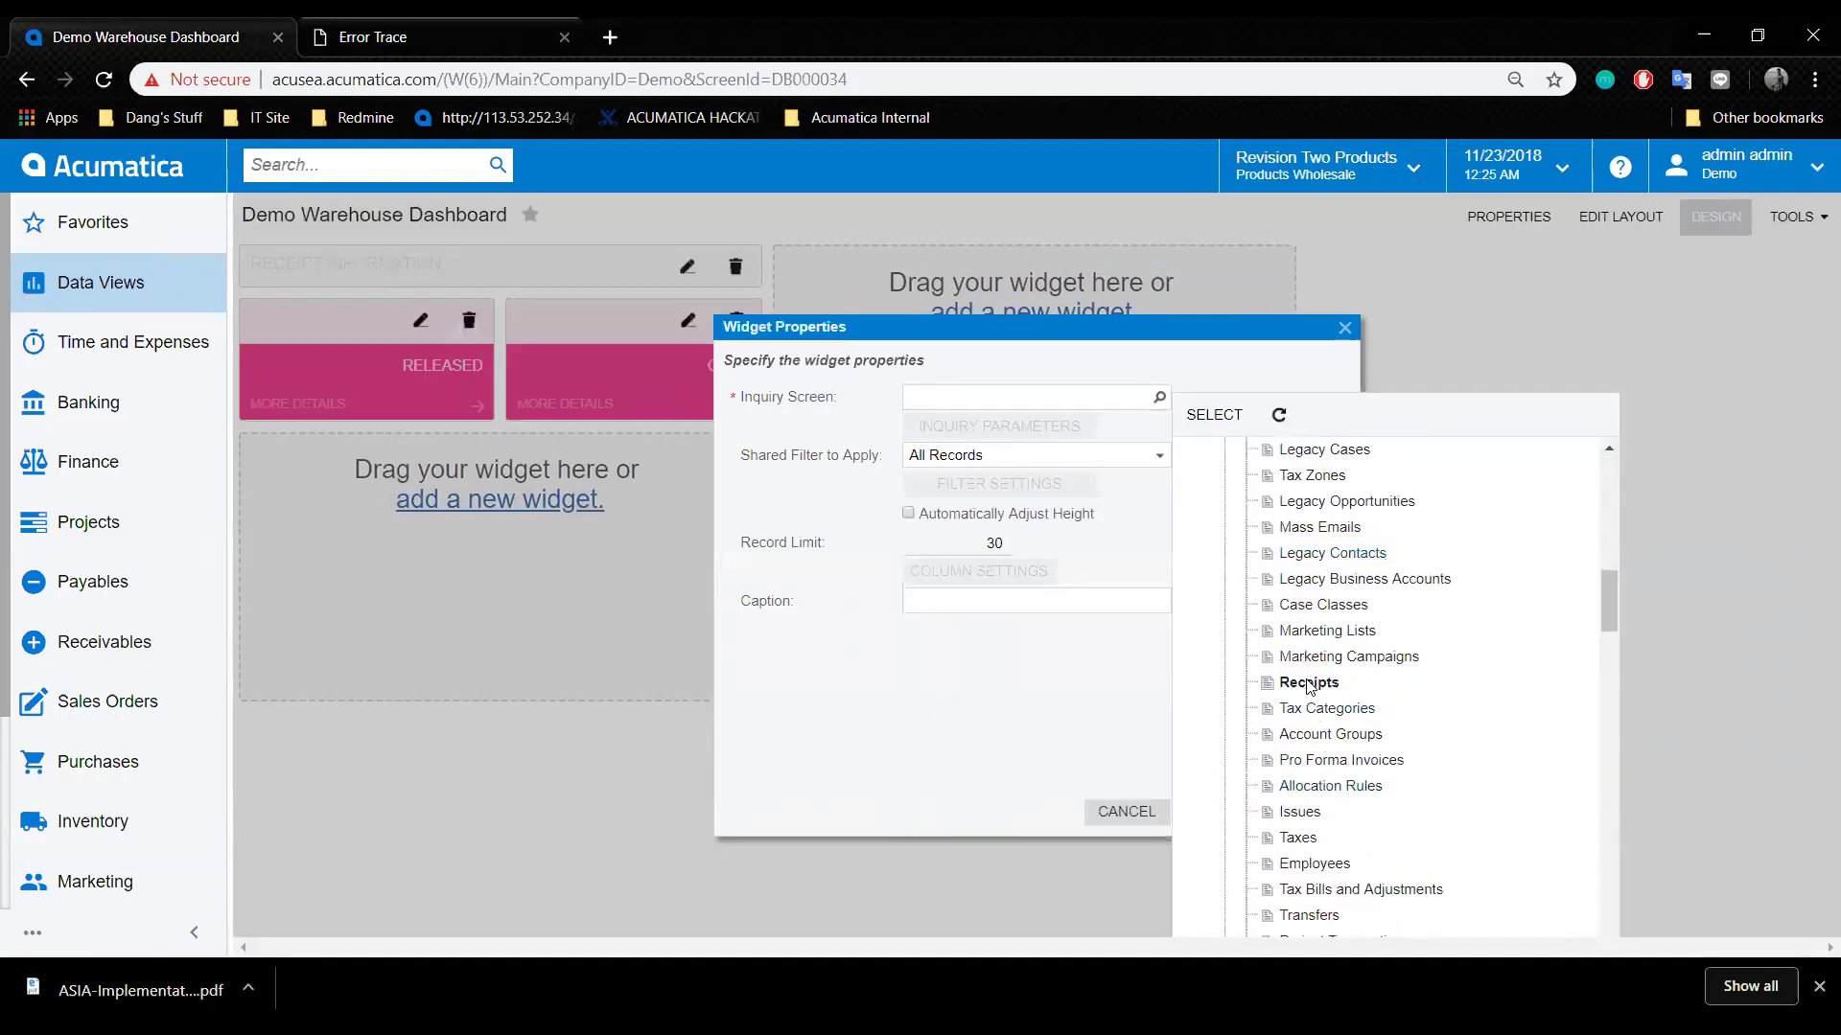
{"action": "left_click", "coordinate": [1308, 683]}
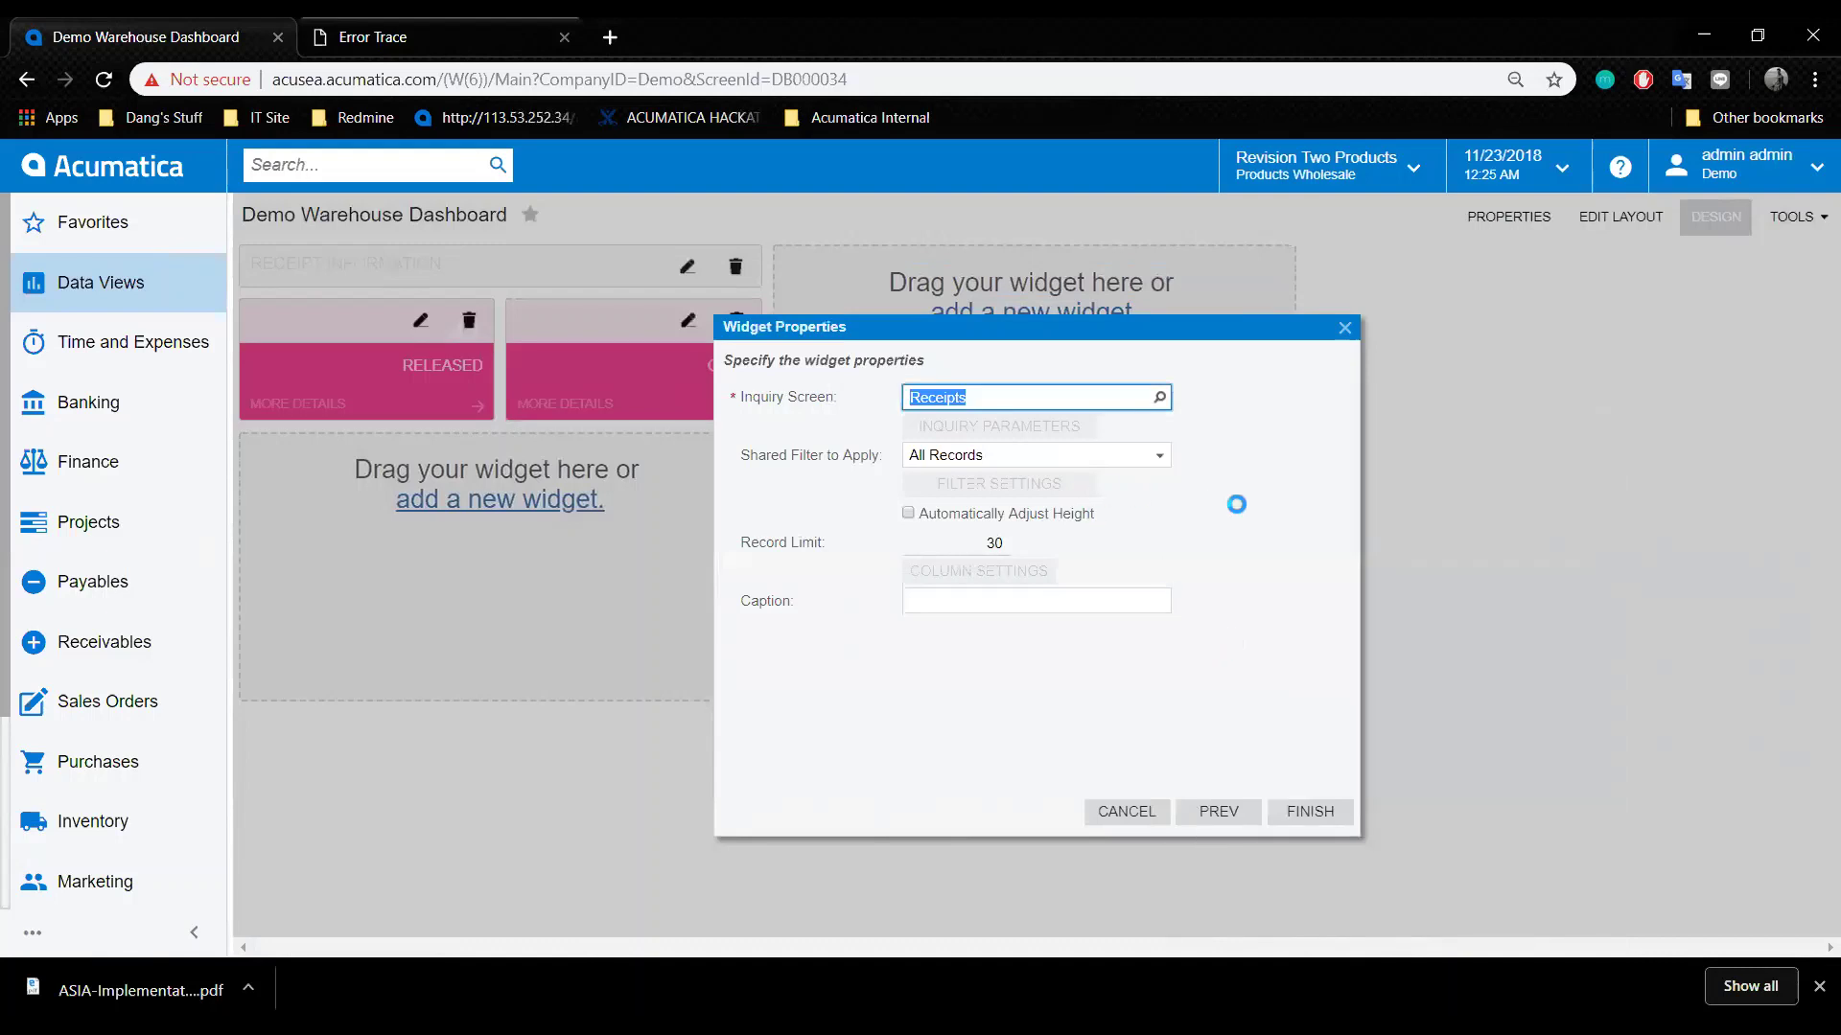
Keep All Records as the data table's shared filter and enable automatic height adjustment.
{"action": "left_click", "coordinate": [1161, 458]}
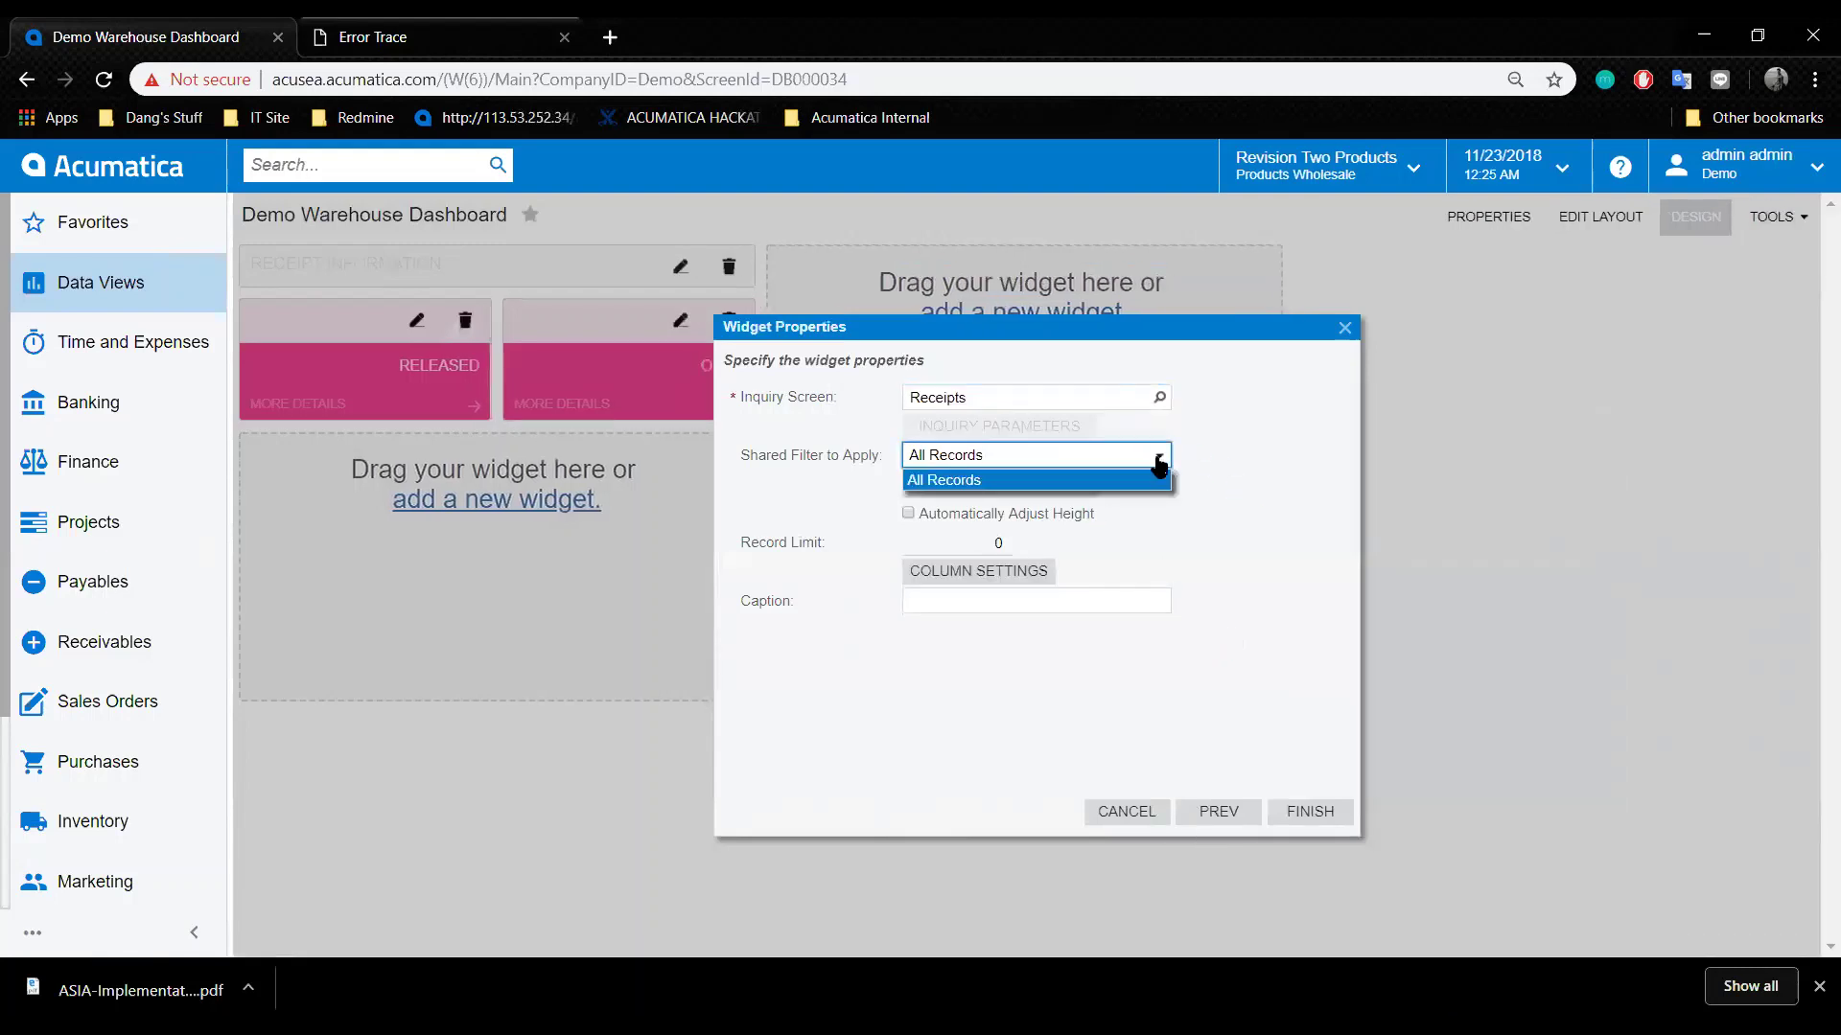
{"action": "left_click", "coordinate": [1160, 464]}
{"action": "left_click", "coordinate": [1062, 458]}
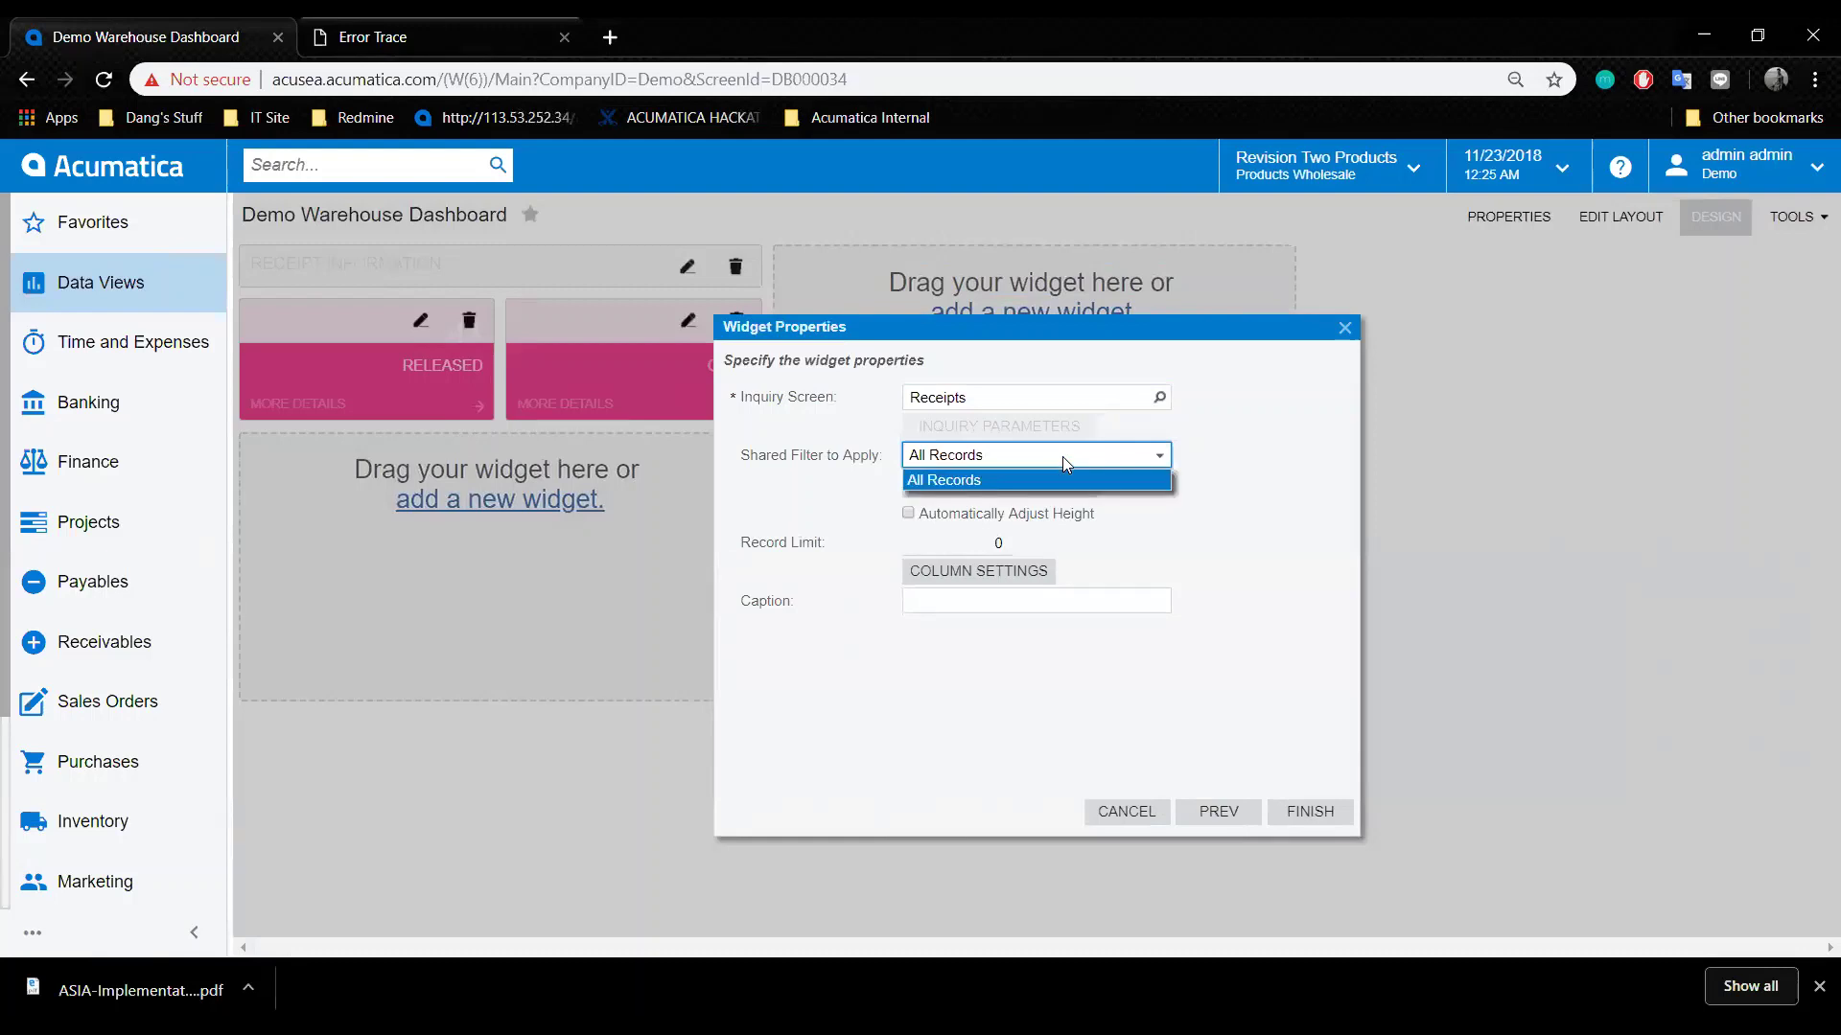
{"action": "left_click", "coordinate": [1045, 482]}
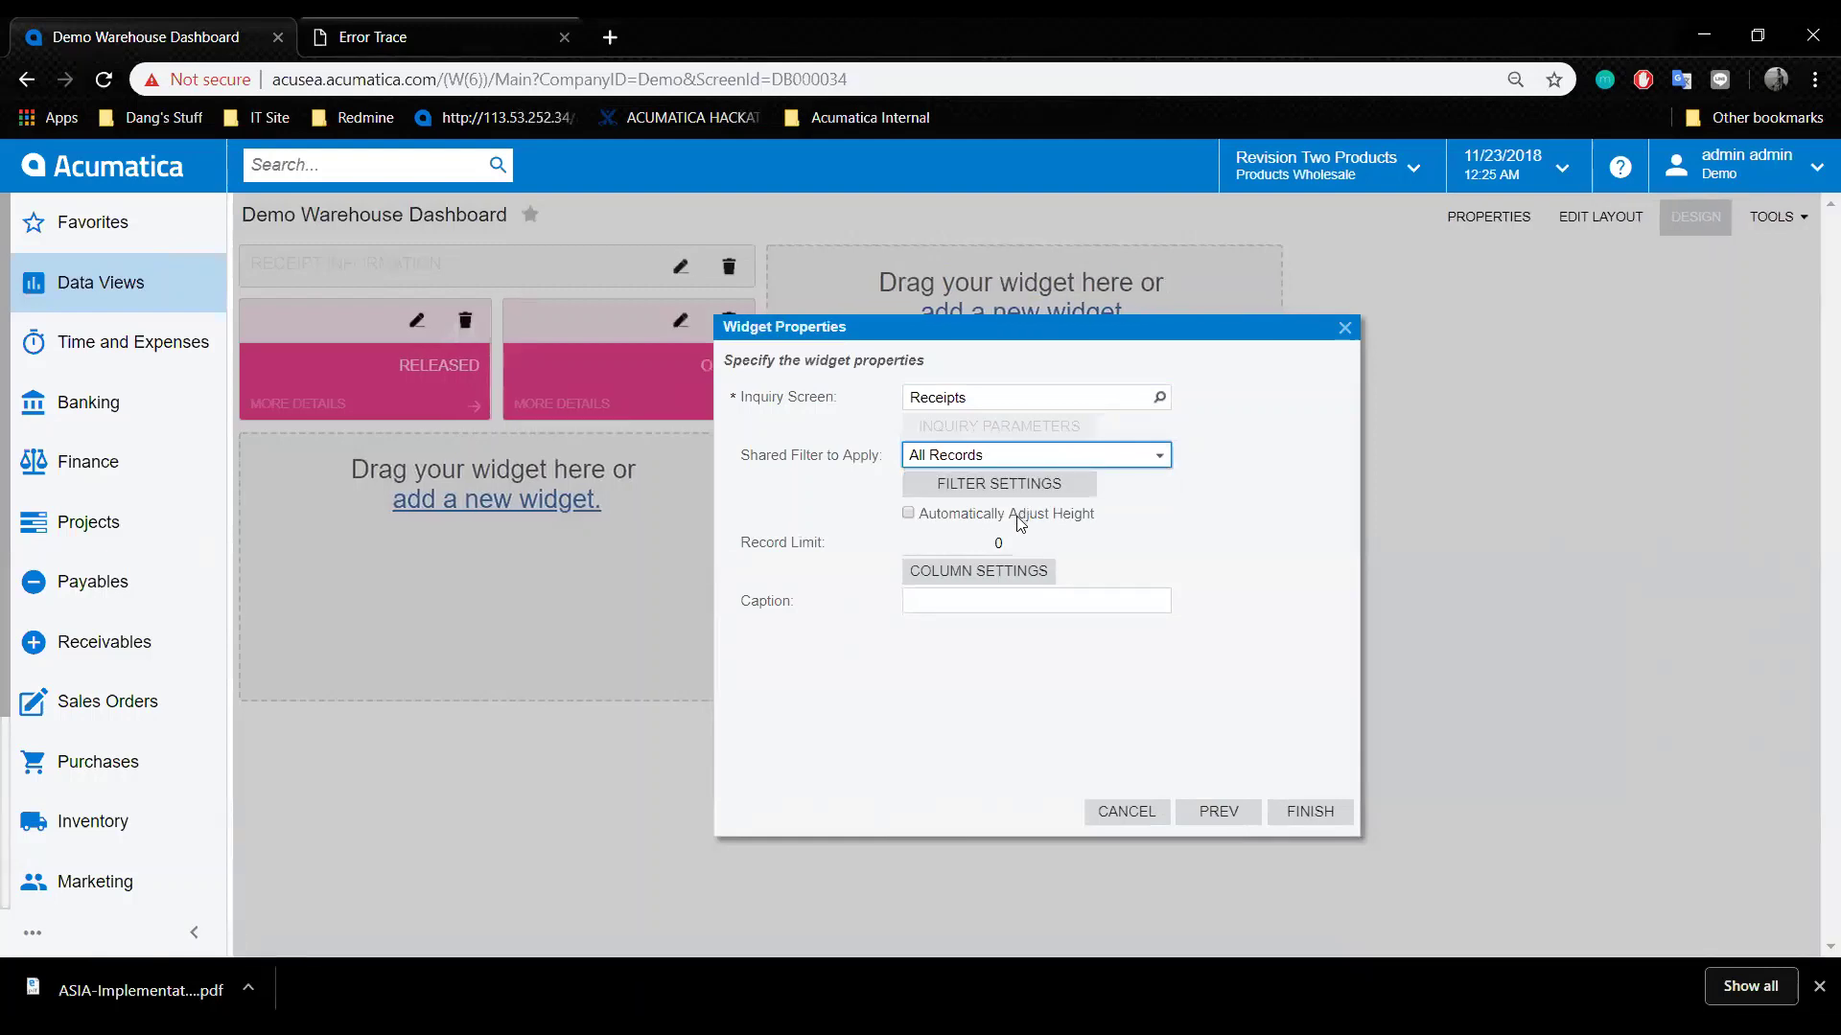
{"action": "left_click", "coordinate": [951, 514]}
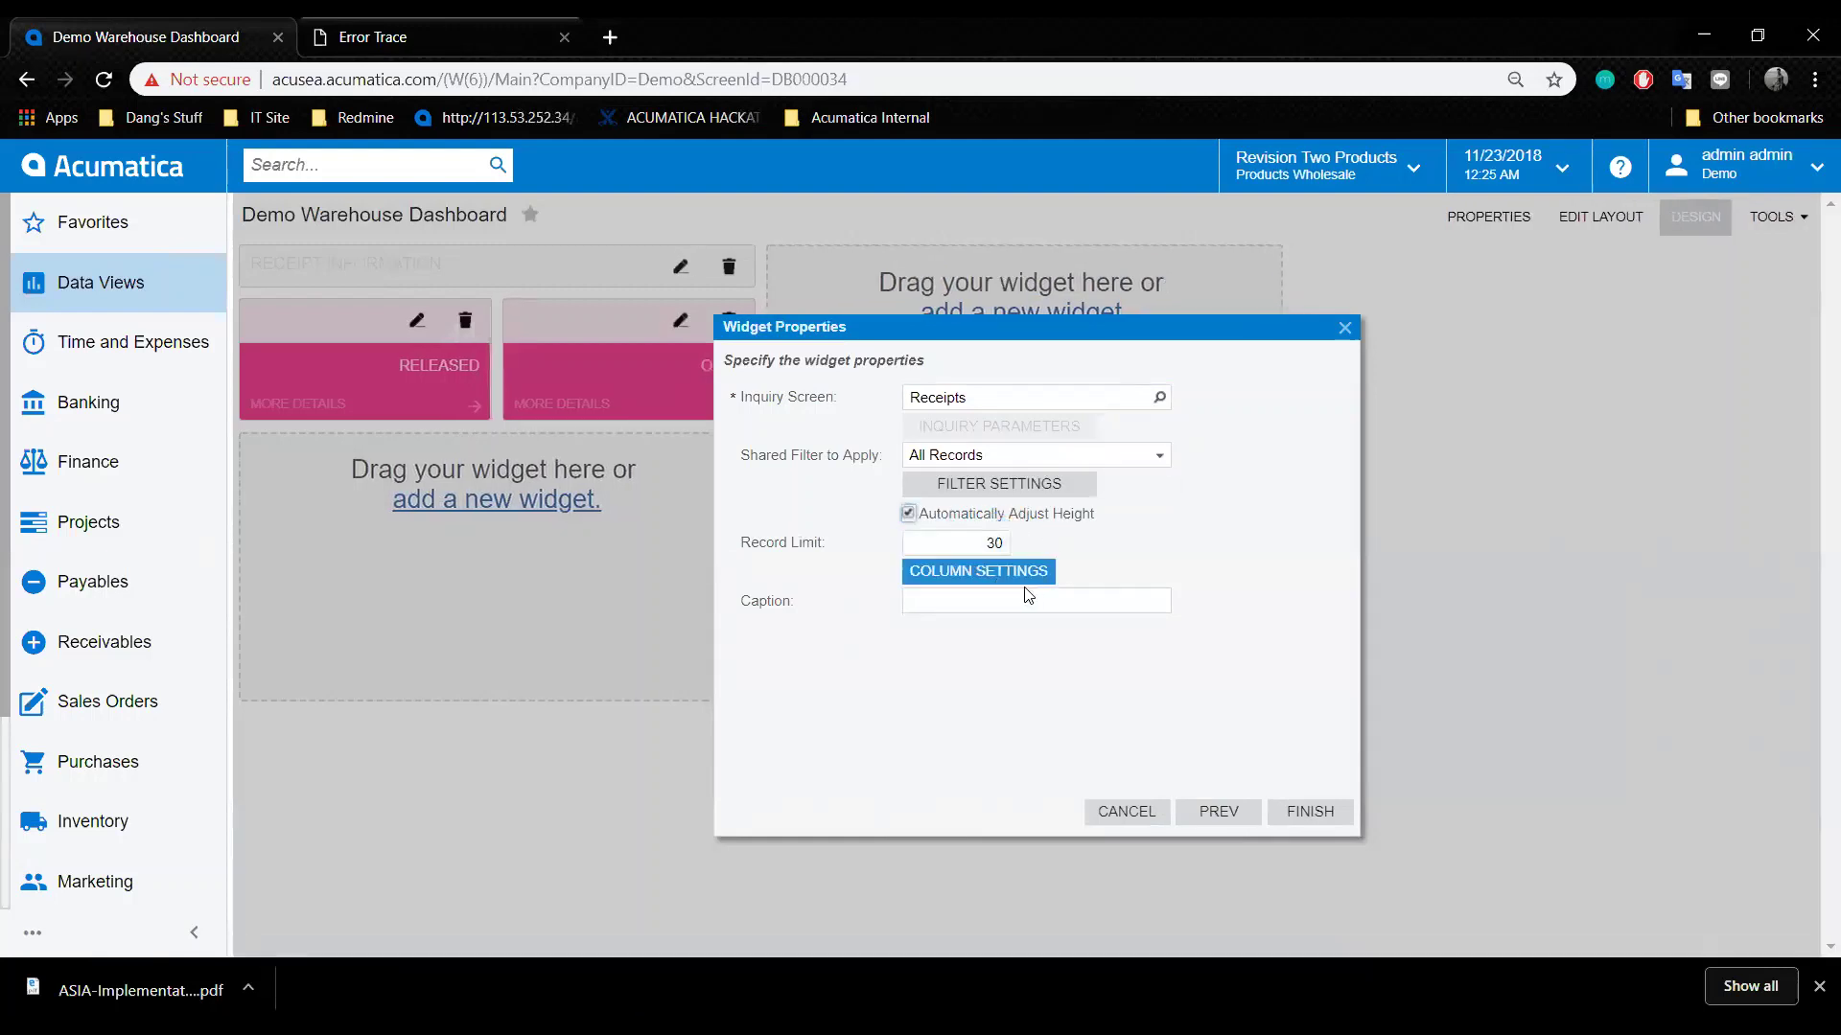
{"action": "left_click", "coordinate": [1045, 602]}
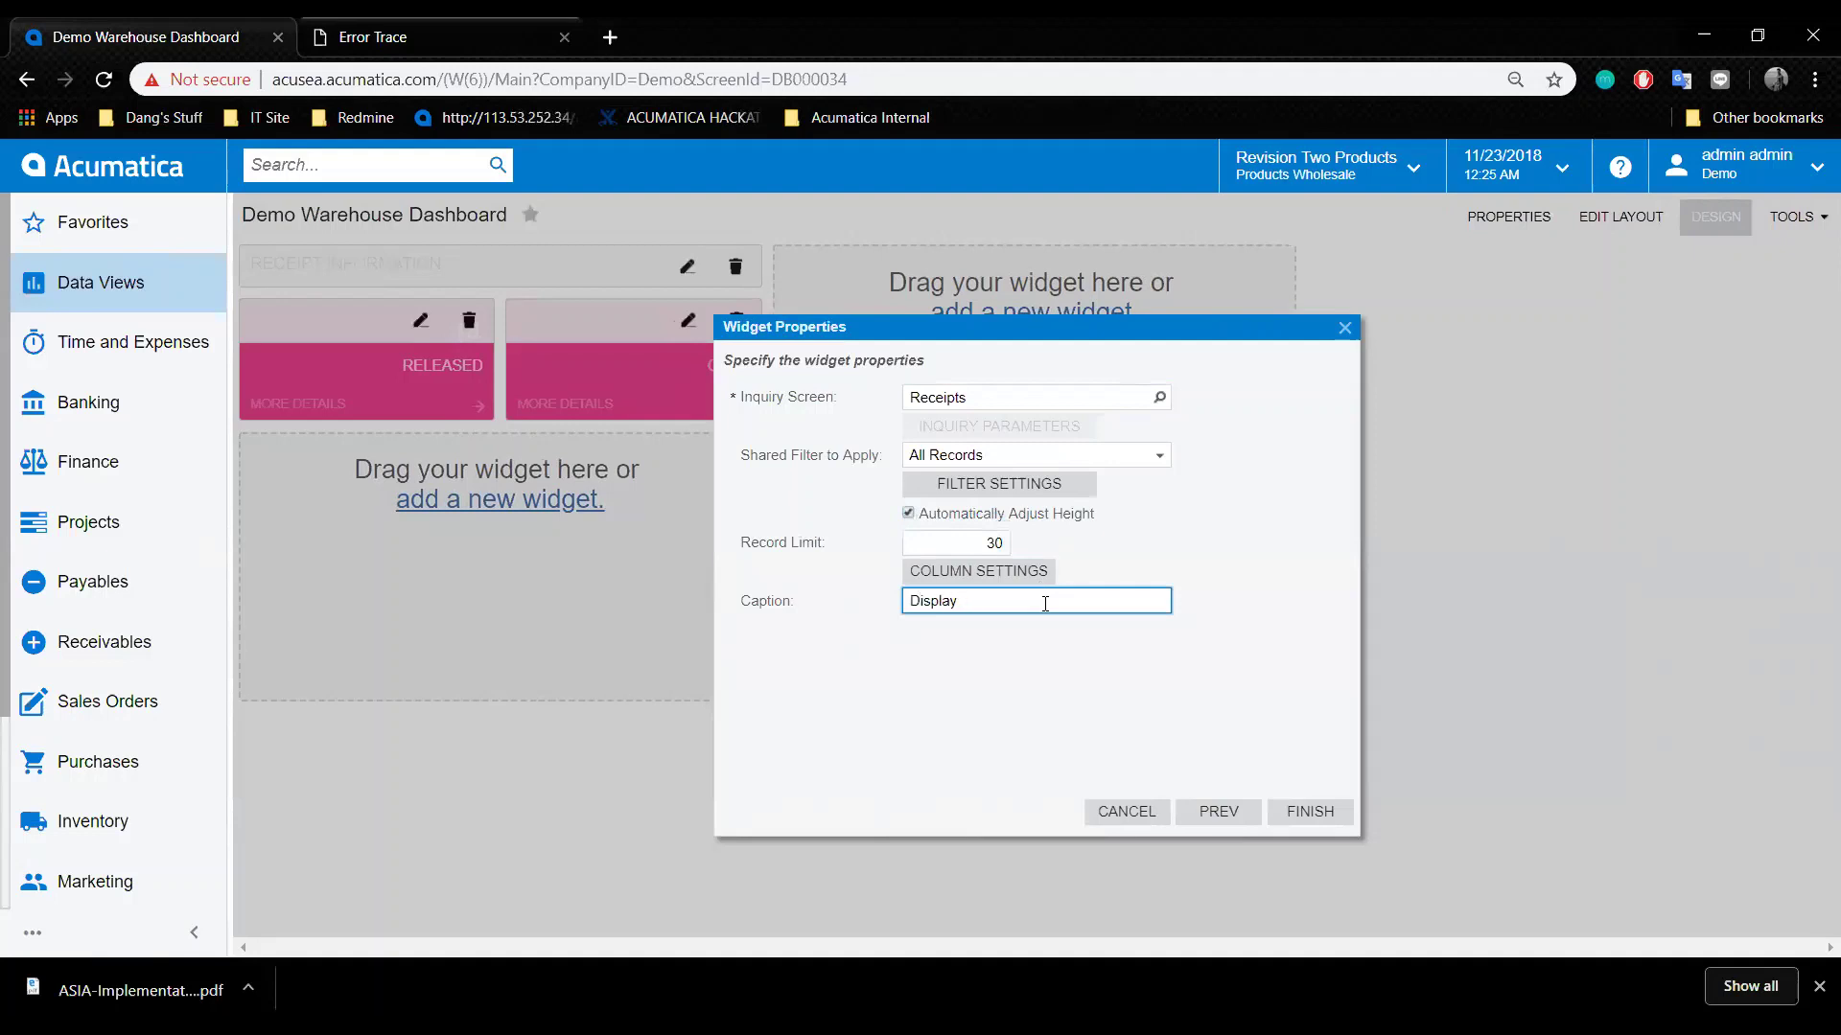
{"action": "key", "text": "ctrl+a"}
{"action": "key", "text": "BackSpace"}
Add a filter condition to the Receipts data table so that Status Does Not Equal Released.
{"action": "left_click", "coordinate": [1039, 486]}
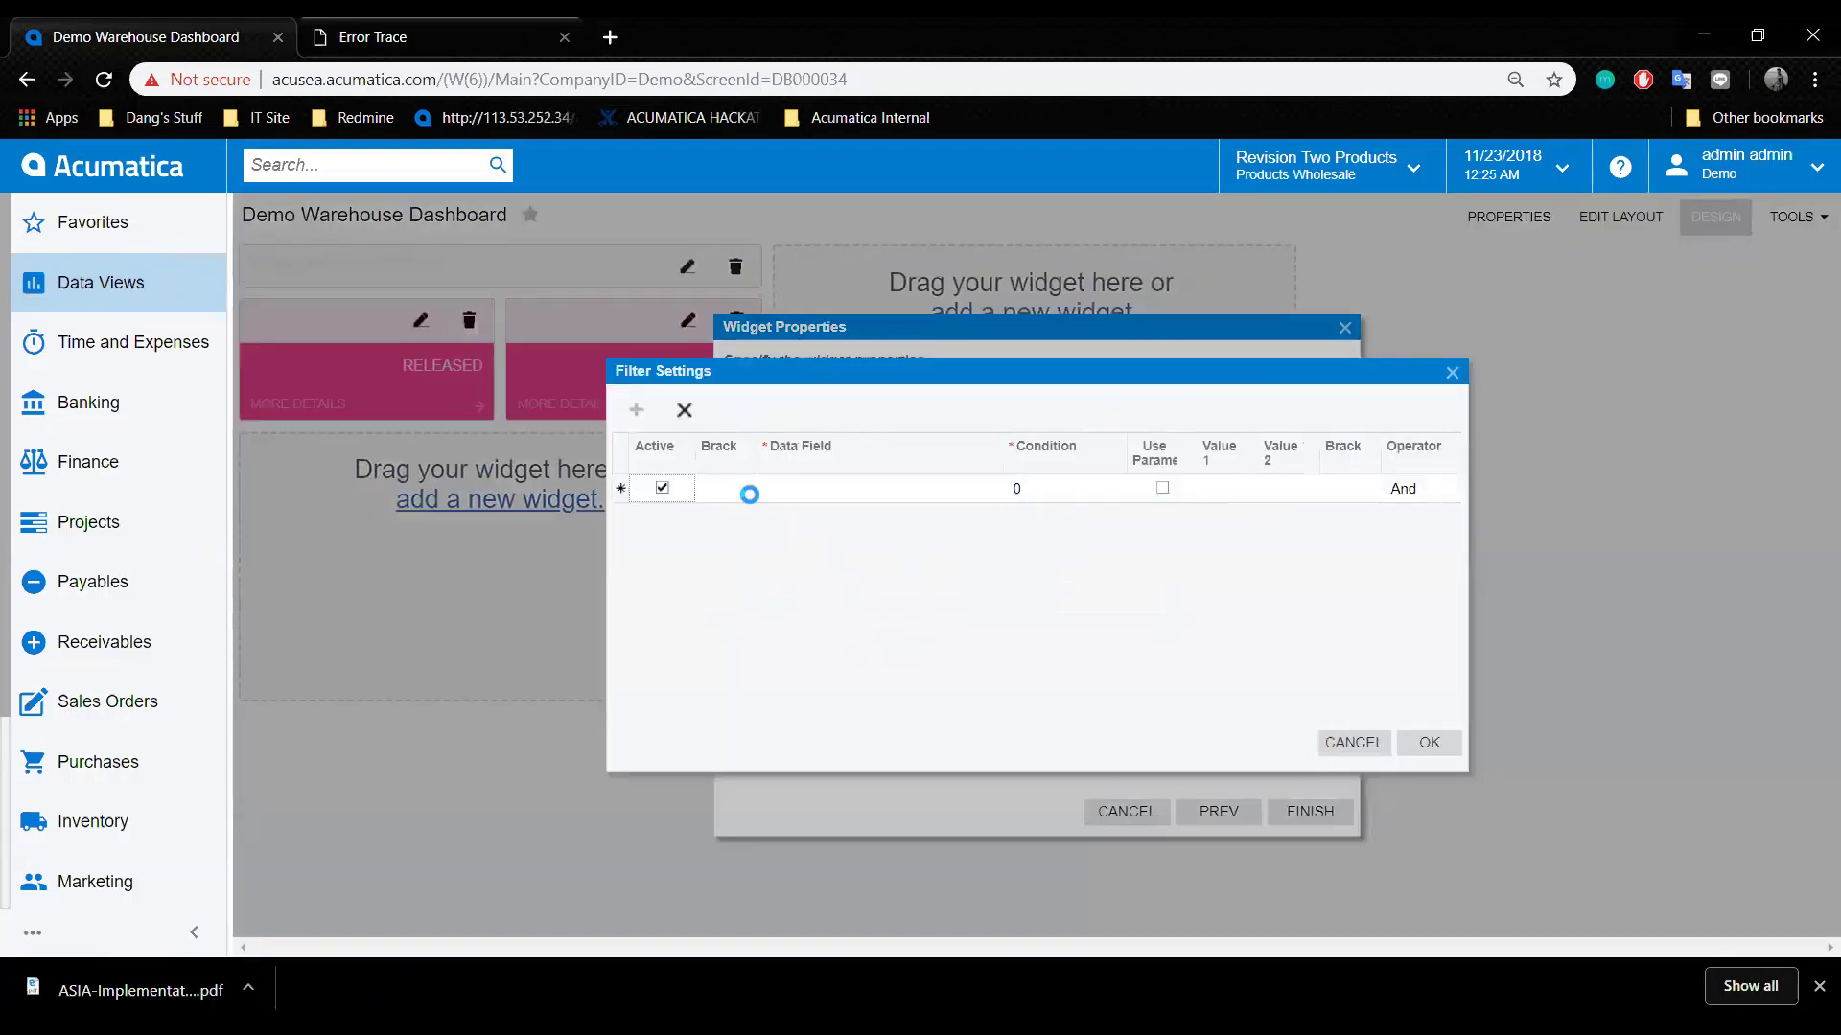
{"action": "left_click", "coordinate": [757, 489]}
{"action": "left_click", "coordinate": [763, 488]}
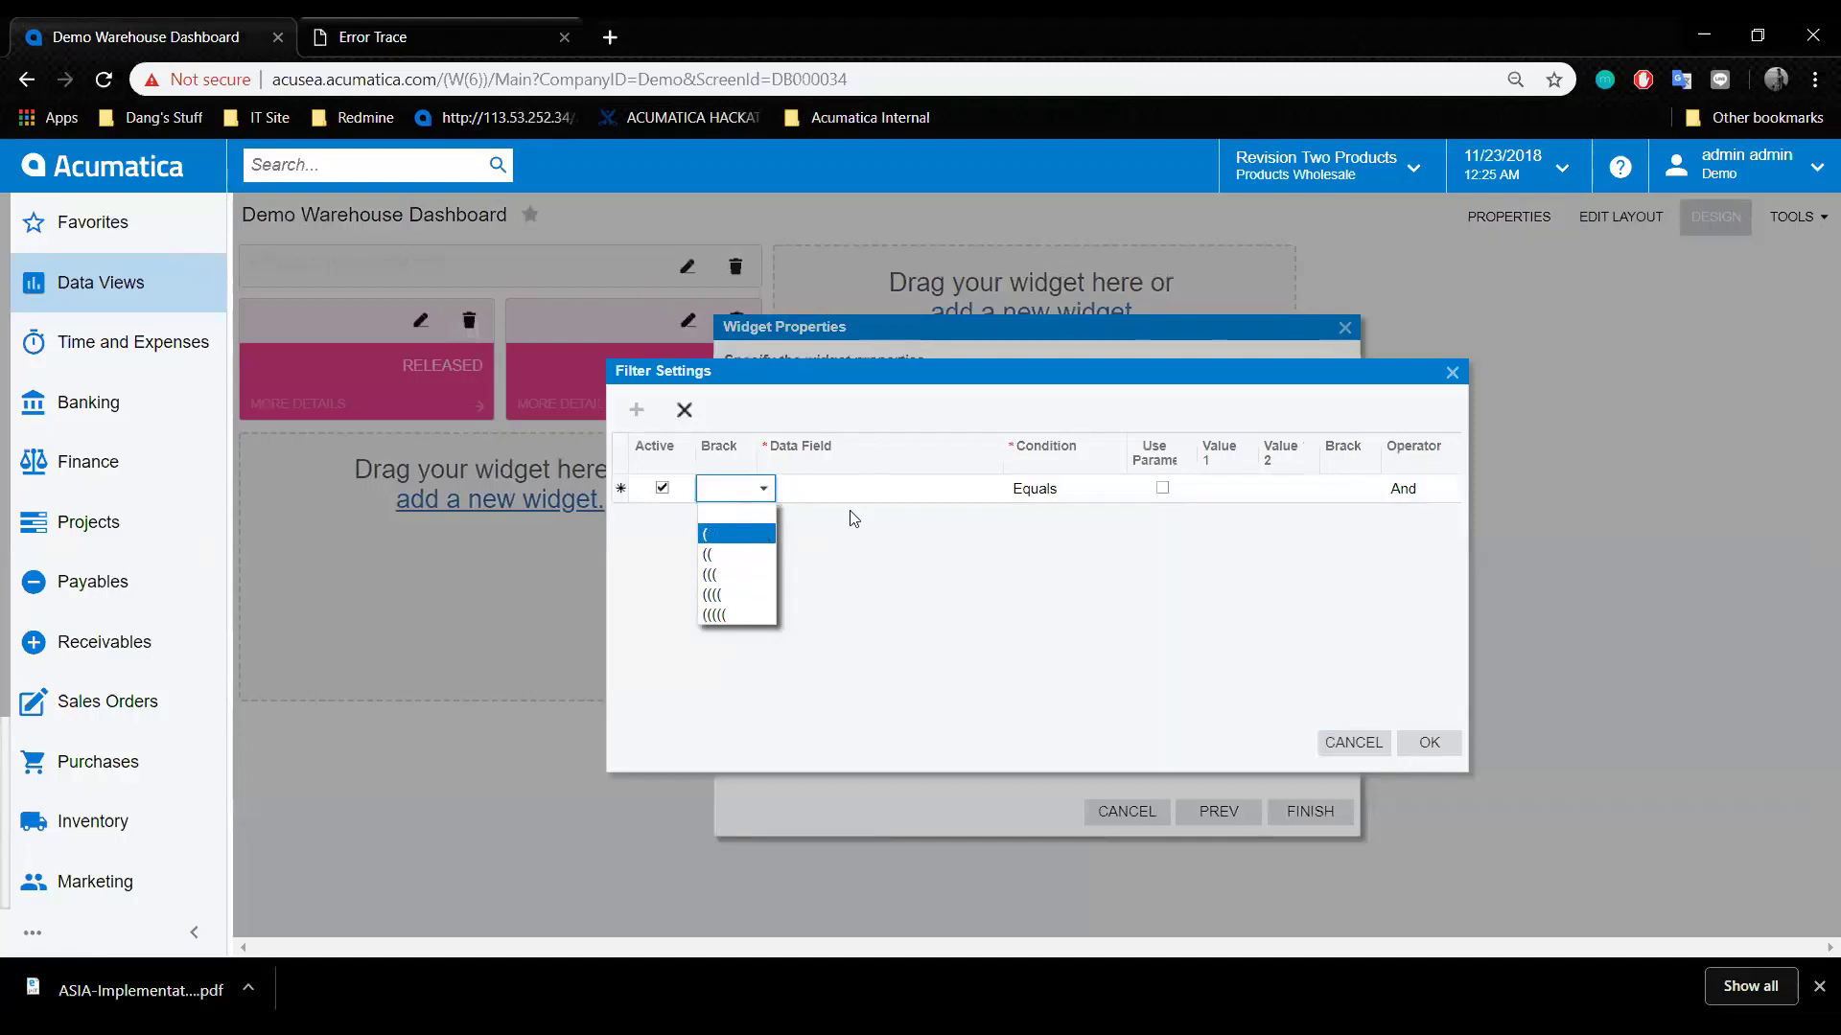
{"action": "left_click", "coordinate": [988, 488]}
{"action": "left_click", "coordinate": [1009, 488]}
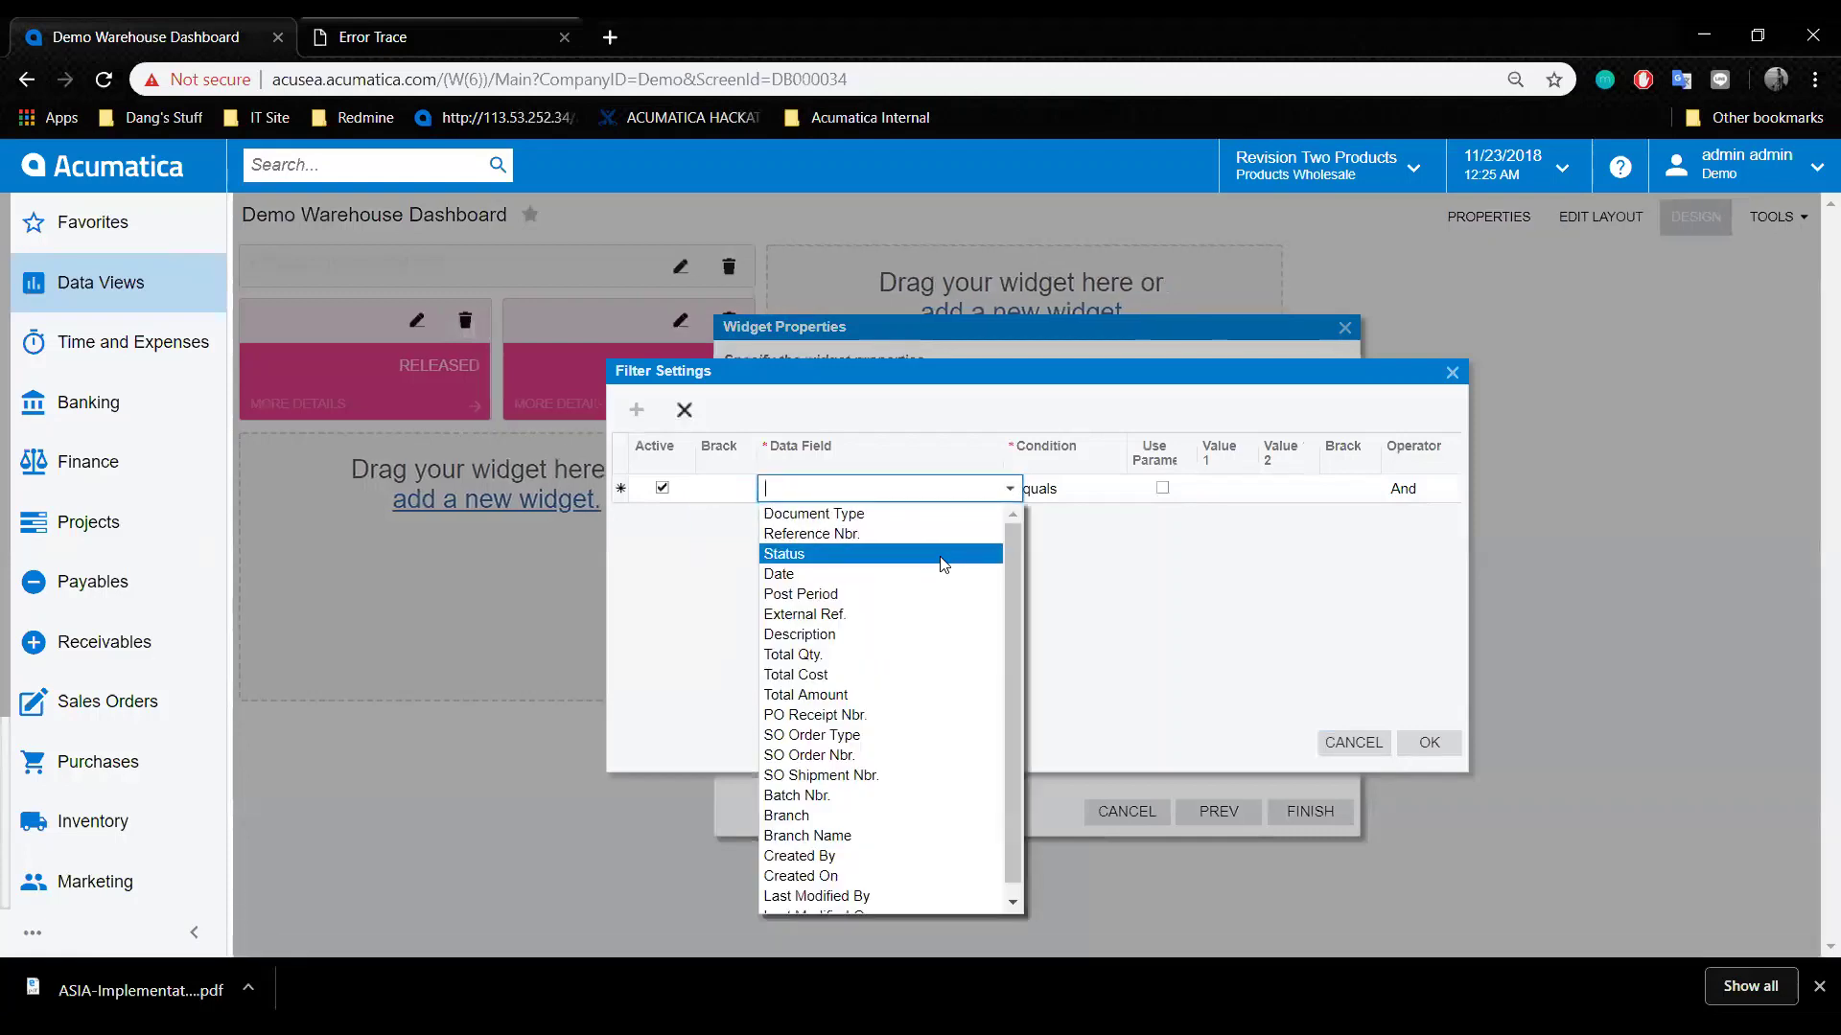
{"action": "left_click", "coordinate": [944, 554]}
{"action": "left_click", "coordinate": [1093, 488]}
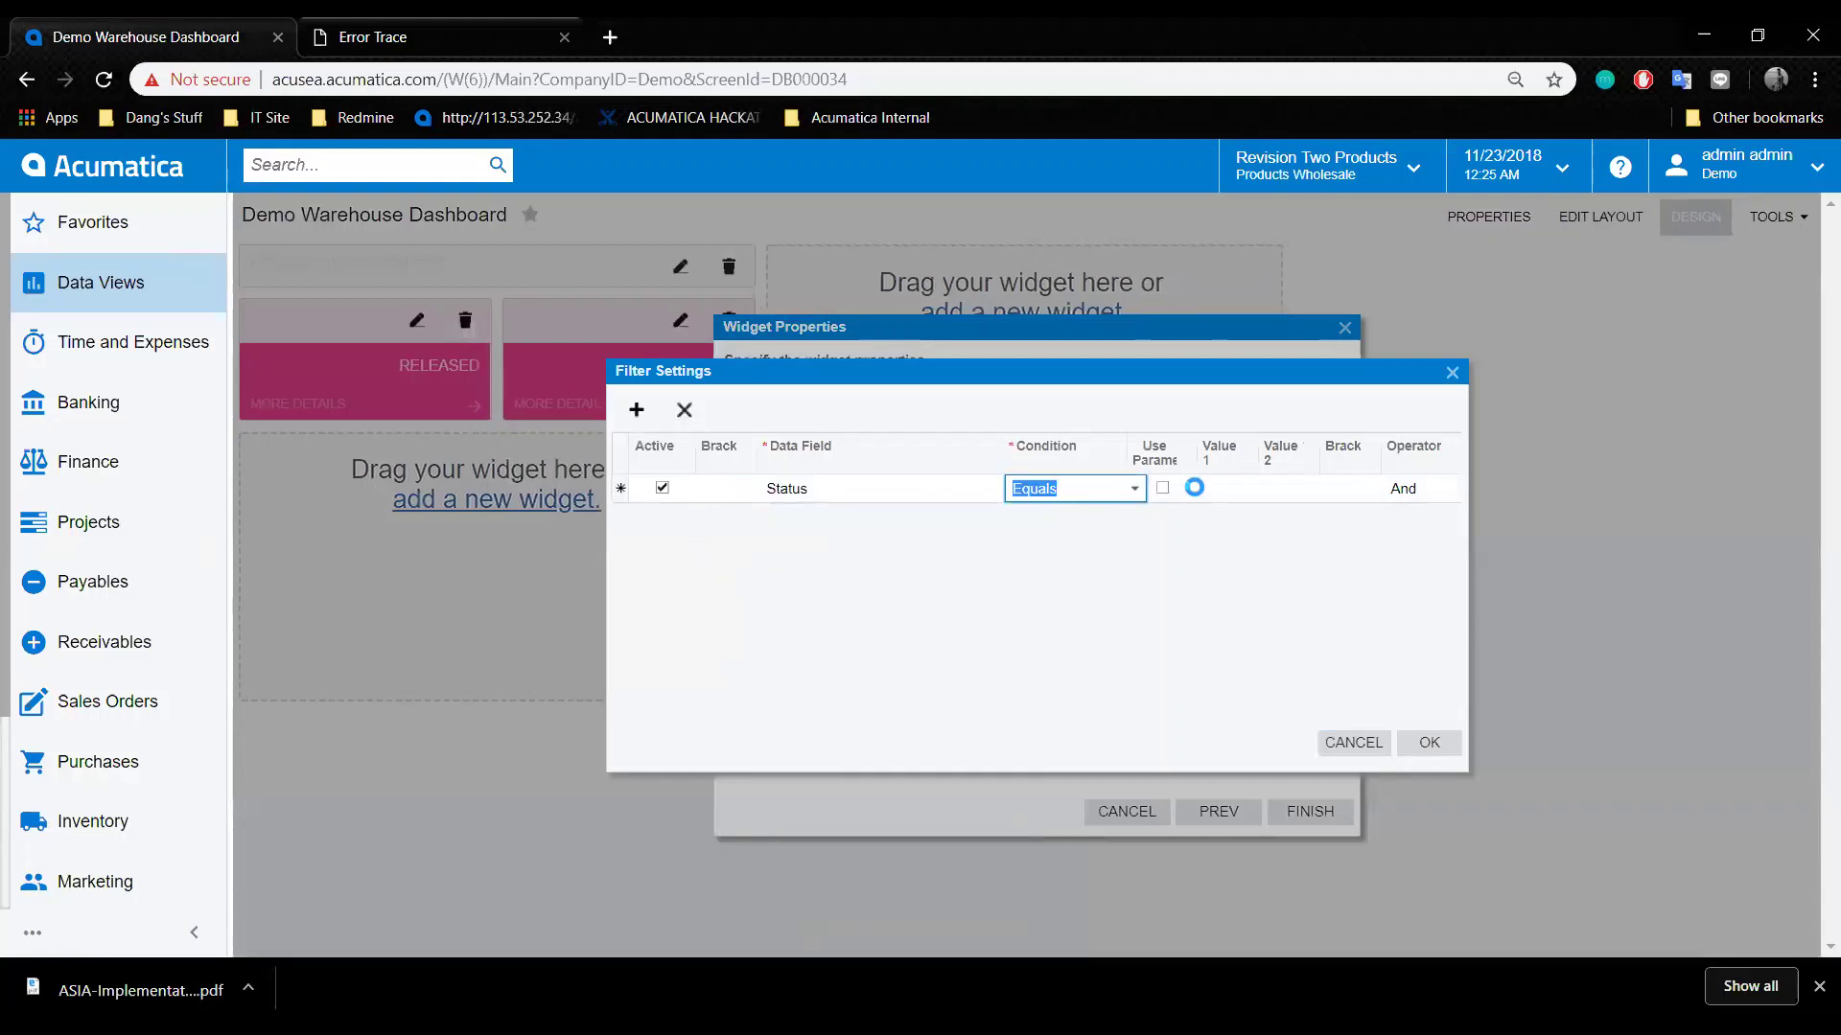
{"action": "left_click", "coordinate": [1134, 491]}
{"action": "left_click", "coordinate": [1165, 530]}
{"action": "left_click", "coordinate": [1246, 489]}
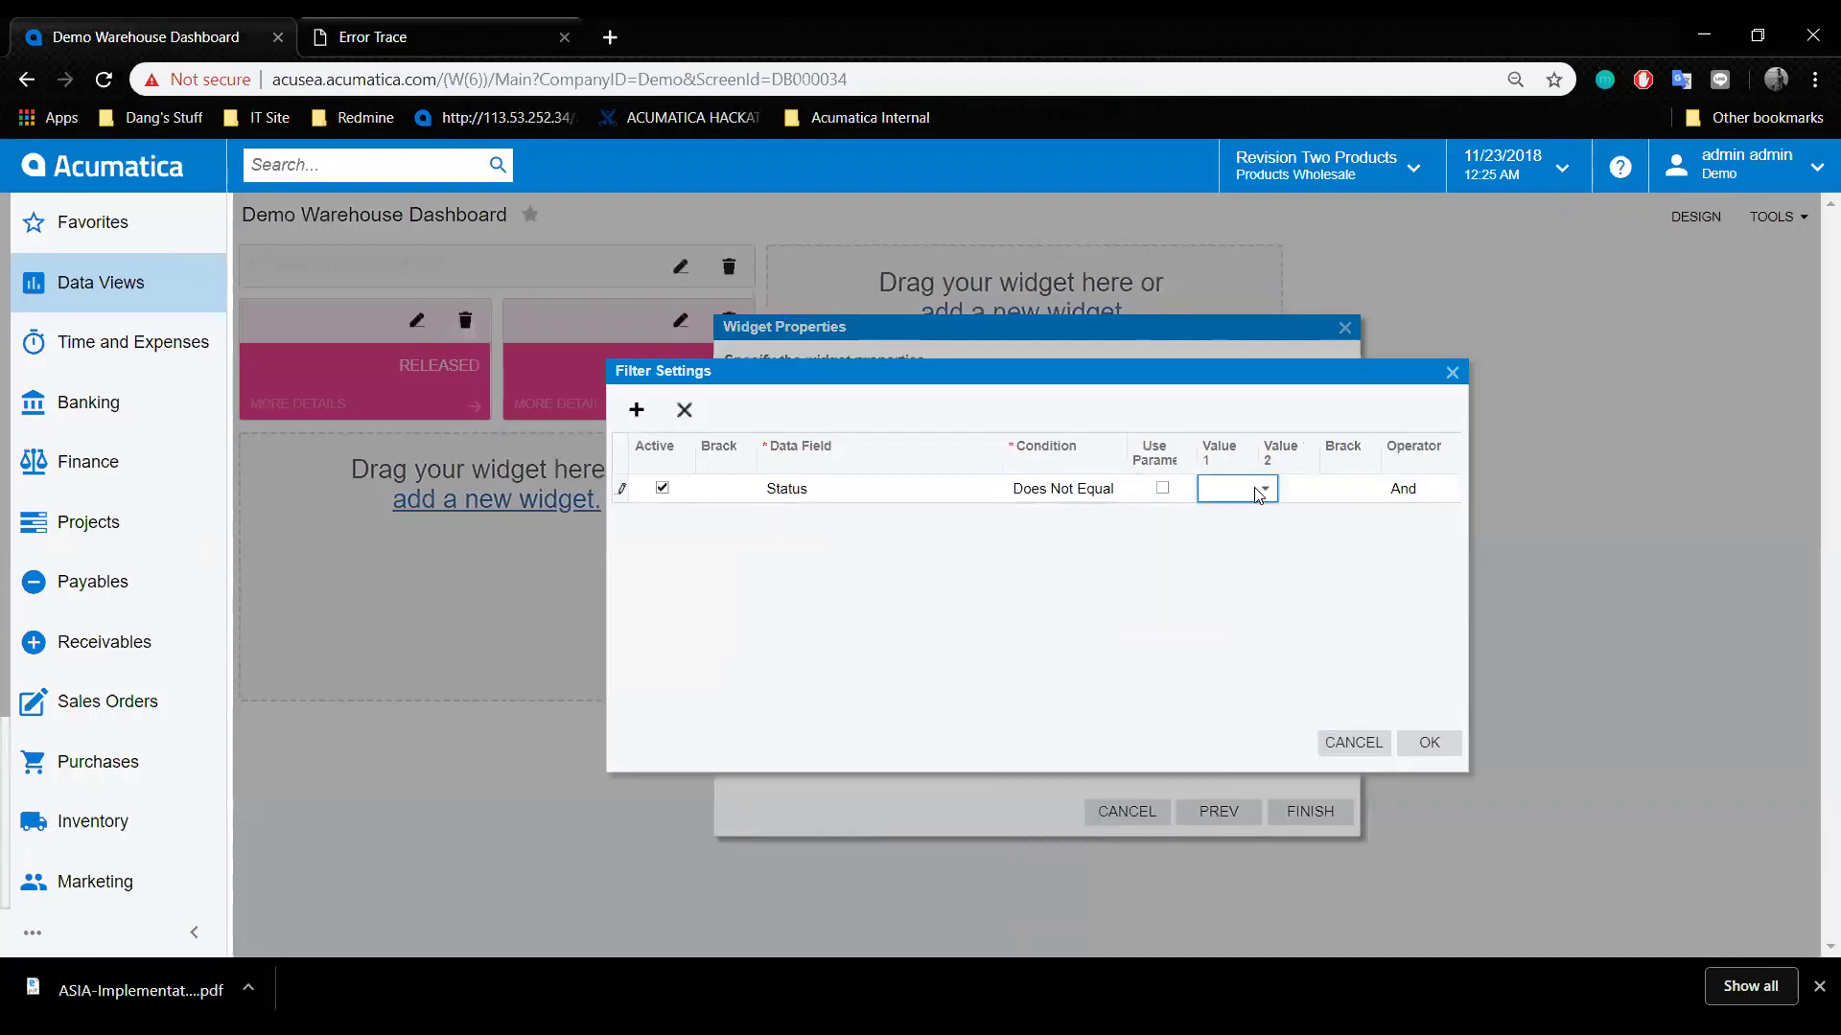
{"action": "left_click", "coordinate": [1262, 490]}
{"action": "left_click", "coordinate": [1236, 555]}
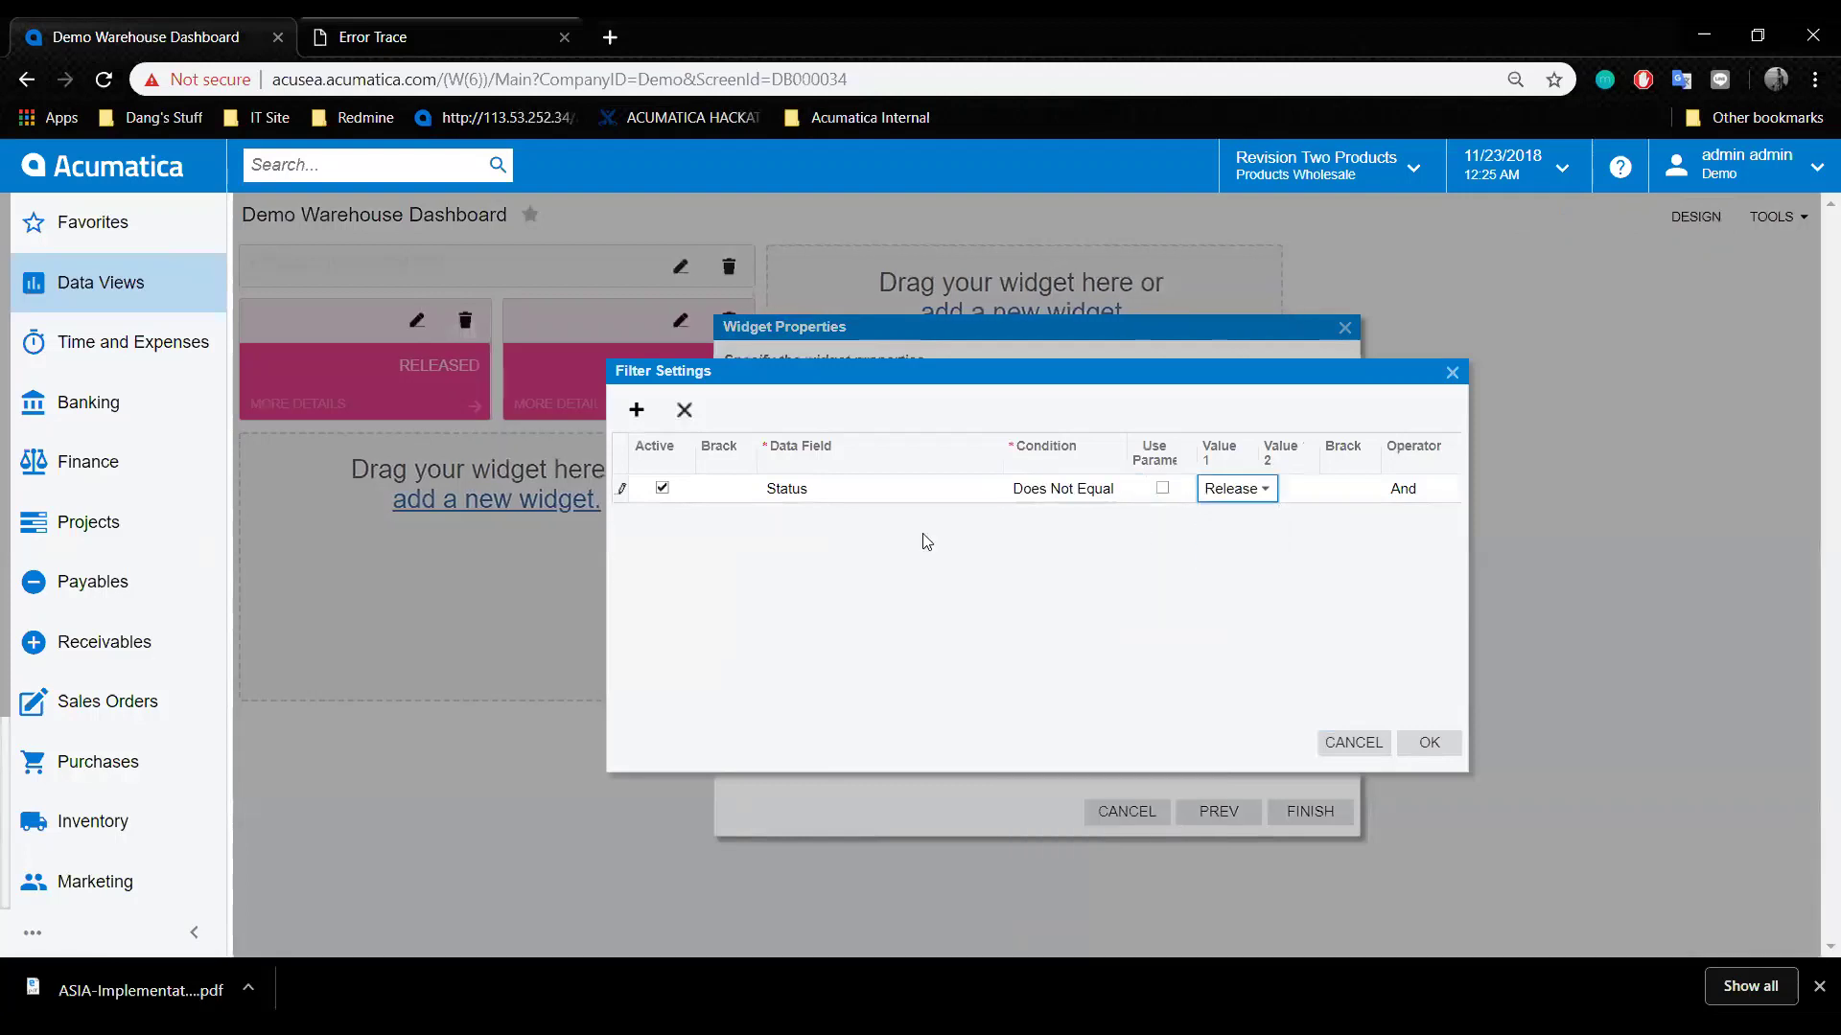
Add a second filter condition on the Date field using the Is Between condition.
{"action": "left_click", "coordinate": [635, 412]}
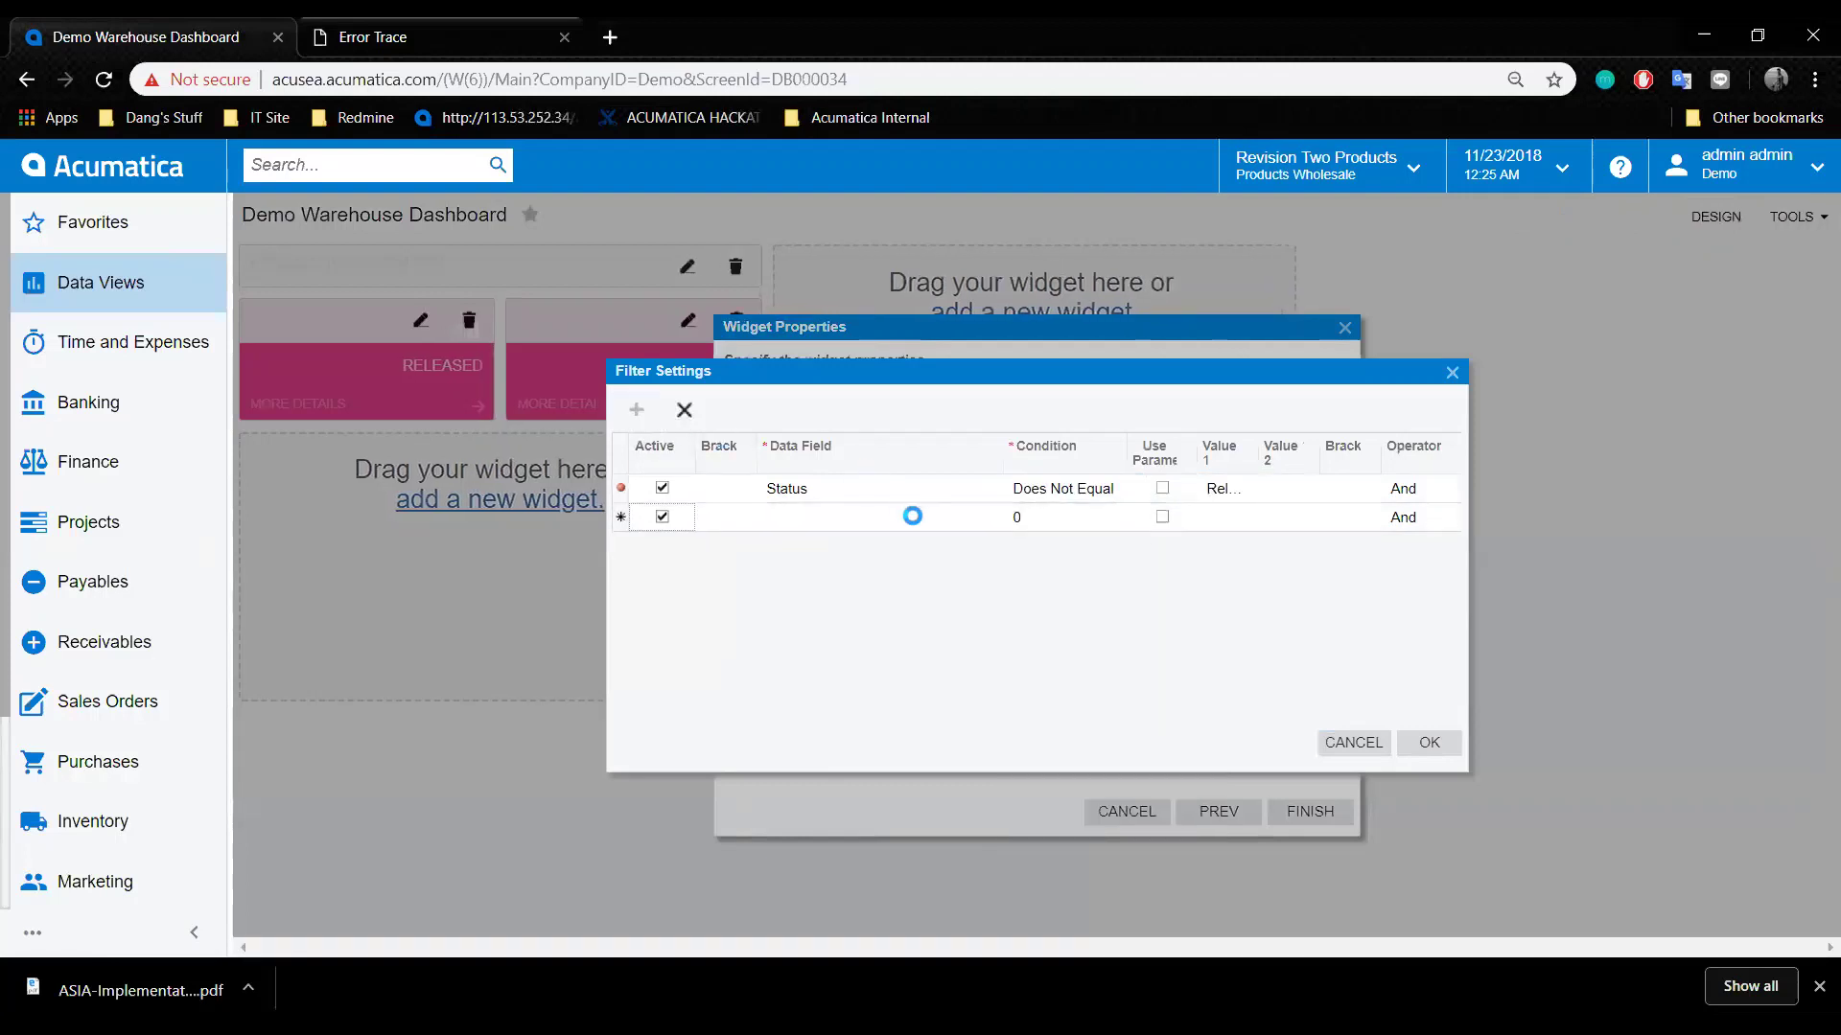
{"action": "left_click", "coordinate": [965, 522]}
{"action": "left_click", "coordinate": [1010, 518]}
{"action": "left_click", "coordinate": [1085, 602]}
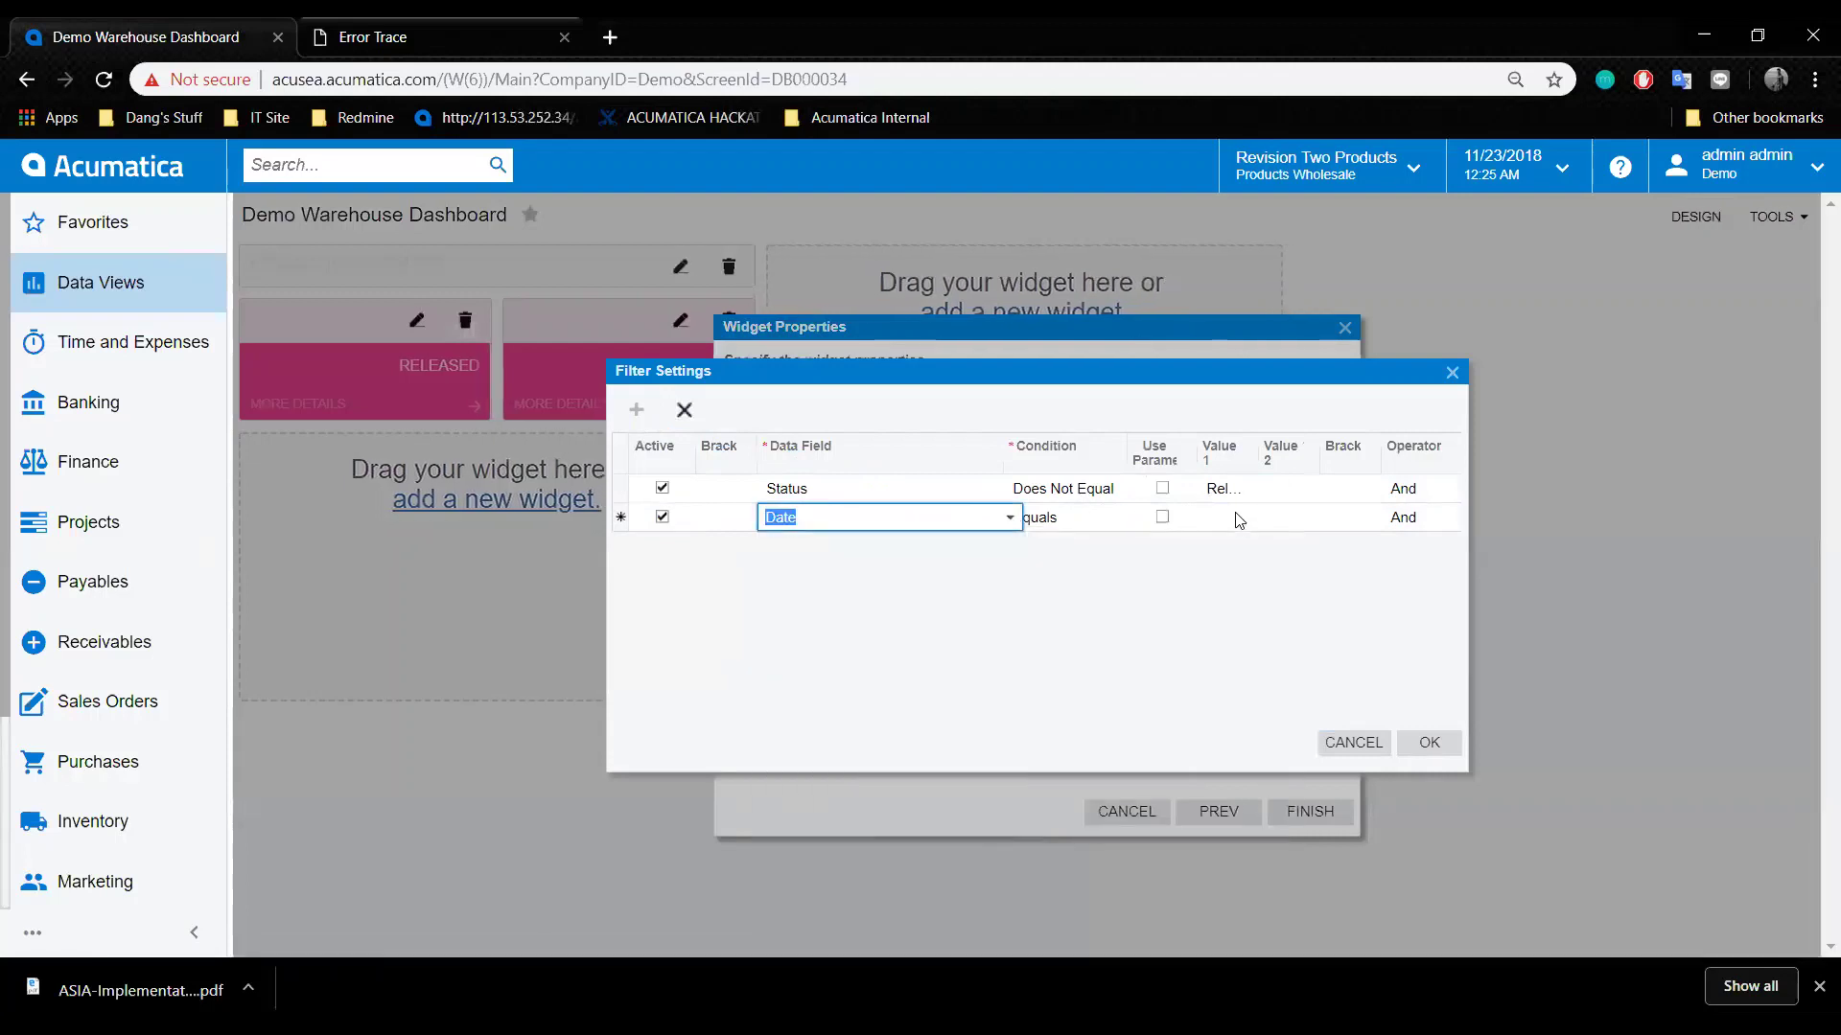
{"action": "left_click", "coordinate": [1229, 518]}
{"action": "left_click", "coordinate": [1090, 519]}
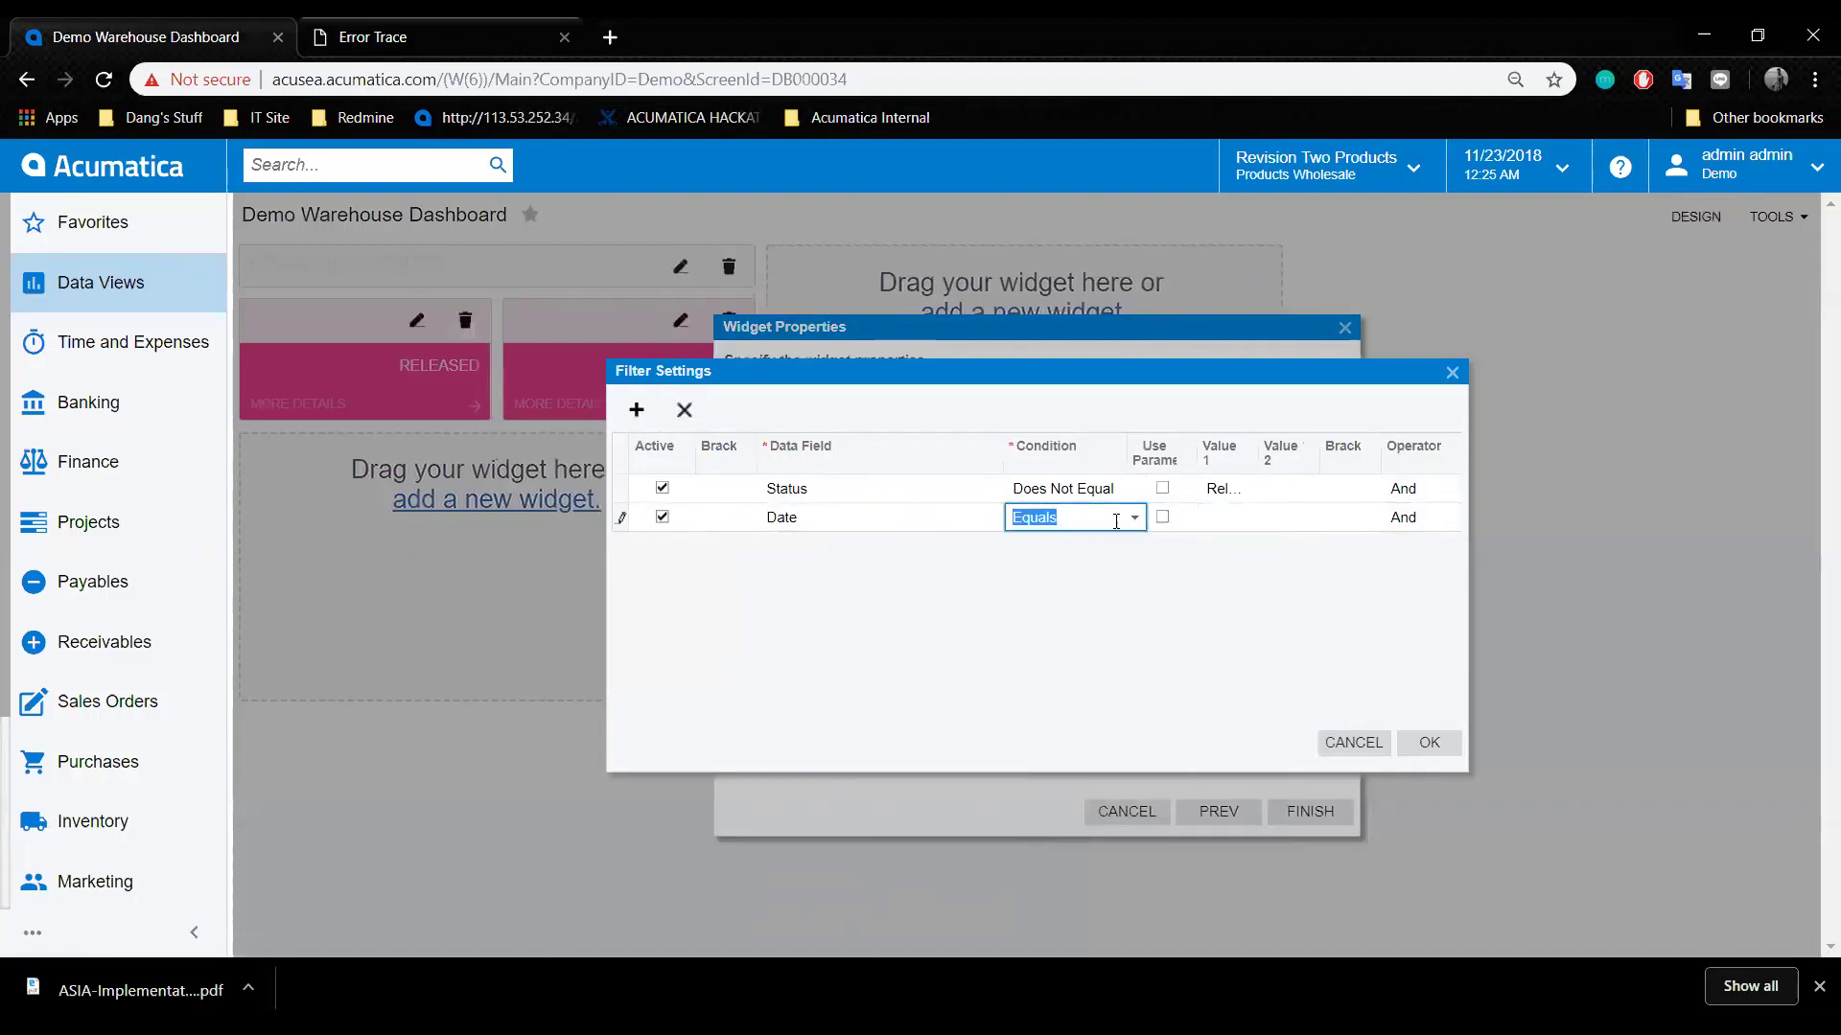
{"action": "left_click", "coordinate": [1134, 518]}
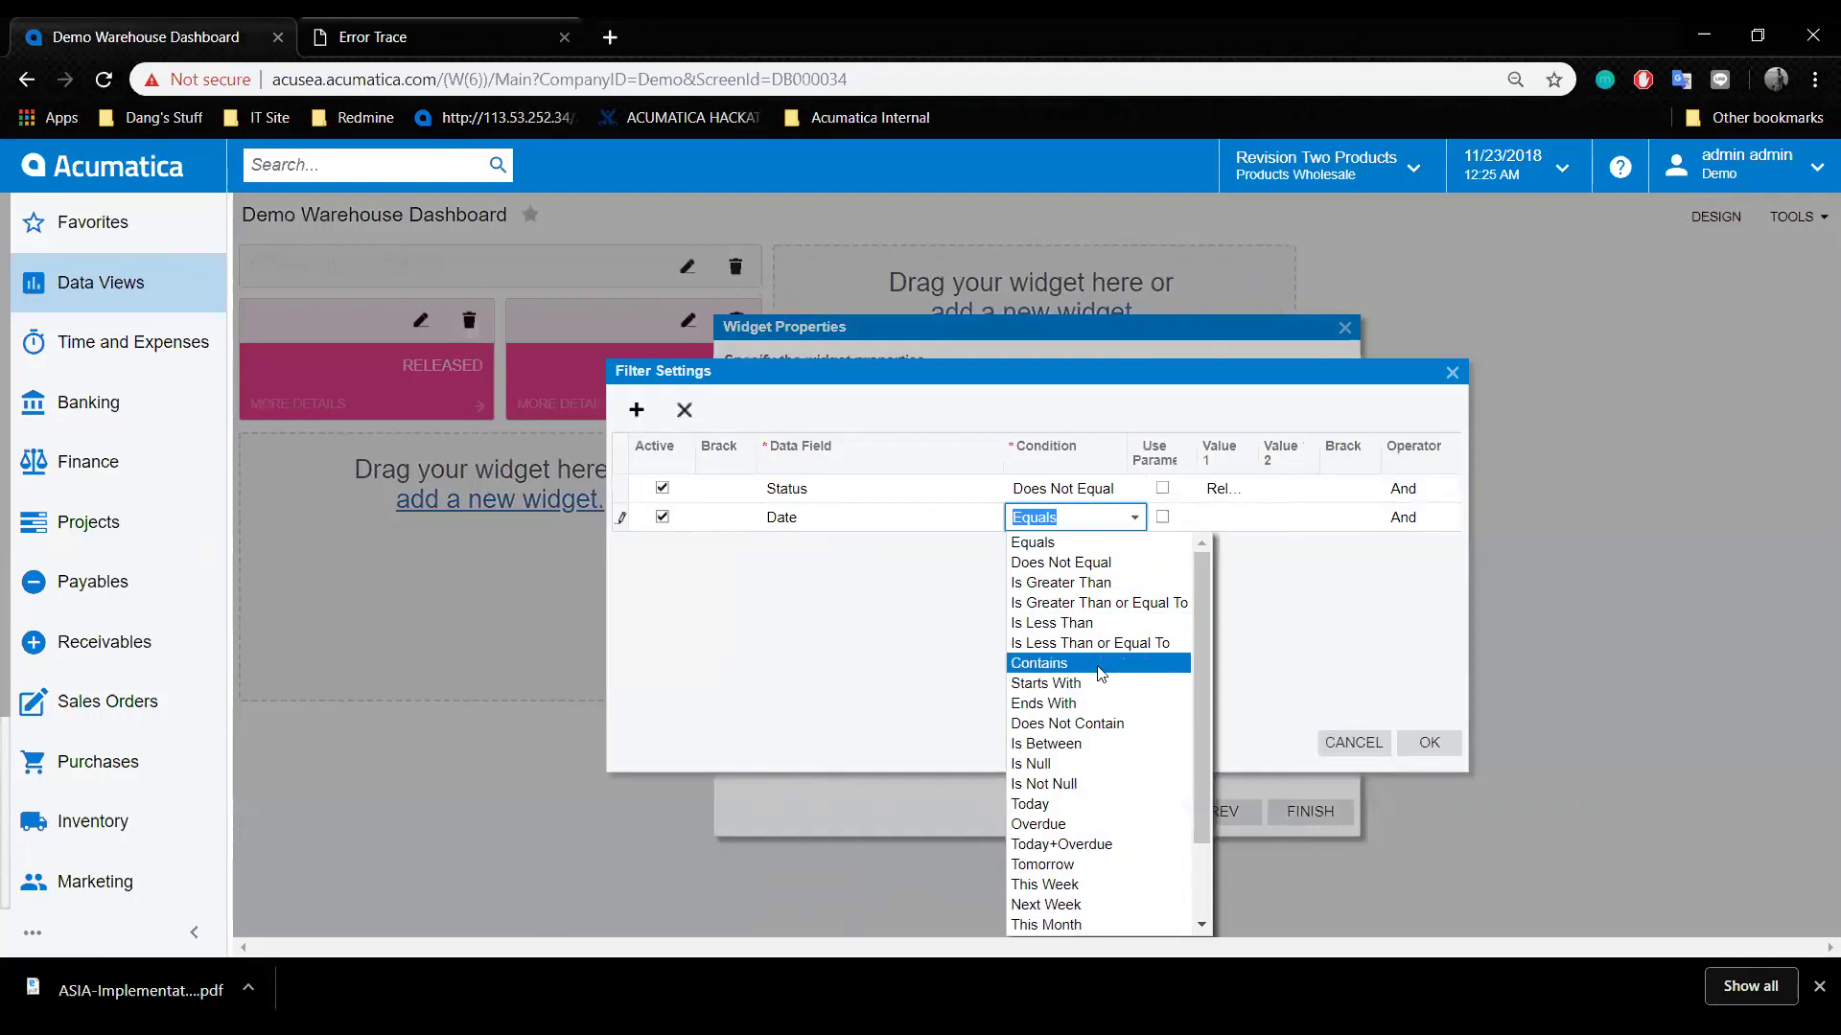
{"action": "left_click", "coordinate": [1103, 742]}
{"action": "left_click", "coordinate": [1237, 519]}
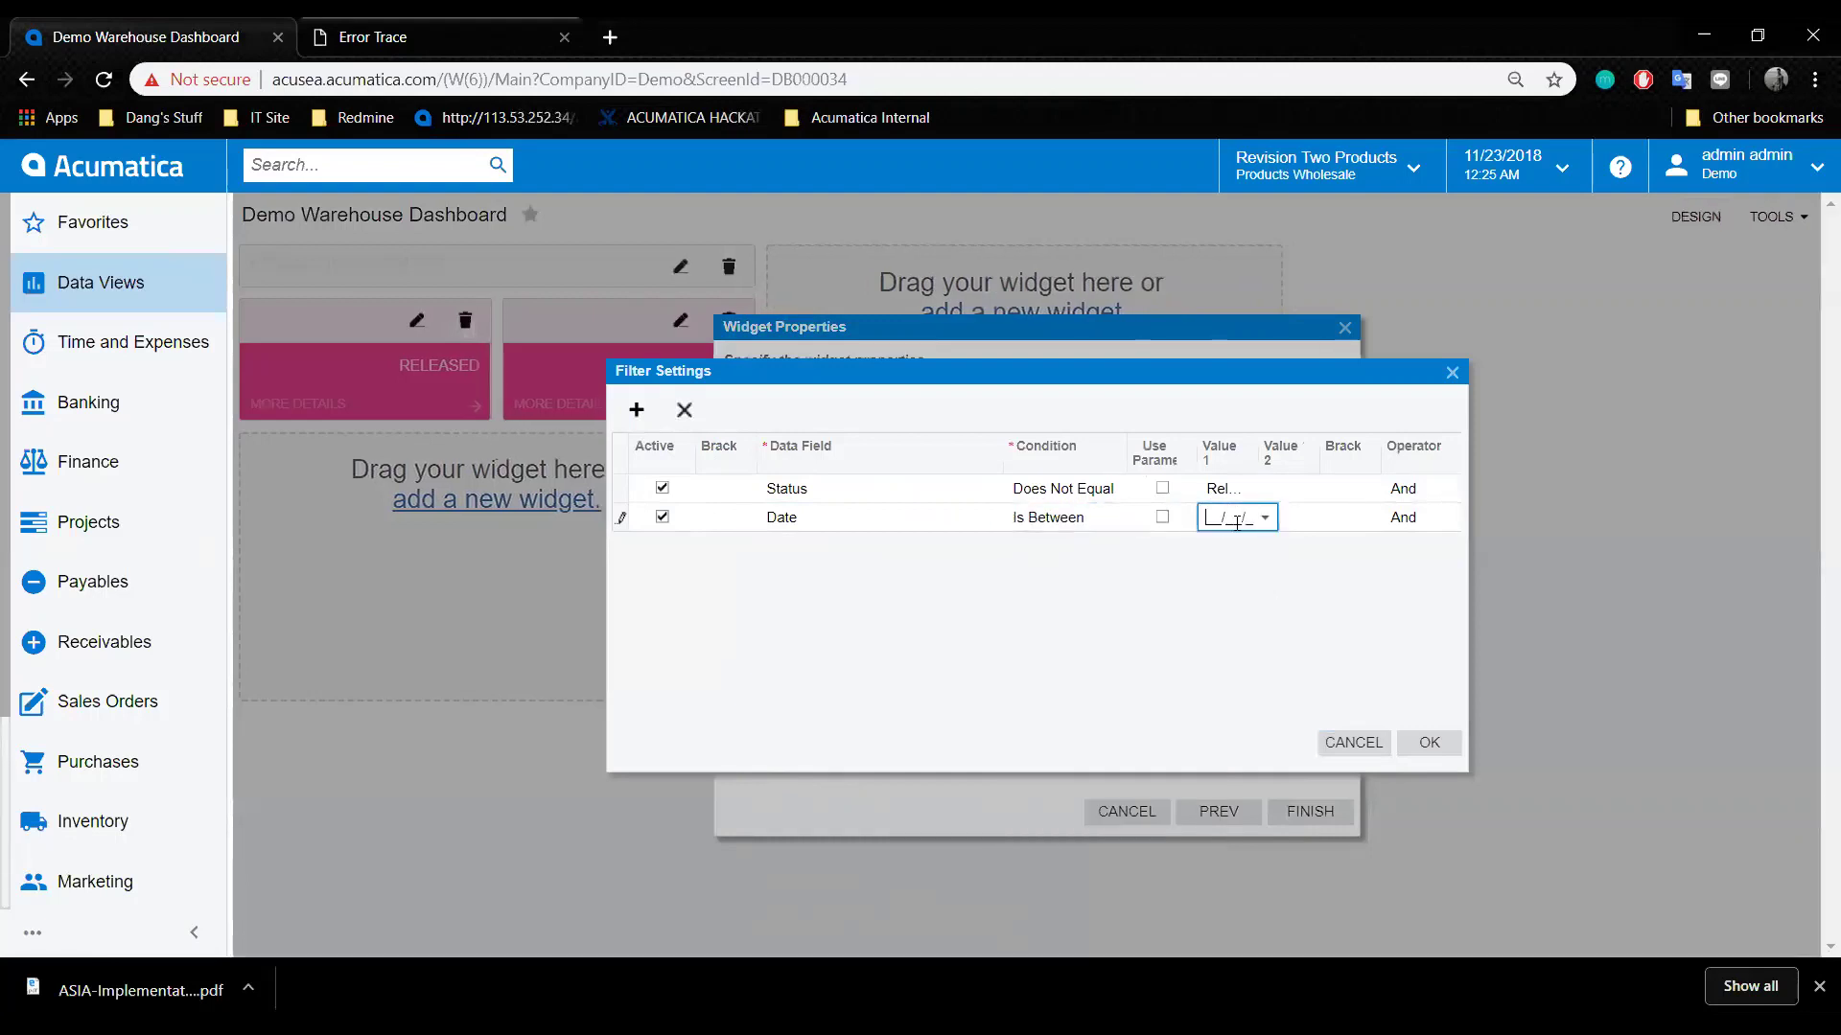
{"action": "left_click", "coordinate": [1296, 489]}
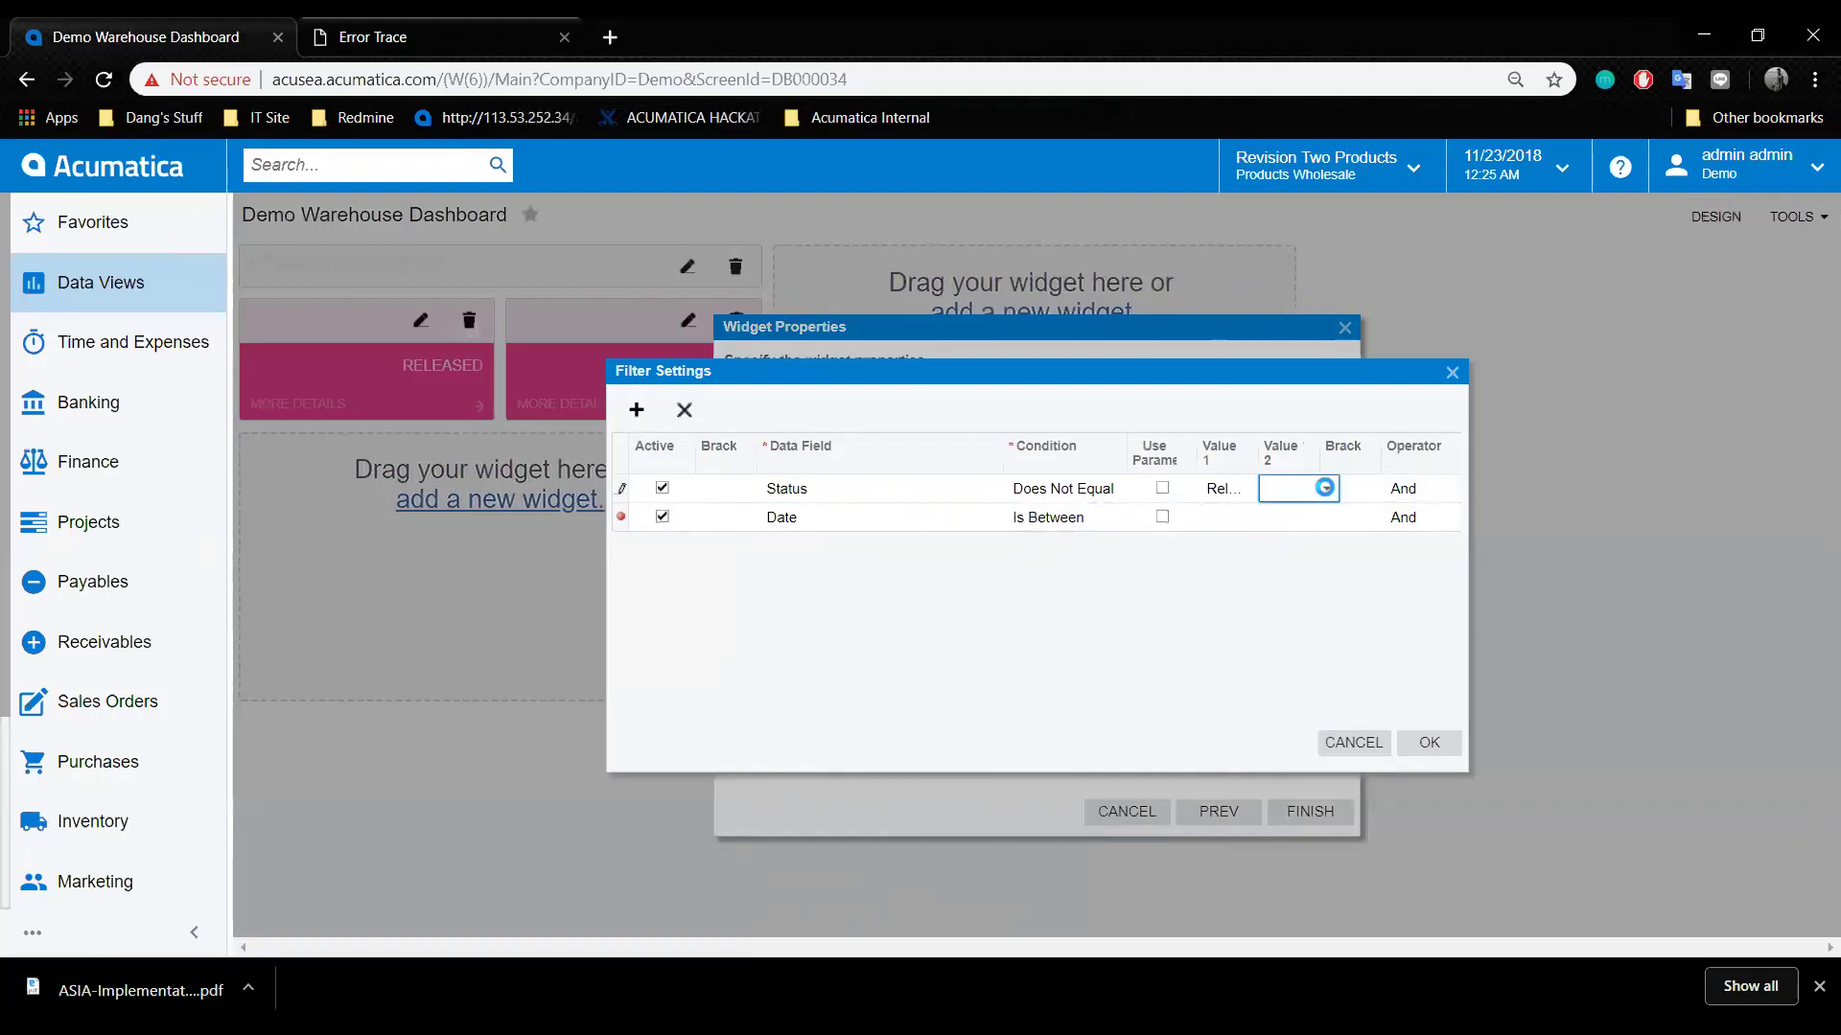
{"action": "left_click", "coordinate": [1204, 522]}
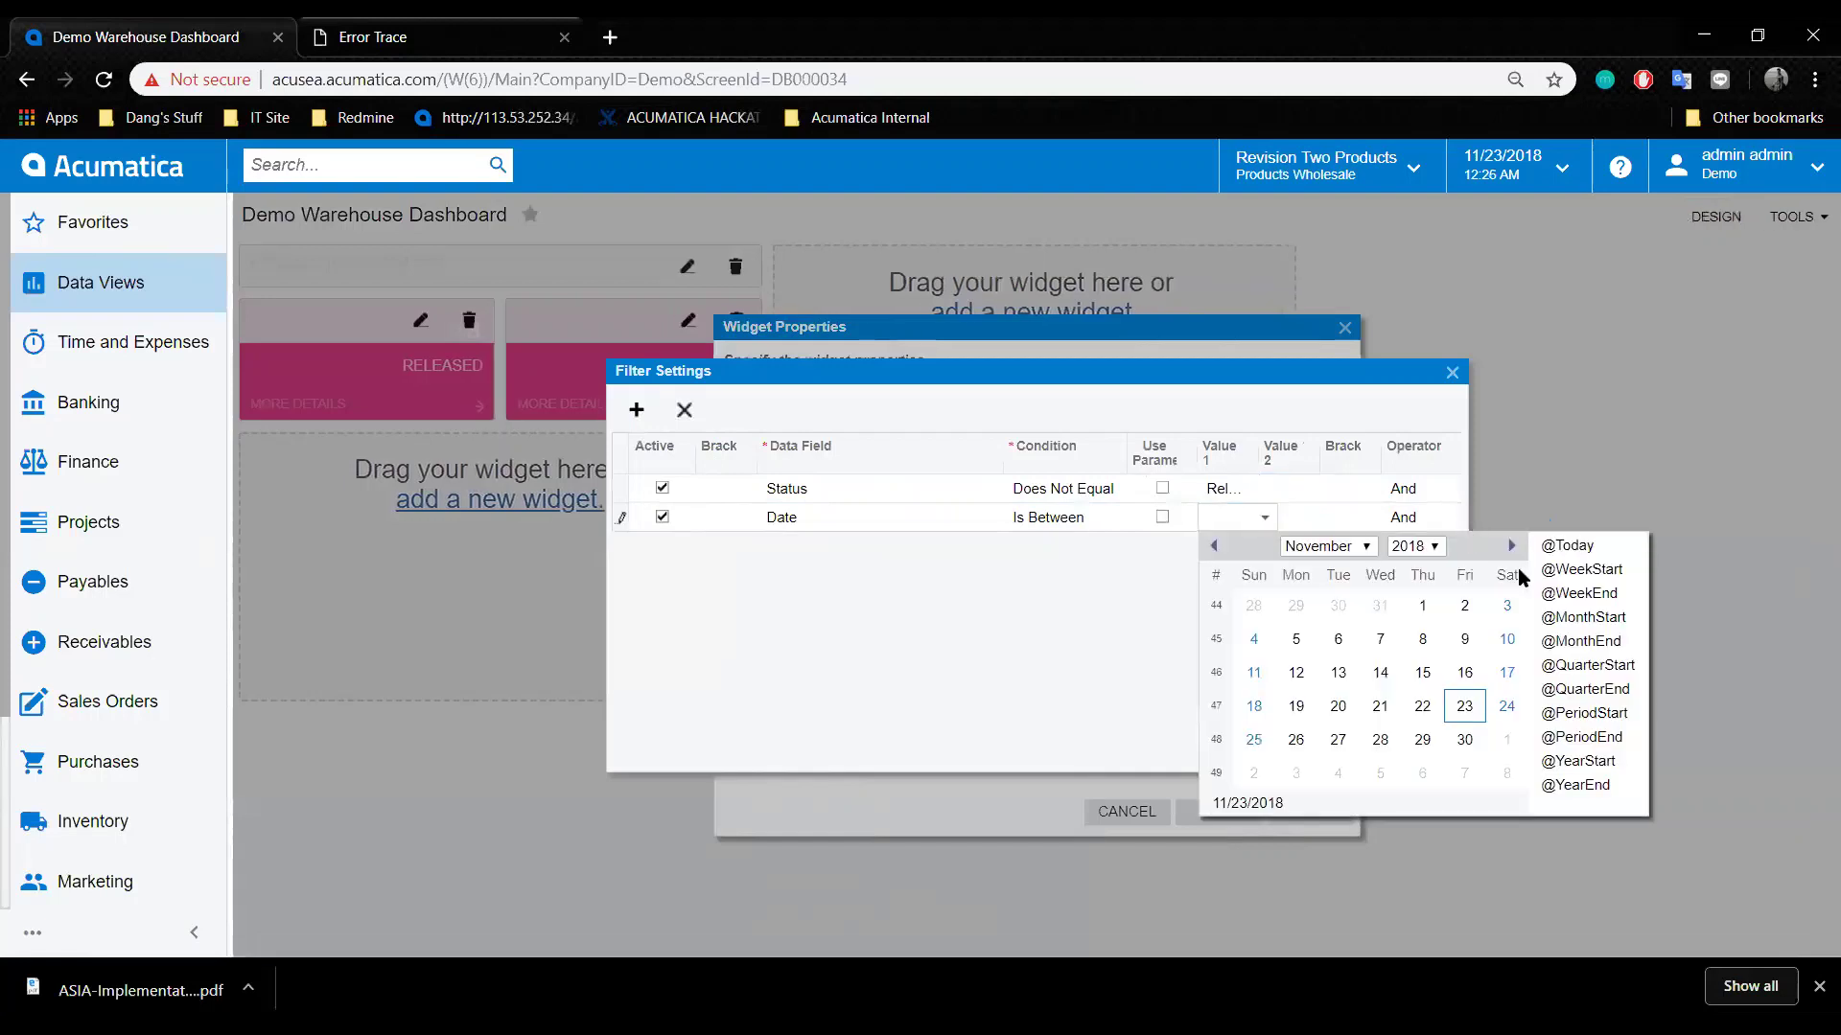
{"action": "left_click", "coordinate": [1610, 616]}
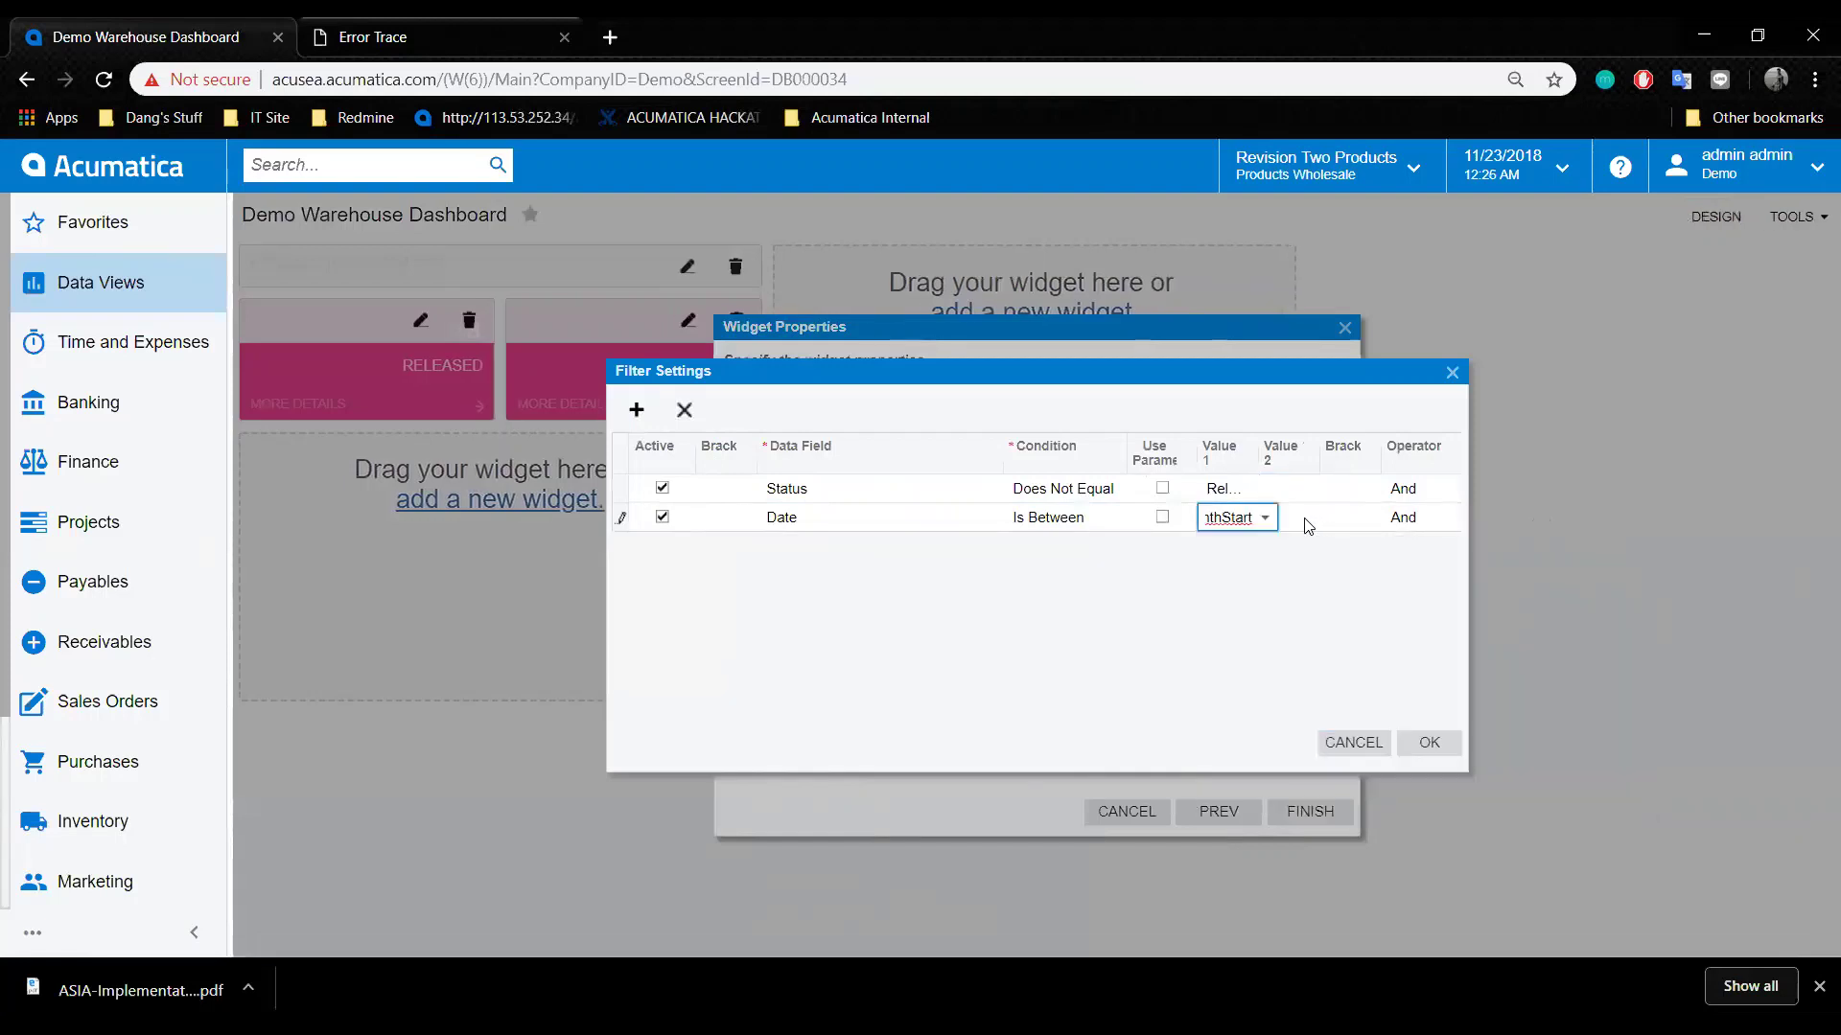
{"action": "left_click", "coordinate": [1309, 517]}
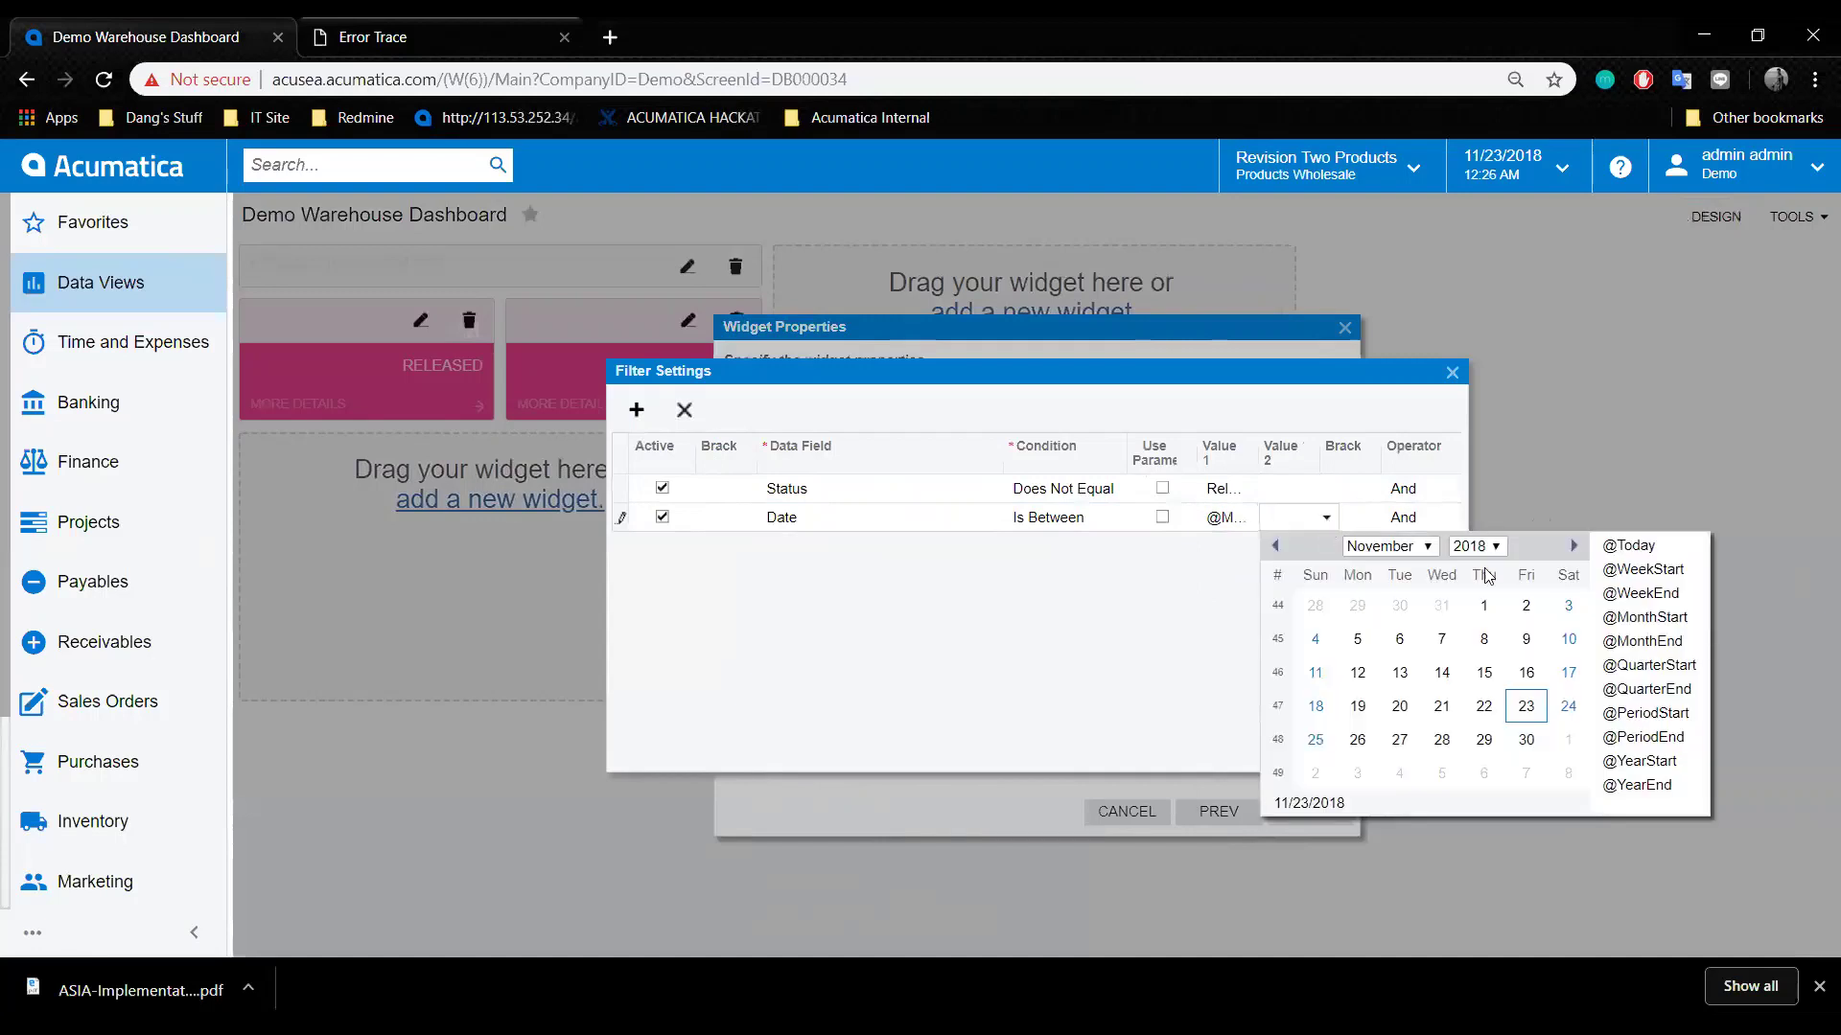
{"action": "left_click", "coordinate": [1687, 642]}
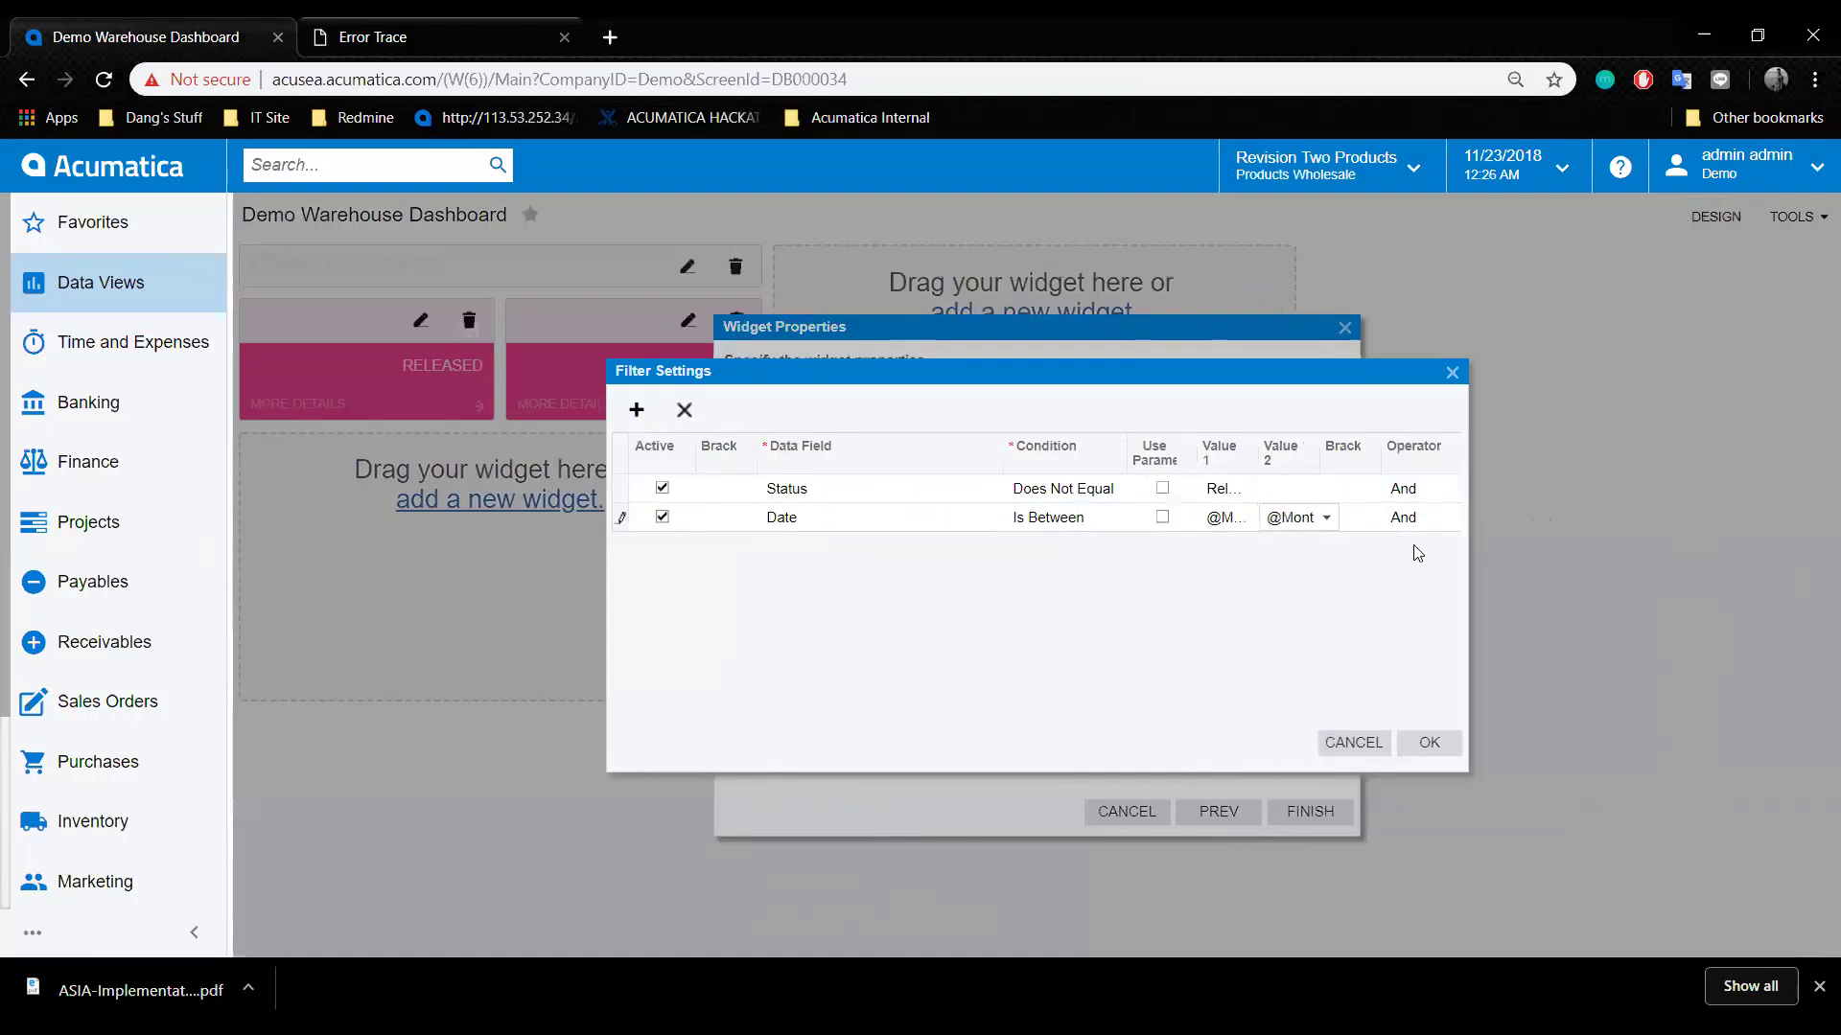
{"action": "left_click", "coordinate": [1428, 744]}
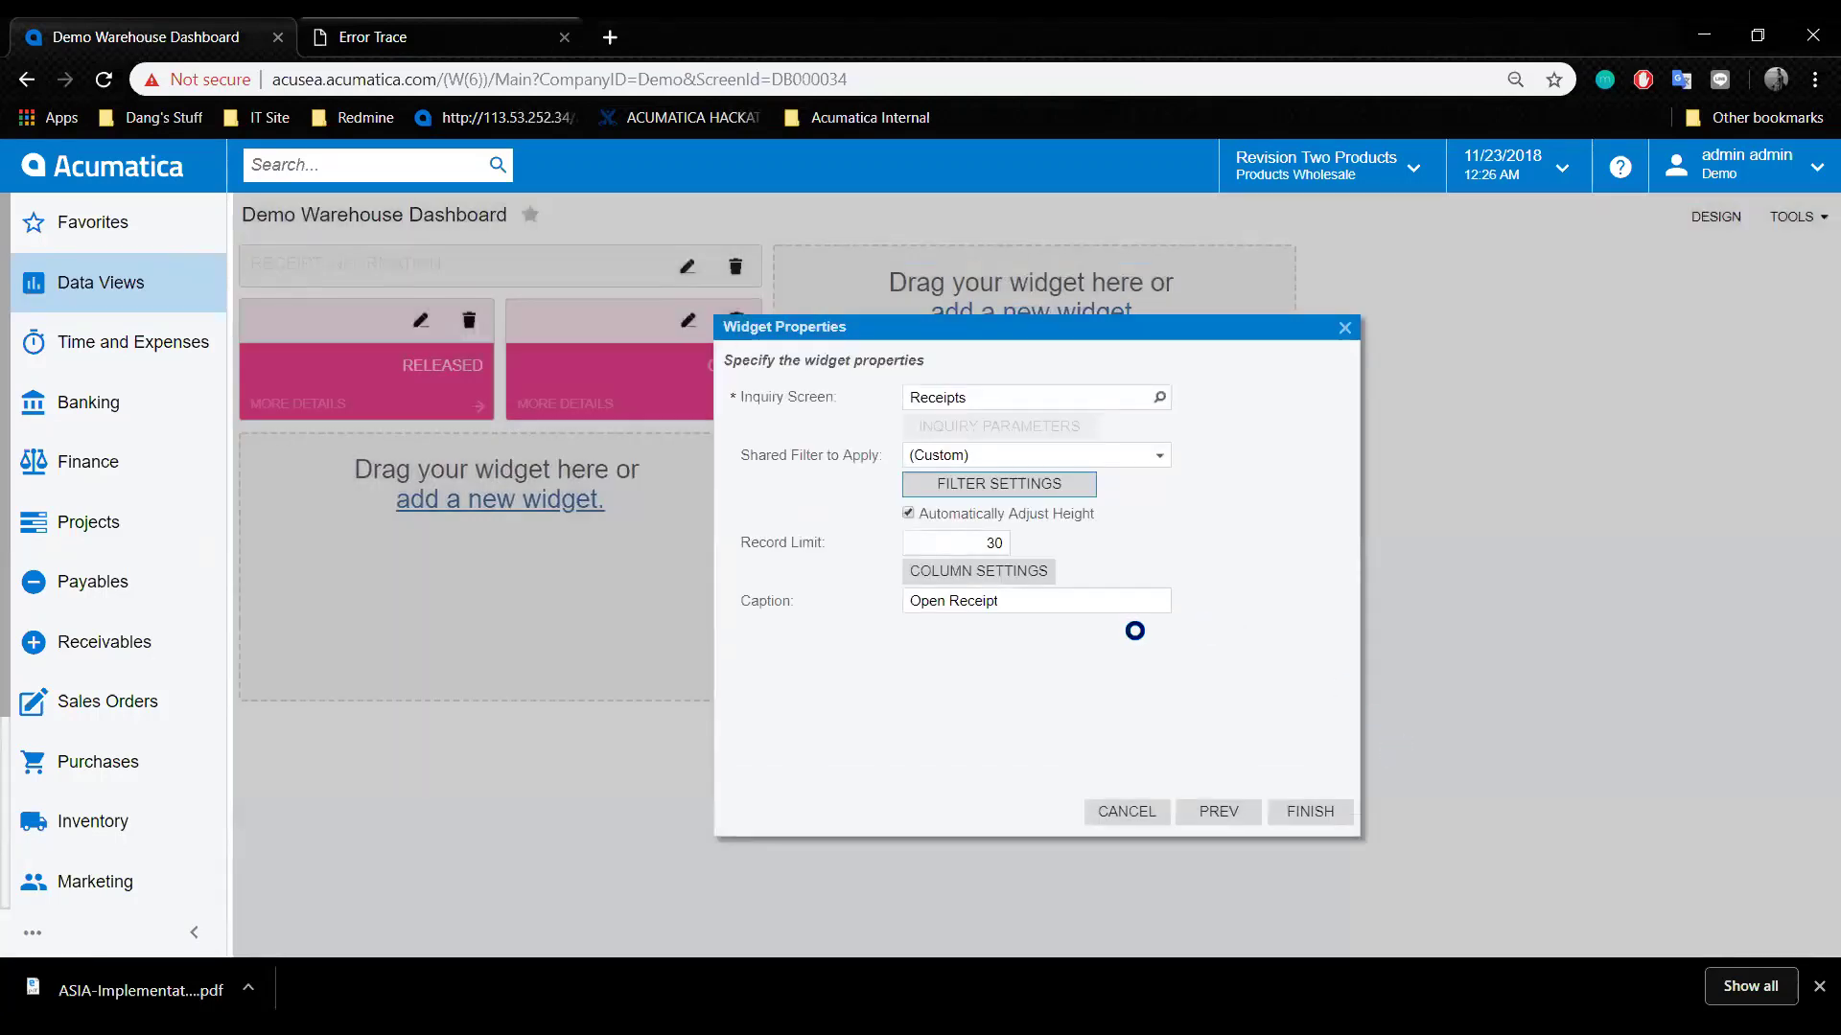
Finish the Open Receipt data table with a record limit of 10 and widen it on the dashboard.
{"action": "left_click", "coordinate": [959, 543]}
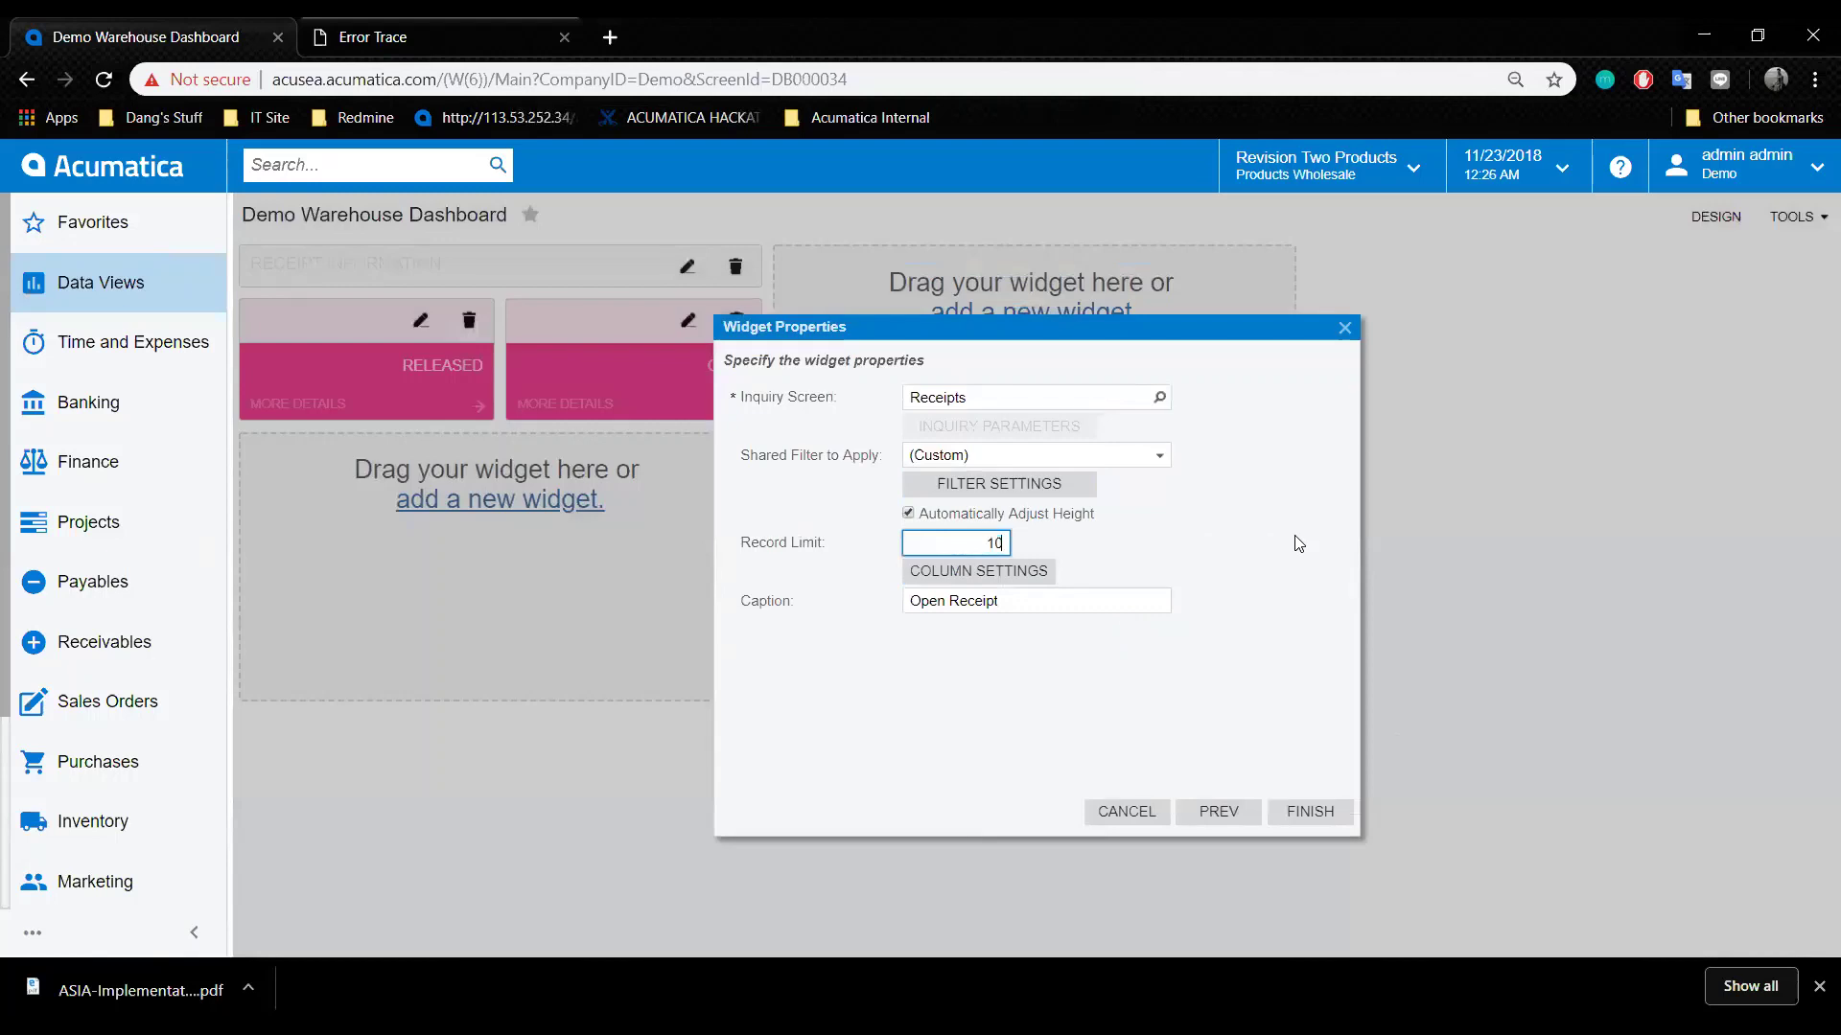
{"action": "left_click", "coordinate": [1296, 541]}
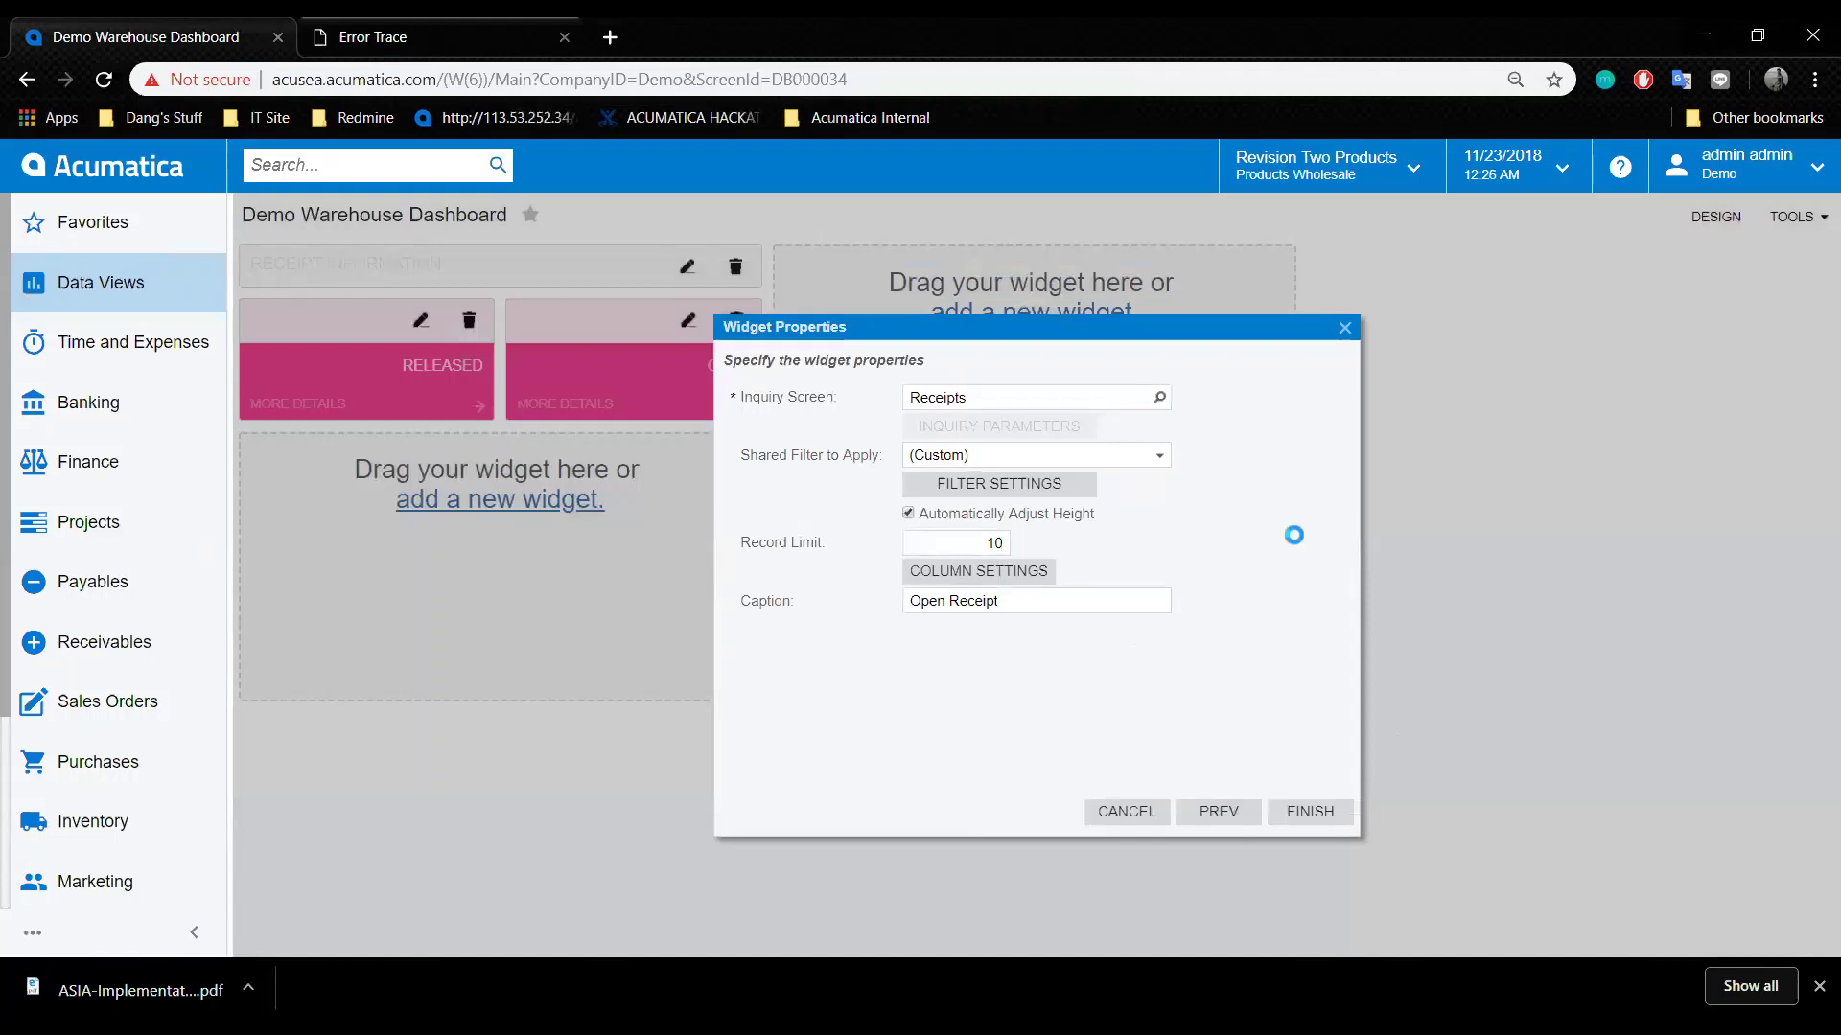
{"action": "left_click", "coordinate": [1310, 812]}
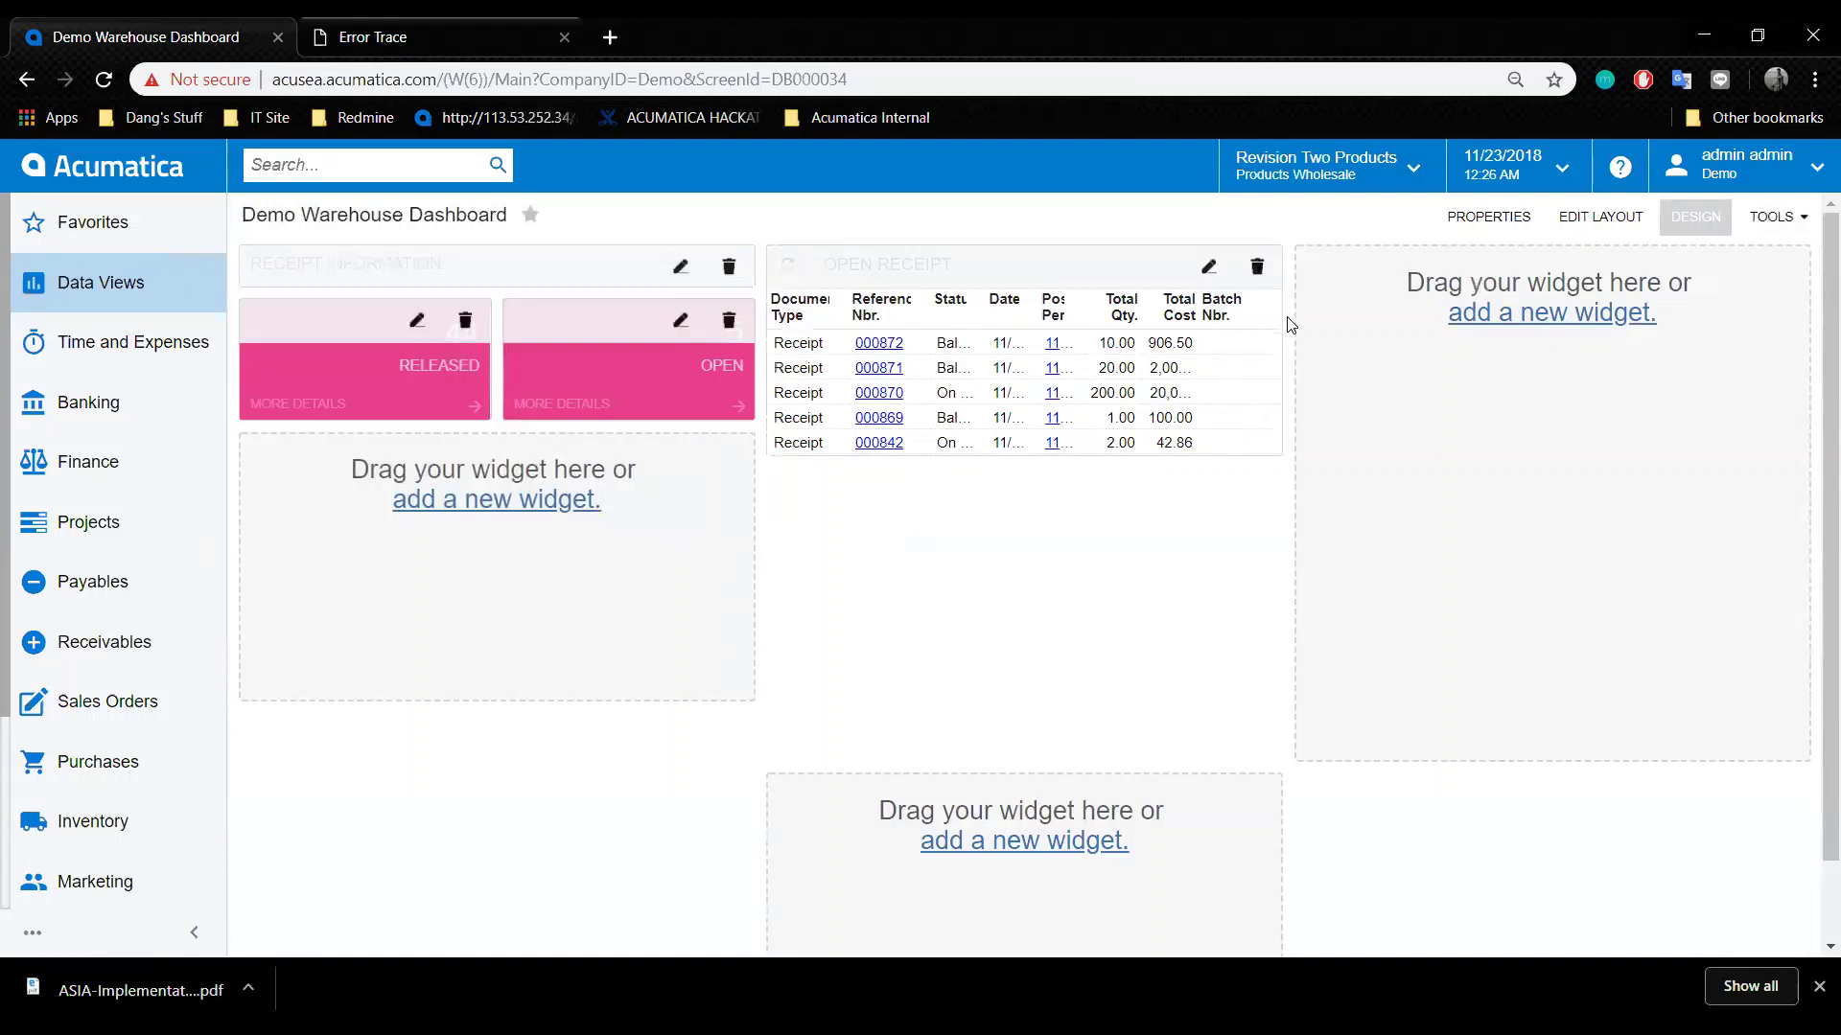
{"action": "left_click_drag", "start_coordinate": [1280, 324], "coordinate": [1674, 322]}
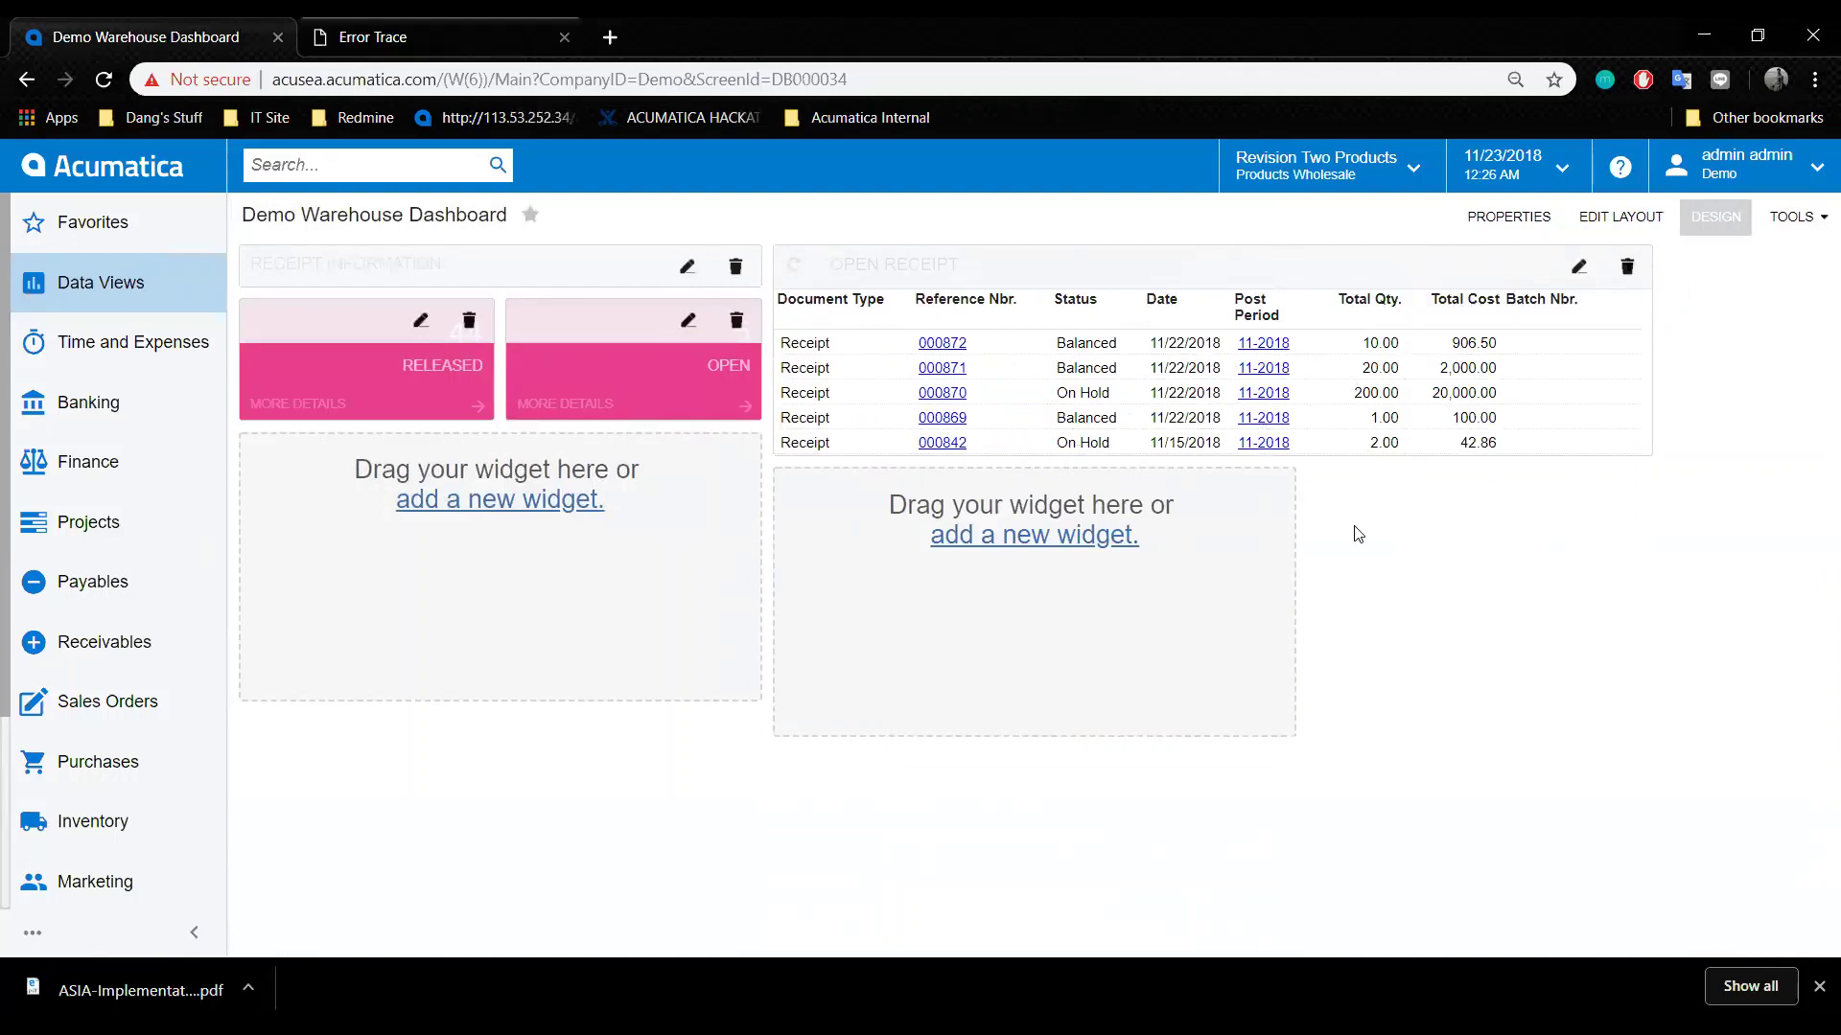
Add a Header widget captioned Issue information in the empty slot below the receipt scorecards.
{"action": "left_click", "coordinate": [444, 505]}
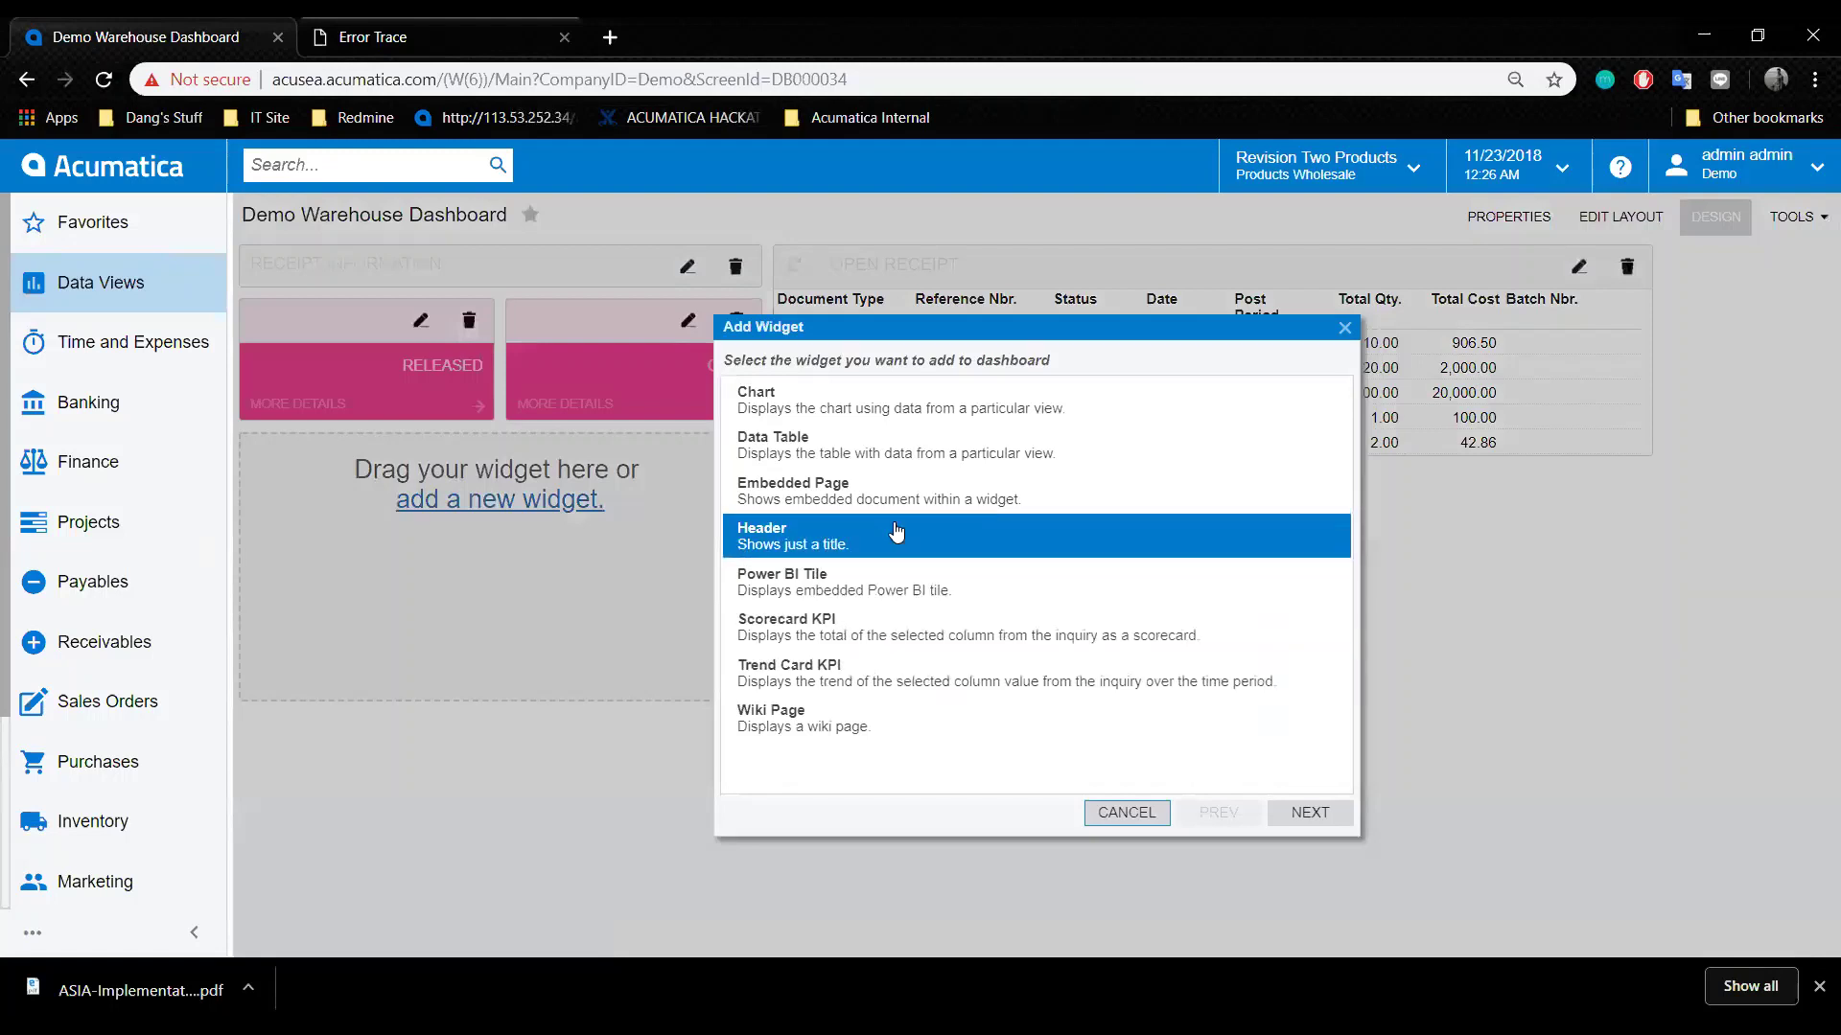
{"action": "left_click", "coordinate": [1269, 813]}
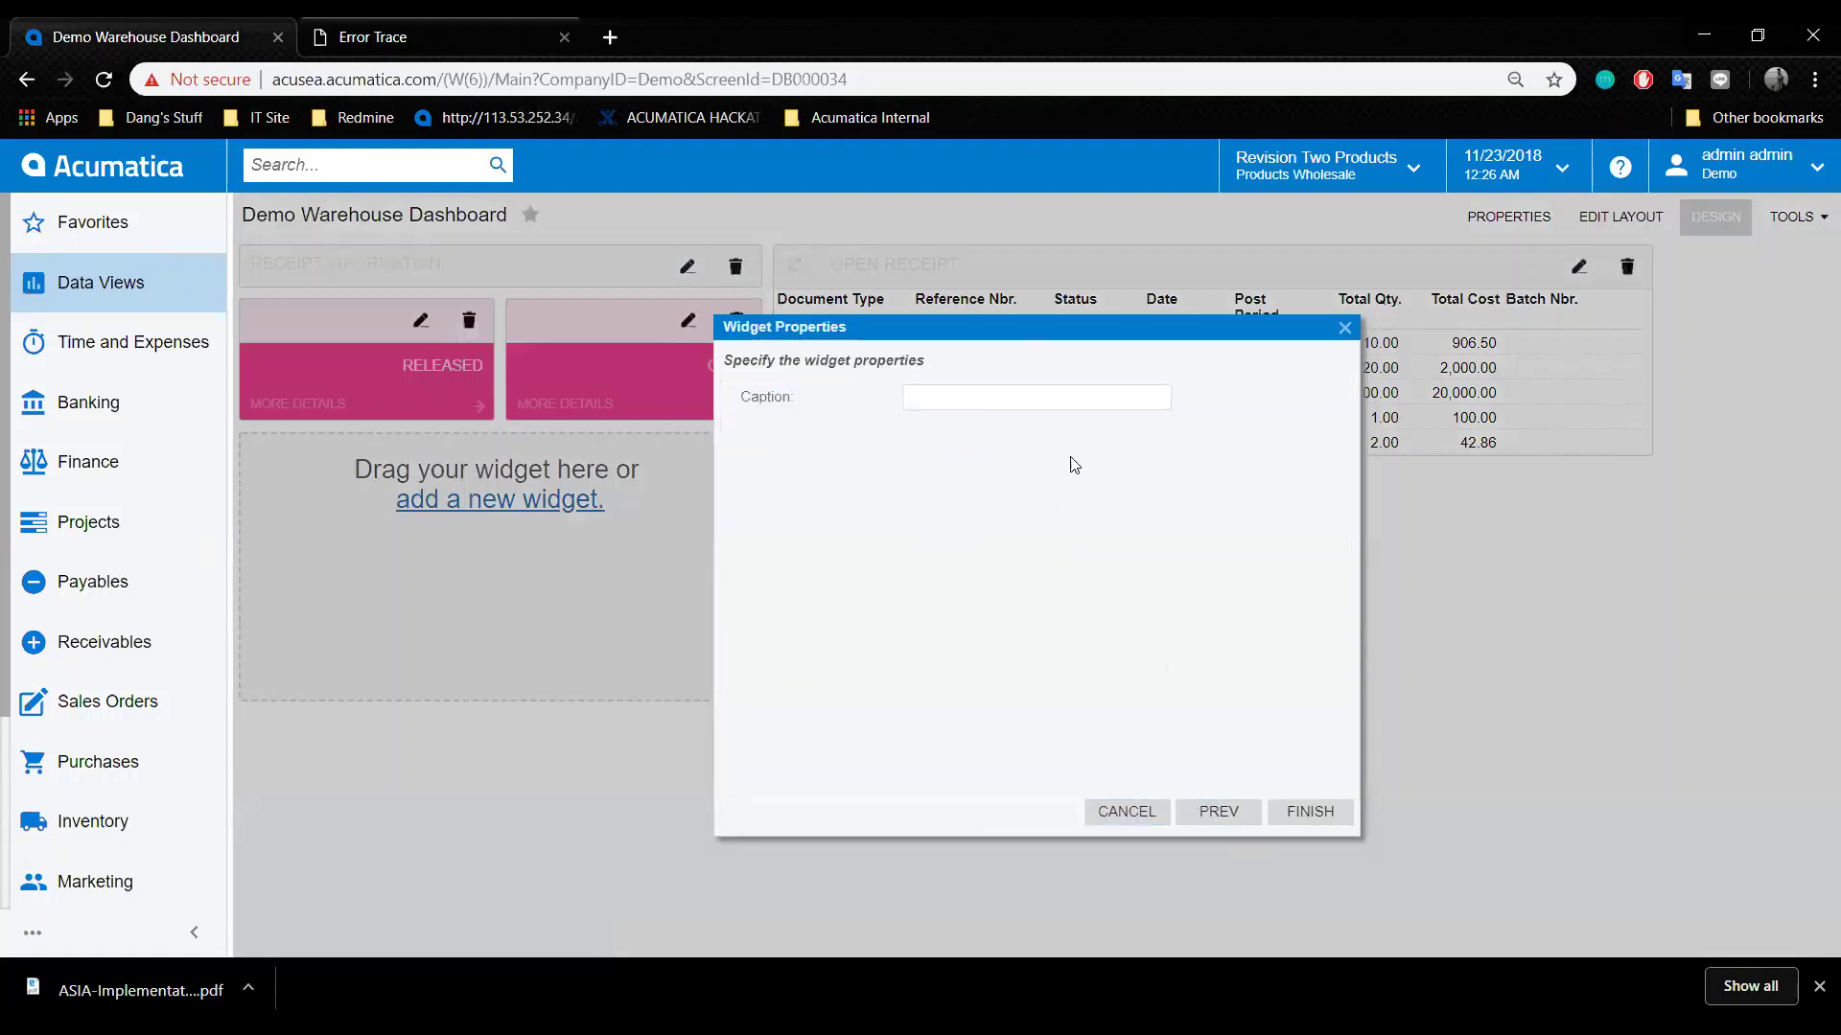
{"action": "left_click", "coordinate": [1032, 396]}
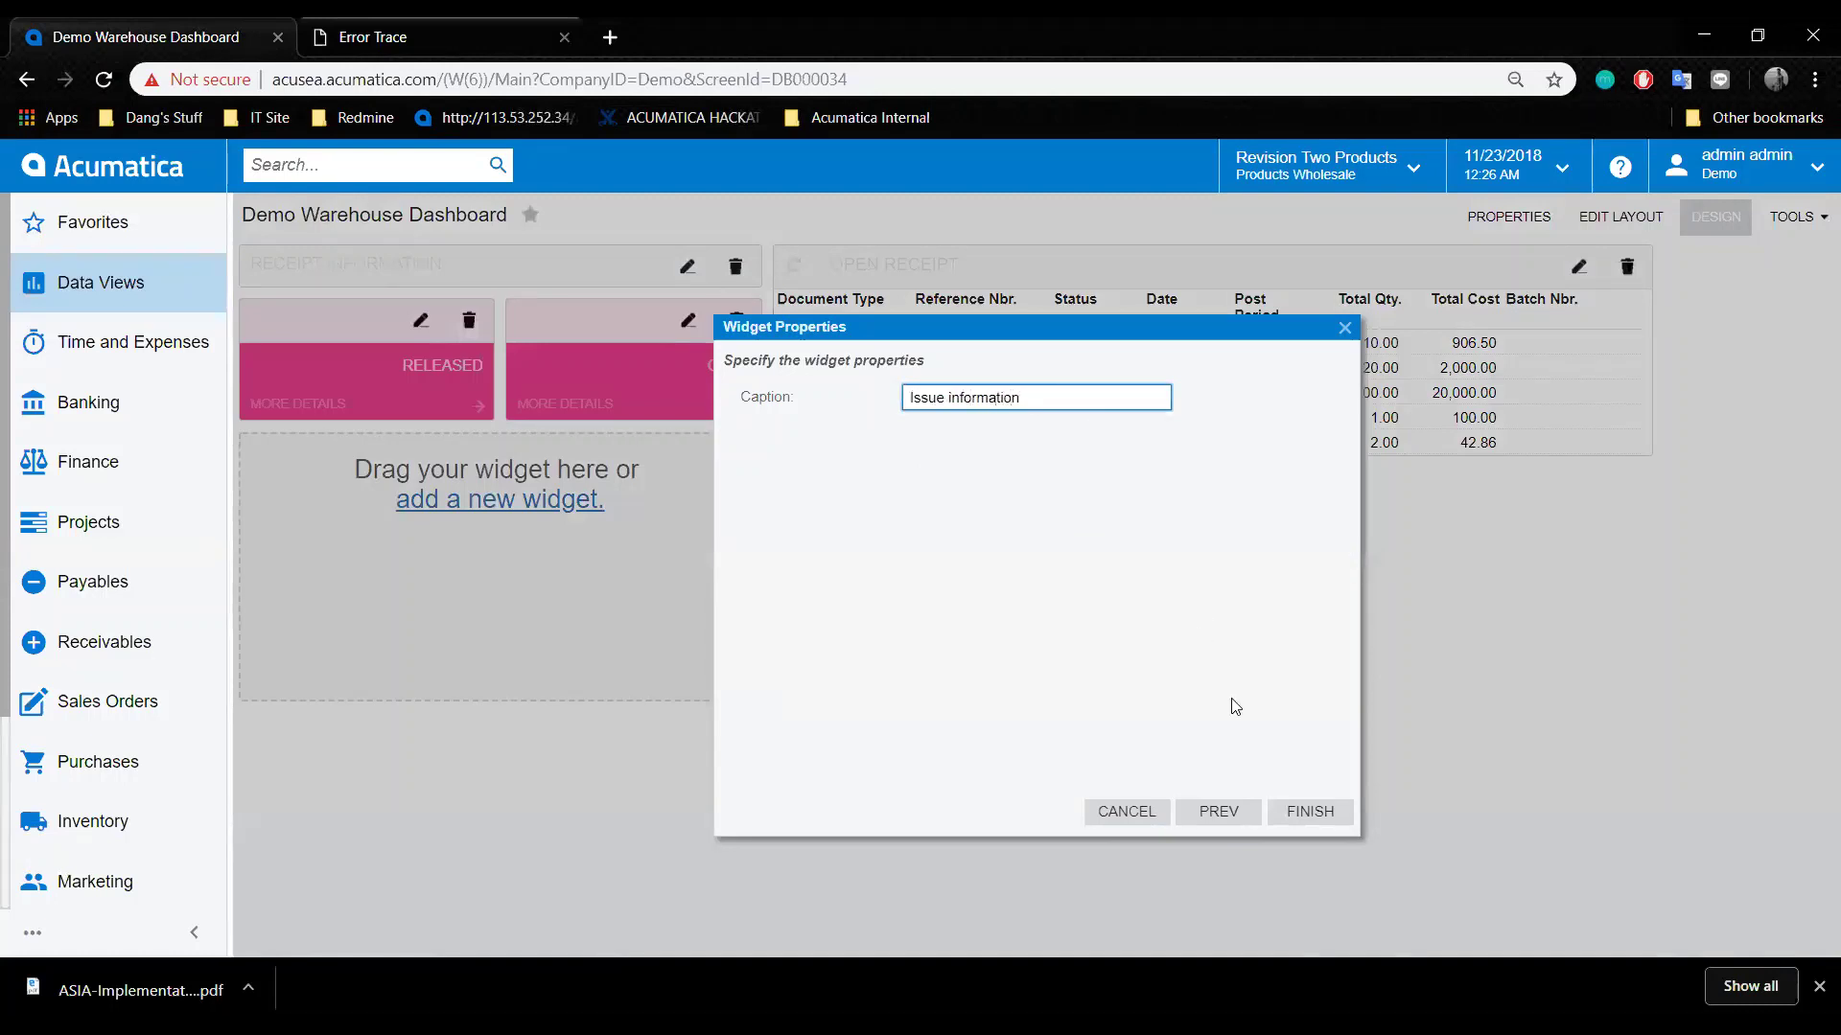
{"action": "left_click", "coordinate": [1294, 800]}
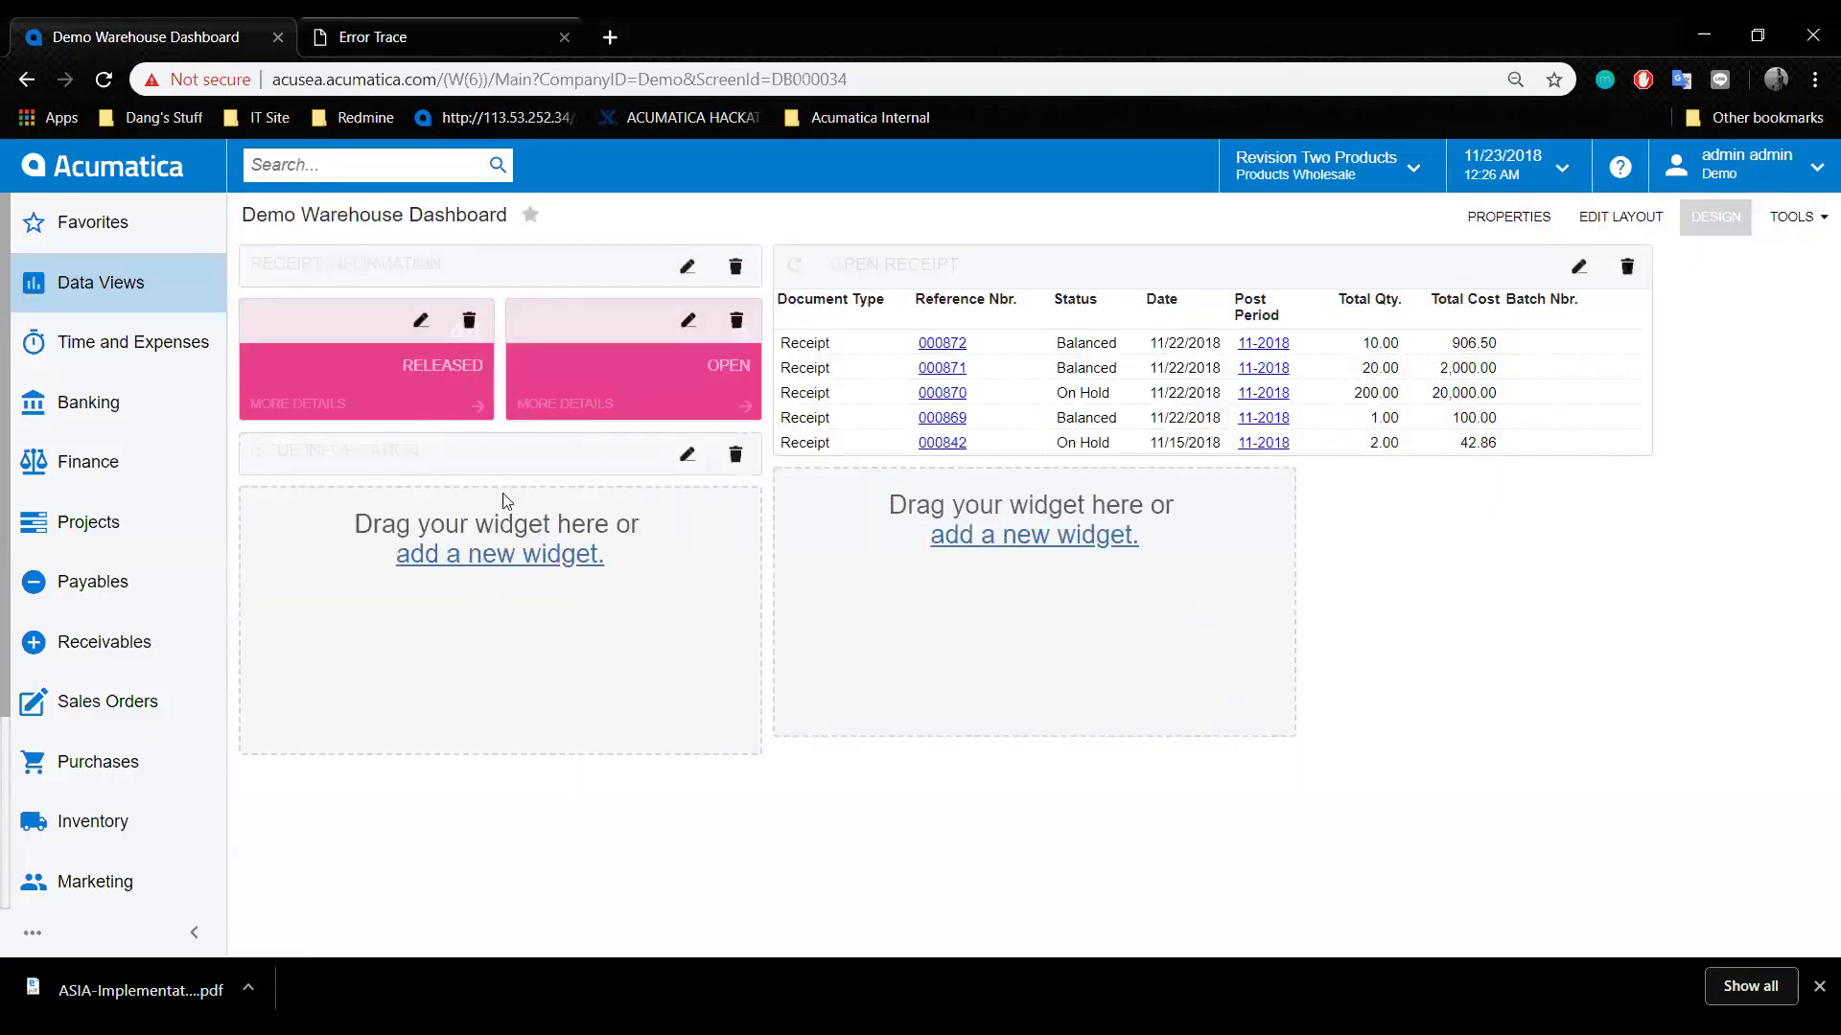
Start a Scorecard KPI below the issue header, using Issues from the Primary Lists under Hidden as its inquiry screen.
{"action": "left_click", "coordinate": [508, 560]}
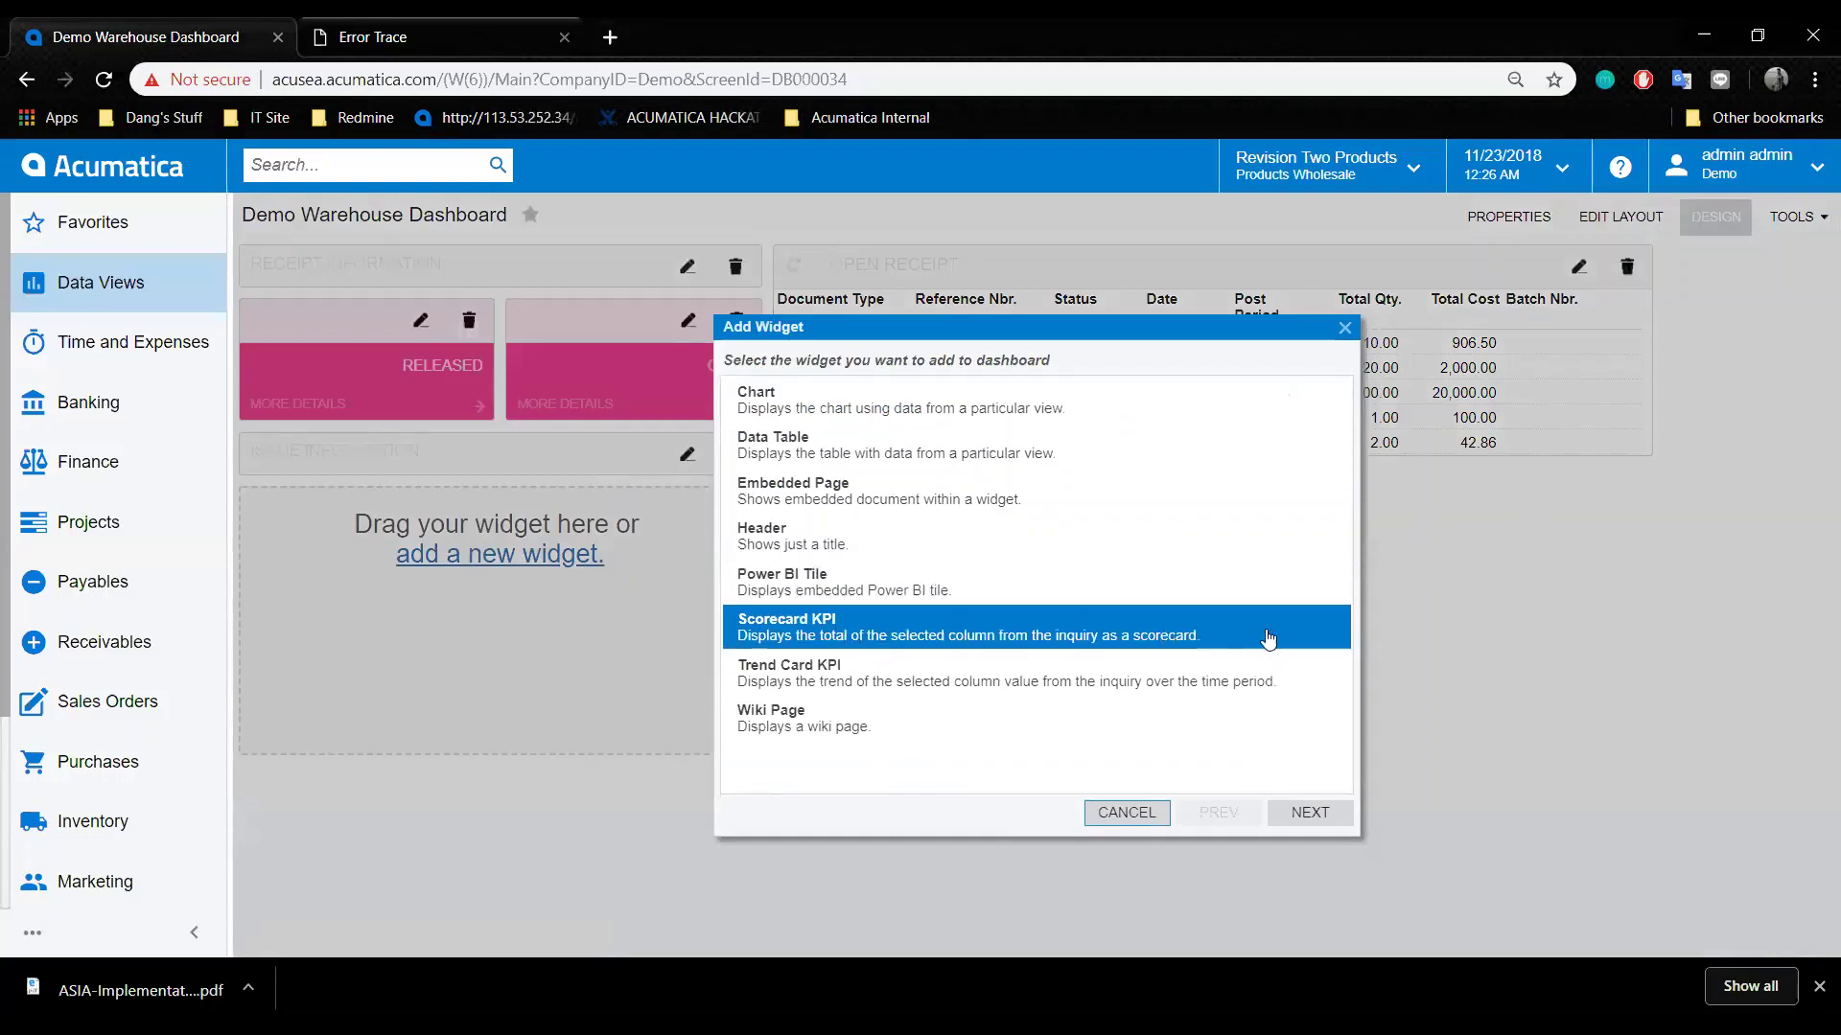
{"action": "left_click", "coordinate": [1310, 815]}
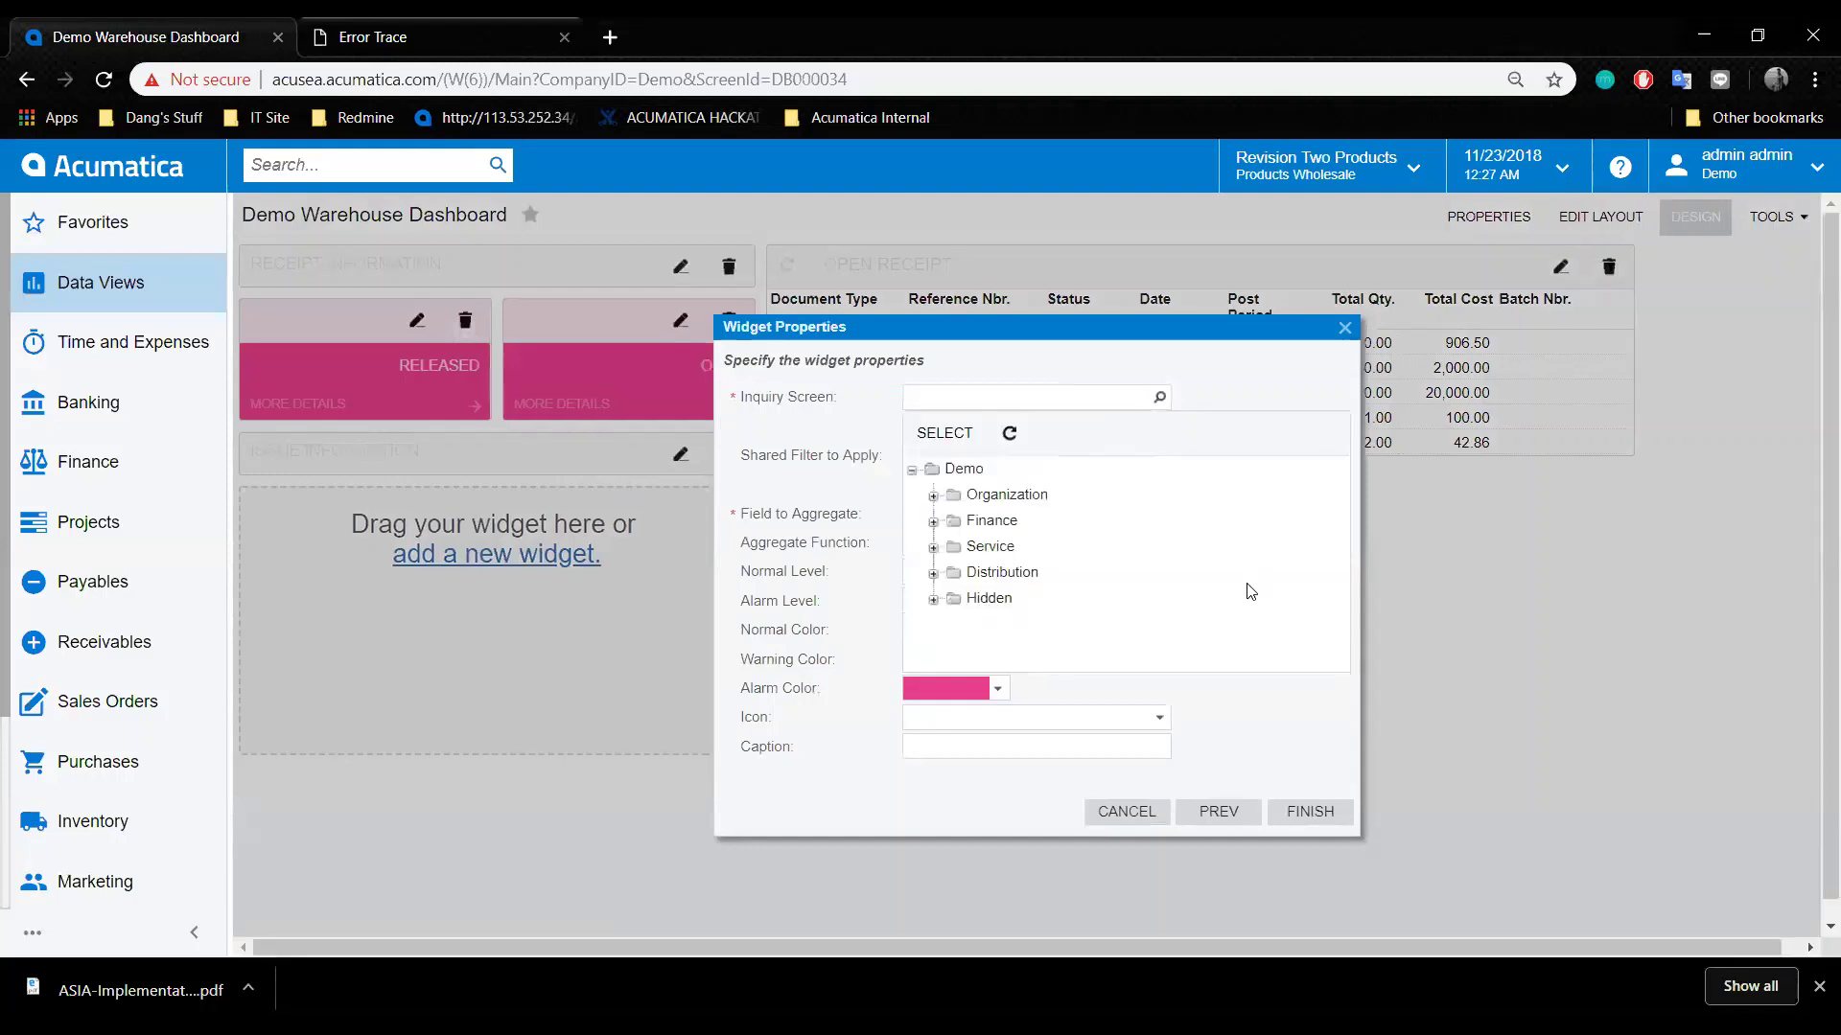
{"action": "left_click", "coordinate": [932, 600]}
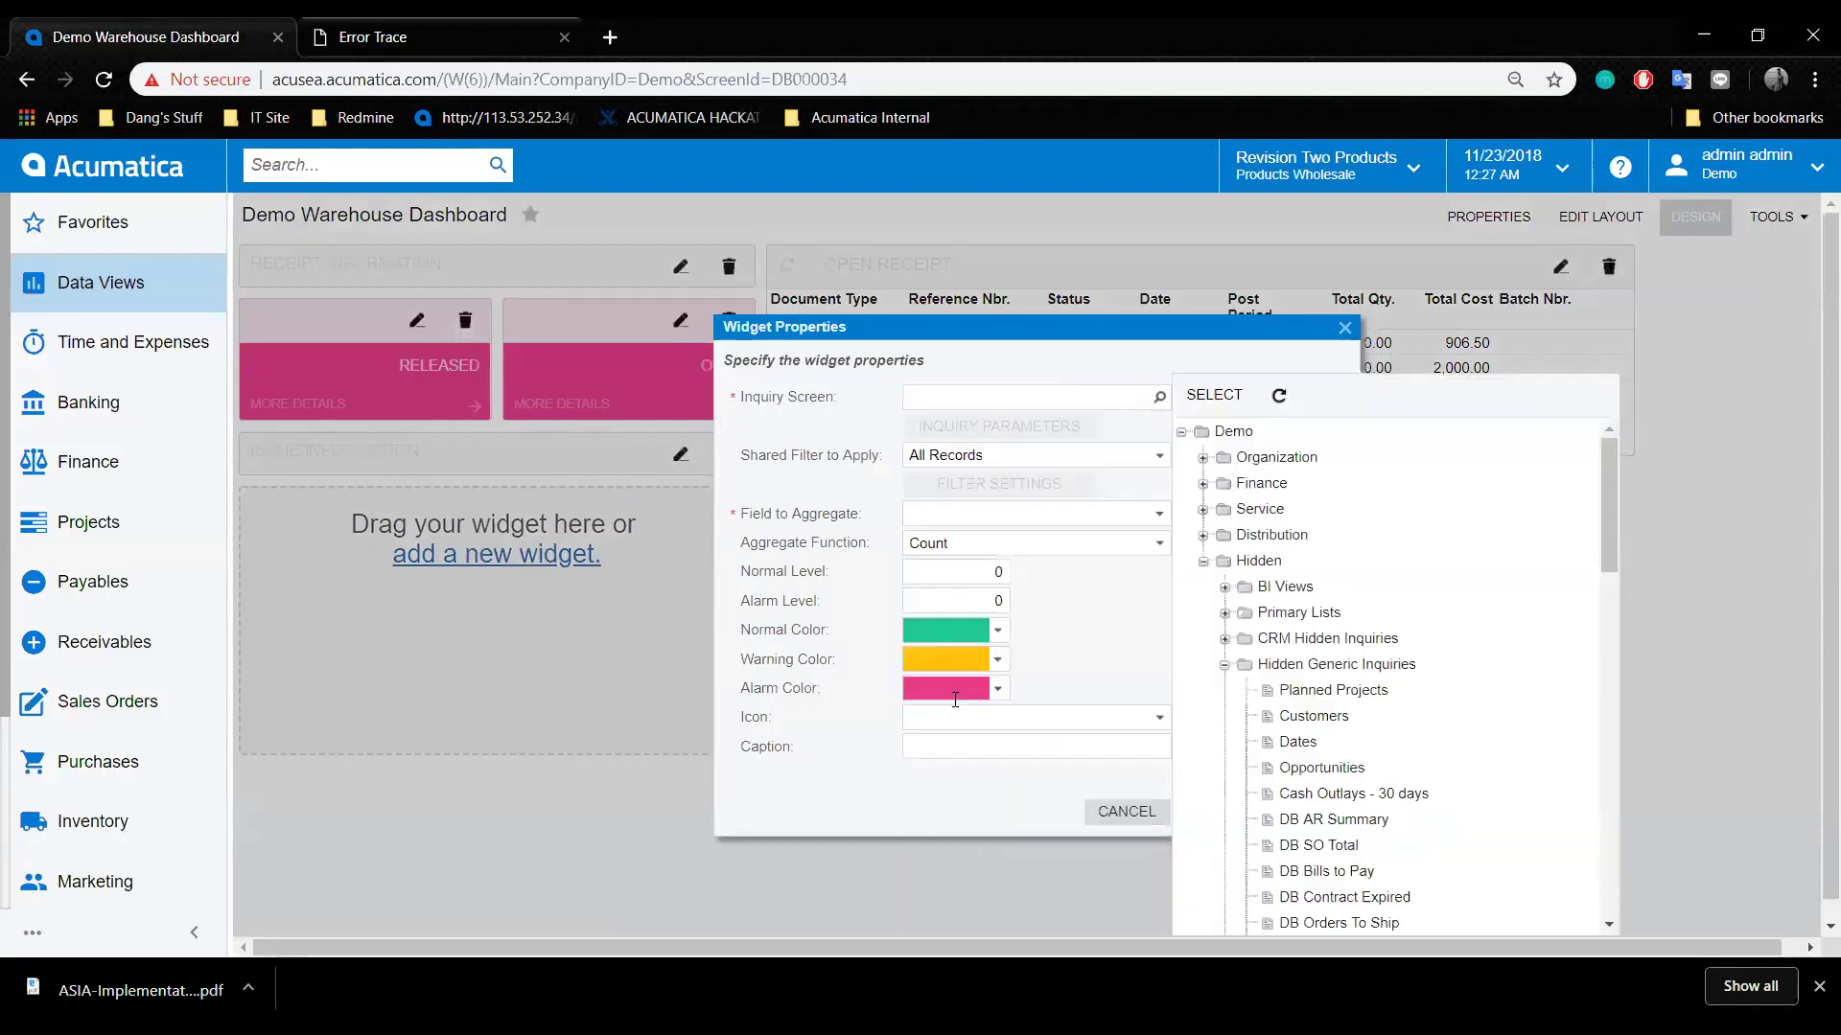
{"action": "left_click", "coordinate": [1225, 638]}
{"action": "left_click", "coordinate": [1225, 639]}
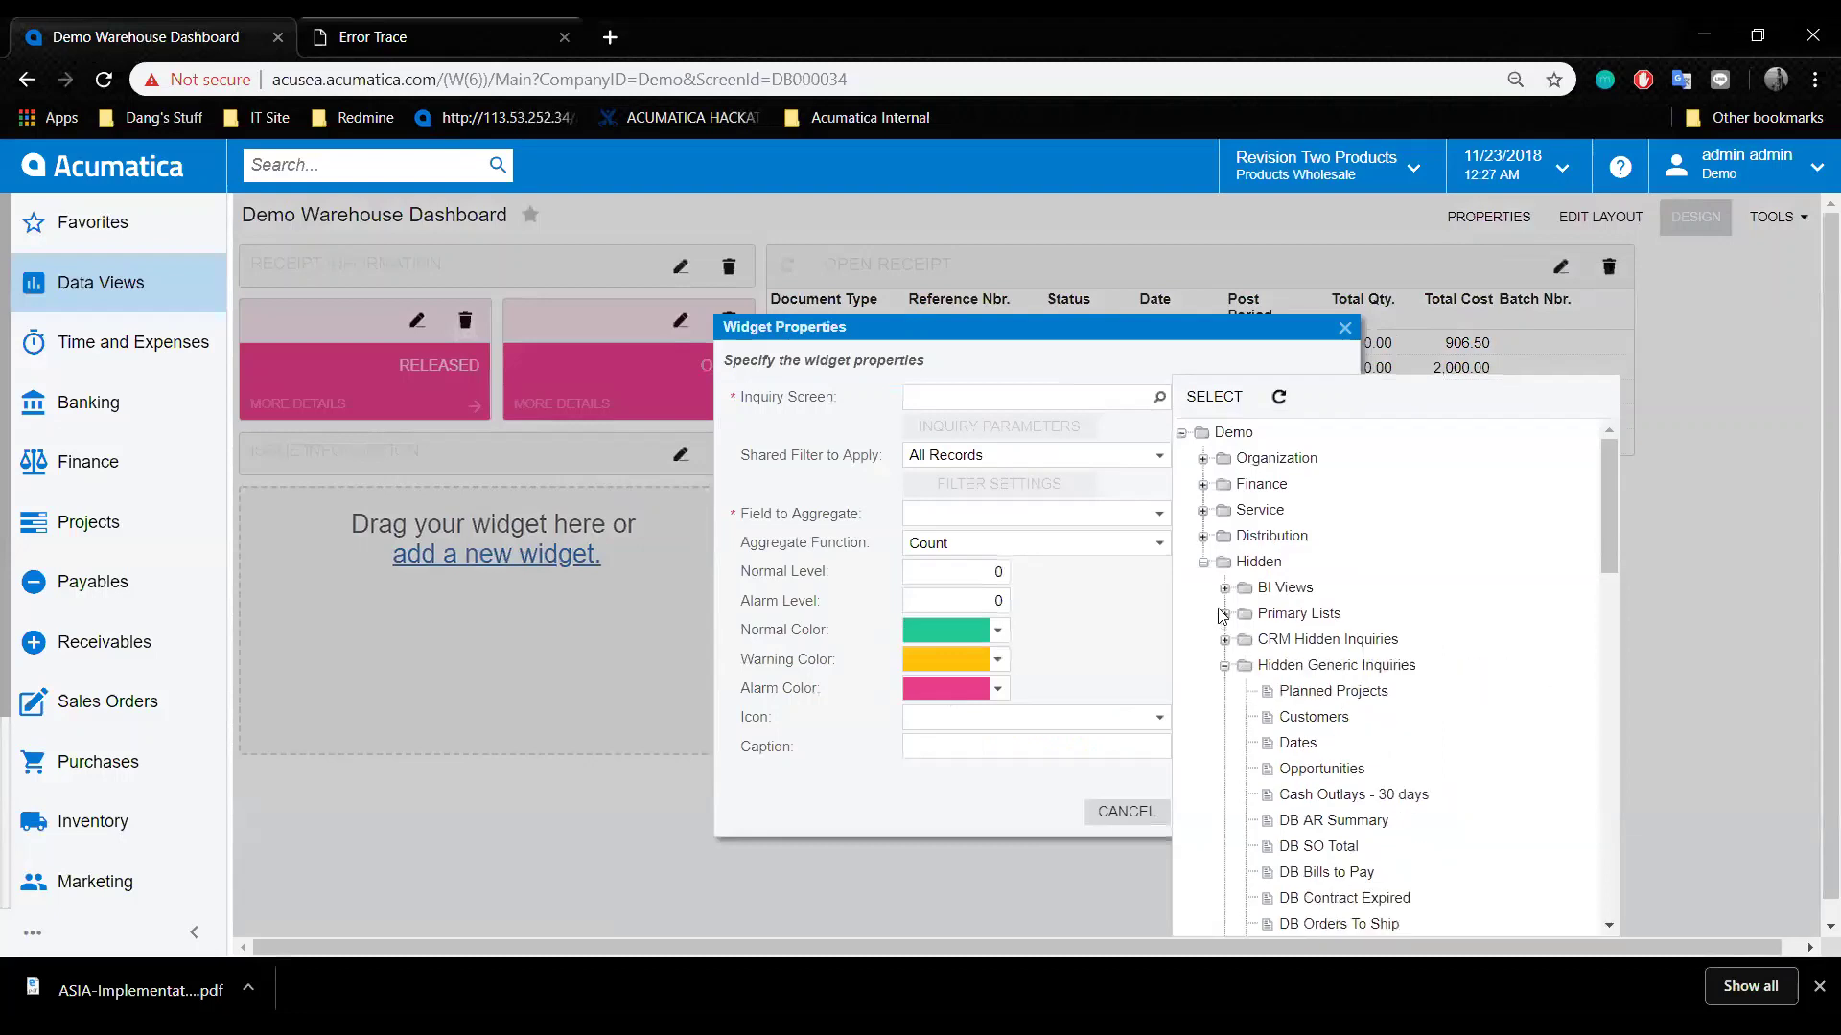
{"action": "left_click", "coordinate": [1225, 614]}
{"action": "scroll", "coordinate": [1342, 633], "scroll_direction": "down", "scroll_amount": 5}
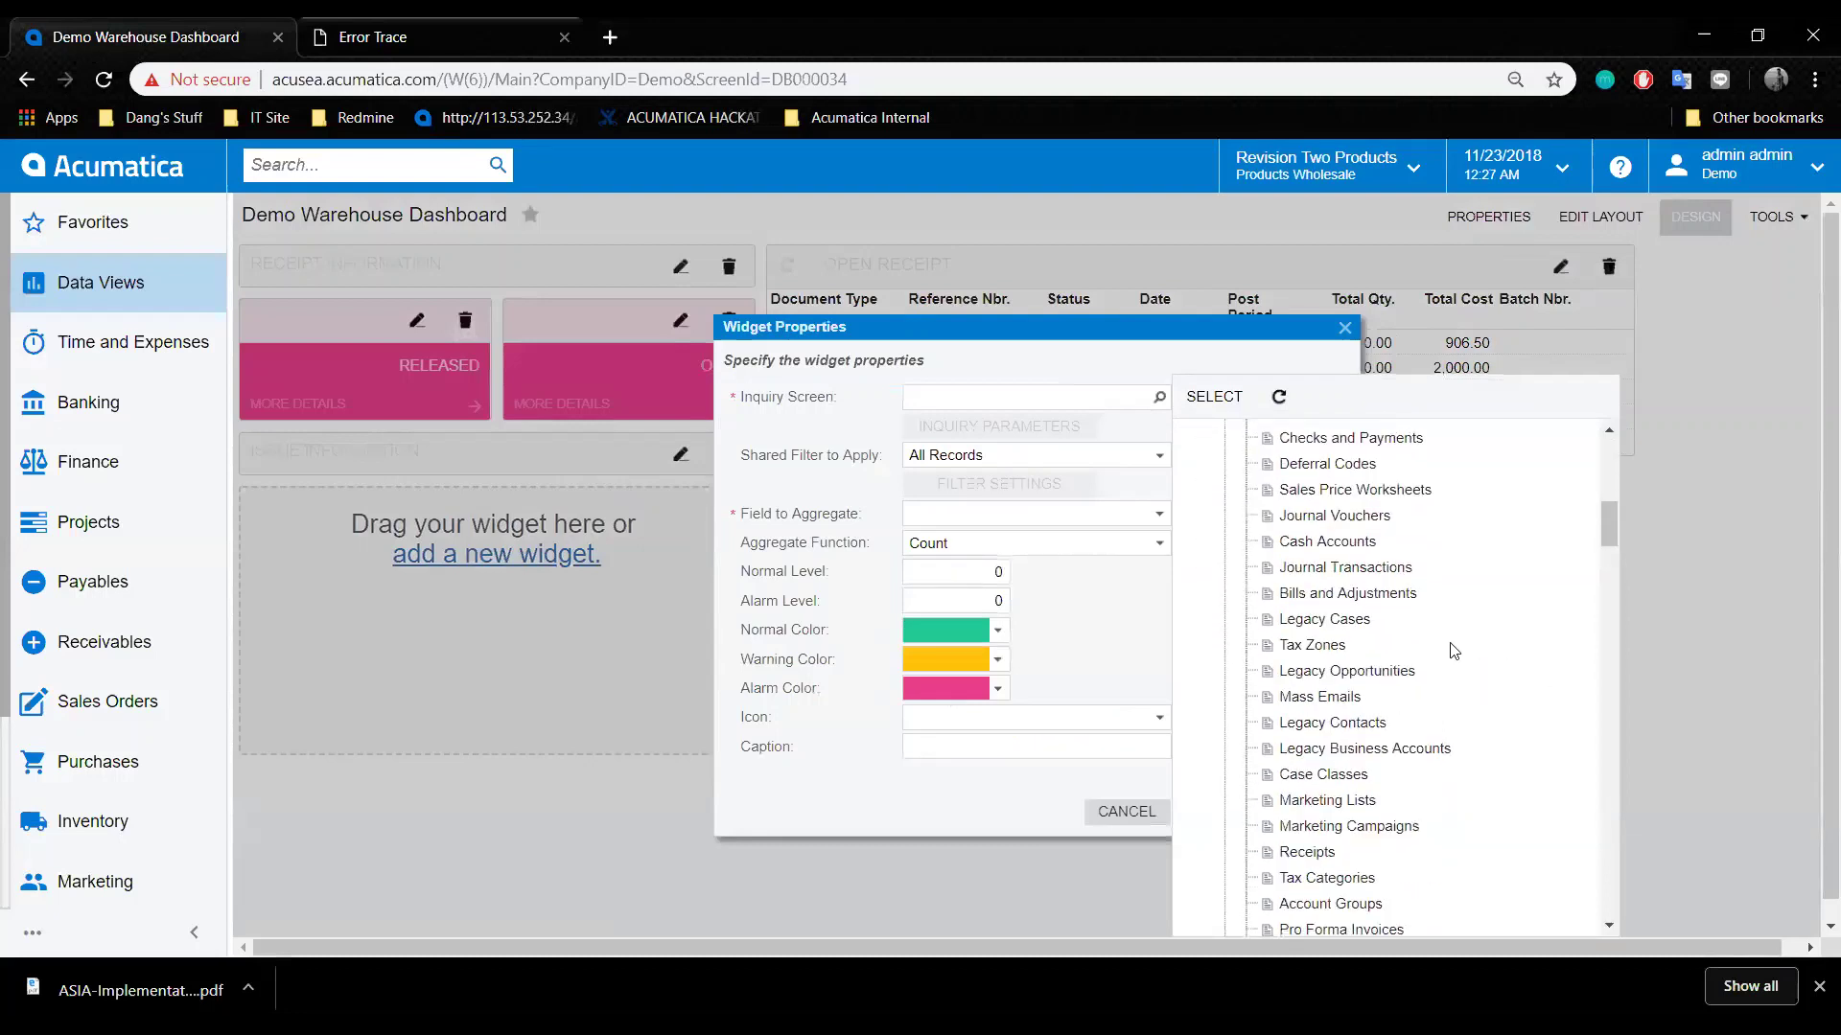
{"action": "scroll", "coordinate": [1454, 651], "scroll_direction": "down", "scroll_amount": 3}
{"action": "left_click", "coordinate": [1304, 740]}
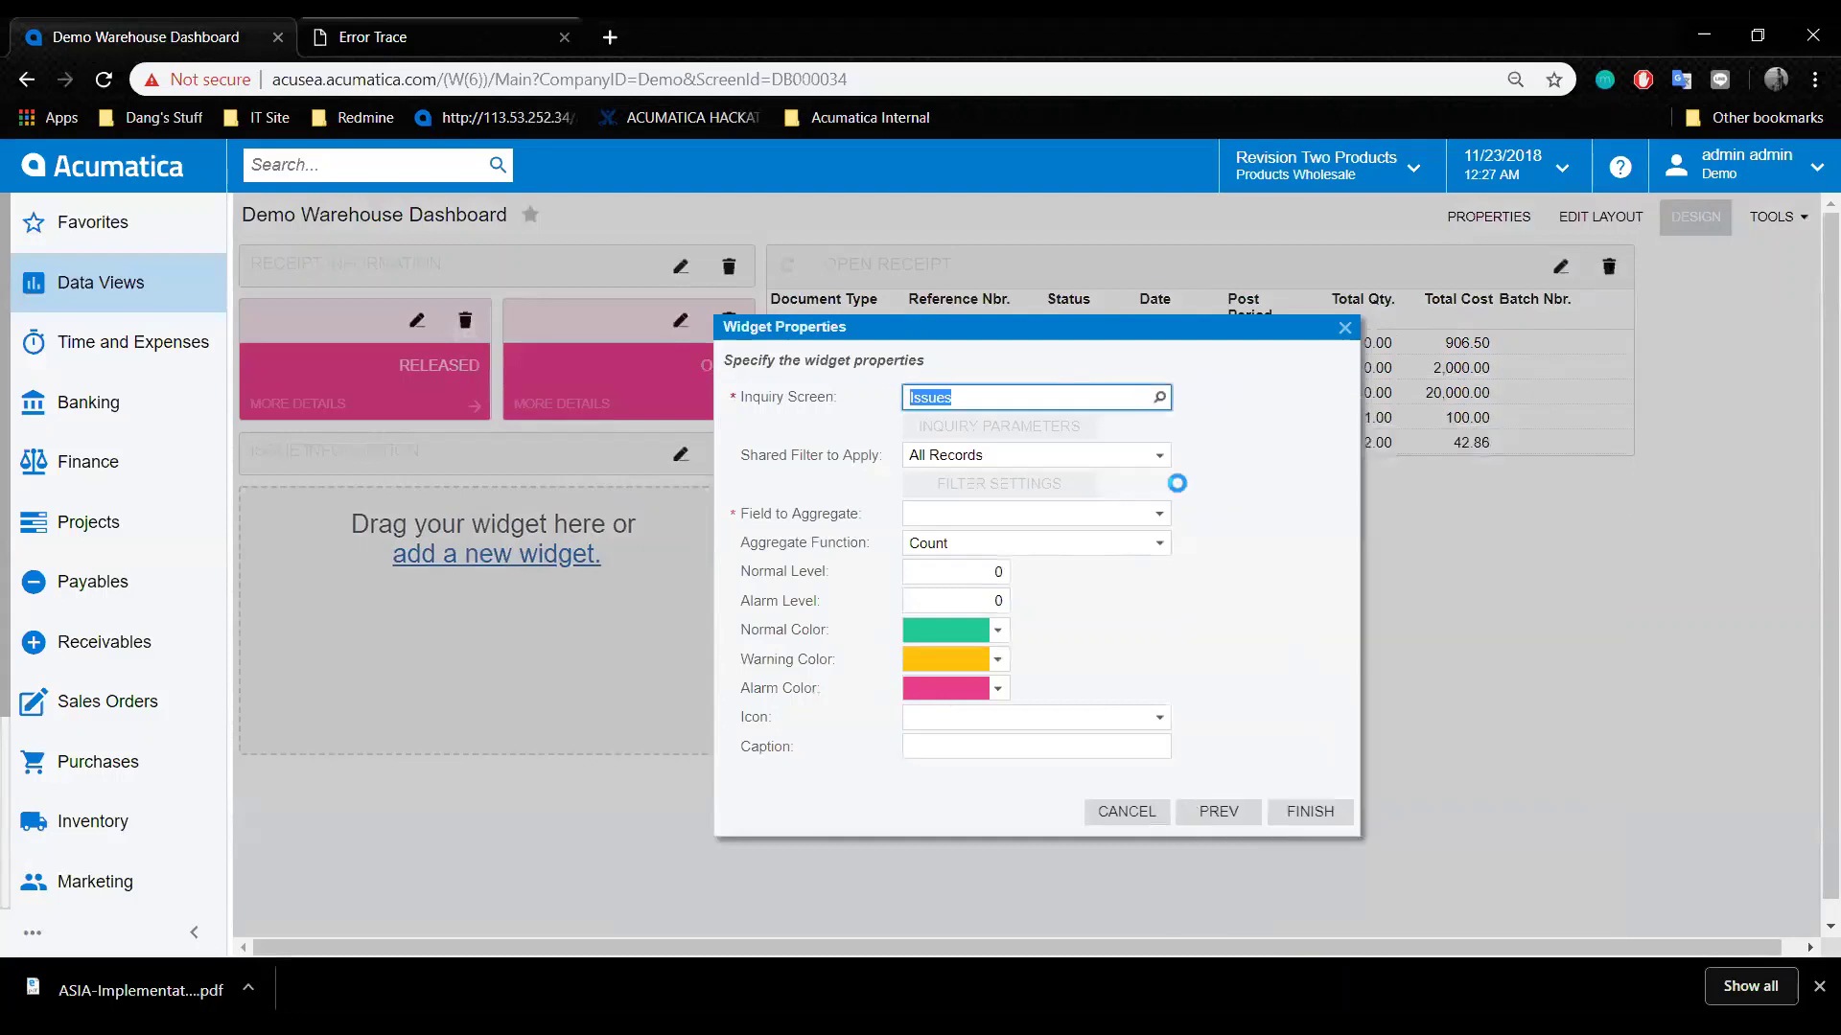
Add a Date condition using Is Between to the issue scorecard's filter settings.
{"action": "left_click", "coordinate": [1018, 483]}
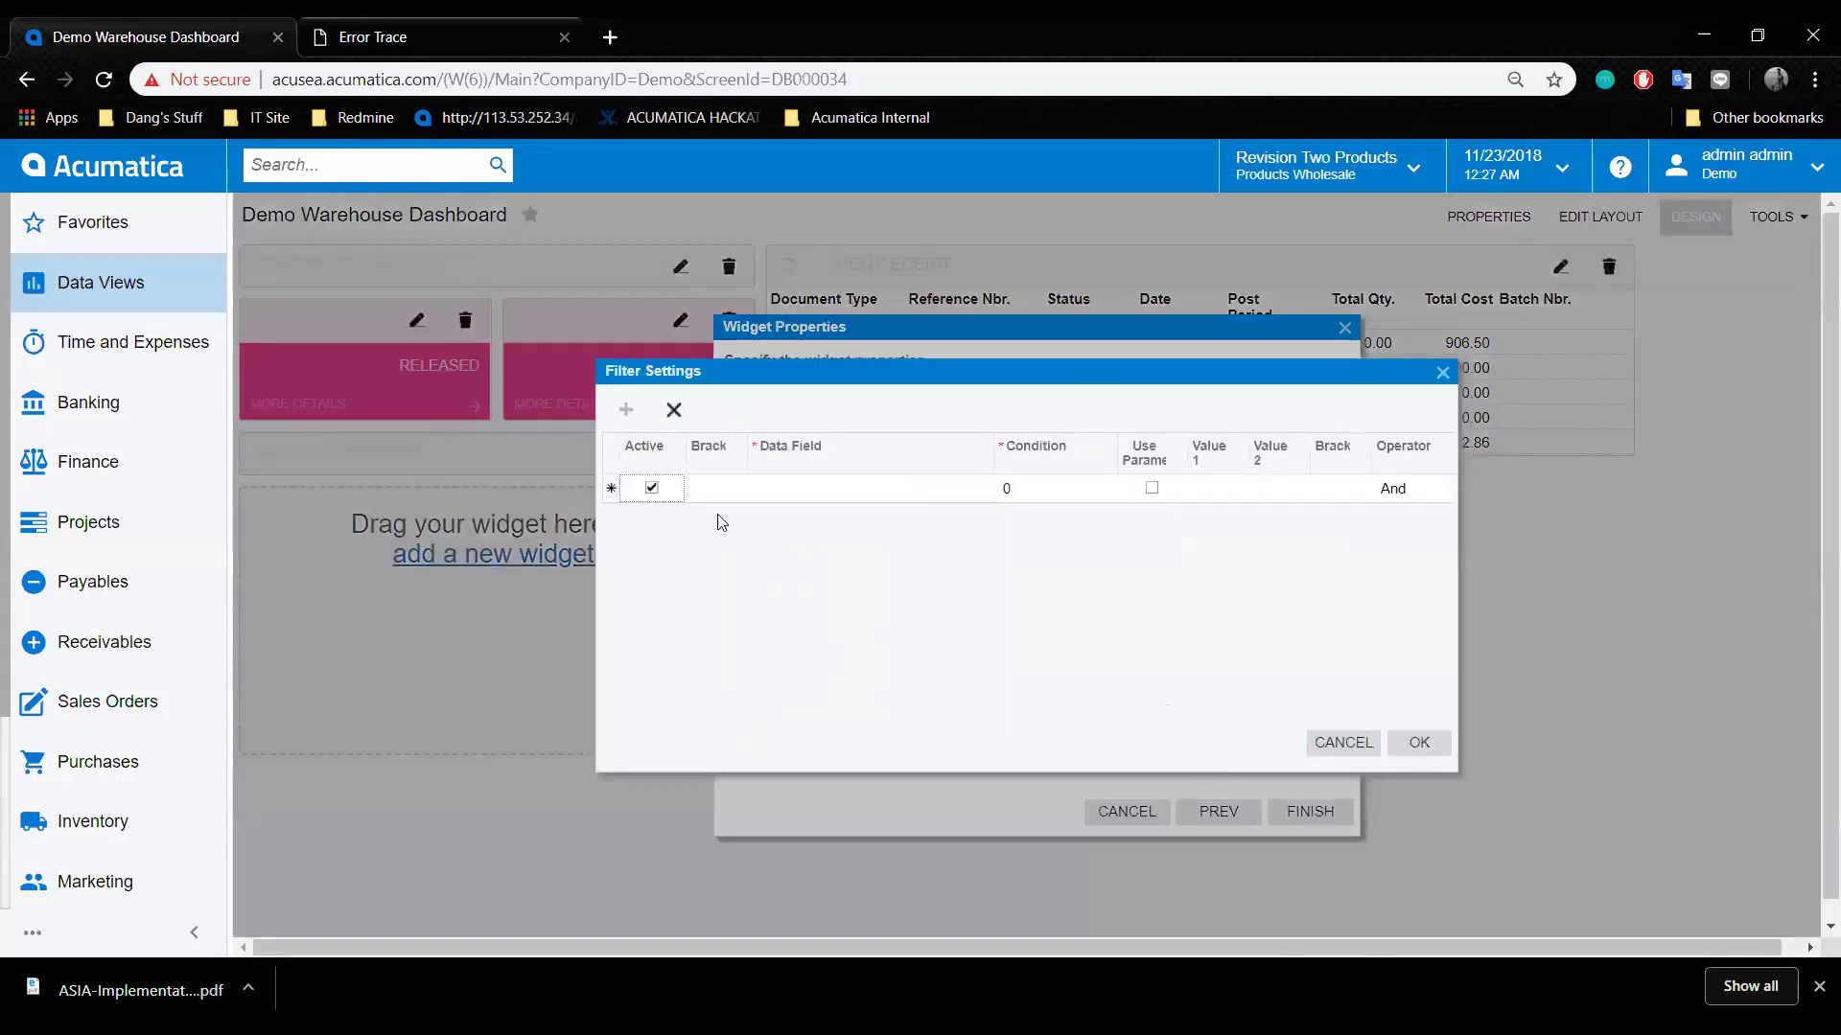
{"action": "left_click", "coordinate": [841, 489]}
{"action": "left_click", "coordinate": [842, 489]}
{"action": "left_click", "coordinate": [999, 489]}
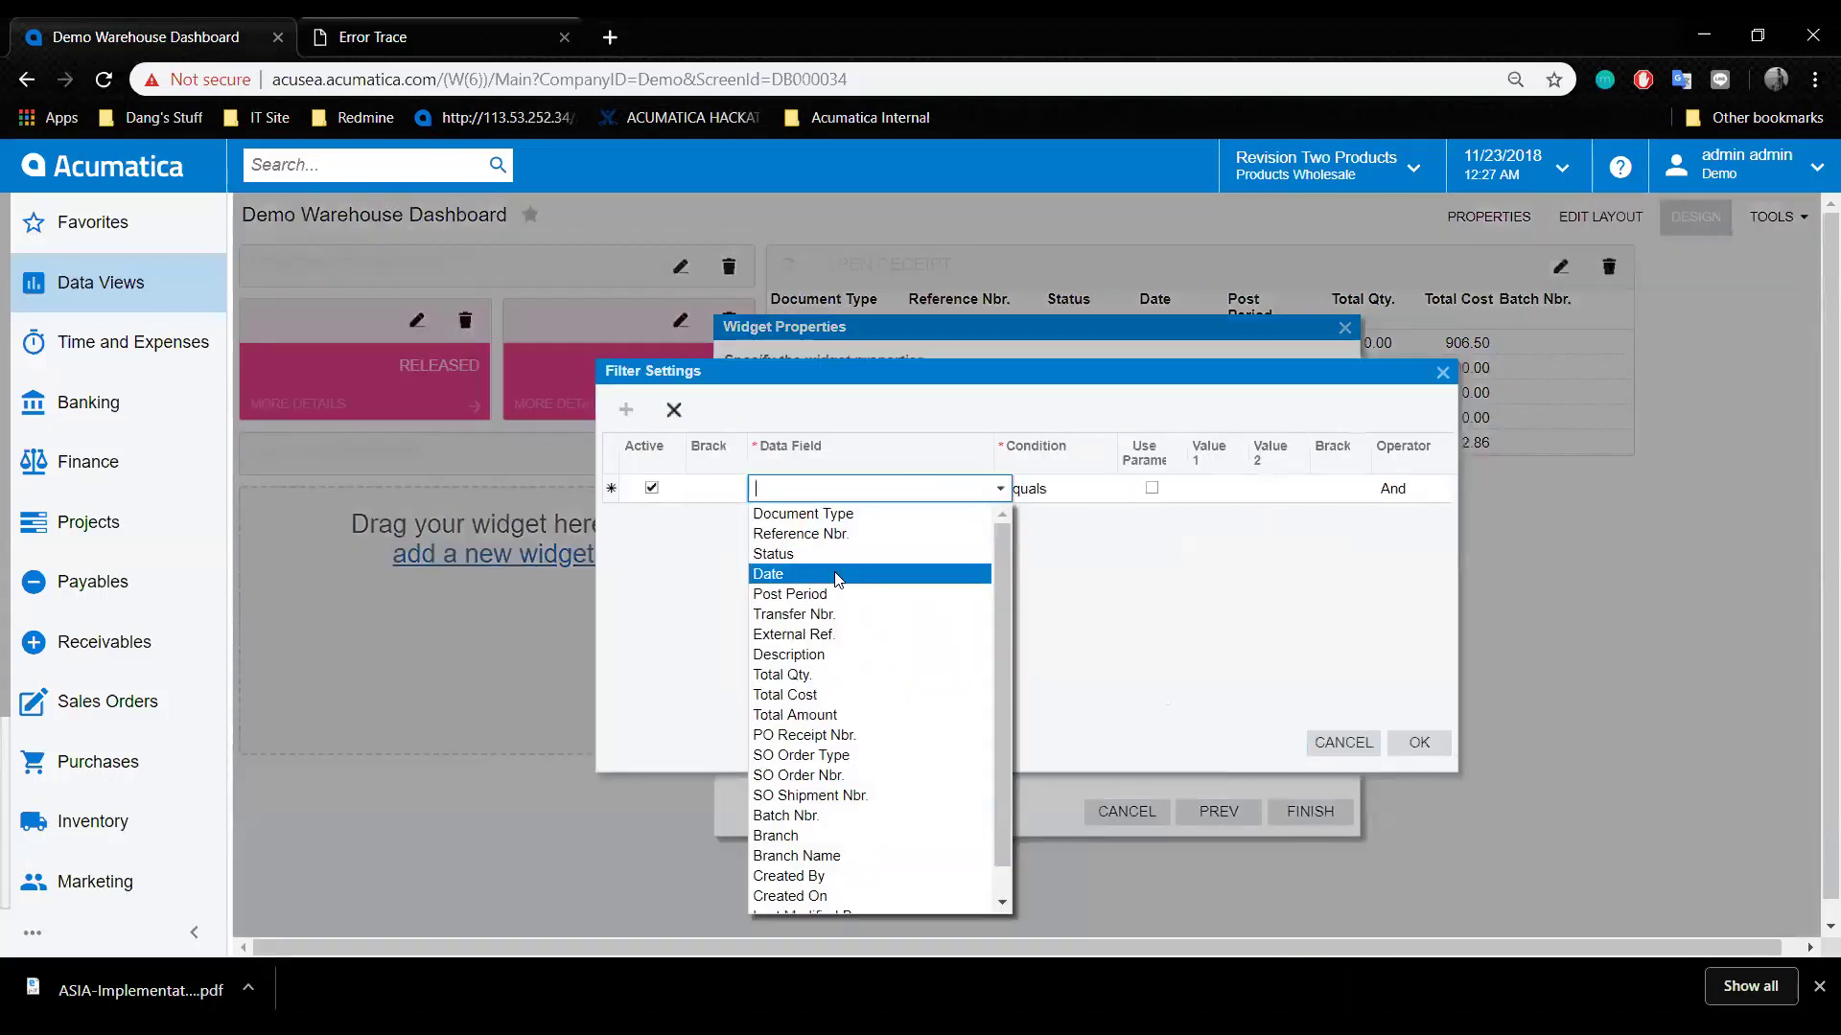
{"action": "left_click", "coordinate": [837, 574]}
{"action": "left_click", "coordinate": [1083, 489]}
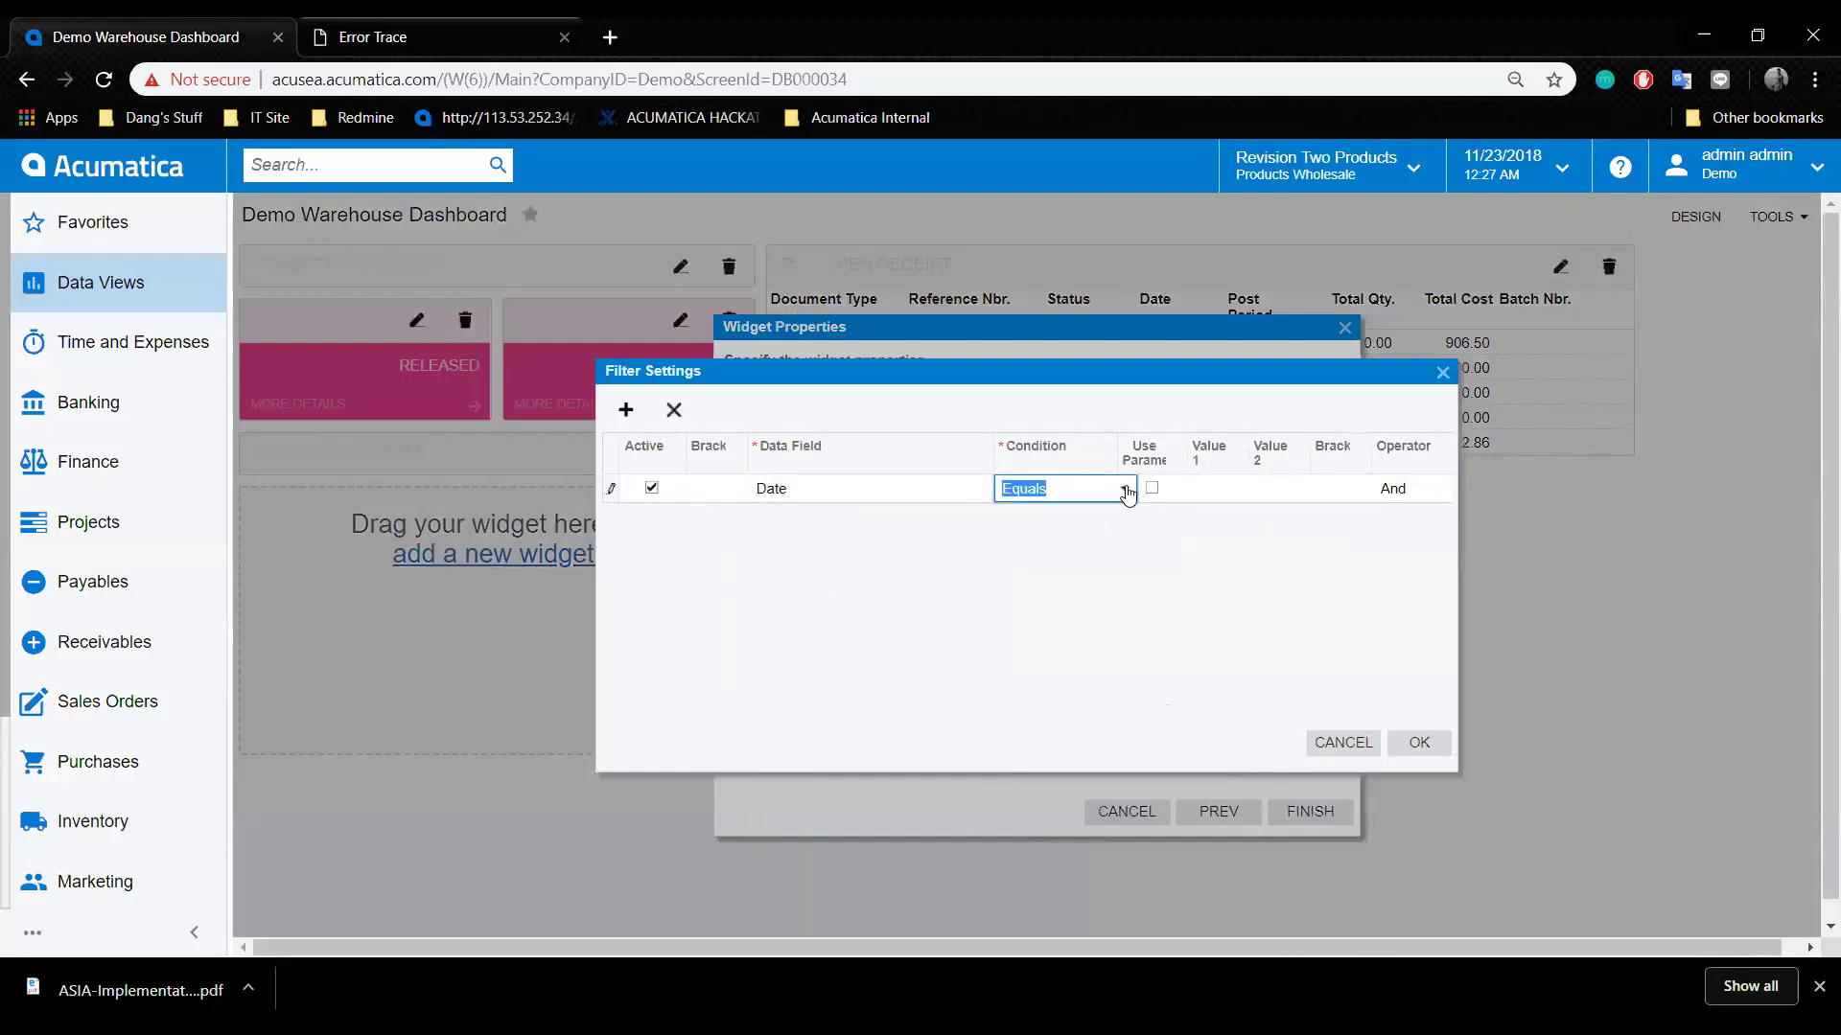
{"action": "left_click", "coordinate": [1126, 489]}
{"action": "left_click", "coordinate": [1087, 721]}
{"action": "left_click", "coordinate": [1227, 489]}
{"action": "left_click", "coordinate": [1252, 488]}
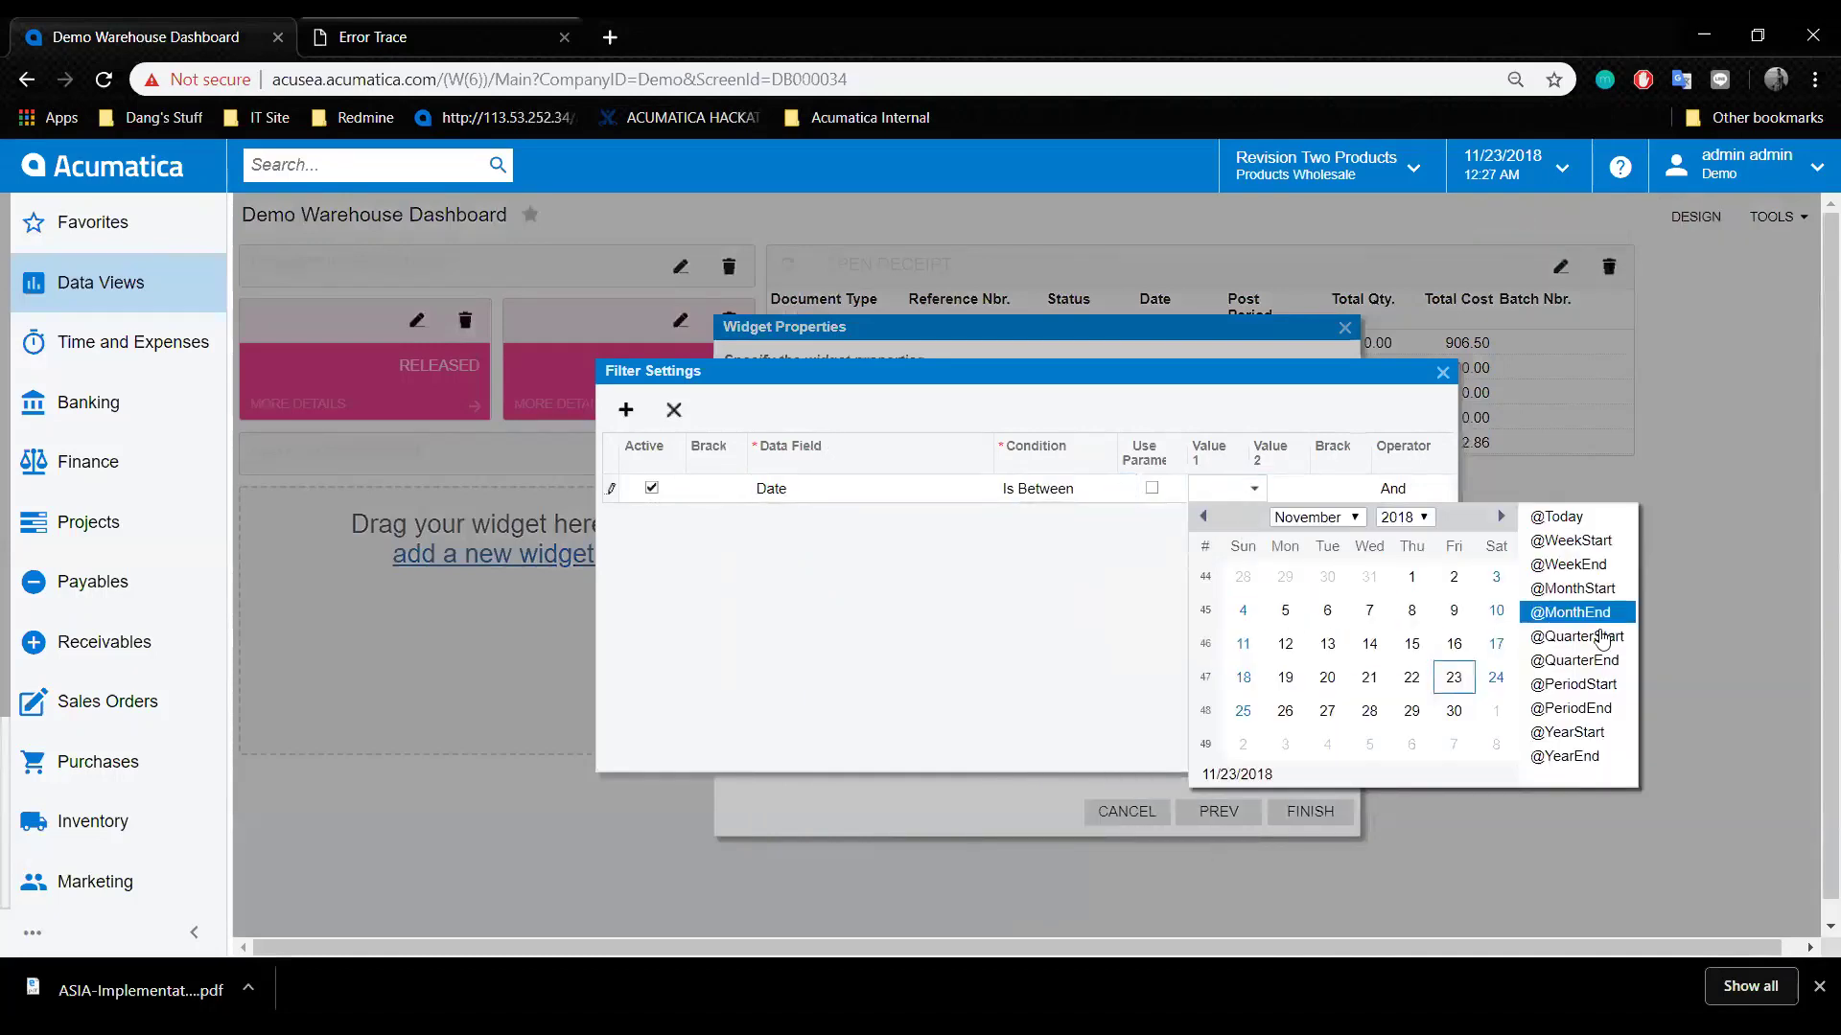
{"action": "left_click", "coordinate": [1607, 587]}
{"action": "left_click", "coordinate": [1328, 488]}
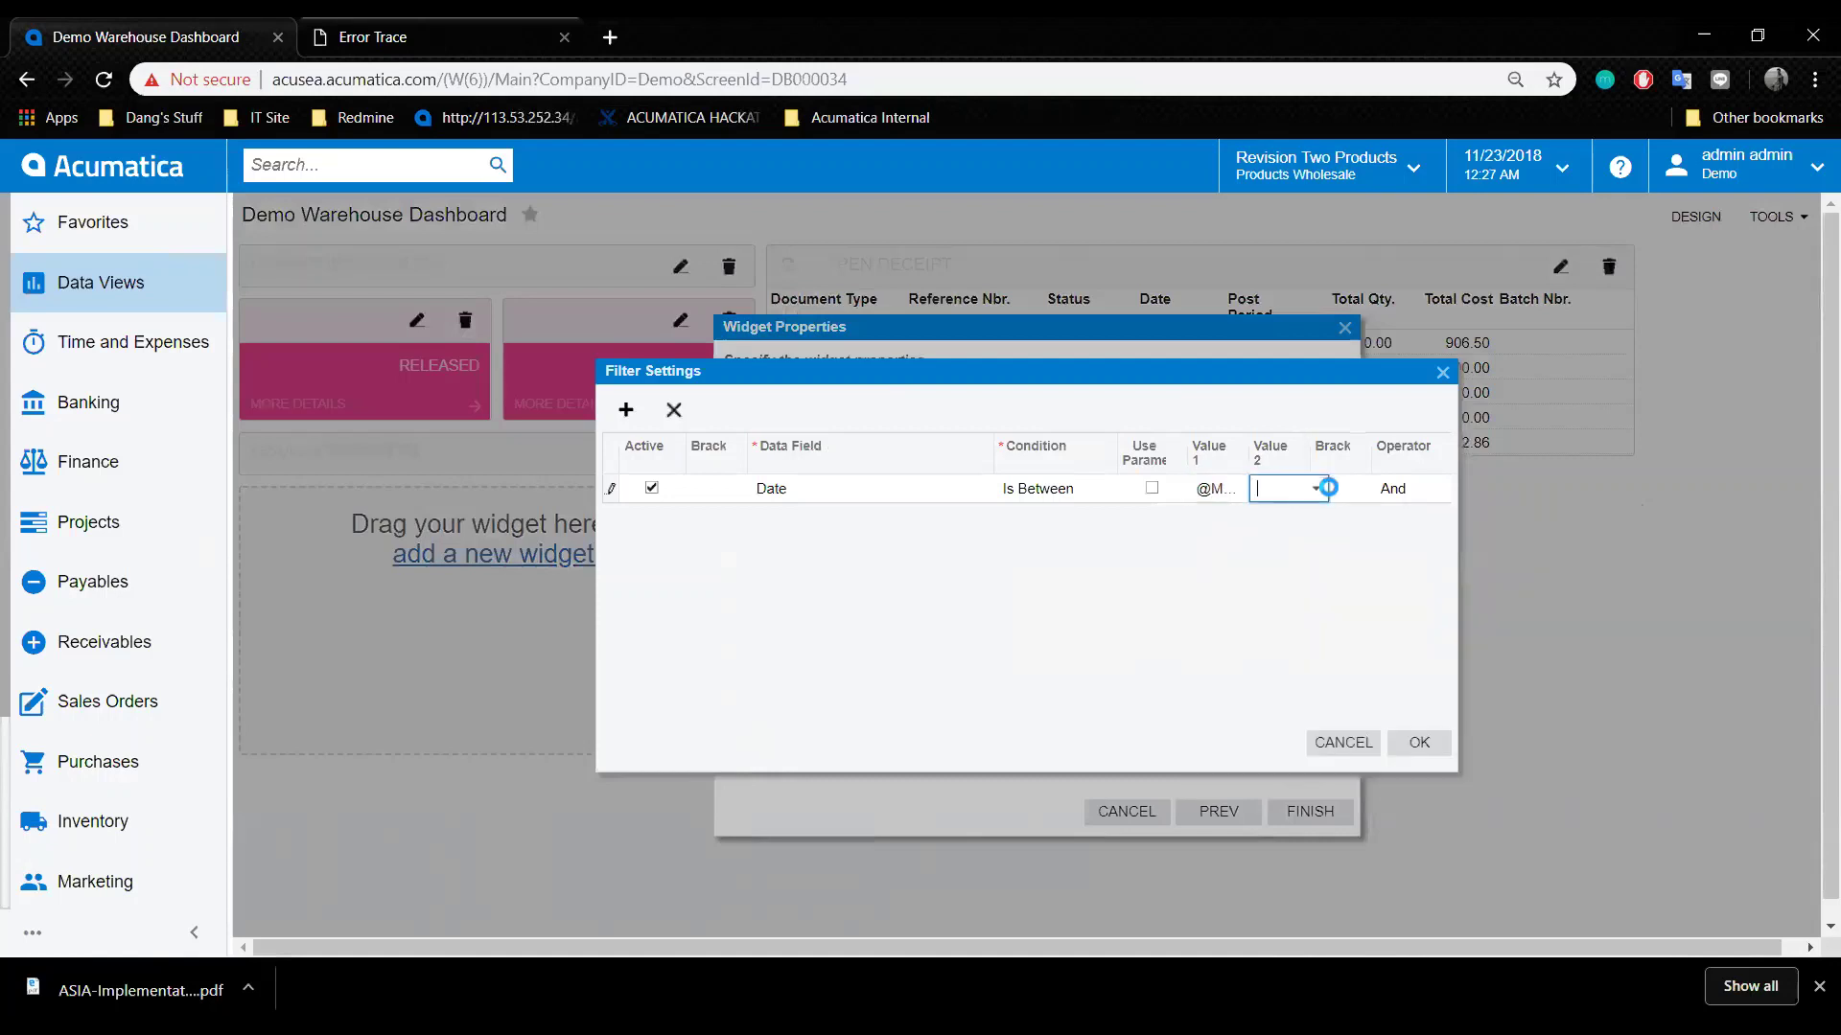
{"action": "left_click", "coordinate": [1316, 489]}
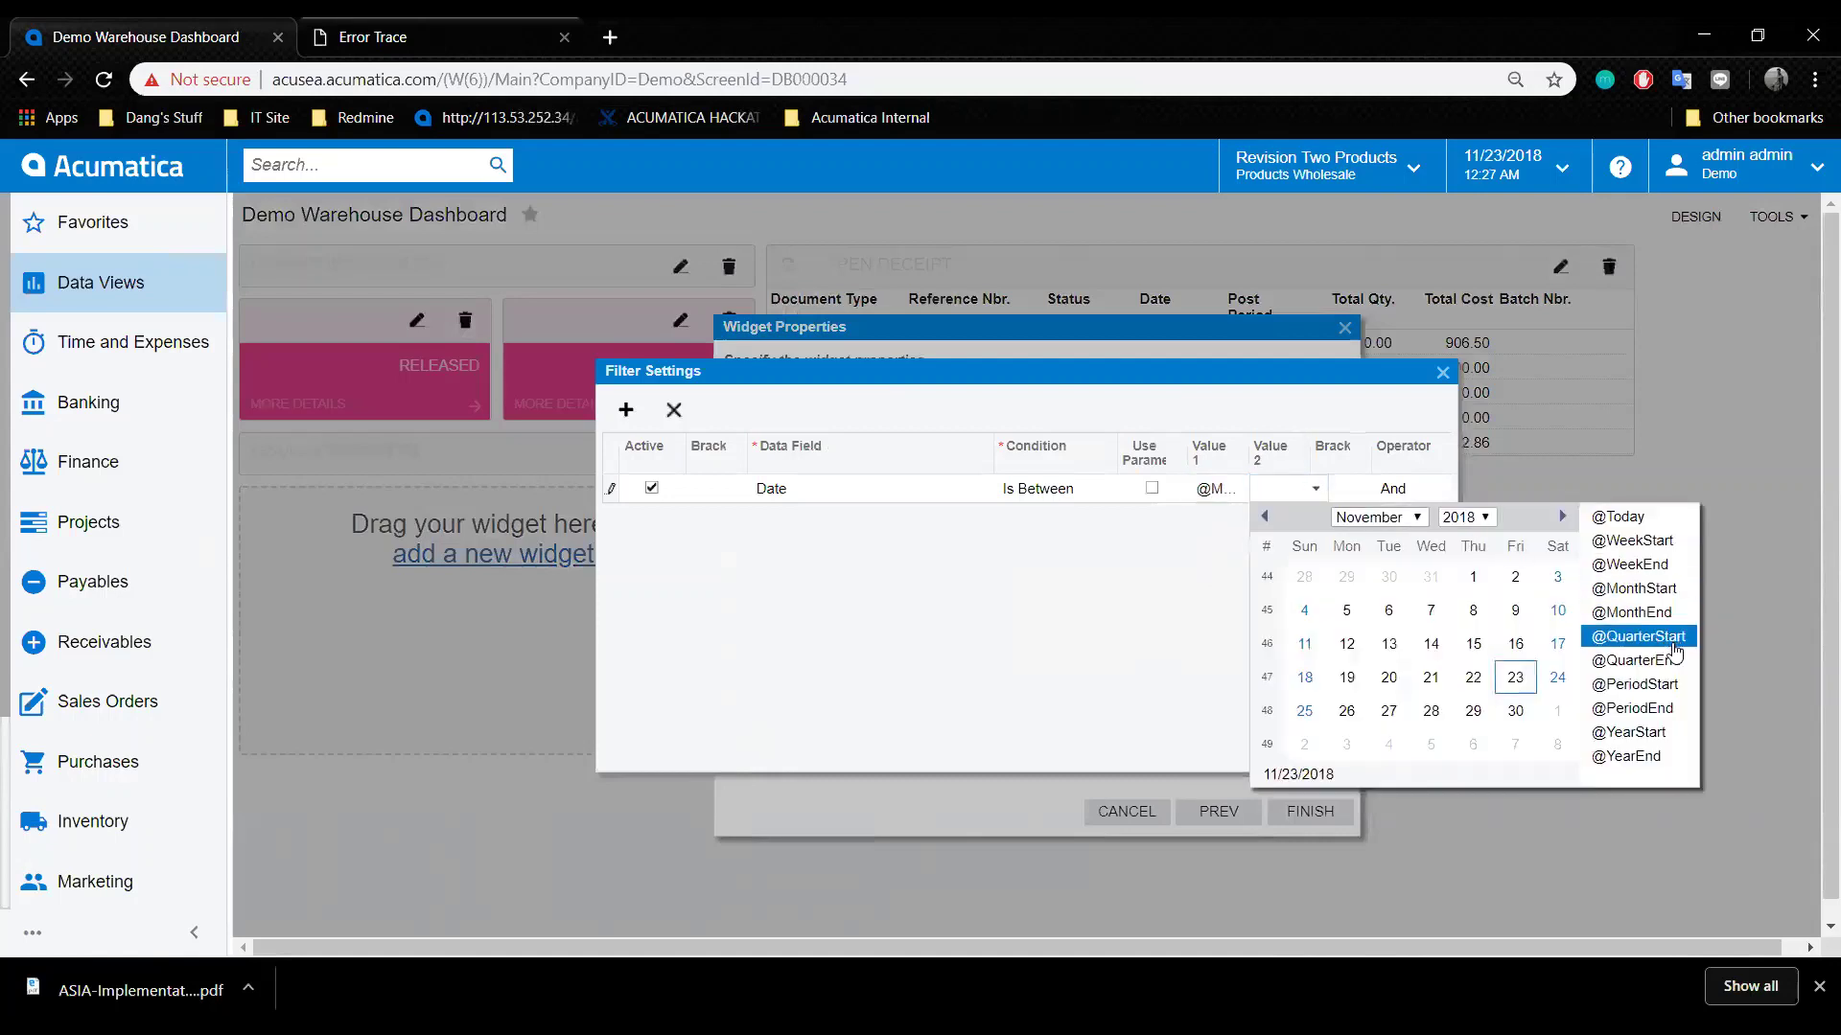
{"action": "left_click", "coordinate": [1632, 611]}
Add a second filter condition of Status Equals Released and accept the filter settings.
{"action": "left_click", "coordinate": [626, 409]}
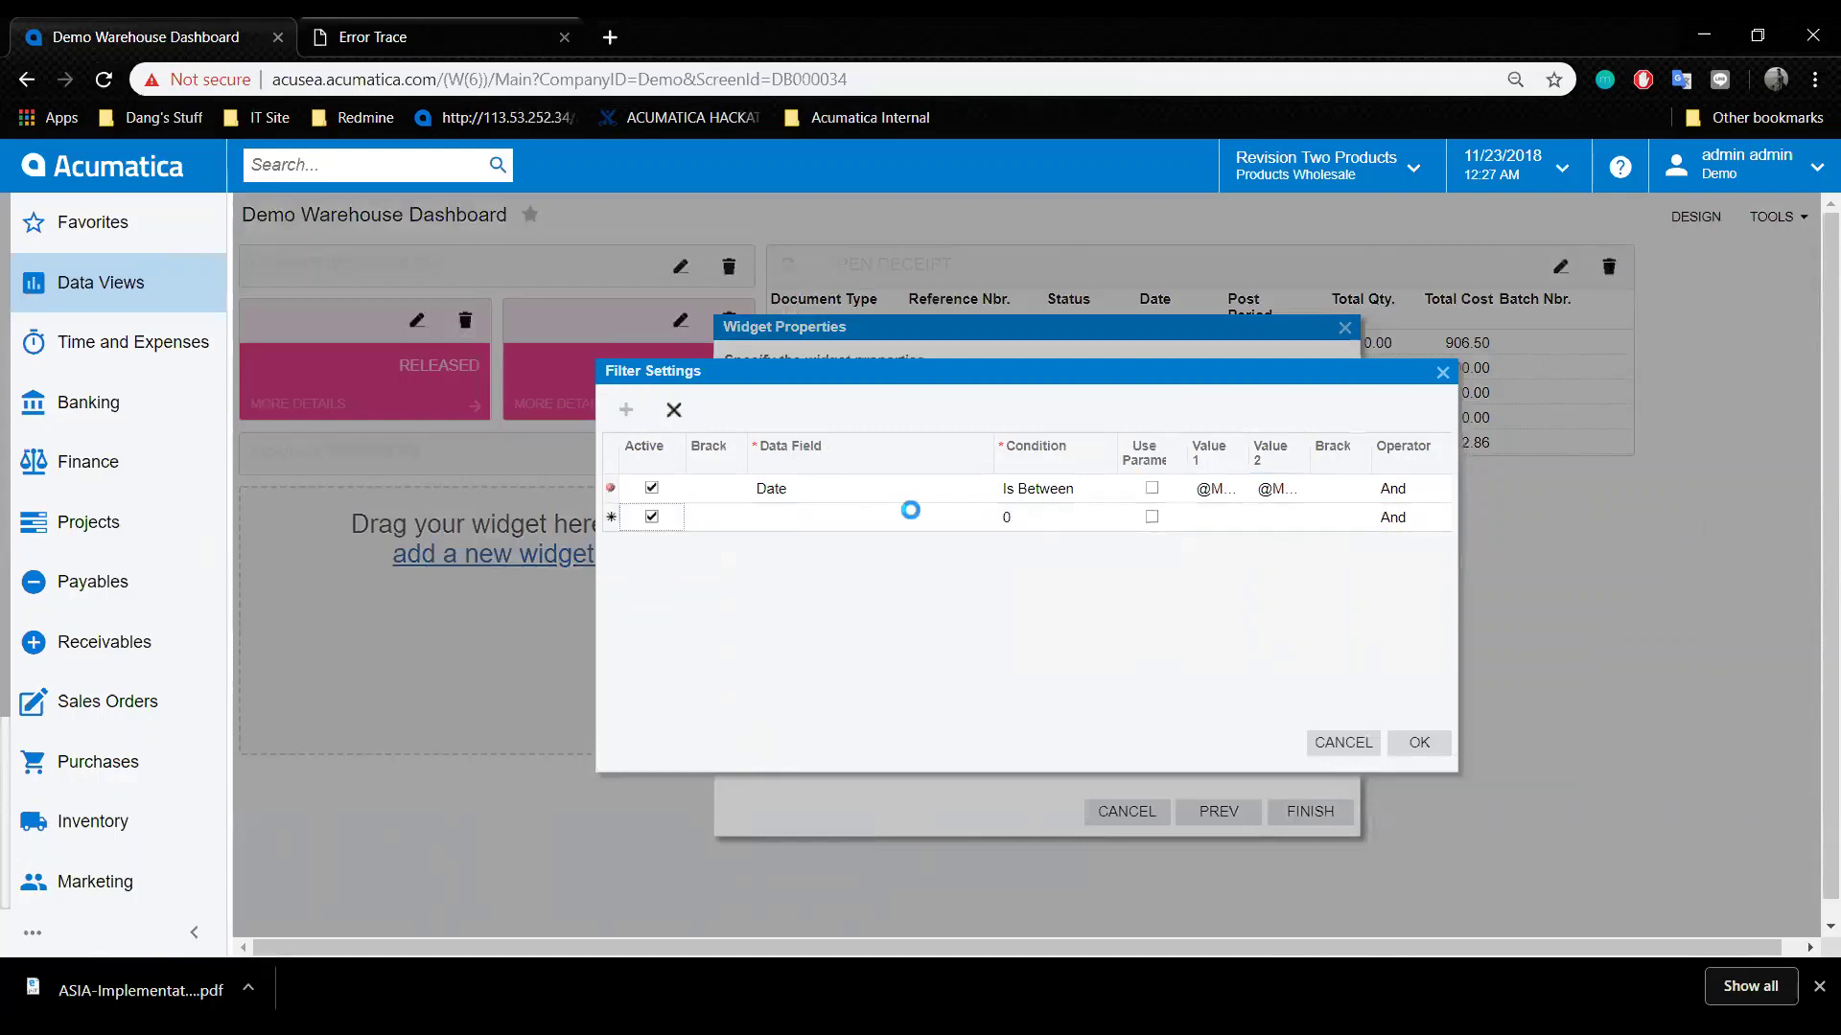
{"action": "left_click", "coordinate": [916, 518]}
{"action": "left_click", "coordinate": [1000, 516]}
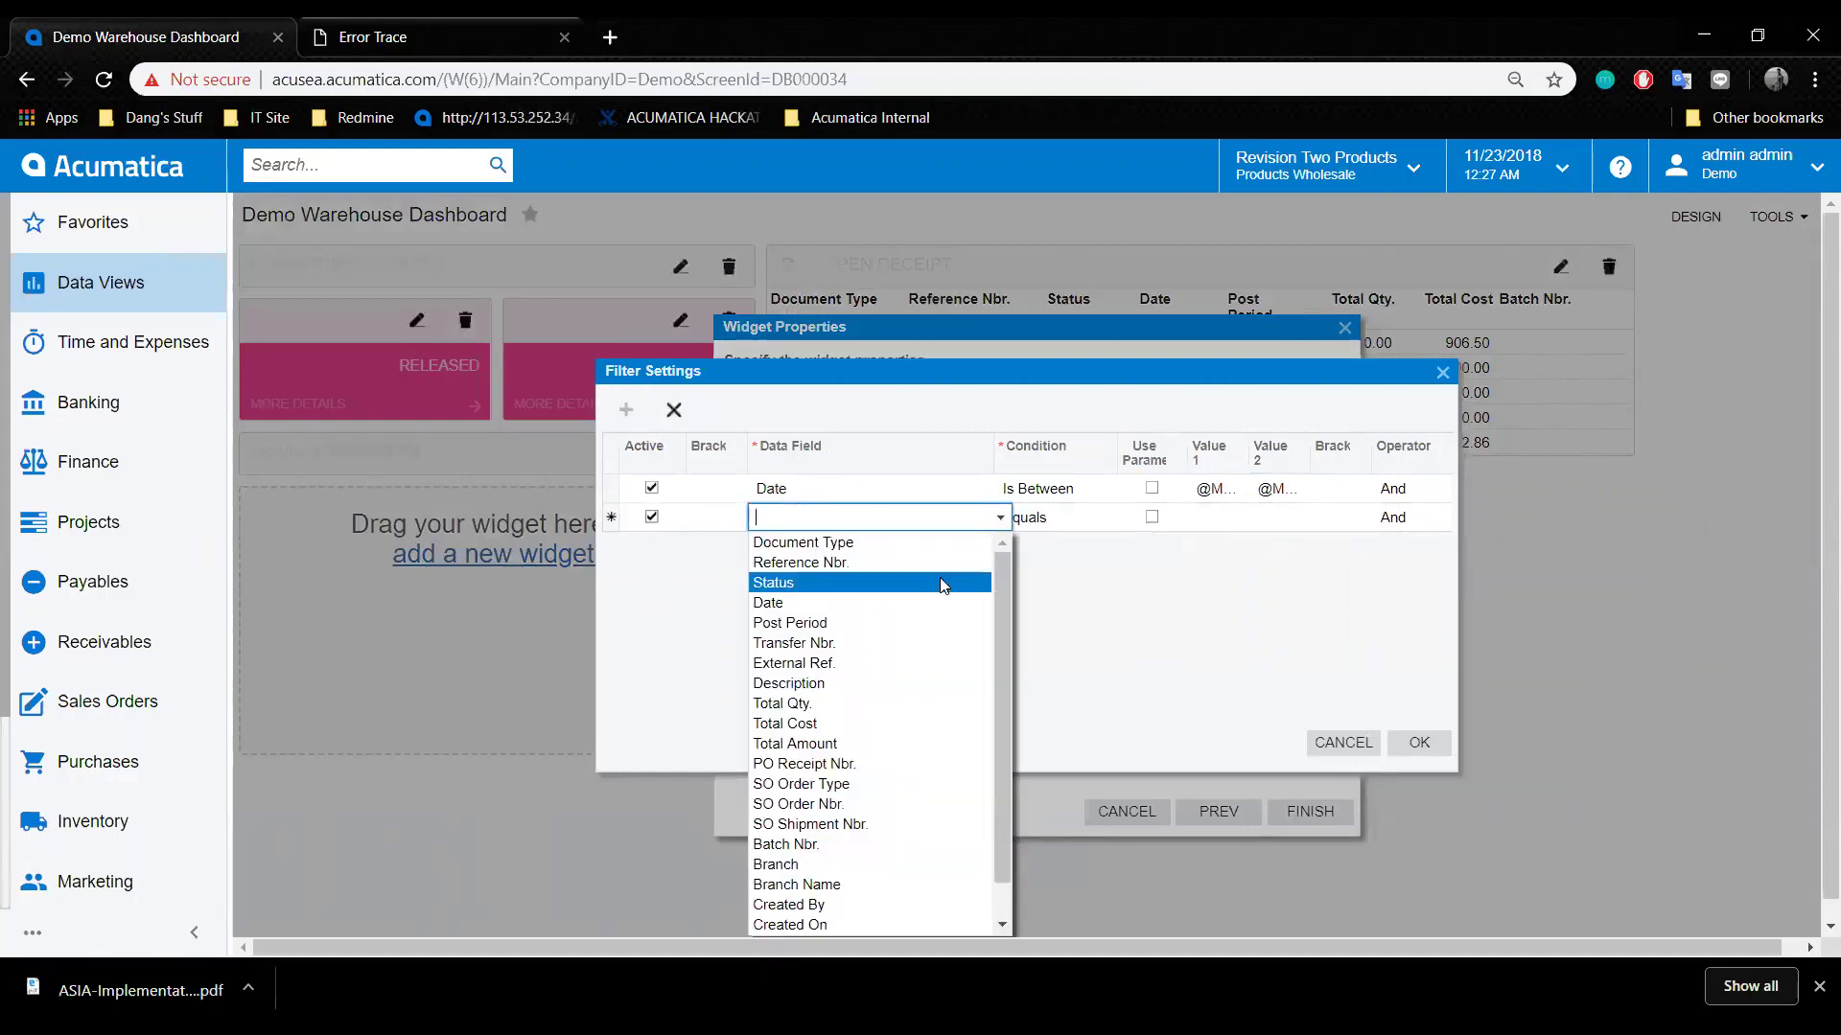
{"action": "type", "text": "stat"}
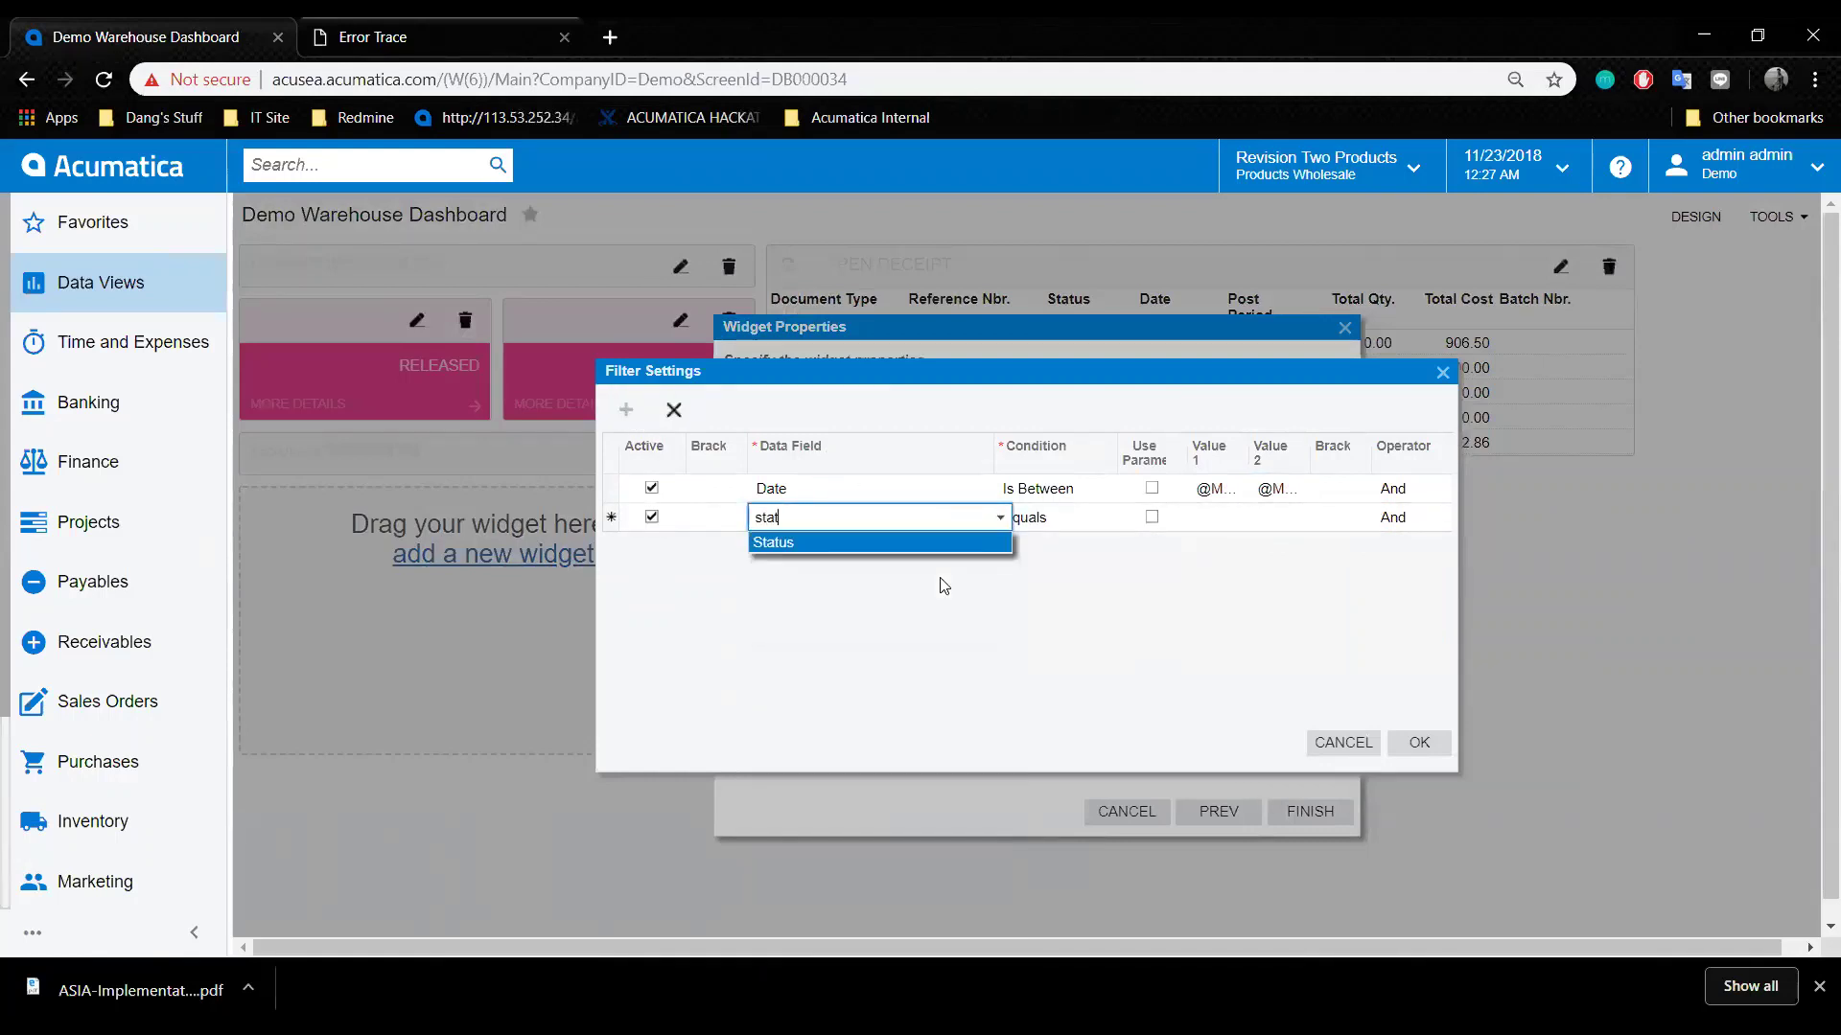
{"action": "left_click", "coordinate": [1000, 541]}
{"action": "left_click", "coordinate": [1086, 521]}
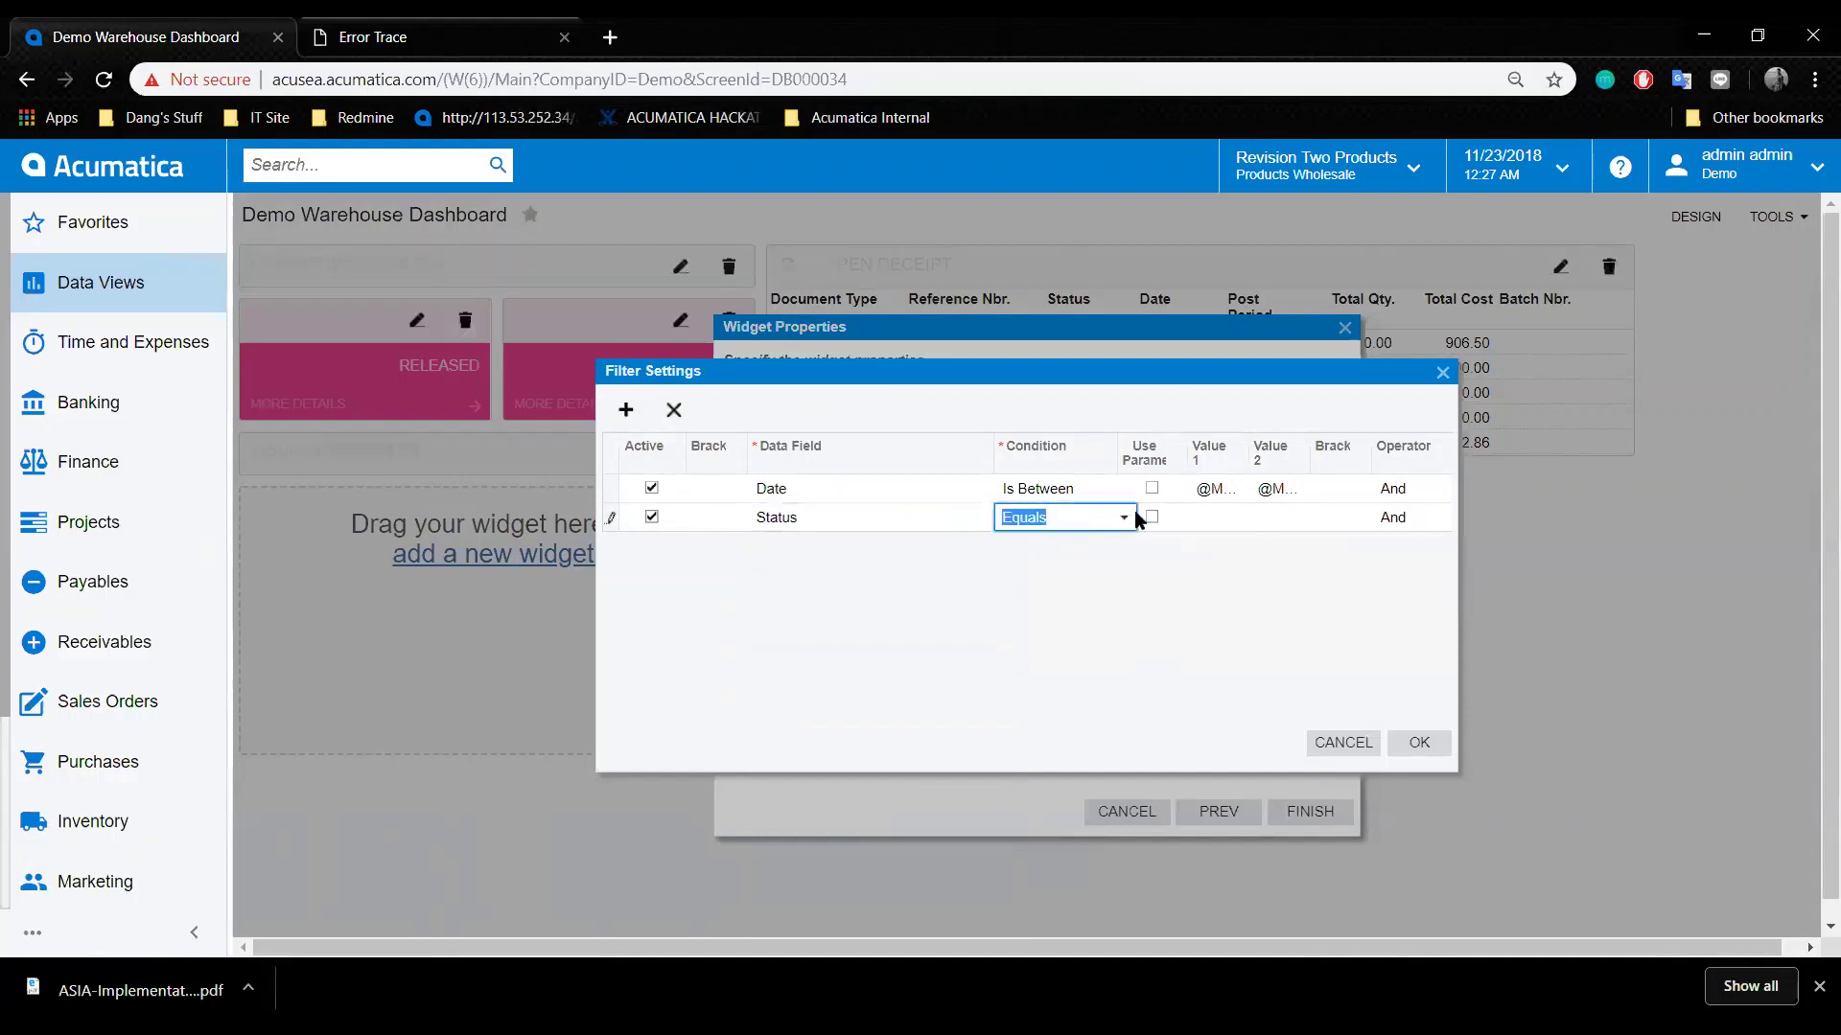
{"action": "left_click", "coordinate": [1125, 519]}
{"action": "left_click", "coordinate": [1234, 519]}
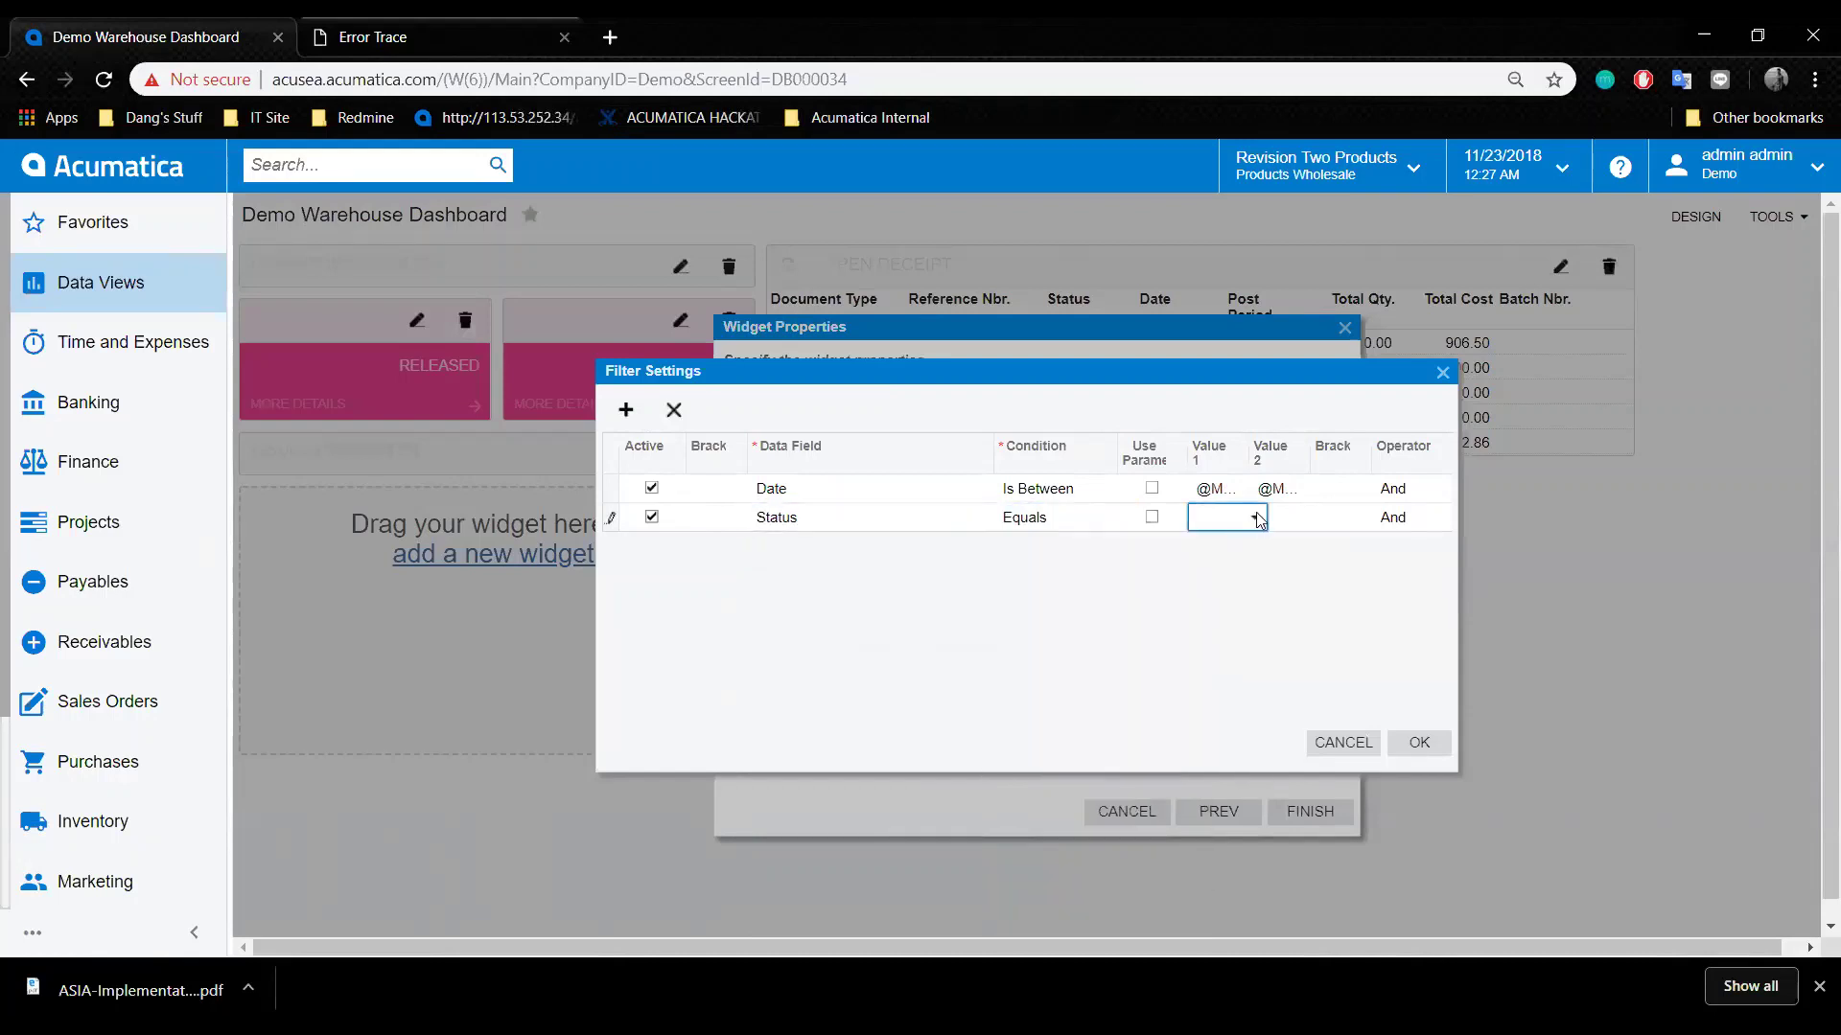
{"action": "left_click", "coordinate": [1258, 519]}
{"action": "left_click", "coordinate": [1222, 581]}
{"action": "left_click", "coordinate": [1410, 740]}
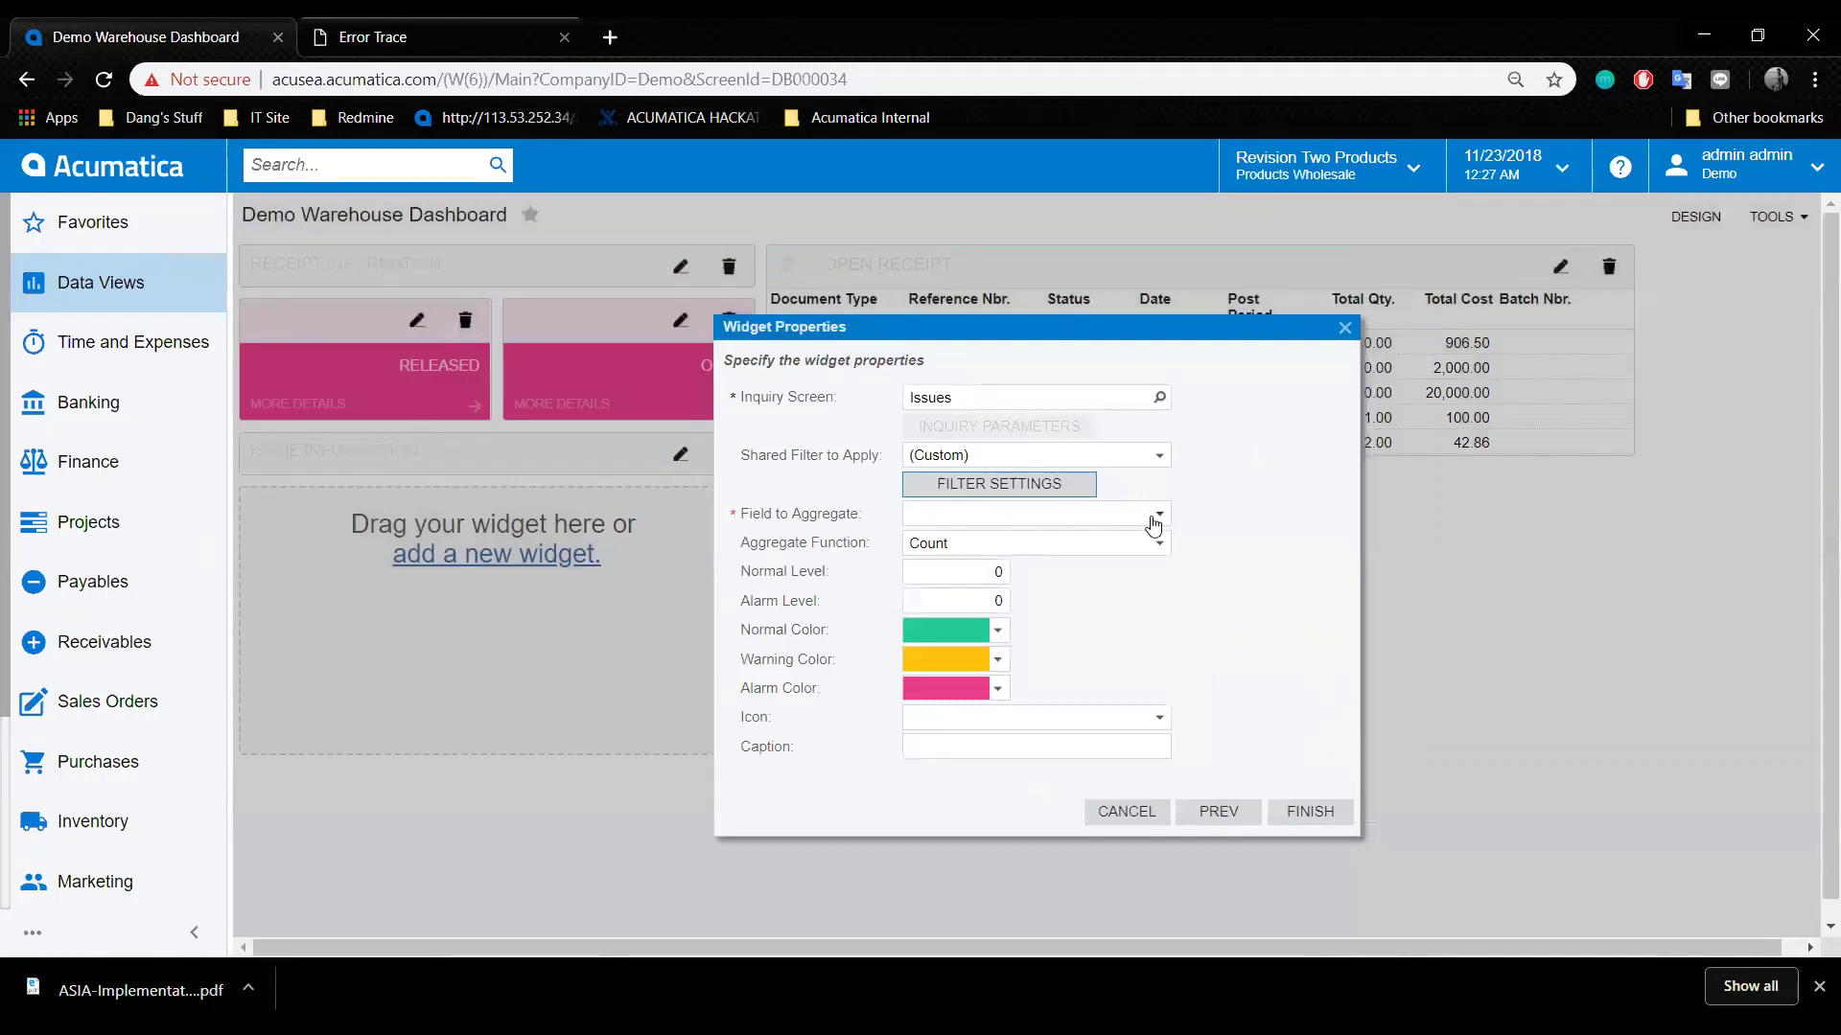
Finish the issue scorecard aggregating Reference Nbr., with normal level 120, alarm level 100 and the caption Released.
{"action": "left_click", "coordinate": [1154, 525]}
{"action": "left_click", "coordinate": [1118, 558]}
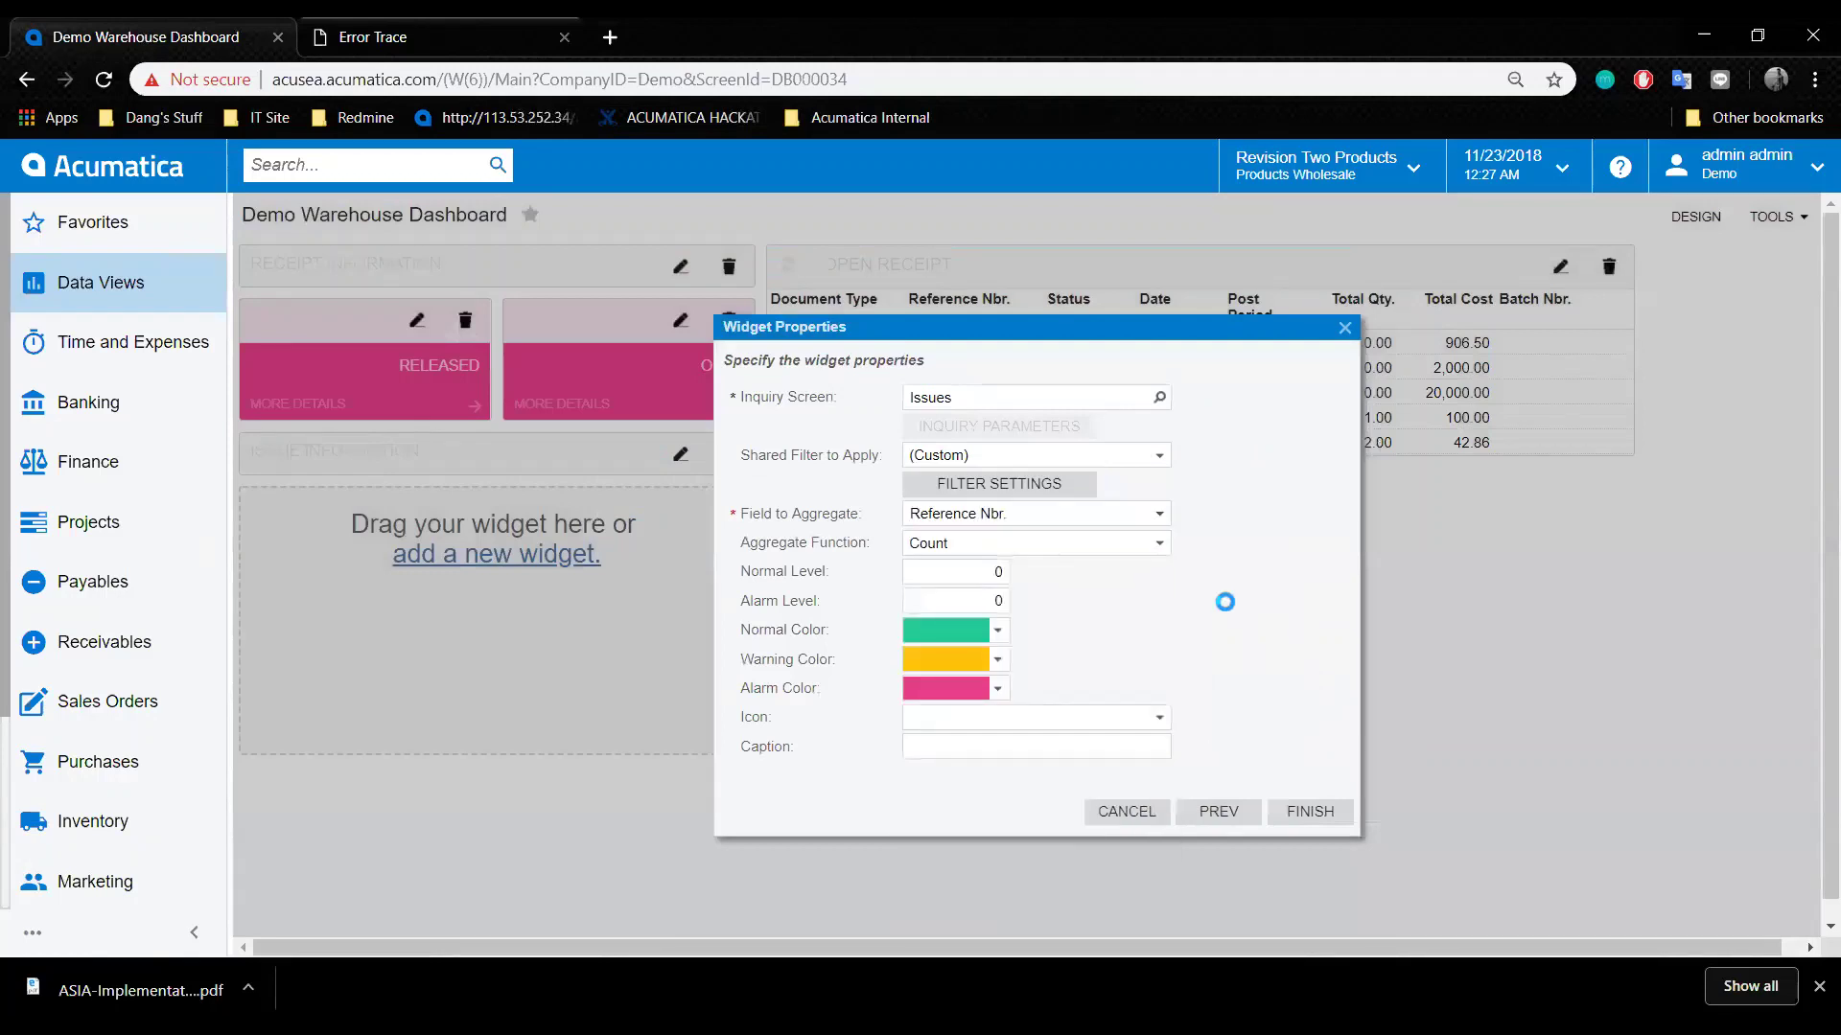
{"action": "left_click", "coordinate": [990, 575]}
{"action": "left_click", "coordinate": [978, 600]}
{"action": "left_click", "coordinate": [1027, 746]}
{"action": "type", "text": "Released"}
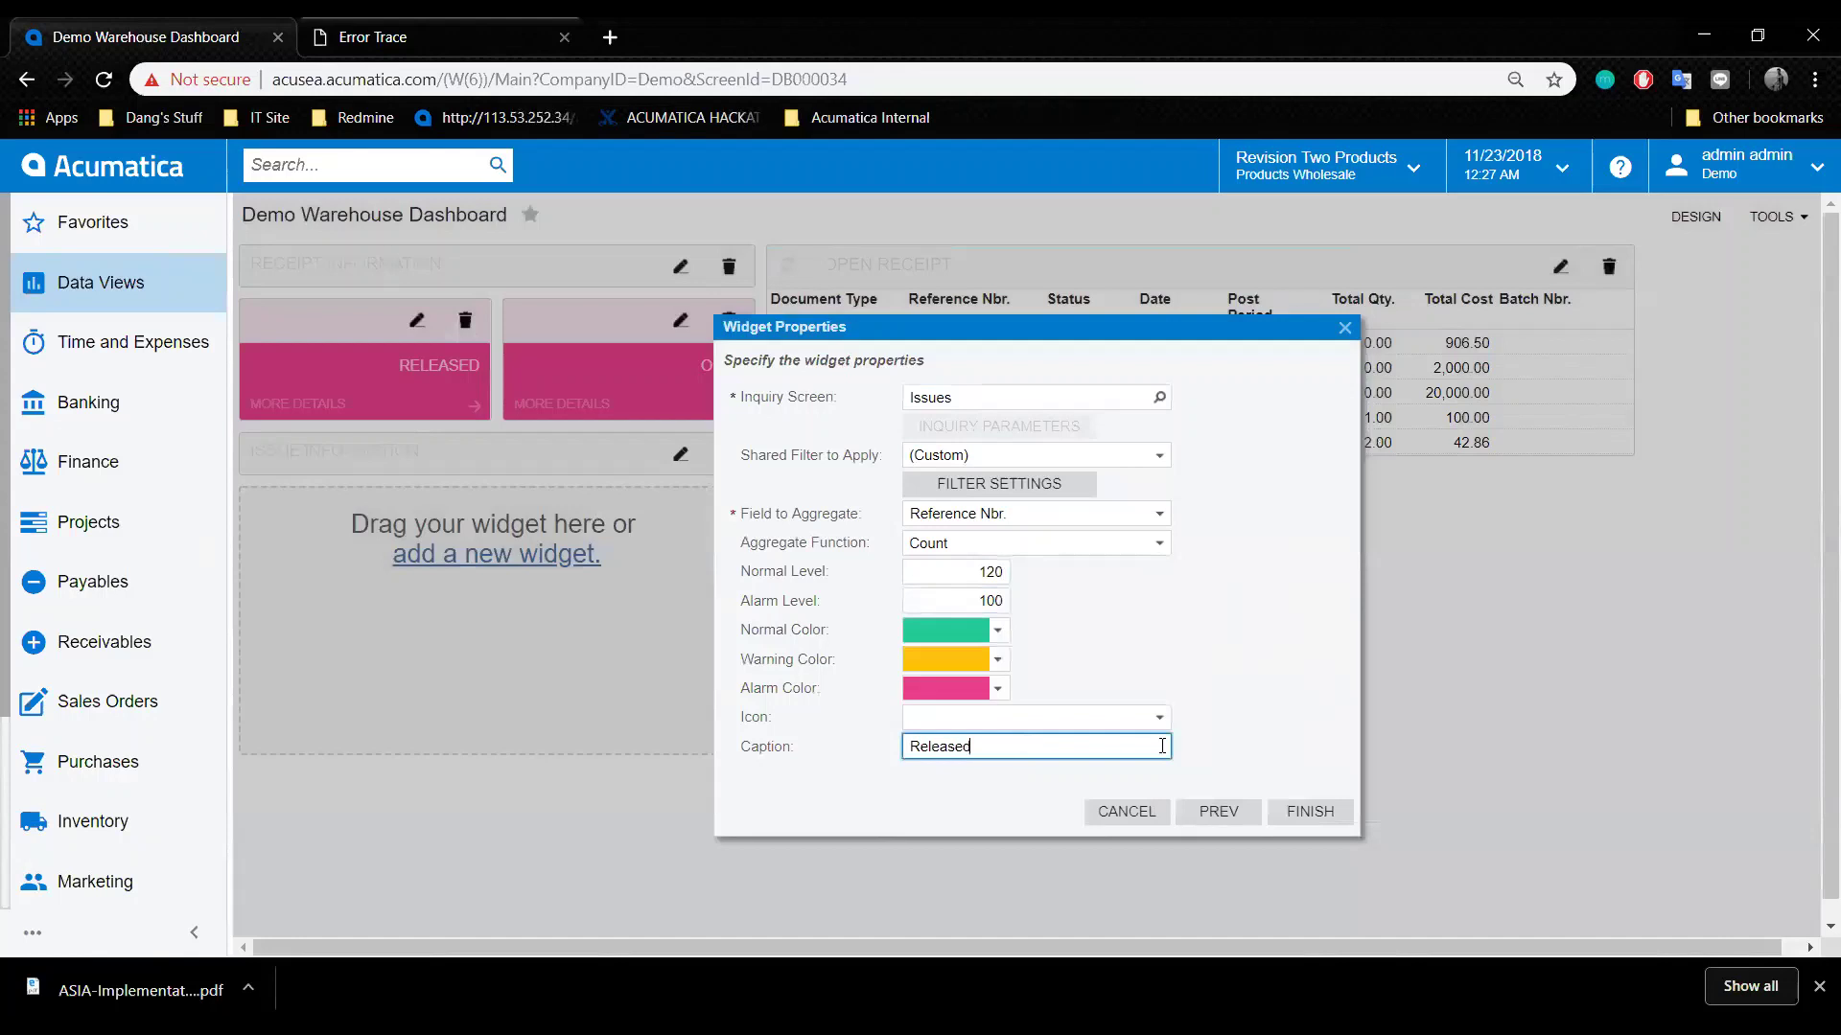
{"action": "left_click", "coordinate": [1309, 811]}
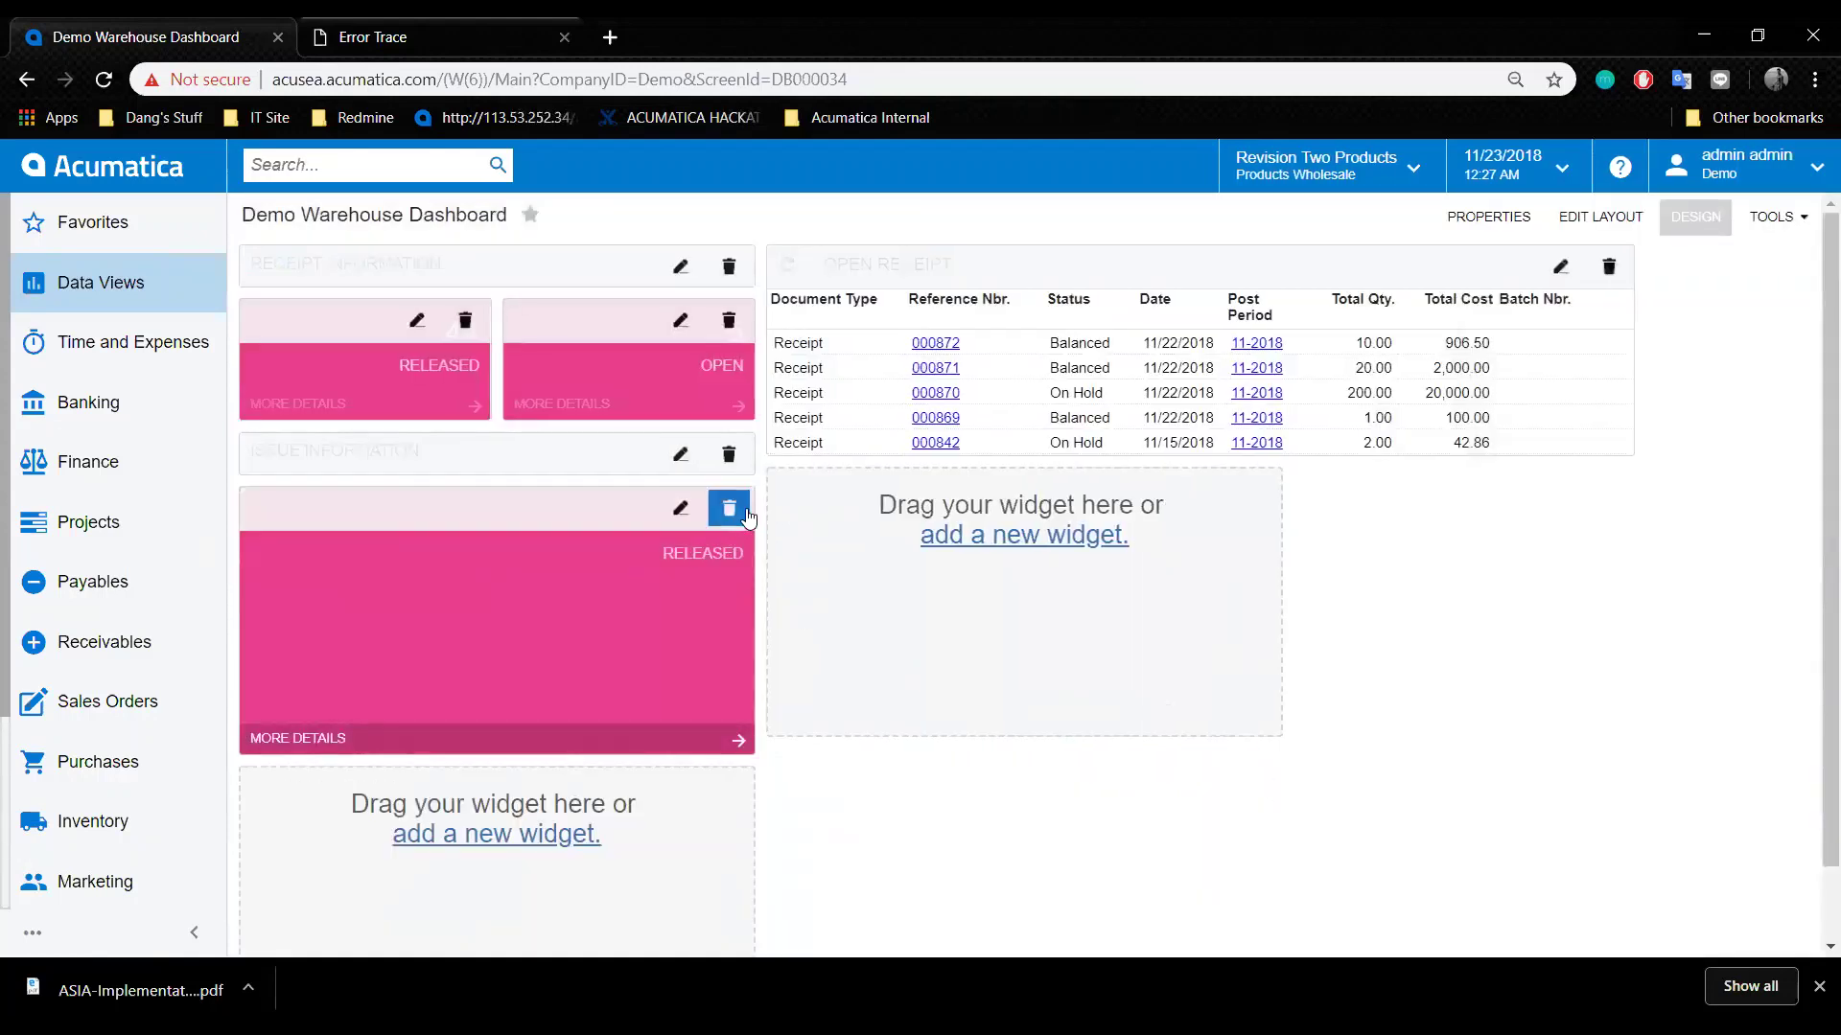
Shrink the issue section's Released scorecard to half its width and to the height of the receipt scorecards.
{"action": "left_click_drag", "start_coordinate": [749, 504], "coordinate": [491, 506]}
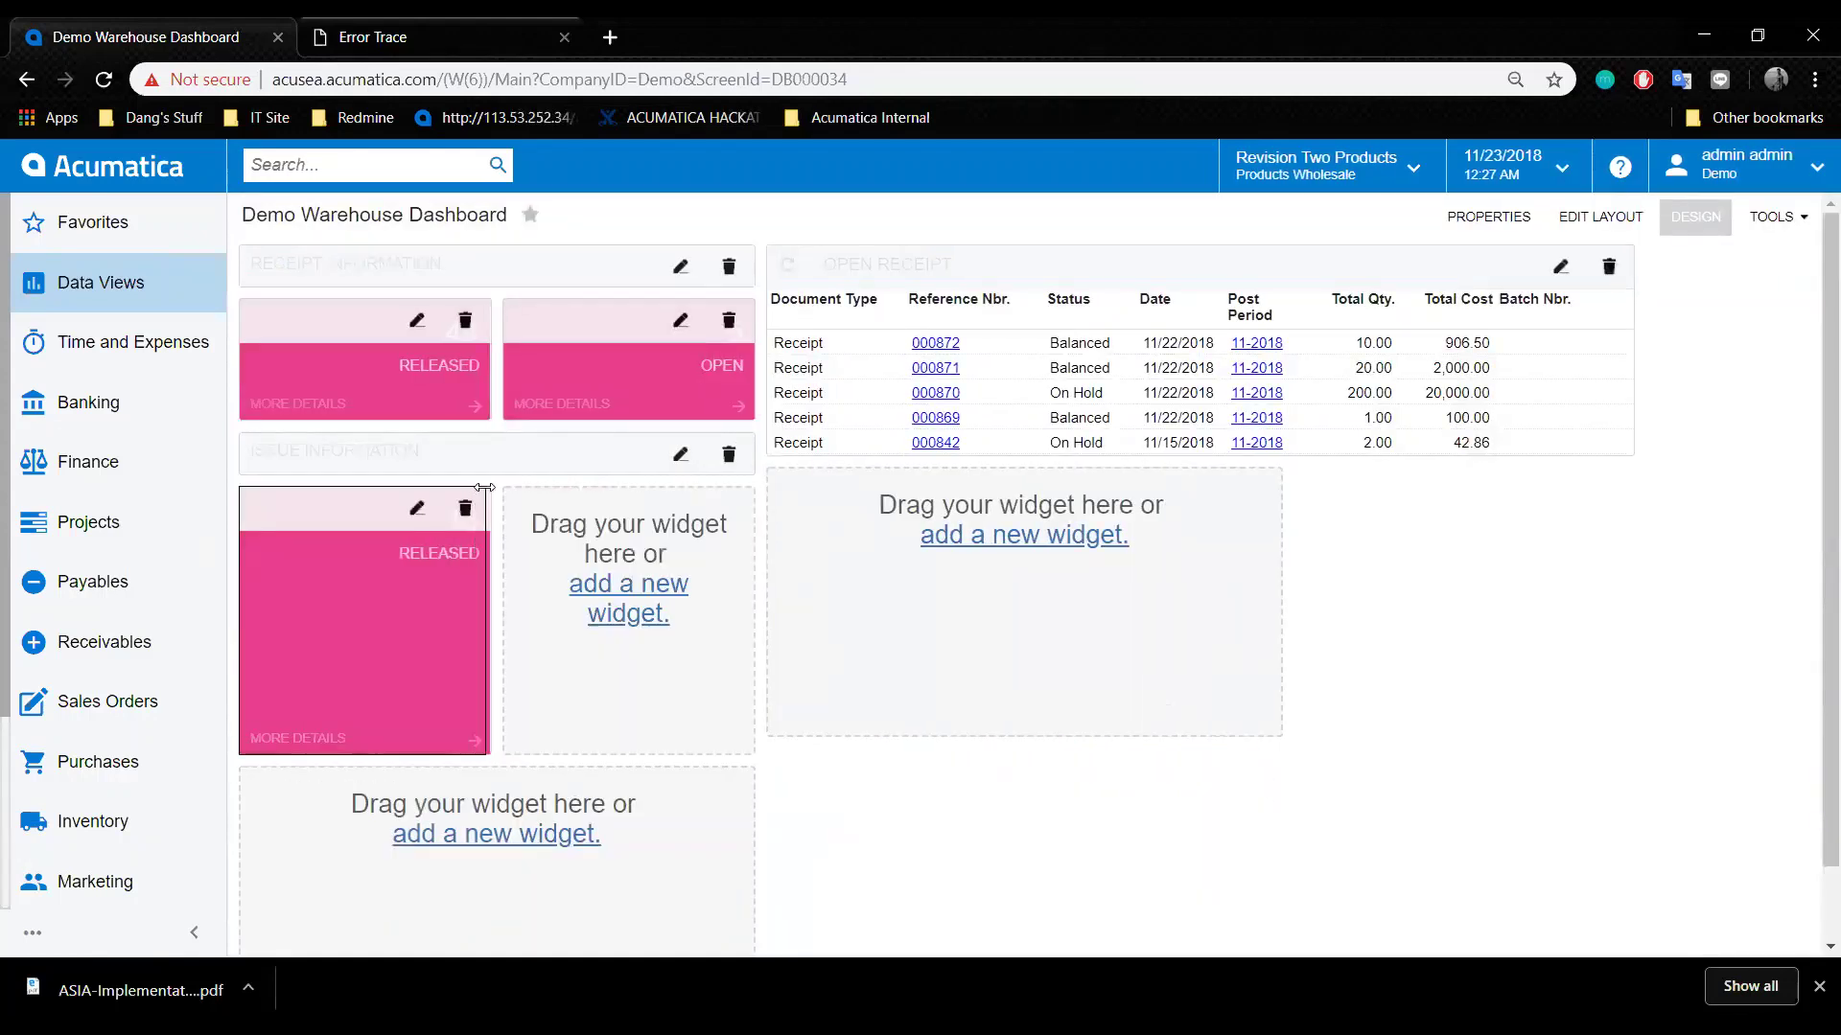
{"action": "left_click", "coordinate": [377, 747]}
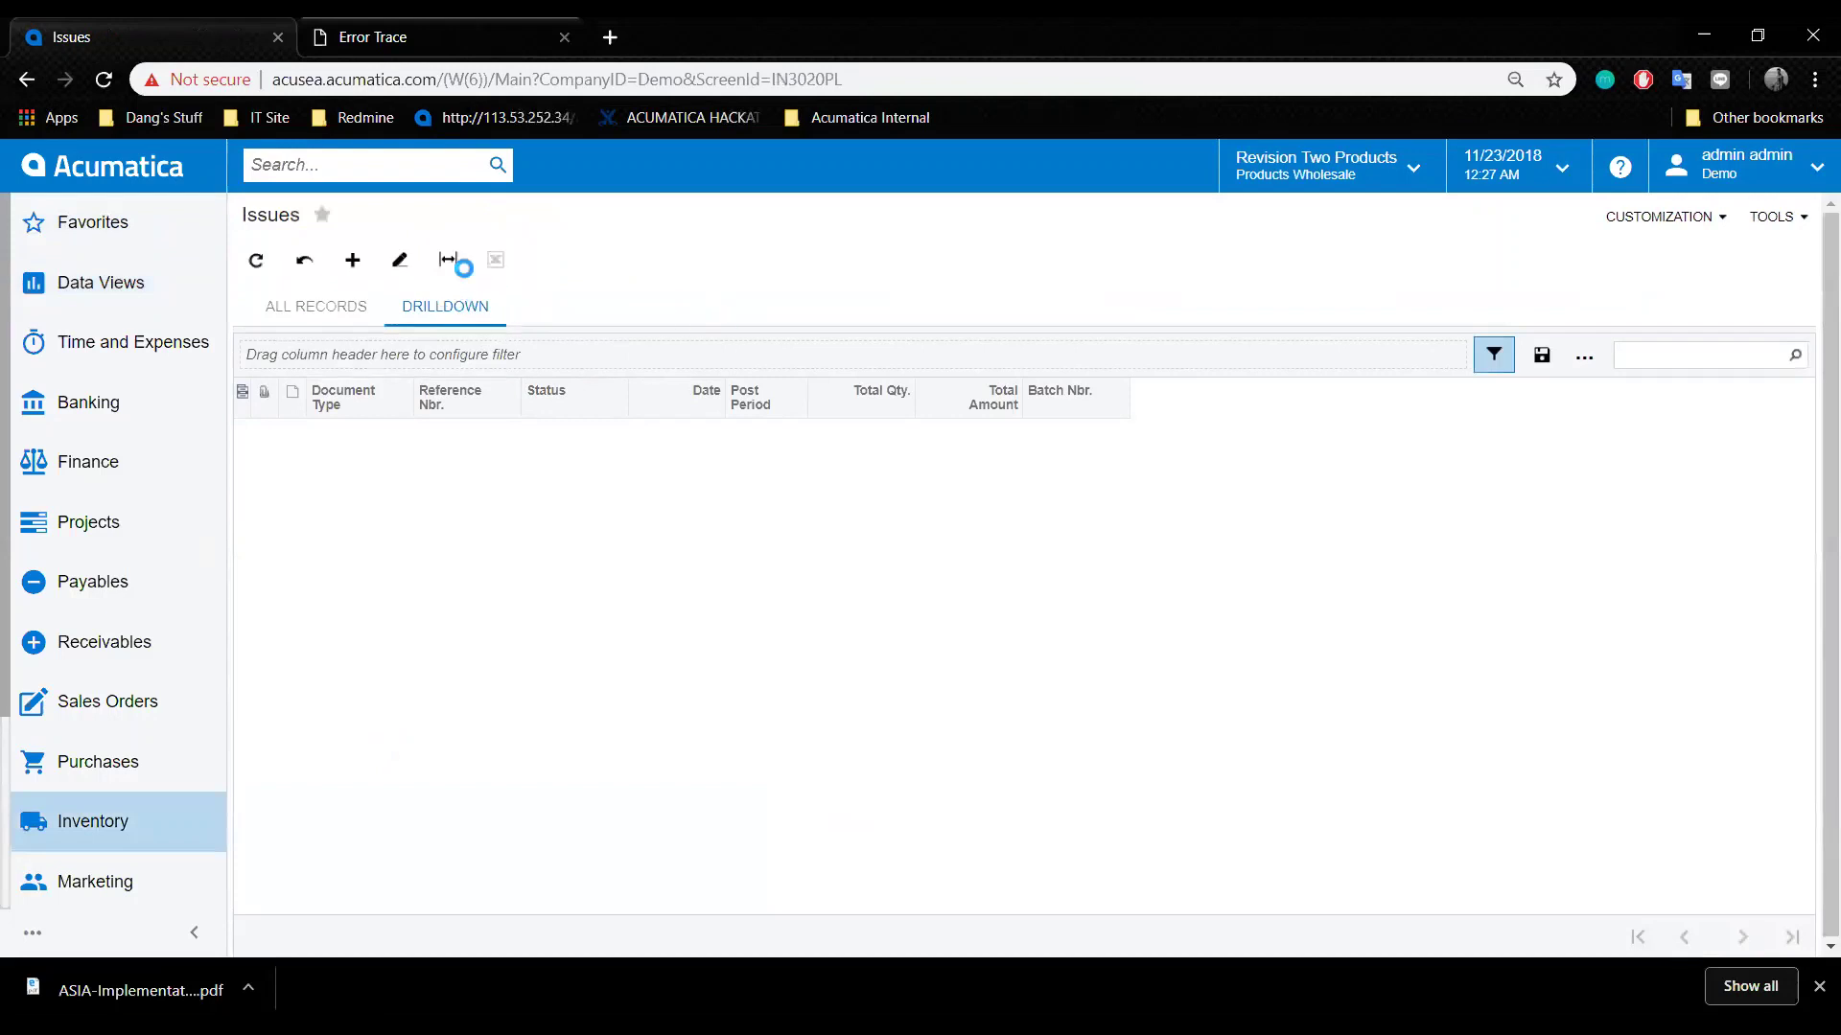
{"action": "left_click", "coordinate": [26, 78]}
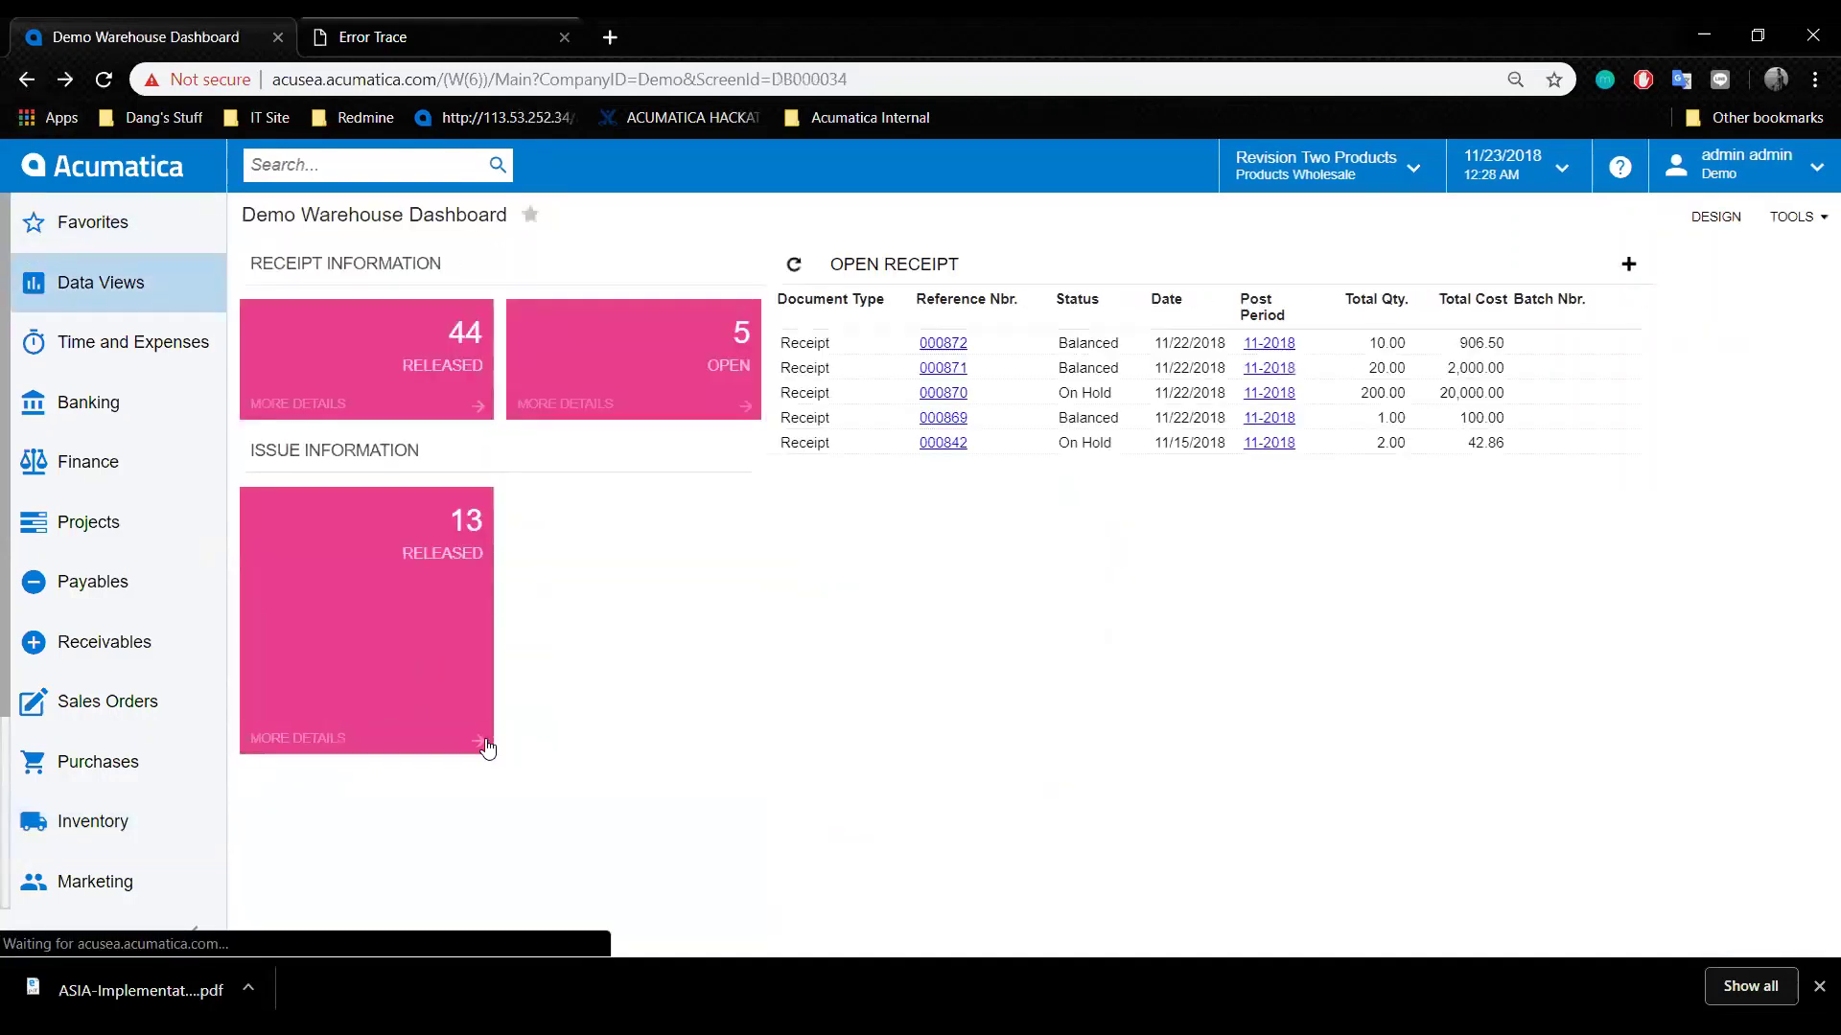
{"action": "left_click", "coordinate": [1720, 216]}
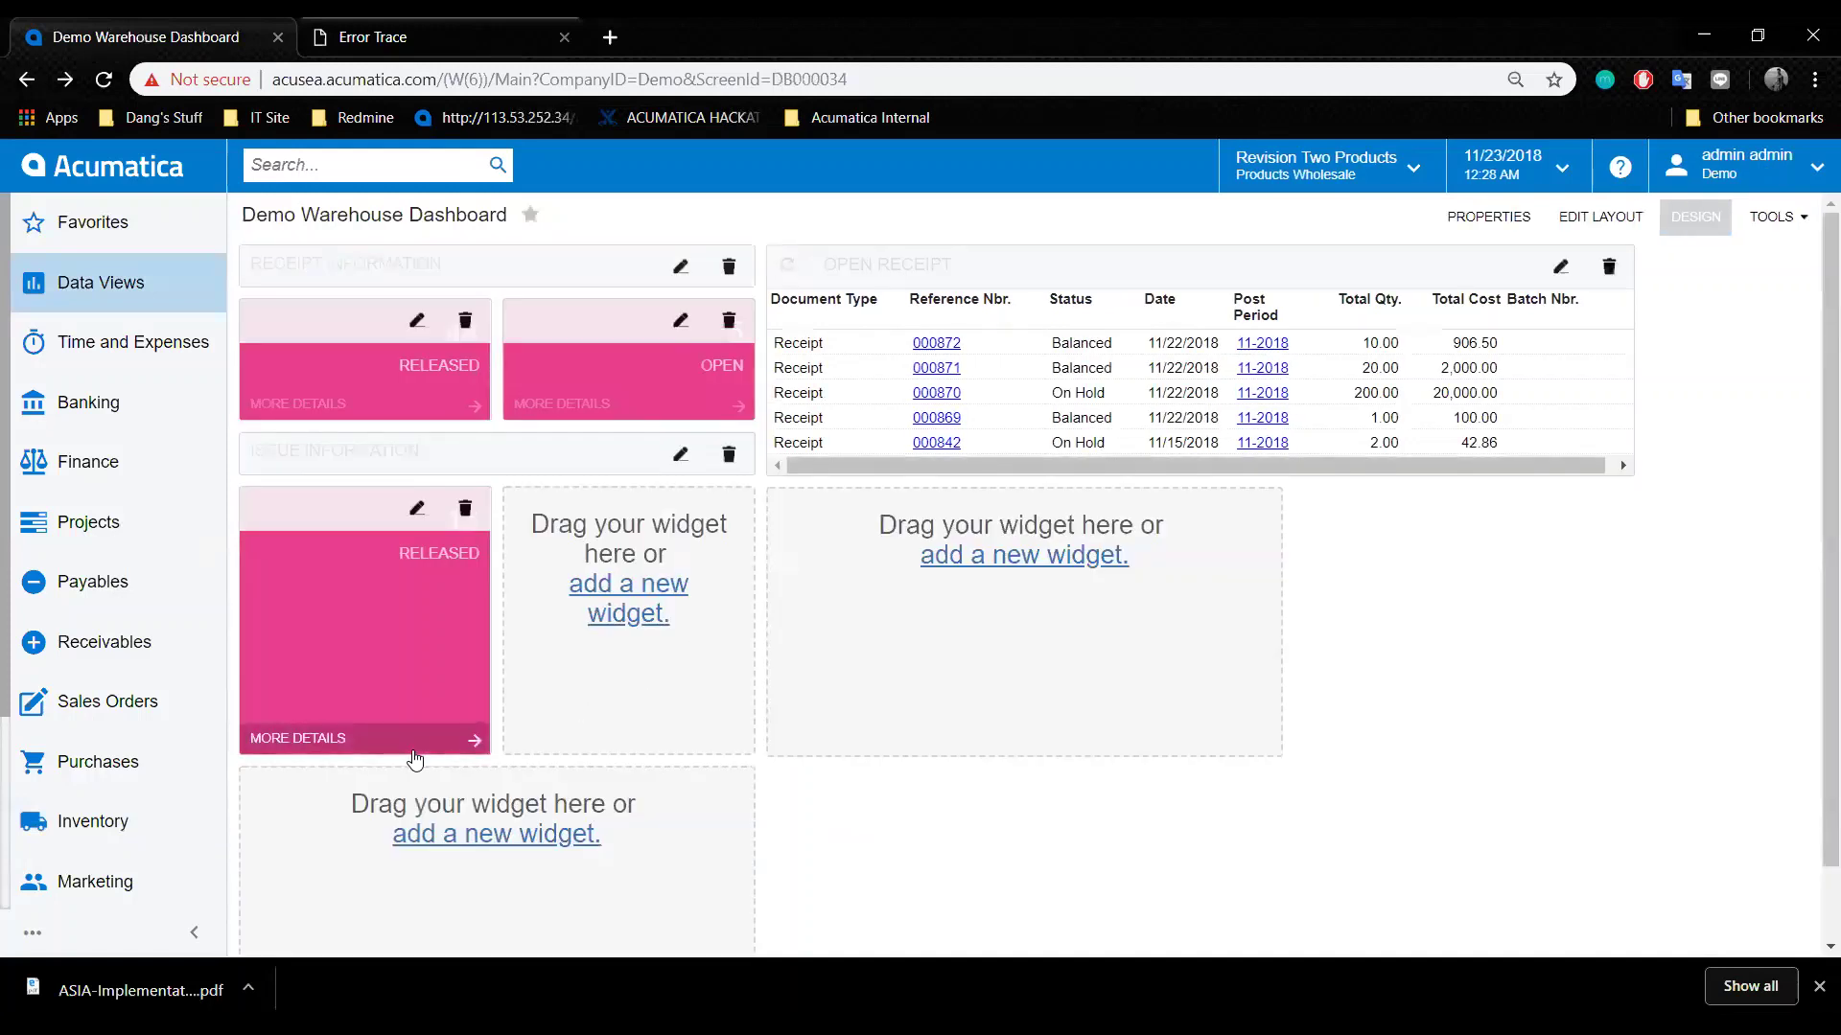
{"action": "left_click_drag", "start_coordinate": [414, 755], "coordinate": [439, 612]}
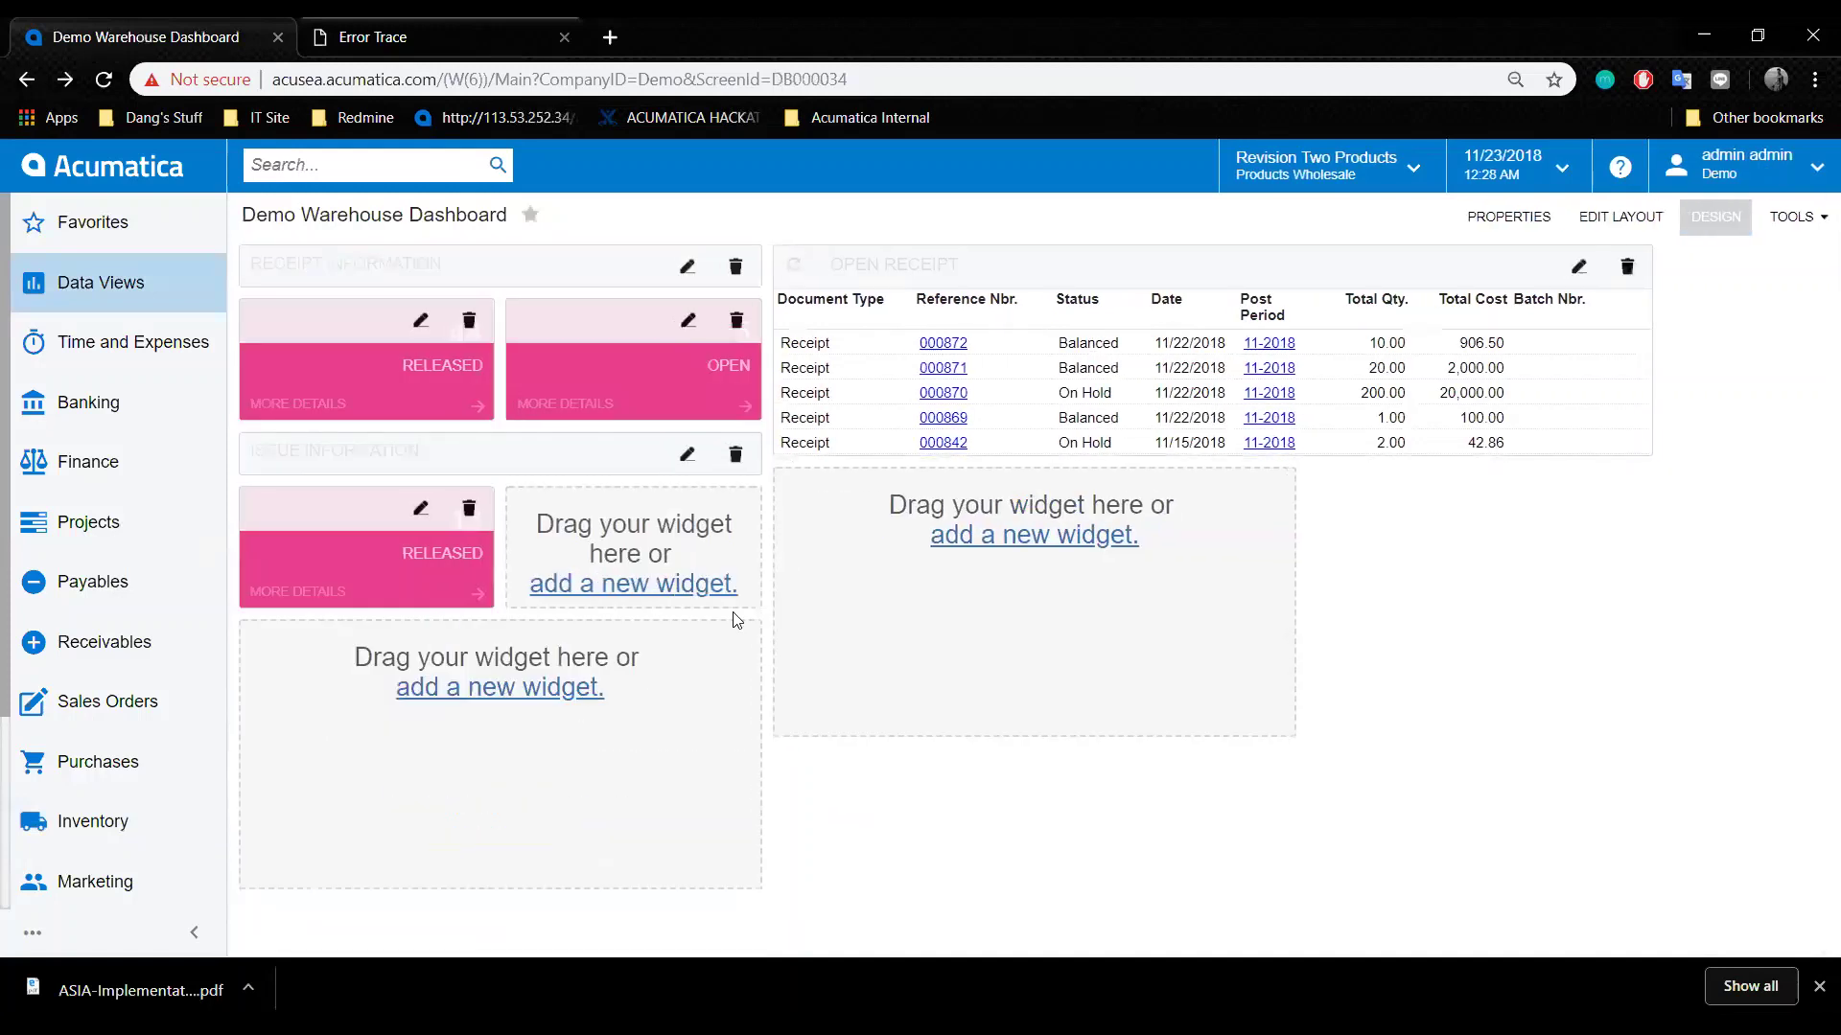
Start a new Scorecard KPI widget in the empty slot beside the issue section's Released scorecard.
{"action": "left_click", "coordinate": [682, 585]}
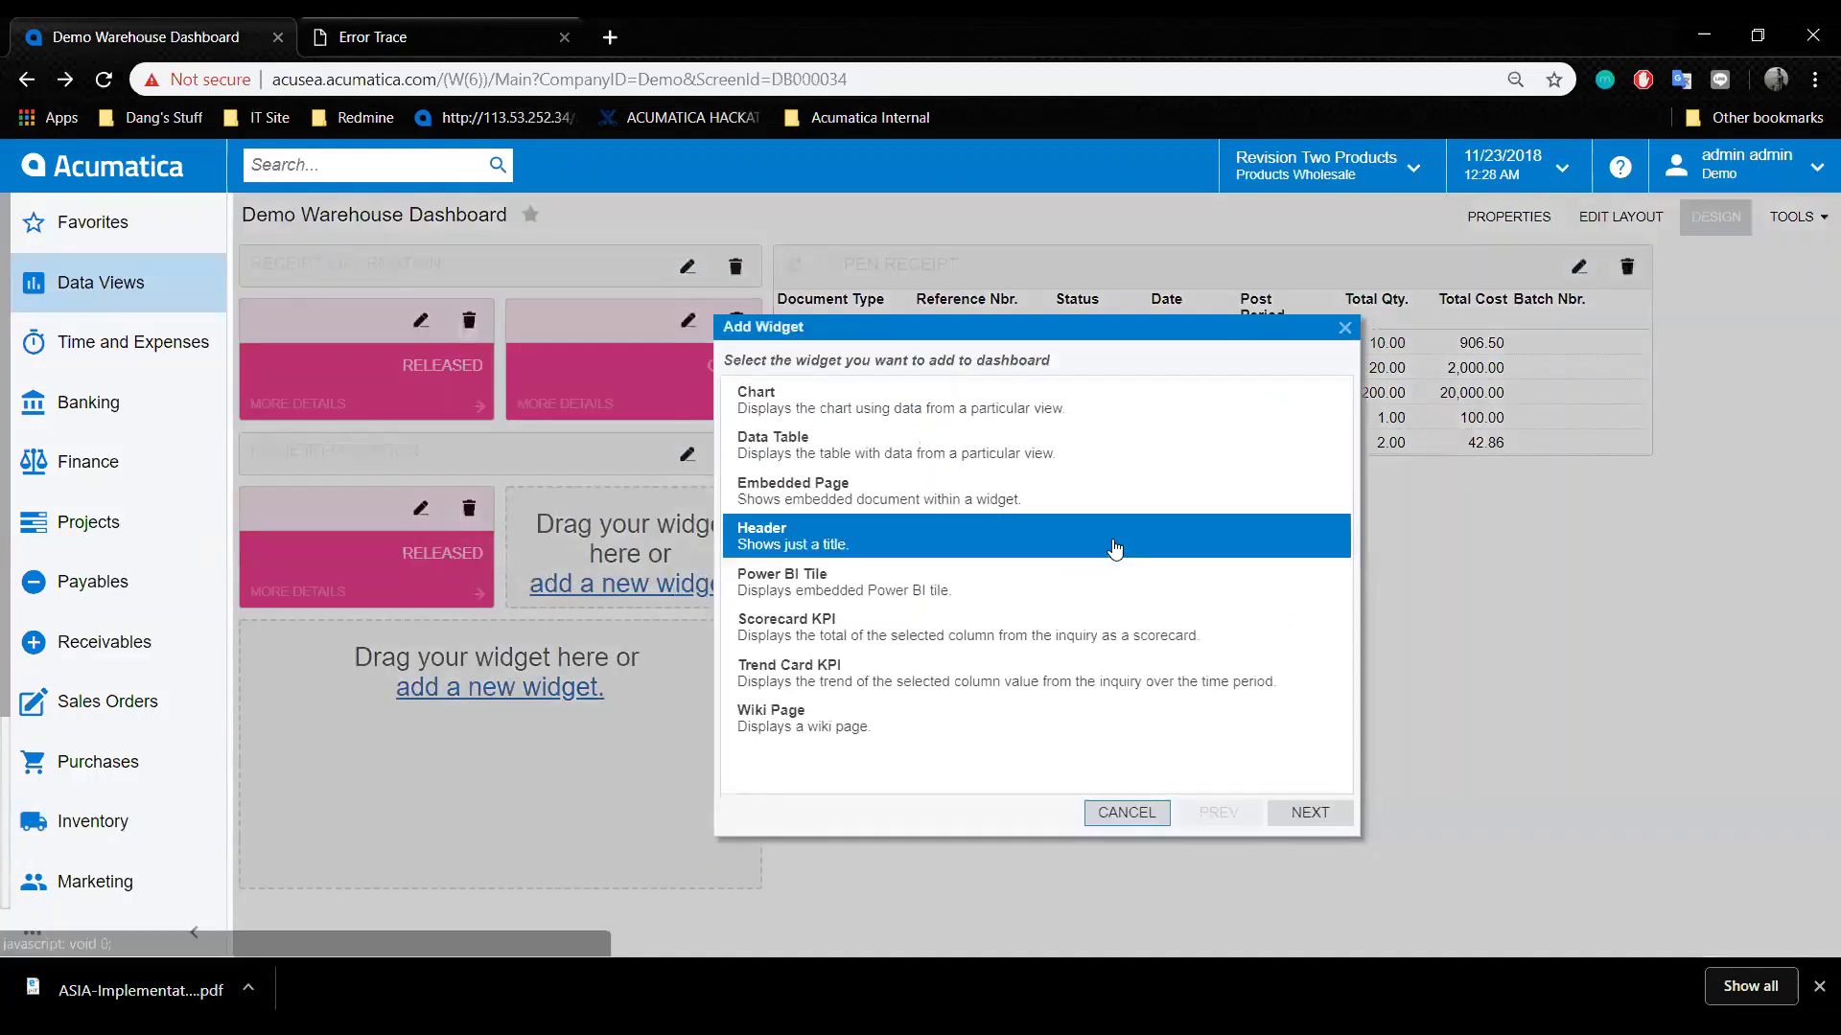
{"action": "left_click", "coordinate": [925, 633]}
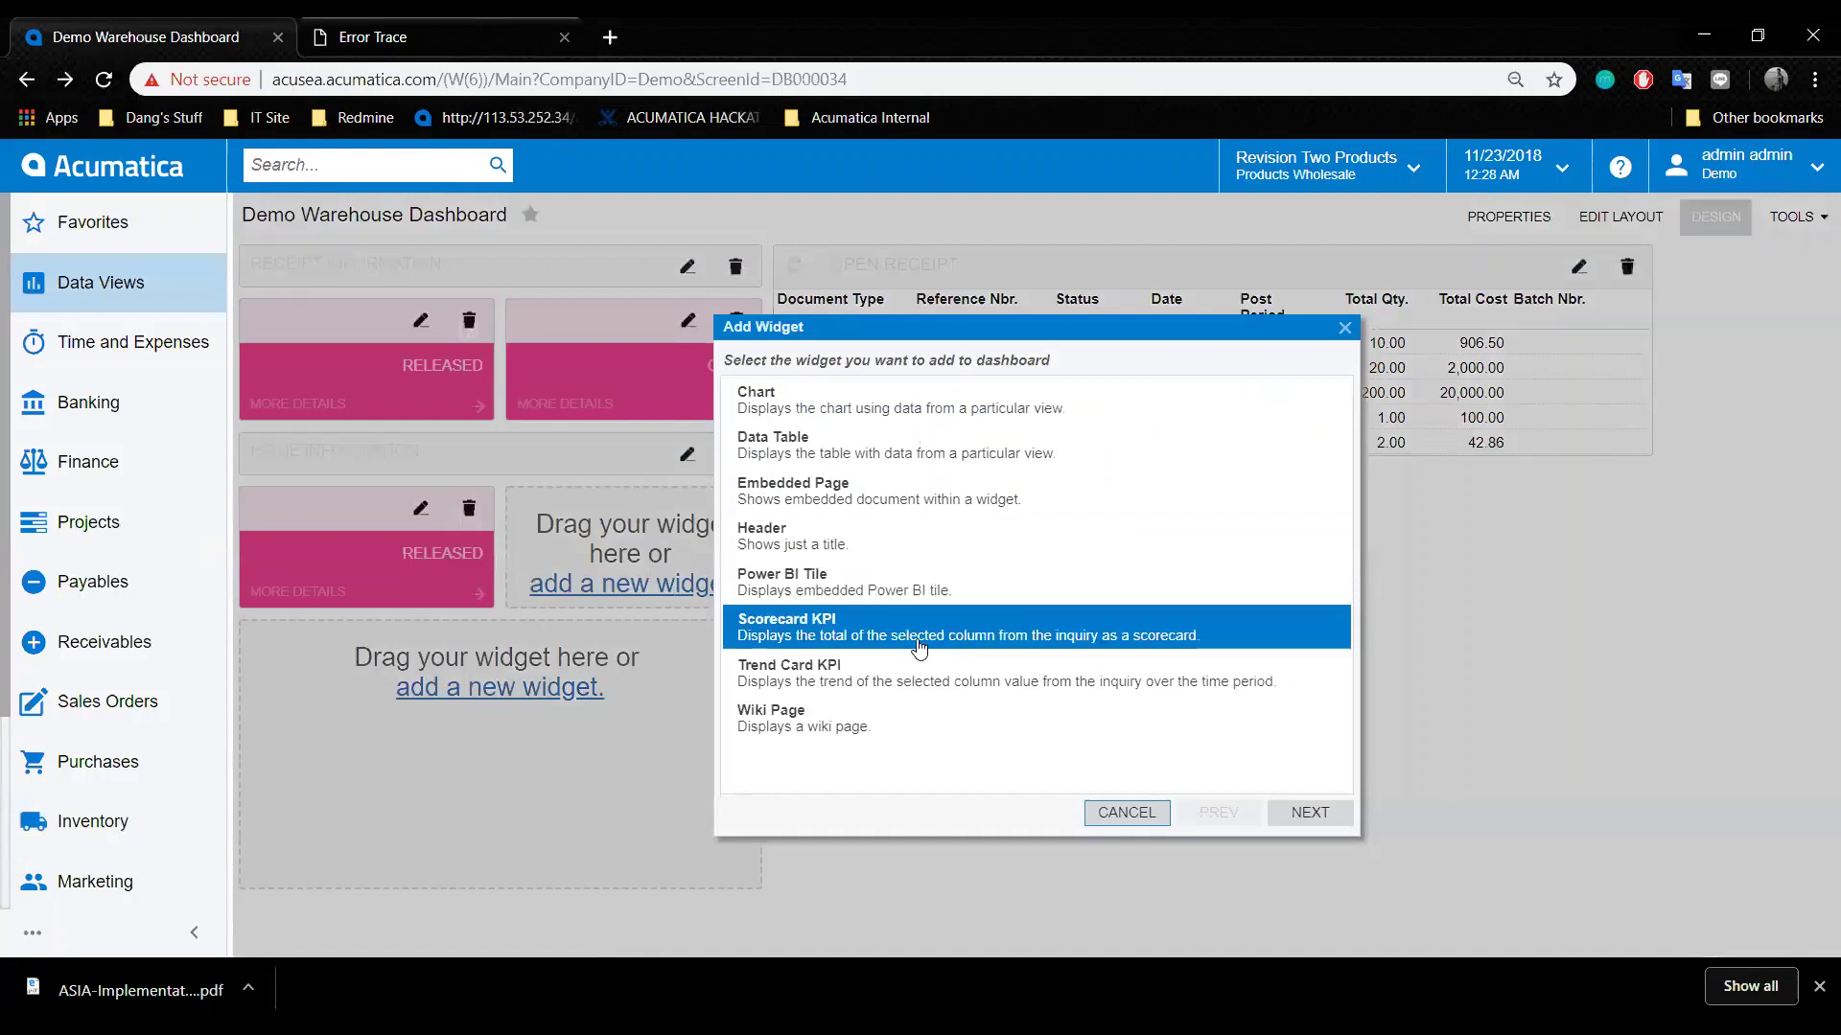
{"action": "left_click", "coordinate": [1309, 812]}
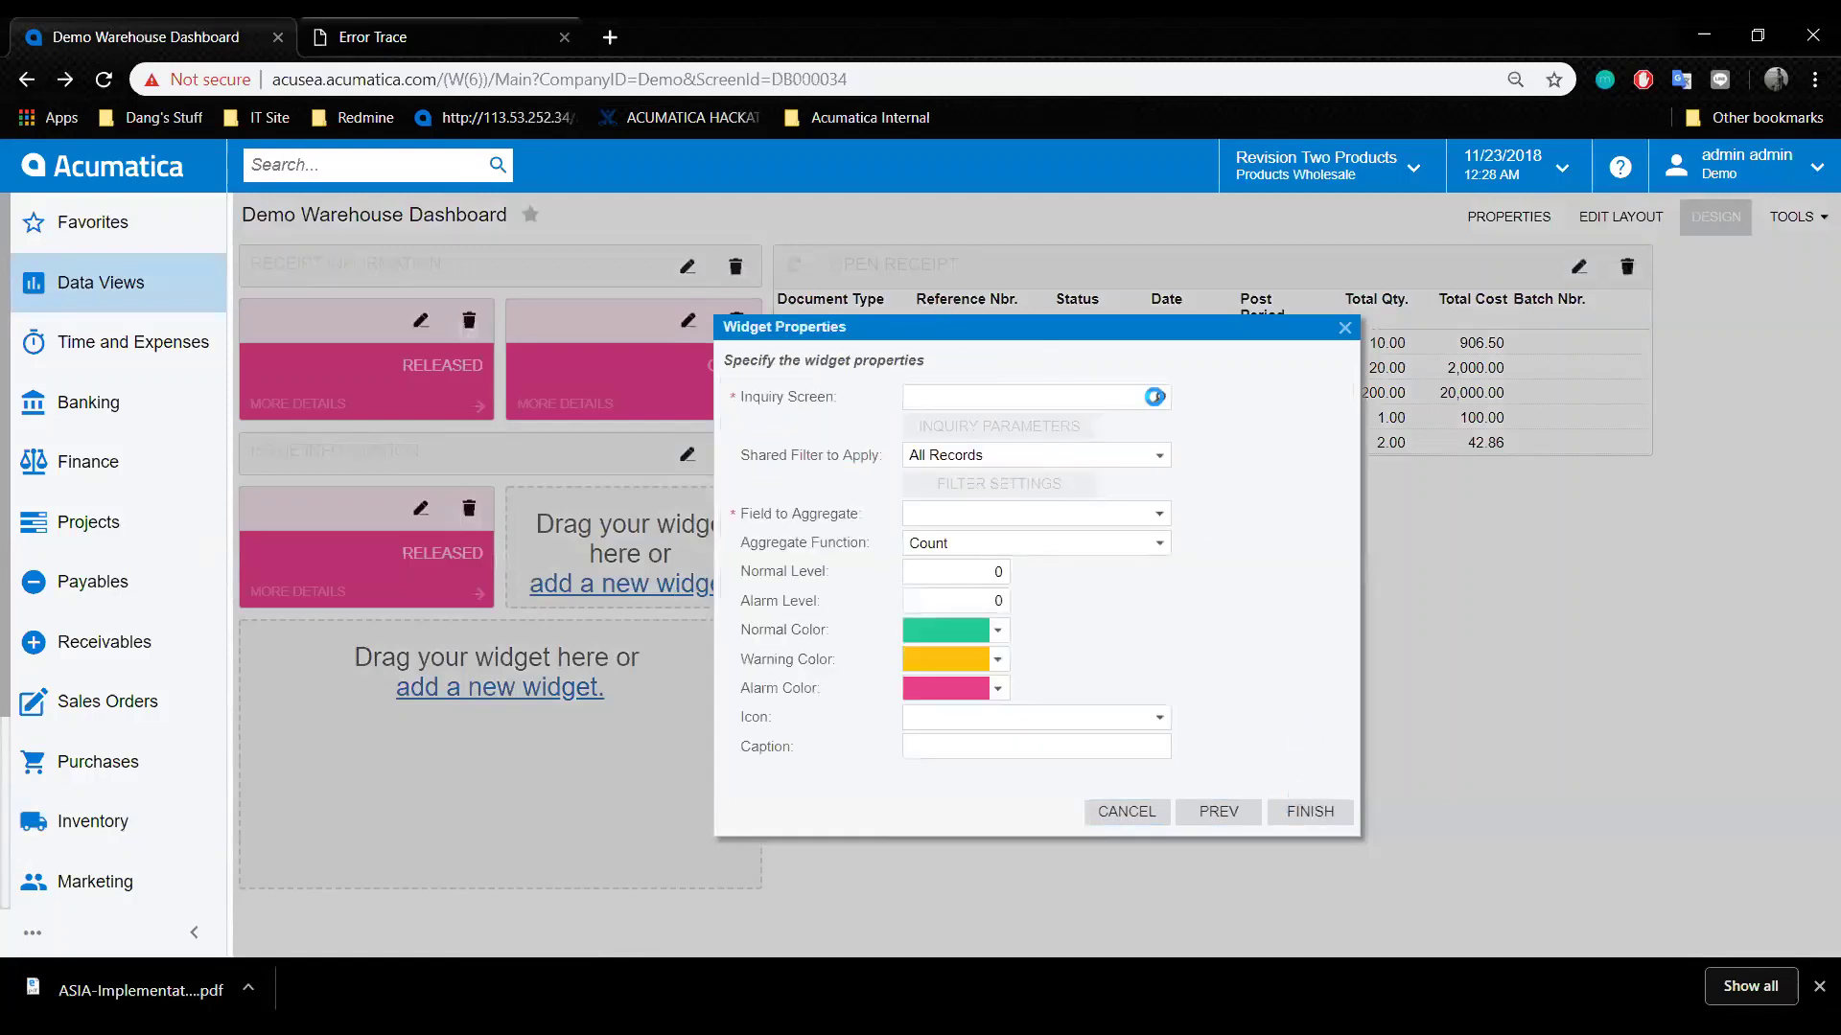
Choose Issues from the Primary Lists under Hidden as the new scorecard's inquiry screen.
{"action": "left_click", "coordinate": [1158, 397]}
{"action": "left_click", "coordinate": [934, 574]}
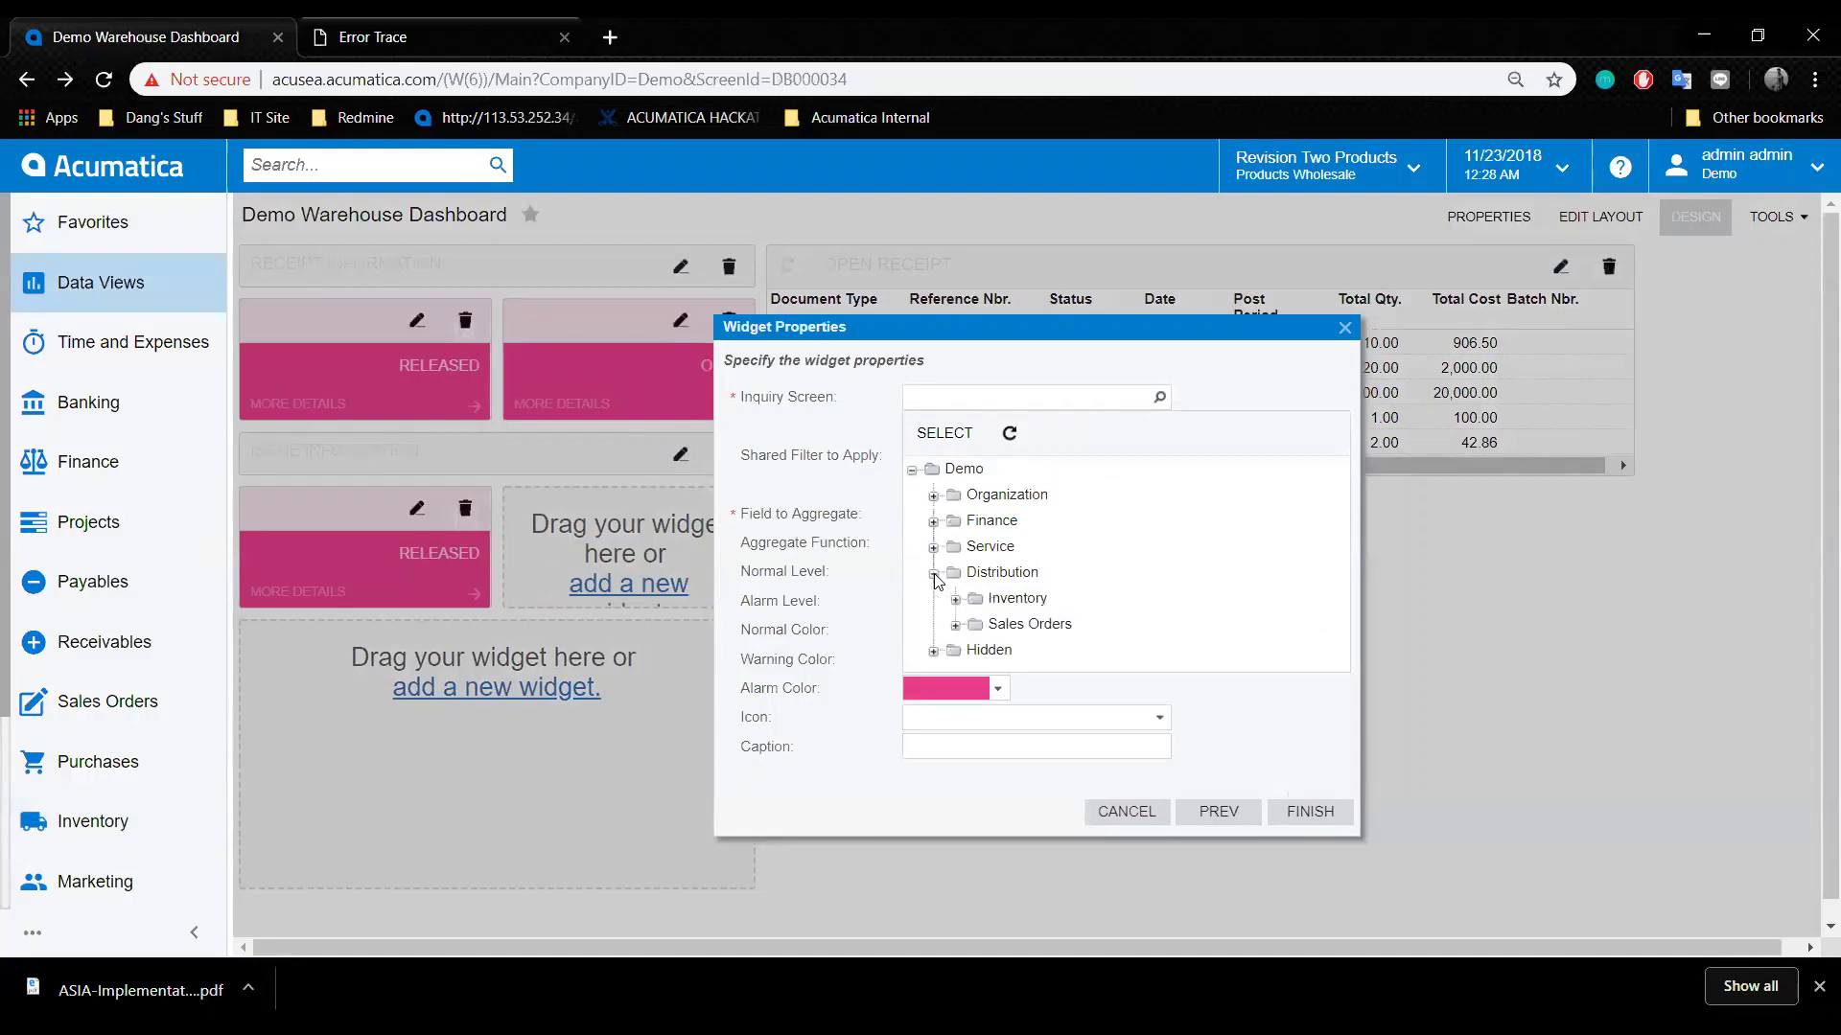
{"action": "left_click", "coordinate": [934, 574]}
{"action": "left_click", "coordinate": [934, 598]}
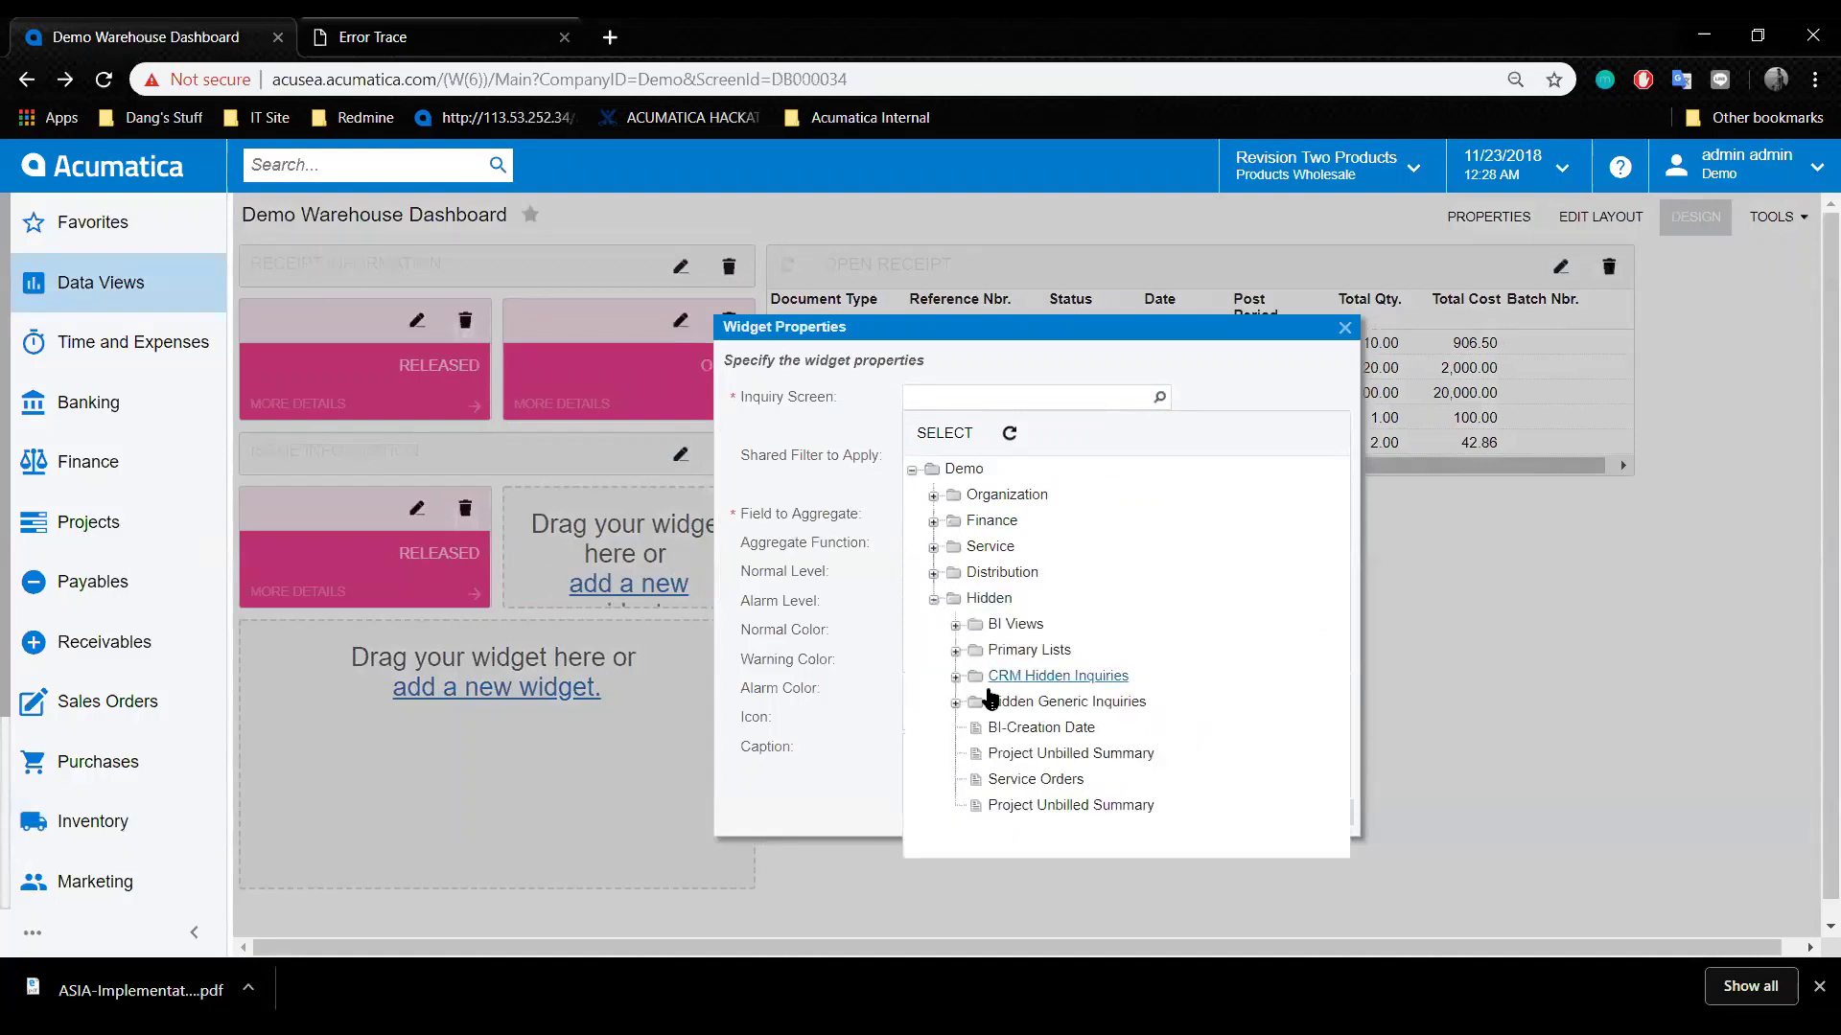
{"action": "left_click", "coordinate": [956, 647]}
{"action": "scroll", "coordinate": [1337, 767], "scroll_direction": "down", "scroll_amount": 5}
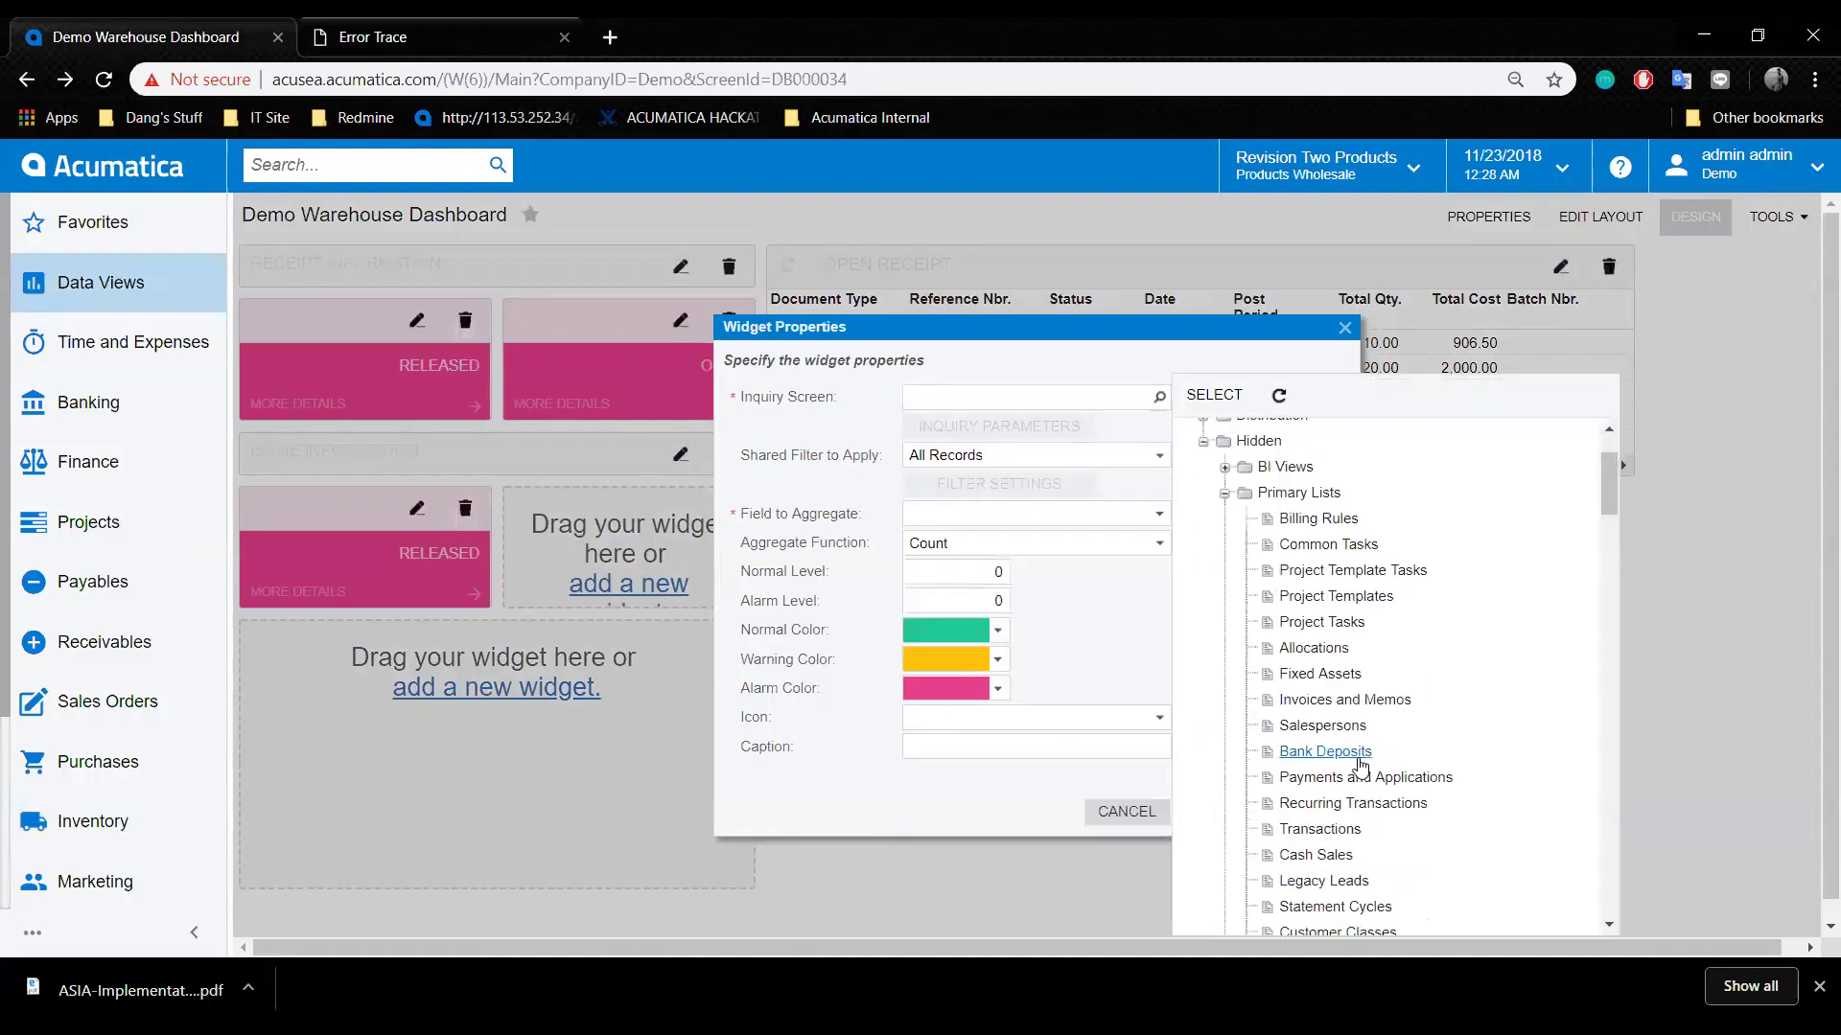
{"action": "scroll", "coordinate": [1345, 797], "scroll_direction": "down", "scroll_amount": 4}
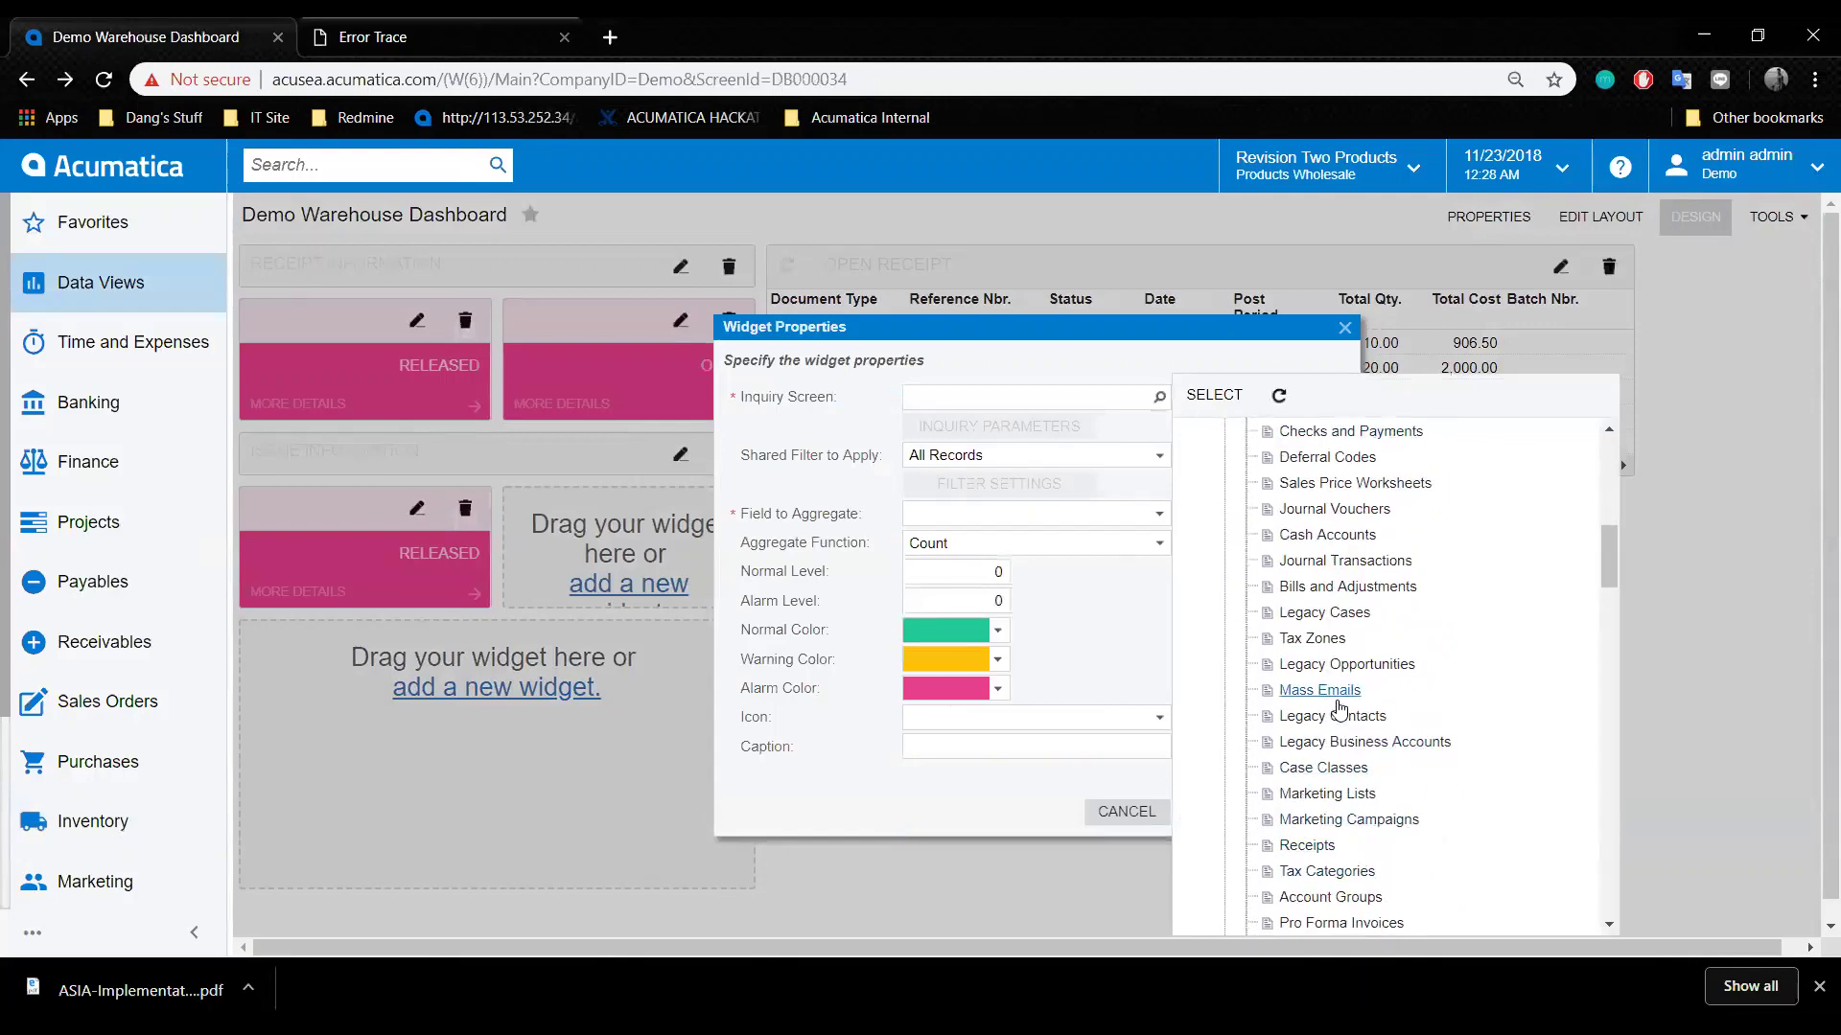
{"action": "scroll", "coordinate": [1294, 719], "scroll_direction": "down", "scroll_amount": 3}
{"action": "left_click", "coordinate": [1302, 741]}
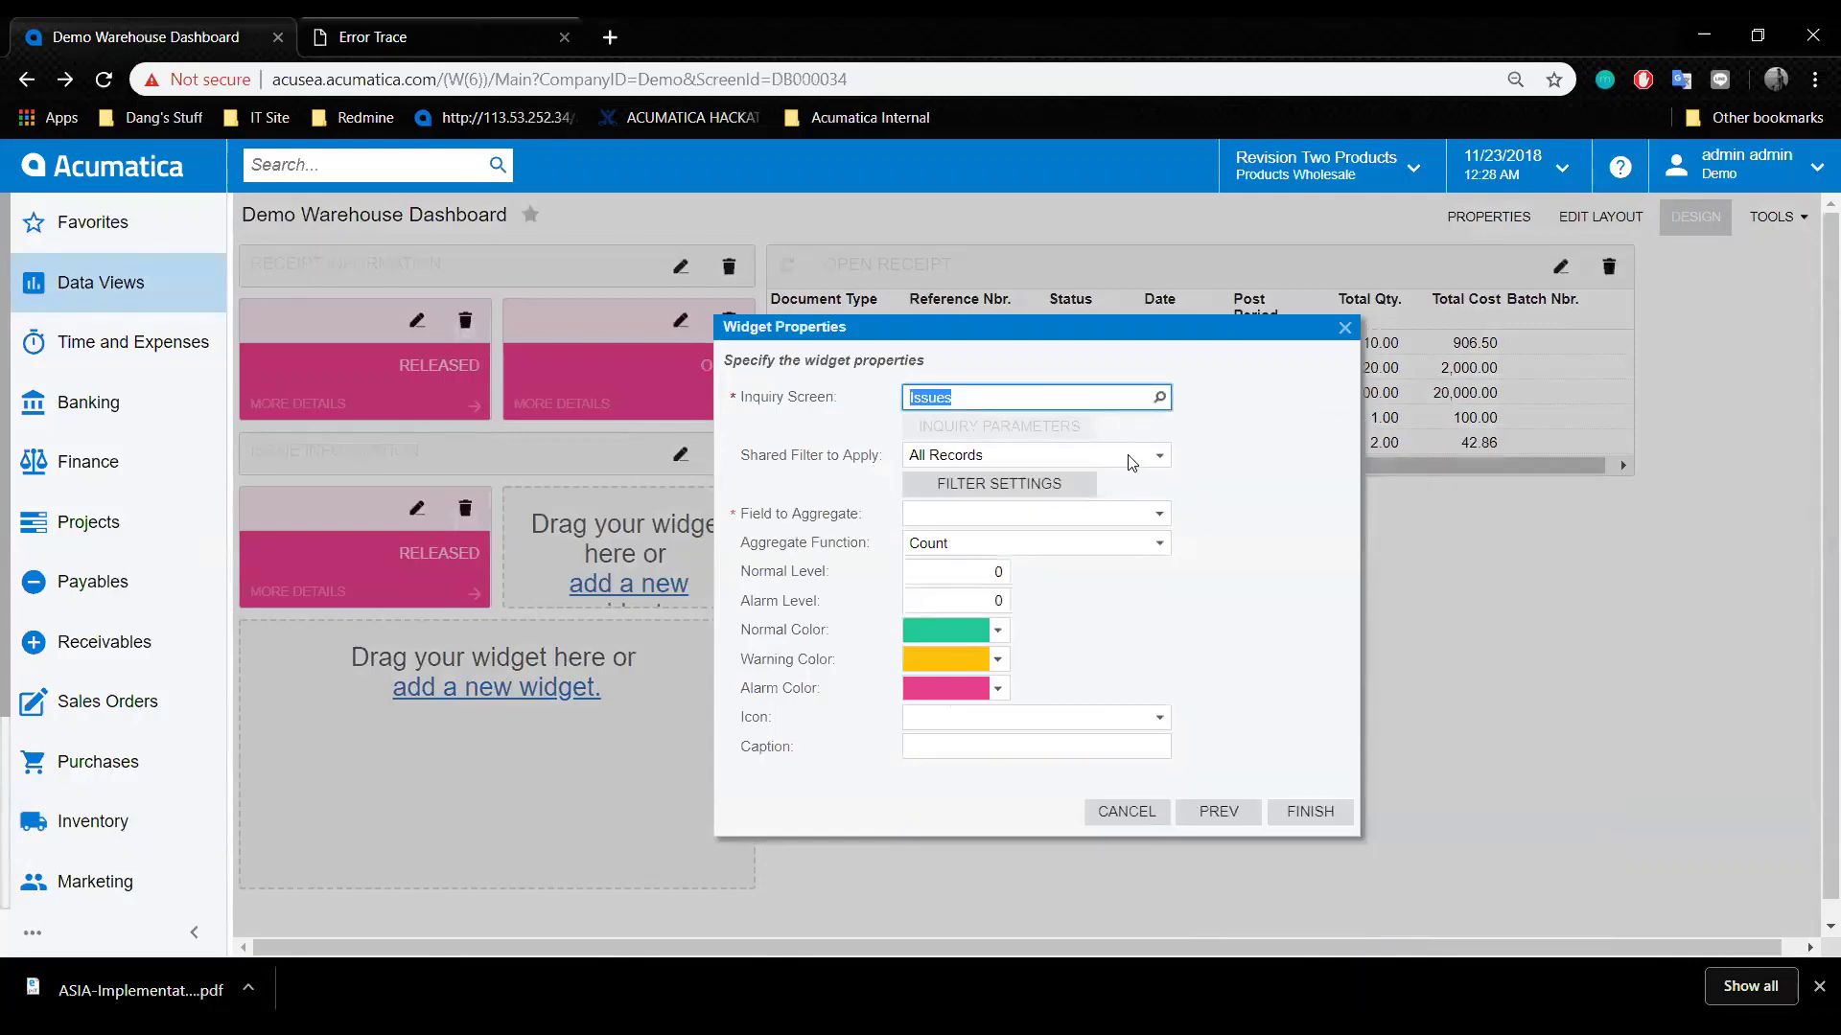
Add a Status Does Not Equal Released condition to the new issue scorecard's filter settings.
{"action": "left_click", "coordinate": [1091, 485]}
{"action": "left_click", "coordinate": [745, 489]}
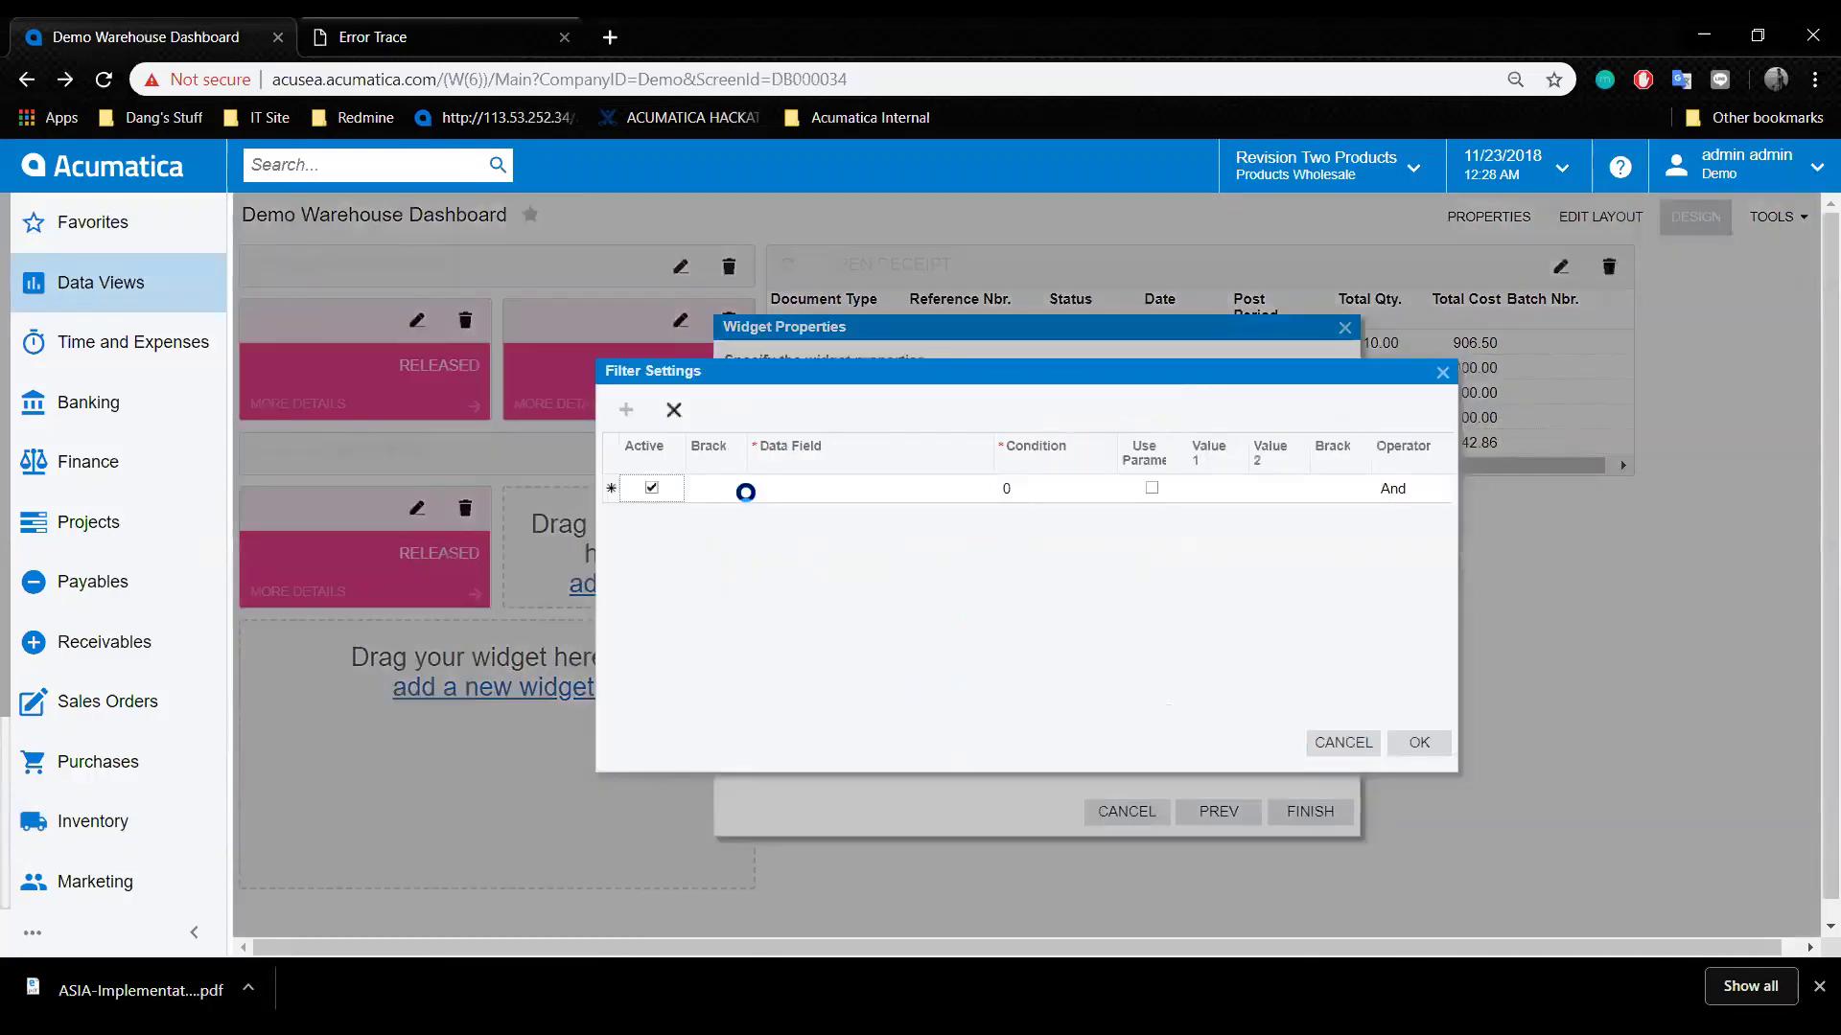
{"action": "left_click", "coordinate": [755, 488]}
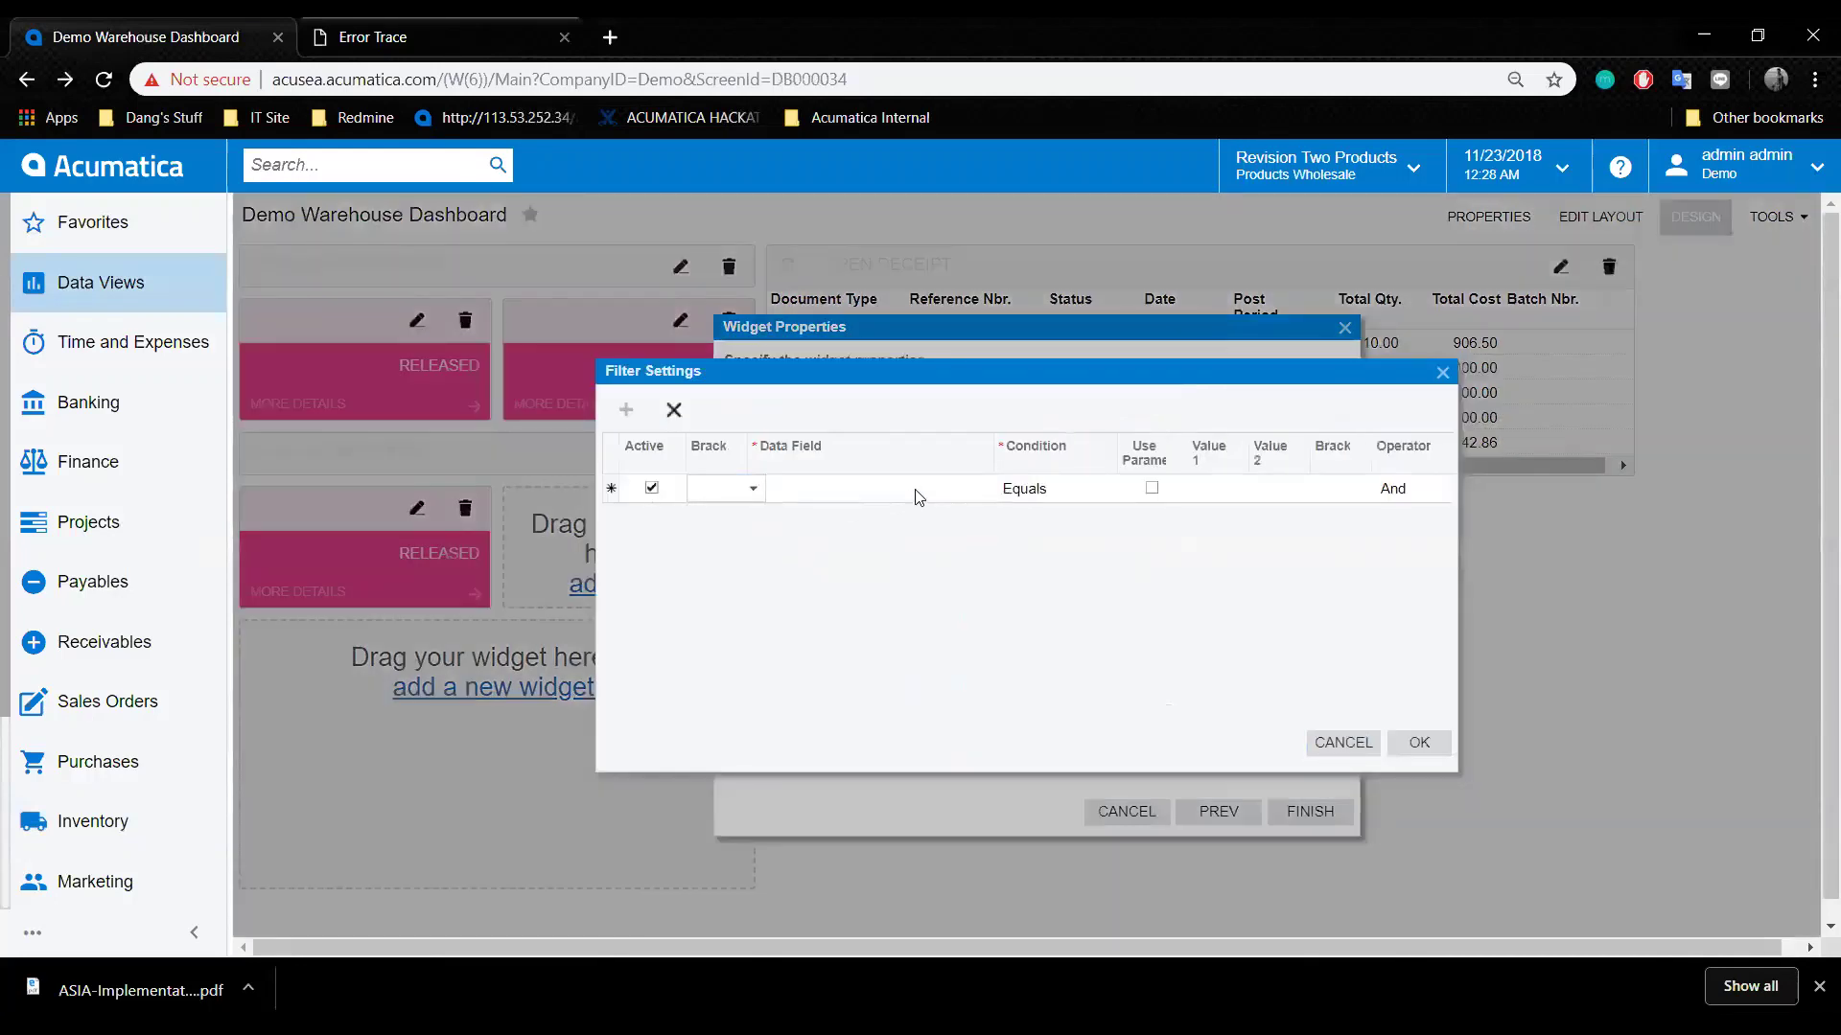
{"action": "left_click", "coordinate": [1002, 492]}
{"action": "left_click", "coordinate": [1002, 492]}
{"action": "left_click", "coordinate": [923, 556]}
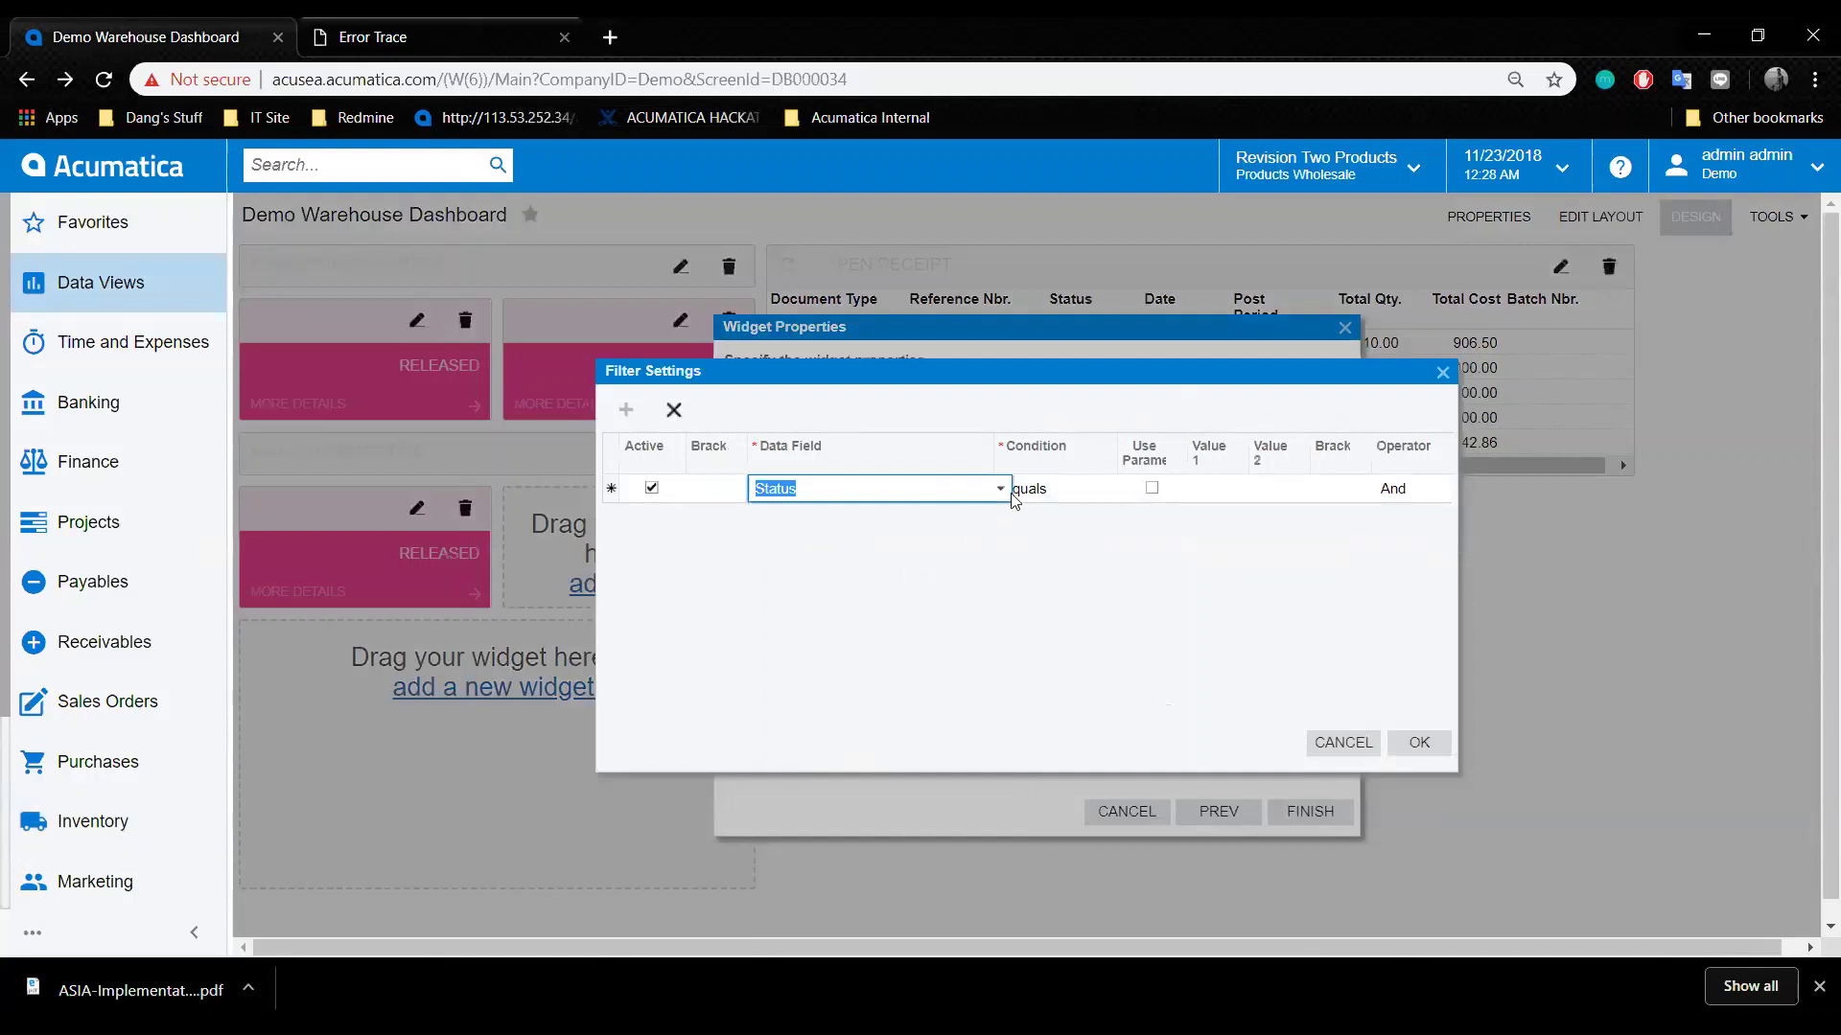
{"action": "left_click", "coordinate": [1066, 491]}
{"action": "left_click", "coordinate": [1123, 489]}
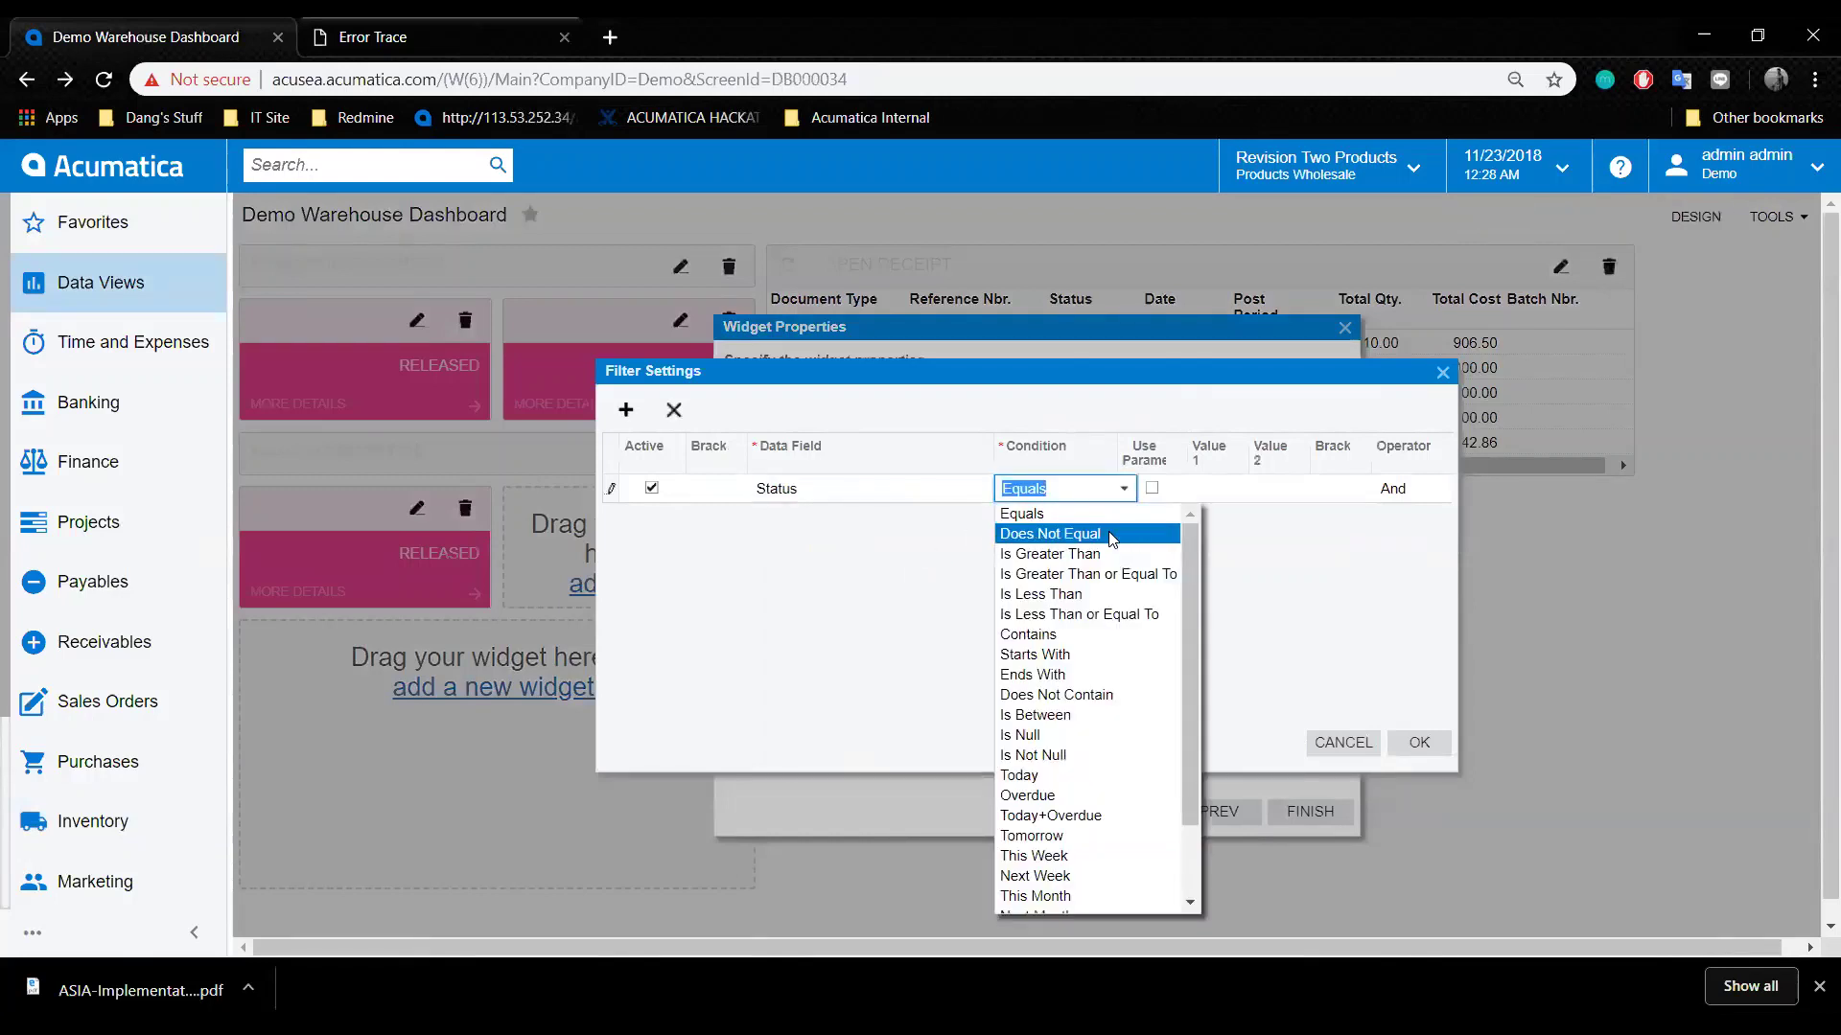
{"action": "left_click", "coordinate": [1112, 540]}
{"action": "left_click", "coordinate": [1232, 490]}
{"action": "left_click", "coordinate": [1253, 489]}
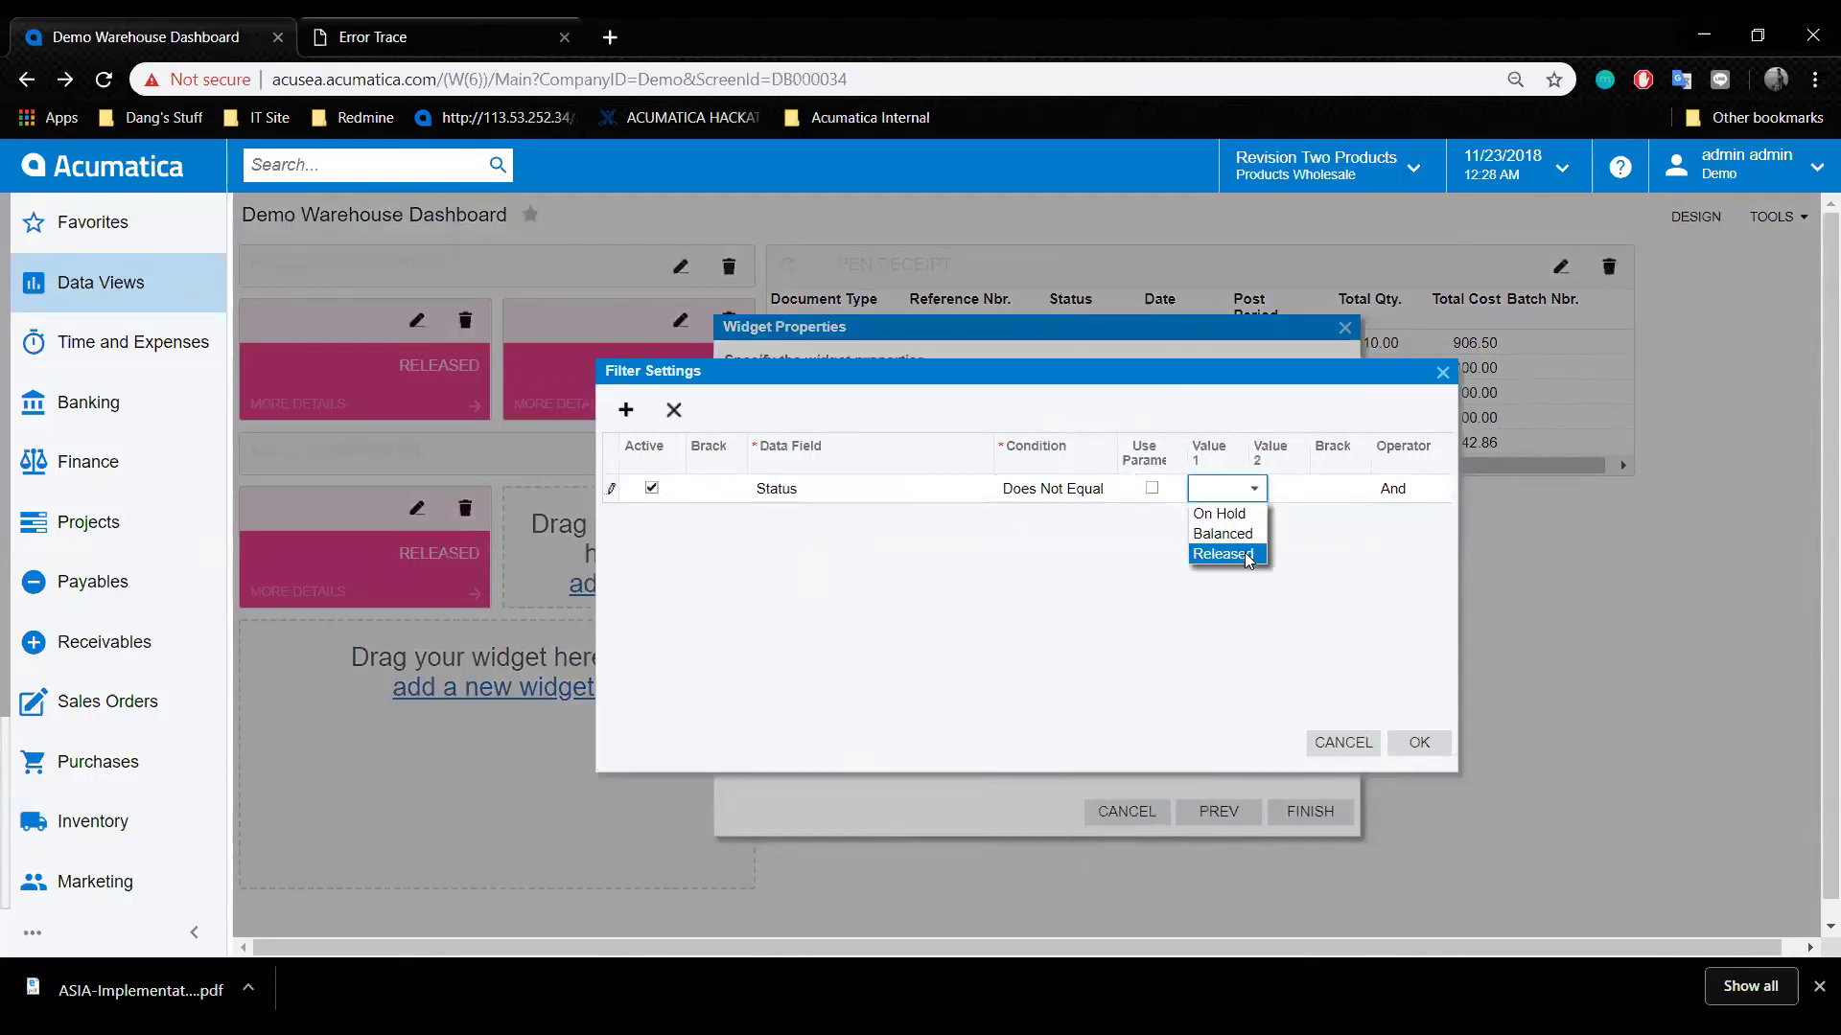
{"action": "left_click", "coordinate": [1244, 552]}
{"action": "left_click", "coordinate": [626, 410]}
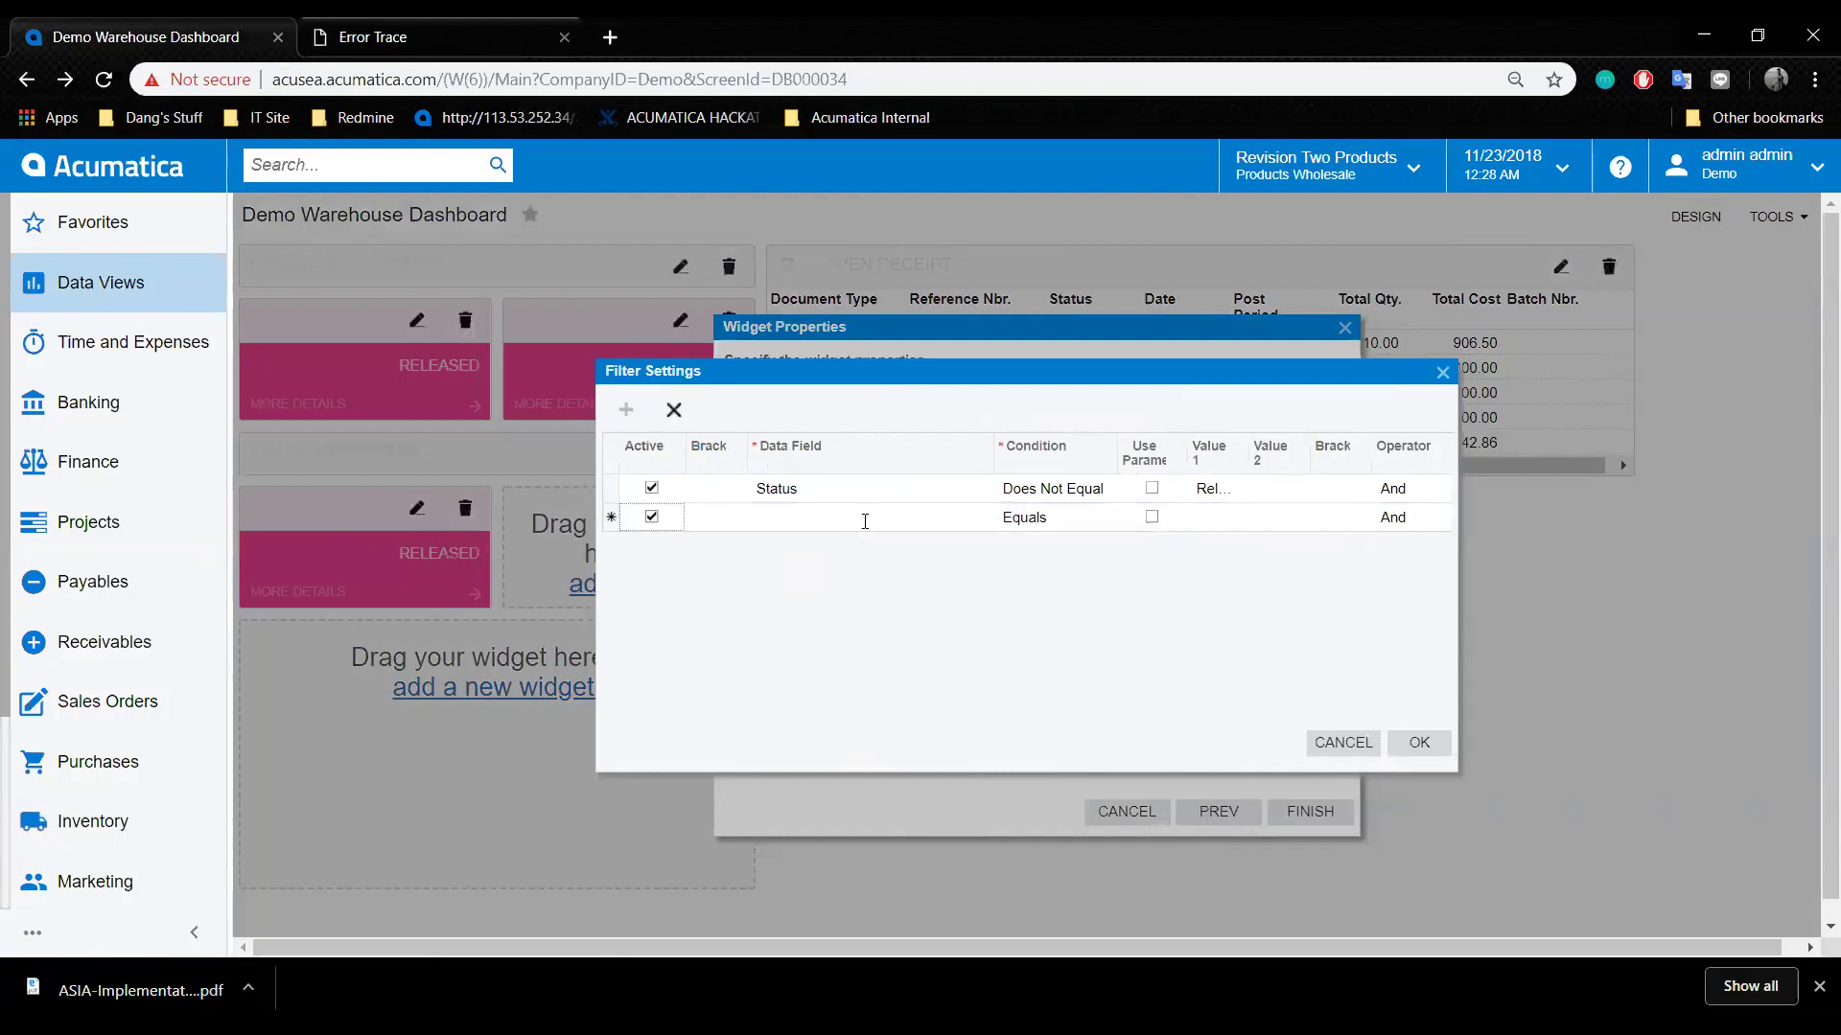
{"action": "left_click", "coordinate": [865, 522]}
{"action": "left_click", "coordinate": [1000, 517]}
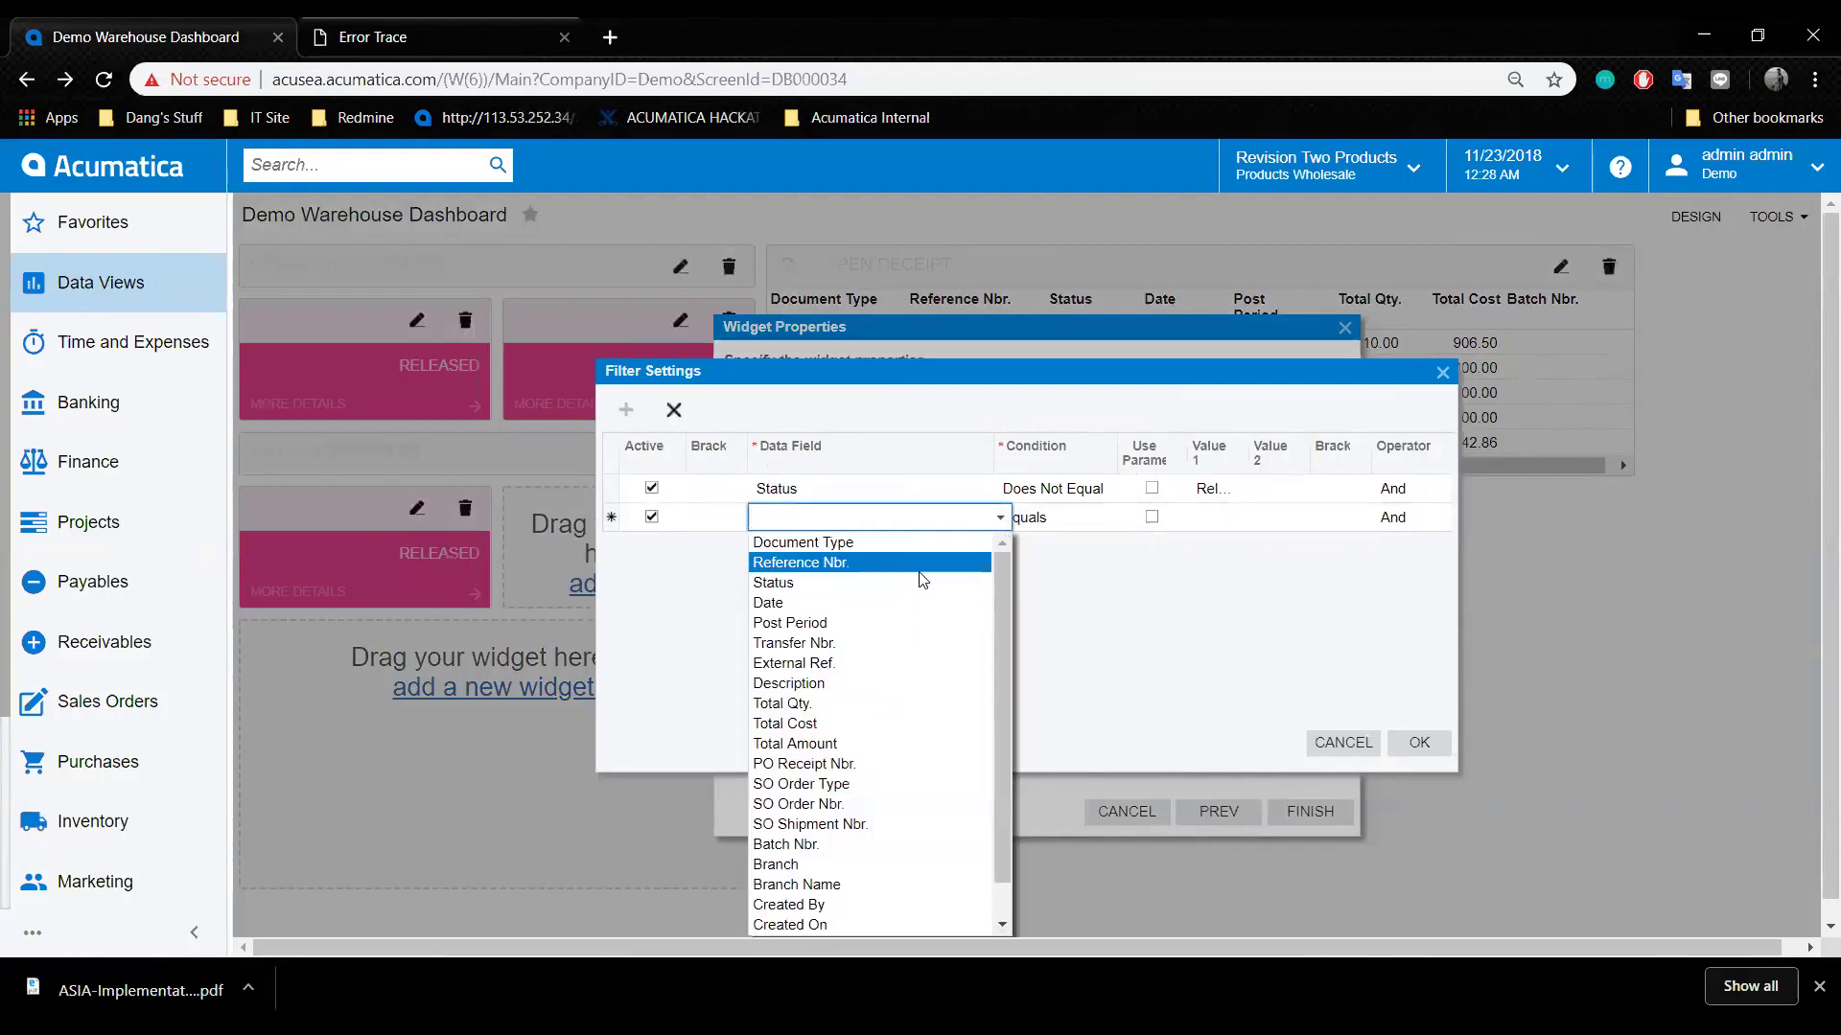
{"action": "left_click", "coordinate": [918, 602]}
{"action": "left_click", "coordinate": [1095, 522]}
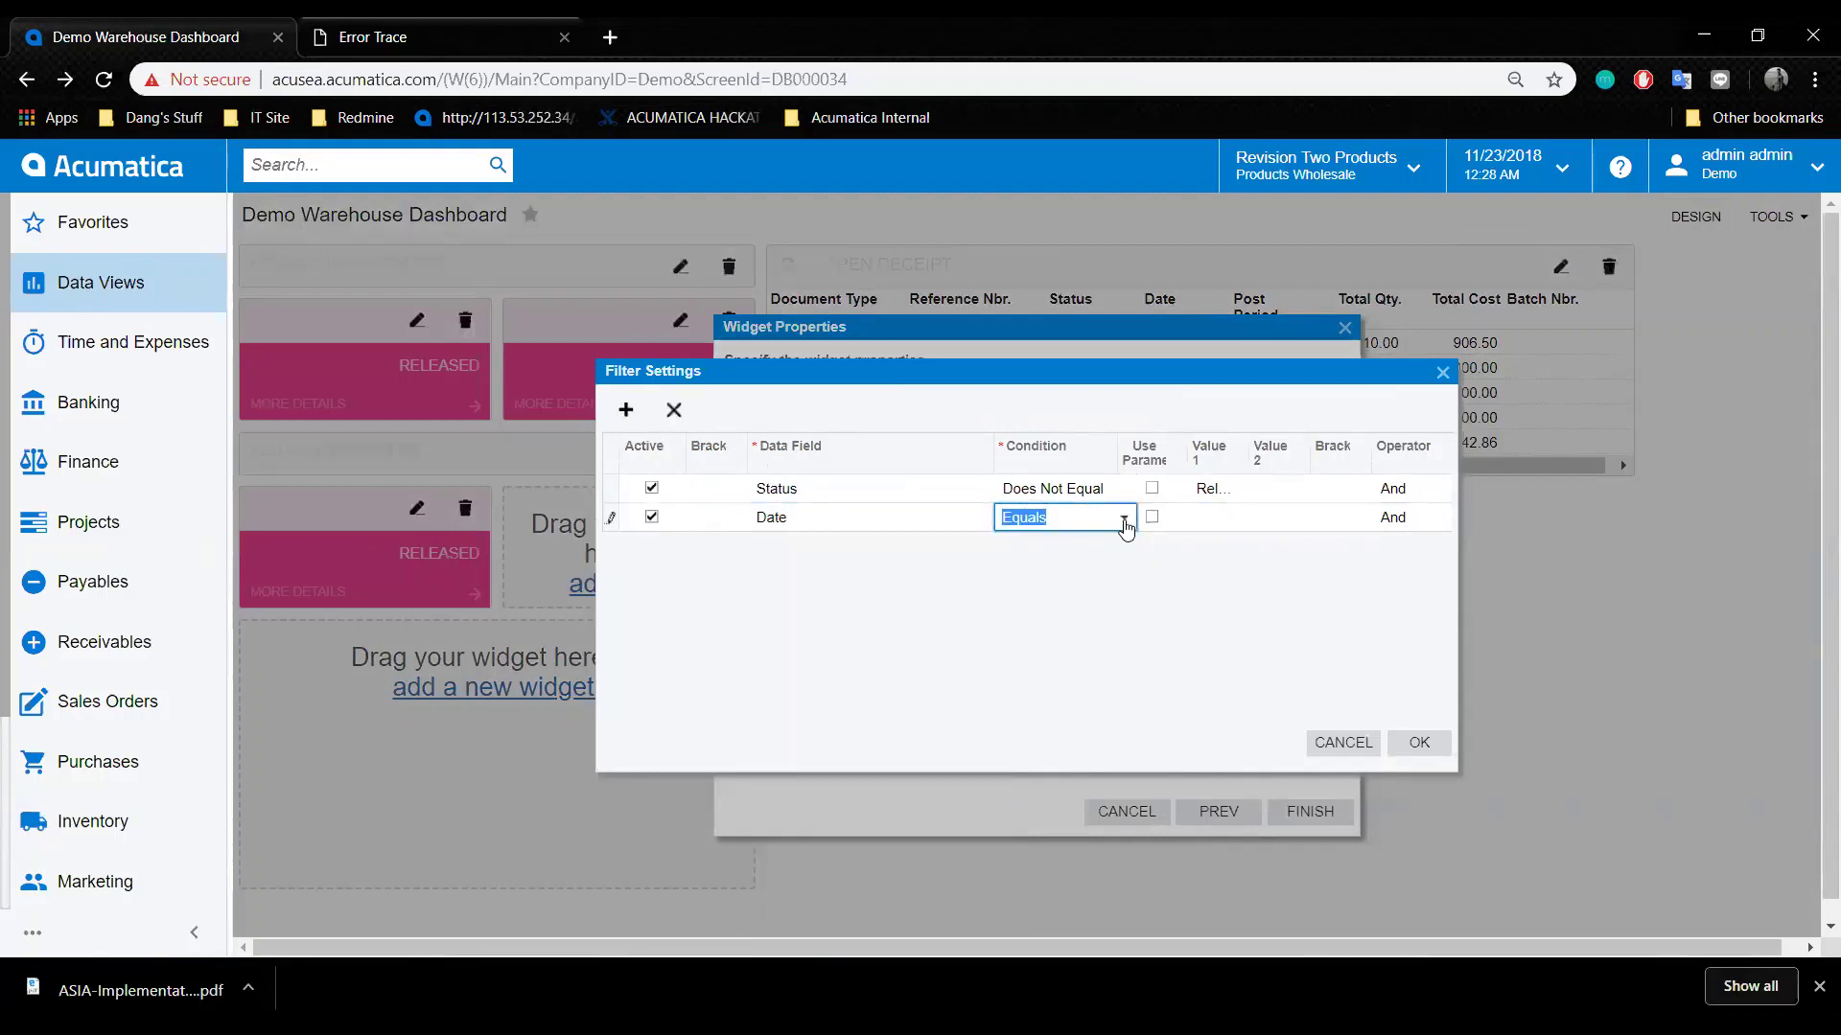
{"action": "left_click", "coordinate": [1124, 517]}
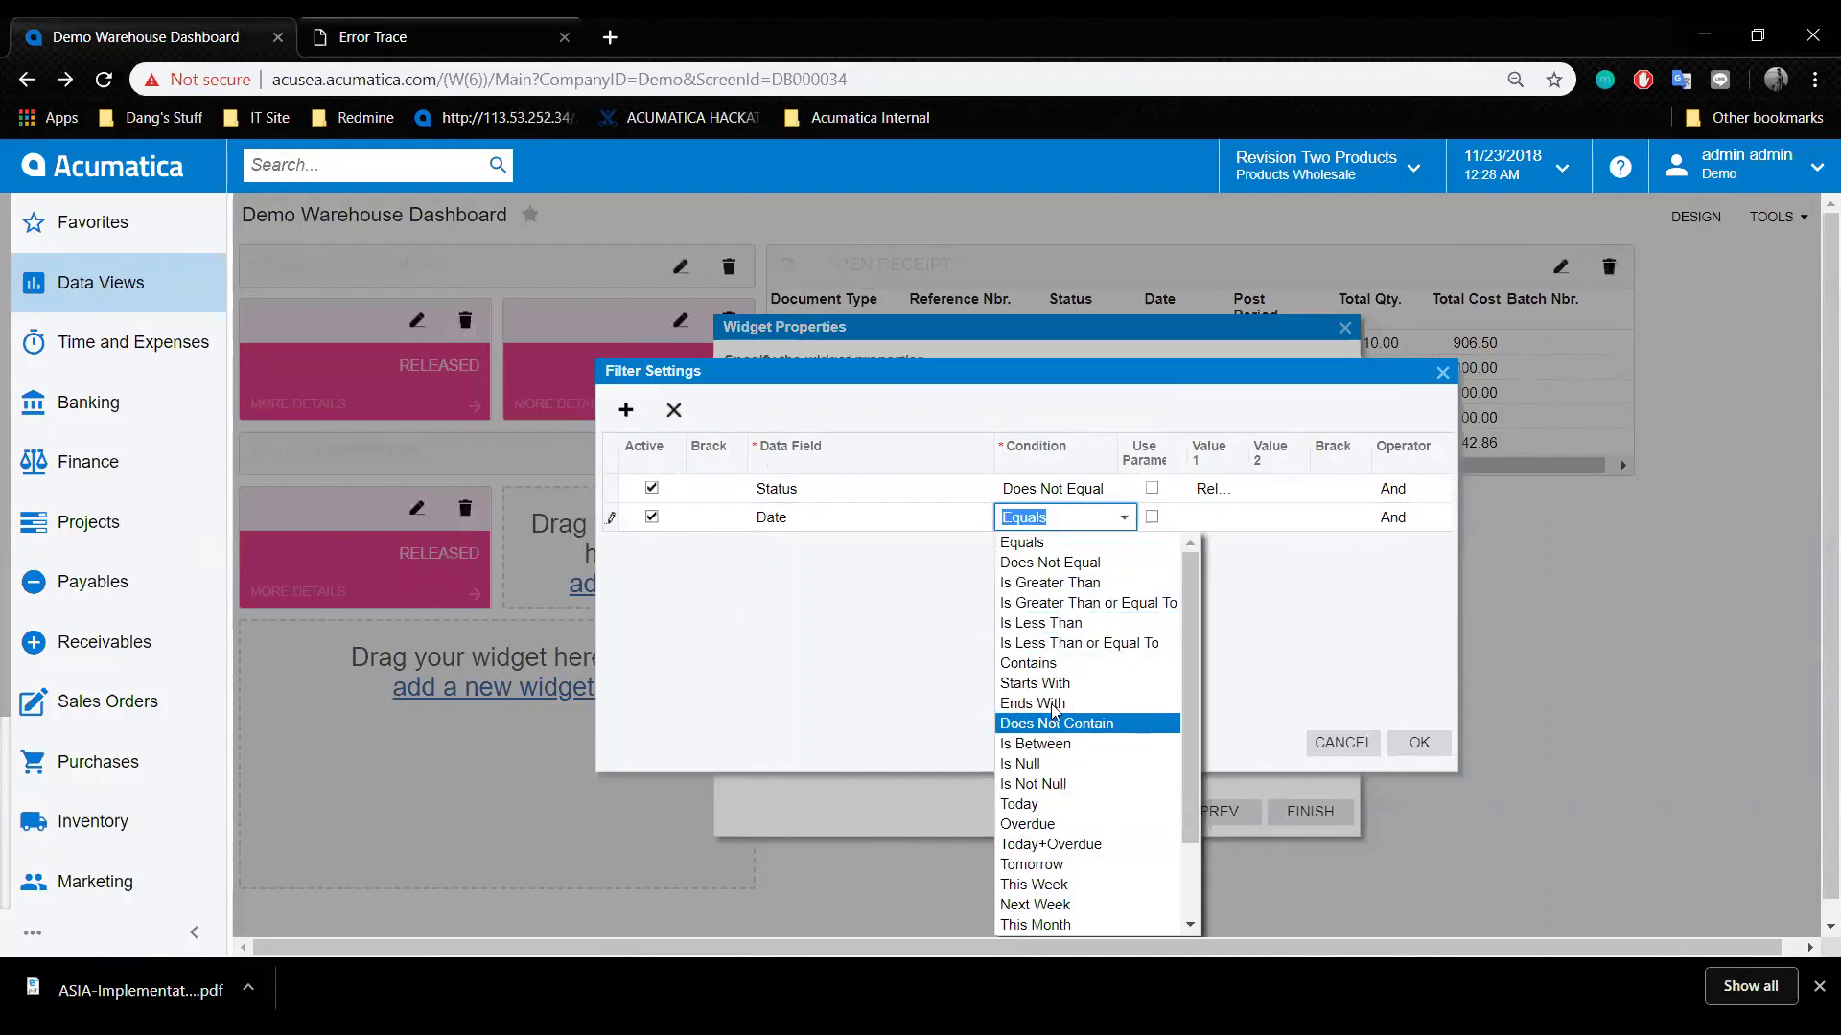
{"action": "key", "text": "Return"}
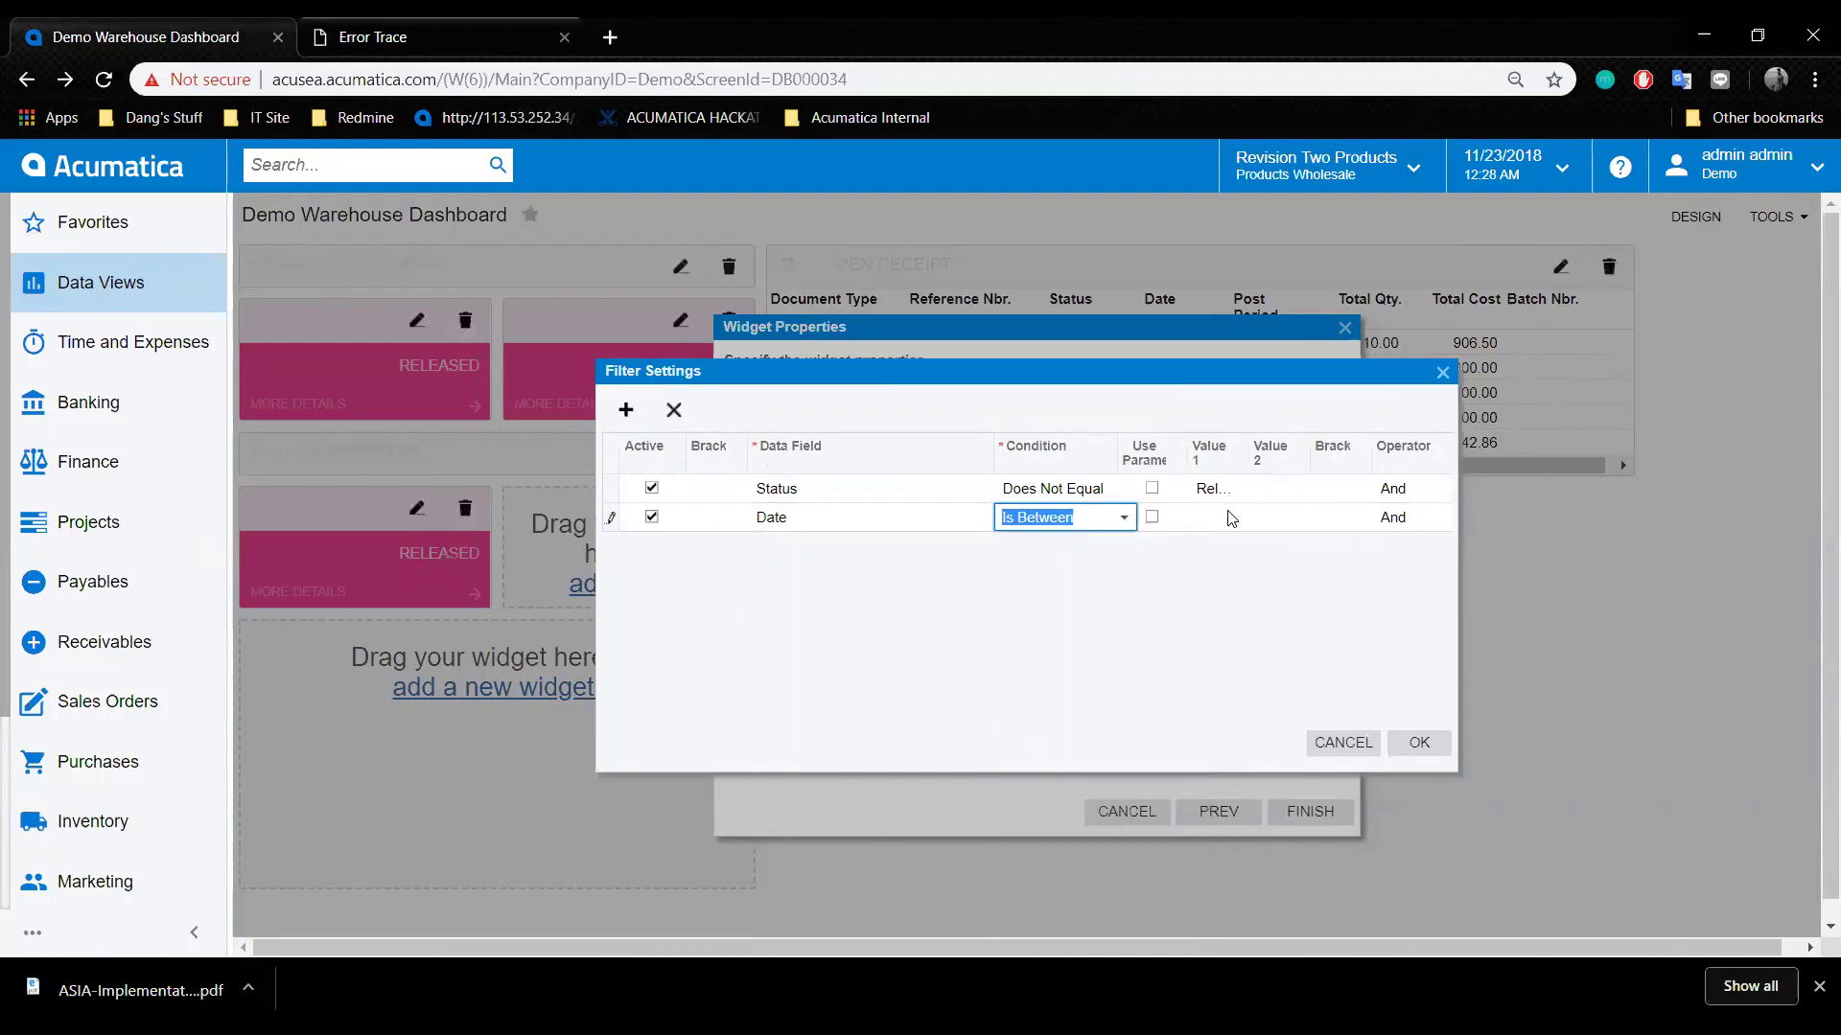
{"action": "left_click", "coordinate": [1227, 517]}
{"action": "left_click", "coordinate": [1252, 518]}
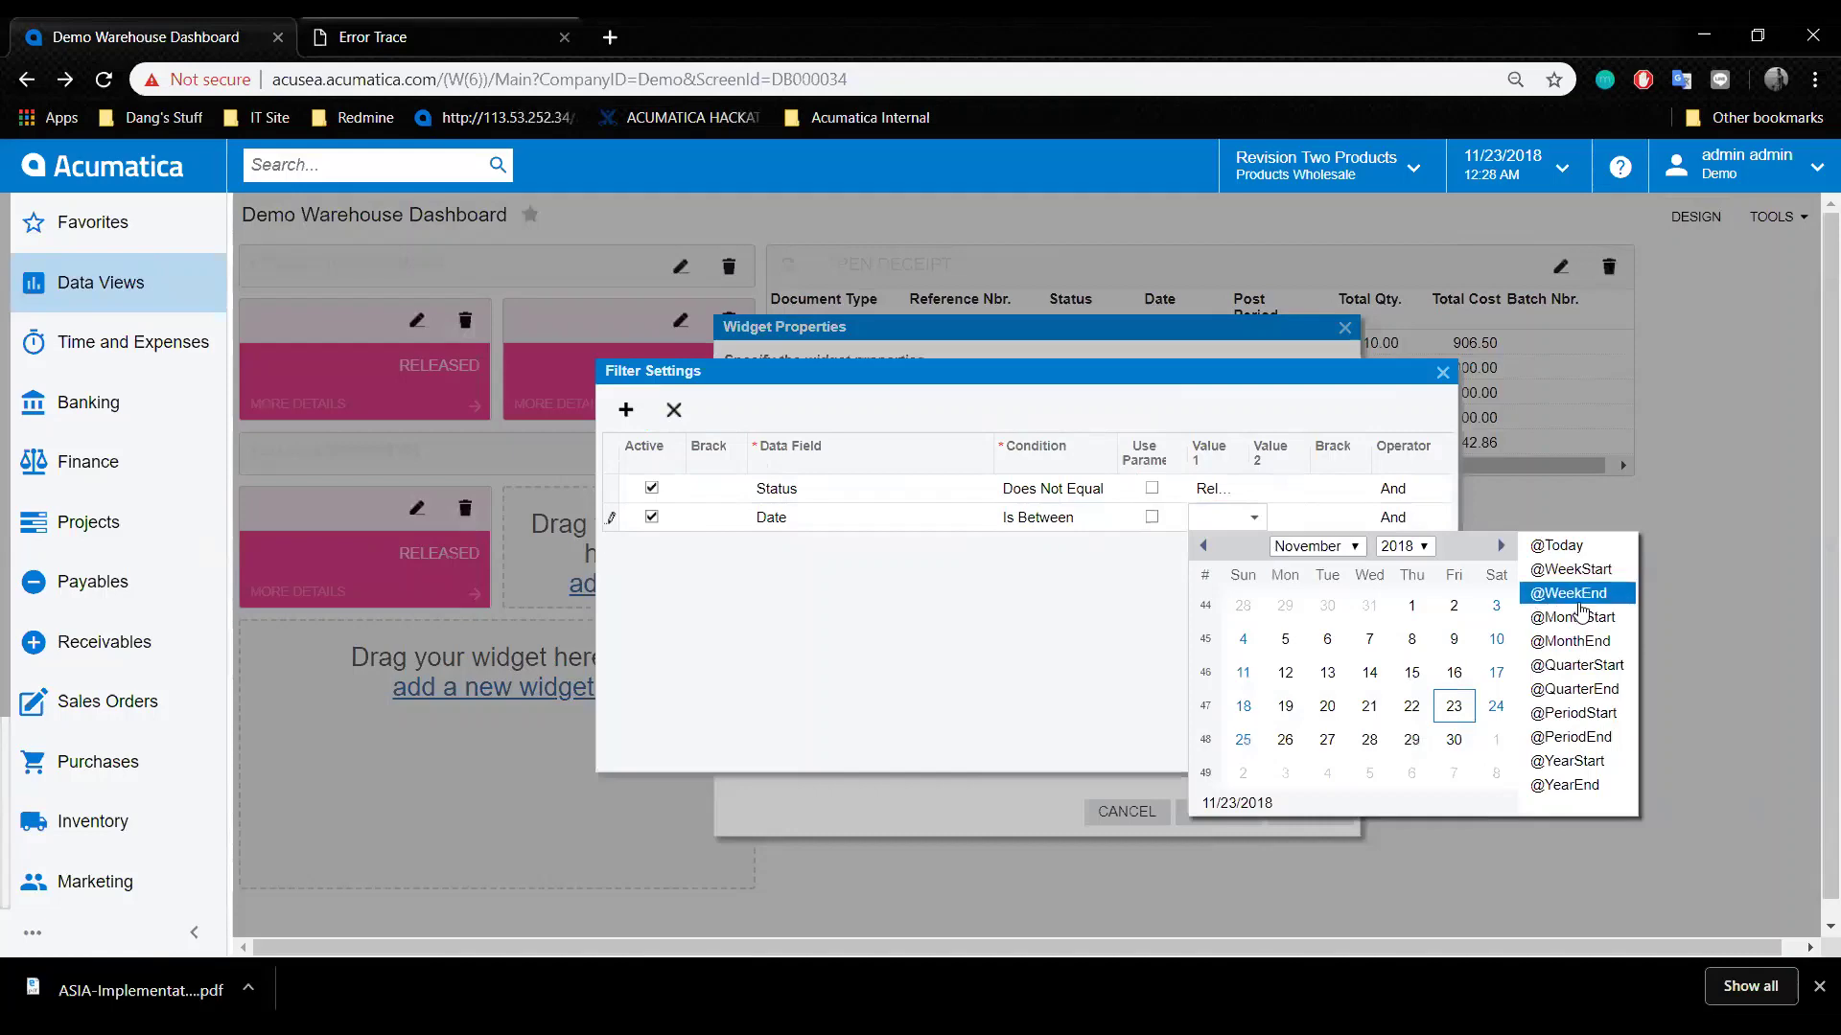
{"action": "left_click", "coordinate": [1577, 616]}
{"action": "left_click", "coordinate": [1304, 516]}
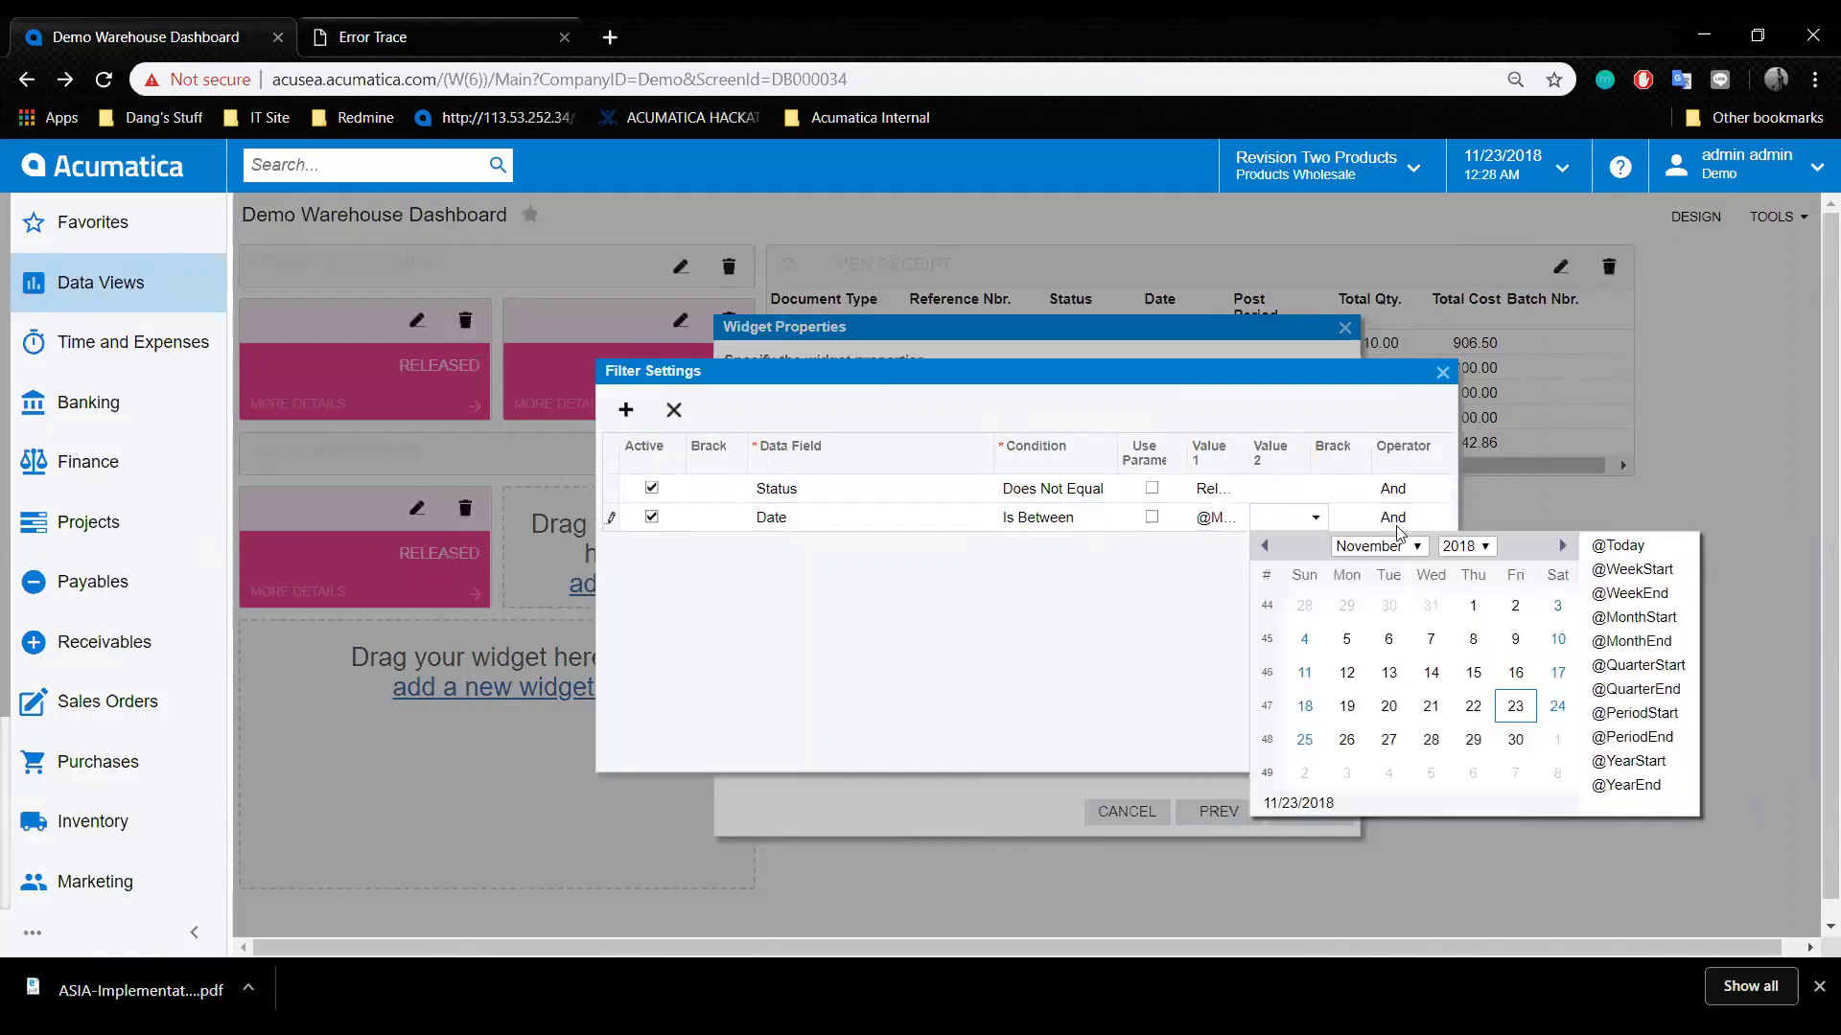
{"action": "left_click", "coordinate": [1629, 640]}
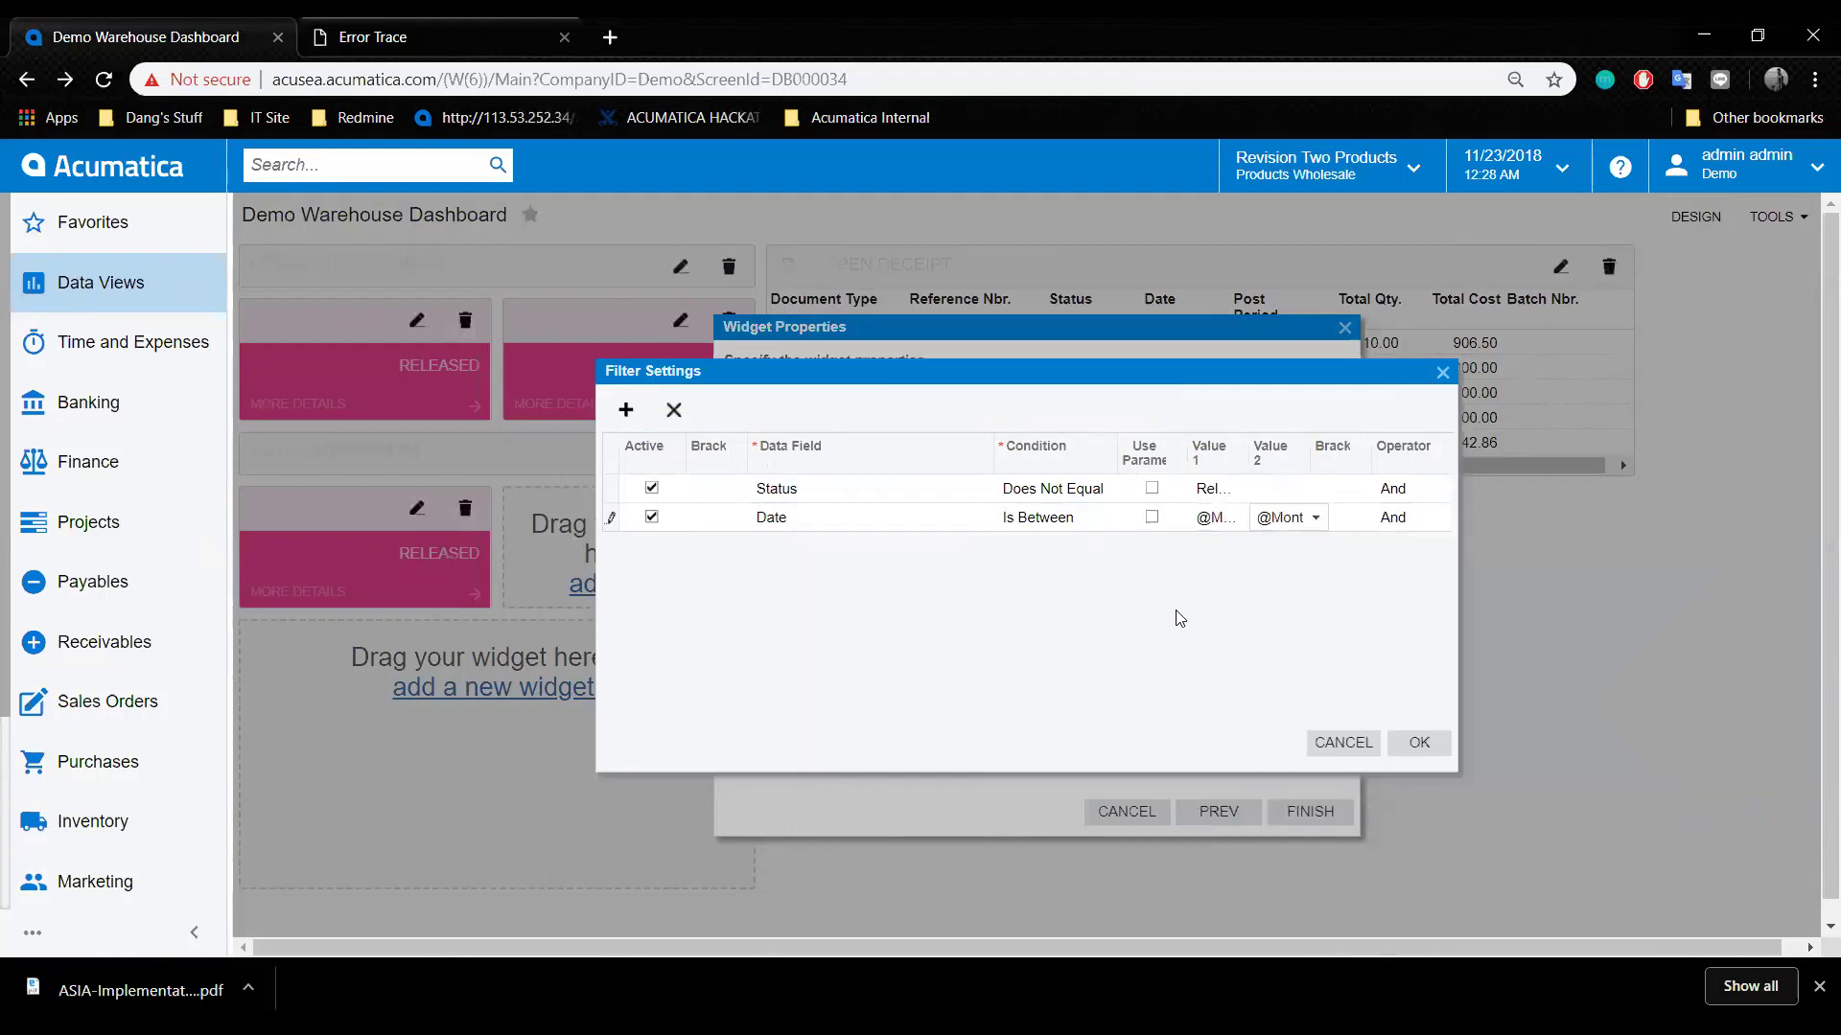
{"action": "left_click", "coordinate": [1419, 743]}
Set the new issue scorecard's normal level to 80, its alarm level to 90 and its caption to Open.
{"action": "left_click", "coordinate": [970, 575]}
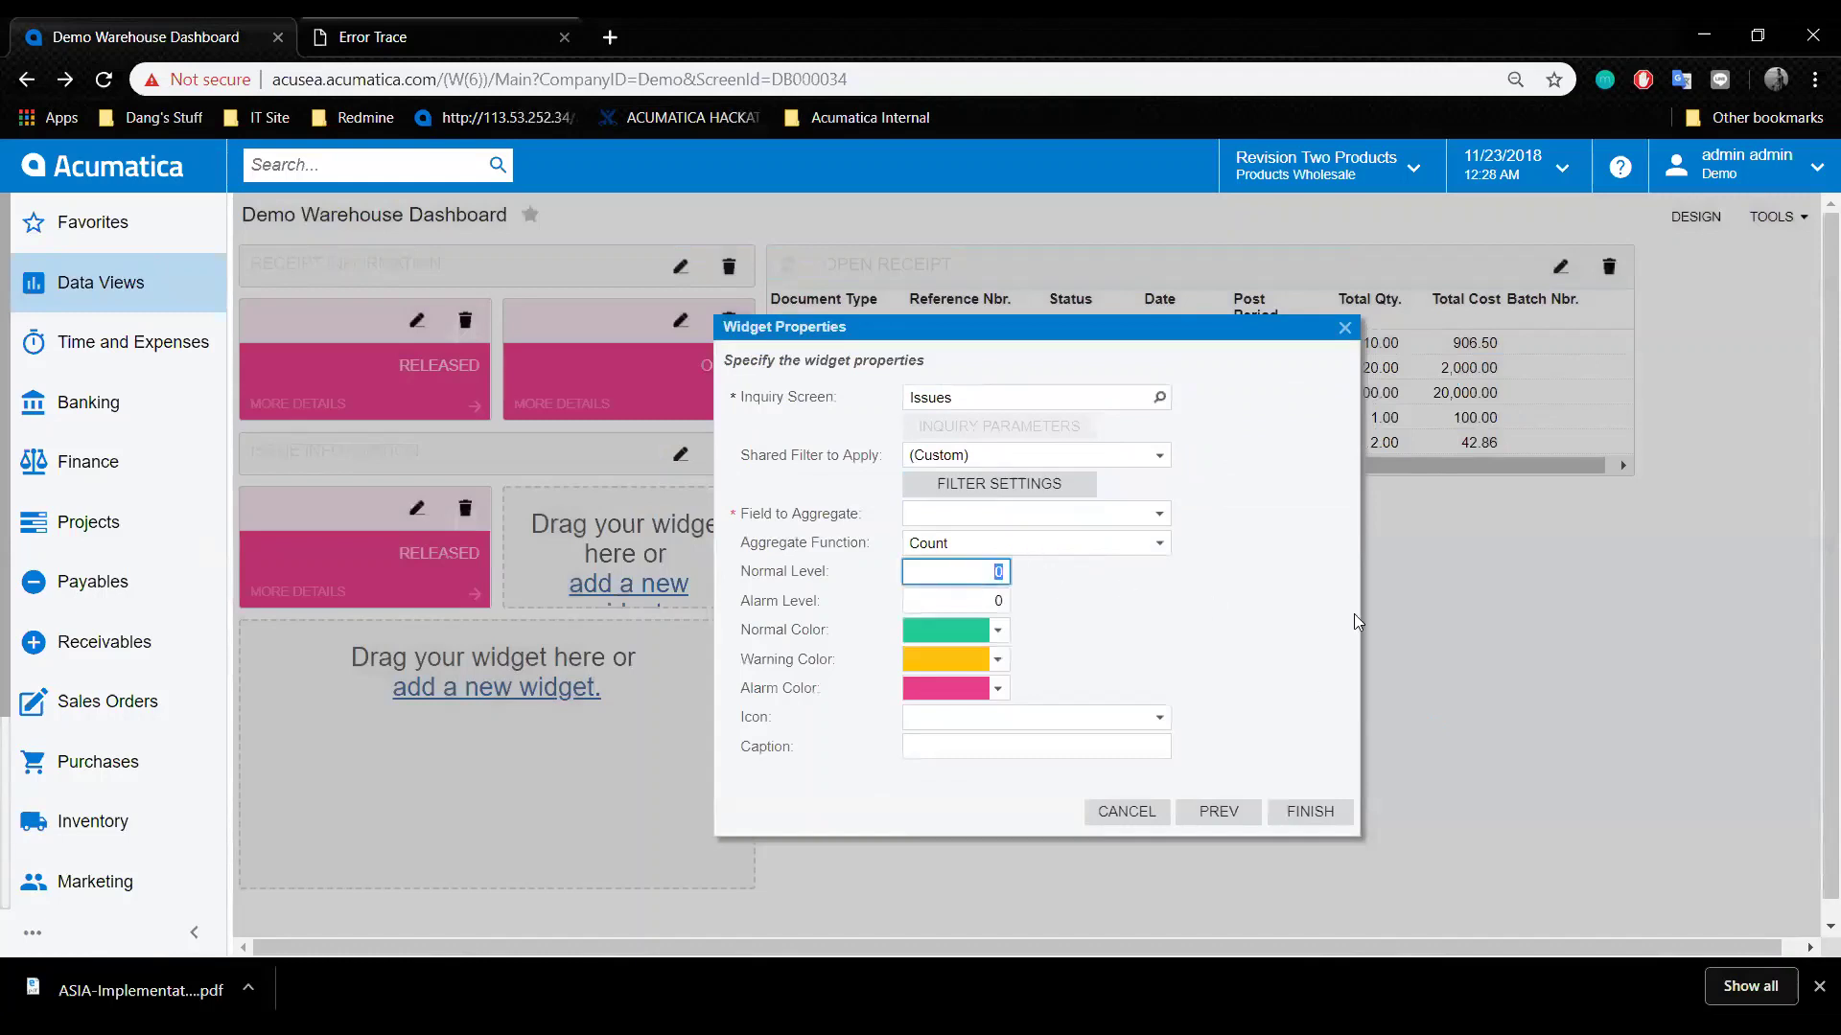
{"action": "type", "text": "80"}
{"action": "key", "text": "Tab"}
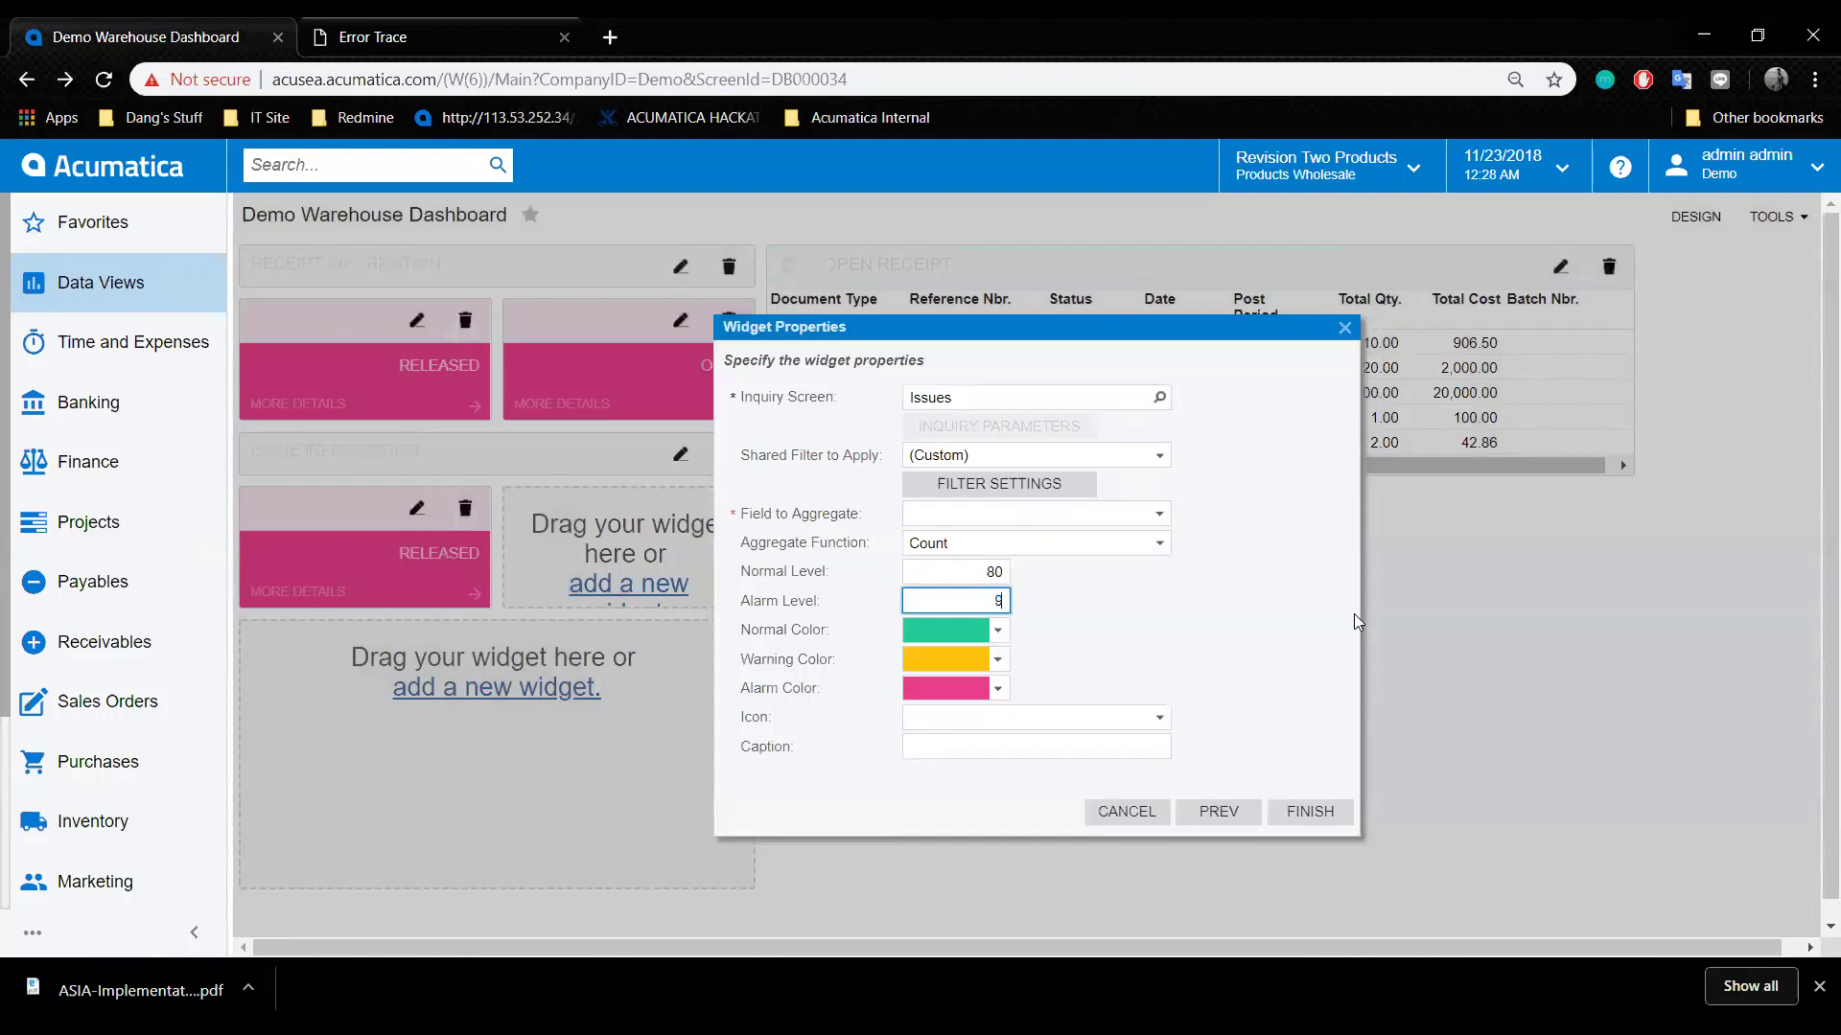
{"action": "left_click", "coordinate": [1210, 646]}
{"action": "left_click", "coordinate": [1062, 752]}
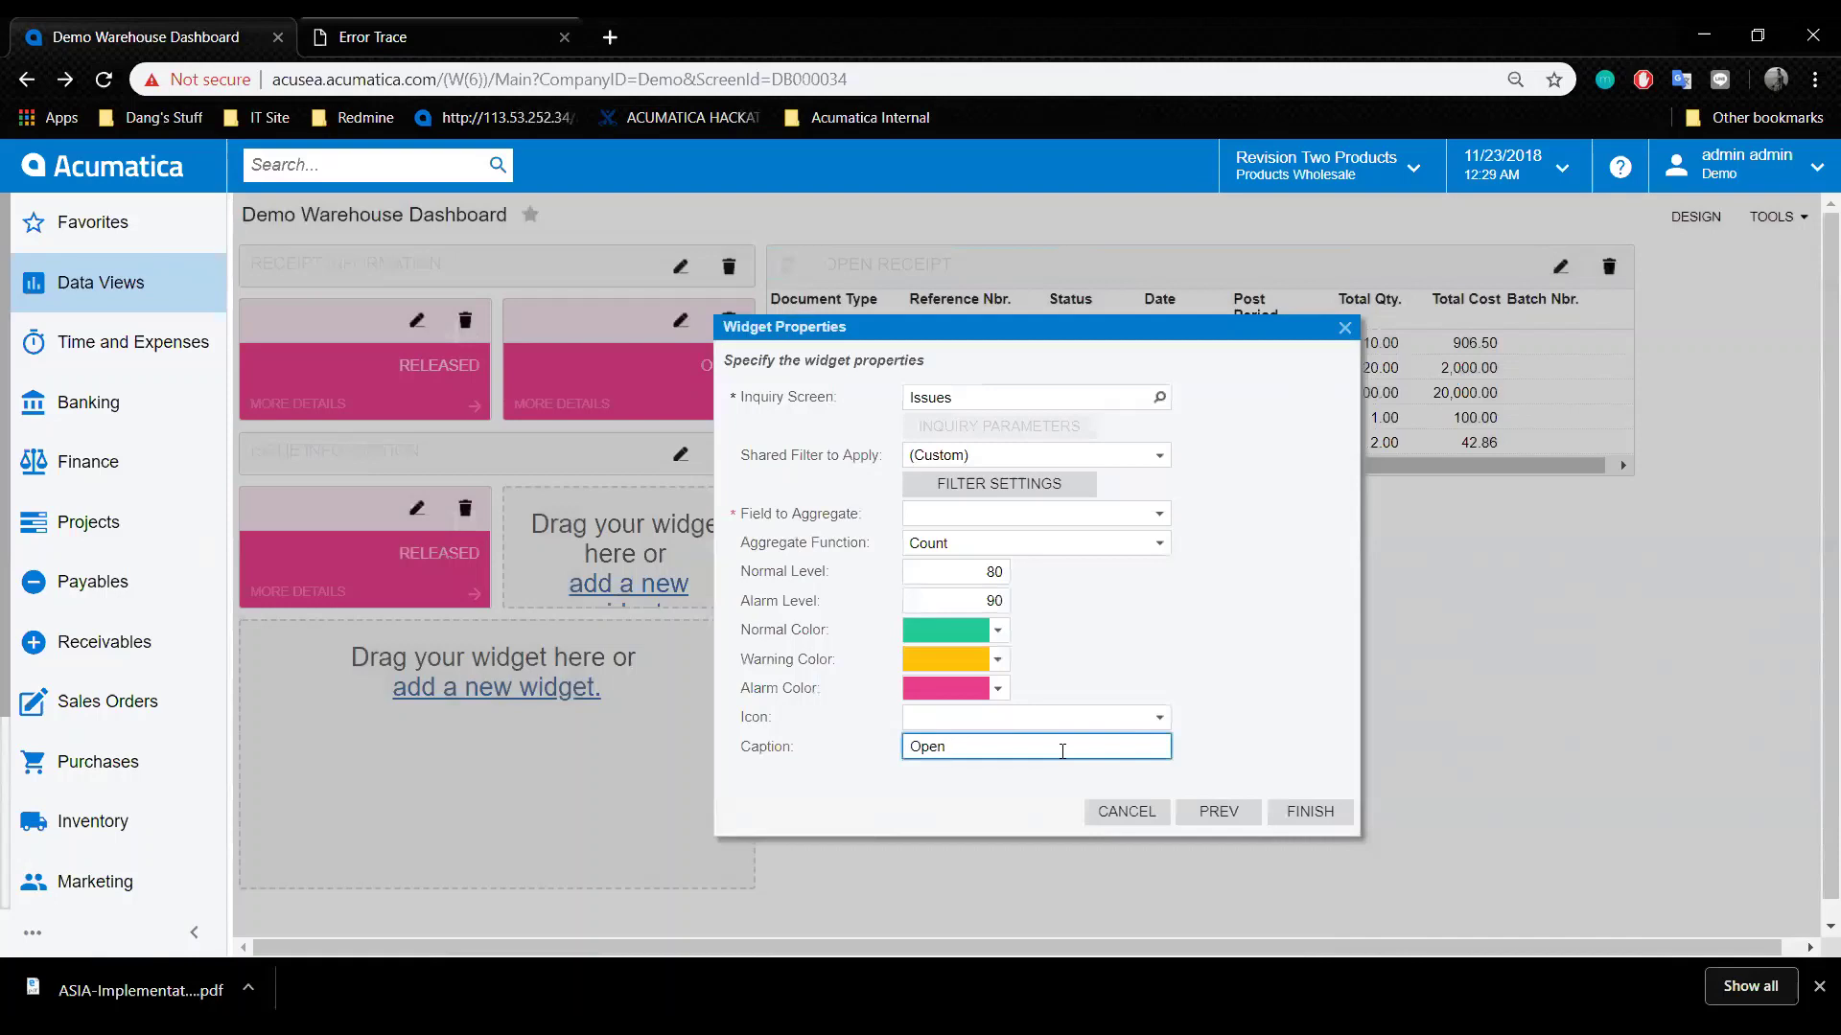
Set Reference Nbr. as the issue scorecard's field to aggregate and finish the widget.
{"action": "left_click", "coordinate": [1303, 798]}
{"action": "left_click", "coordinate": [1112, 218]}
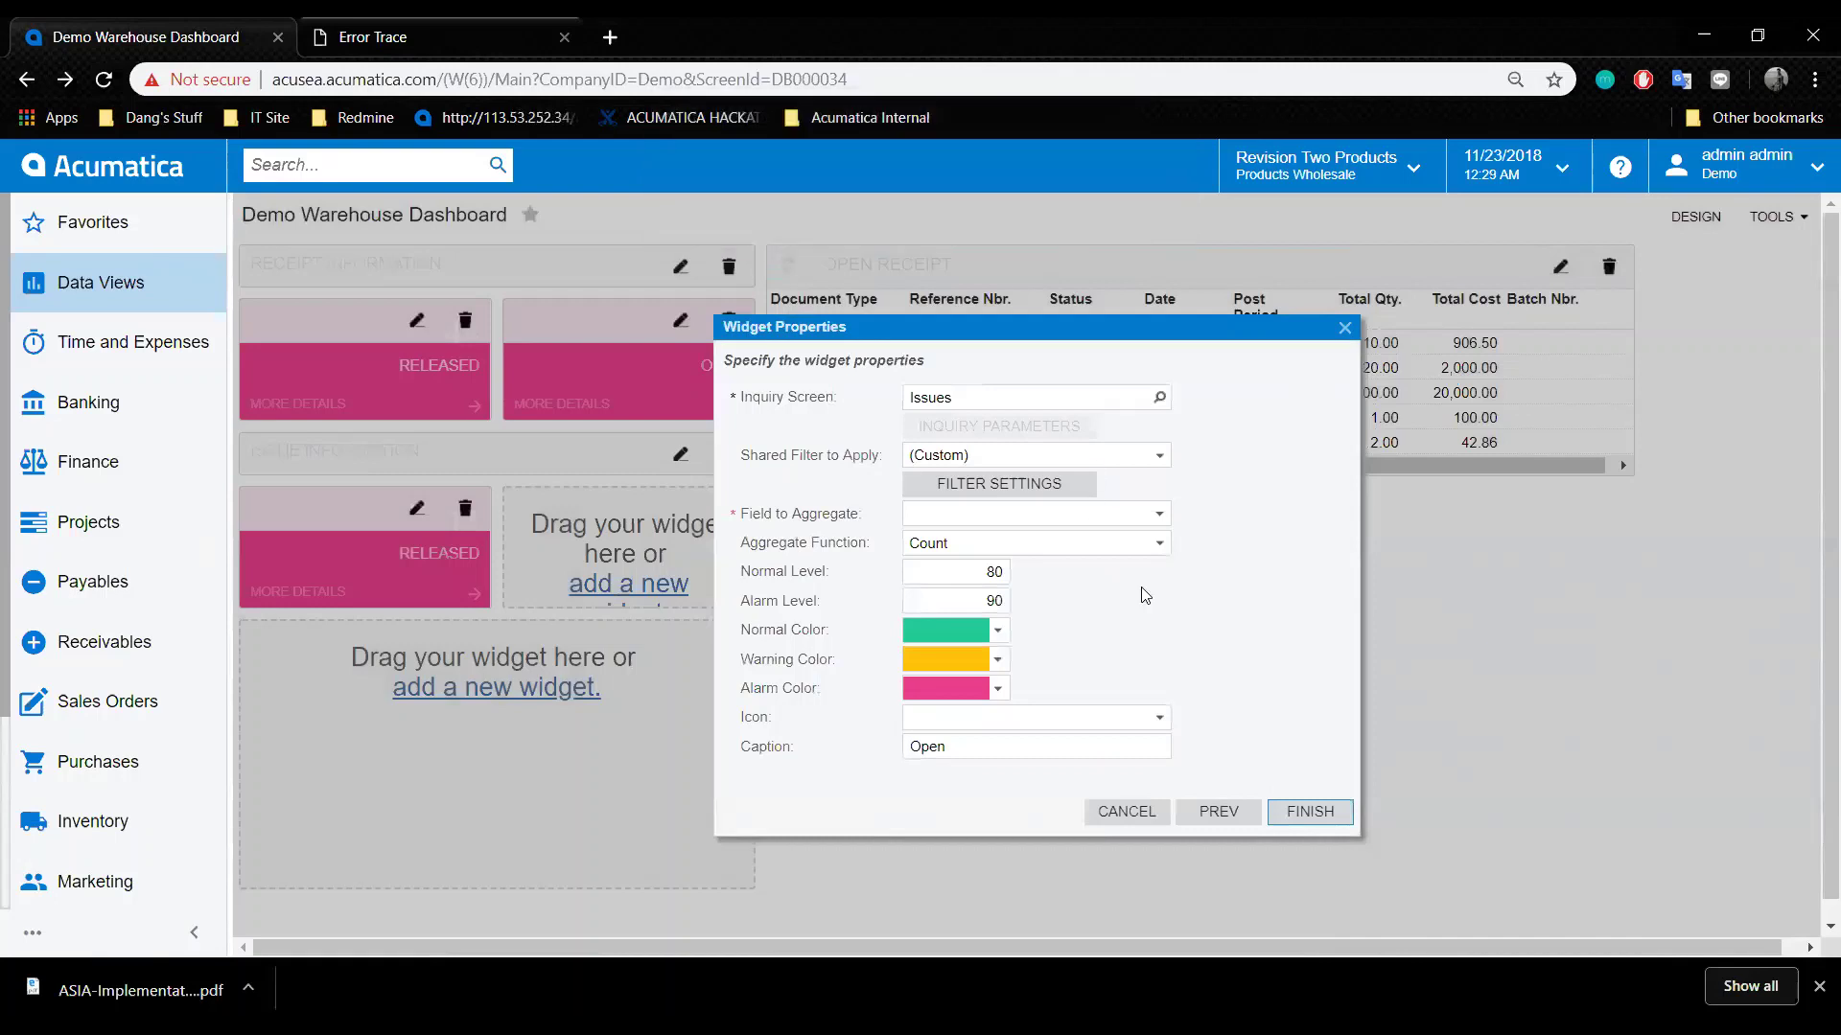
{"action": "left_click", "coordinate": [1160, 518]}
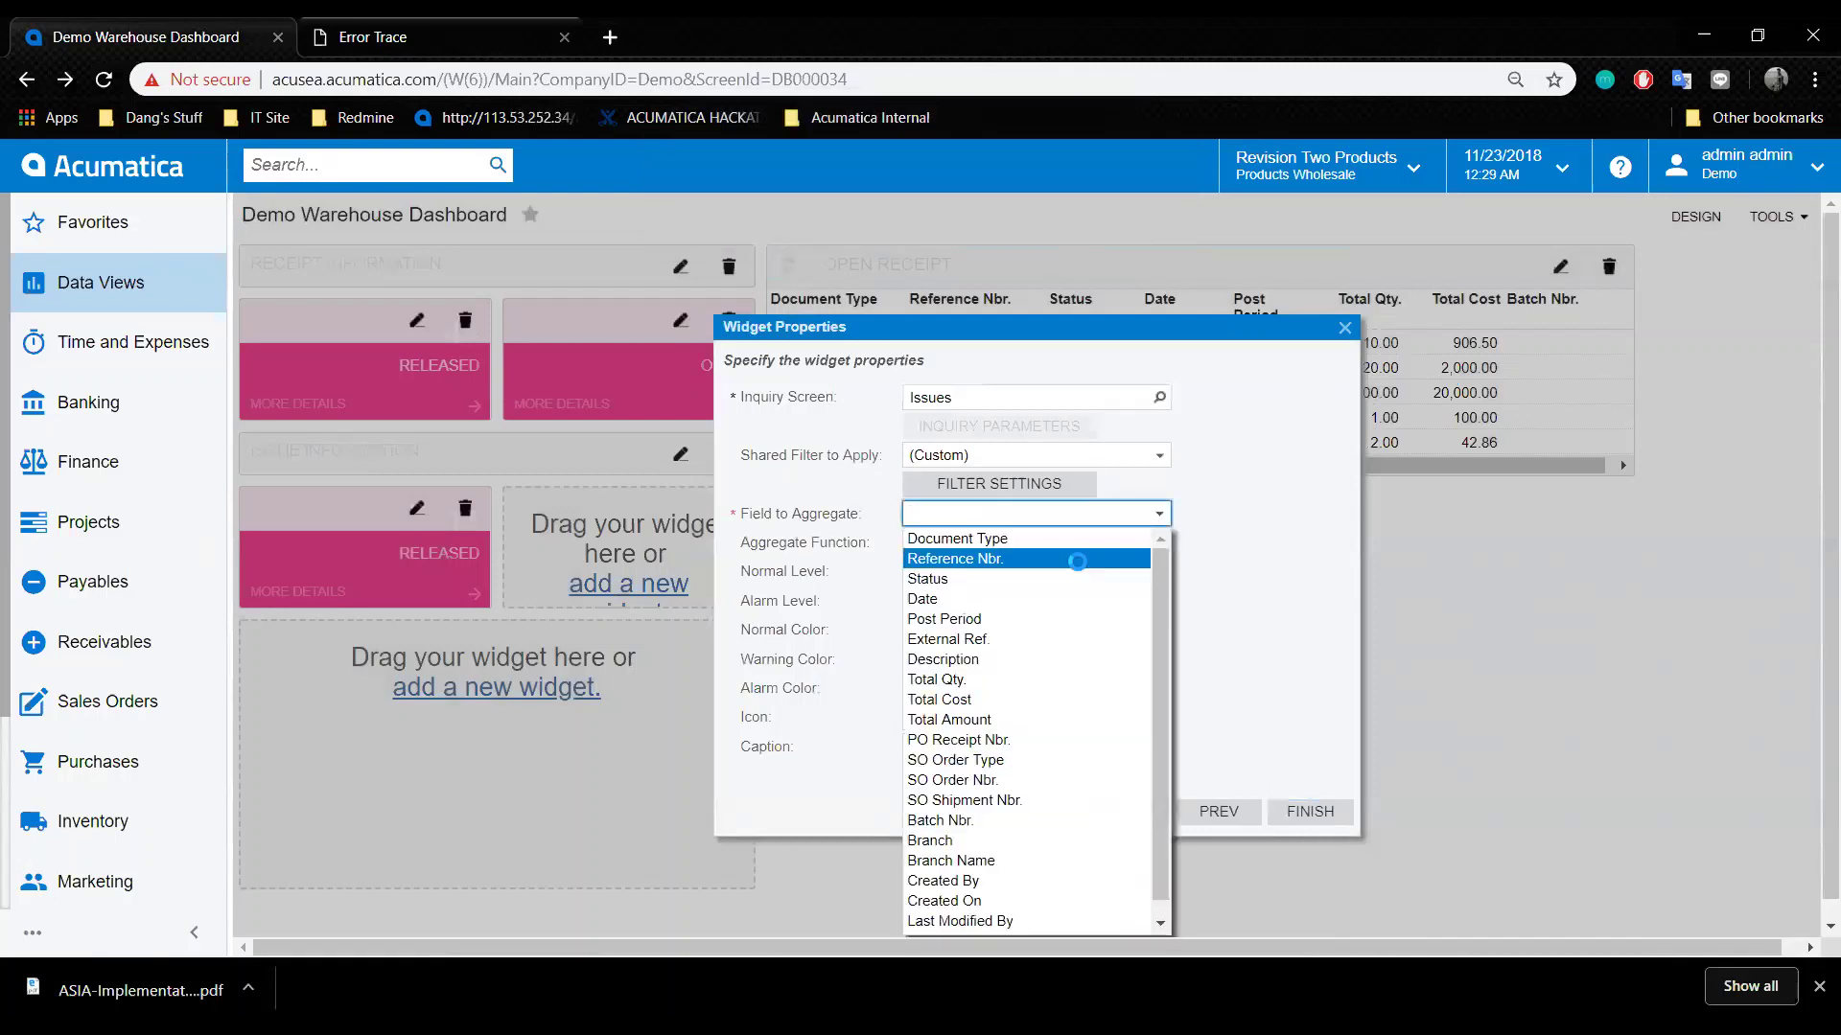
{"action": "left_click", "coordinate": [1078, 555]}
{"action": "left_click", "coordinate": [1294, 814]}
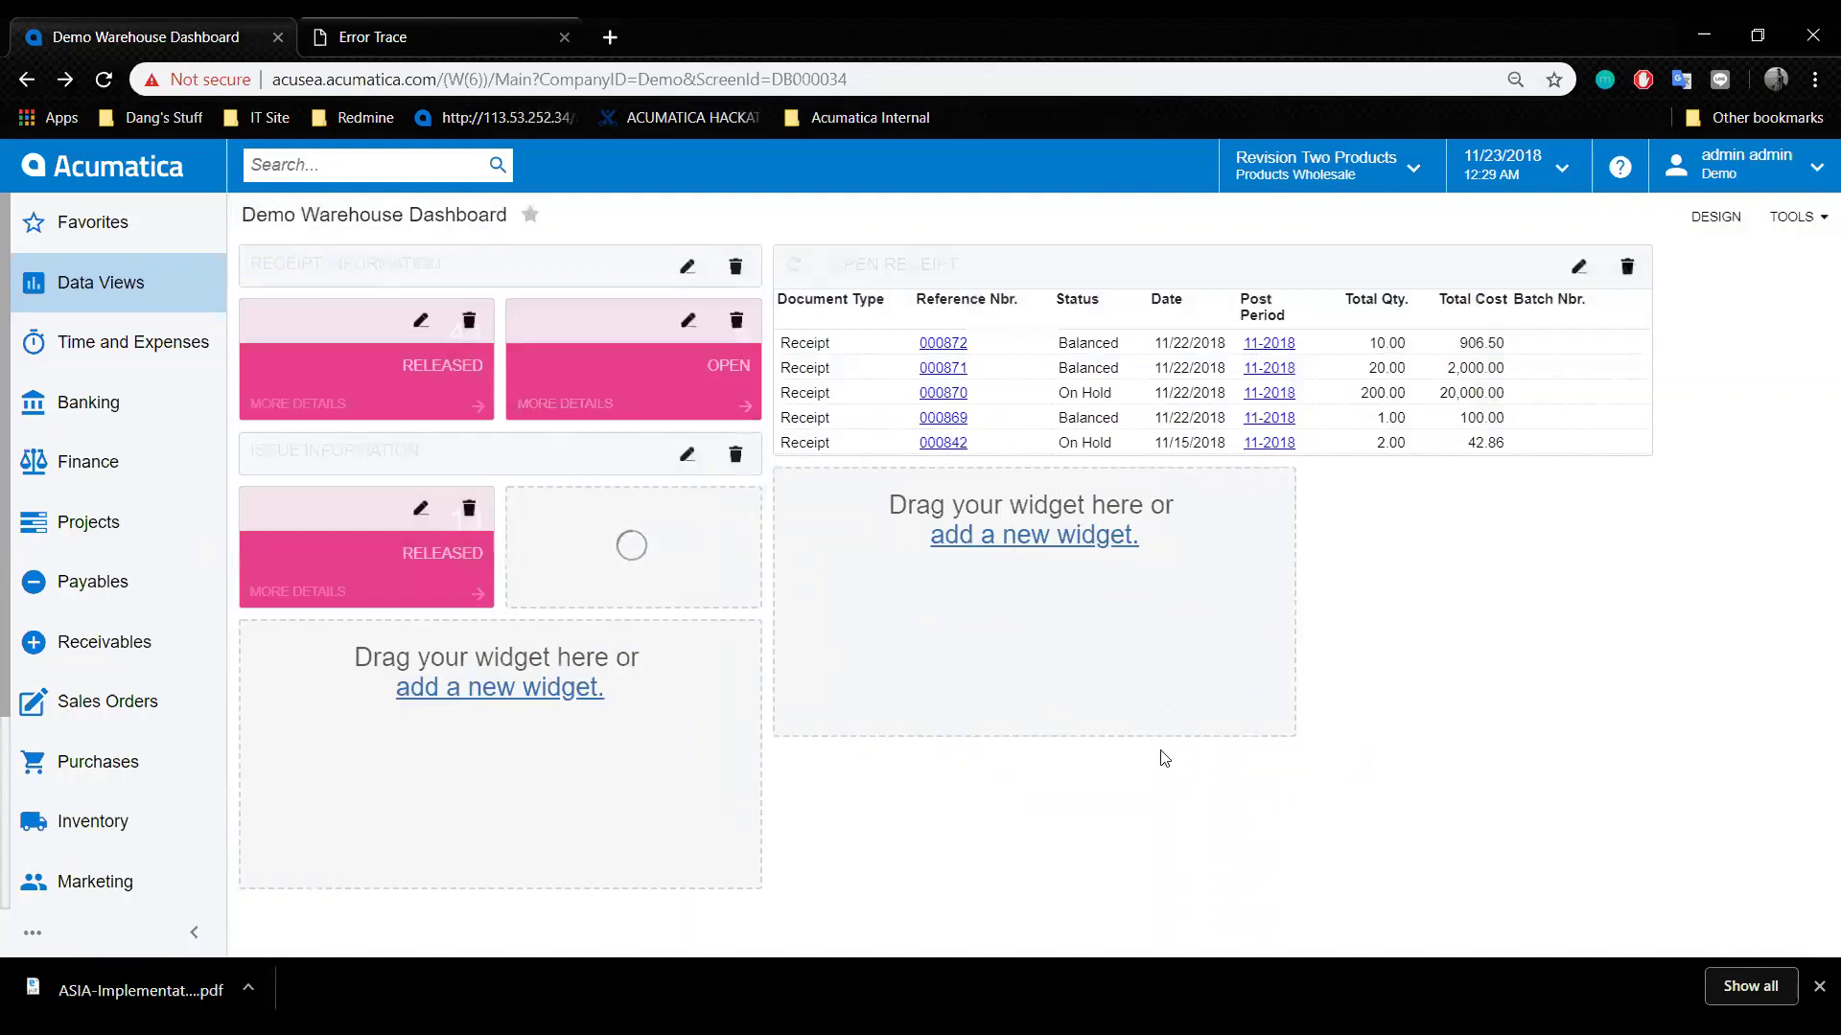
{"action": "left_click", "coordinate": [1036, 546]}
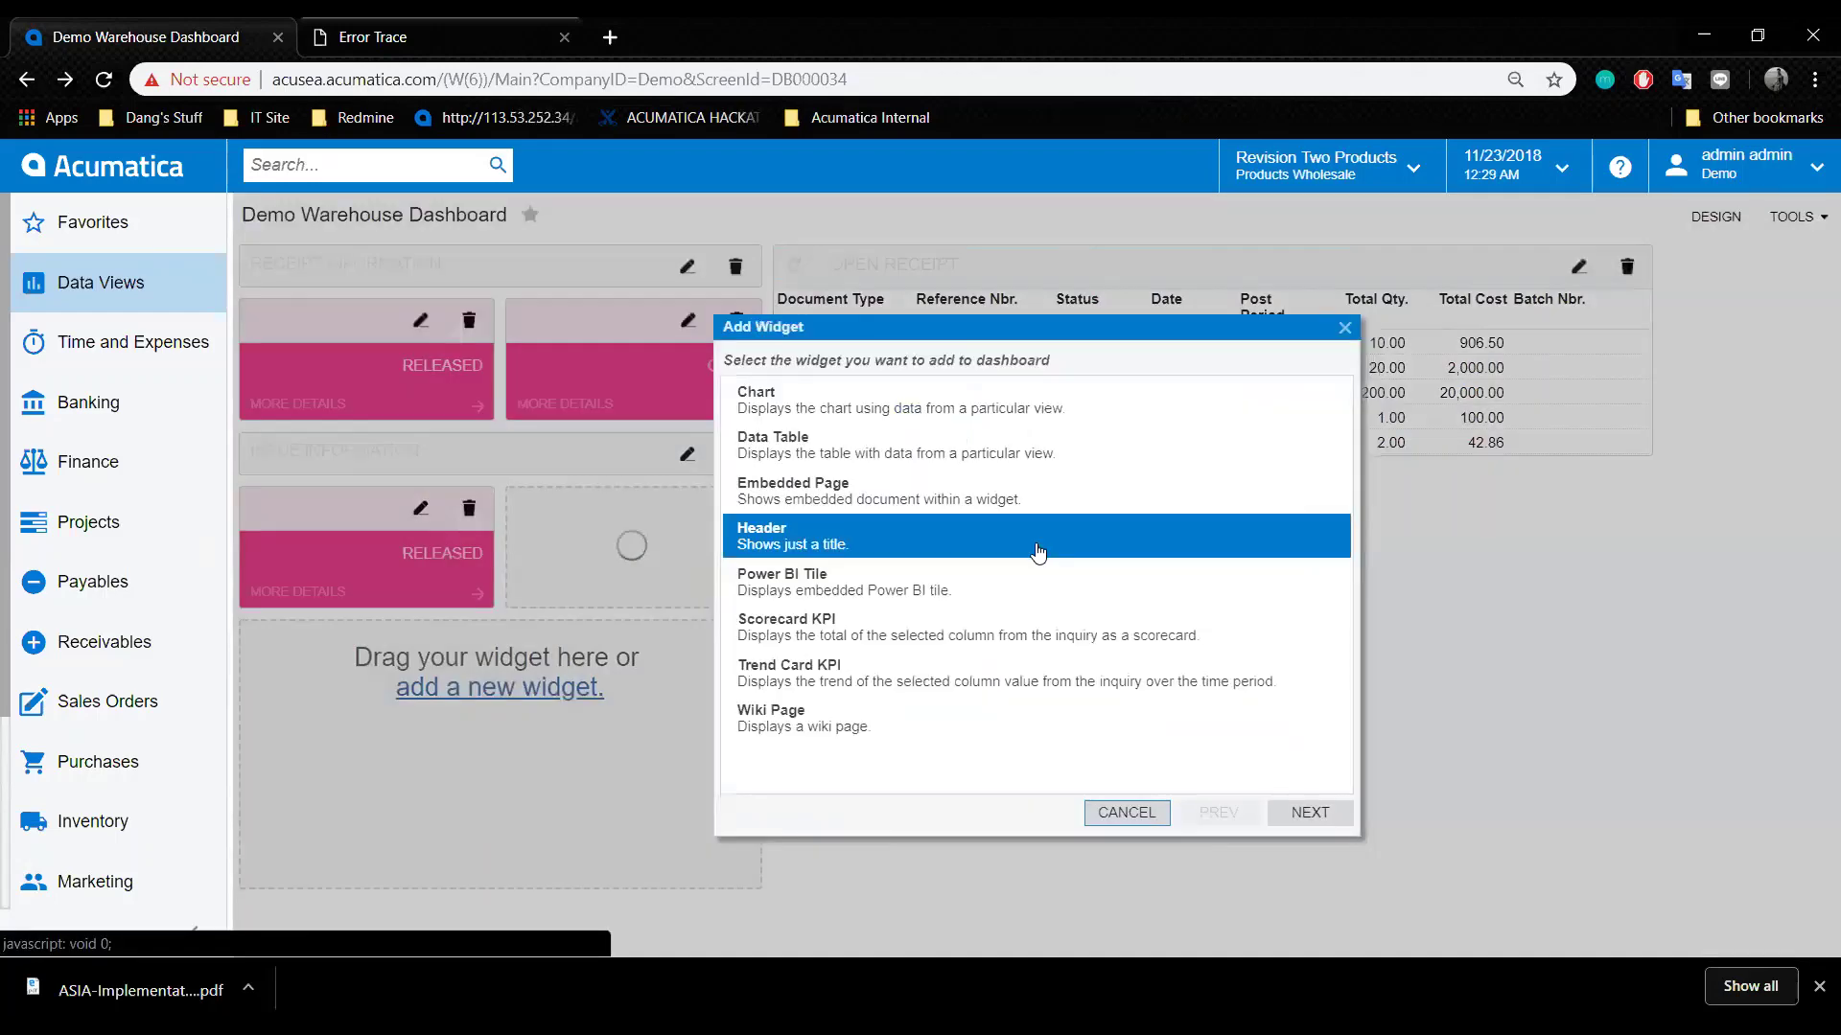
{"action": "left_click", "coordinate": [997, 448]}
{"action": "left_click", "coordinate": [1313, 810]}
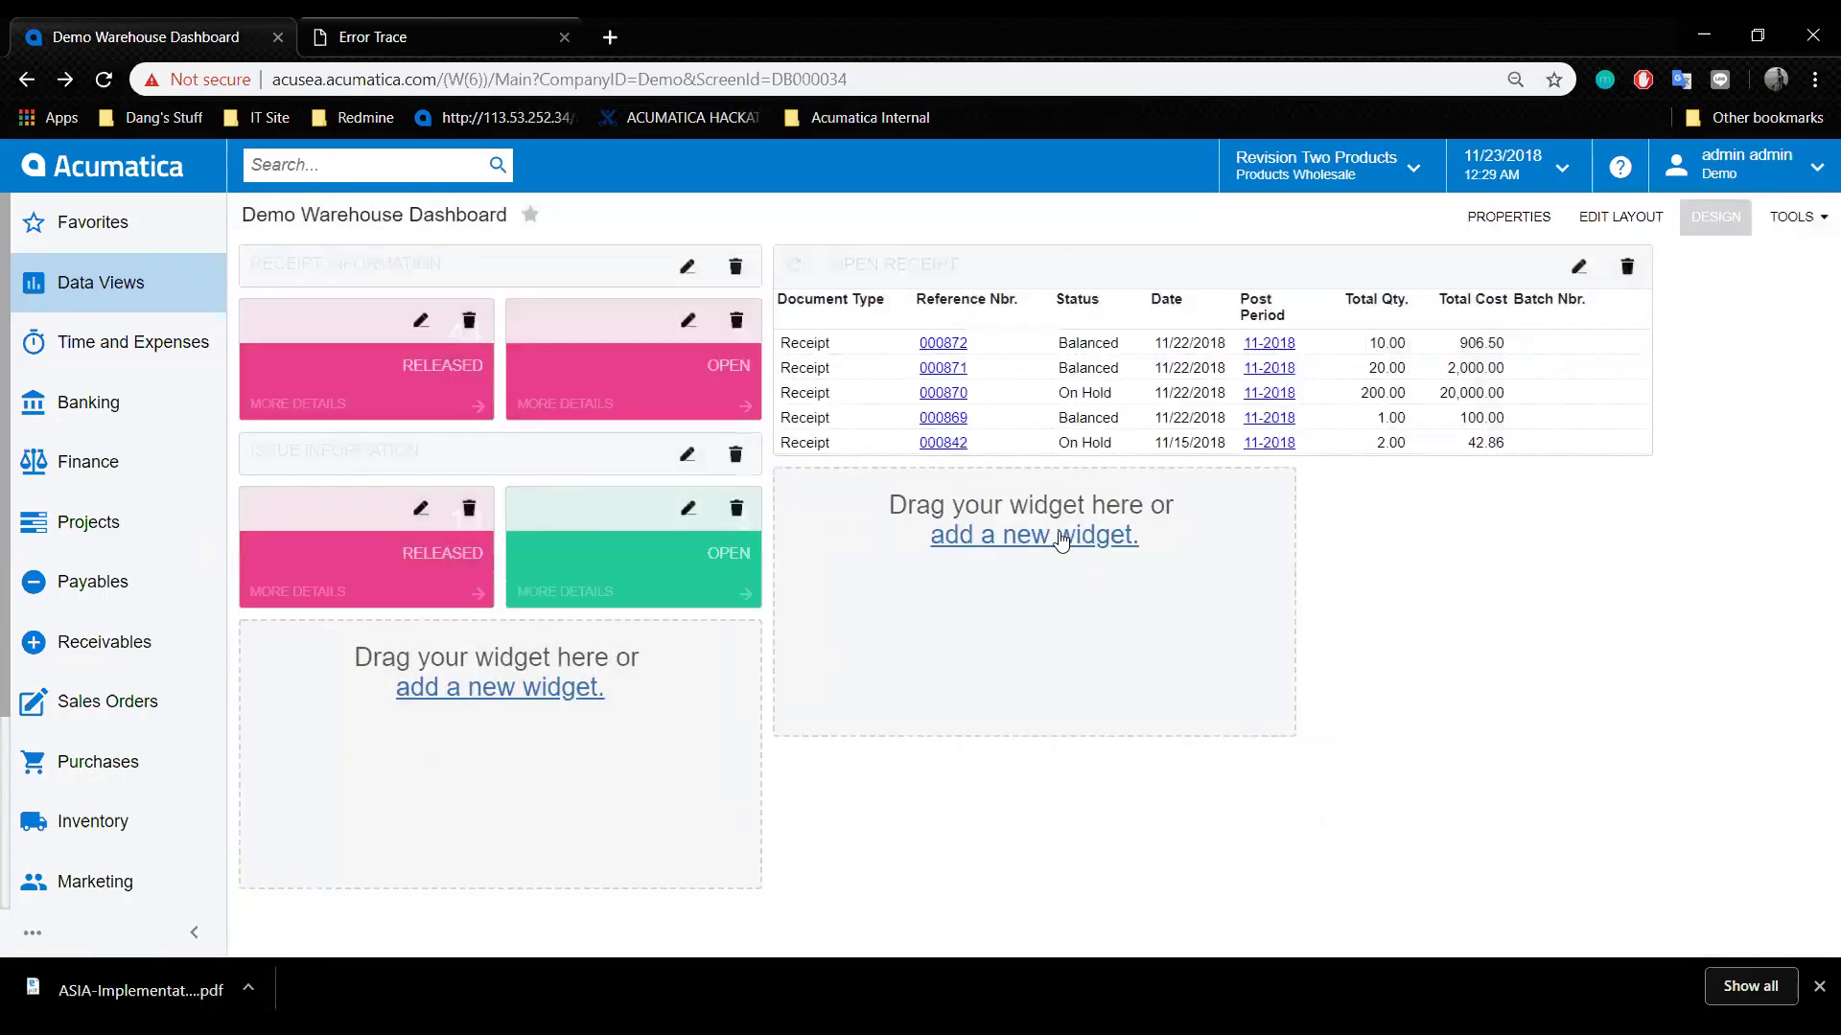
Start a new Data Table widget in the empty slot below the Open Receipt table.
{"action": "left_click", "coordinate": [1061, 542]}
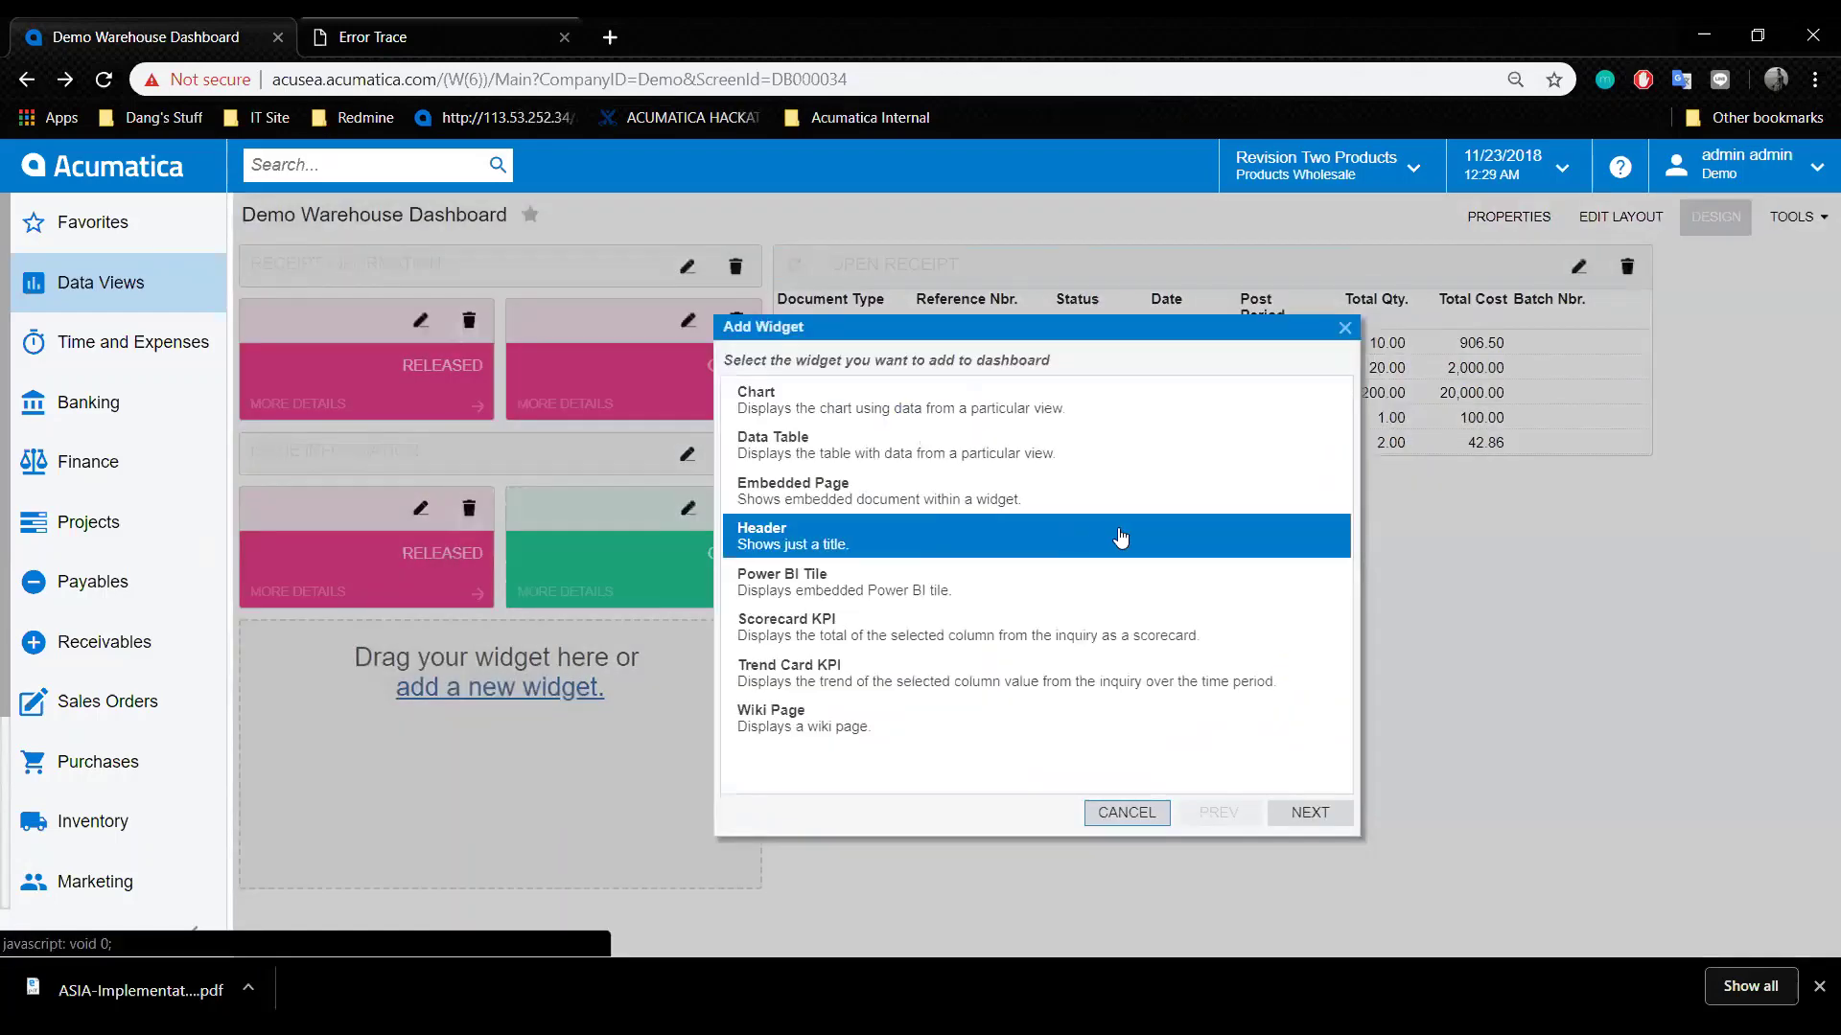
{"action": "left_click", "coordinate": [993, 446]}
{"action": "left_click", "coordinate": [1309, 812]}
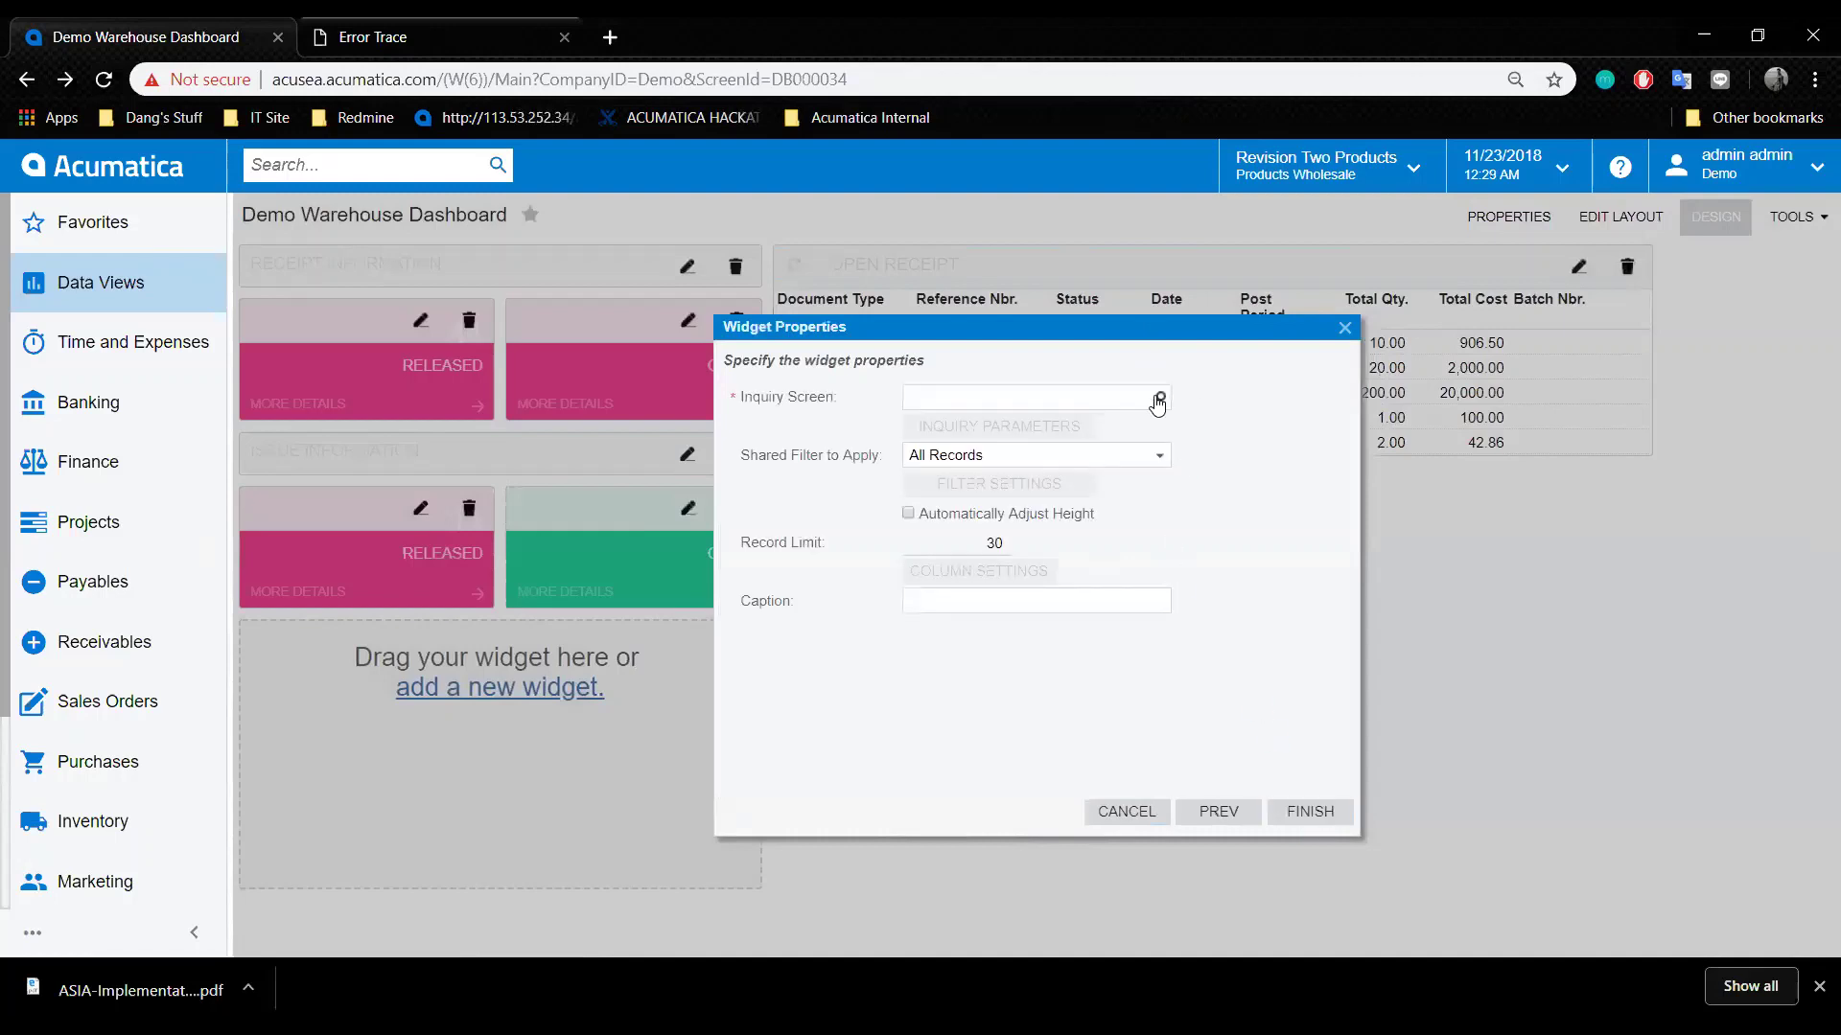
Choose Issues from the Primary Lists under Hidden as the new table's inquiry screen and caption it Open Issue.
{"action": "left_click", "coordinate": [1157, 396]}
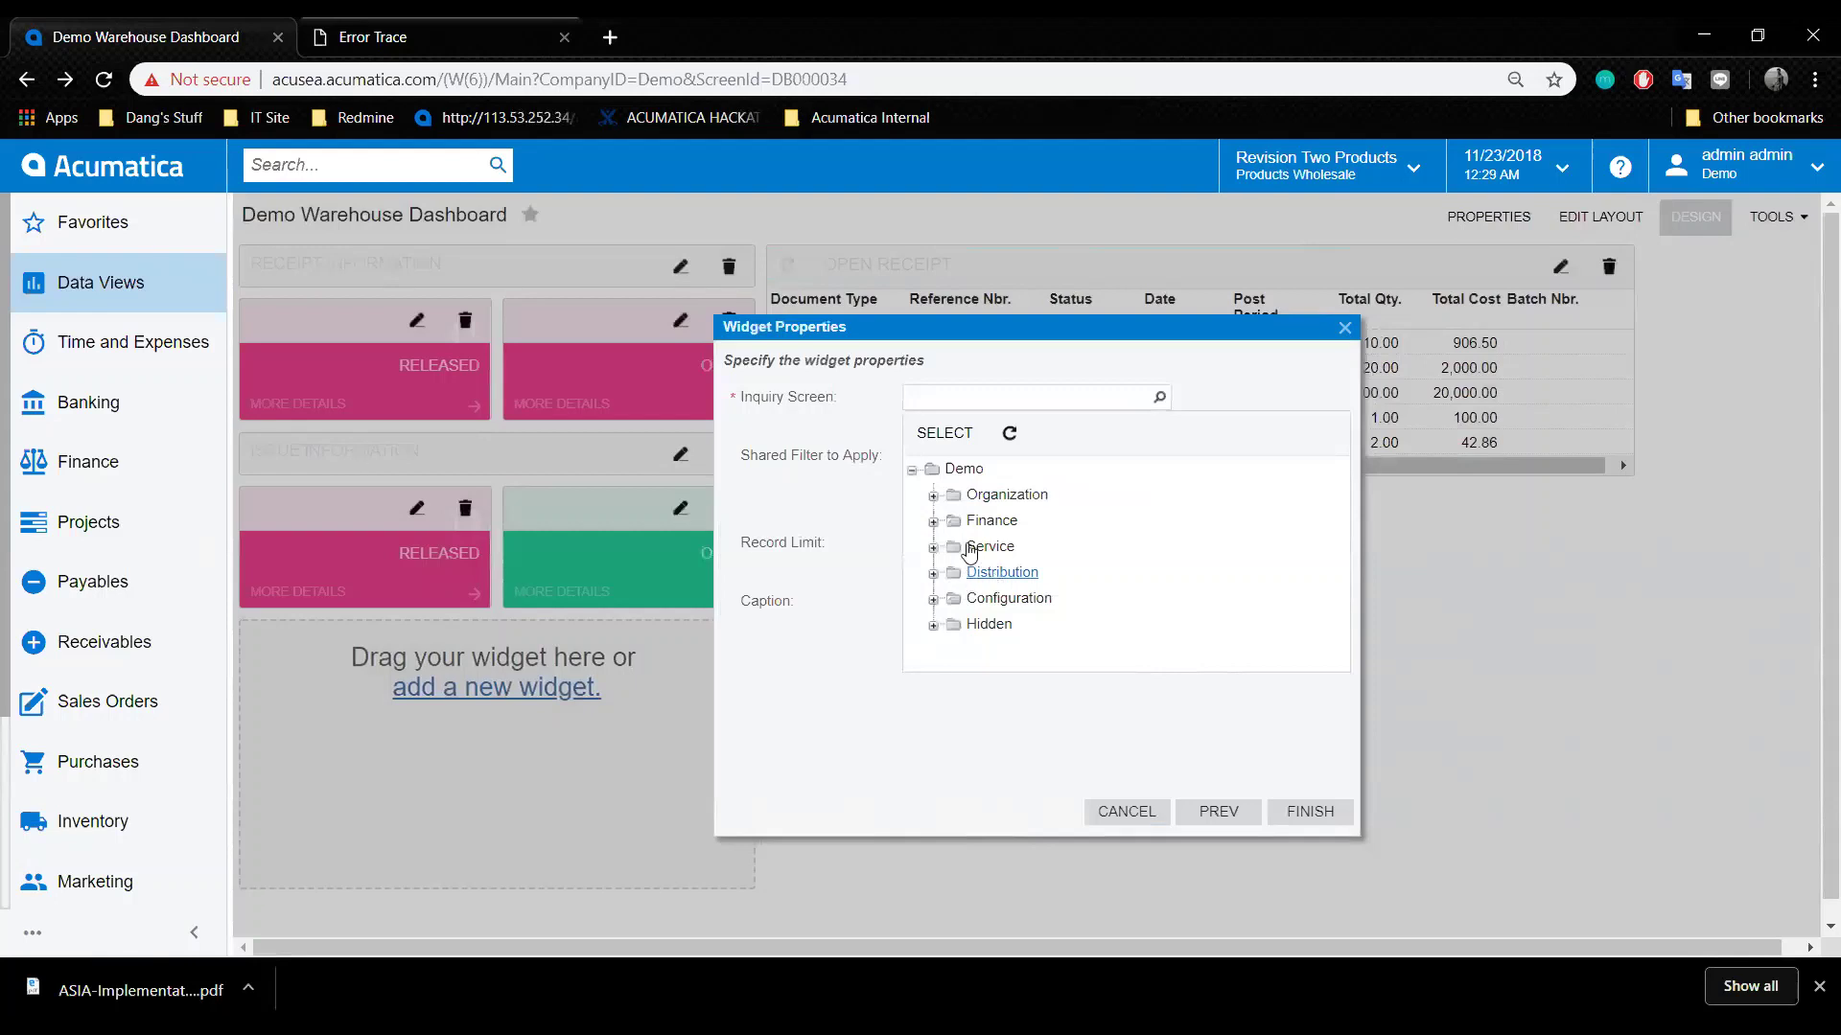
{"action": "left_click", "coordinate": [934, 626]}
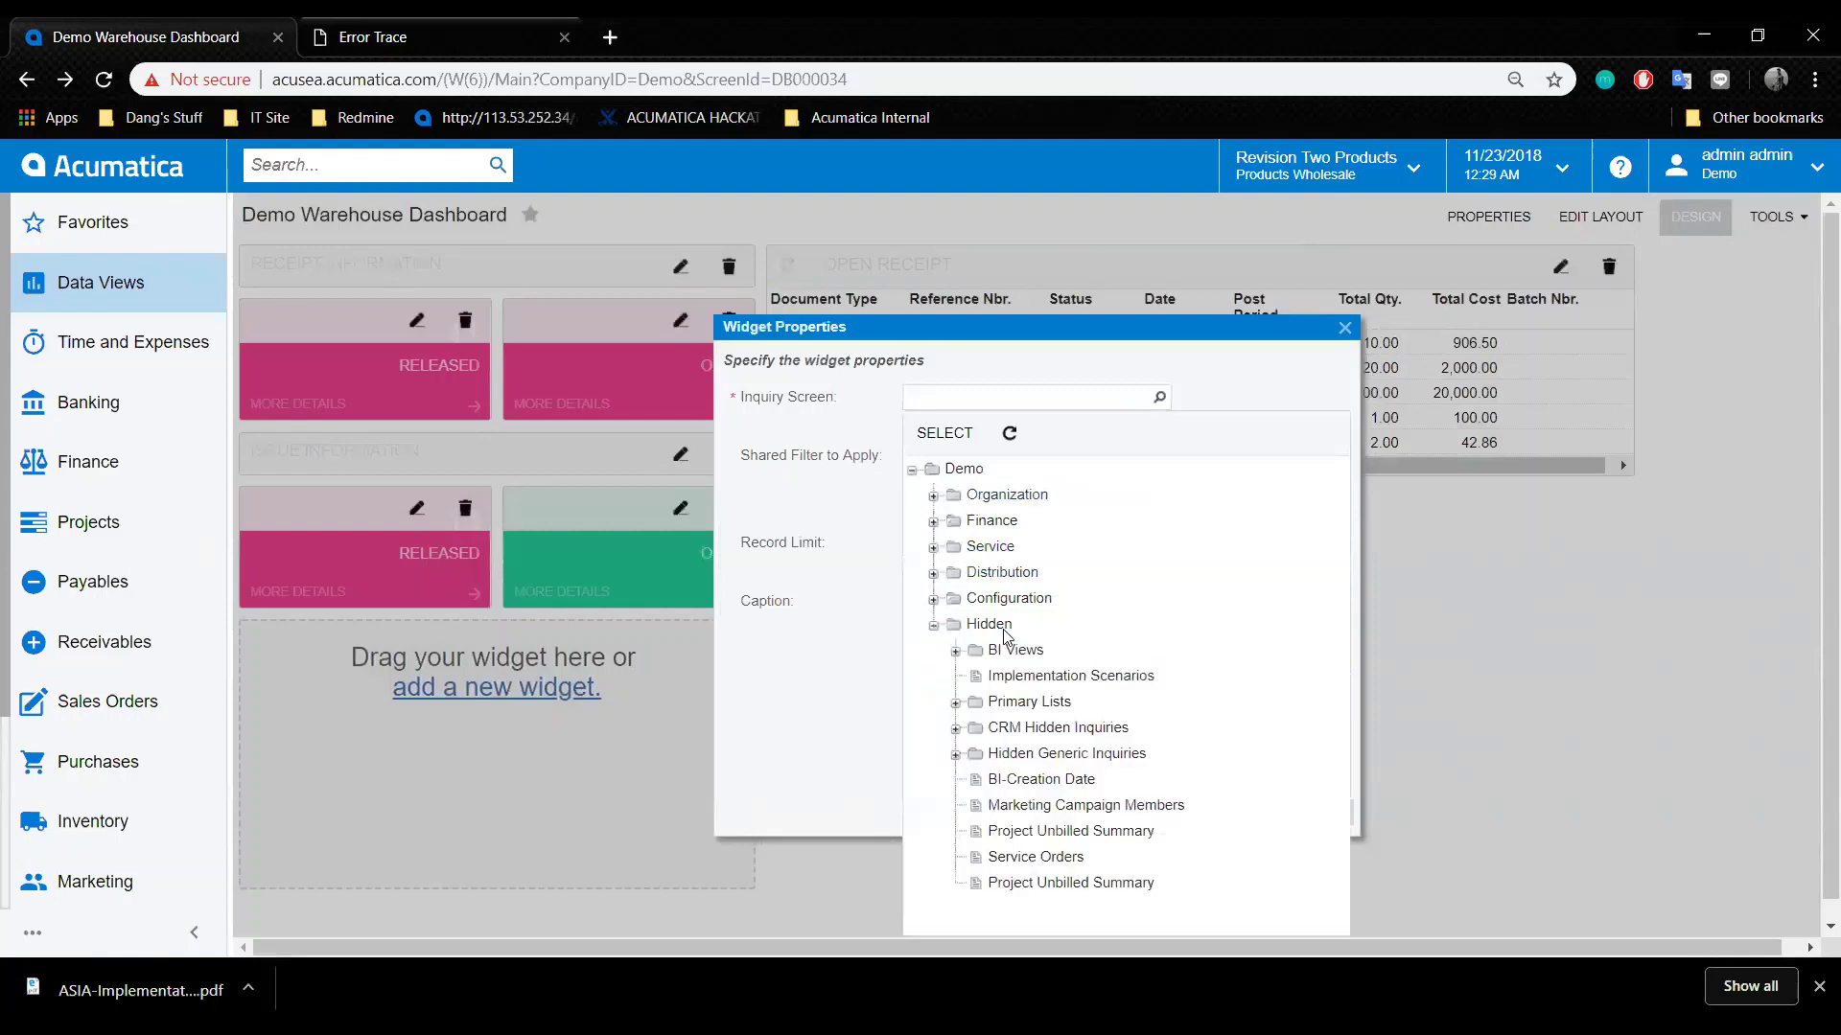
{"action": "left_click", "coordinate": [956, 703]}
{"action": "scroll", "coordinate": [1347, 695], "scroll_direction": "down", "scroll_amount": 4}
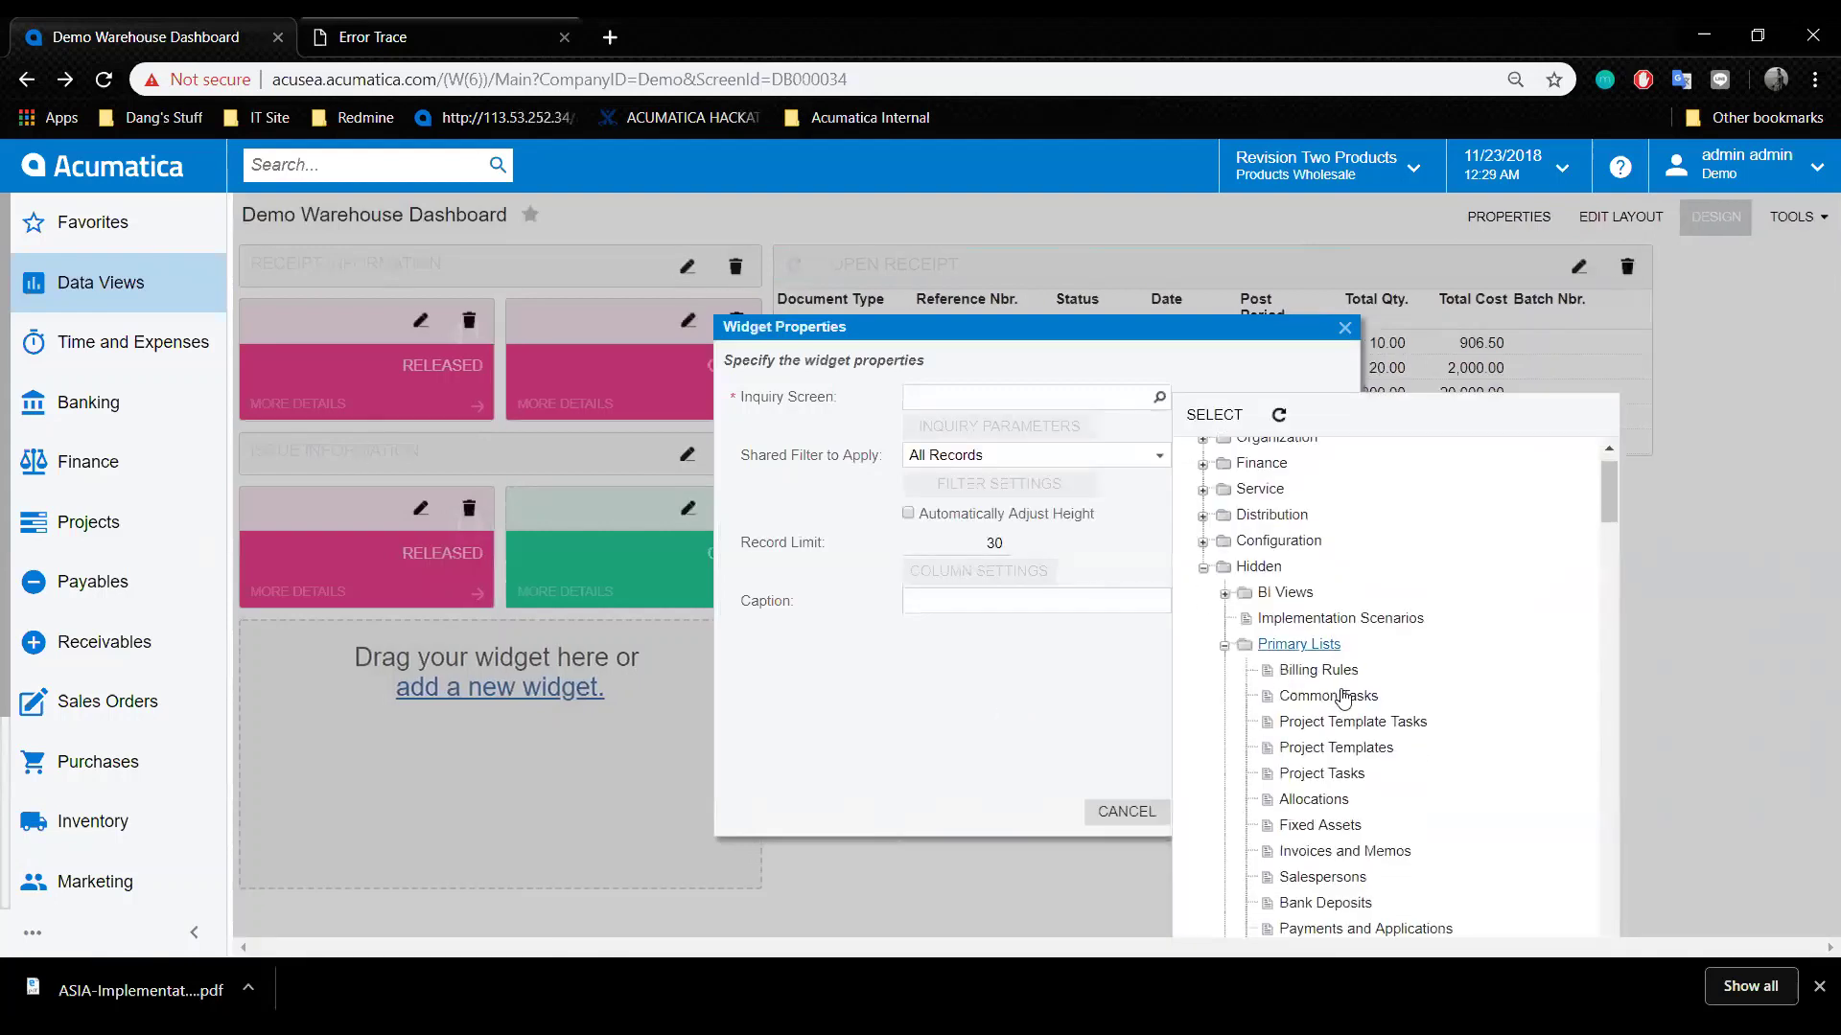
{"action": "scroll", "coordinate": [1347, 786], "scroll_direction": "down", "scroll_amount": 5}
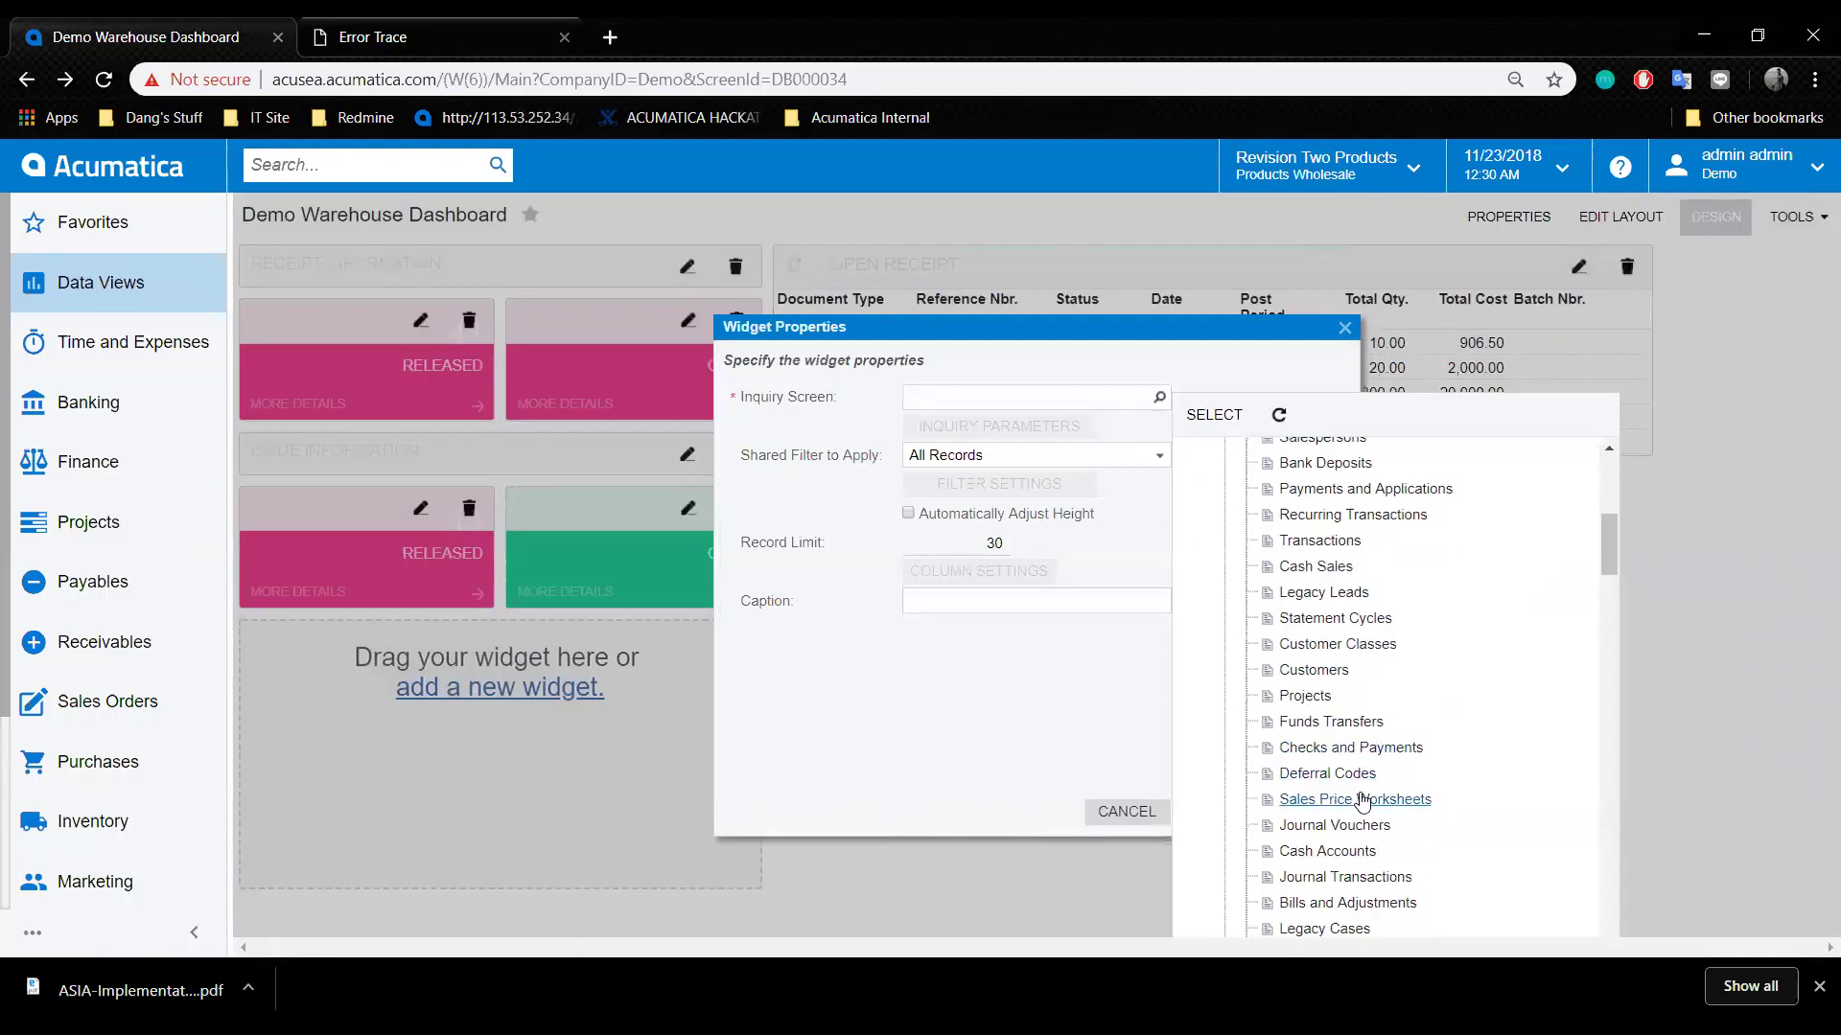
{"action": "scroll", "coordinate": [1352, 808], "scroll_direction": "down", "scroll_amount": 3}
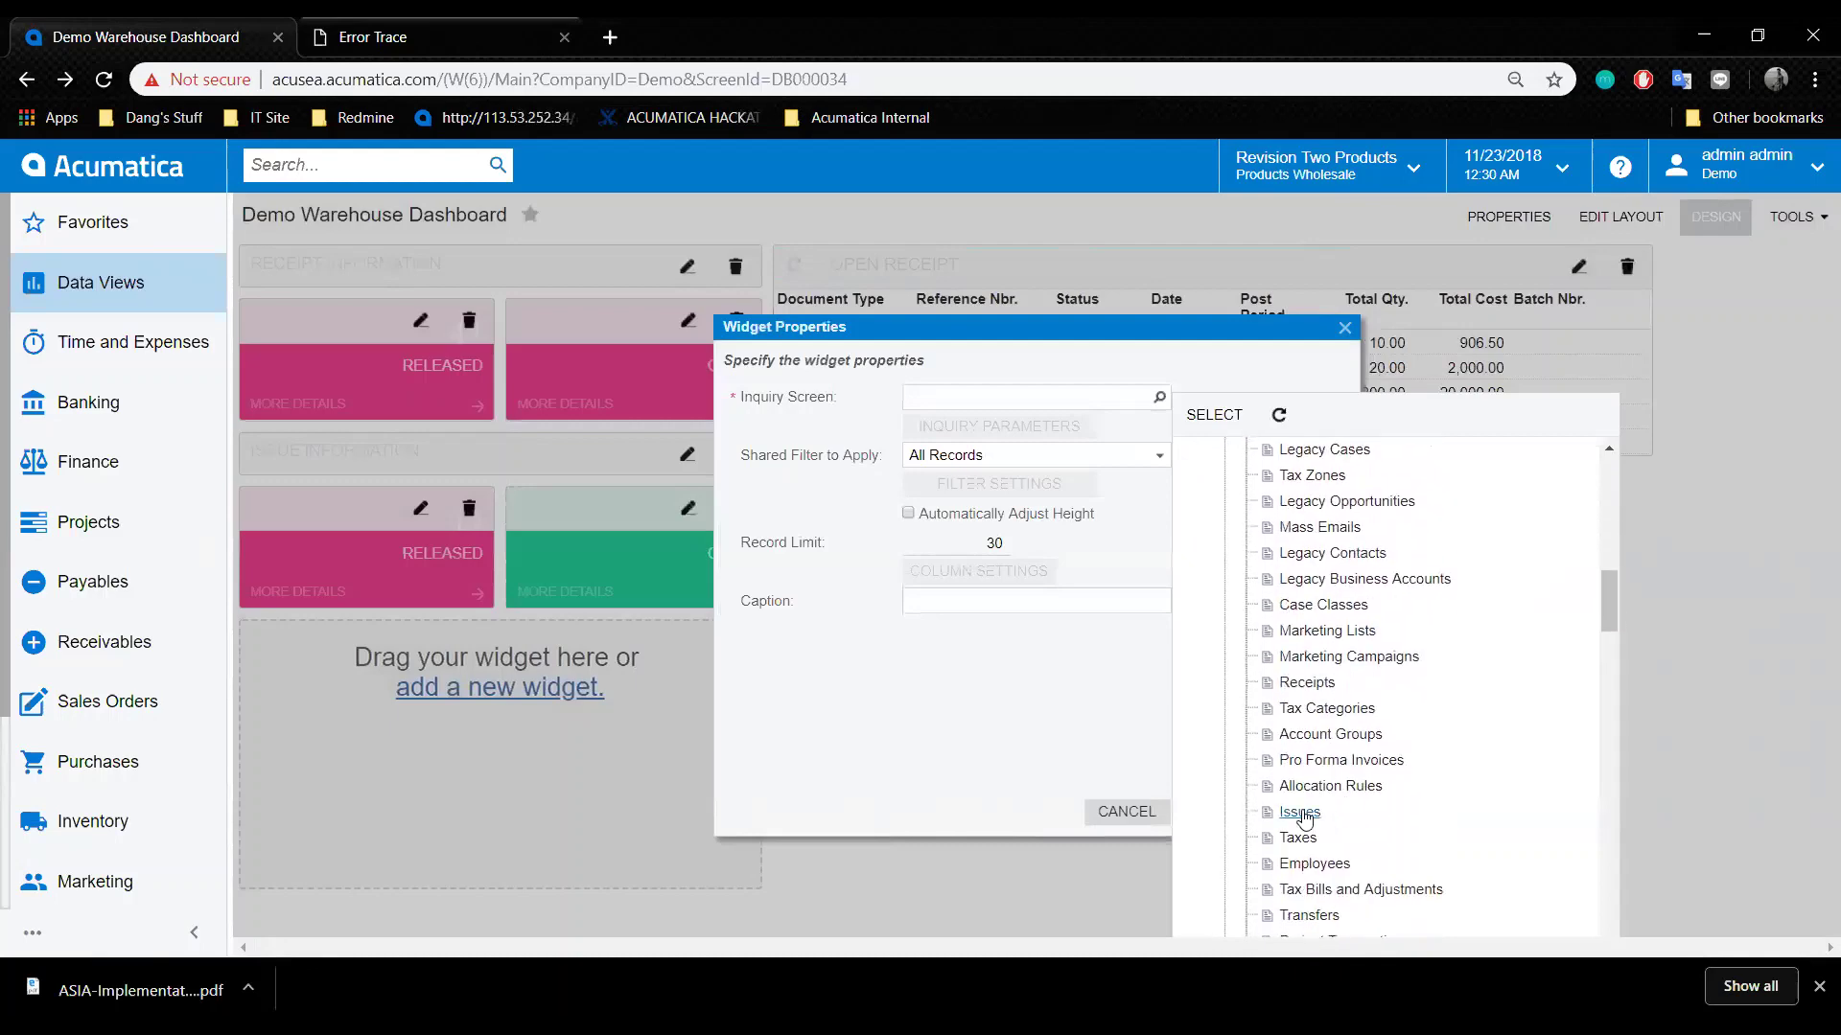
{"action": "left_click", "coordinate": [1300, 809]}
{"action": "left_click", "coordinate": [1072, 600]}
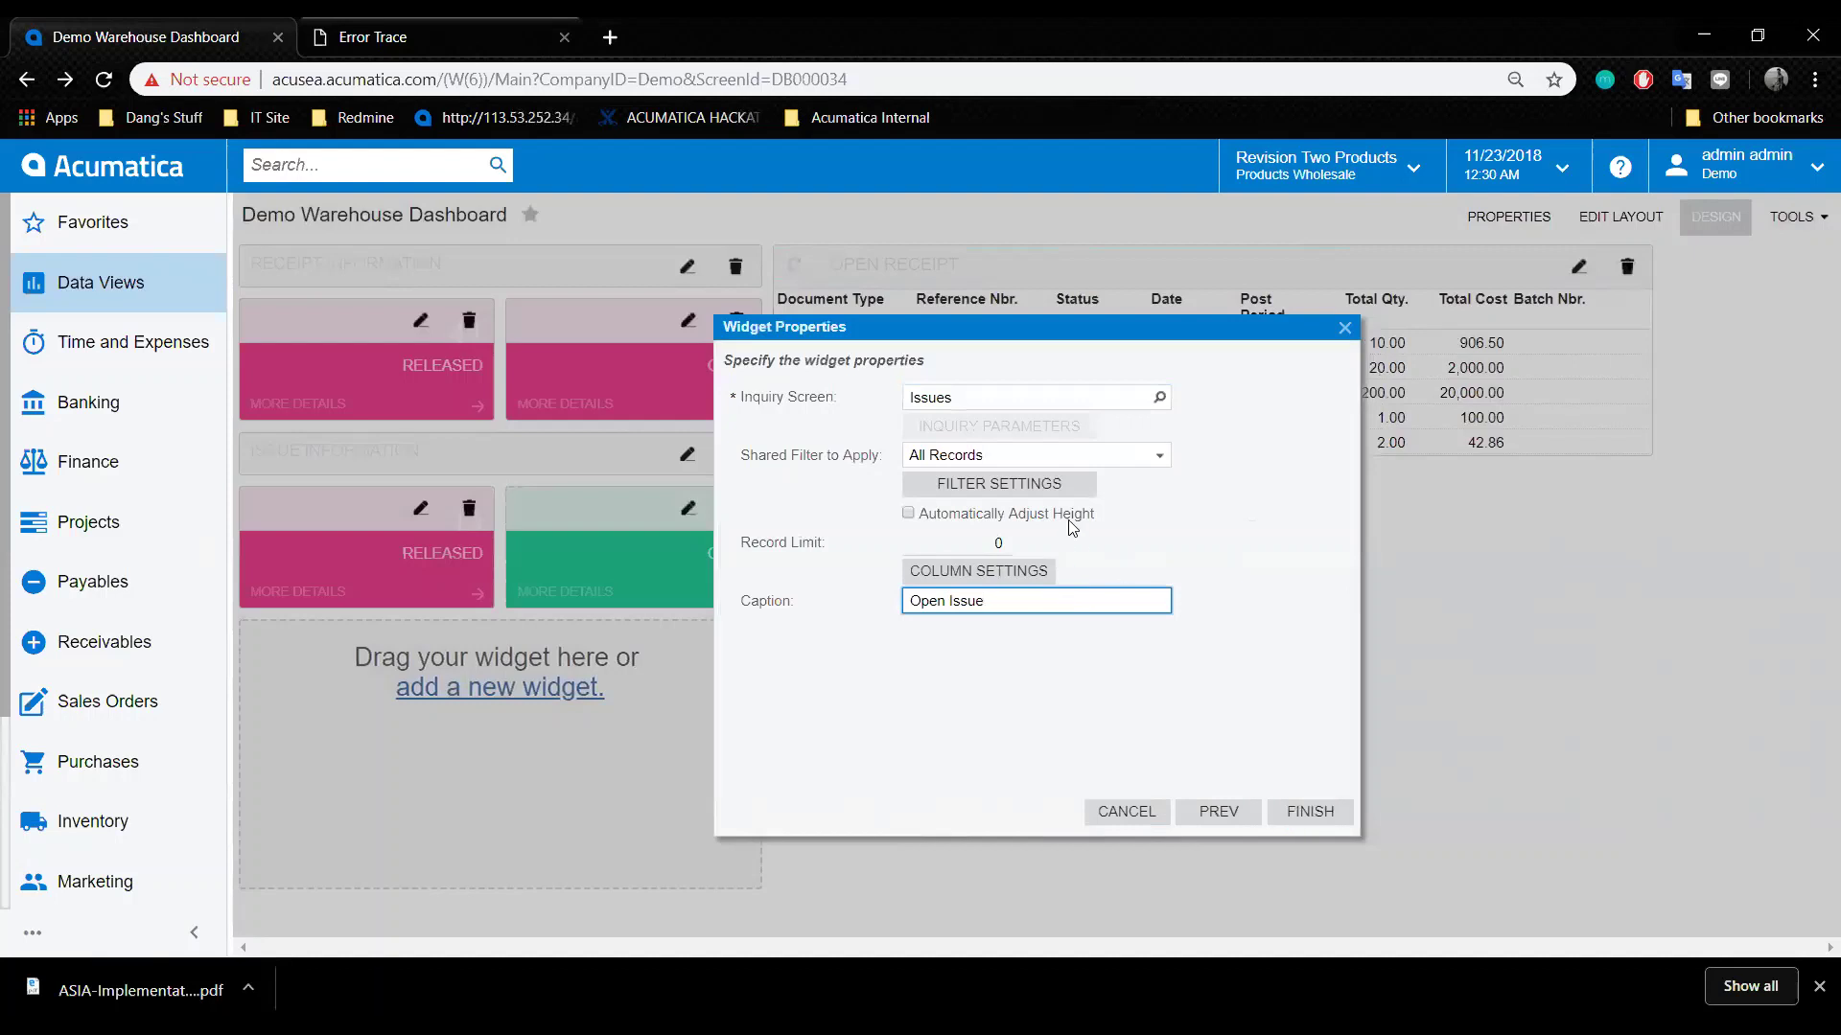
Add a Status Does Not Equal Released condition to the Open Issue table's filter settings.
{"action": "left_click", "coordinate": [999, 484]}
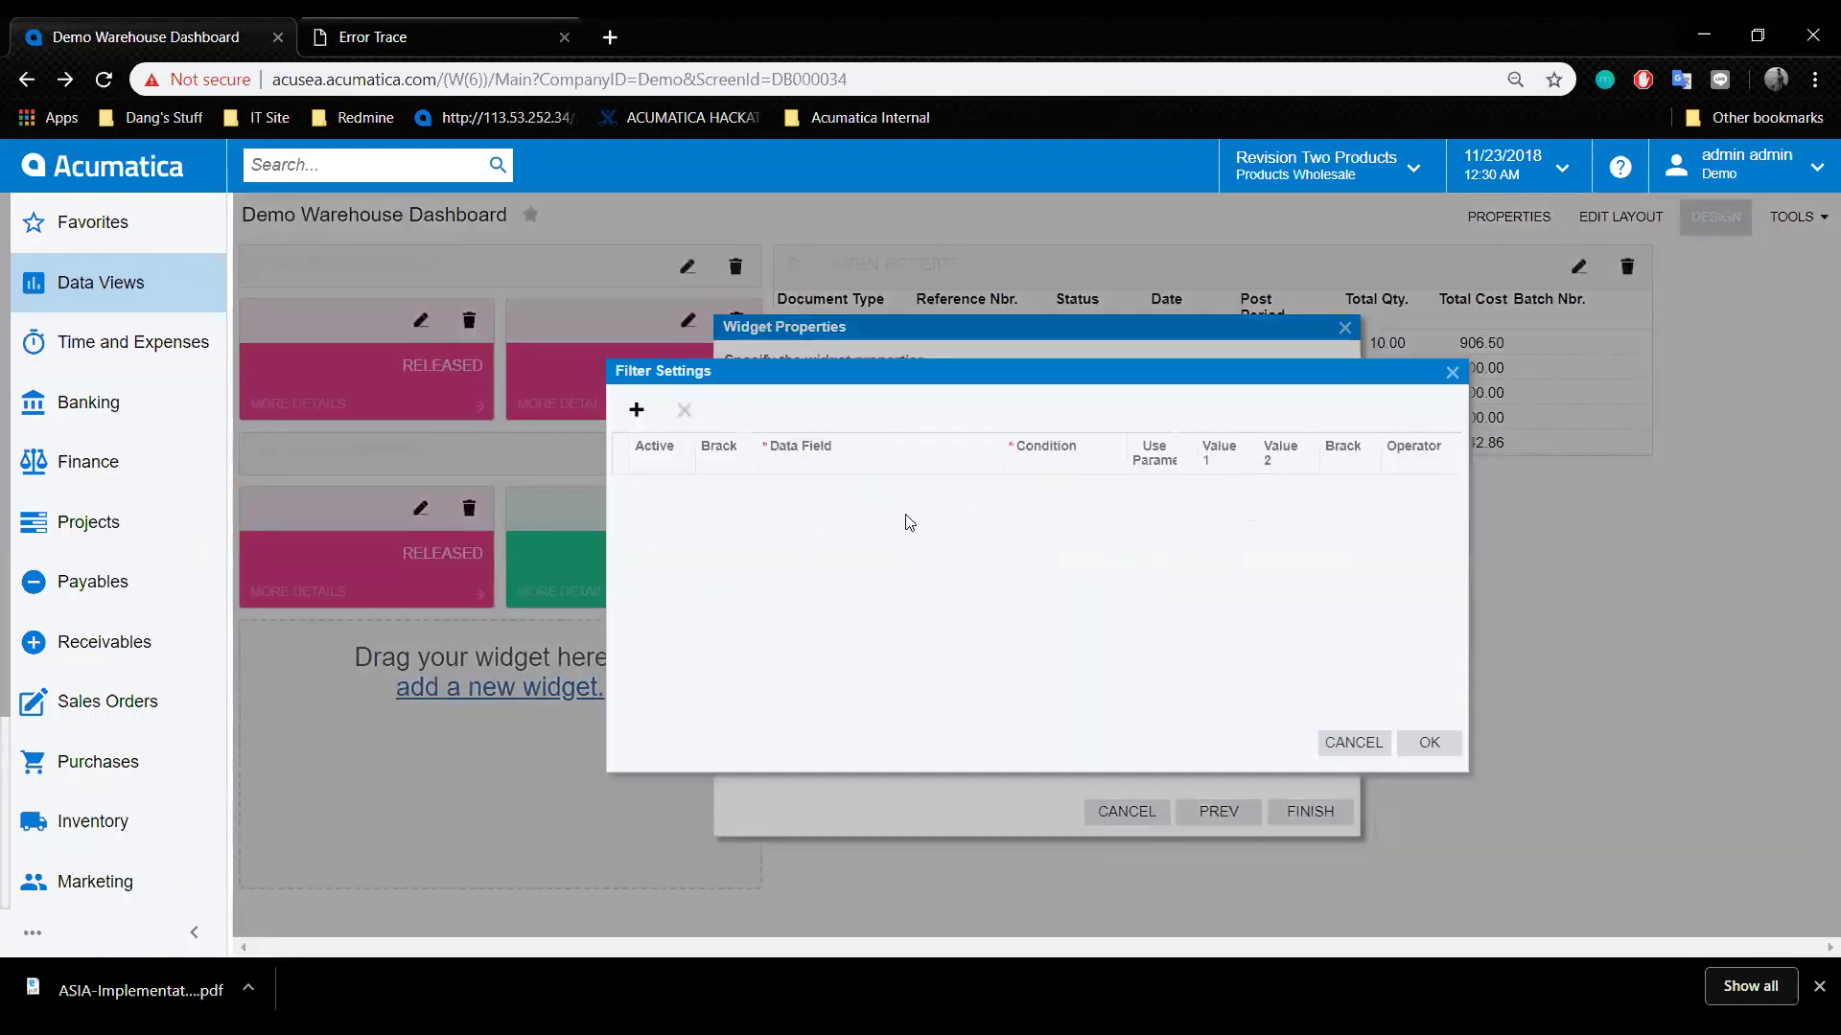
{"action": "left_click", "coordinate": [941, 490]}
{"action": "left_click", "coordinate": [1012, 489]}
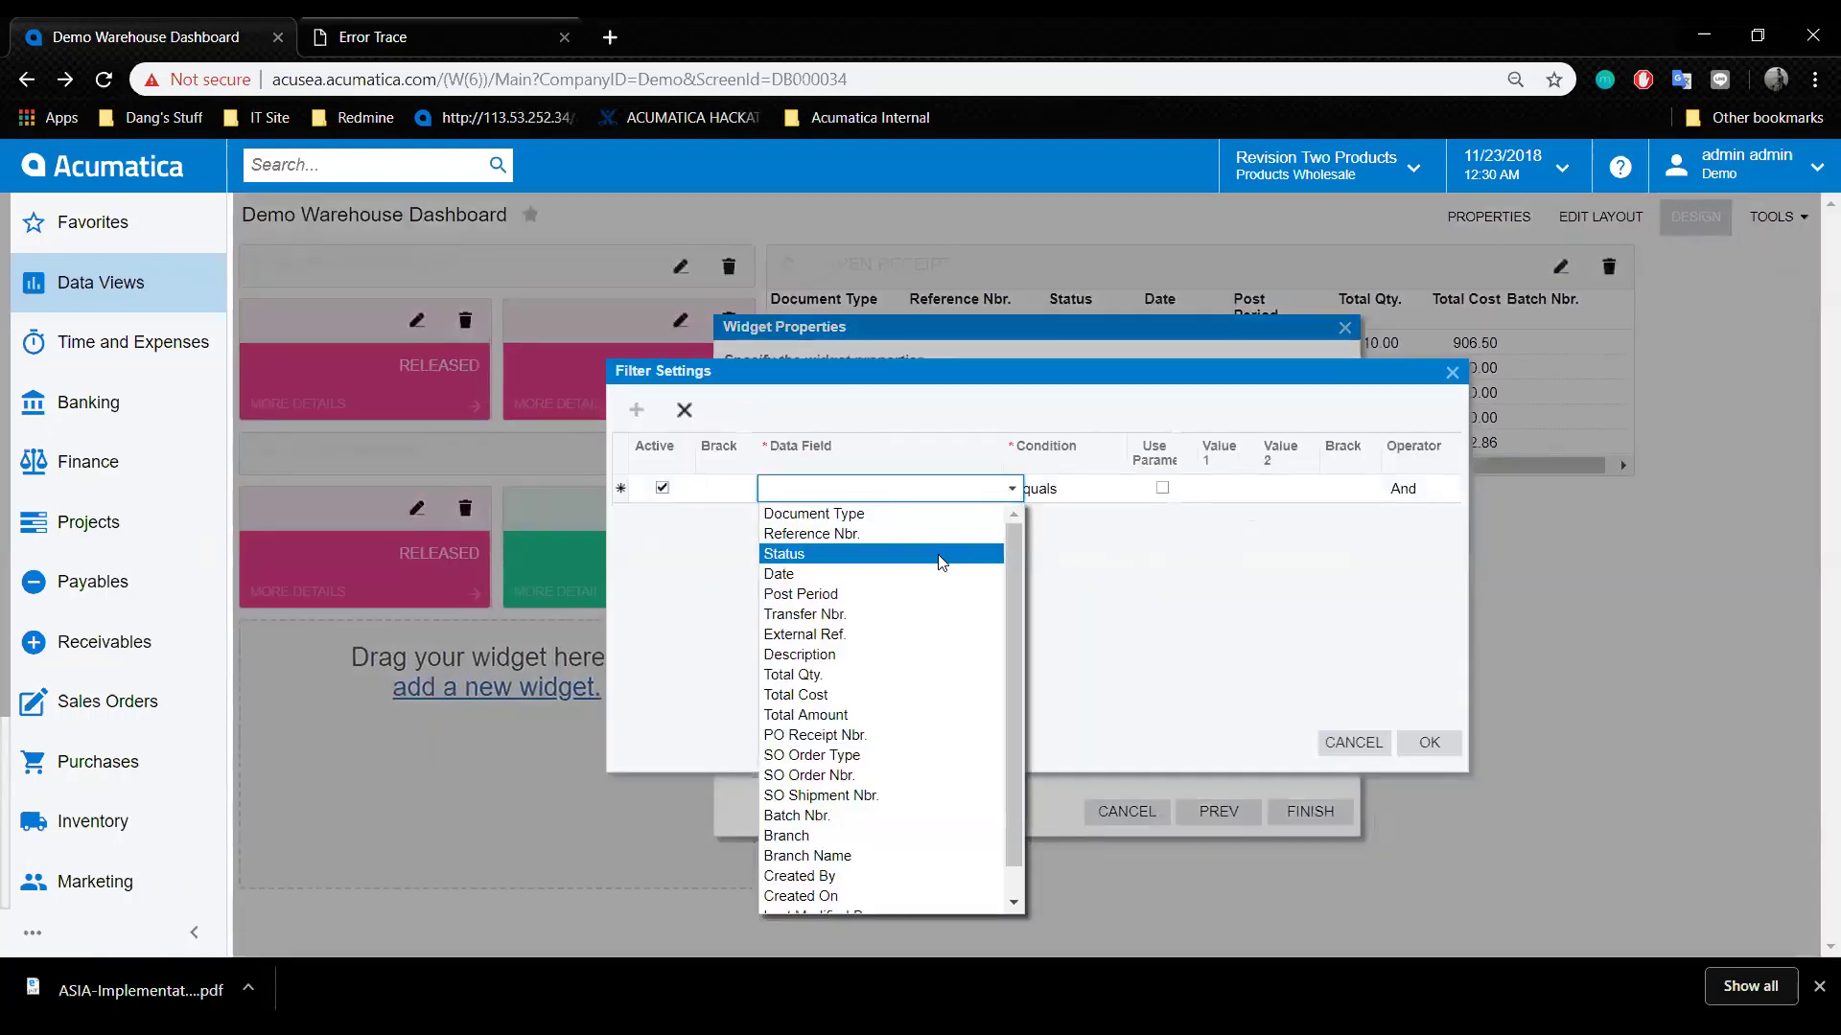
{"action": "left_click", "coordinate": [941, 559]}
{"action": "left_click", "coordinate": [1125, 490]}
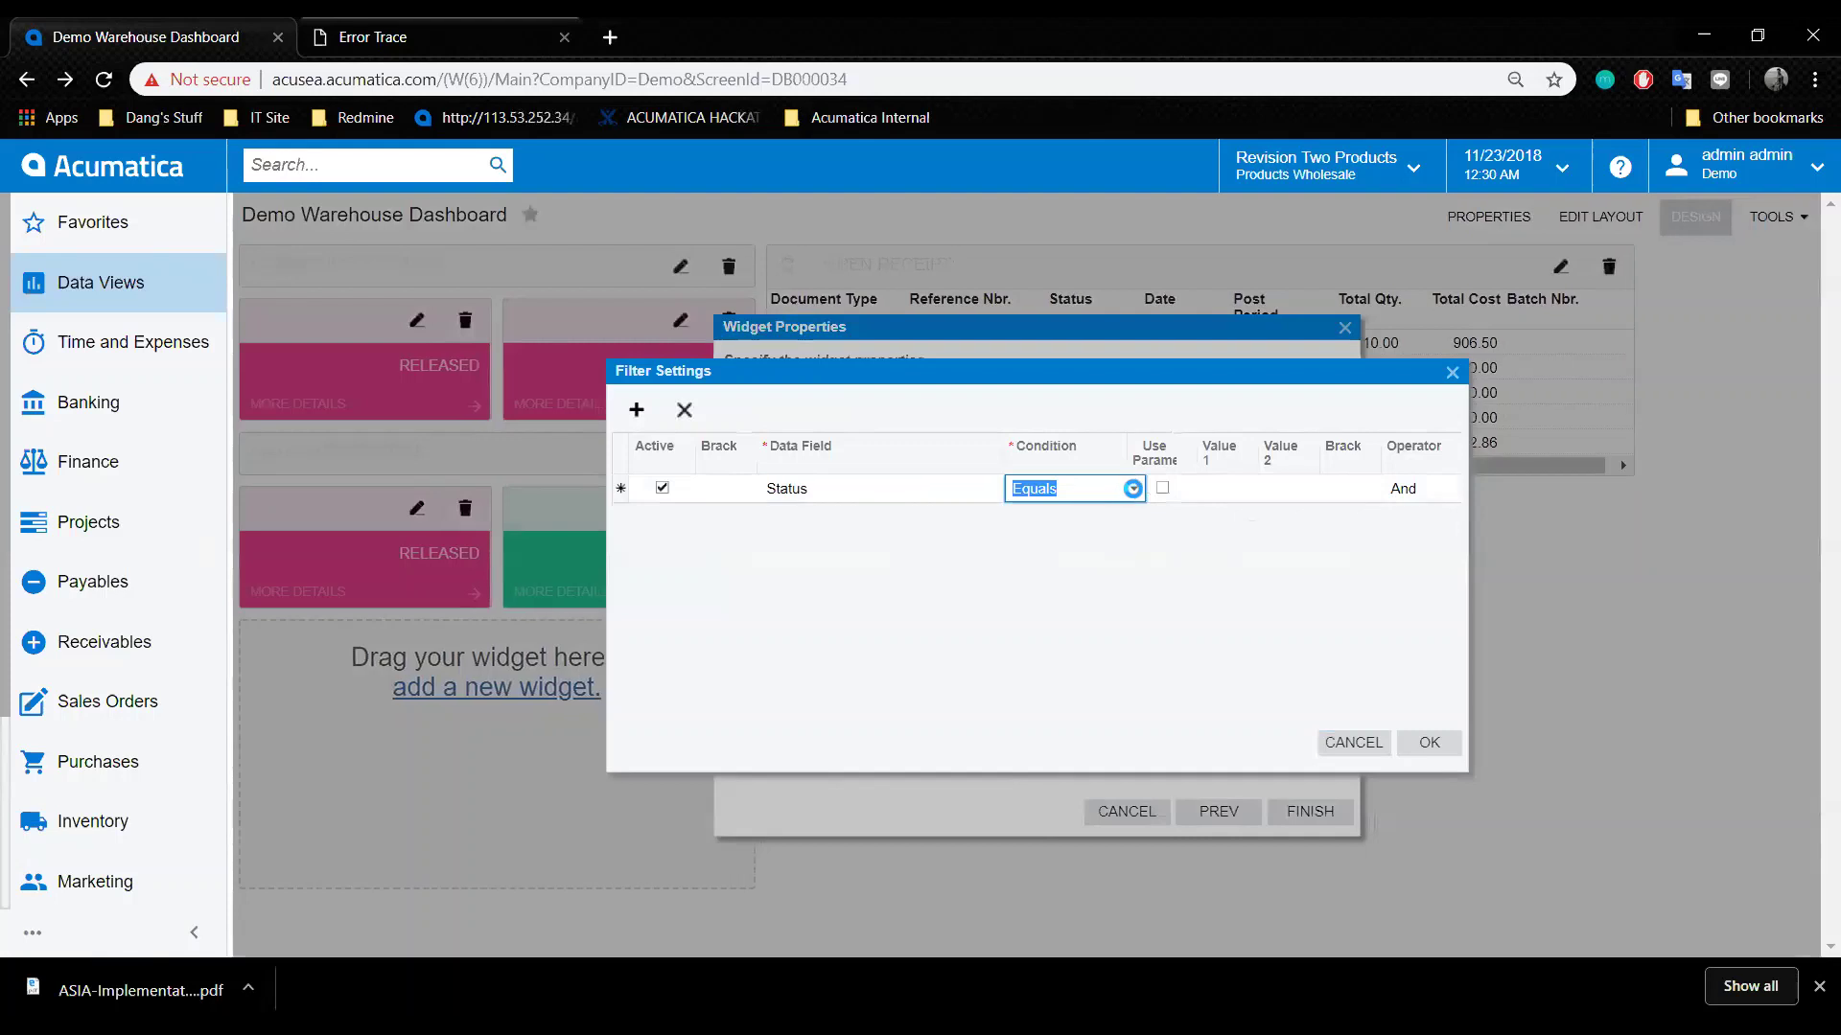
{"action": "left_click", "coordinate": [1133, 489]}
{"action": "left_click", "coordinate": [1107, 528]}
{"action": "left_click", "coordinate": [1260, 492]}
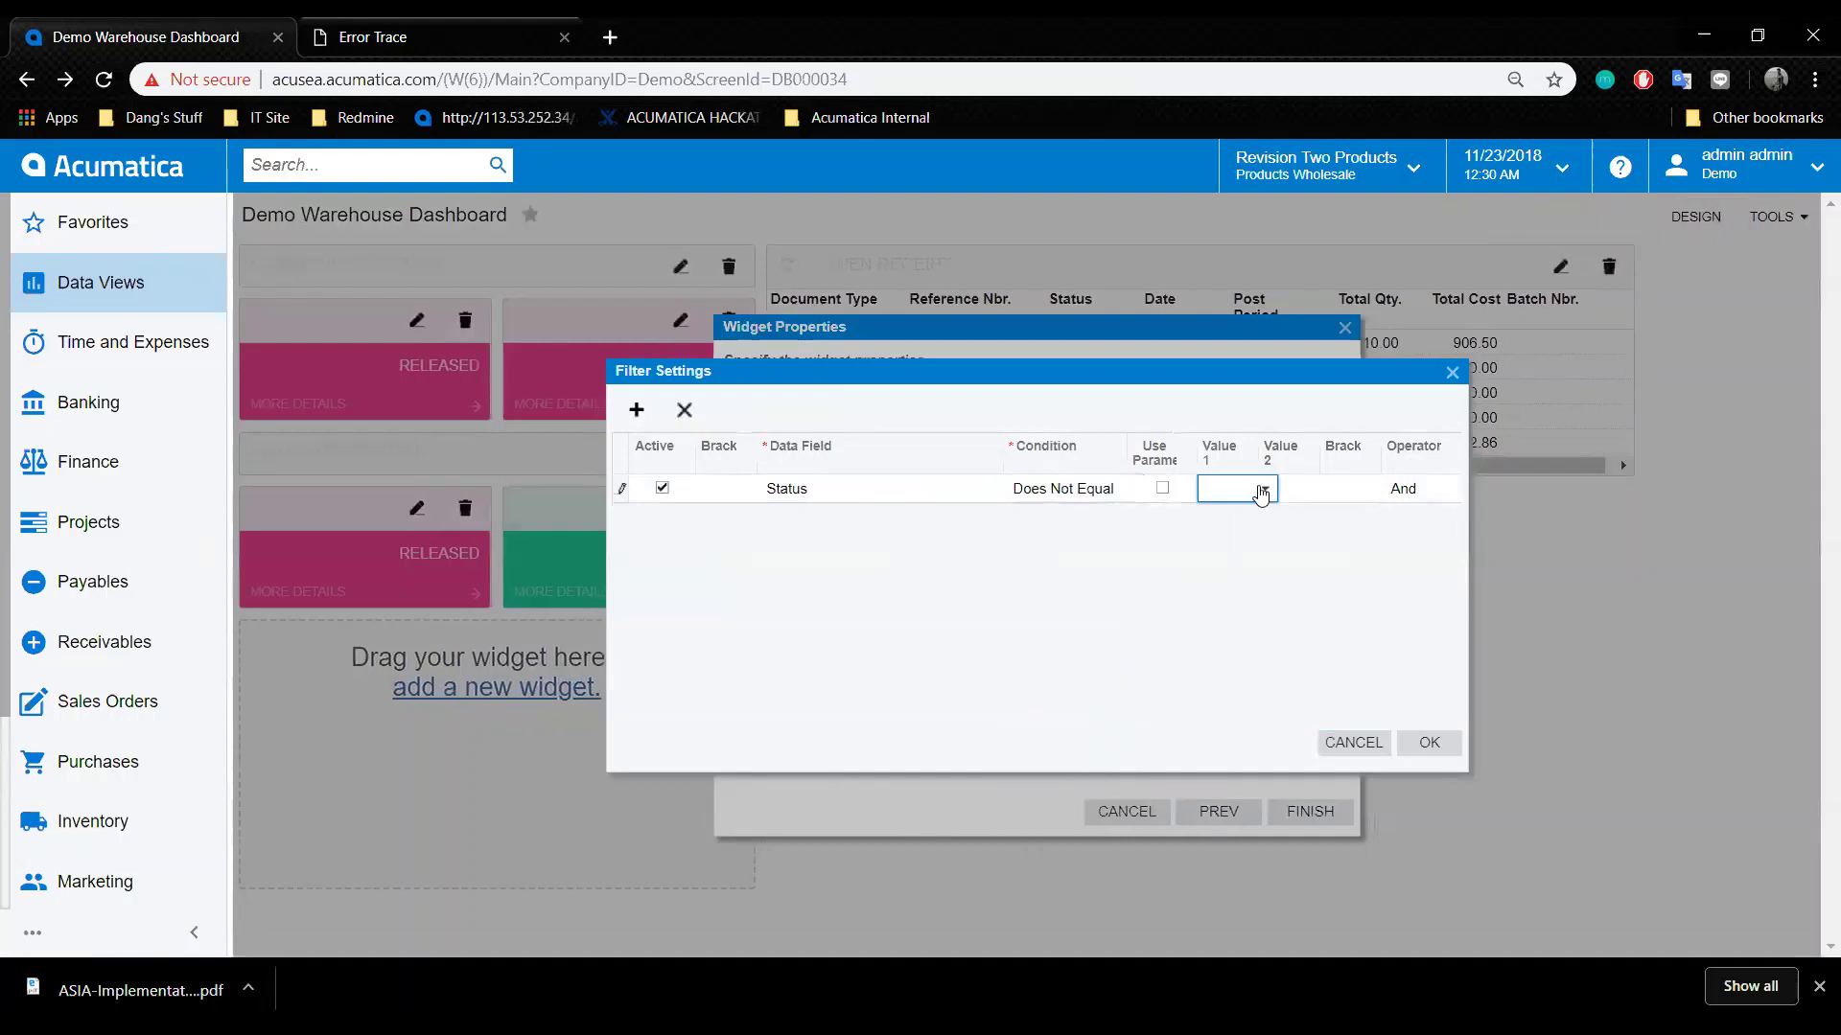
{"action": "left_click", "coordinate": [1260, 490]}
{"action": "left_click", "coordinate": [1232, 560]}
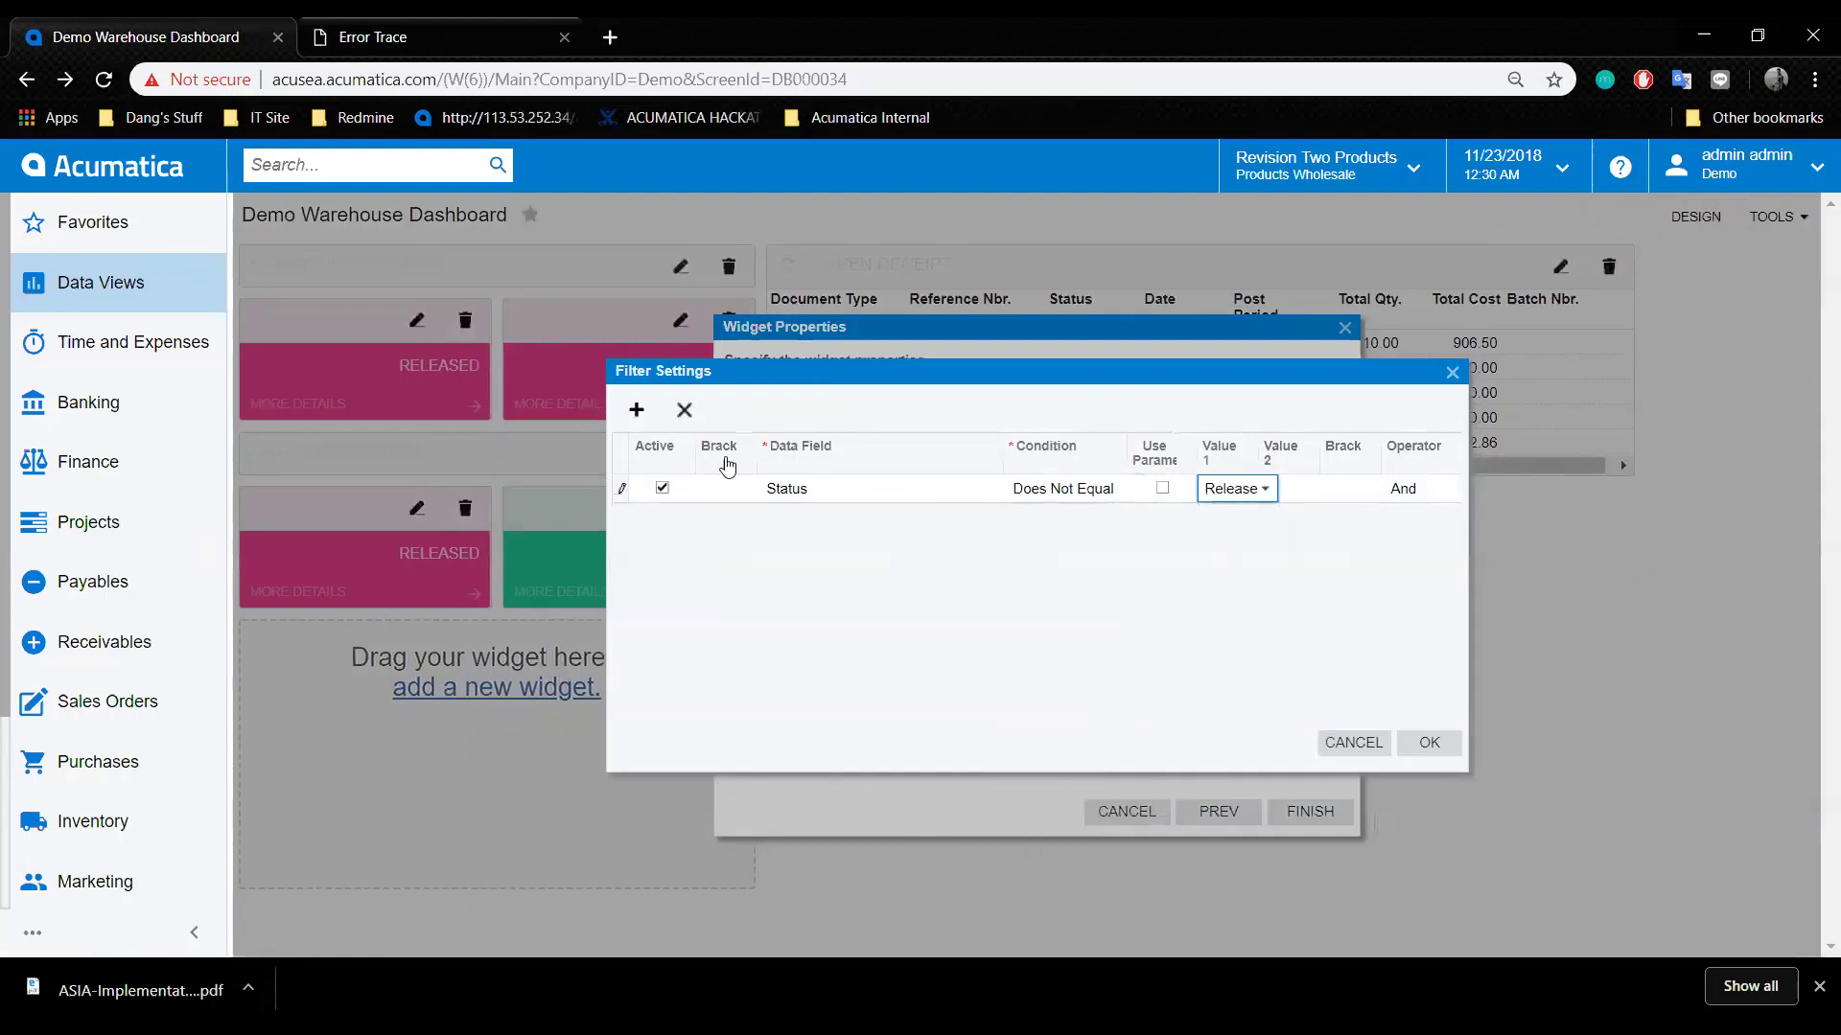
Add a second condition to the Open Issue table's filter settings, with the Date field set to Is Between.
{"action": "left_click", "coordinate": [635, 412]}
{"action": "left_click", "coordinate": [999, 515]}
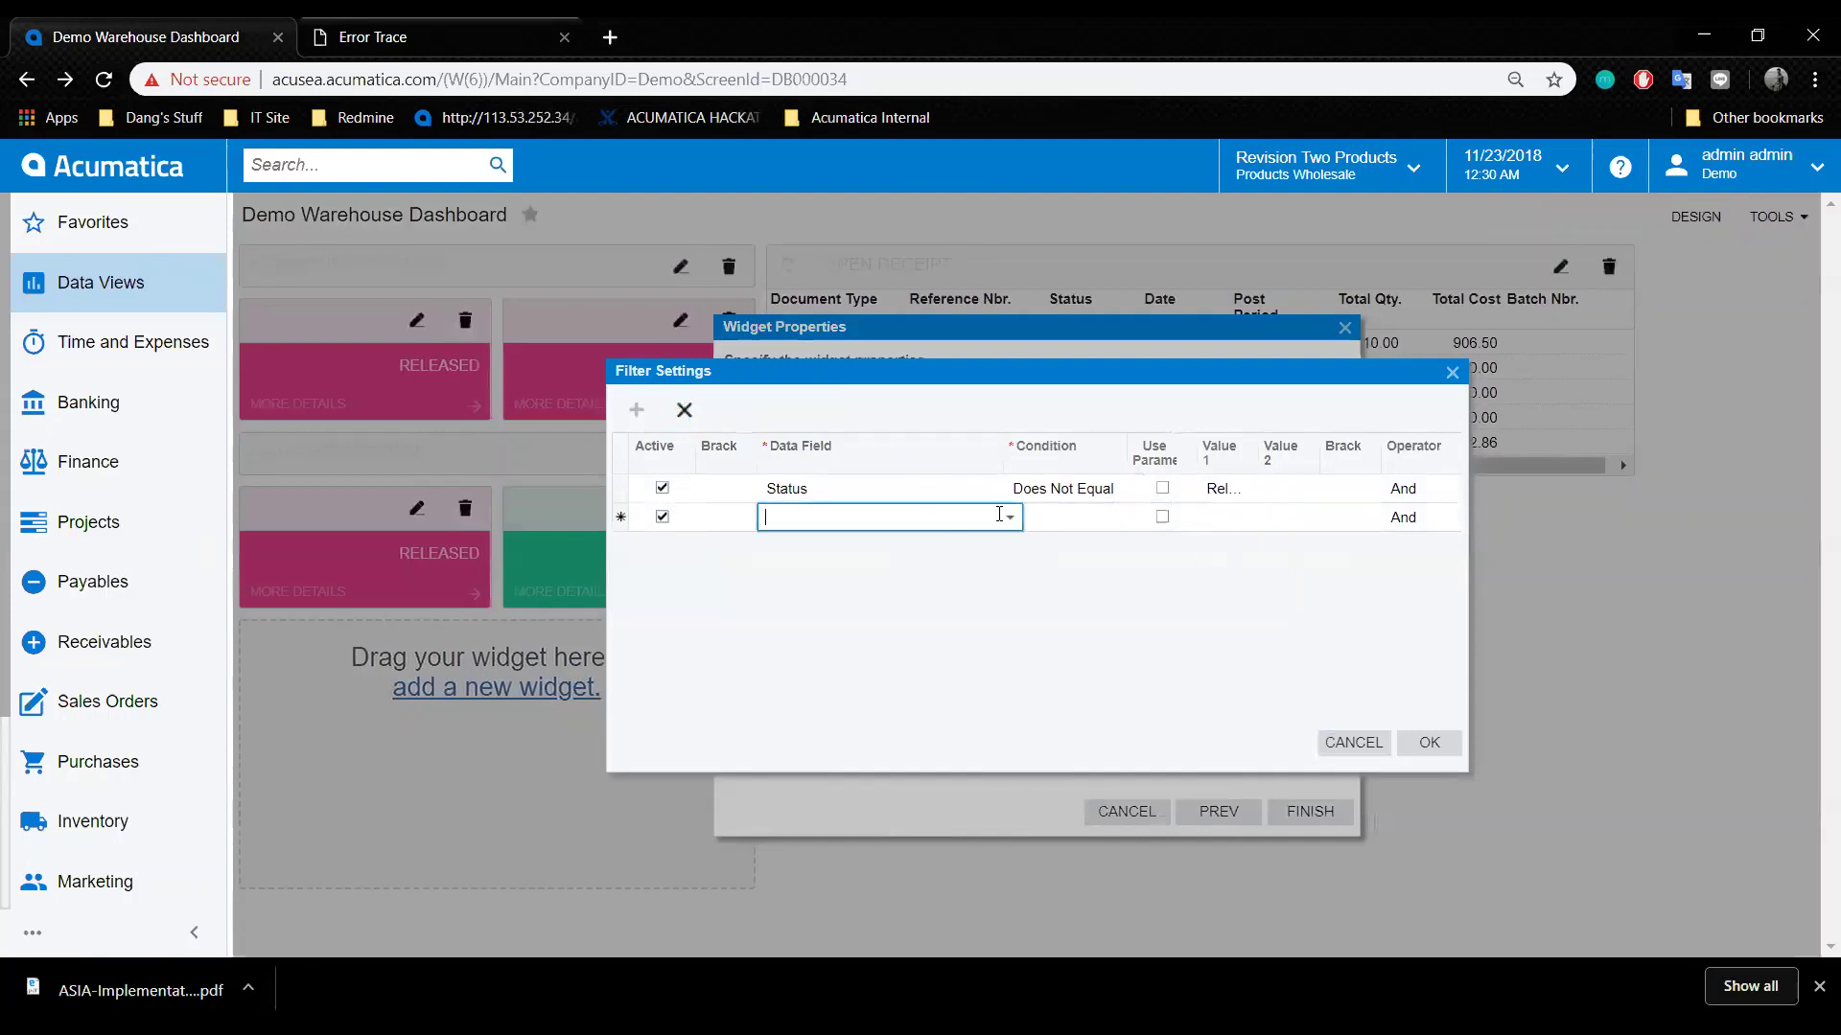
{"action": "left_click", "coordinate": [1006, 516]}
{"action": "left_click", "coordinate": [926, 580]}
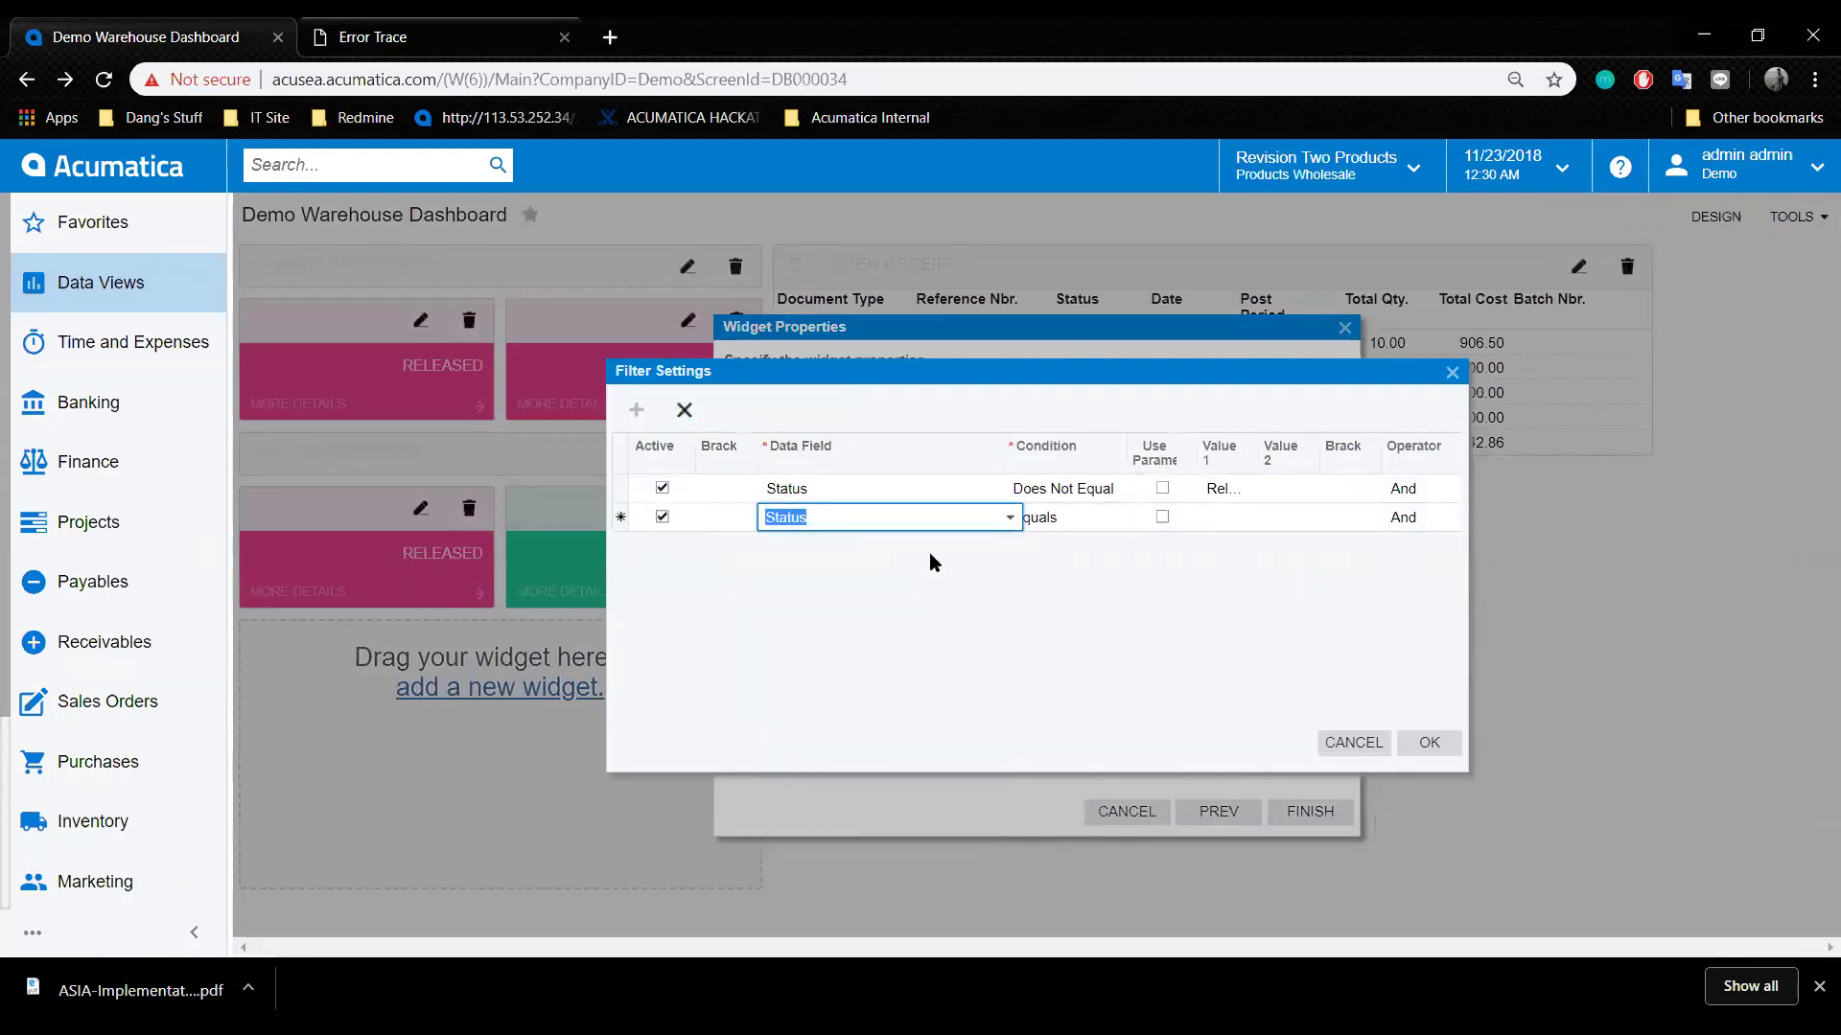
{"action": "left_click", "coordinate": [1003, 520]}
{"action": "left_click", "coordinate": [926, 602]}
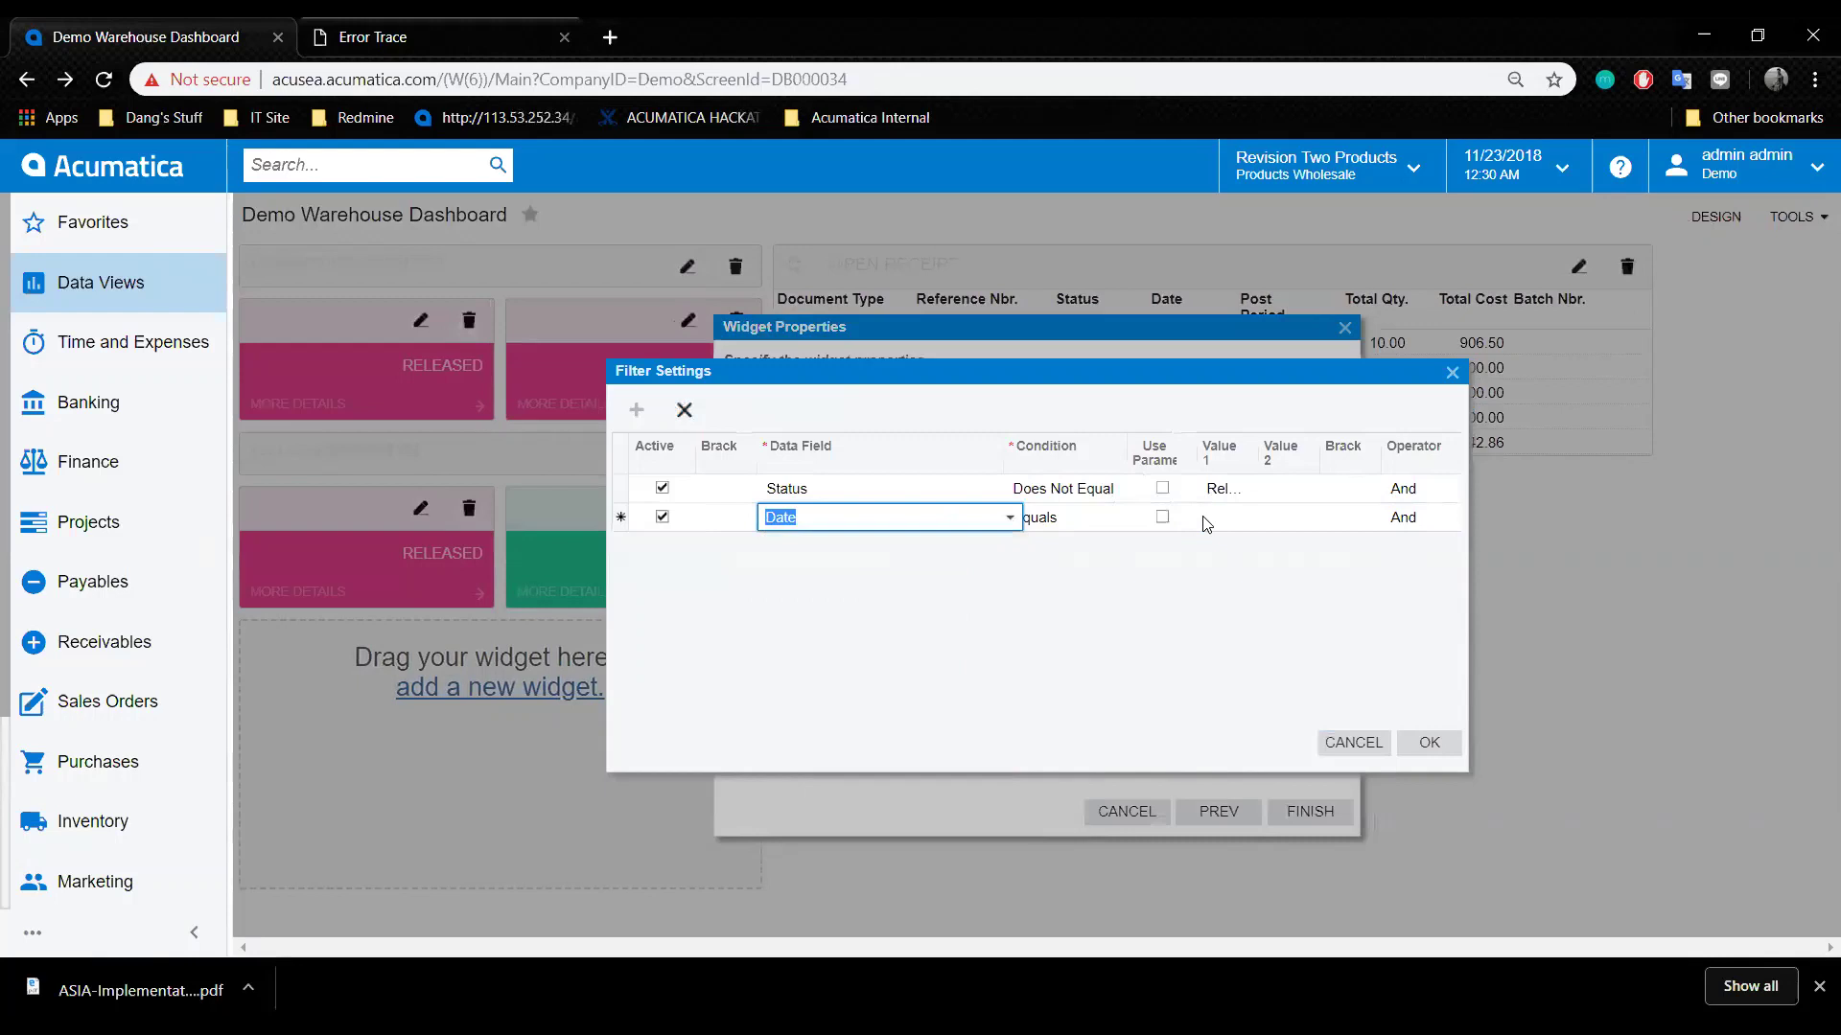
{"action": "left_click", "coordinate": [1129, 524]}
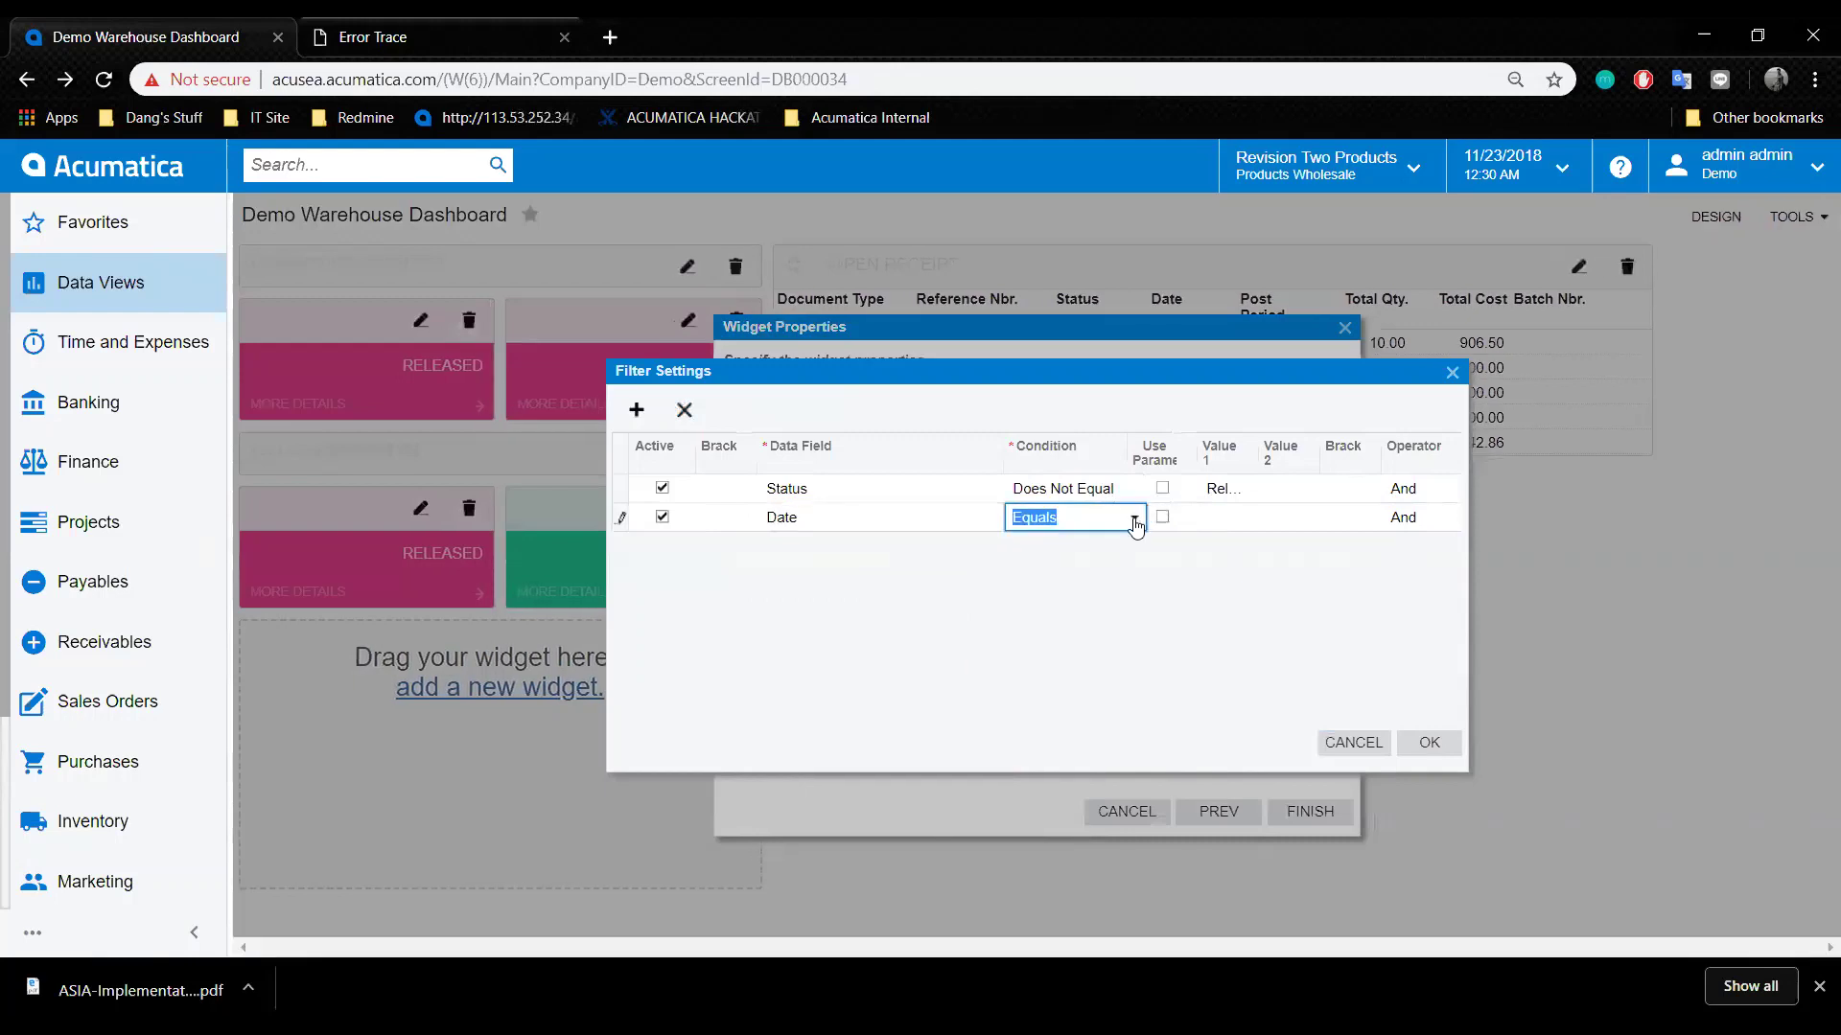
{"action": "left_click", "coordinate": [1134, 518]}
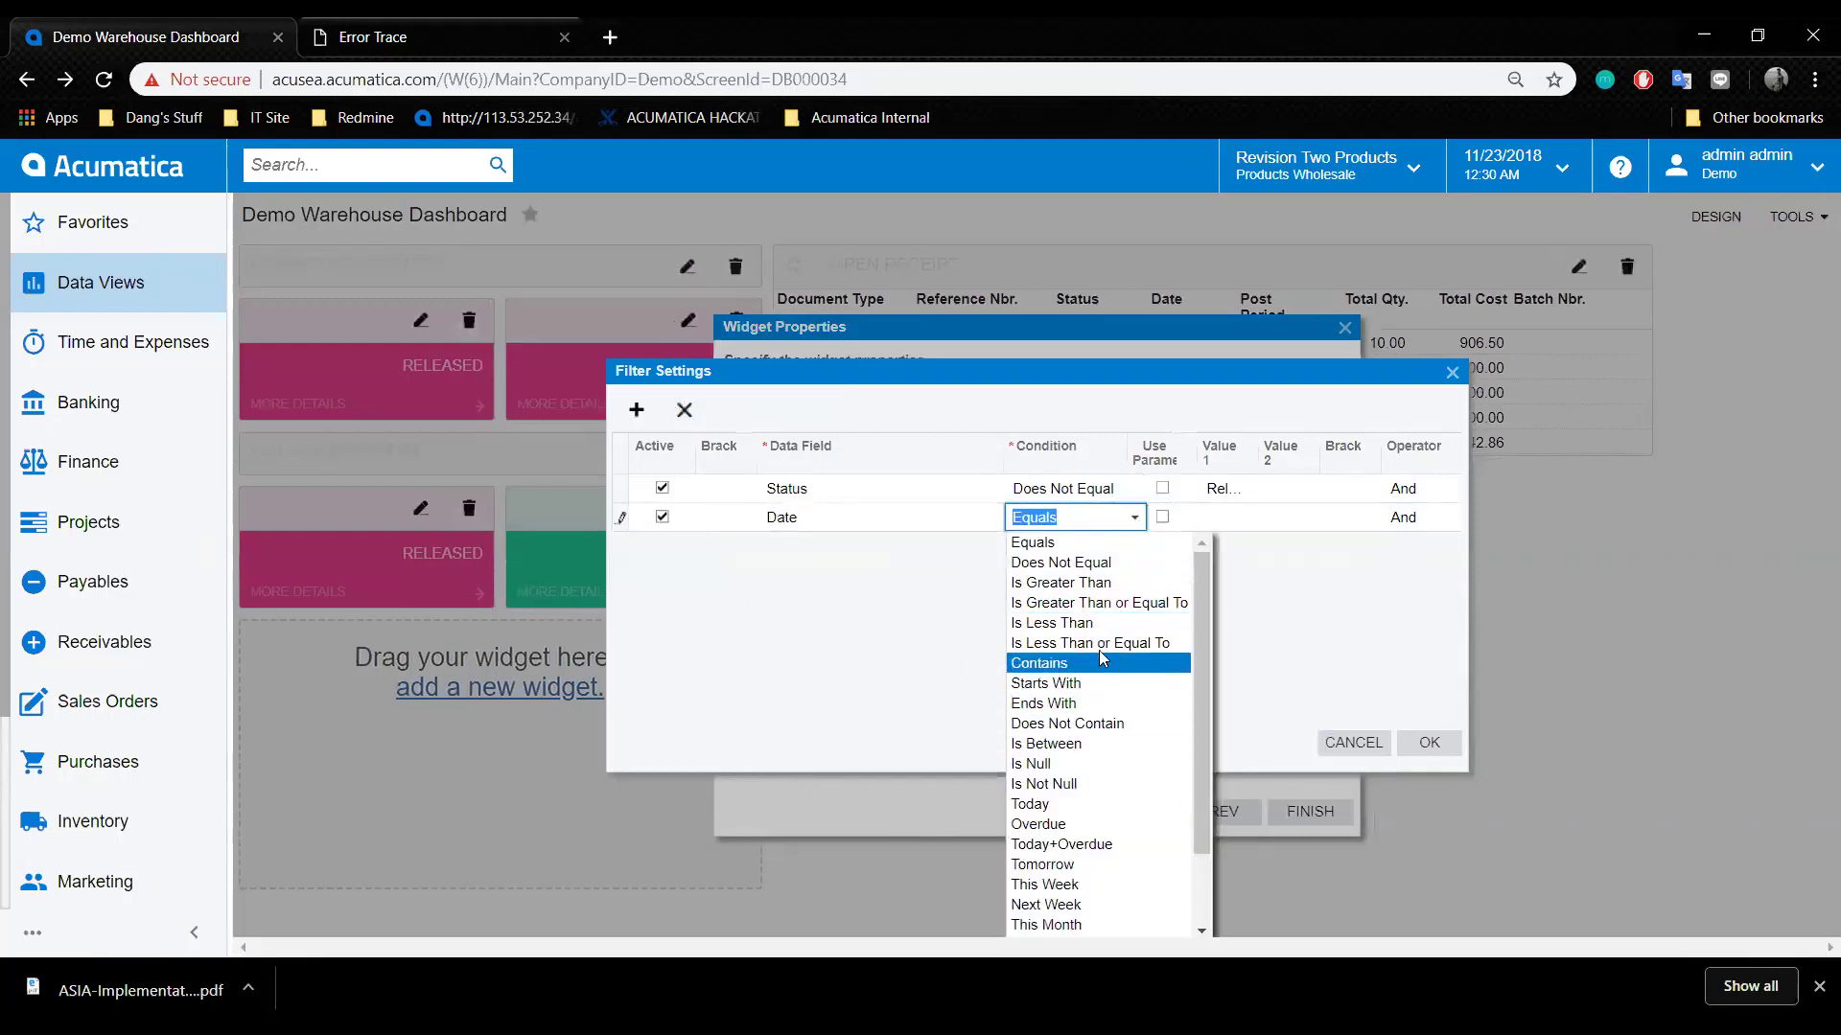
{"action": "left_click", "coordinate": [1095, 744]}
{"action": "left_click", "coordinate": [1269, 526]}
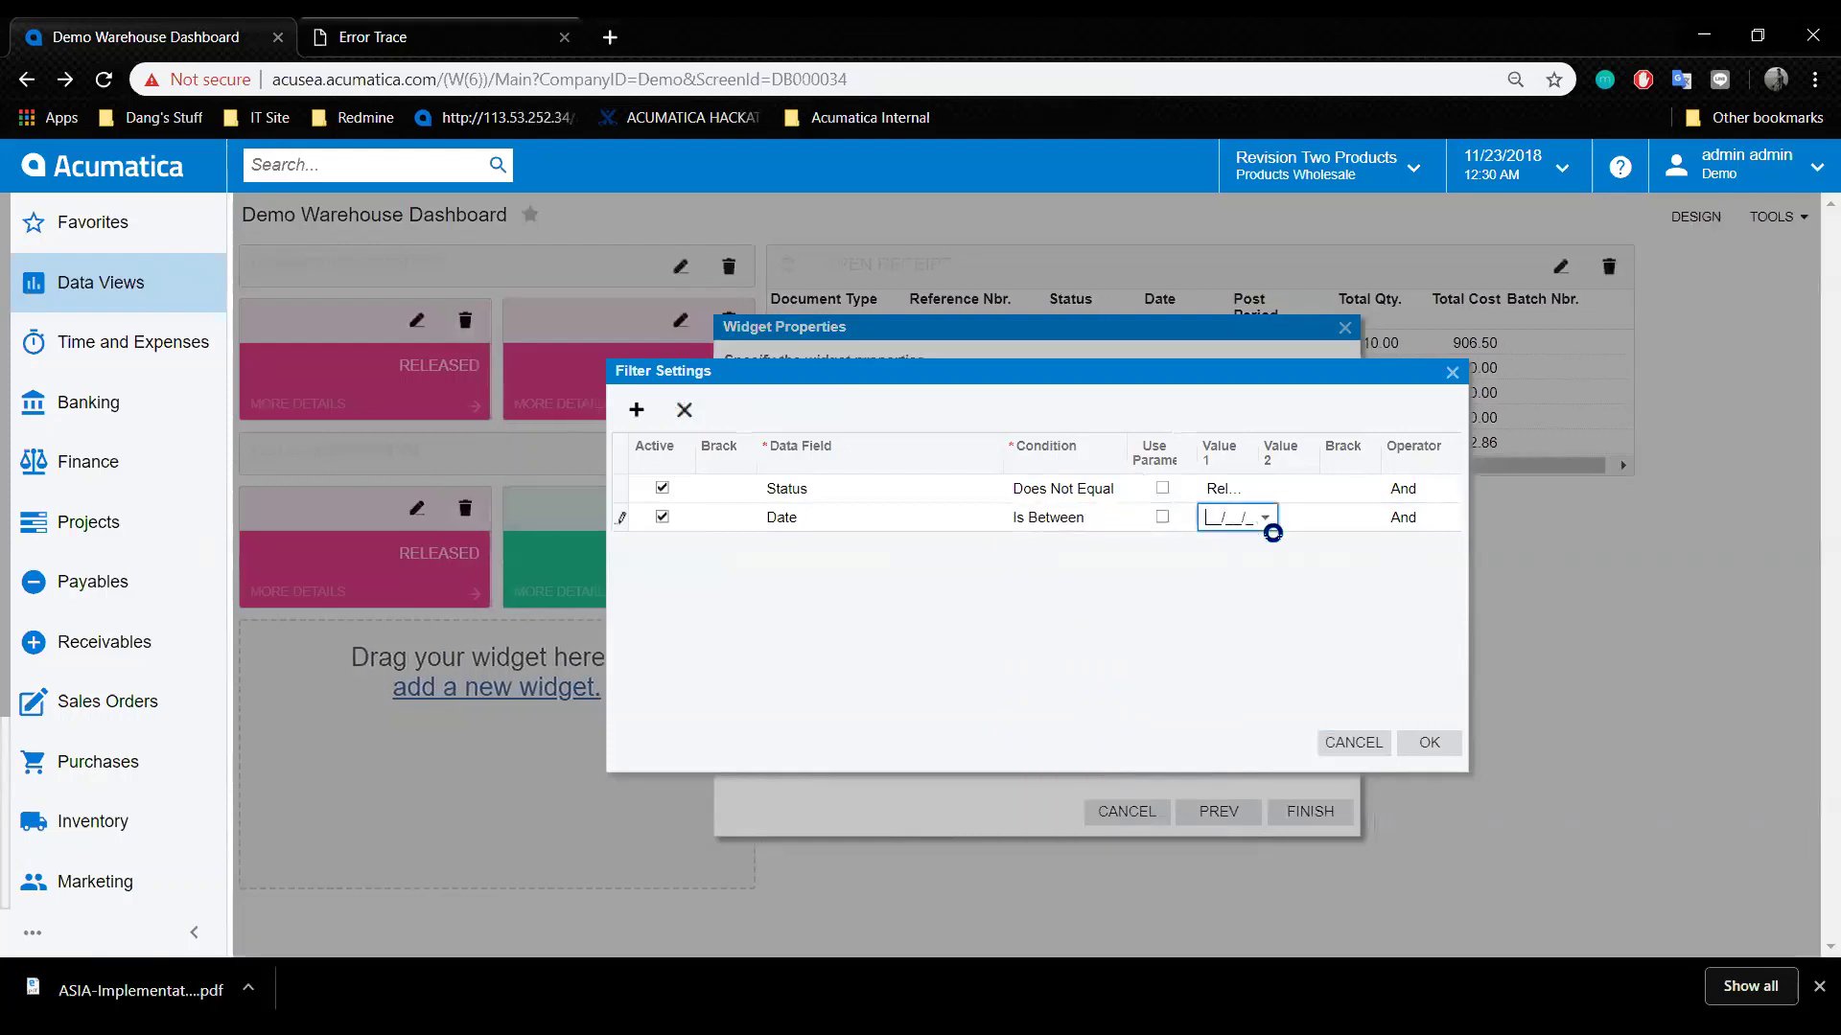
{"action": "left_click", "coordinate": [1264, 517]}
{"action": "left_click", "coordinate": [1583, 618]}
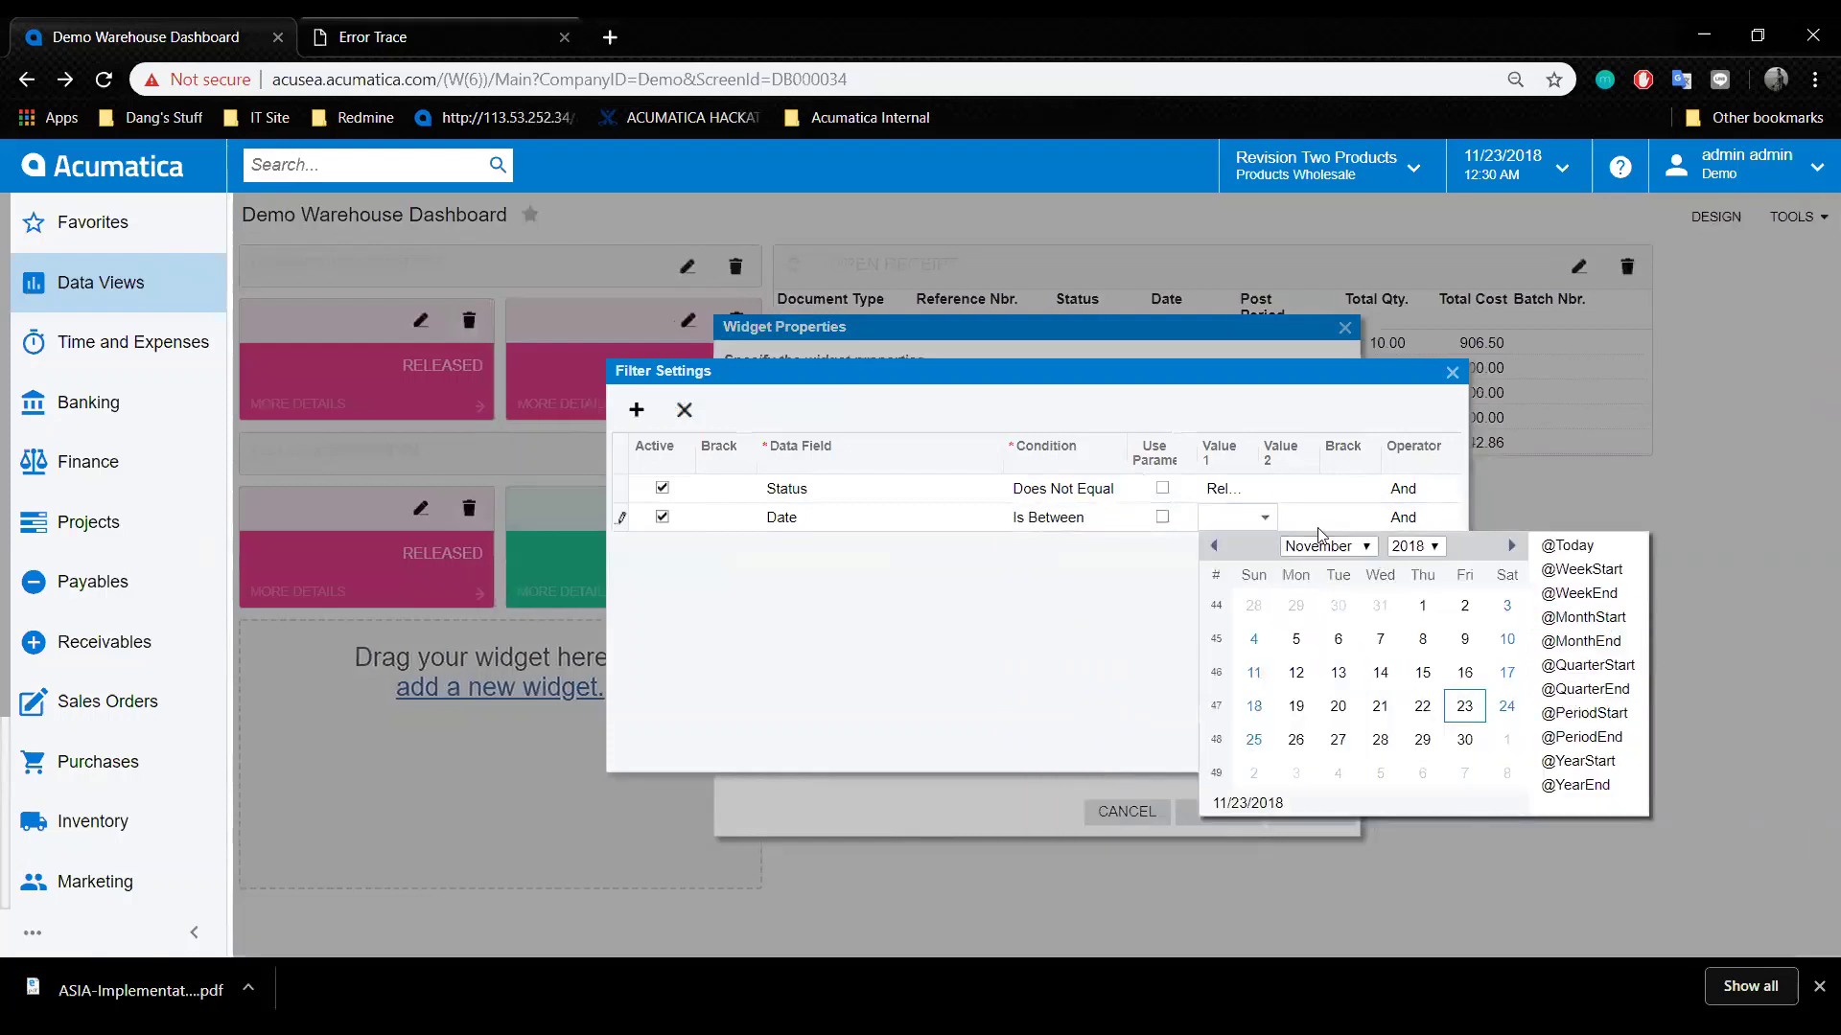
{"action": "left_click", "coordinate": [1289, 517]}
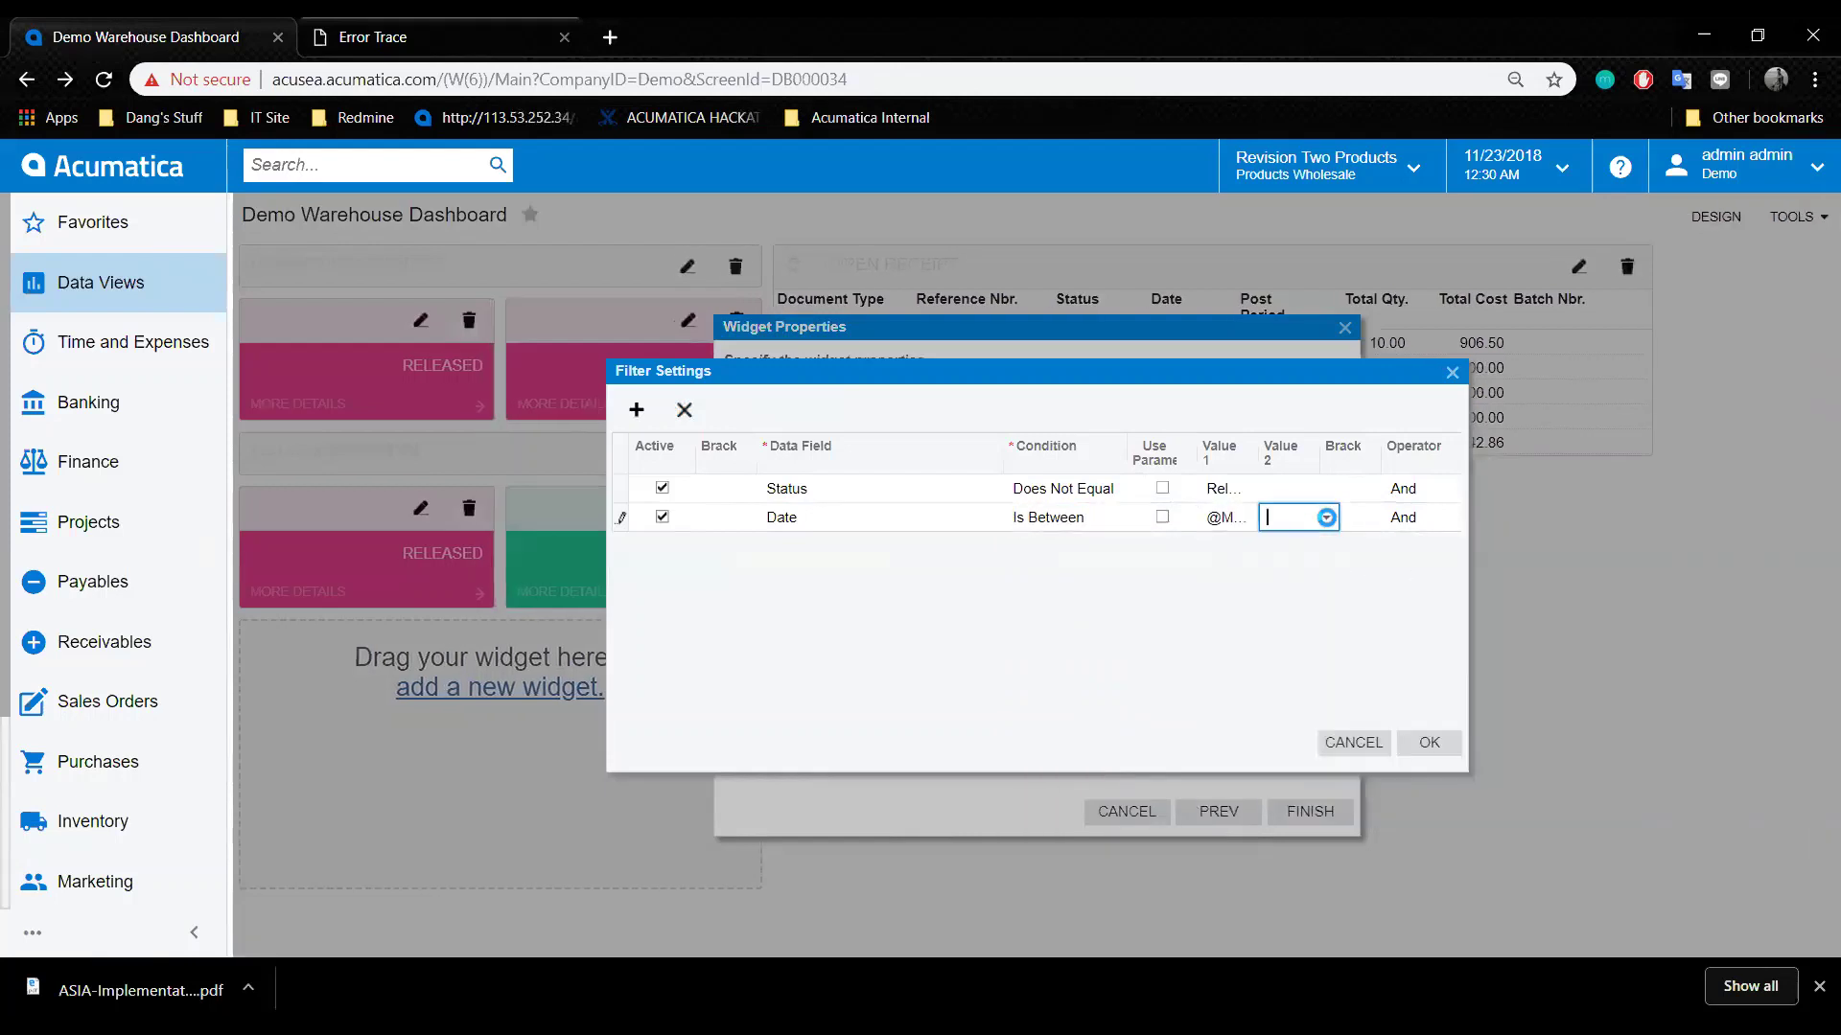
{"action": "left_click", "coordinate": [1326, 518]}
{"action": "left_click", "coordinate": [1620, 639]}
{"action": "left_click", "coordinate": [1428, 743]}
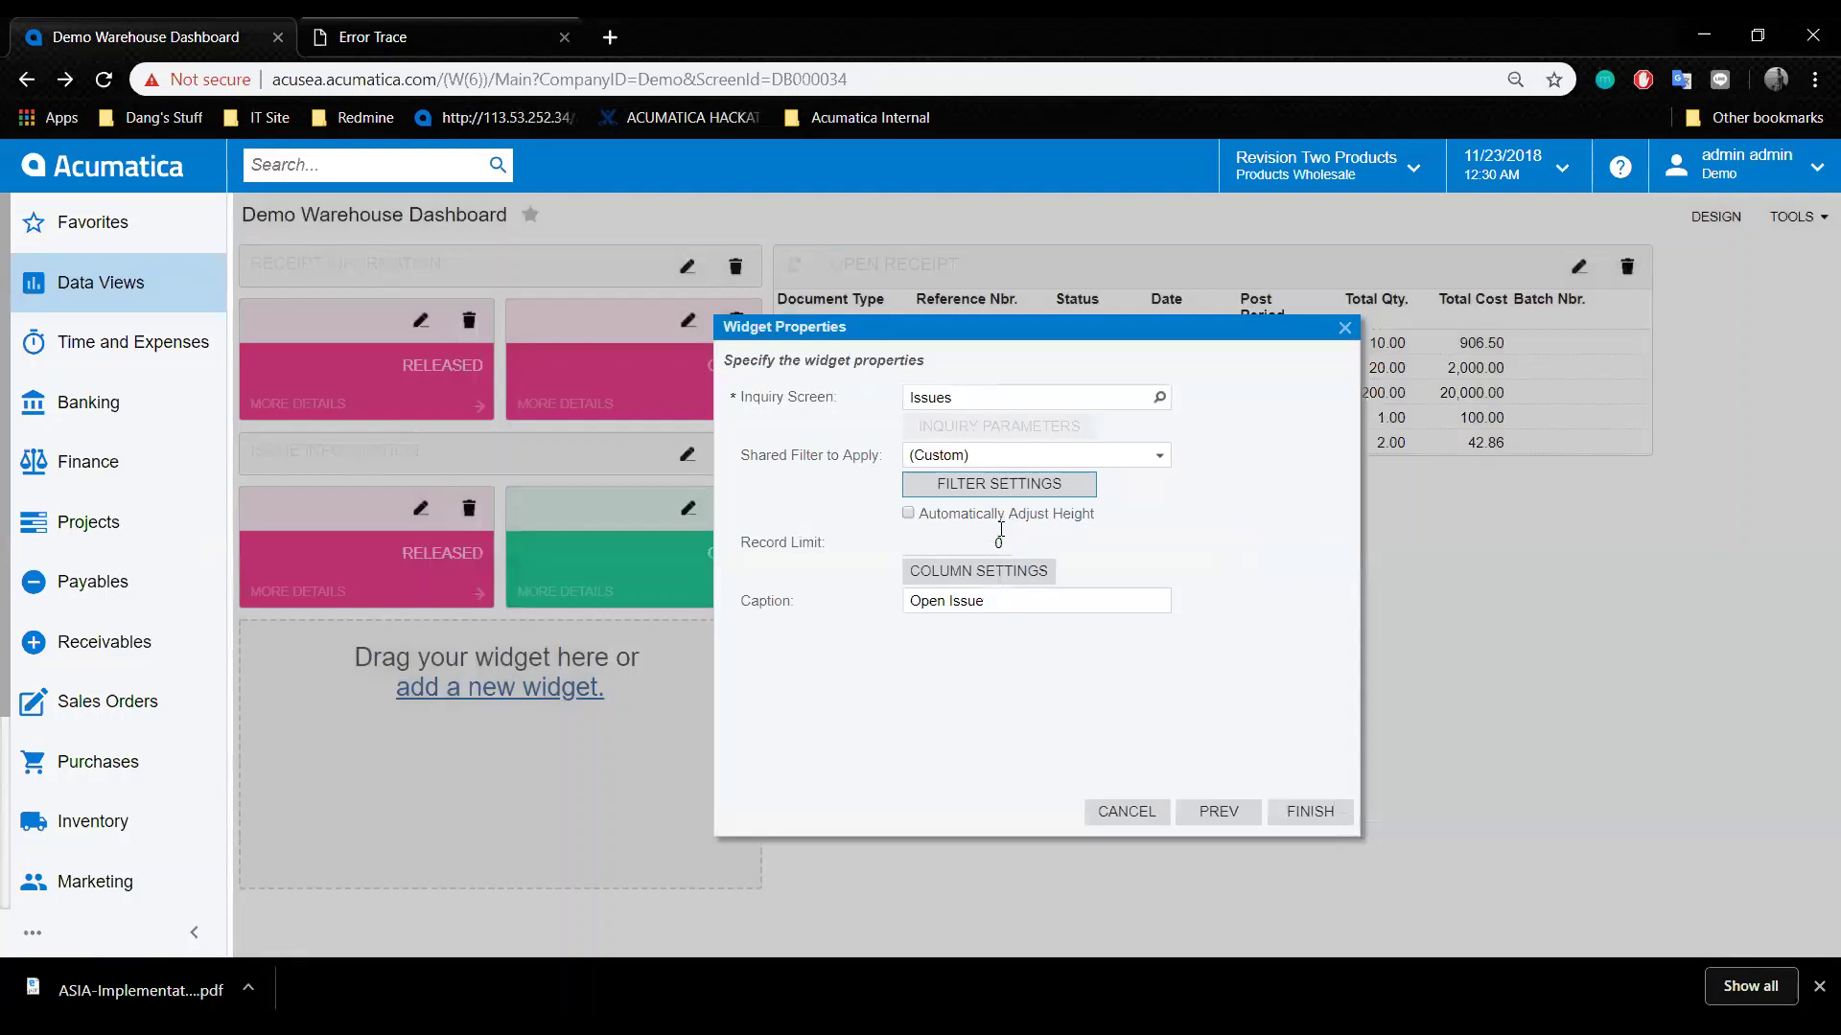
{"action": "left_click", "coordinate": [1309, 811]}
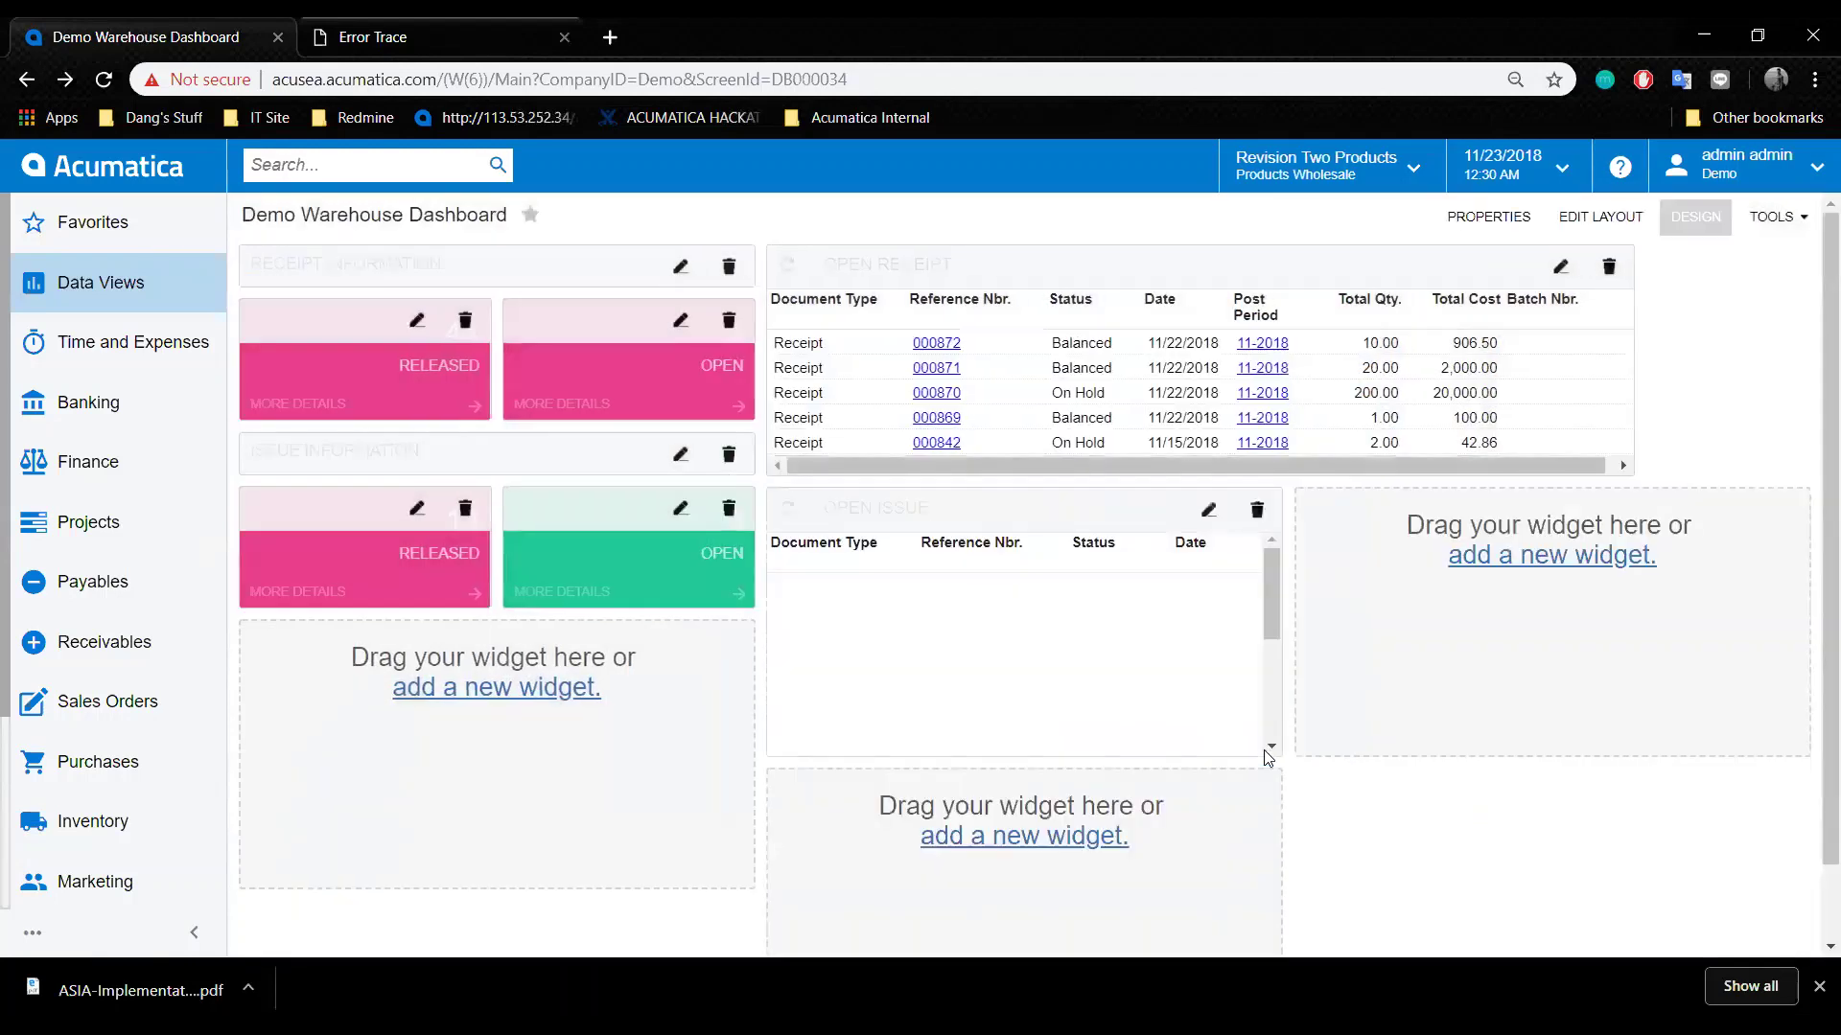
Widen the Open Issue table to match the Open Receipt table above it and leave design mode.
{"action": "left_click_drag", "start_coordinate": [1279, 566], "coordinate": [1633, 553]}
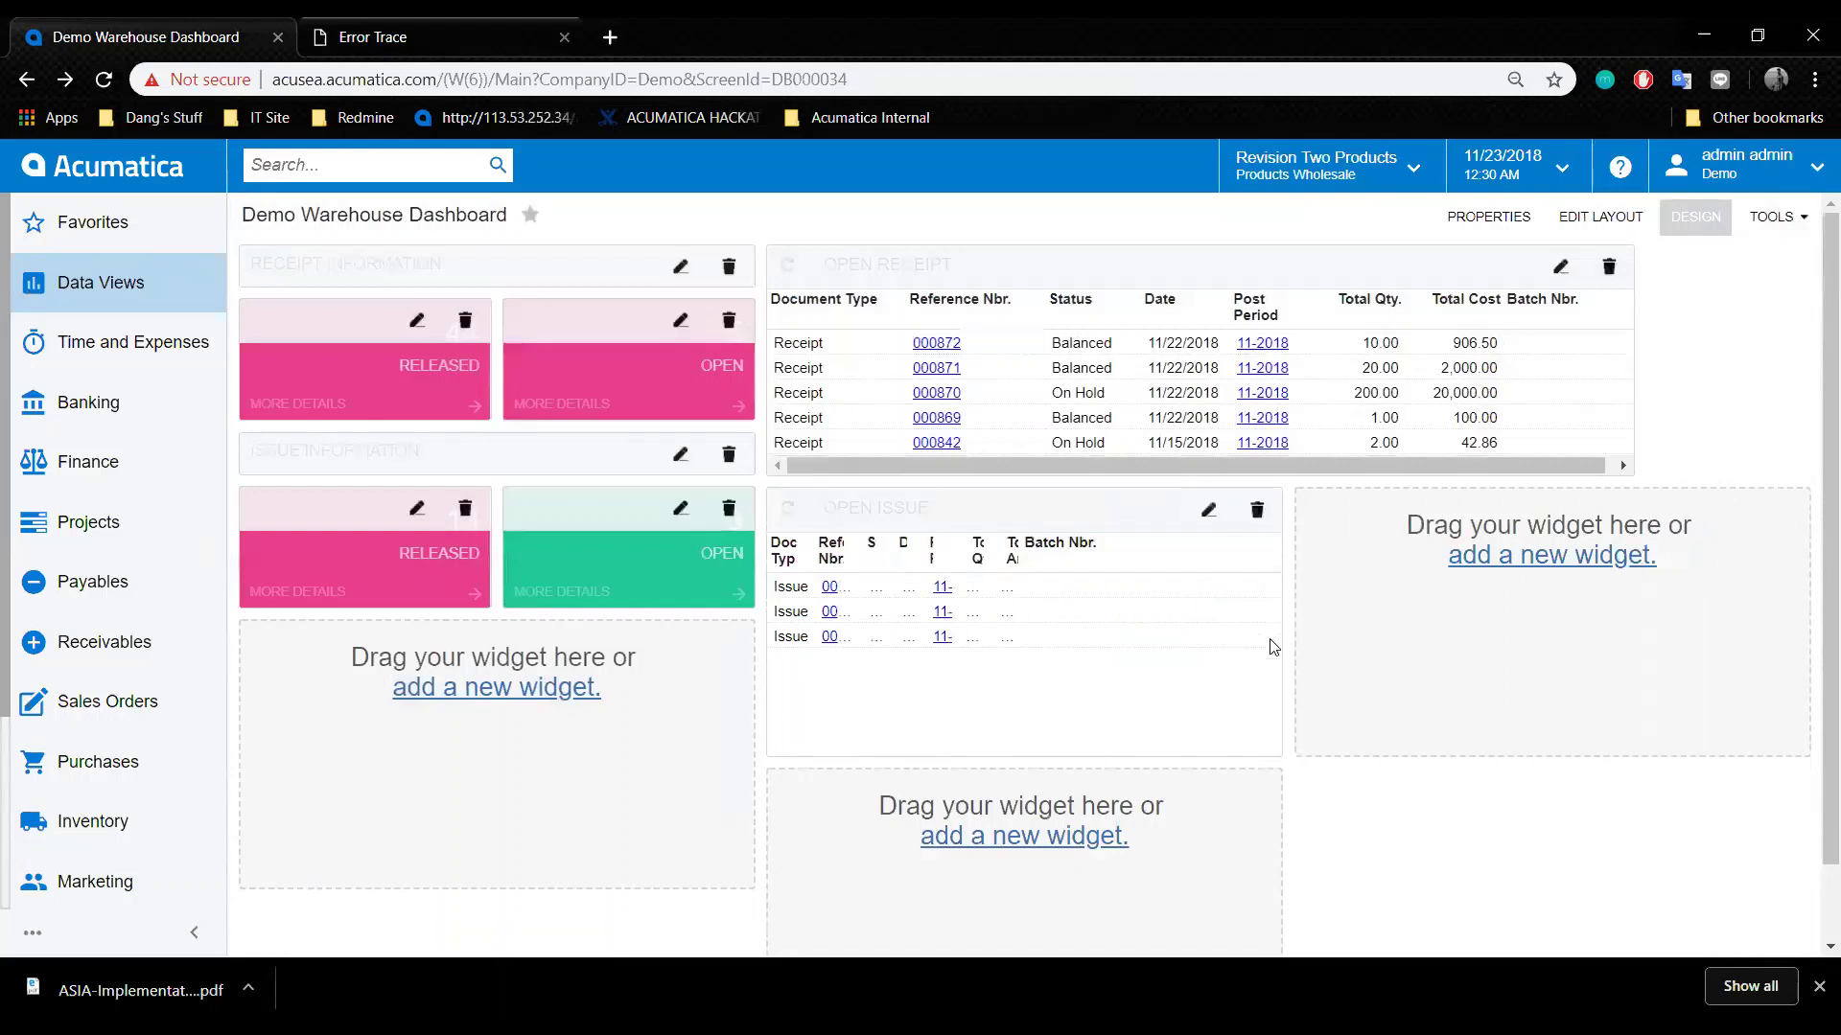
{"action": "left_click_drag", "start_coordinate": [1281, 664], "coordinate": [1636, 658]}
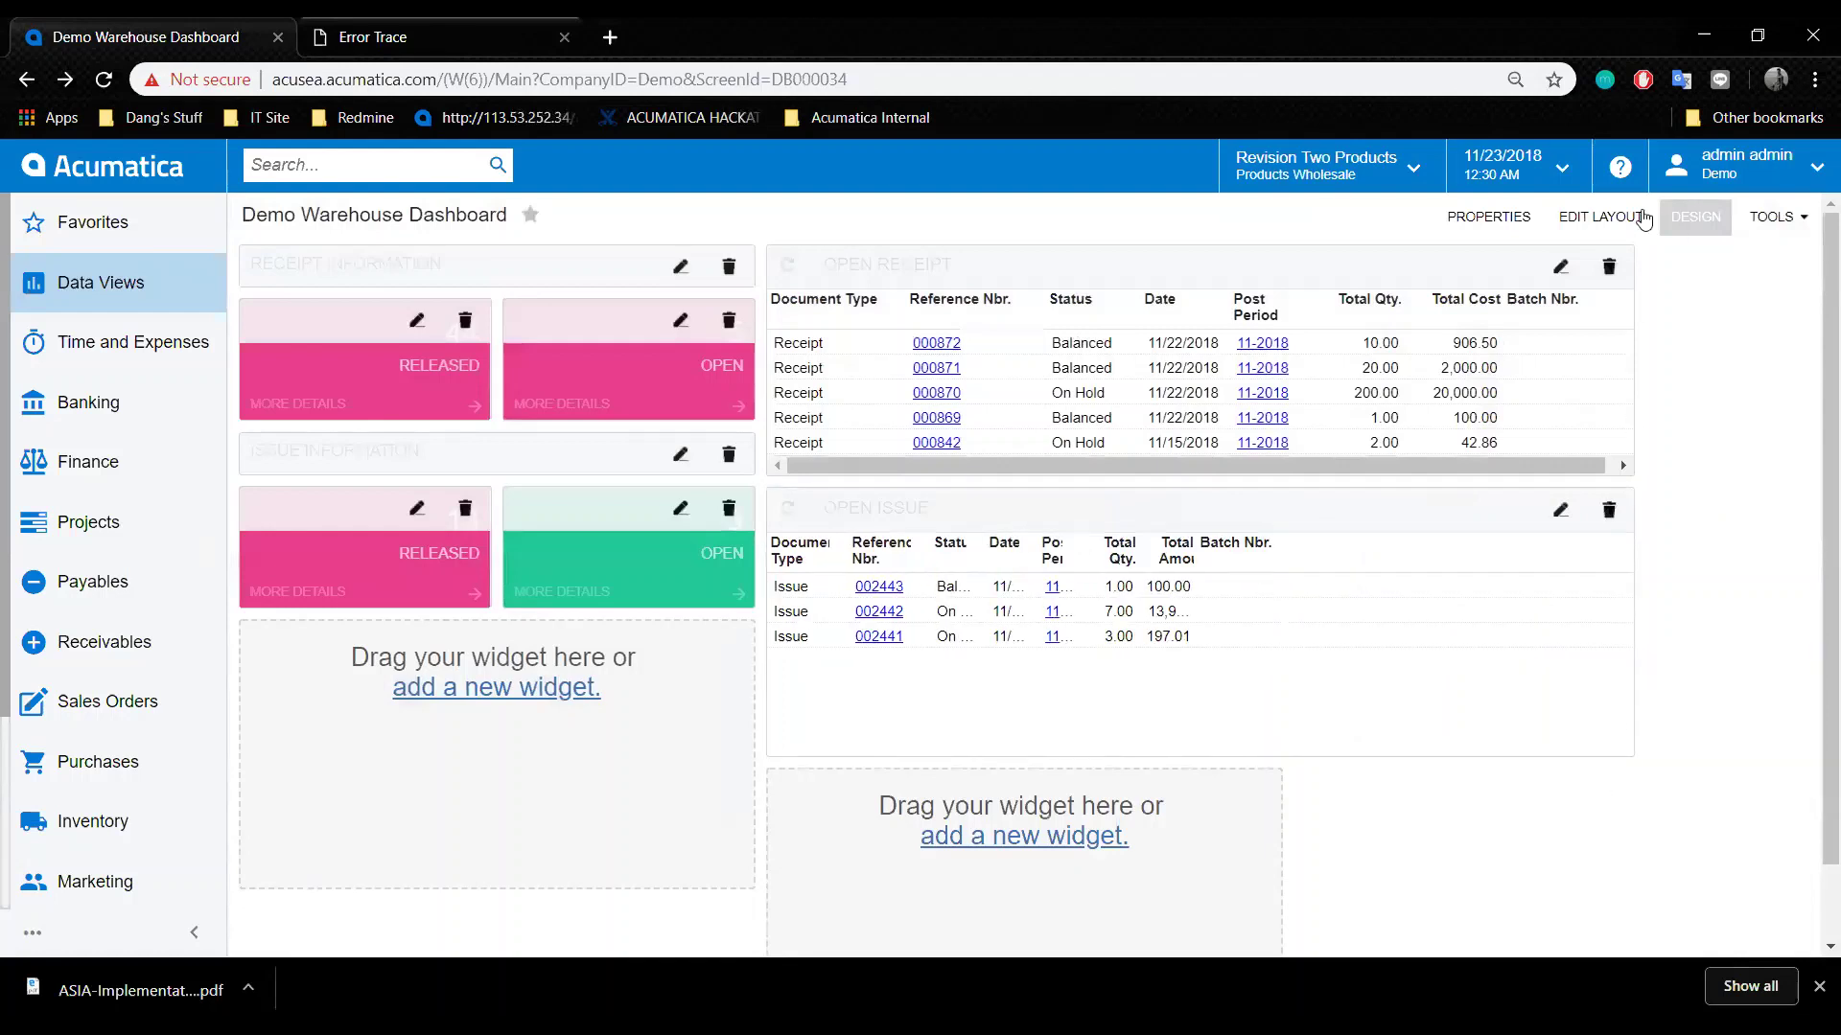
{"action": "left_click", "coordinate": [1695, 217]}
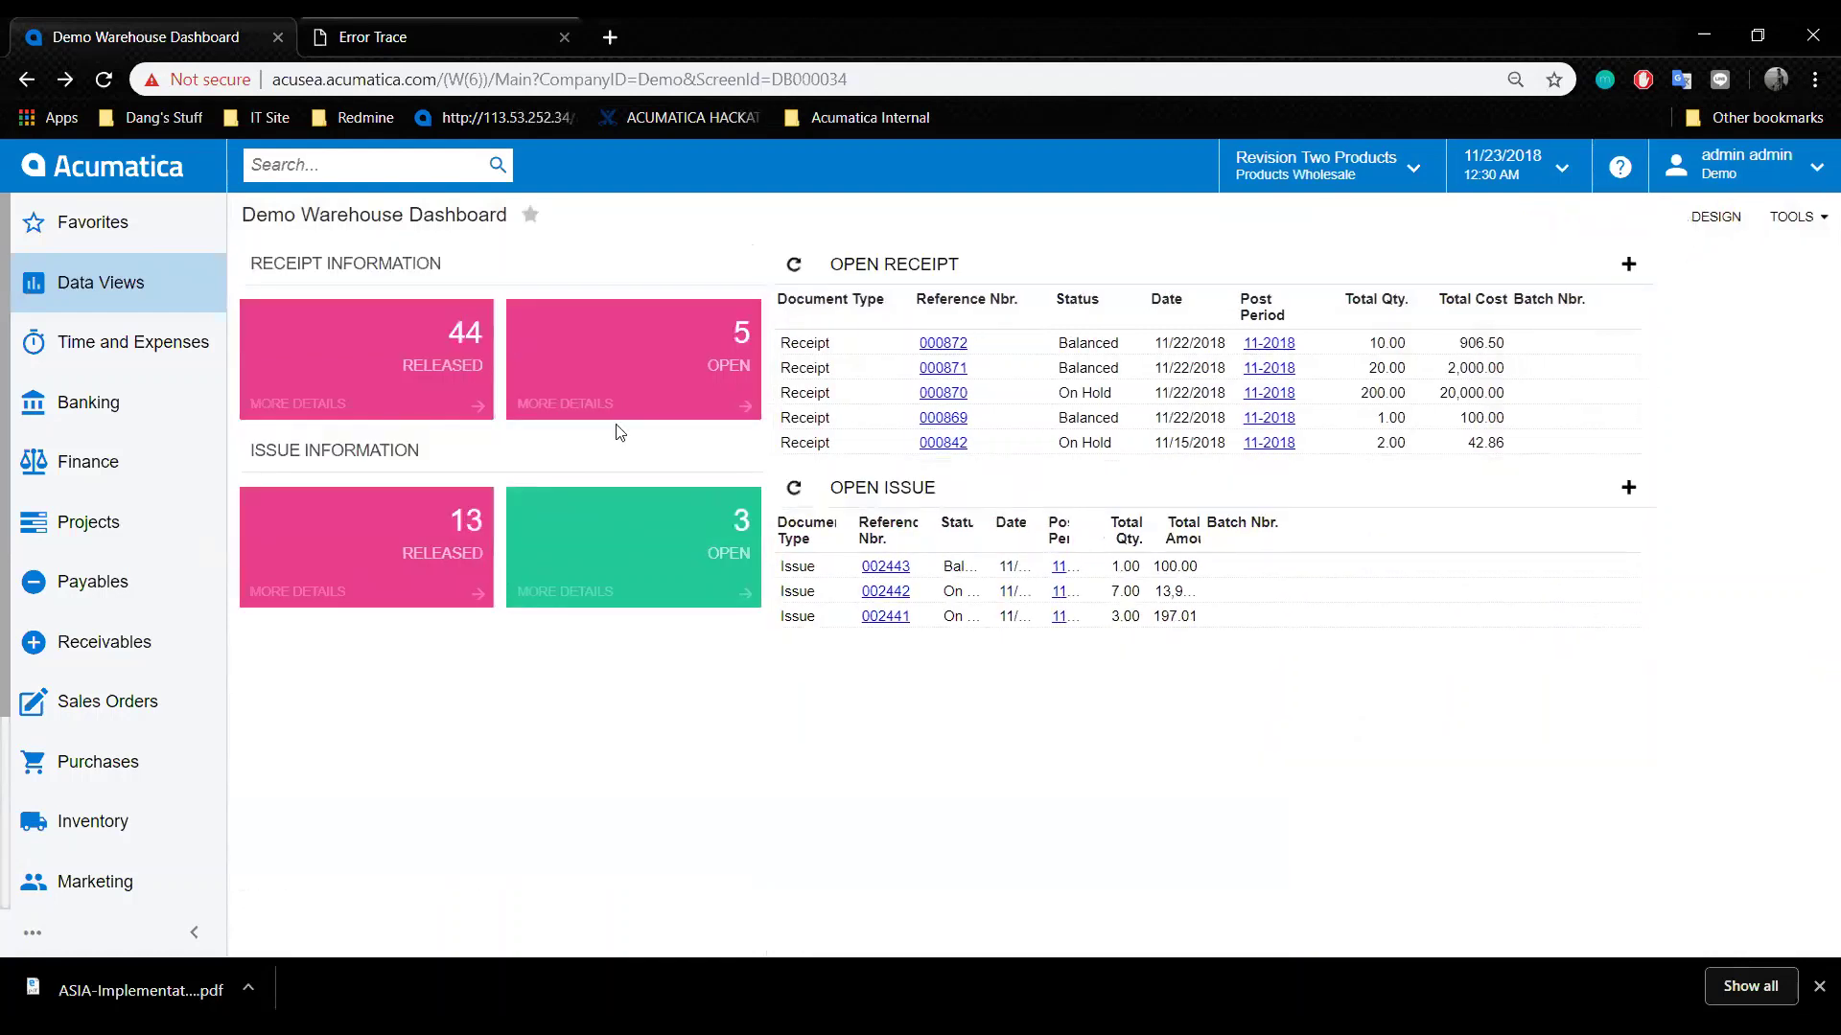
Return to design mode and start a new Chart widget in the empty slot below the issue scorecards.
{"action": "left_click", "coordinate": [1715, 218]}
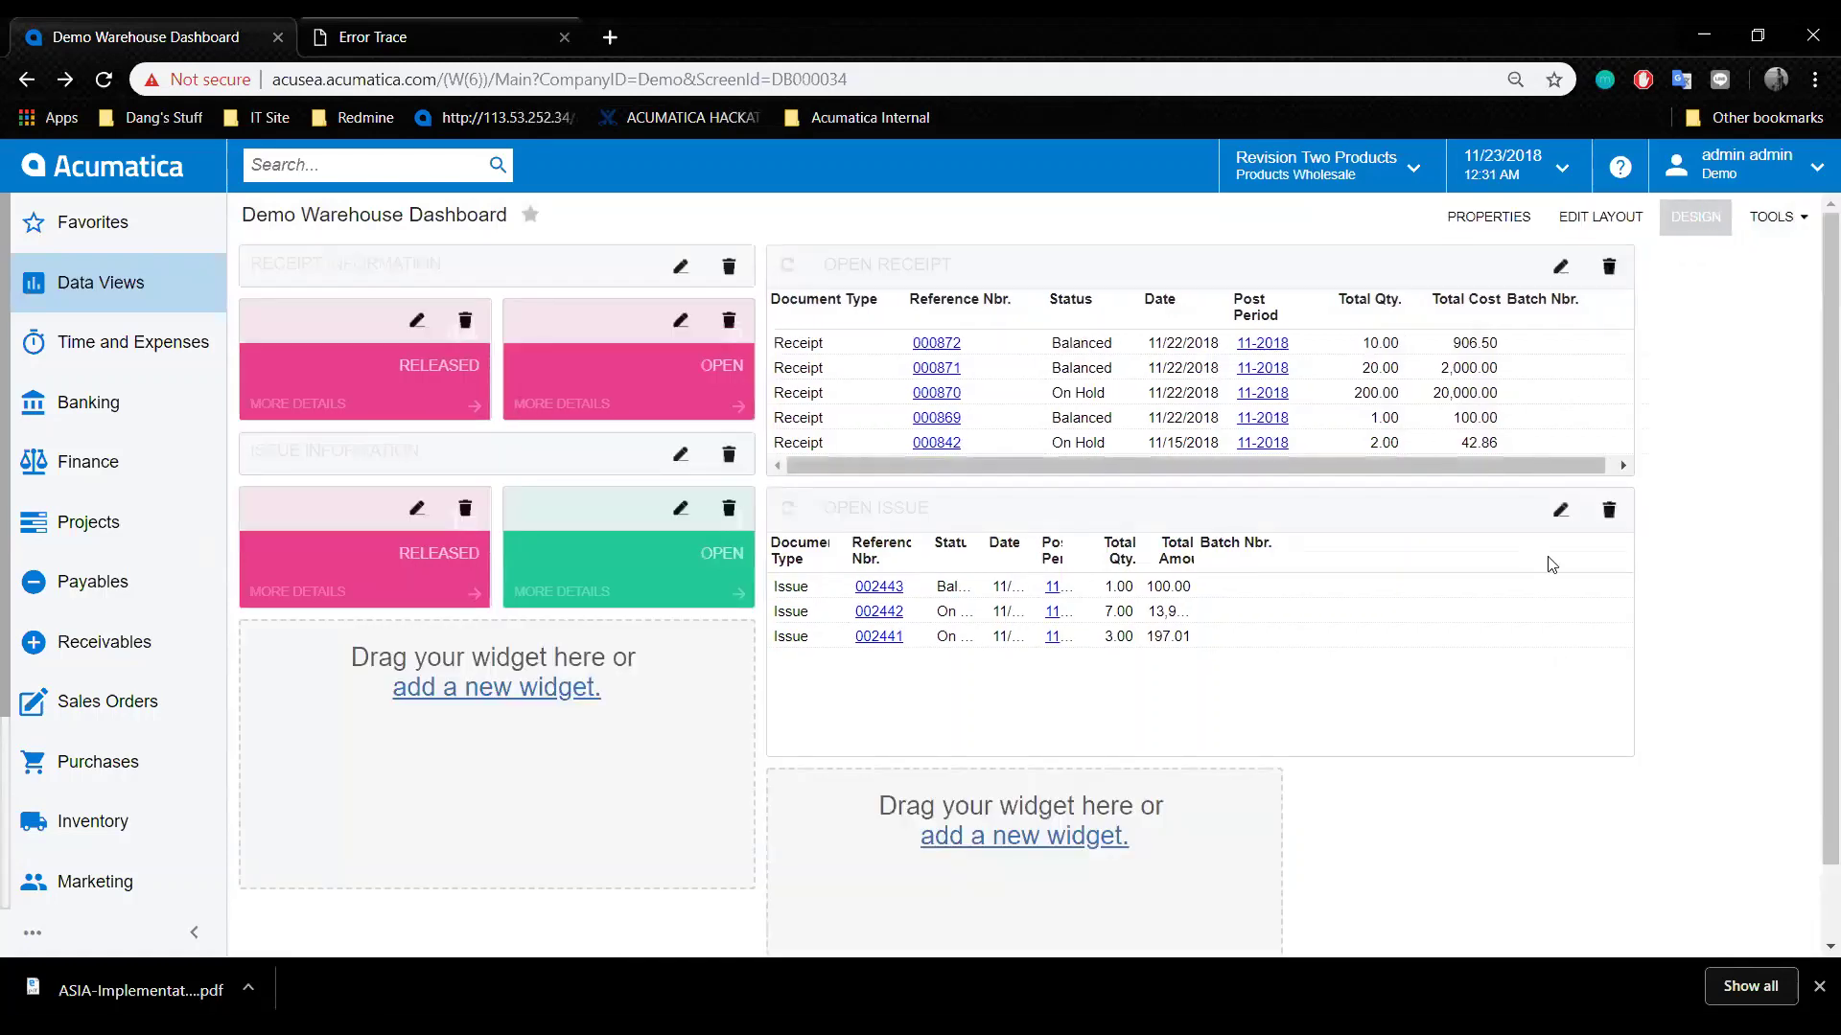
{"action": "scroll", "coordinate": [1533, 662], "scroll_direction": "down", "scroll_amount": 1}
{"action": "left_click", "coordinate": [522, 613]}
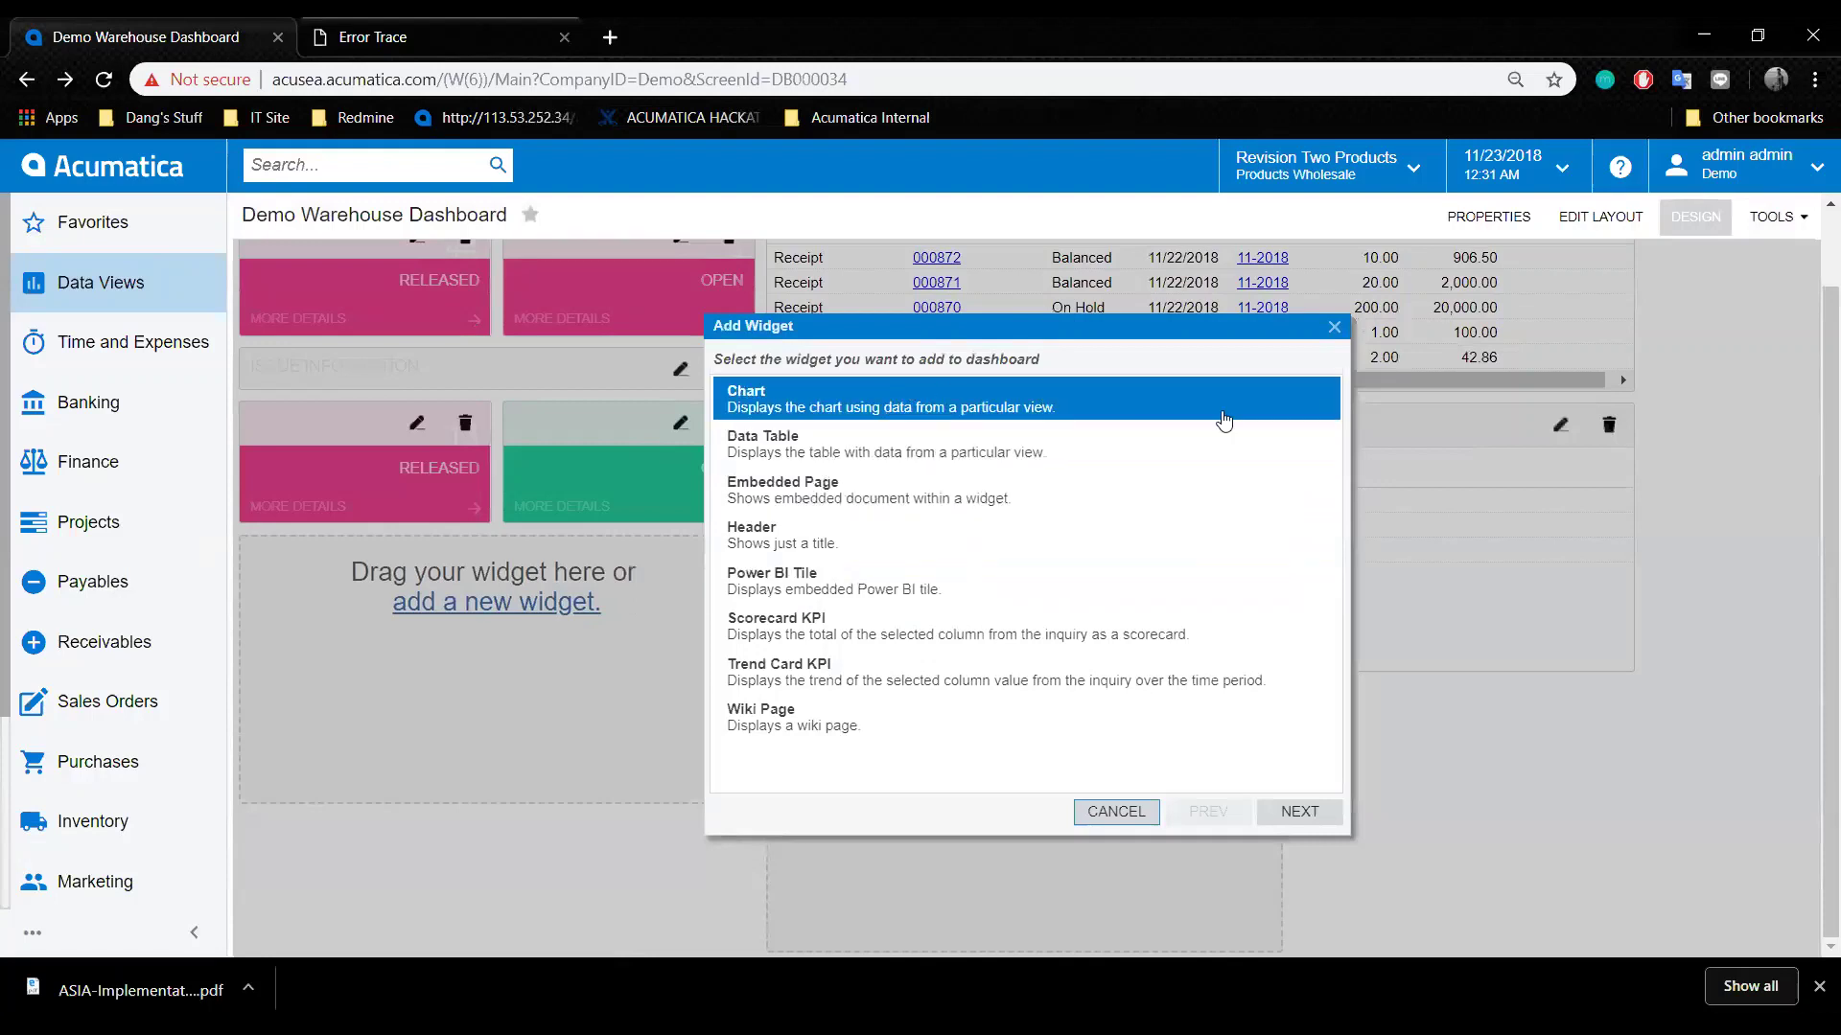
{"action": "left_click", "coordinate": [1298, 810]}
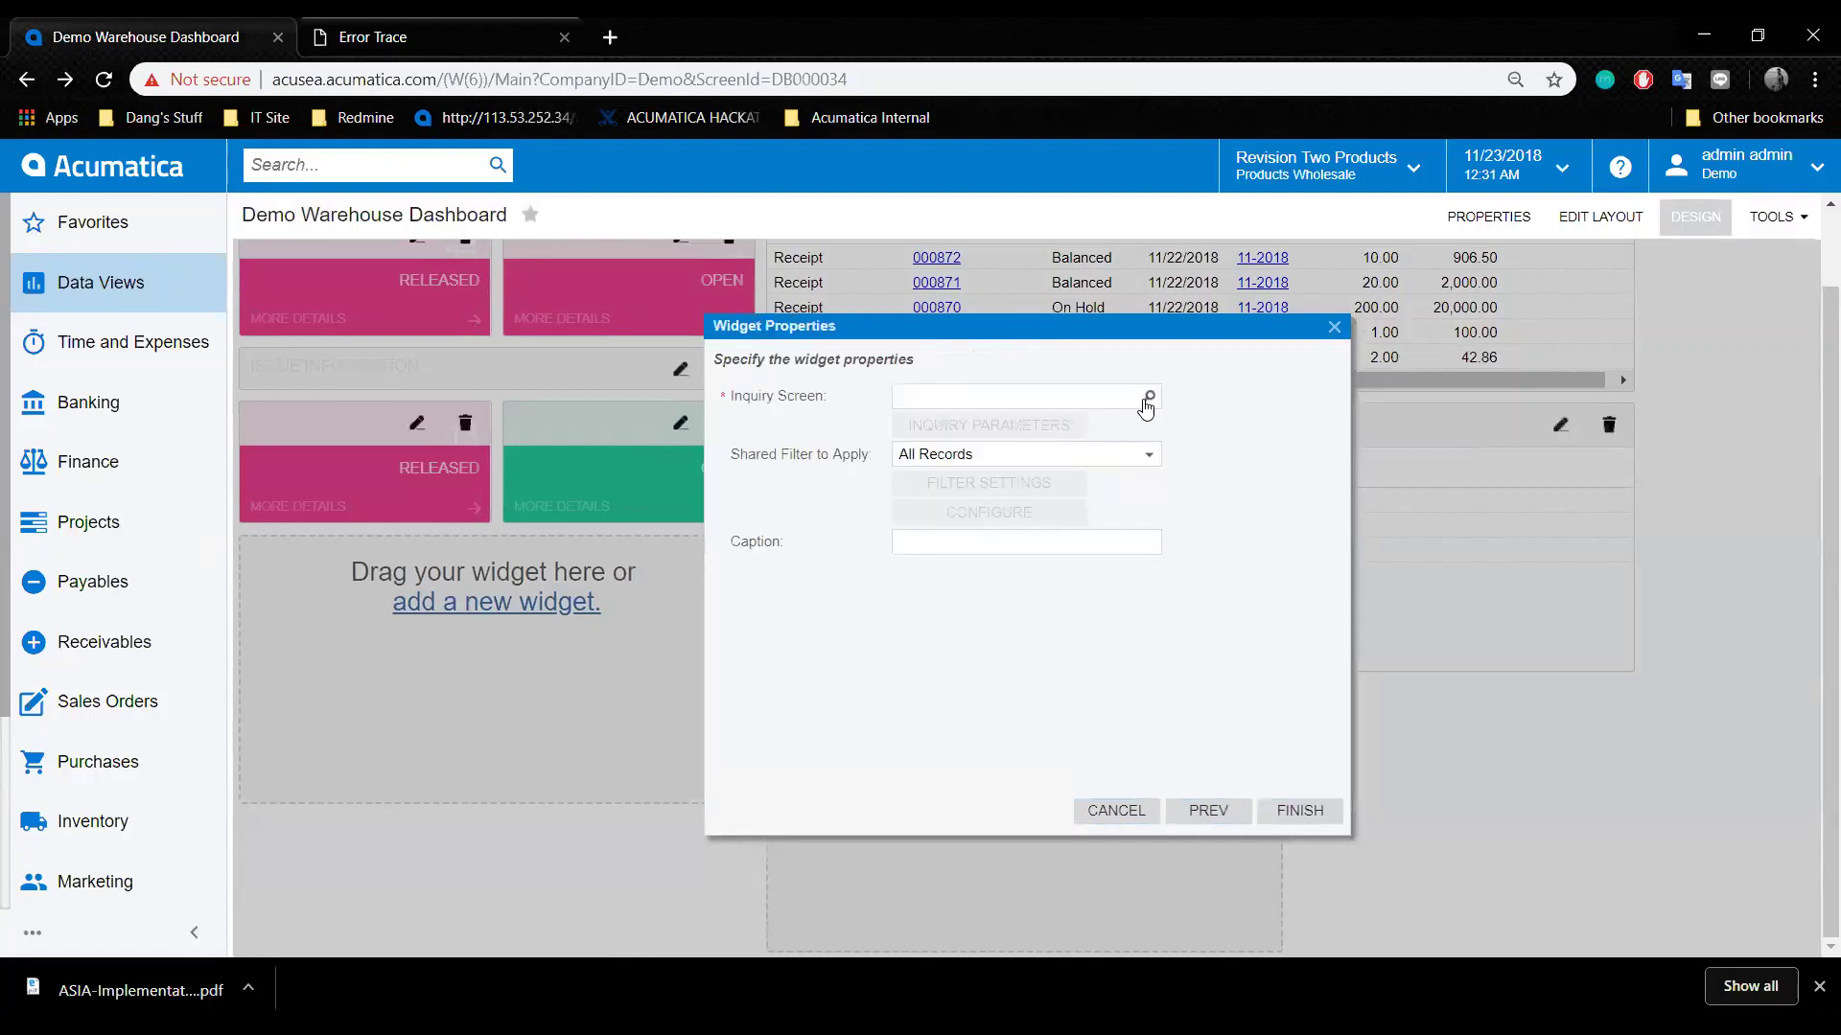
Choose DB-INTransaction from the Hidden Generic Inquiries under Hidden as the chart's inquiry screen.
{"action": "left_click", "coordinate": [1148, 397]}
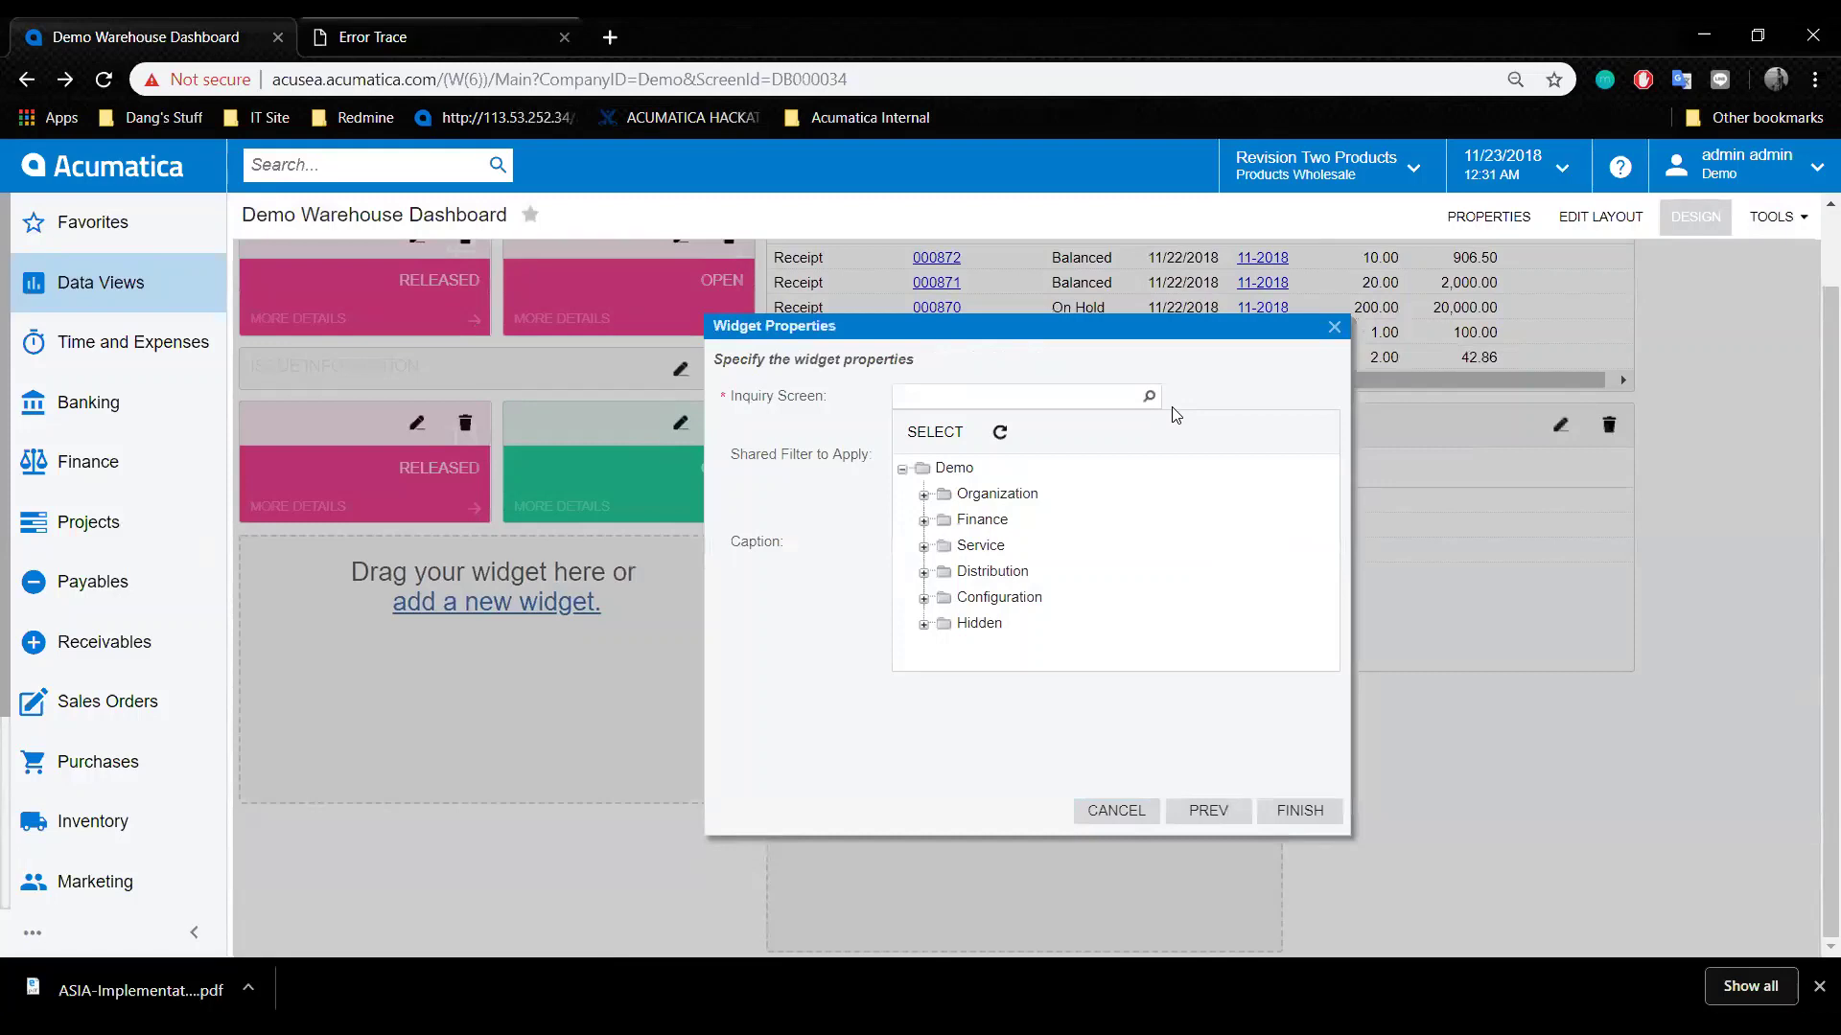
{"action": "left_click", "coordinate": [923, 624]}
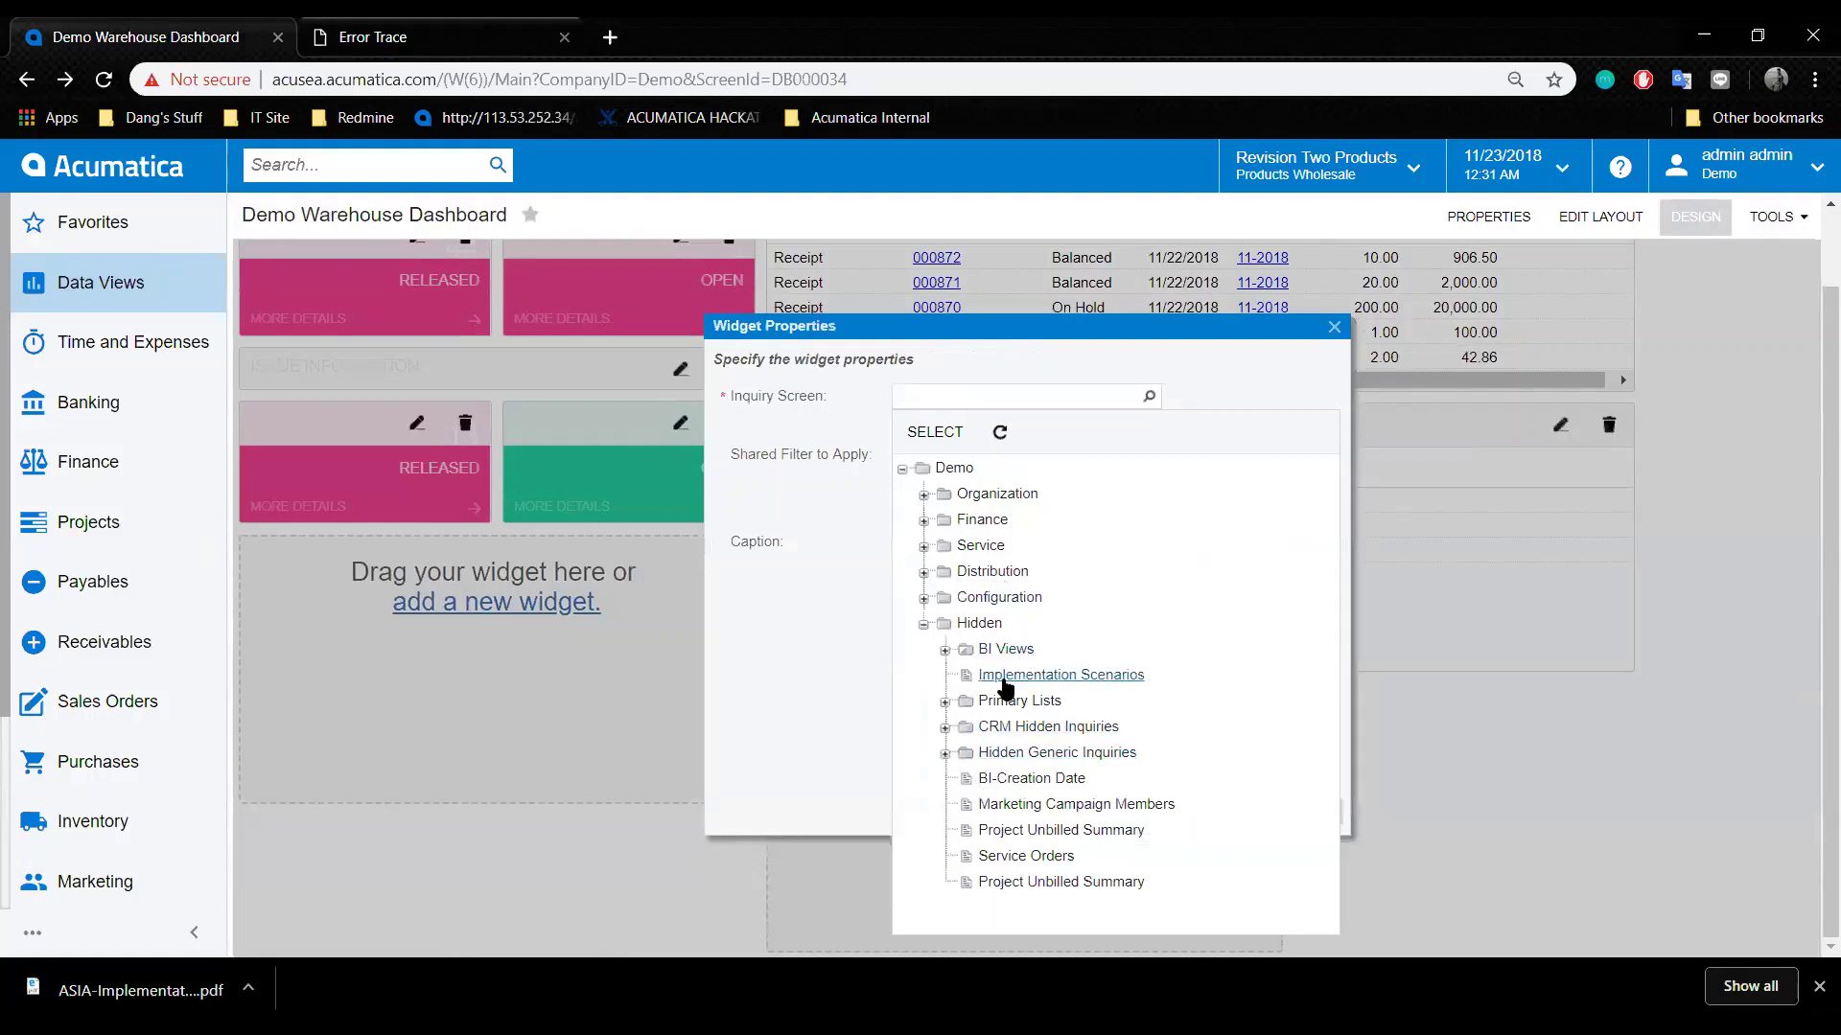
{"action": "left_click", "coordinate": [945, 702]}
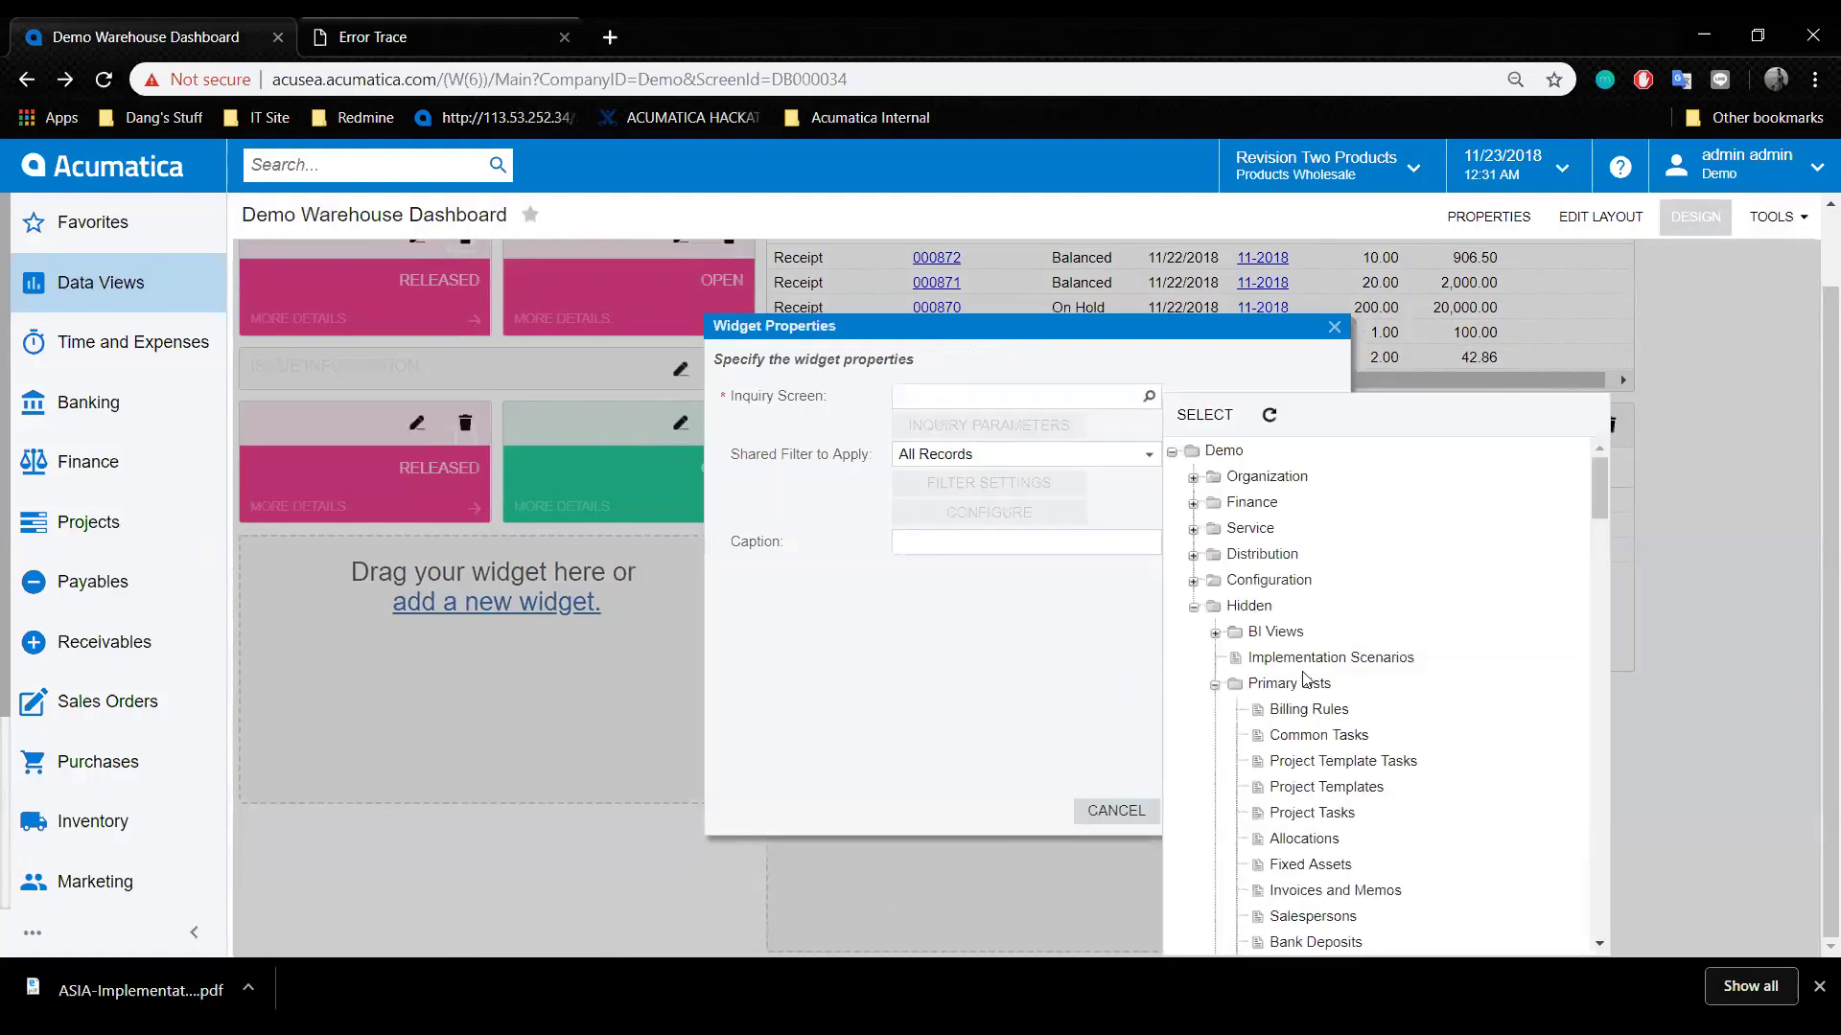
{"action": "scroll", "coordinate": [1368, 709], "scroll_direction": "down", "scroll_amount": 10}
{"action": "scroll", "coordinate": [1368, 710], "scroll_direction": "down", "scroll_amount": 20}
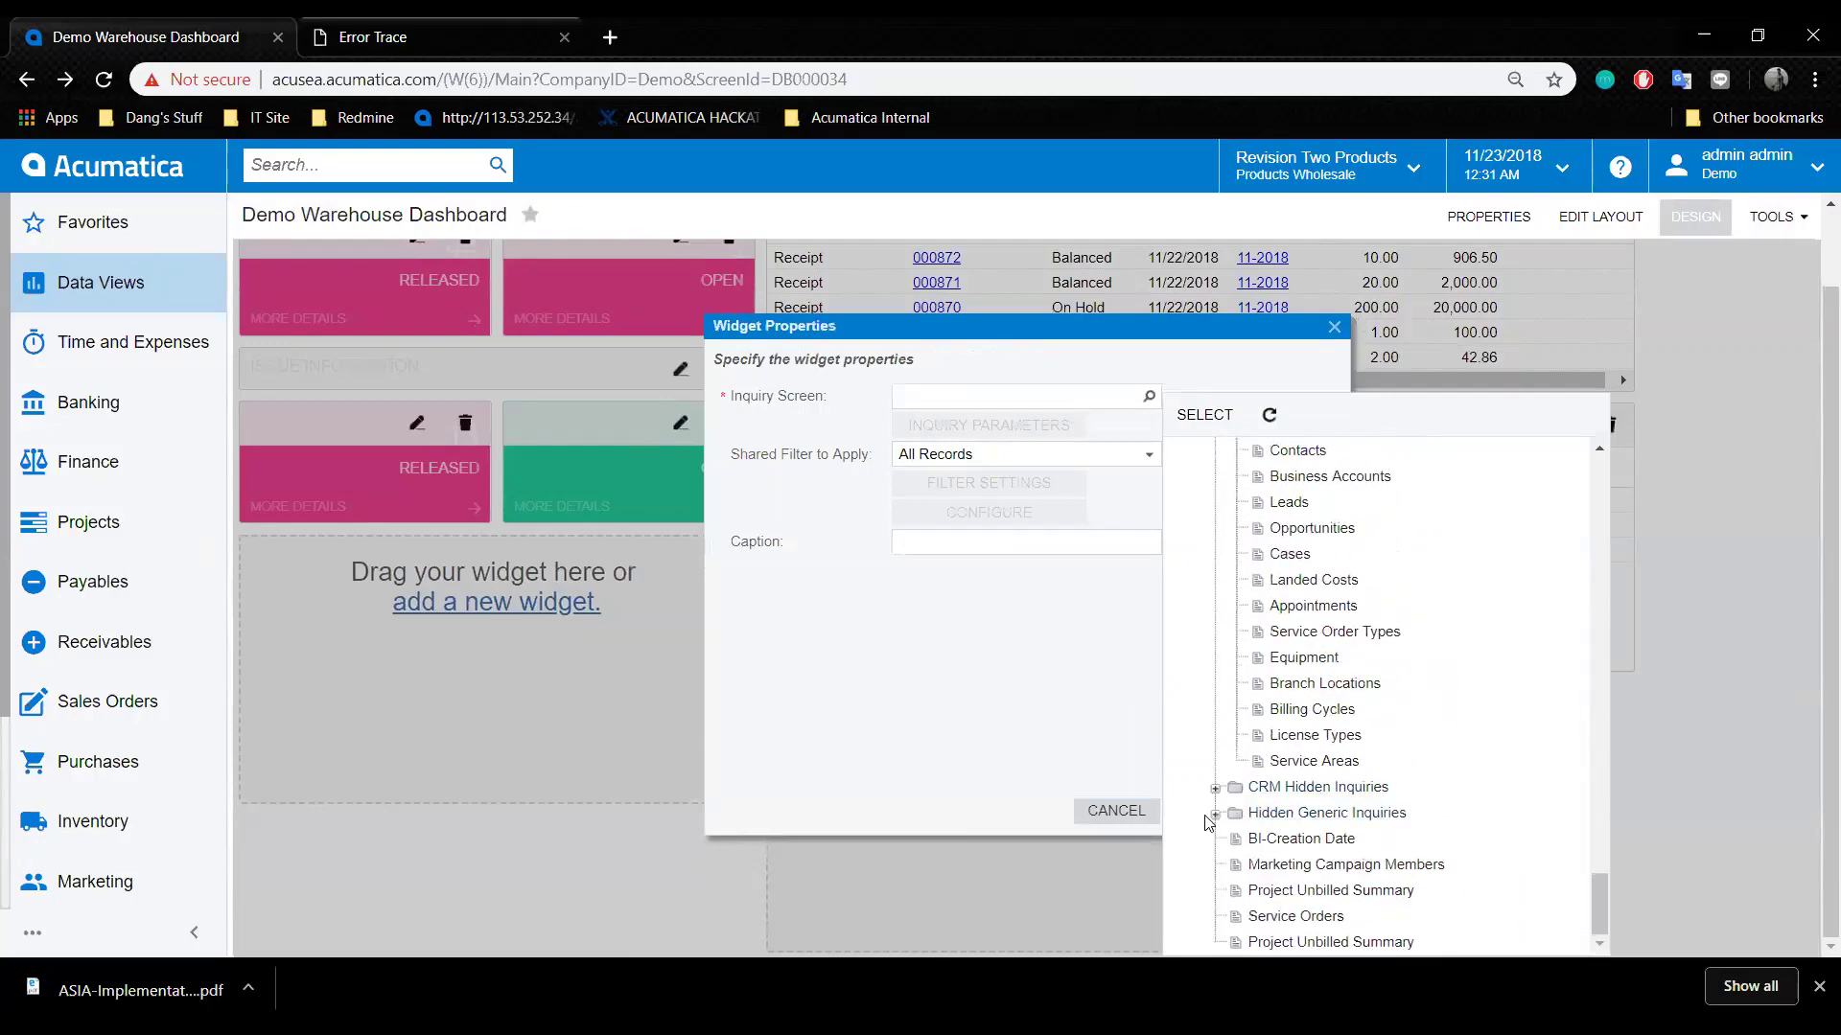
{"action": "left_click", "coordinate": [1215, 815]}
{"action": "scroll", "coordinate": [1401, 744], "scroll_direction": "down", "scroll_amount": 6}
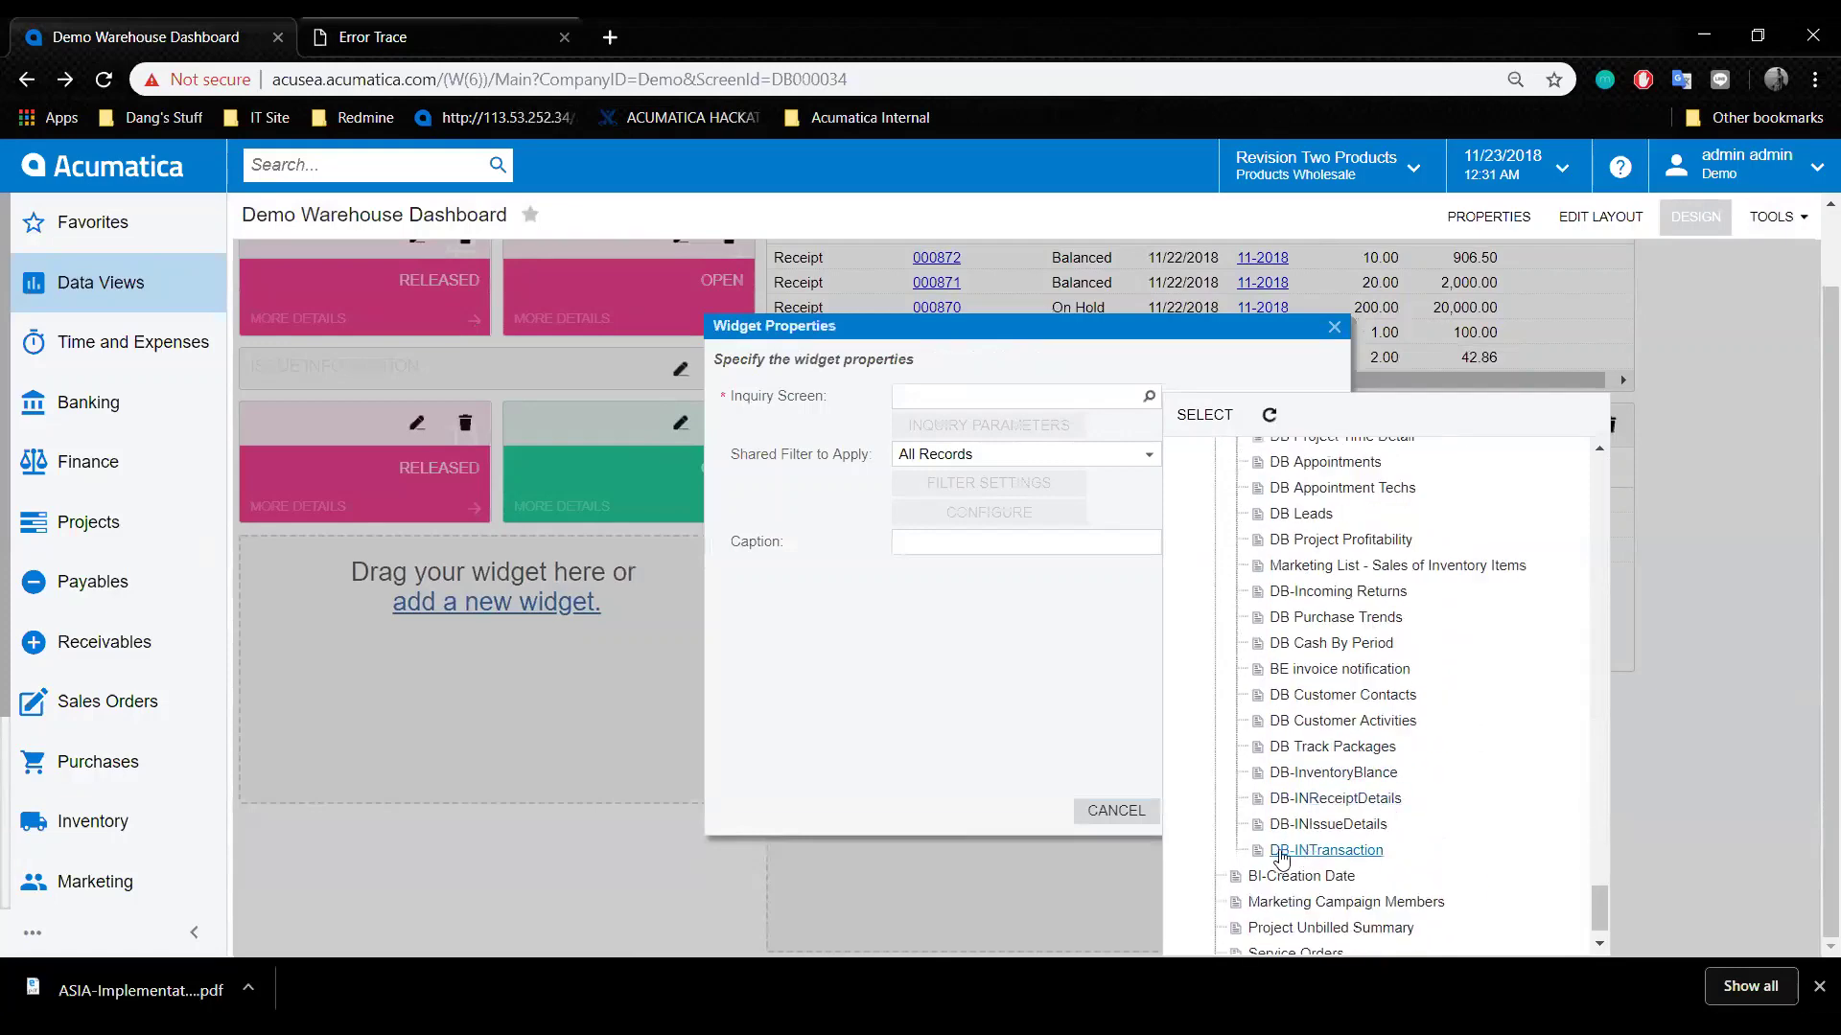
{"action": "left_click", "coordinate": [1337, 853]}
{"action": "double_click", "coordinate": [1337, 851]}
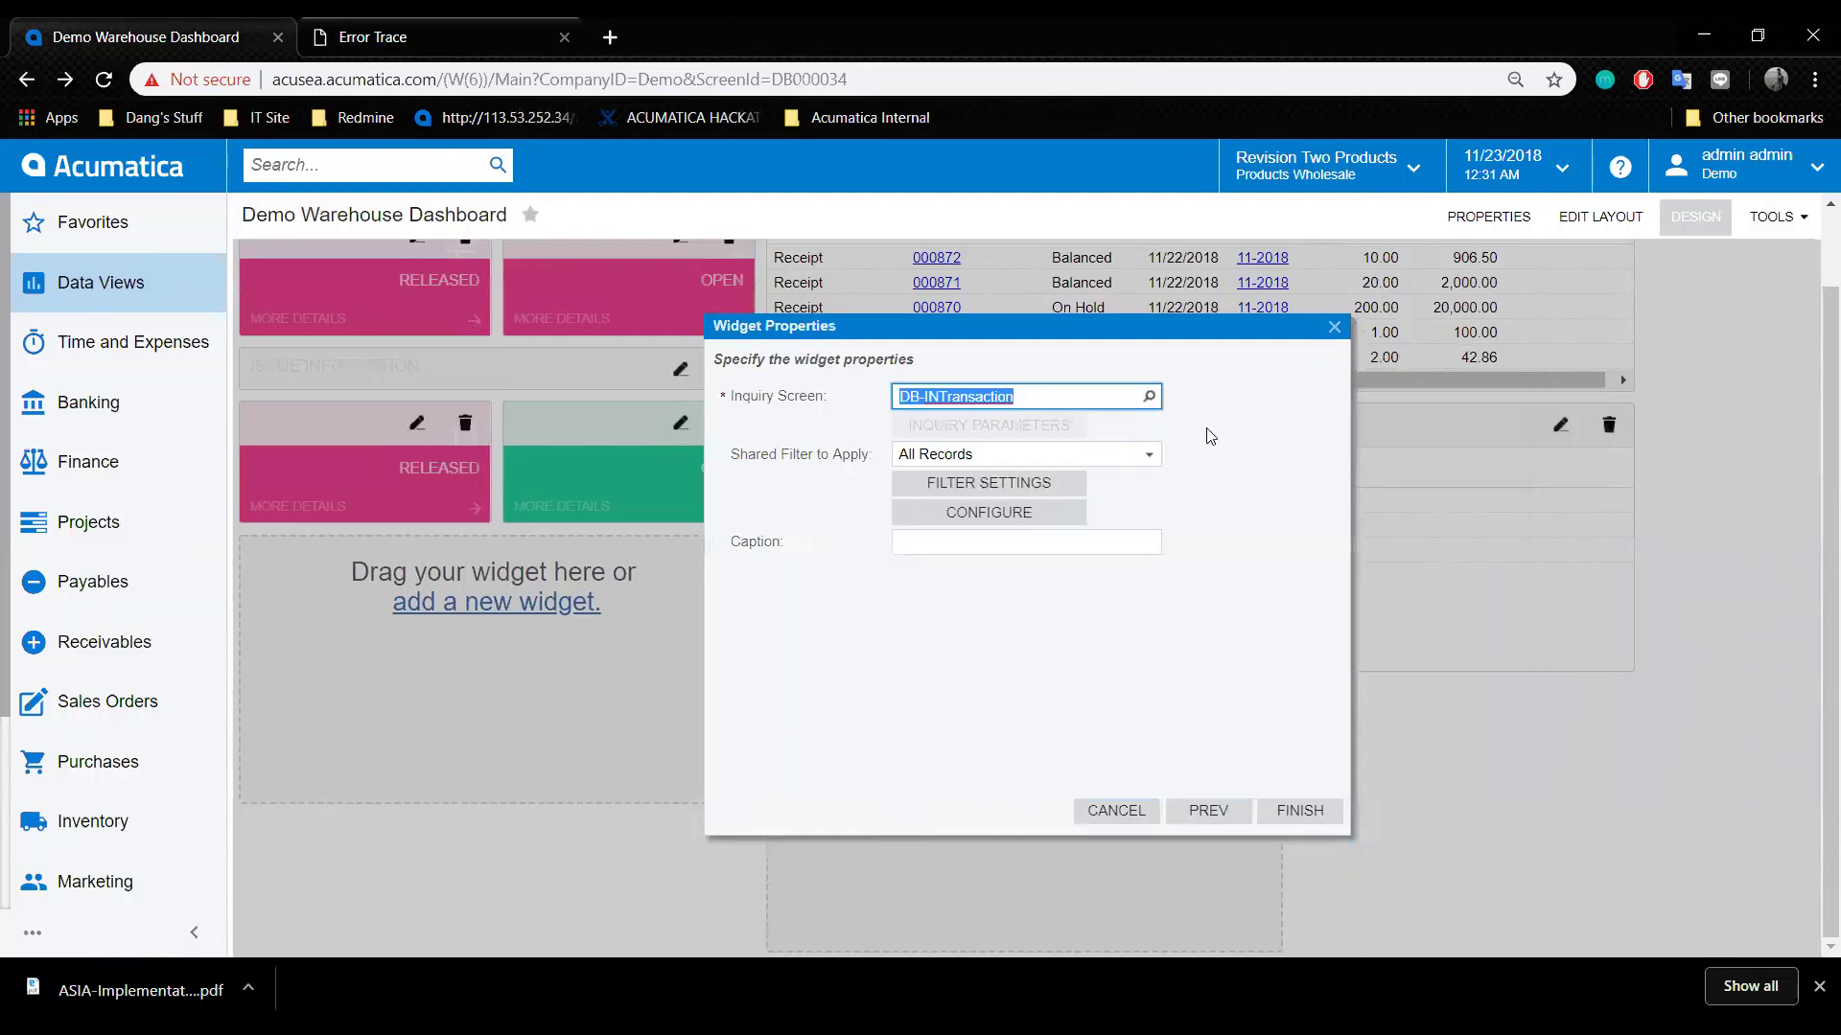
Keep the shared filter at All Records and add a Date Is Between condition to the chart's filter settings.
{"action": "left_click", "coordinate": [1117, 454]}
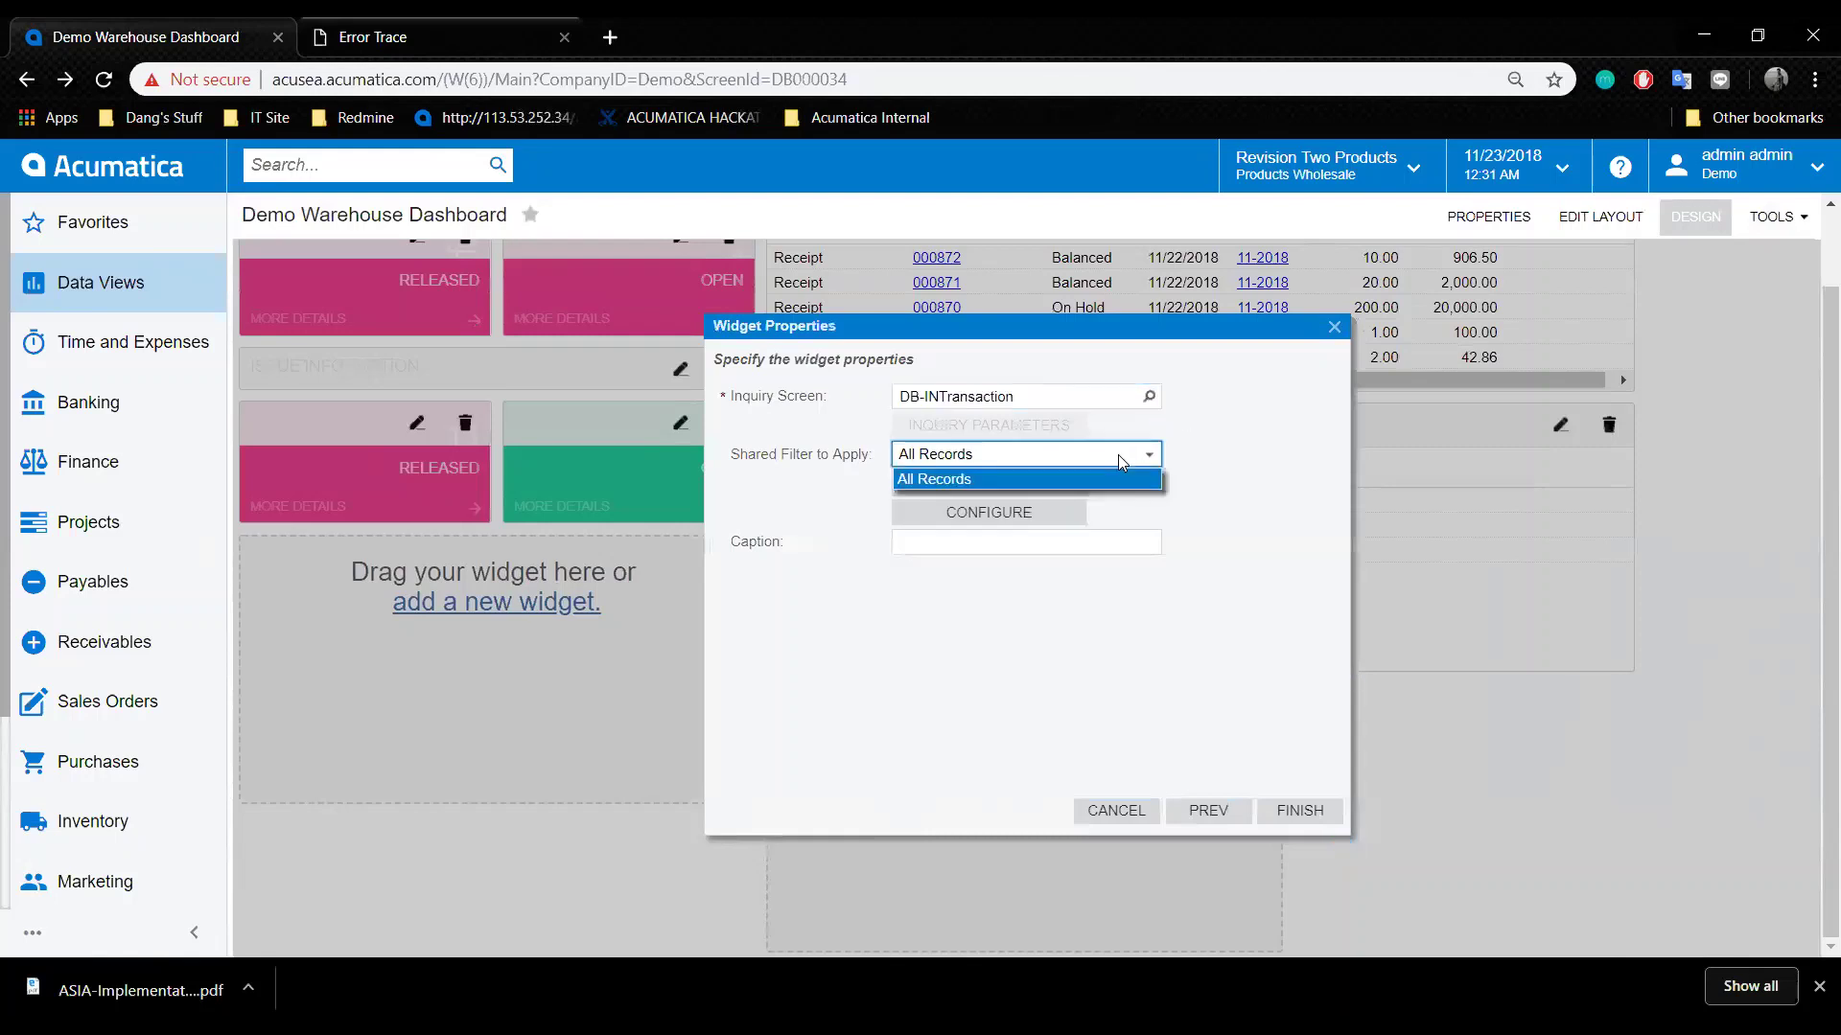
{"action": "left_click", "coordinate": [1208, 439]}
{"action": "left_click", "coordinate": [1021, 493]}
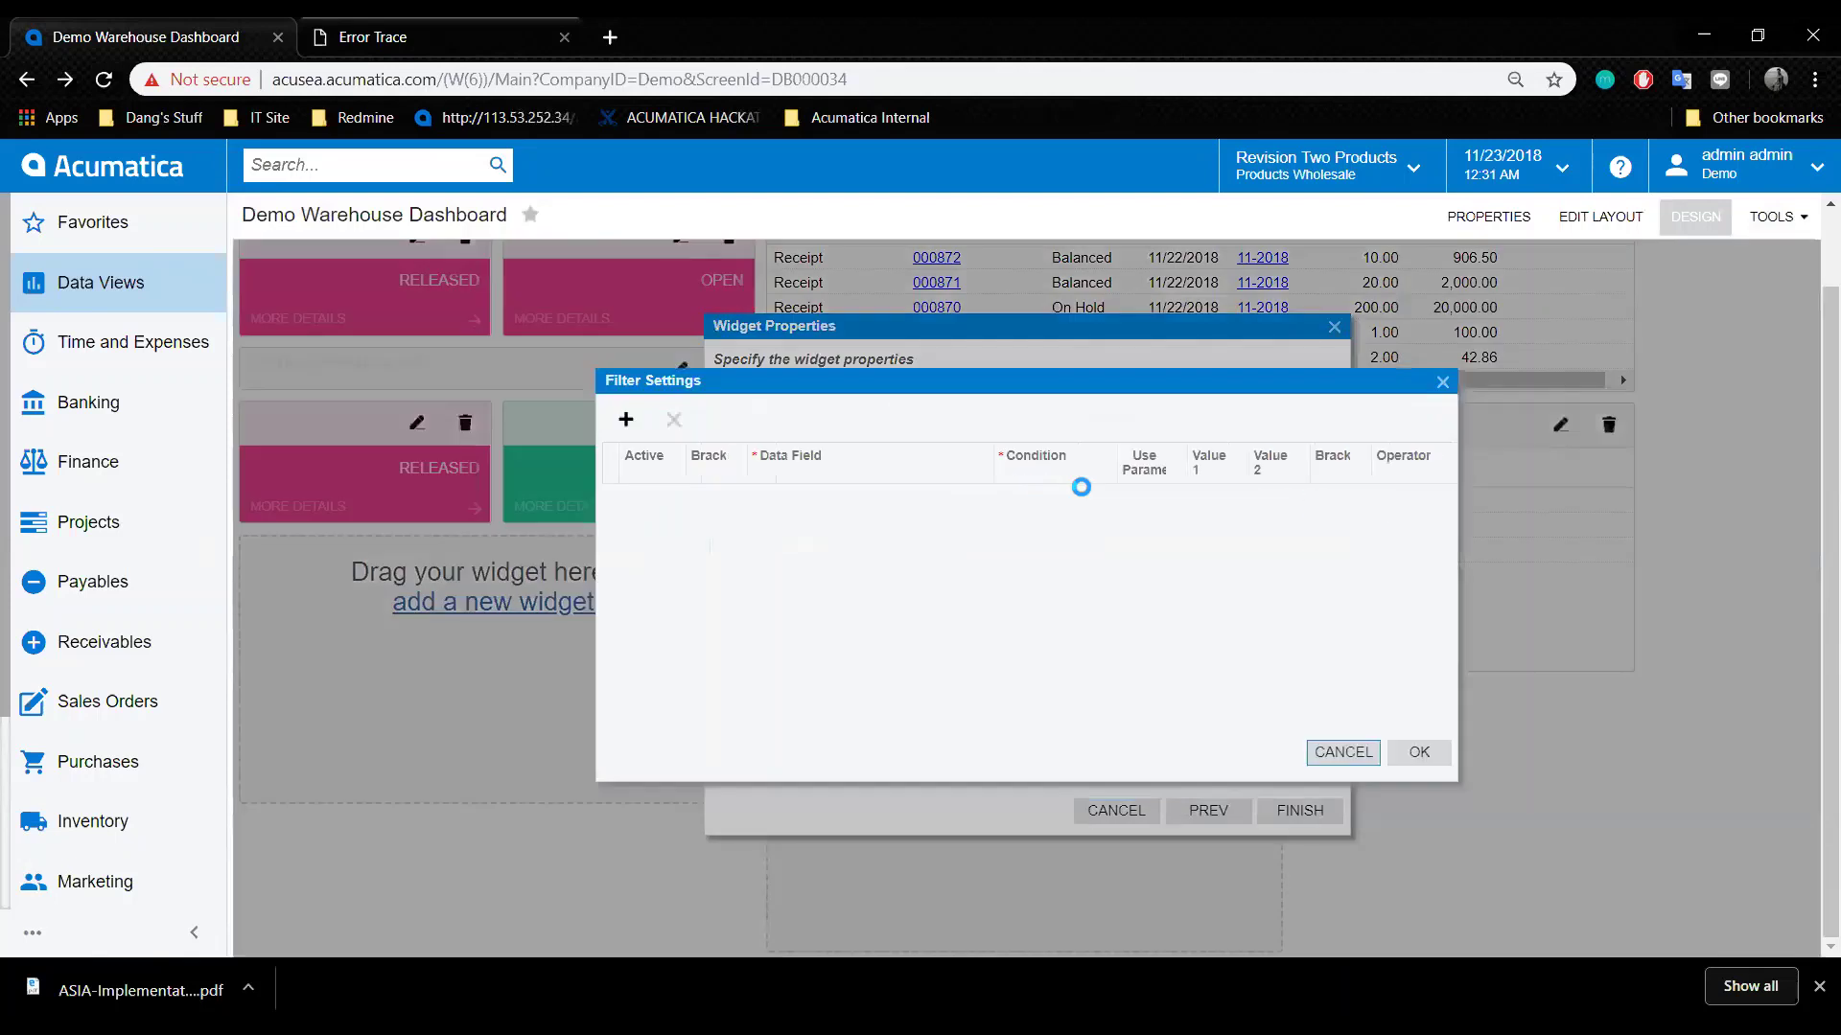
{"action": "left_click", "coordinate": [899, 501]}
{"action": "left_click", "coordinate": [899, 499]}
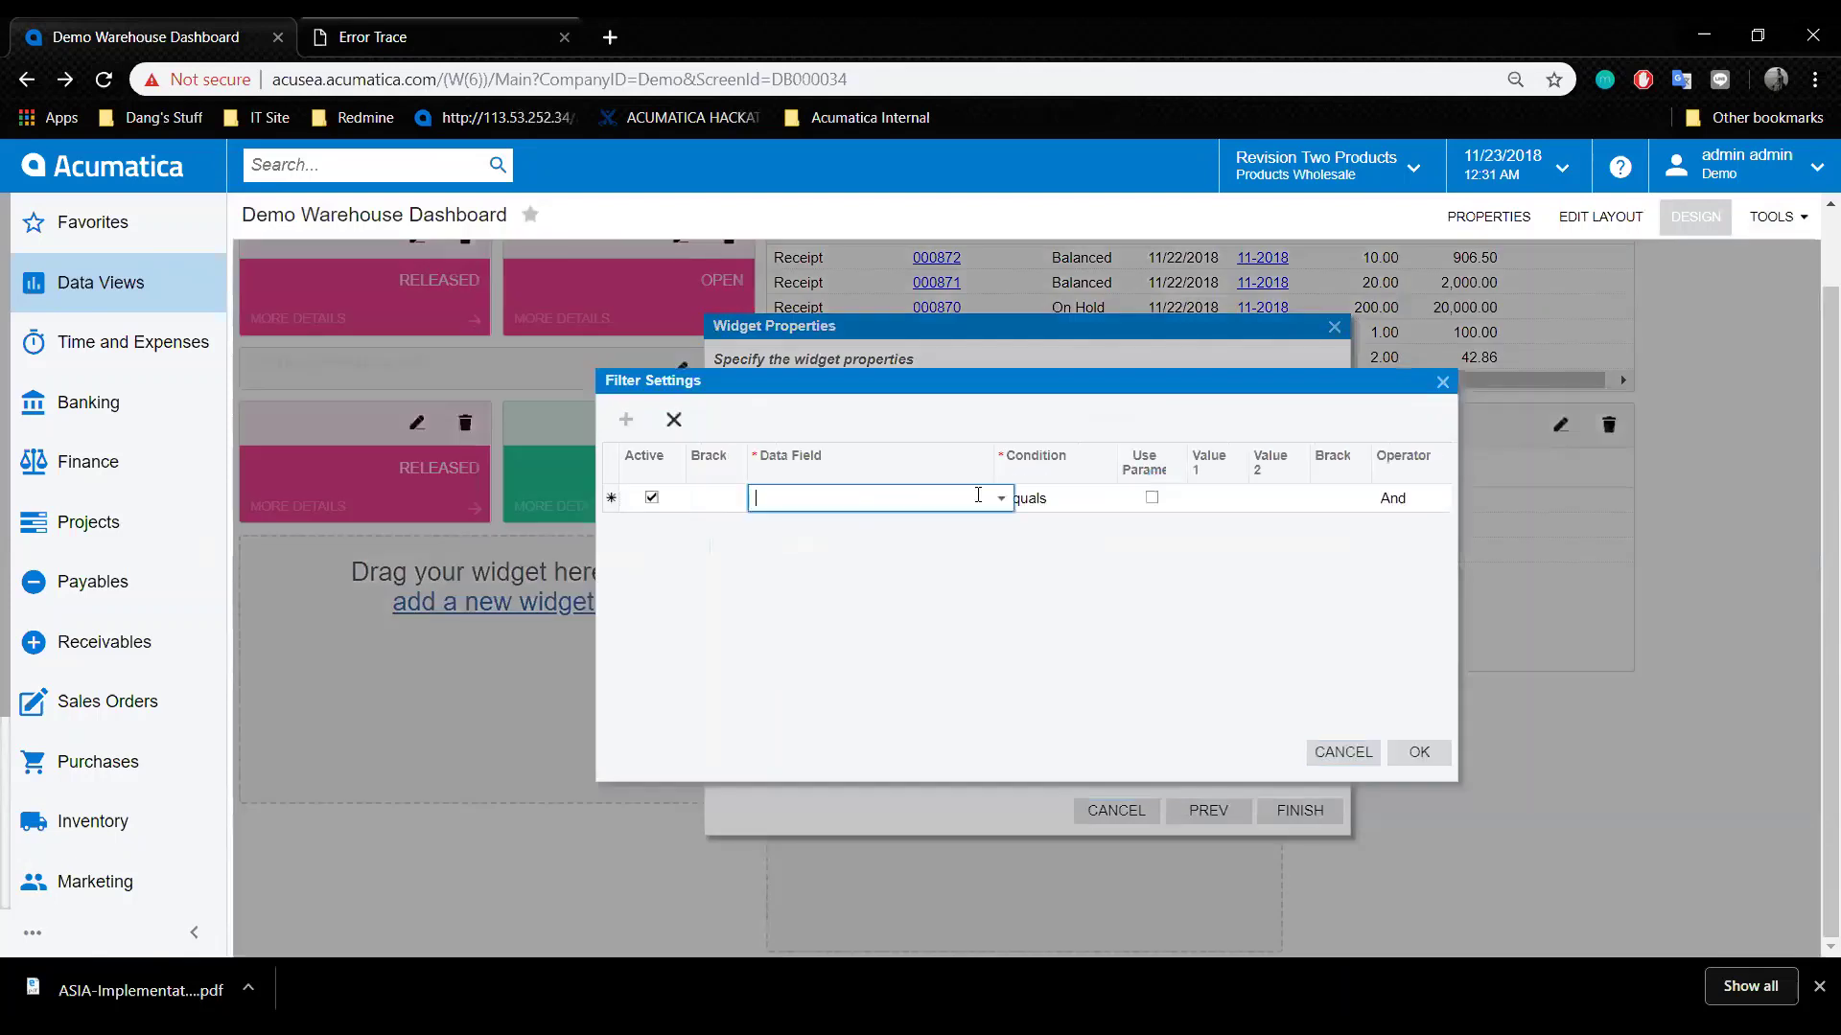
{"action": "left_click", "coordinate": [1000, 497]}
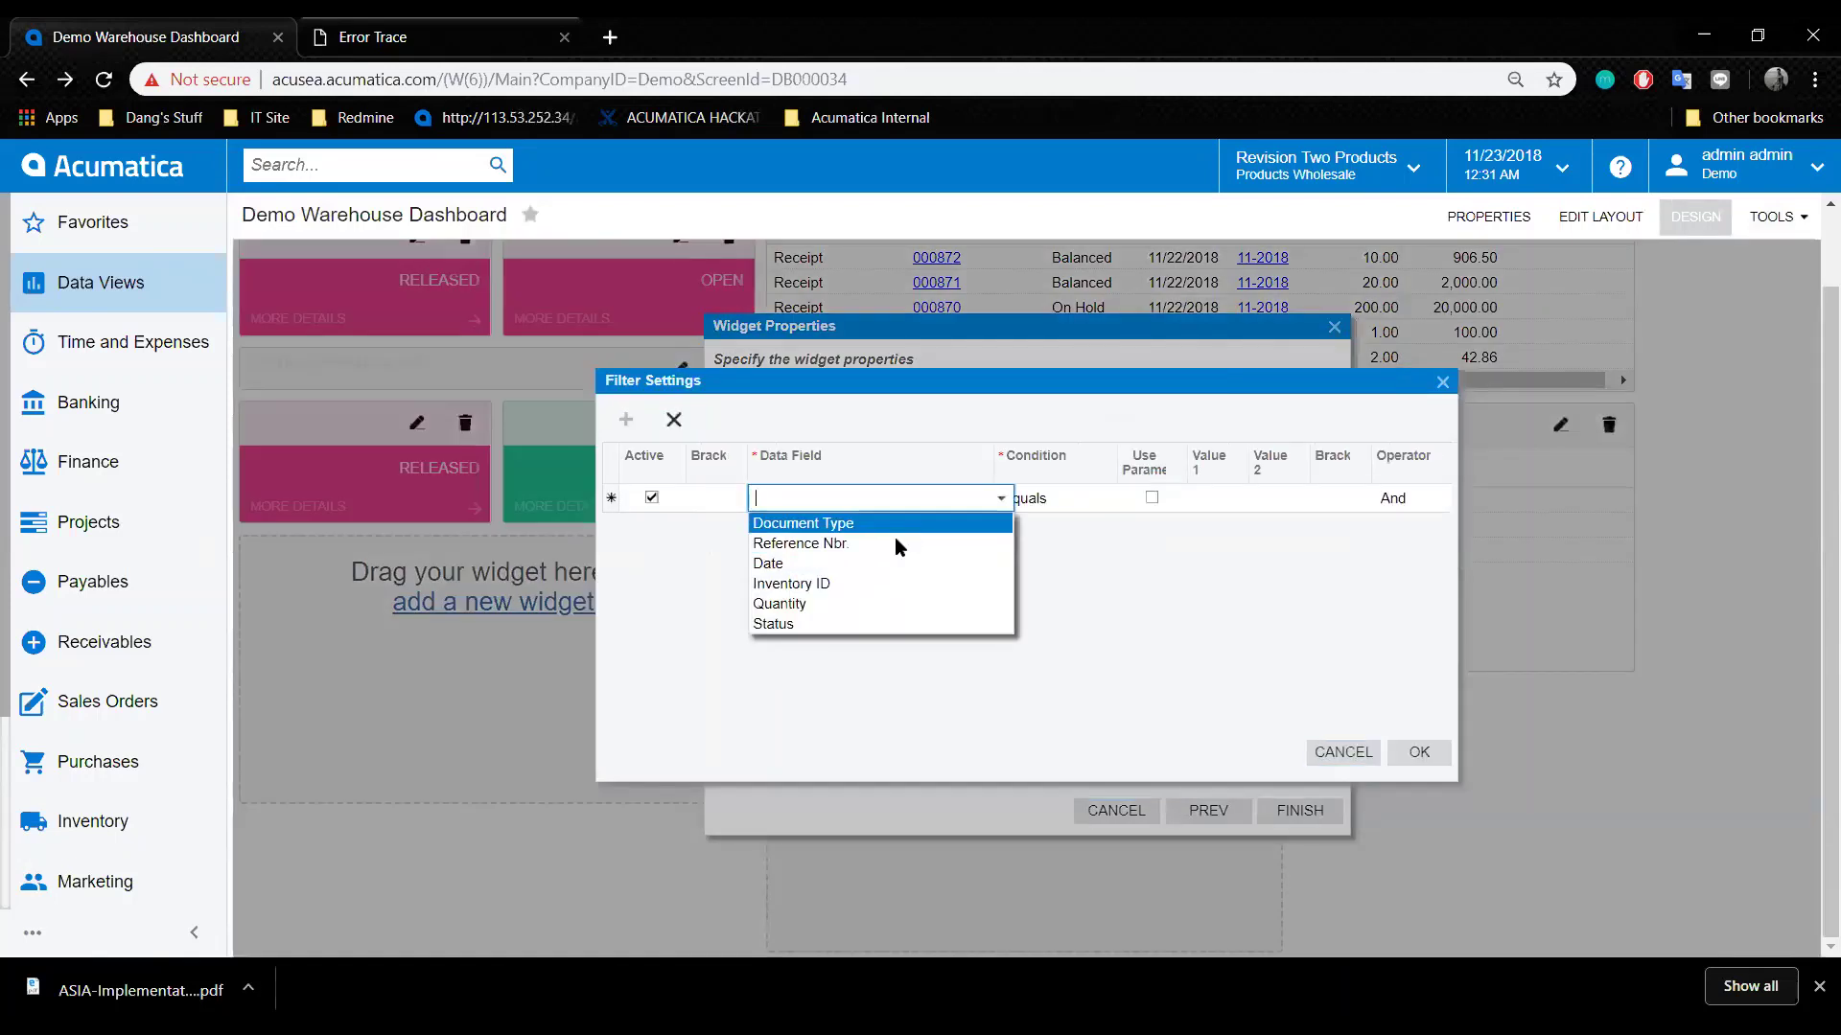
{"action": "left_click", "coordinate": [878, 566]}
{"action": "left_click", "coordinate": [1221, 502]}
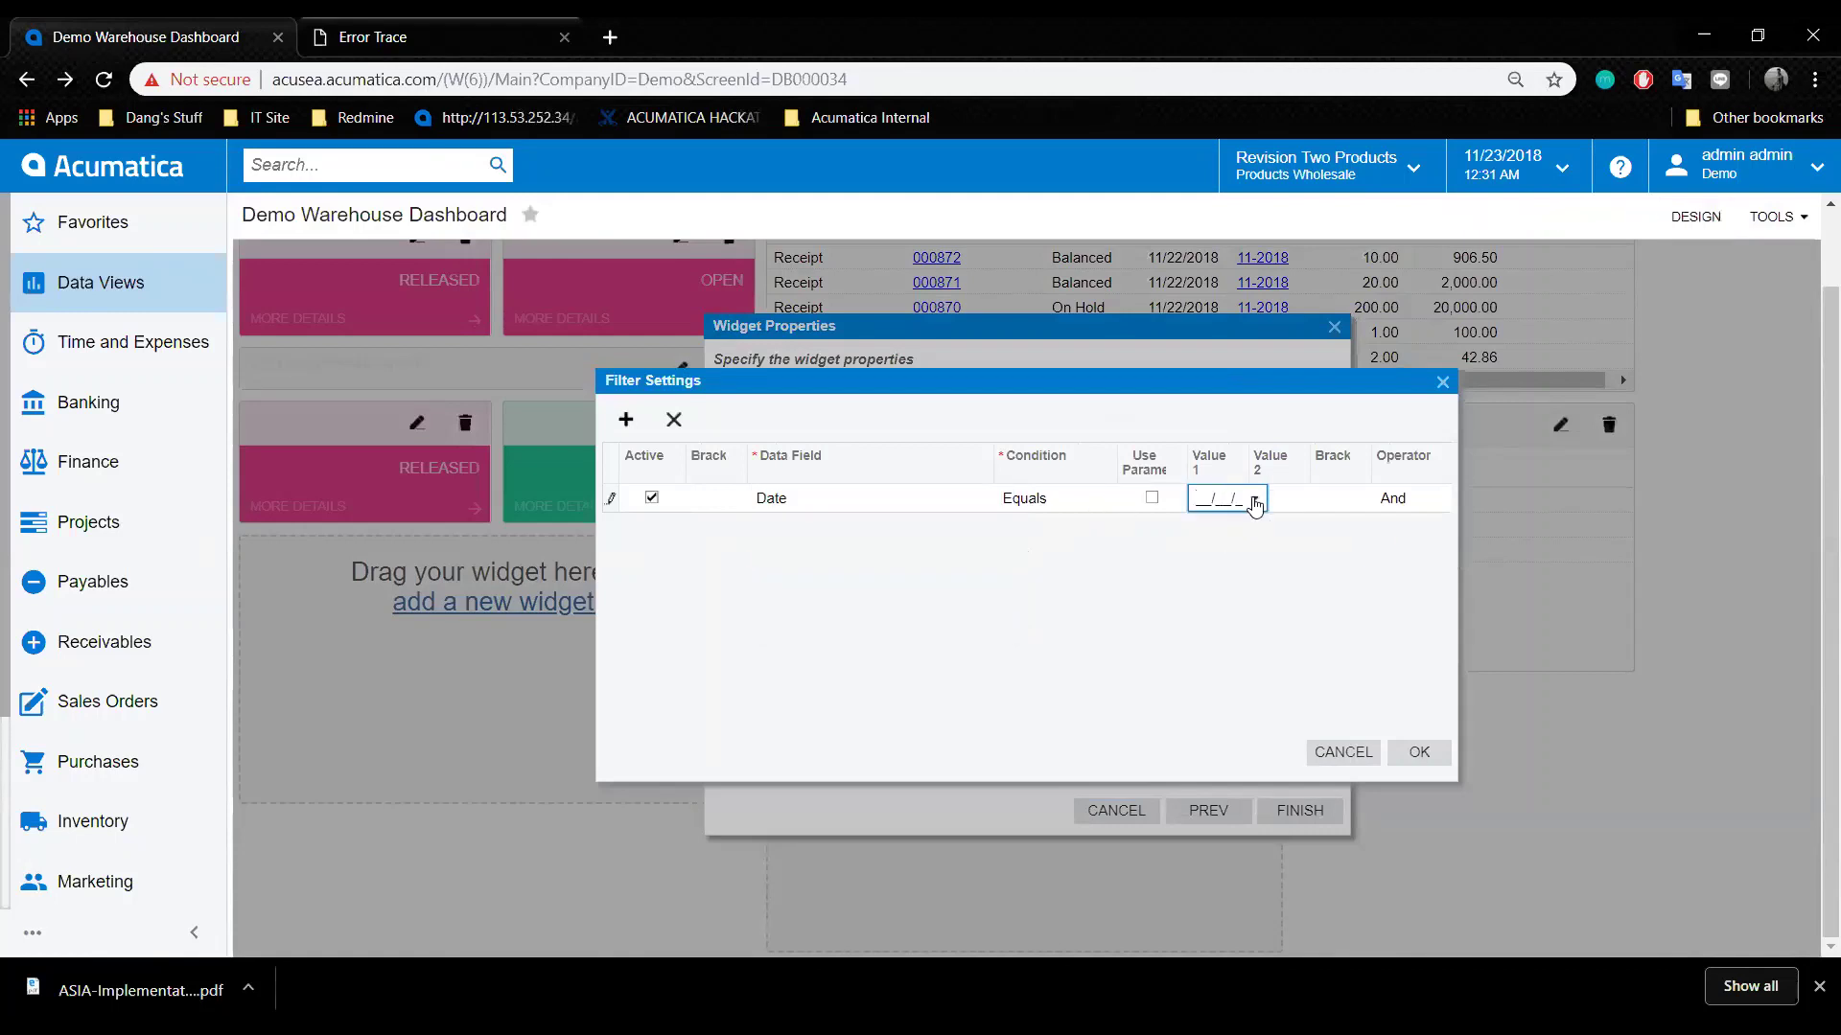
{"action": "left_click", "coordinate": [1113, 499]}
{"action": "left_click", "coordinate": [1120, 499]}
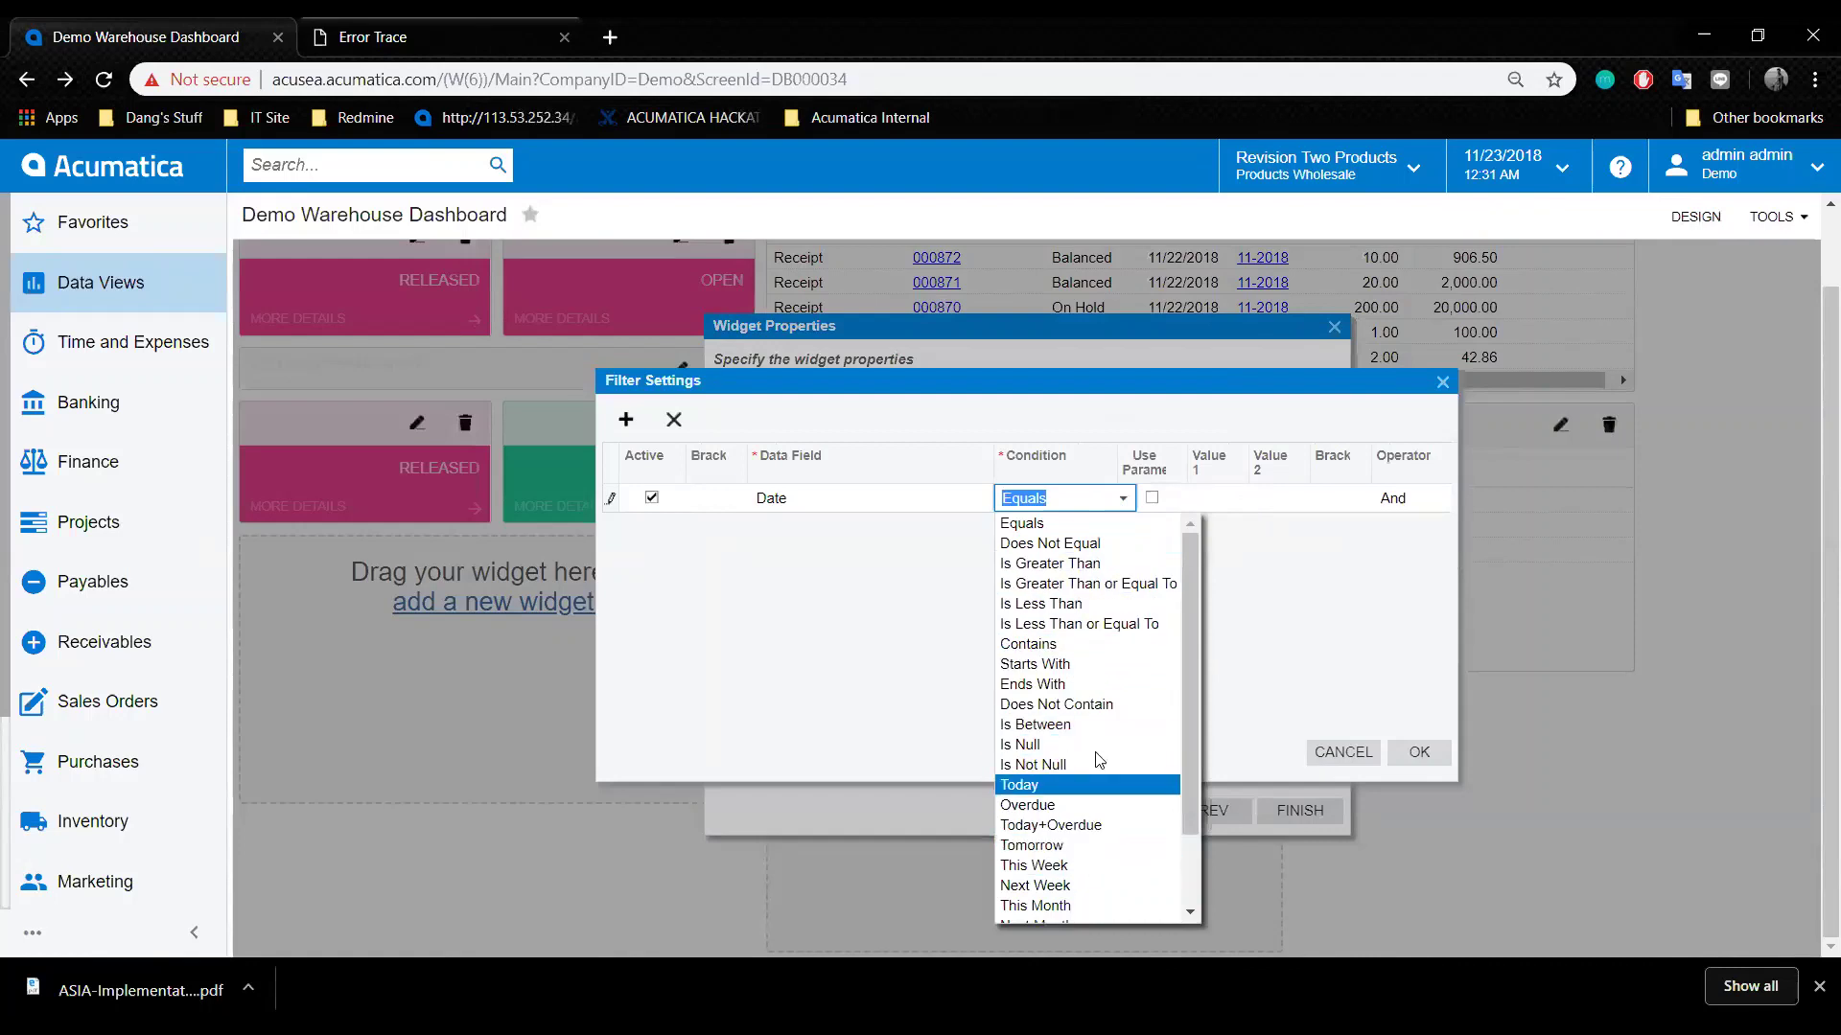
{"action": "scroll", "coordinate": [1102, 661], "scroll_direction": "down", "scroll_amount": 1}
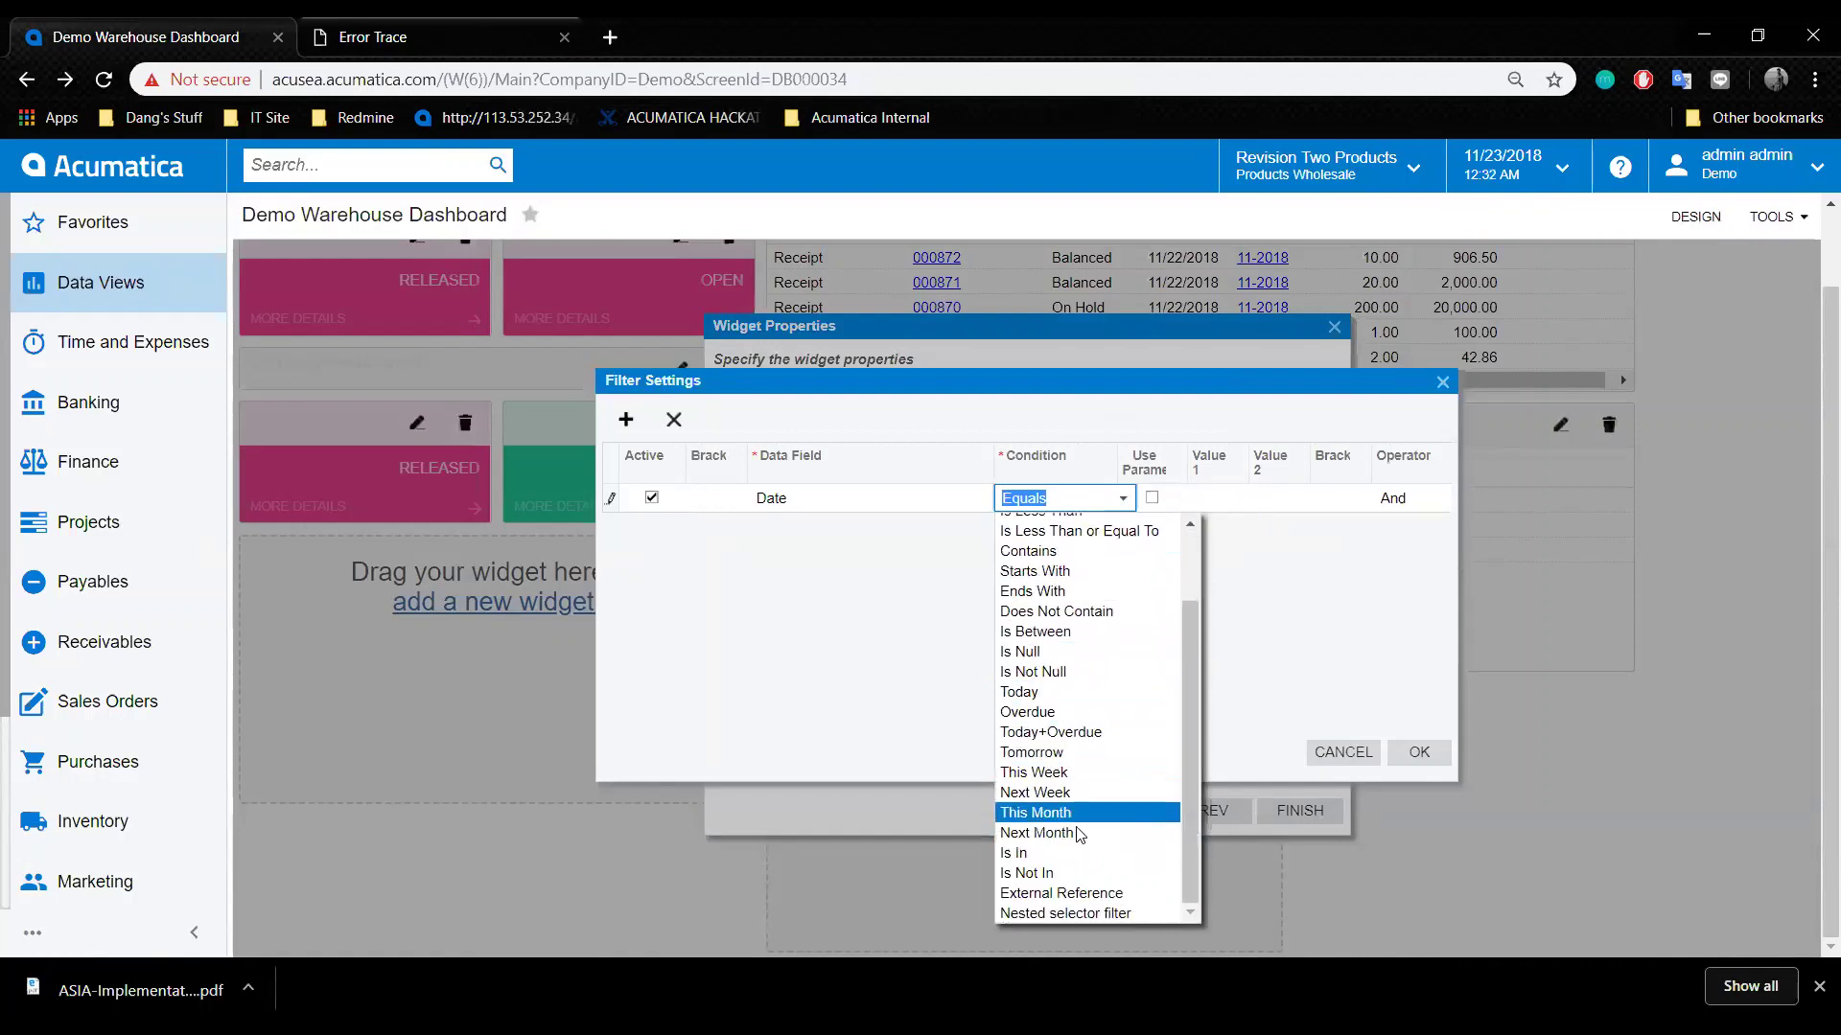
{"action": "left_click", "coordinate": [1054, 631]}
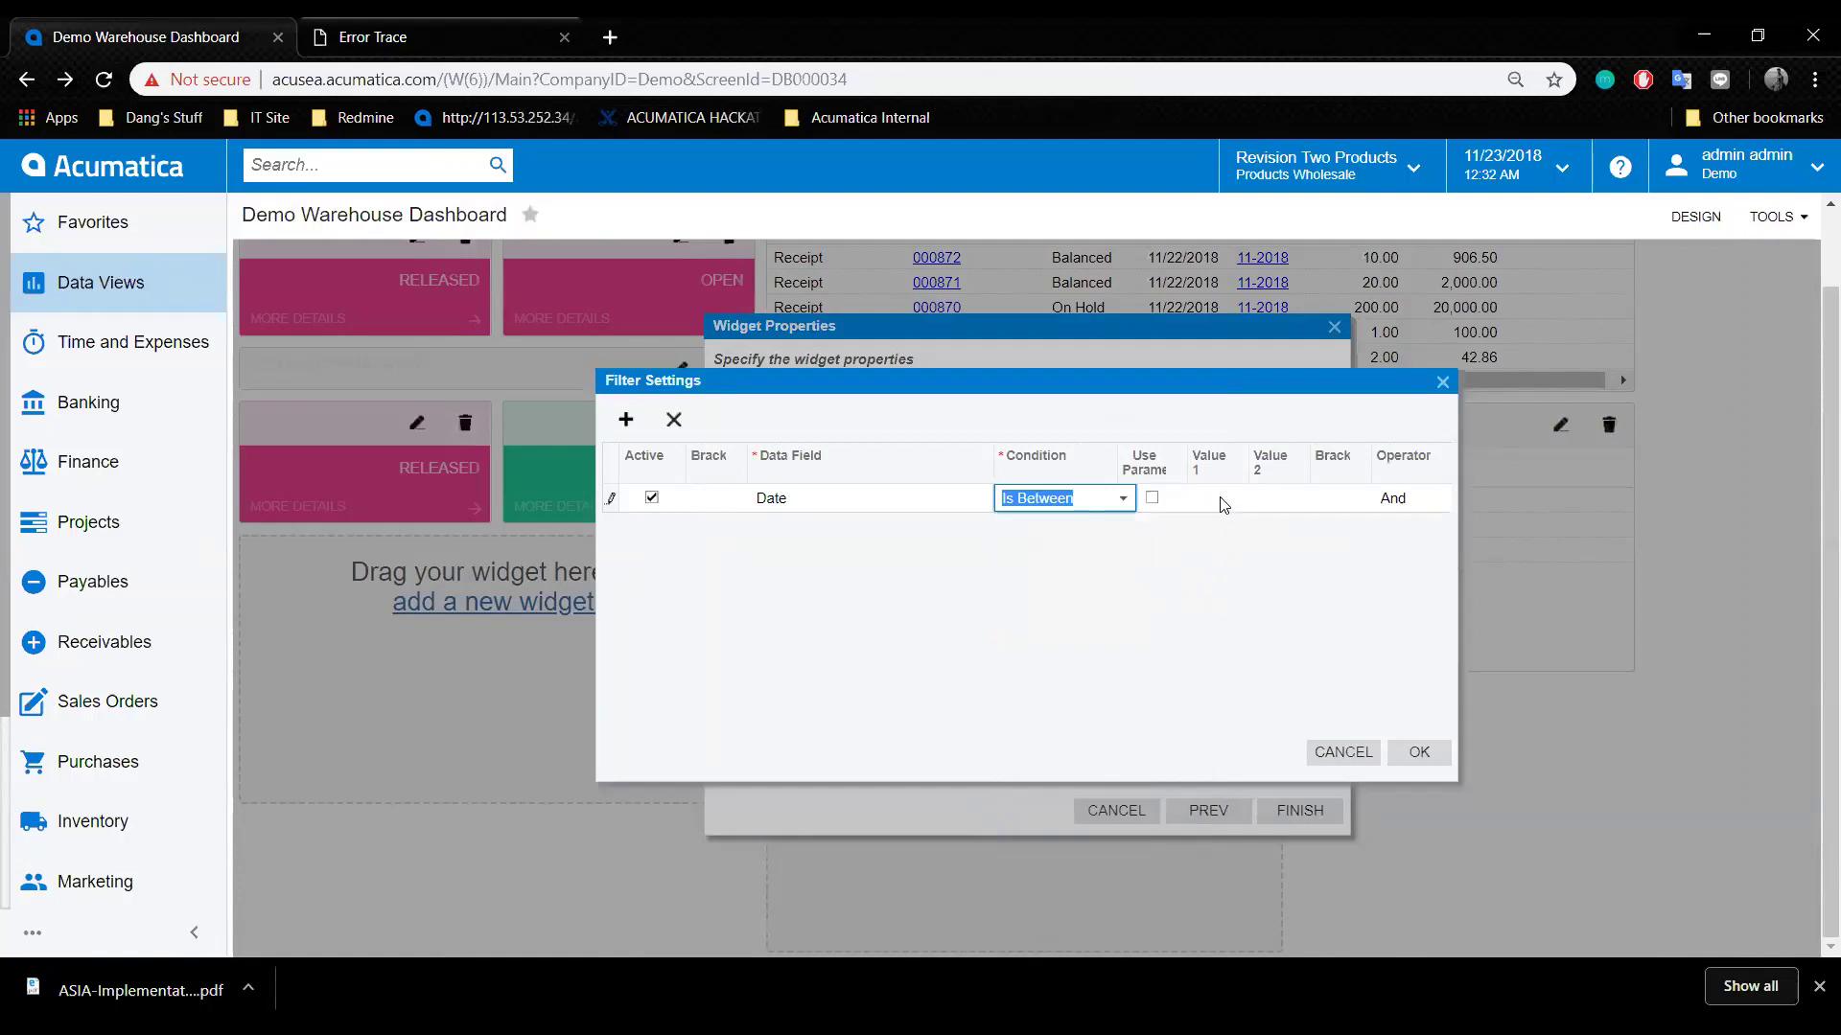
{"action": "left_click", "coordinate": [1224, 505]}
{"action": "left_click", "coordinate": [1253, 498]}
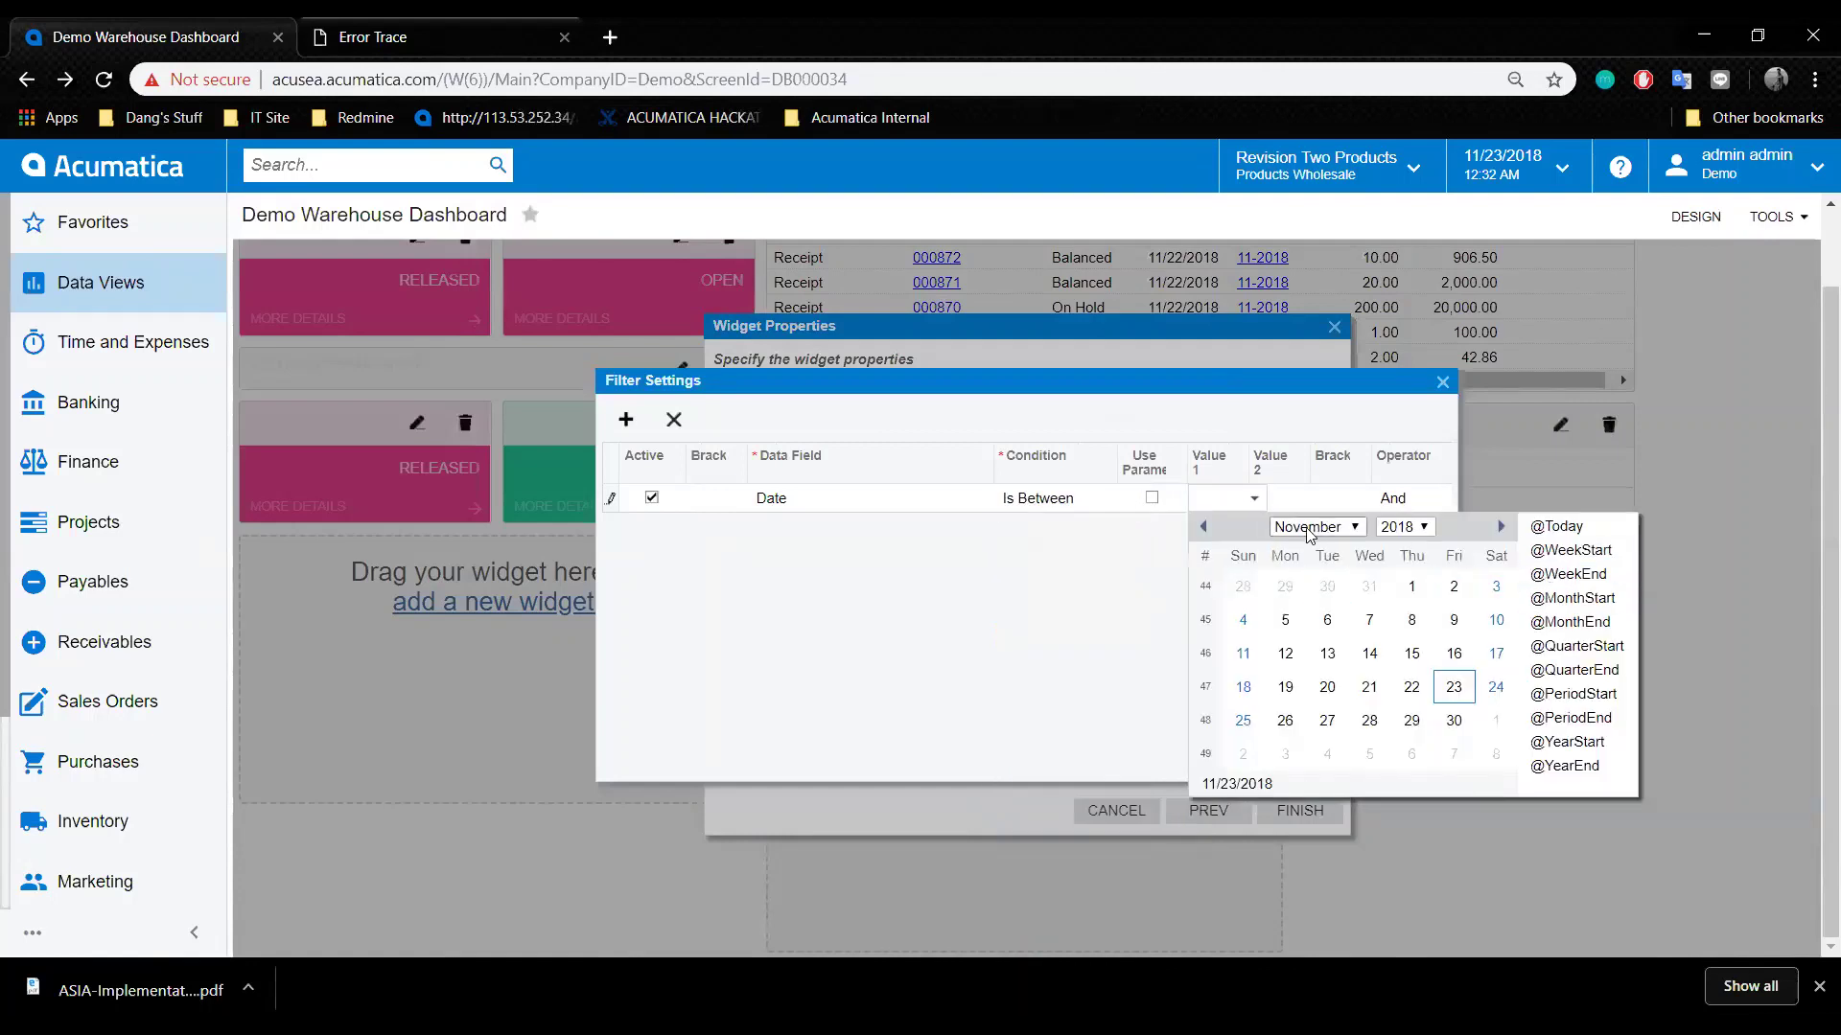
{"action": "left_click", "coordinate": [1573, 598]}
{"action": "left_click", "coordinate": [1296, 498]}
{"action": "left_click", "coordinate": [1317, 497]}
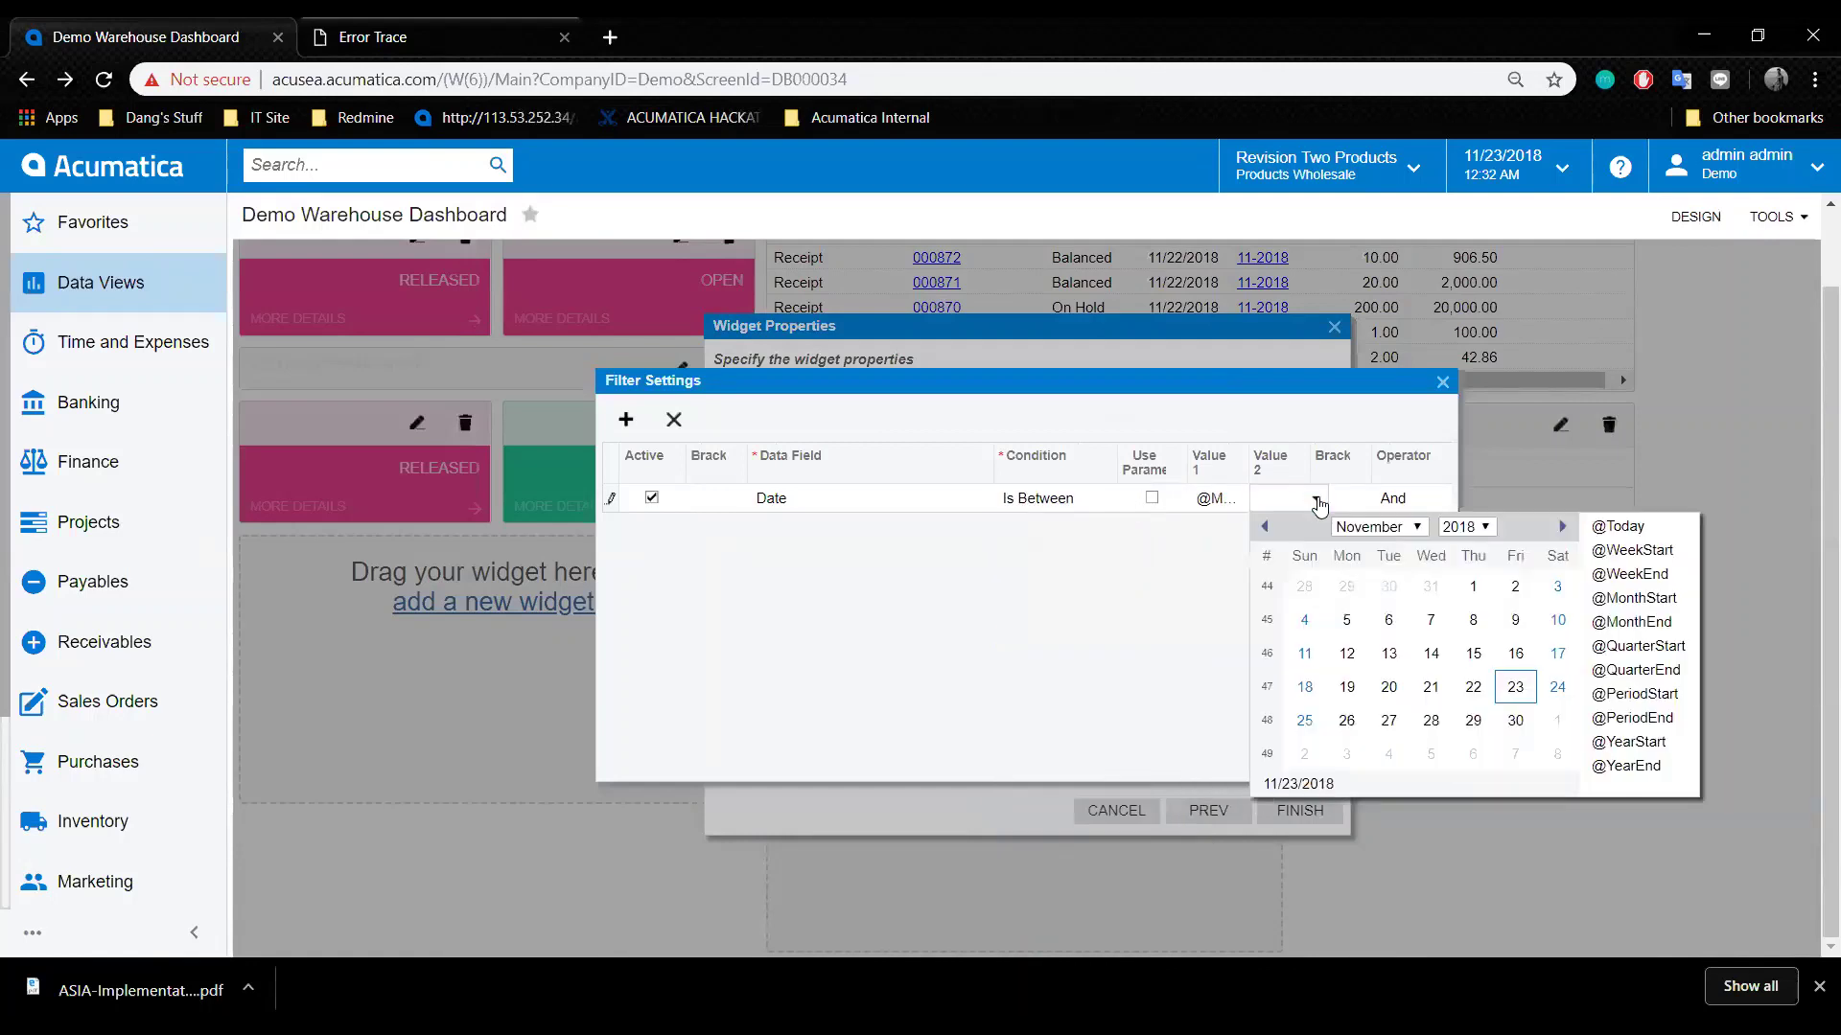
{"action": "left_click", "coordinate": [1615, 625]}
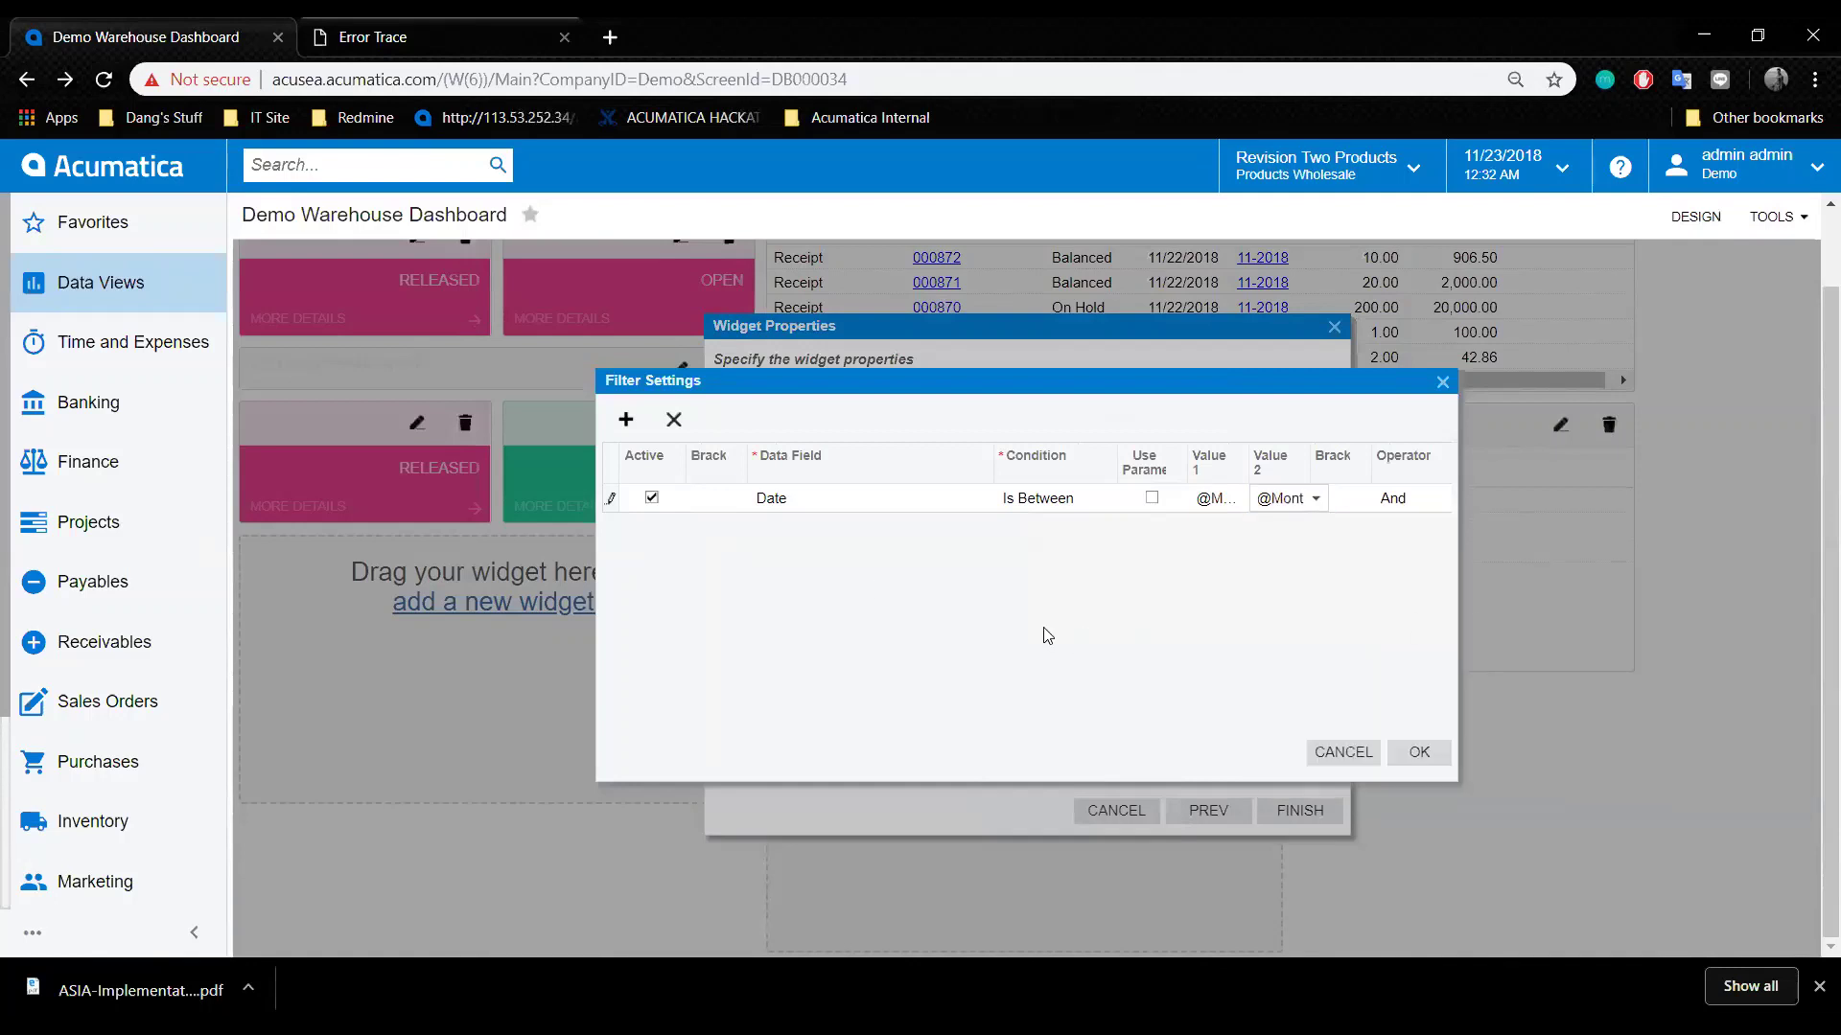
Apply the chart's filter settings with the Date condition as its only completed row.
{"action": "left_click", "coordinate": [625, 419]}
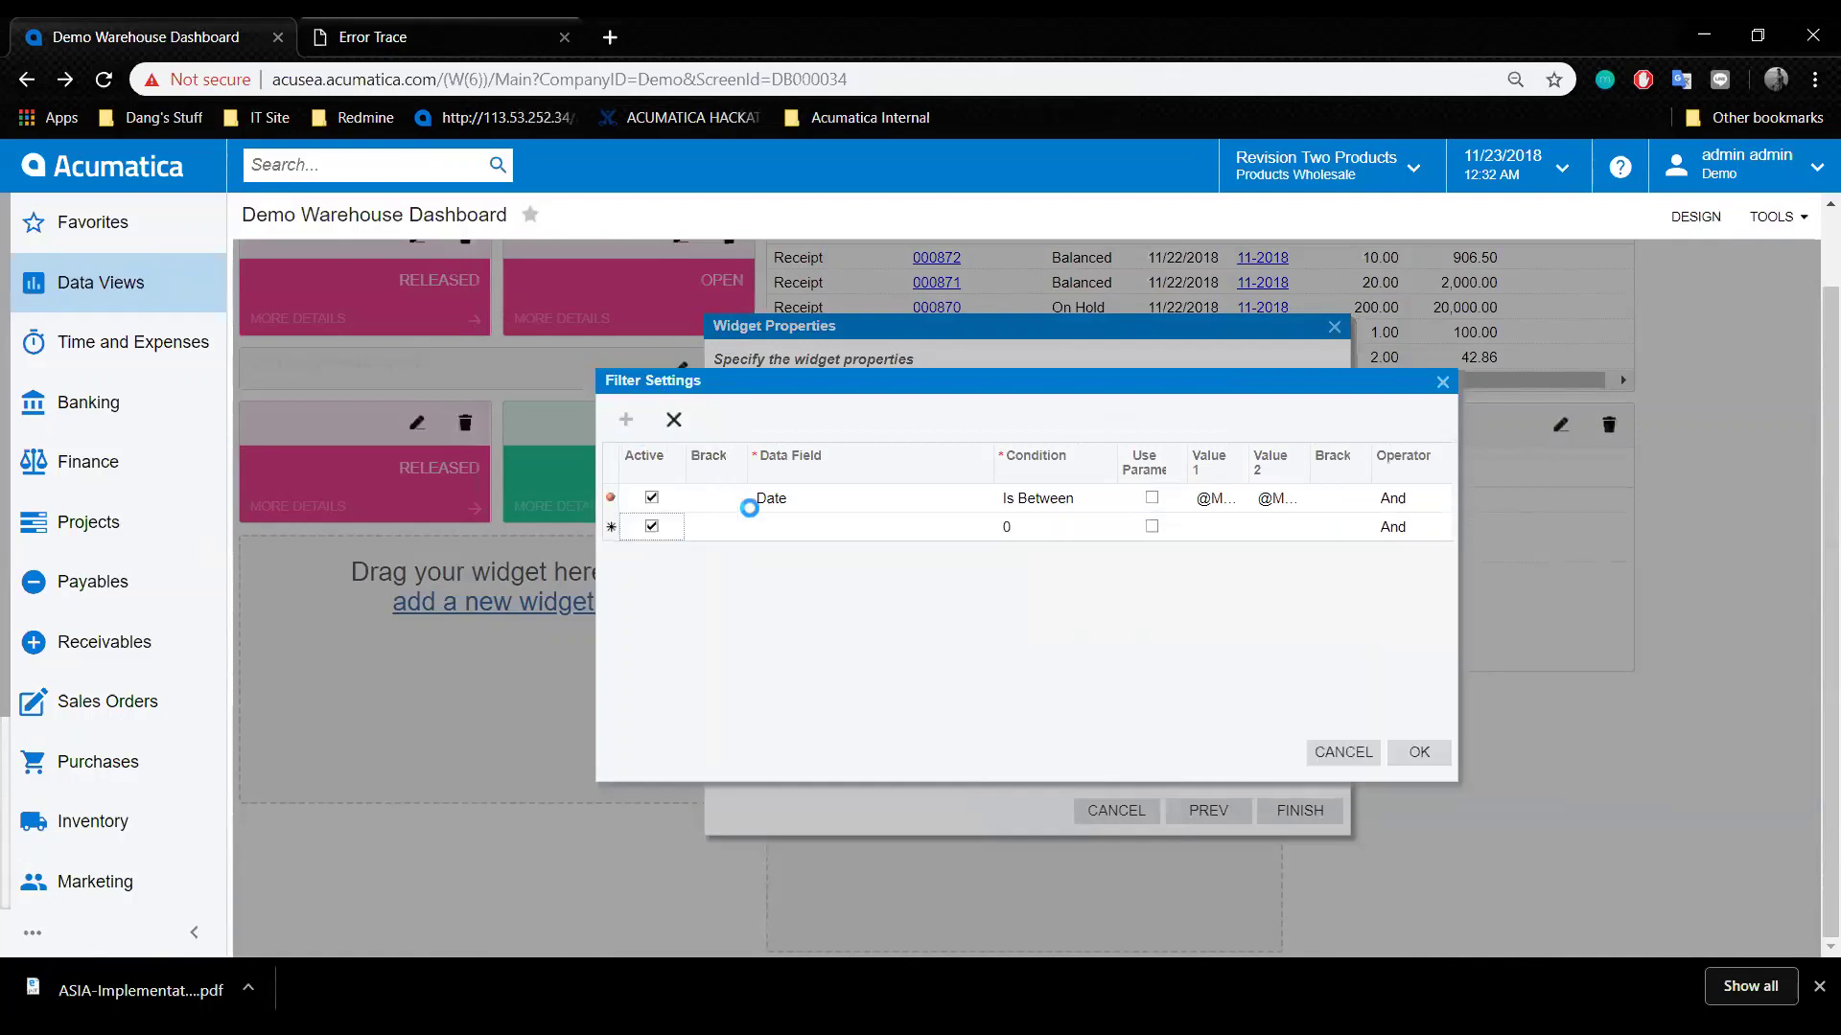
{"action": "left_click", "coordinate": [923, 527]}
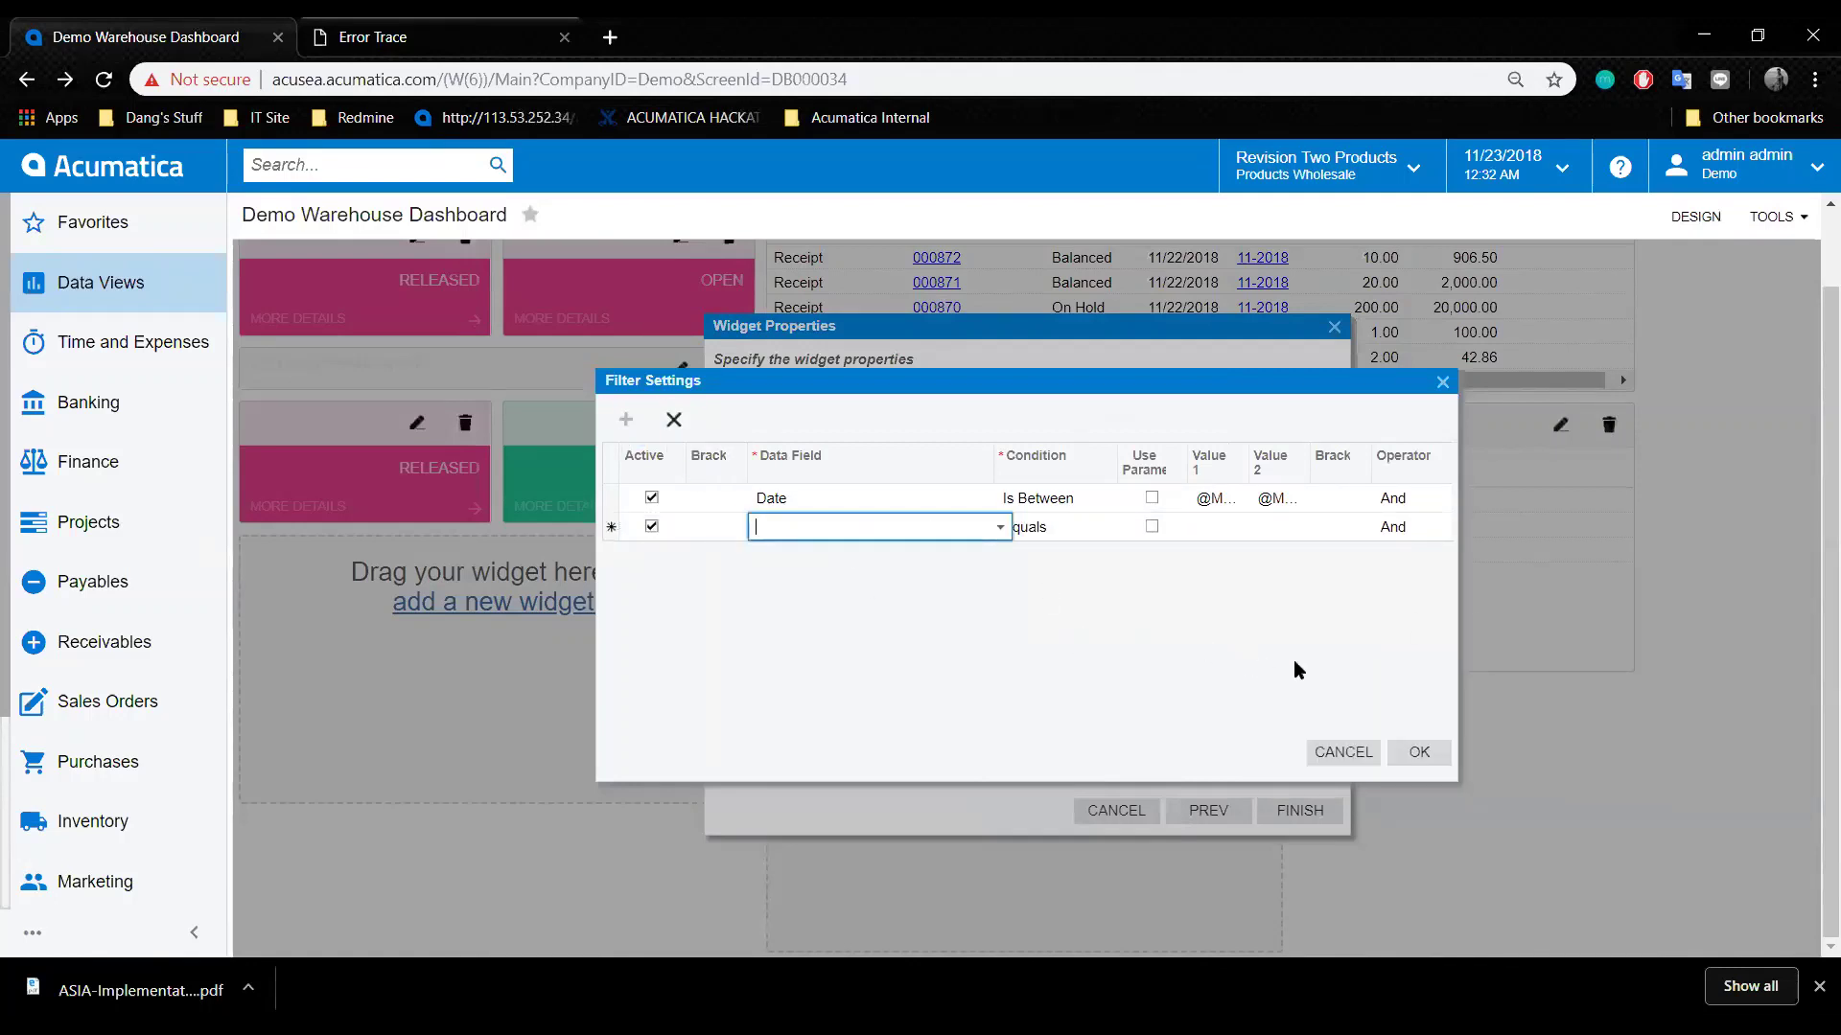
{"action": "left_click", "coordinate": [1419, 752]}
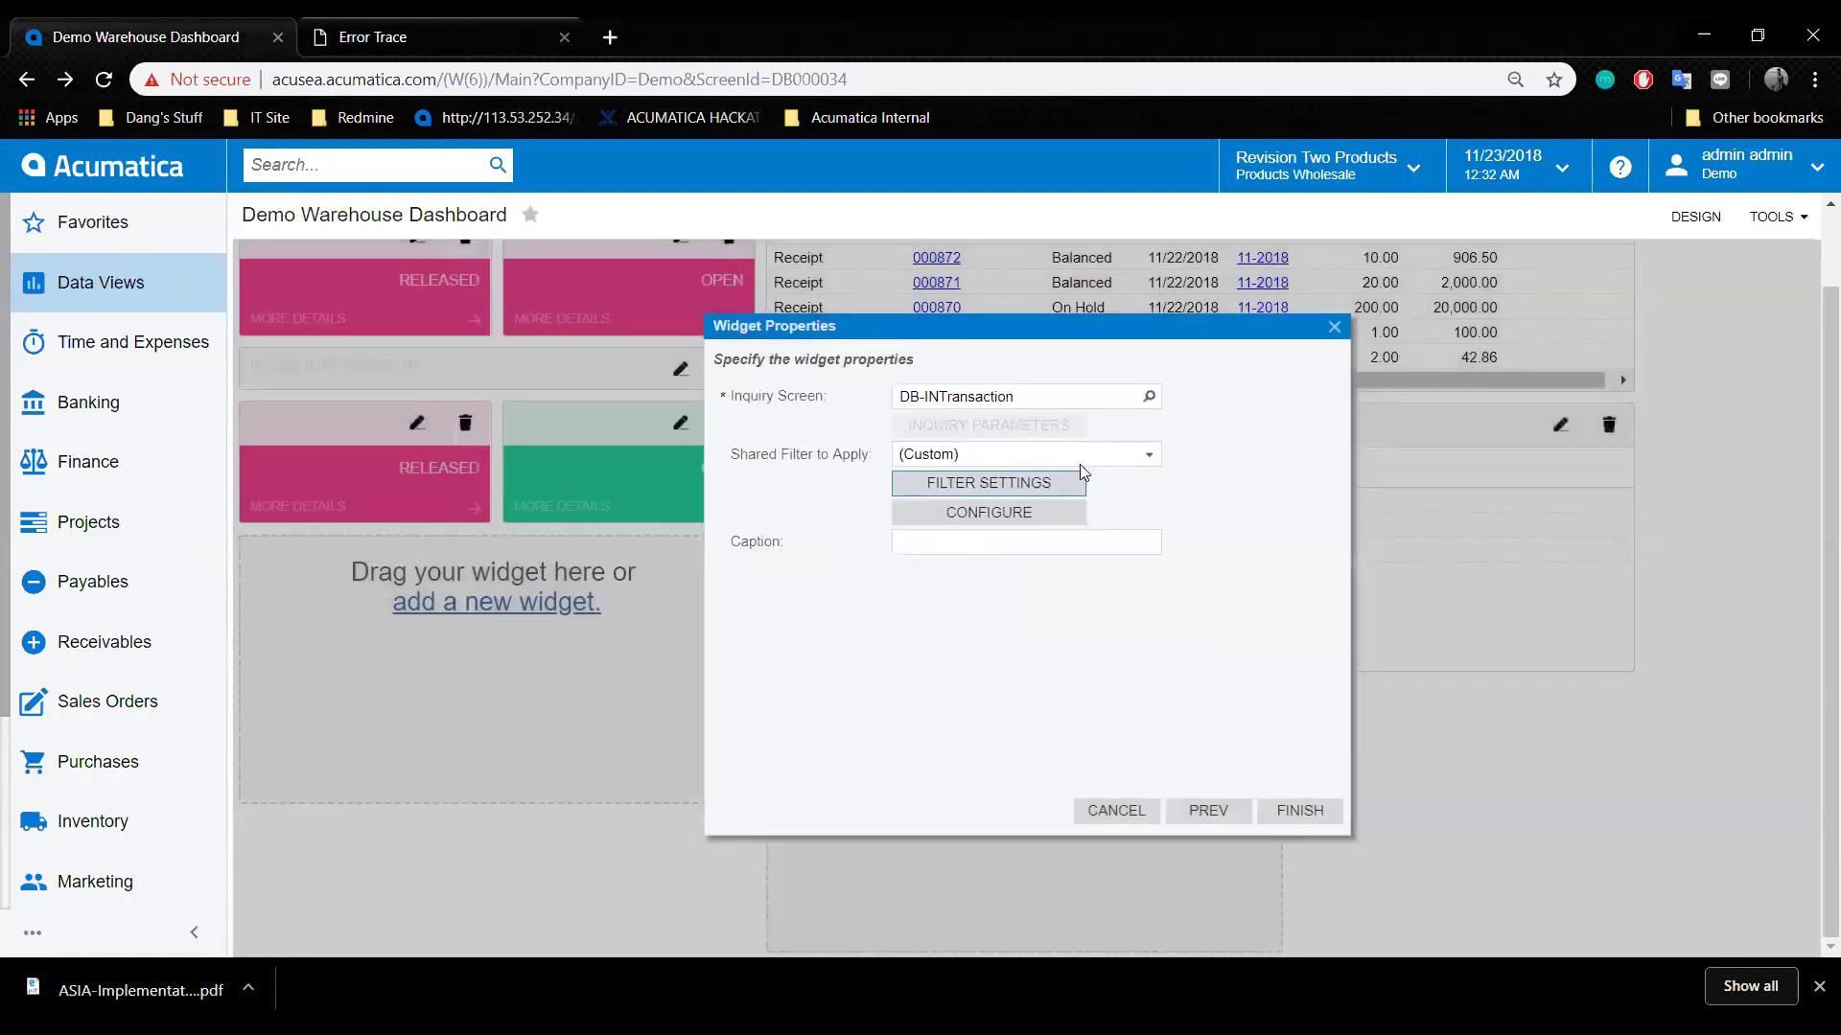
Configure the chart as a Doughnut with Document Type as the legend and the Count of Reference Nbr as the value.
{"action": "left_click", "coordinate": [1025, 515]}
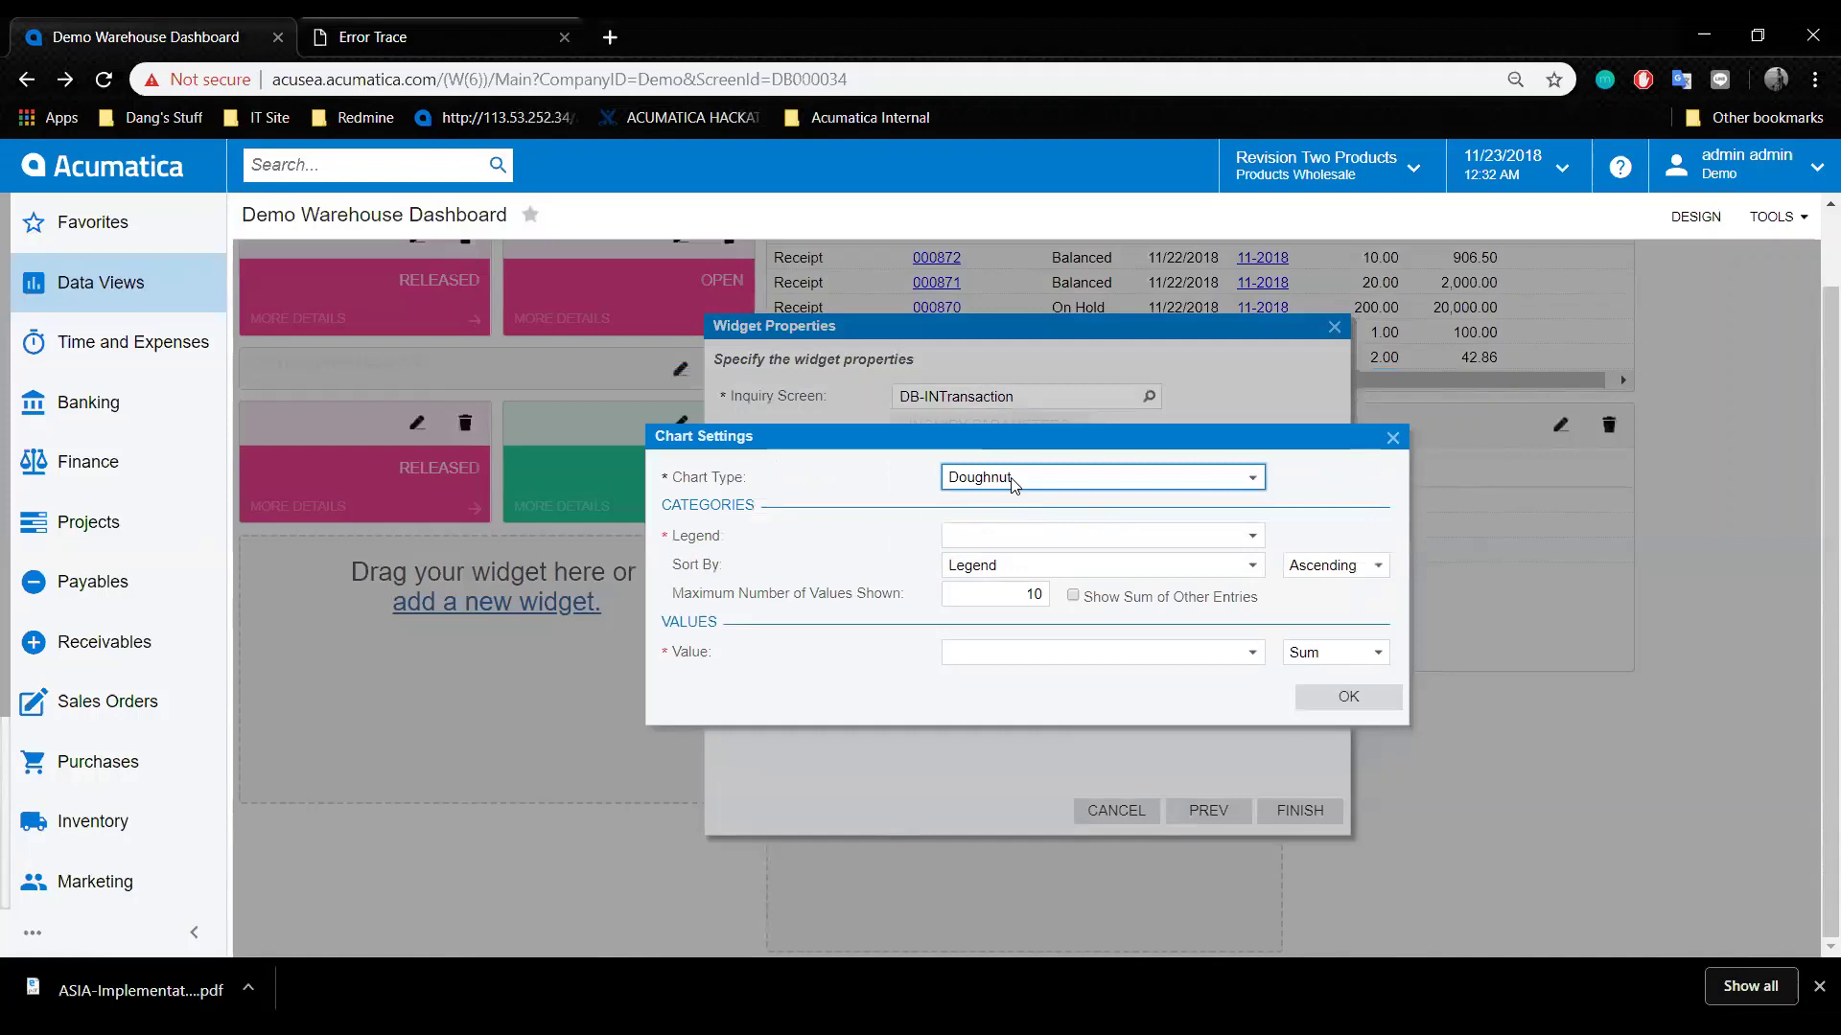
{"action": "left_click", "coordinate": [1058, 547]}
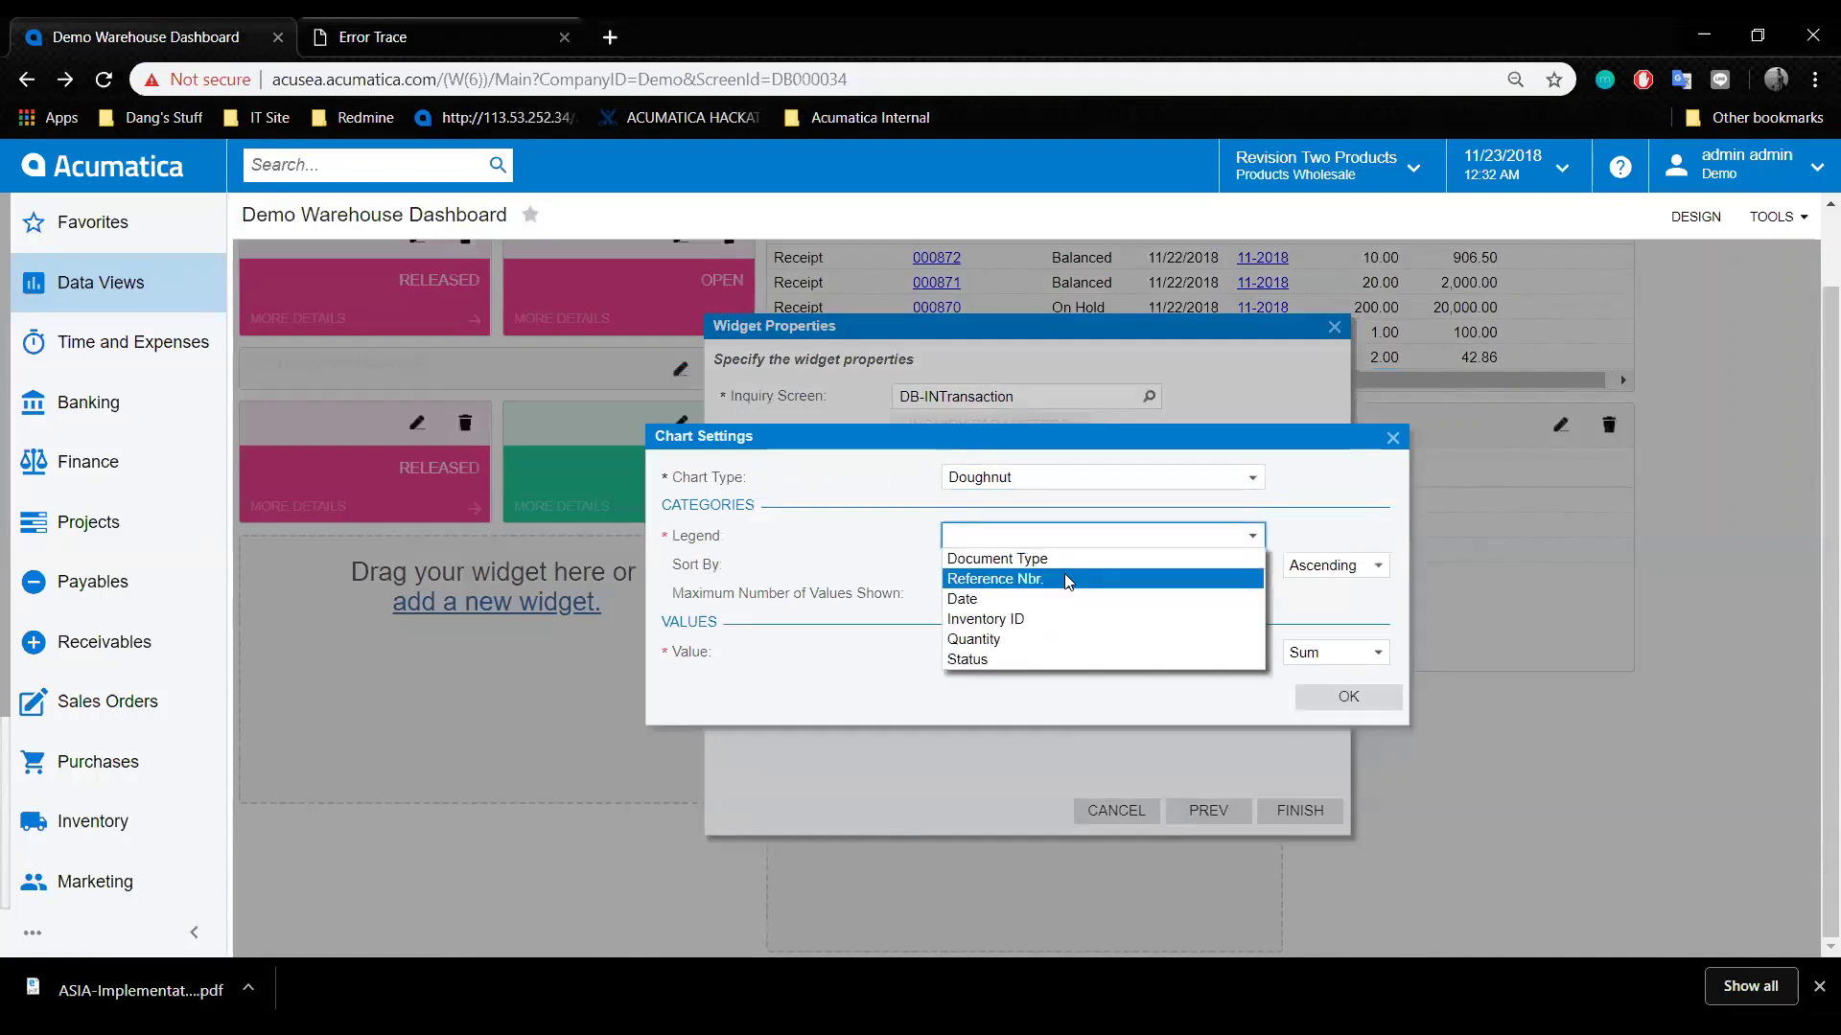
{"action": "left_click", "coordinate": [1055, 556]}
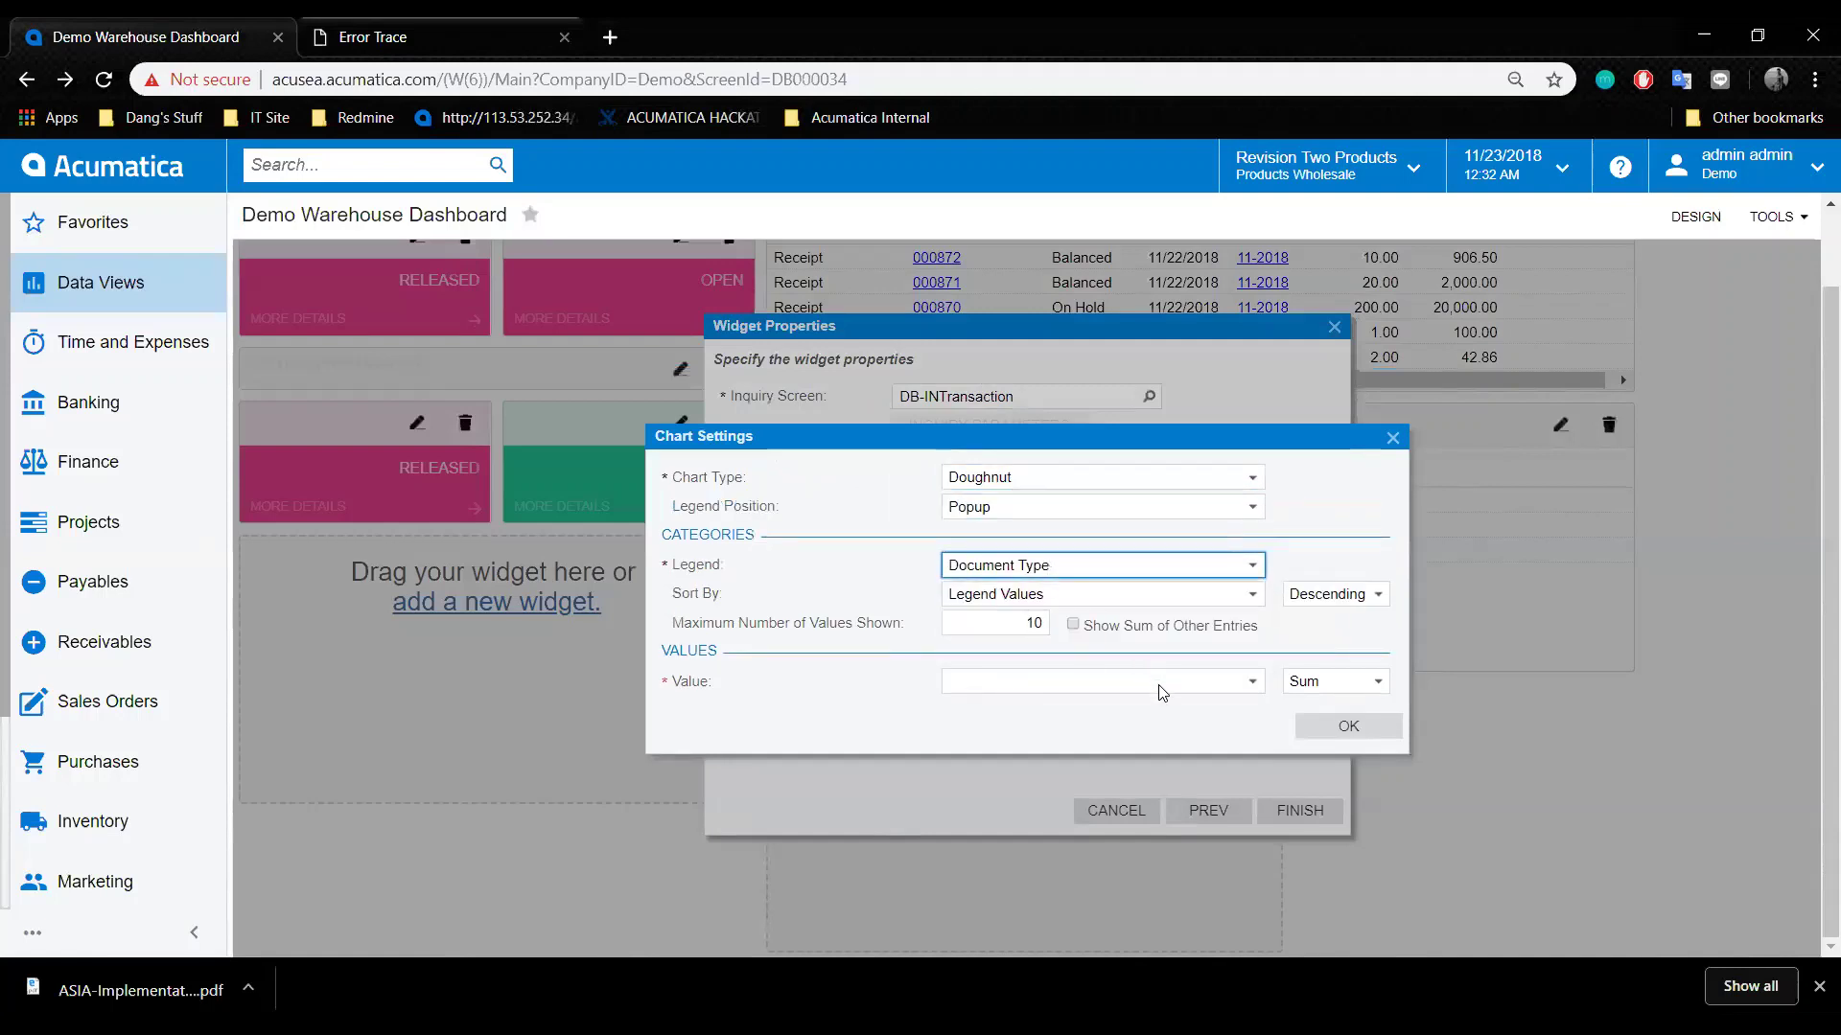
{"action": "left_click", "coordinate": [1160, 682]}
{"action": "left_click", "coordinate": [1040, 727]}
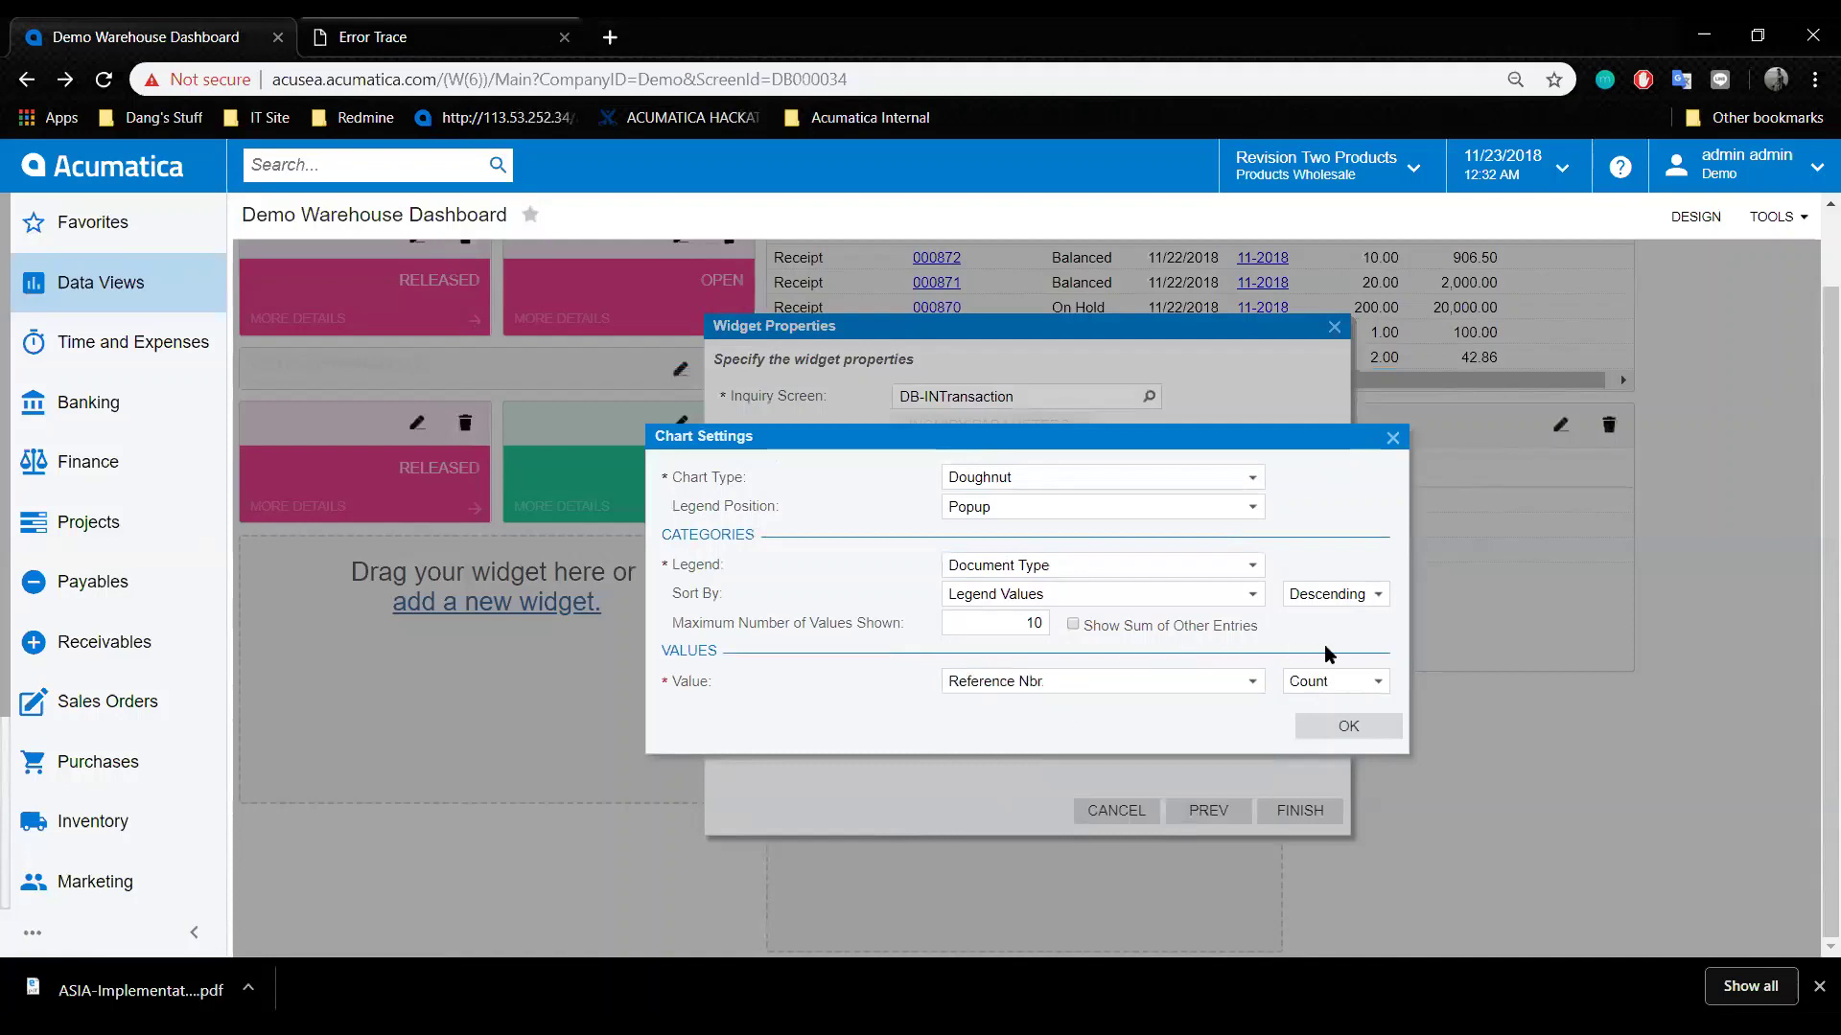
{"action": "left_click", "coordinate": [1350, 727]}
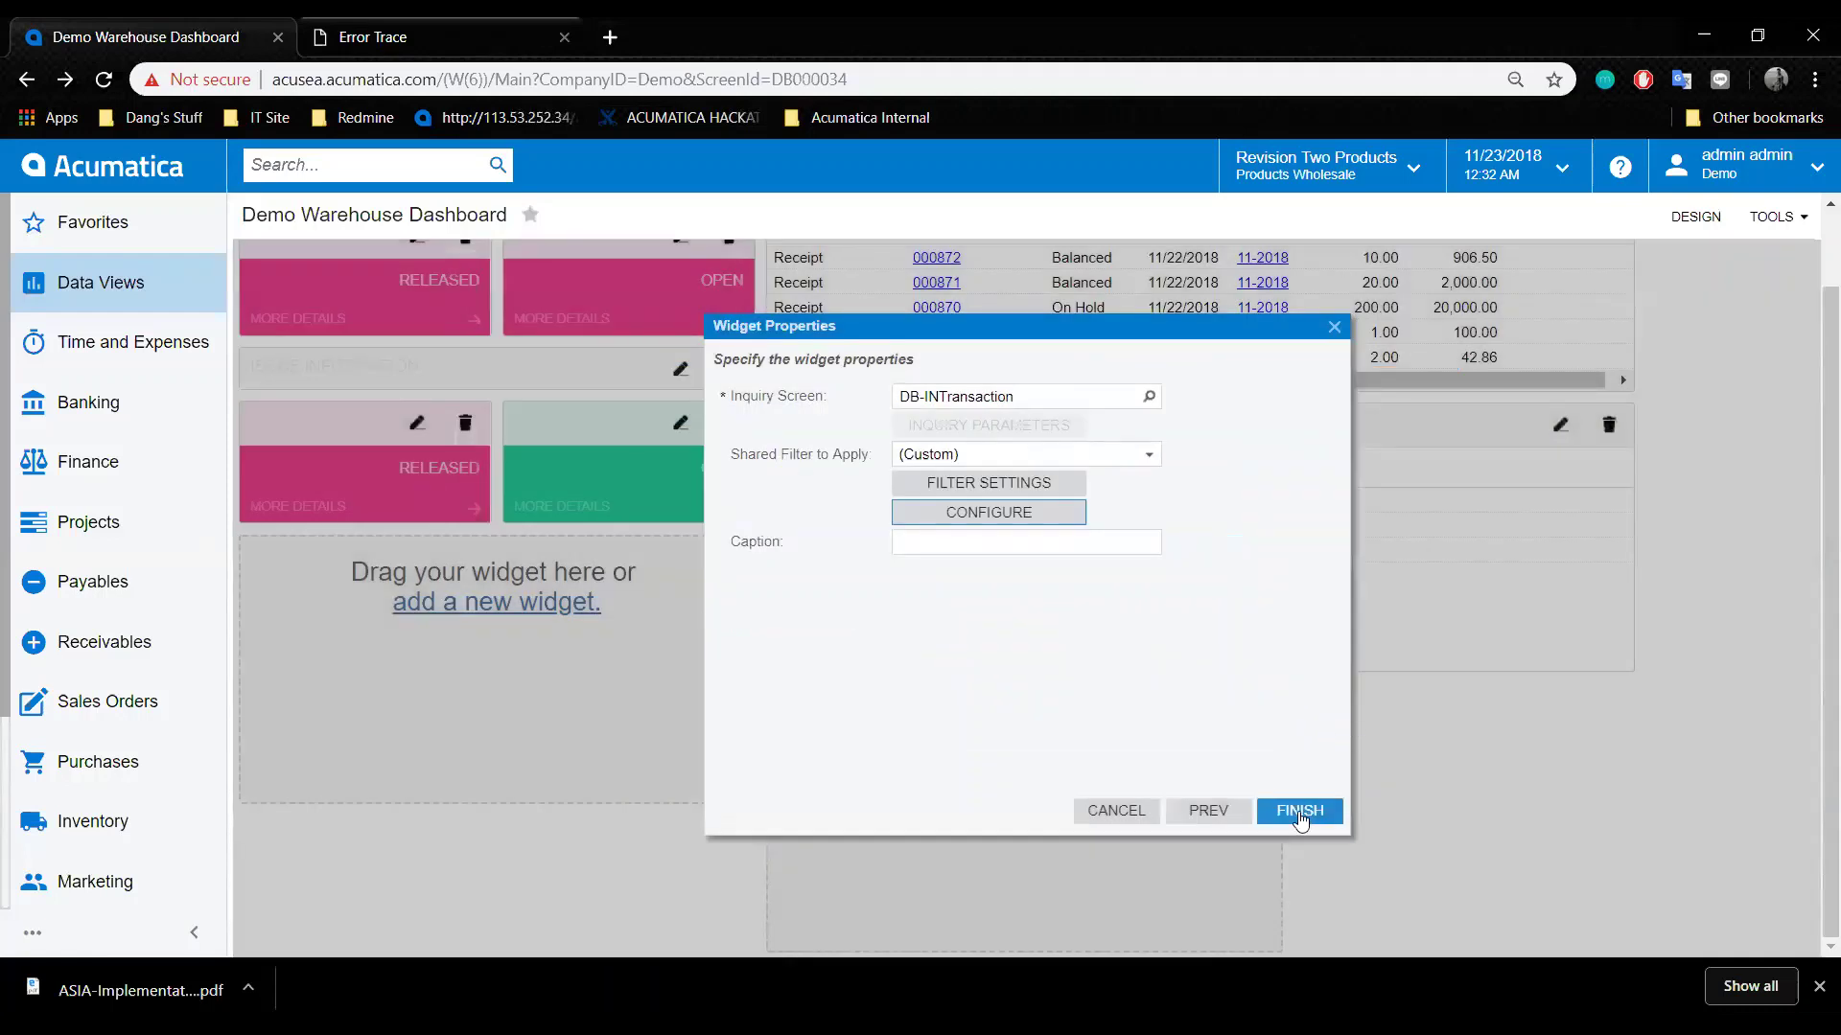
Caption the doughnut chart "Document by Type" and finish adding the widget.
{"action": "left_click", "coordinate": [1070, 545]}
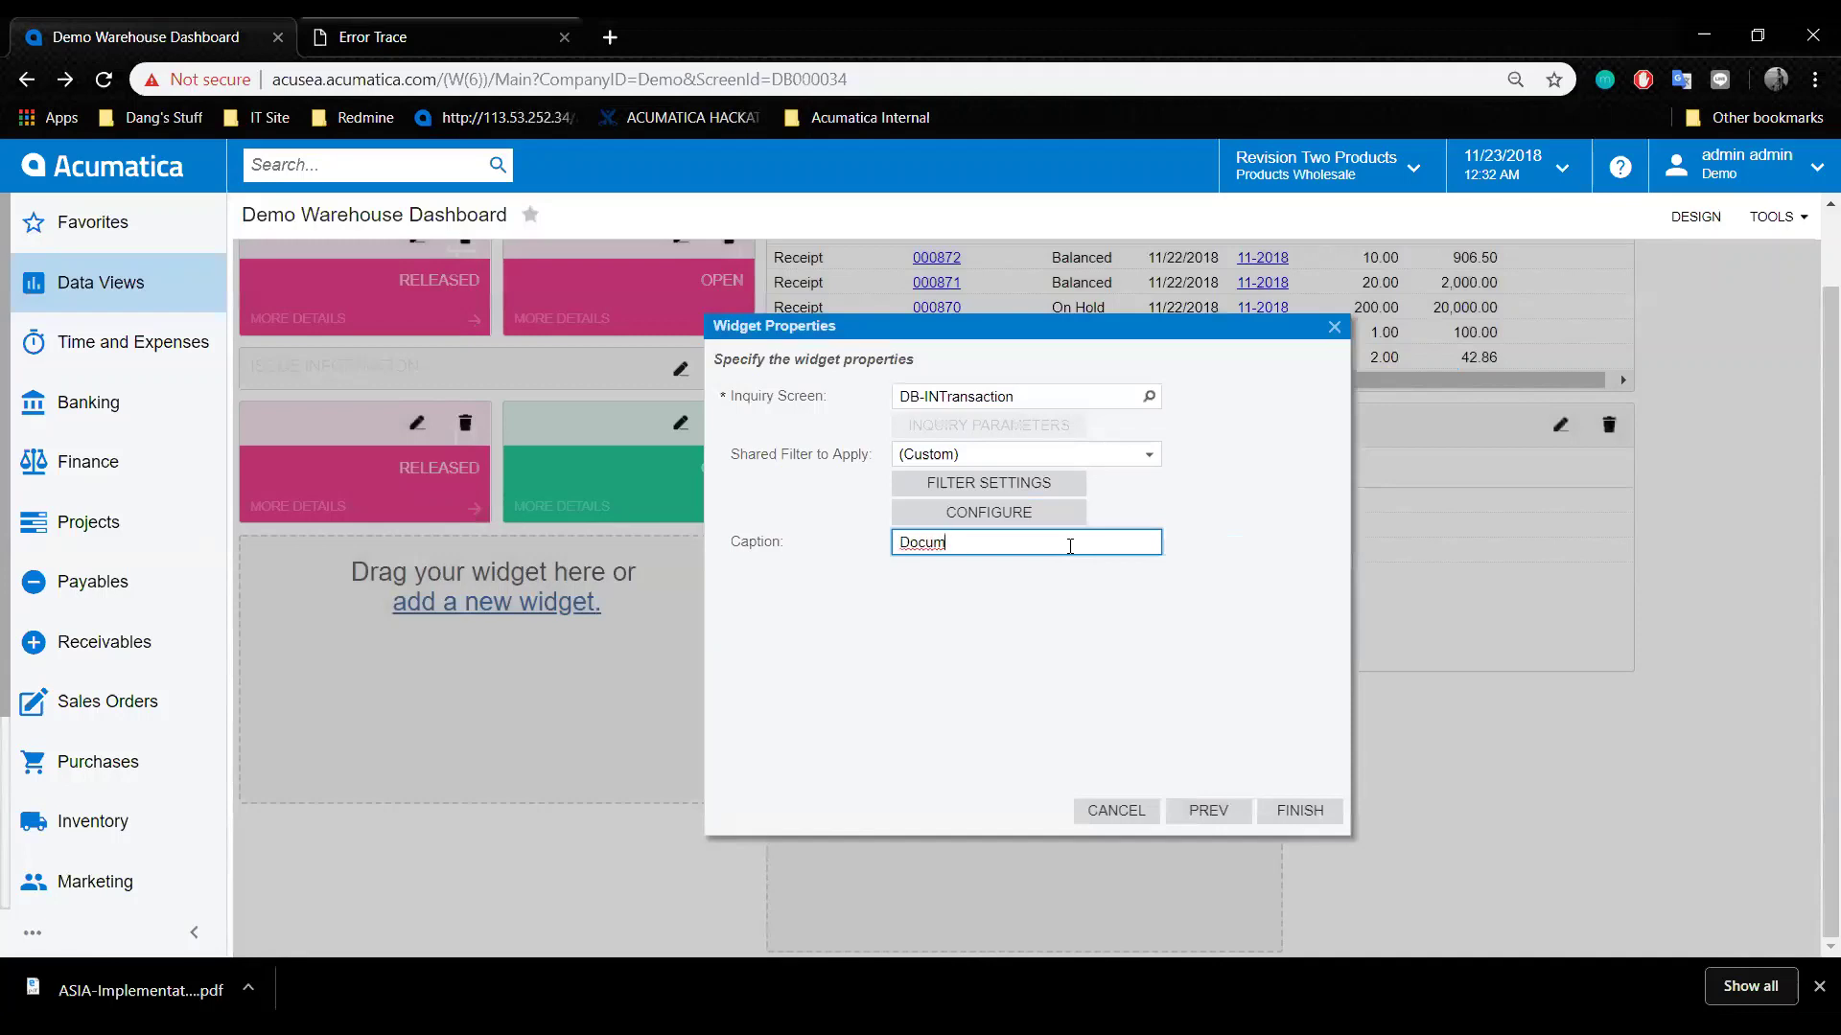
{"action": "key", "text": "BackSpace"}
{"action": "key", "text": "BackSpace"}
{"action": "left_click", "coordinate": [1299, 810]}
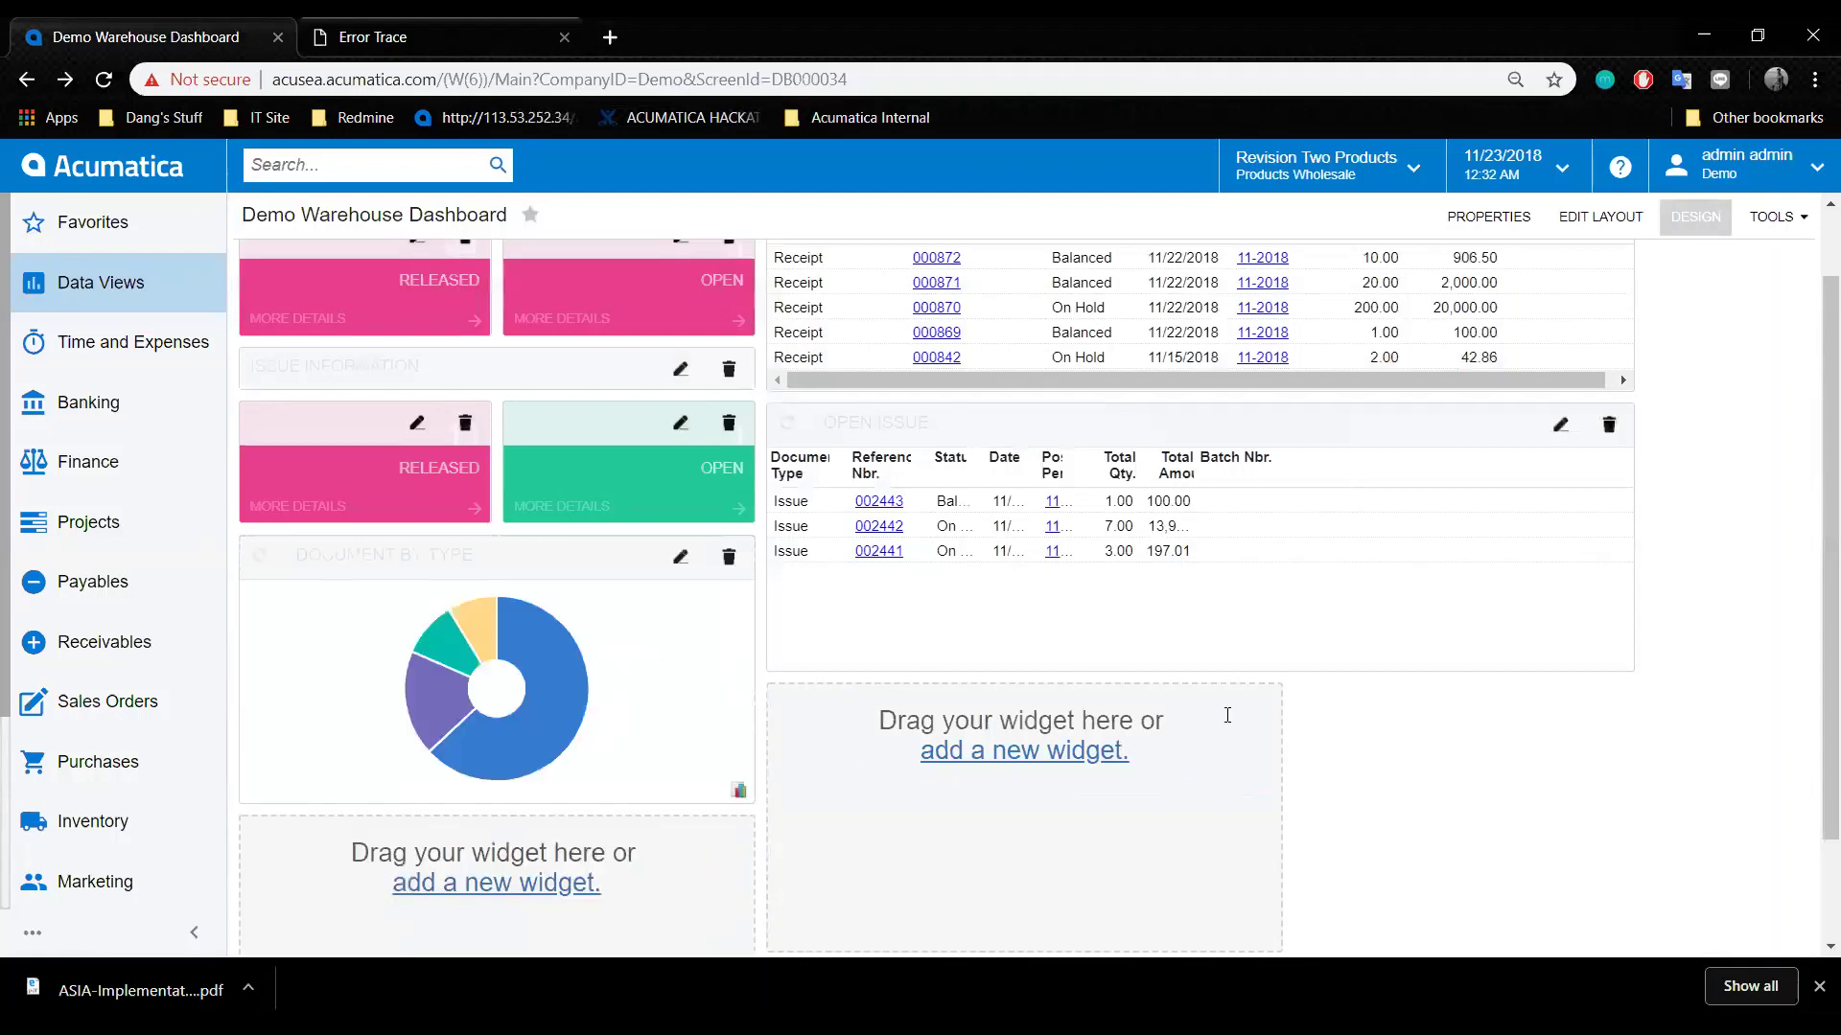
Make the Document by Type chart taller and check the shares of its Receipt and Issue slices.
{"action": "scroll", "coordinate": [1337, 738], "scroll_direction": "down", "scroll_amount": 1}
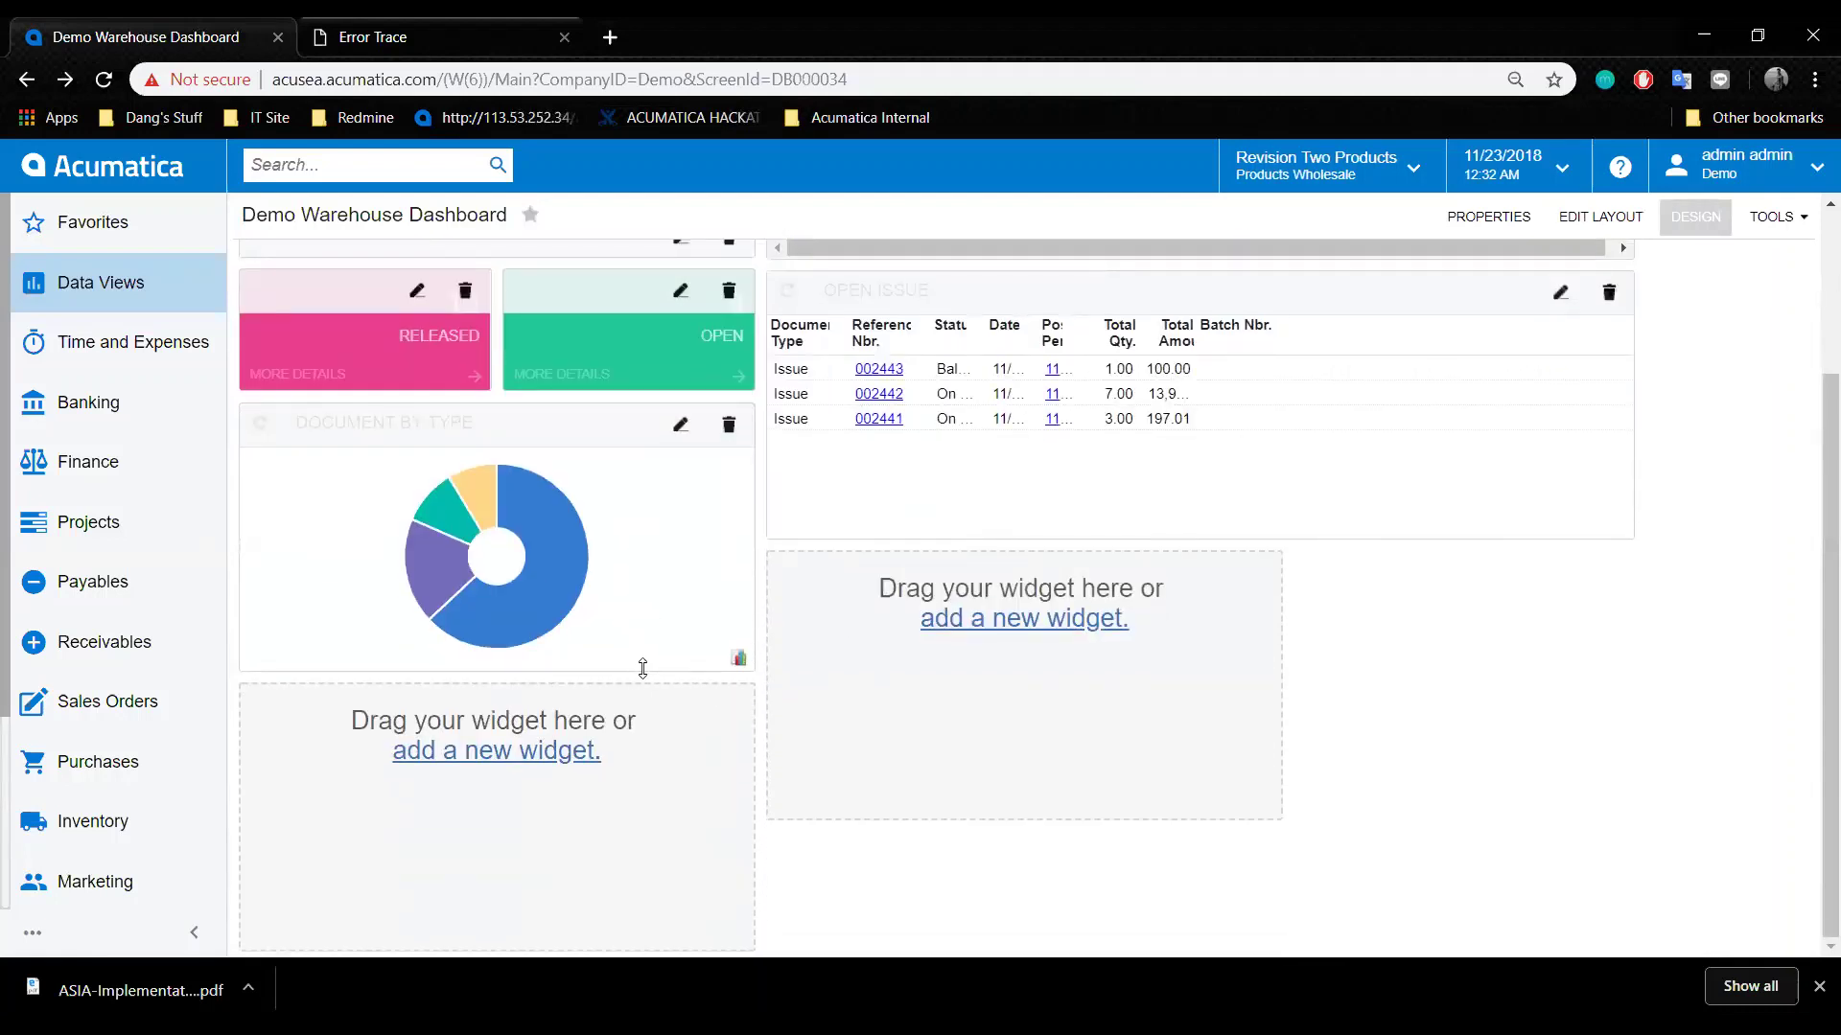
{"action": "left_click_drag", "start_coordinate": [642, 668], "coordinate": [629, 740]}
{"action": "mouse_move", "coordinate": [620, 614]}
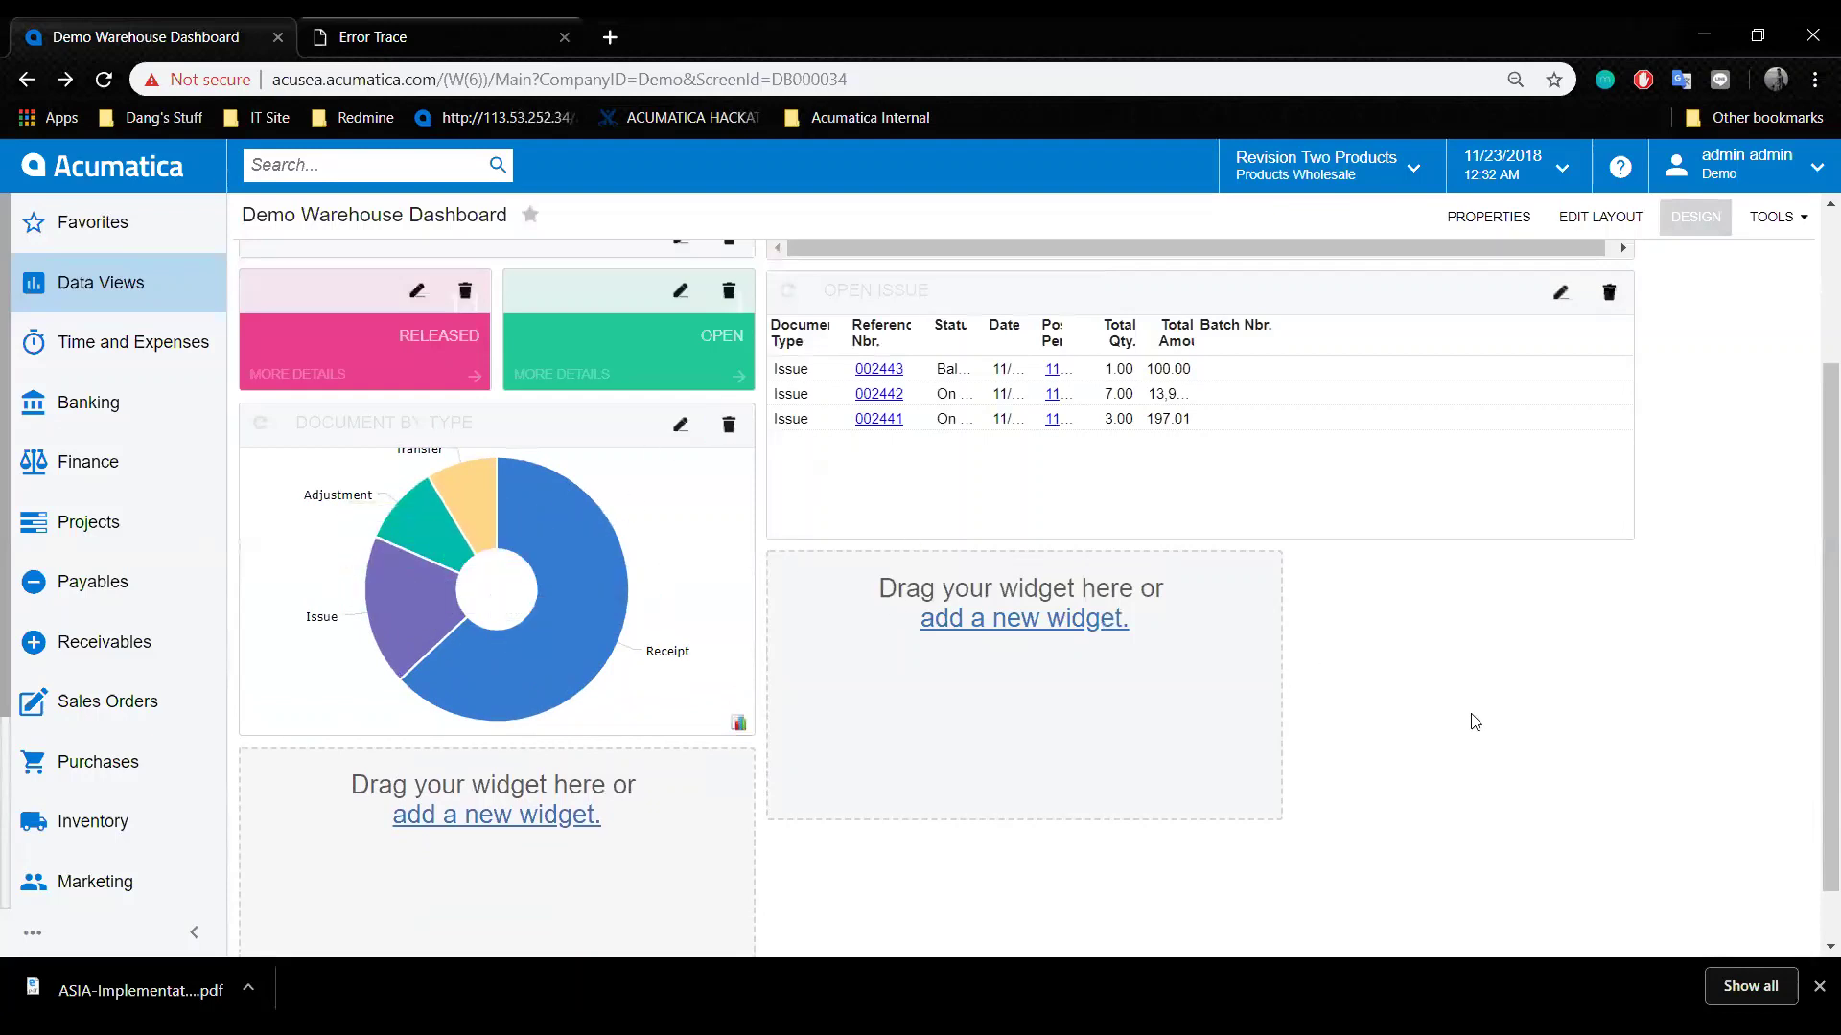
{"action": "mouse_move", "coordinate": [508, 612]}
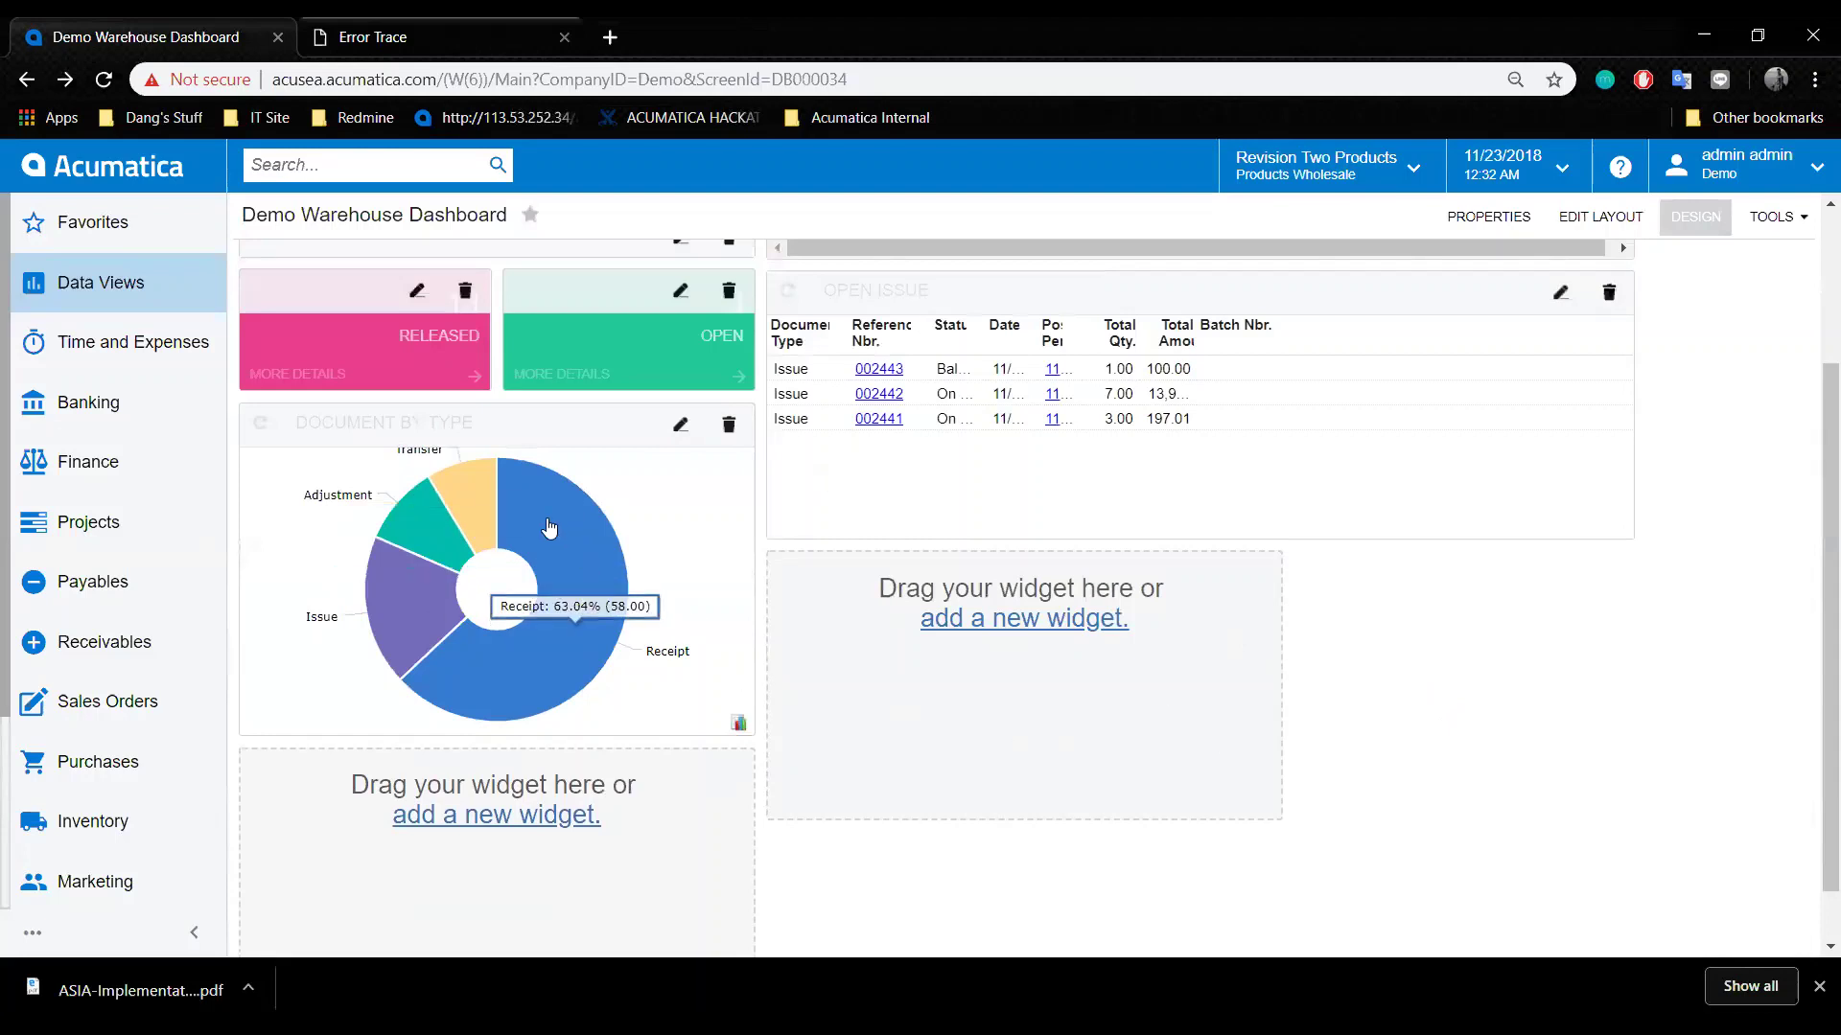
{"action": "mouse_move", "coordinate": [463, 494]}
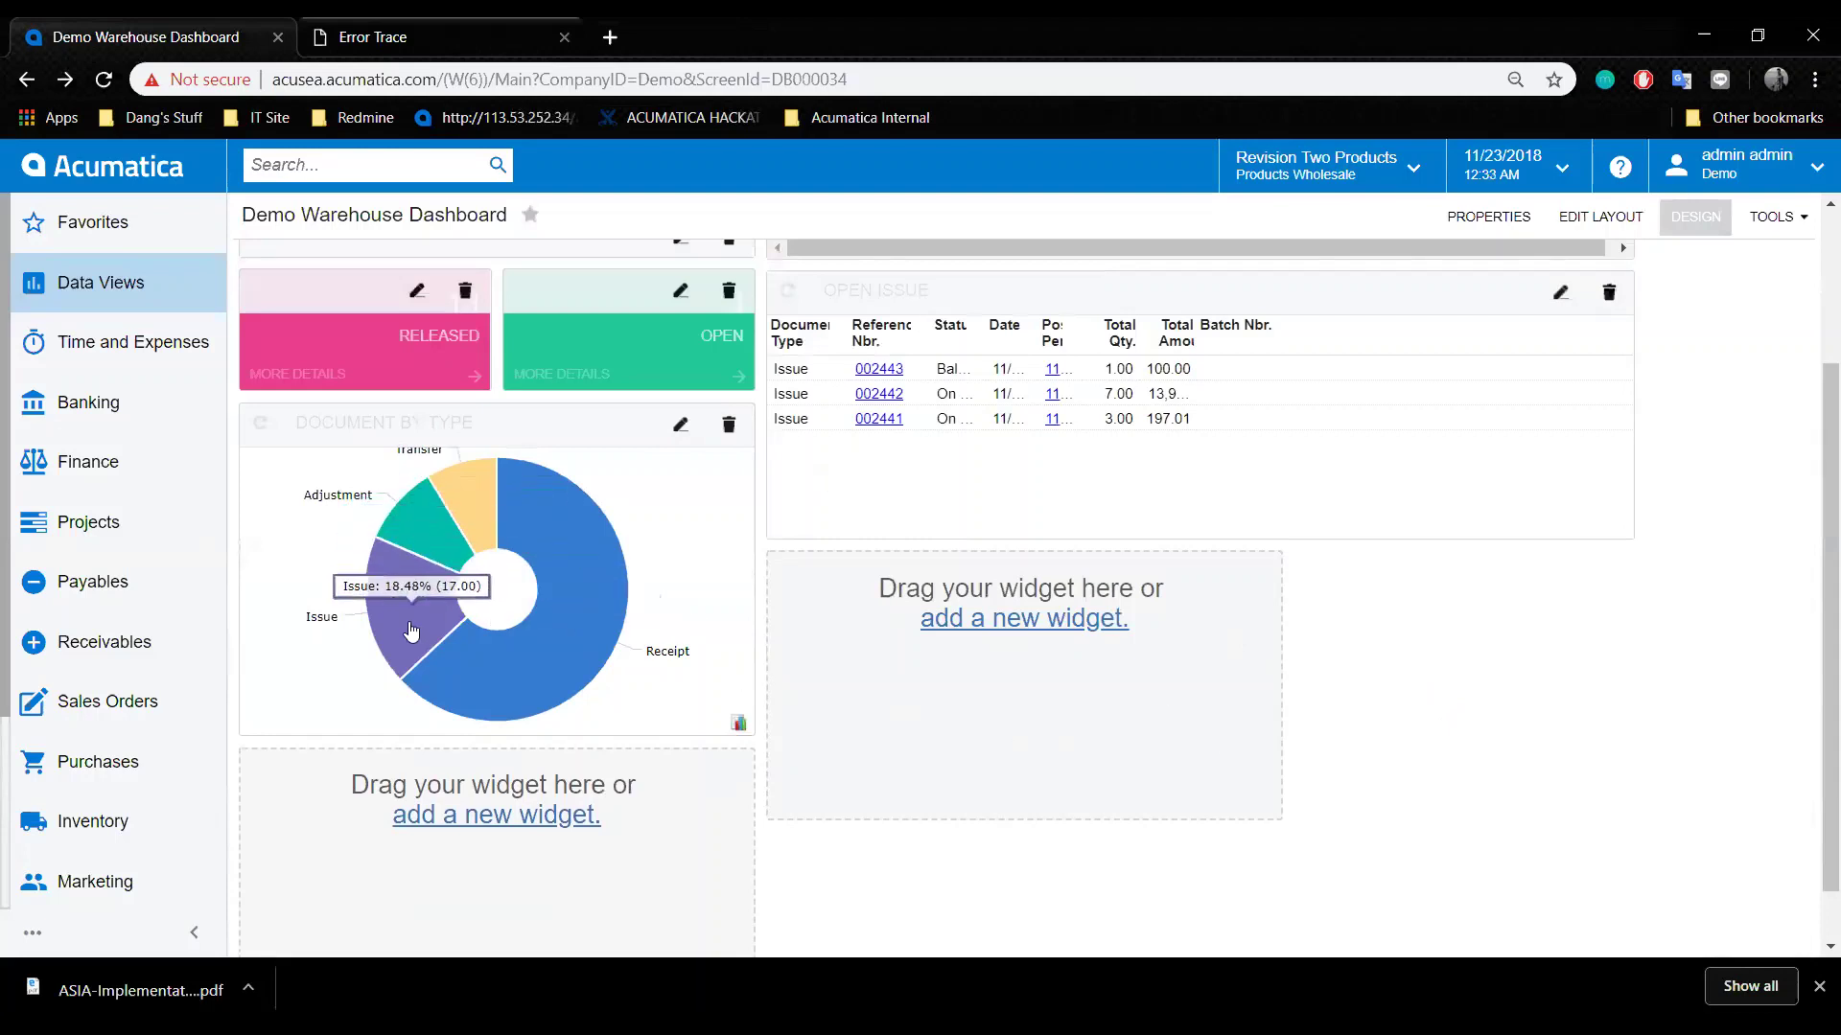
Start a new Chart widget in the empty slot below the Open Issue table.
{"action": "left_click", "coordinate": [987, 621]}
{"action": "left_click", "coordinate": [877, 443]}
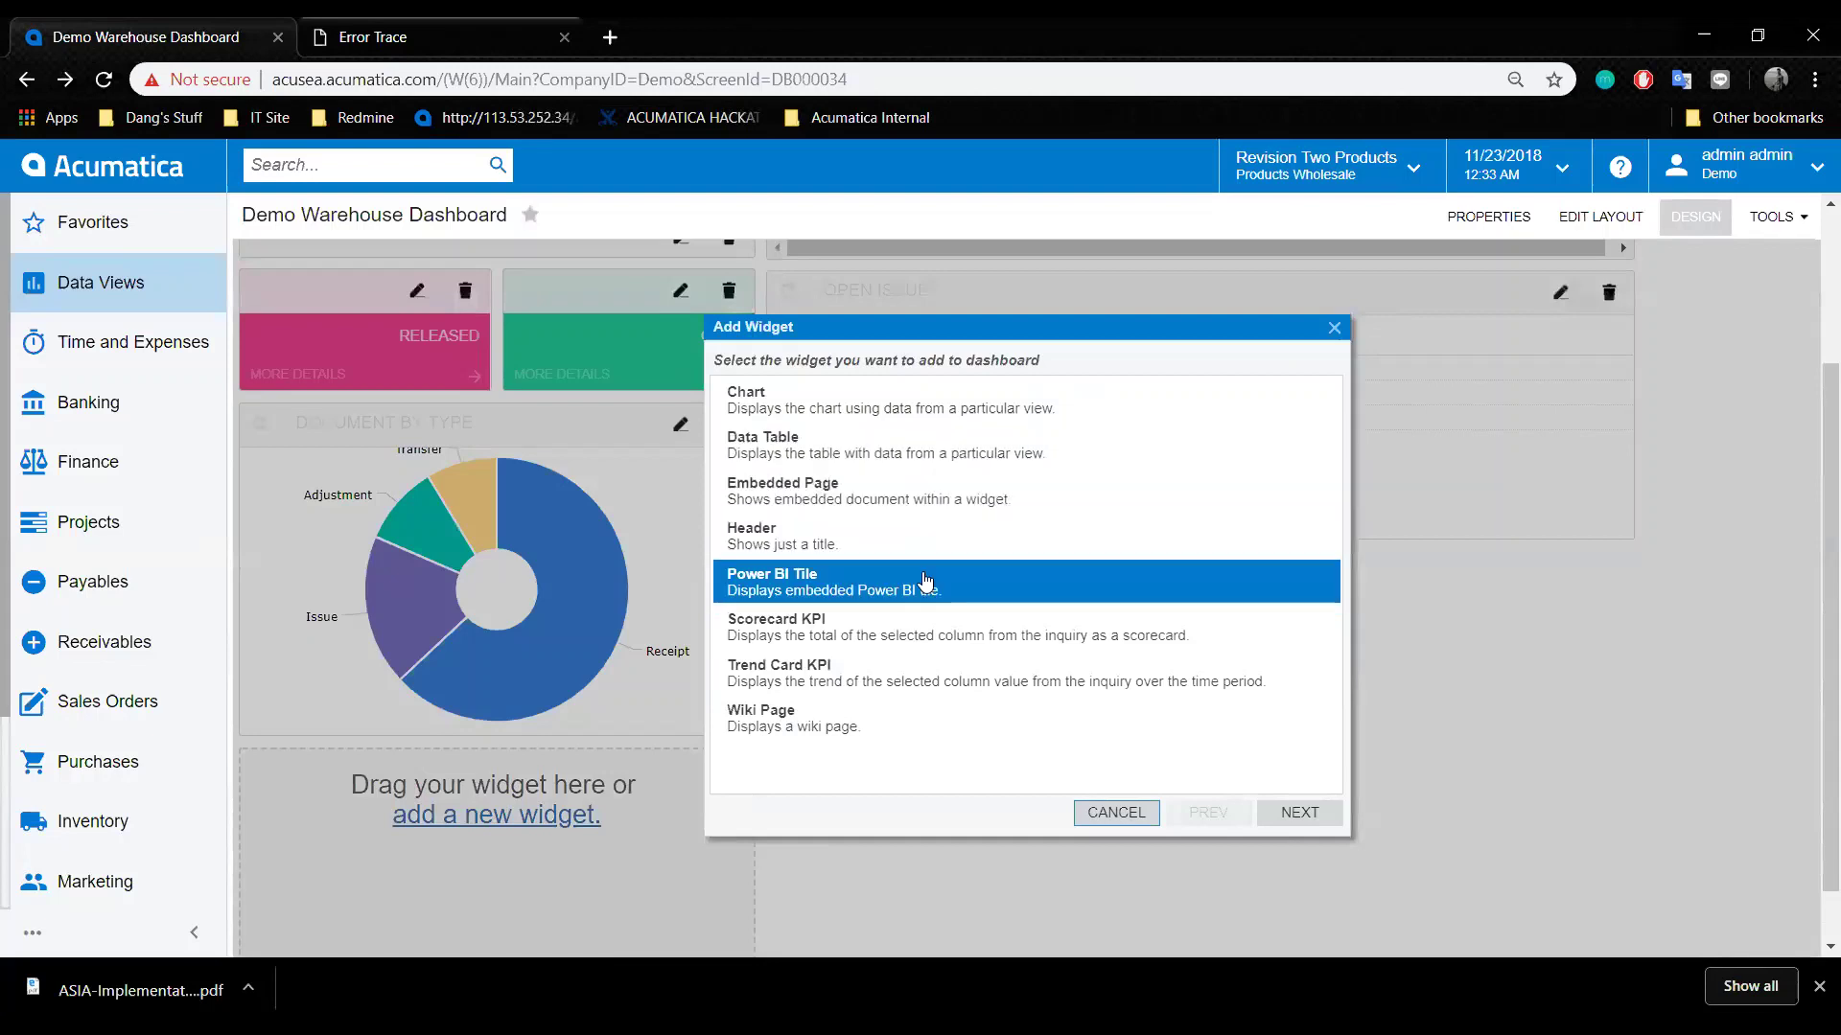
{"action": "left_click", "coordinate": [863, 401]}
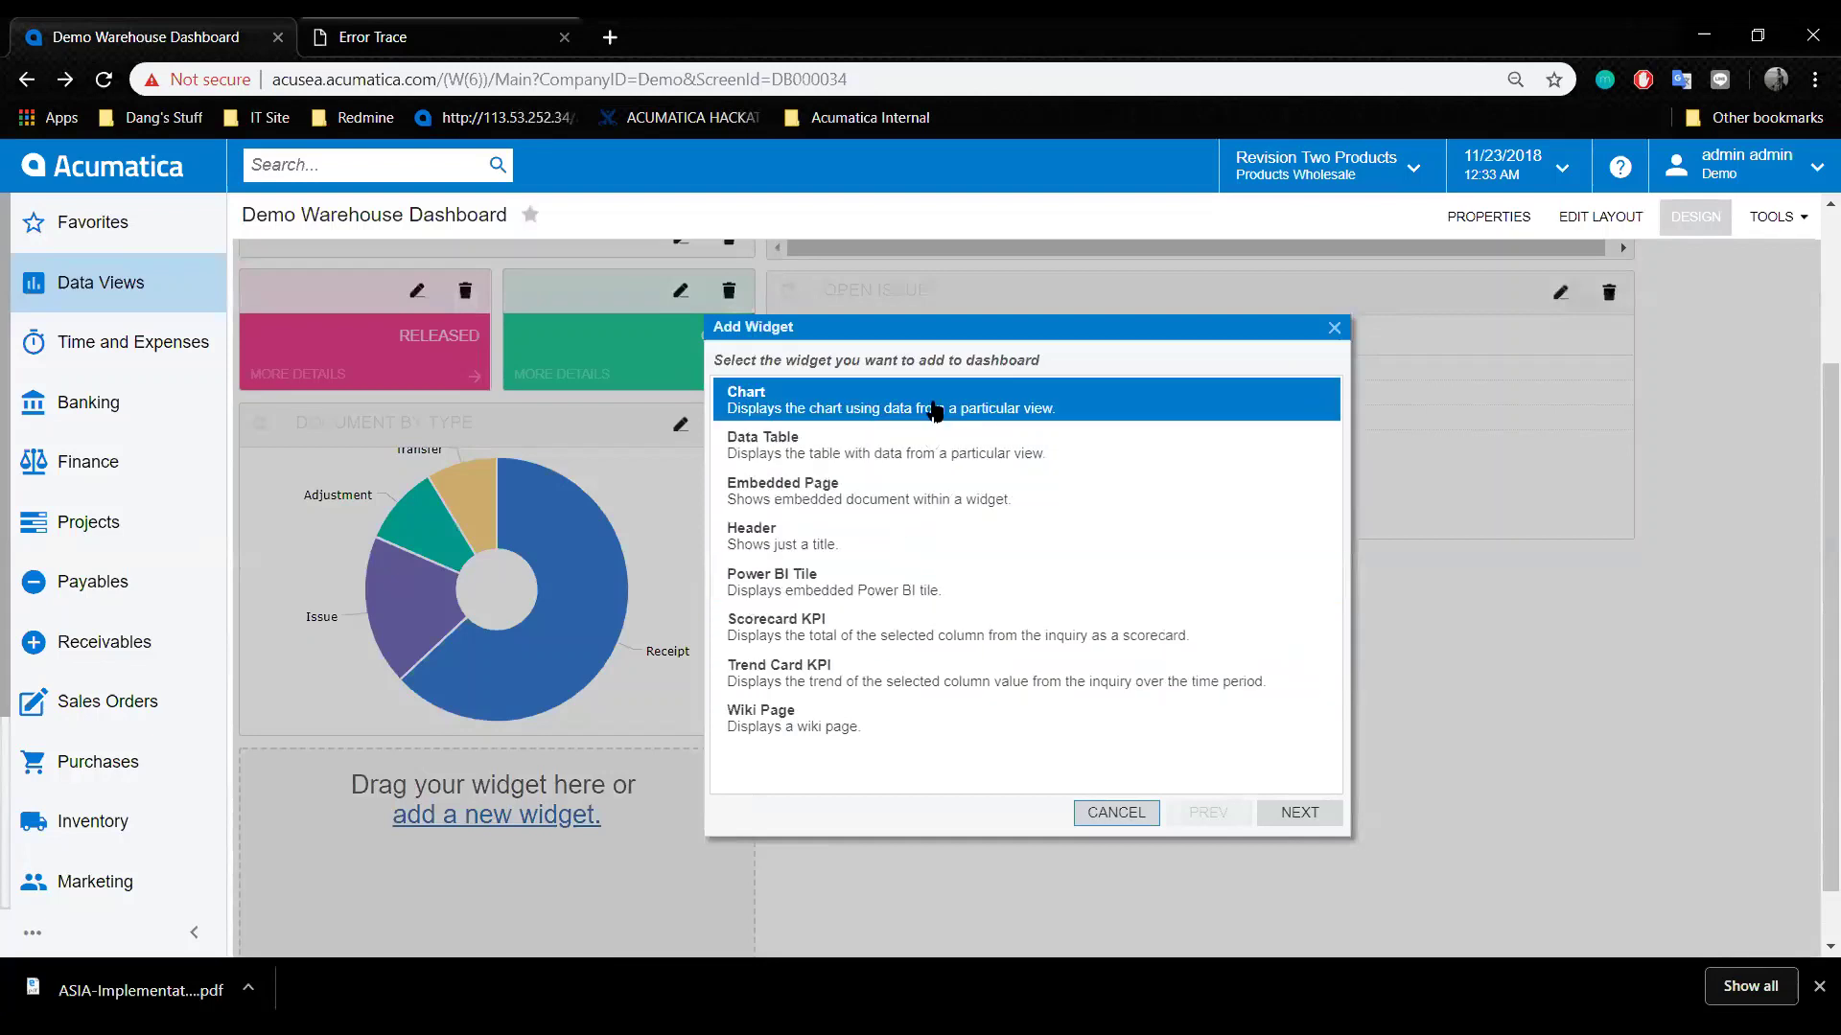
{"action": "left_click", "coordinate": [1300, 812]}
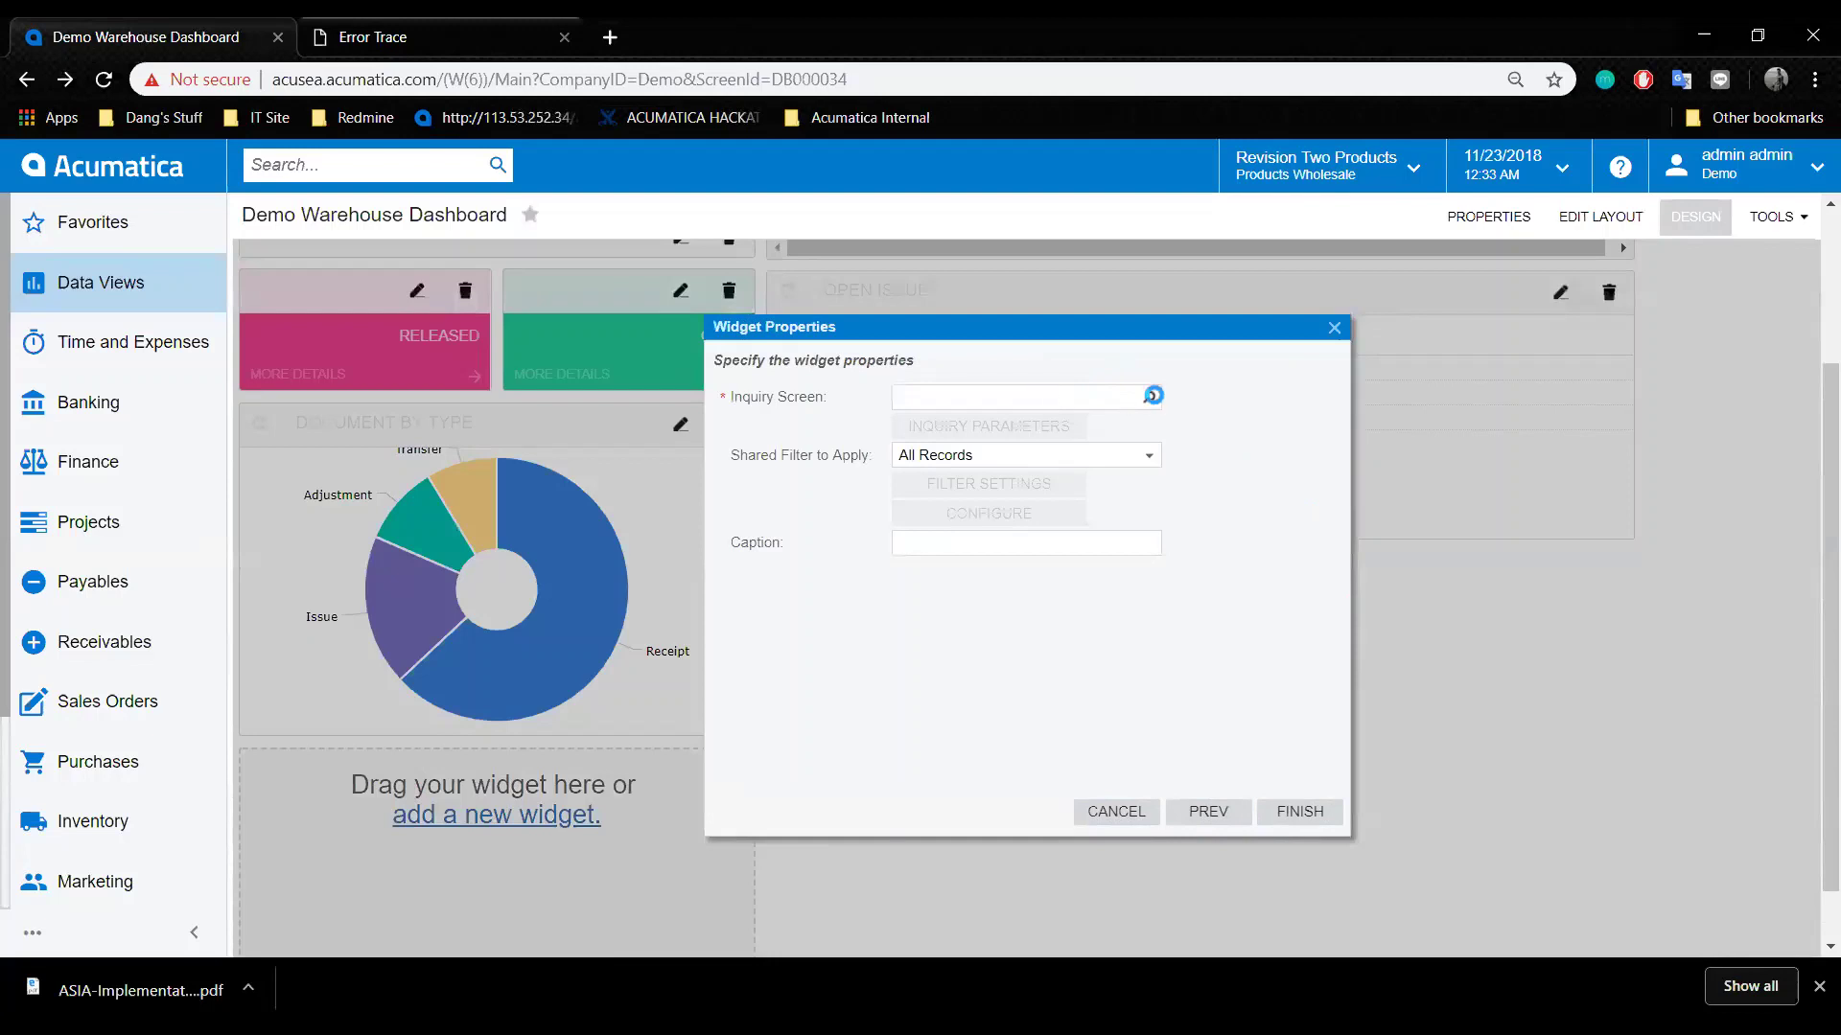
Choose DB-InventoryBlance from the Hidden Generic Inquiries under Hidden as the new chart's inquiry screen.
{"action": "left_click", "coordinate": [1148, 397]}
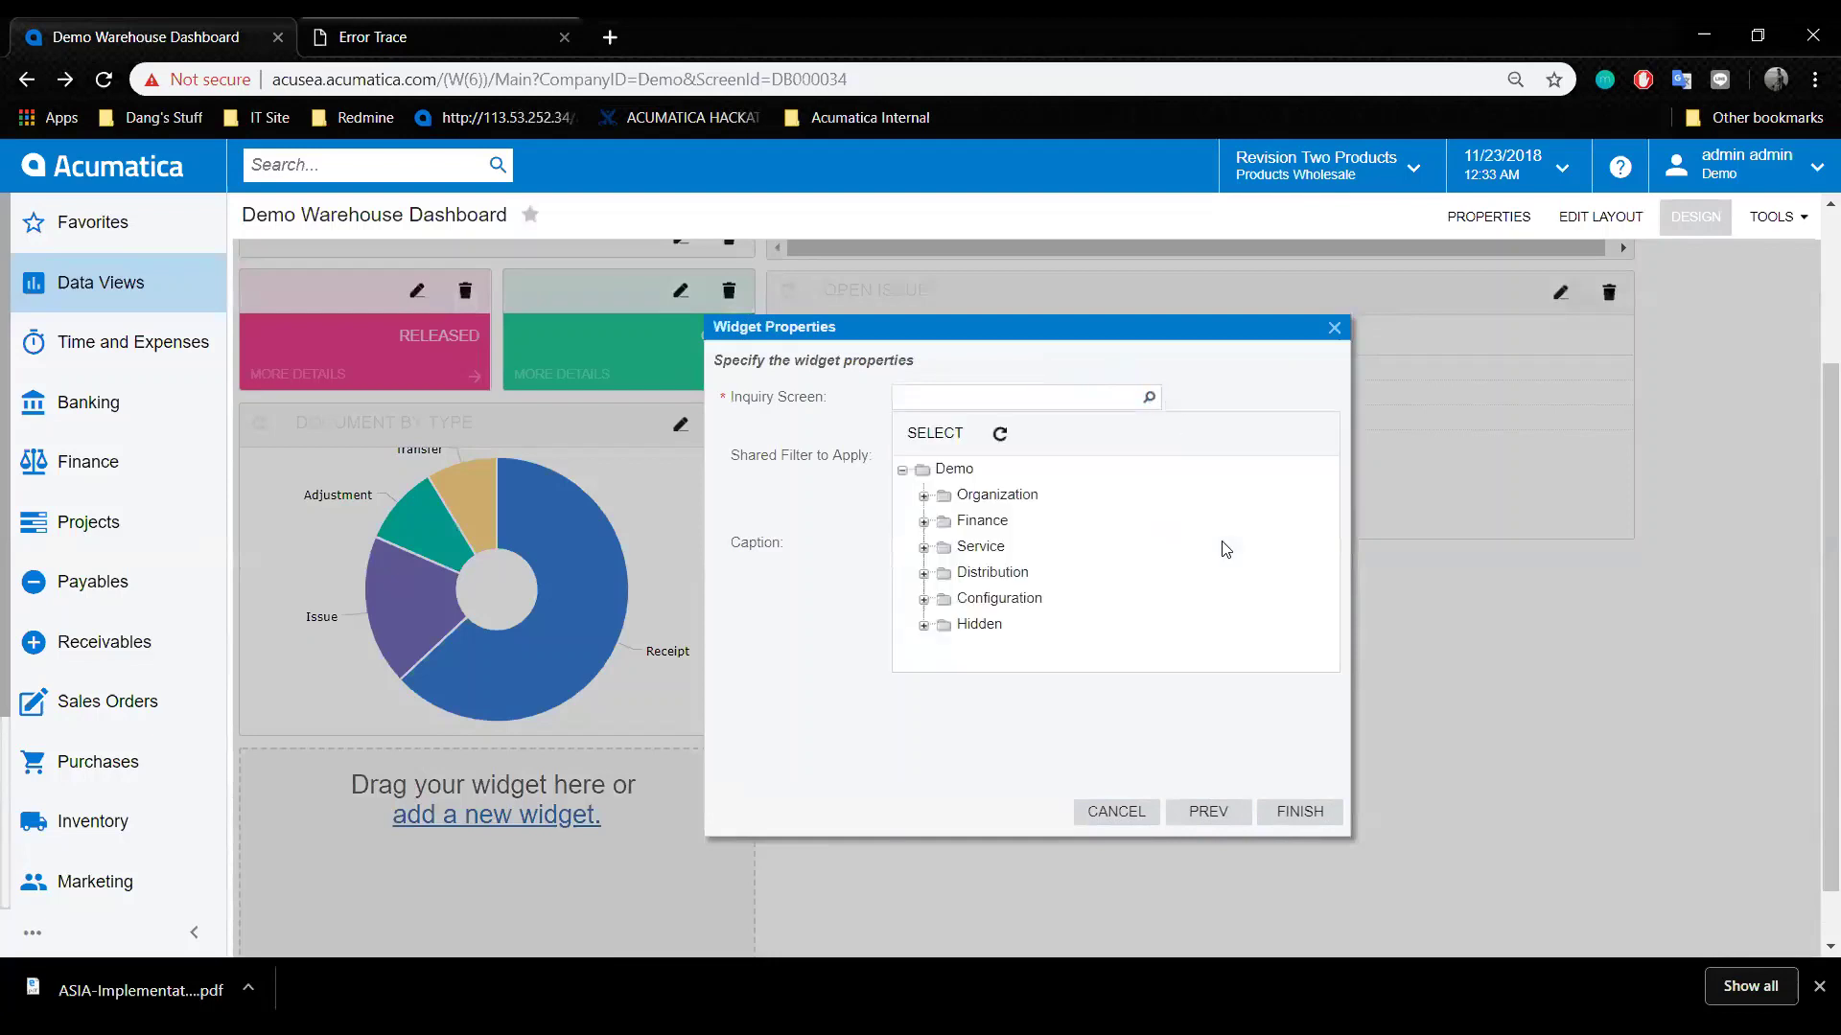
{"action": "left_click", "coordinate": [923, 625]}
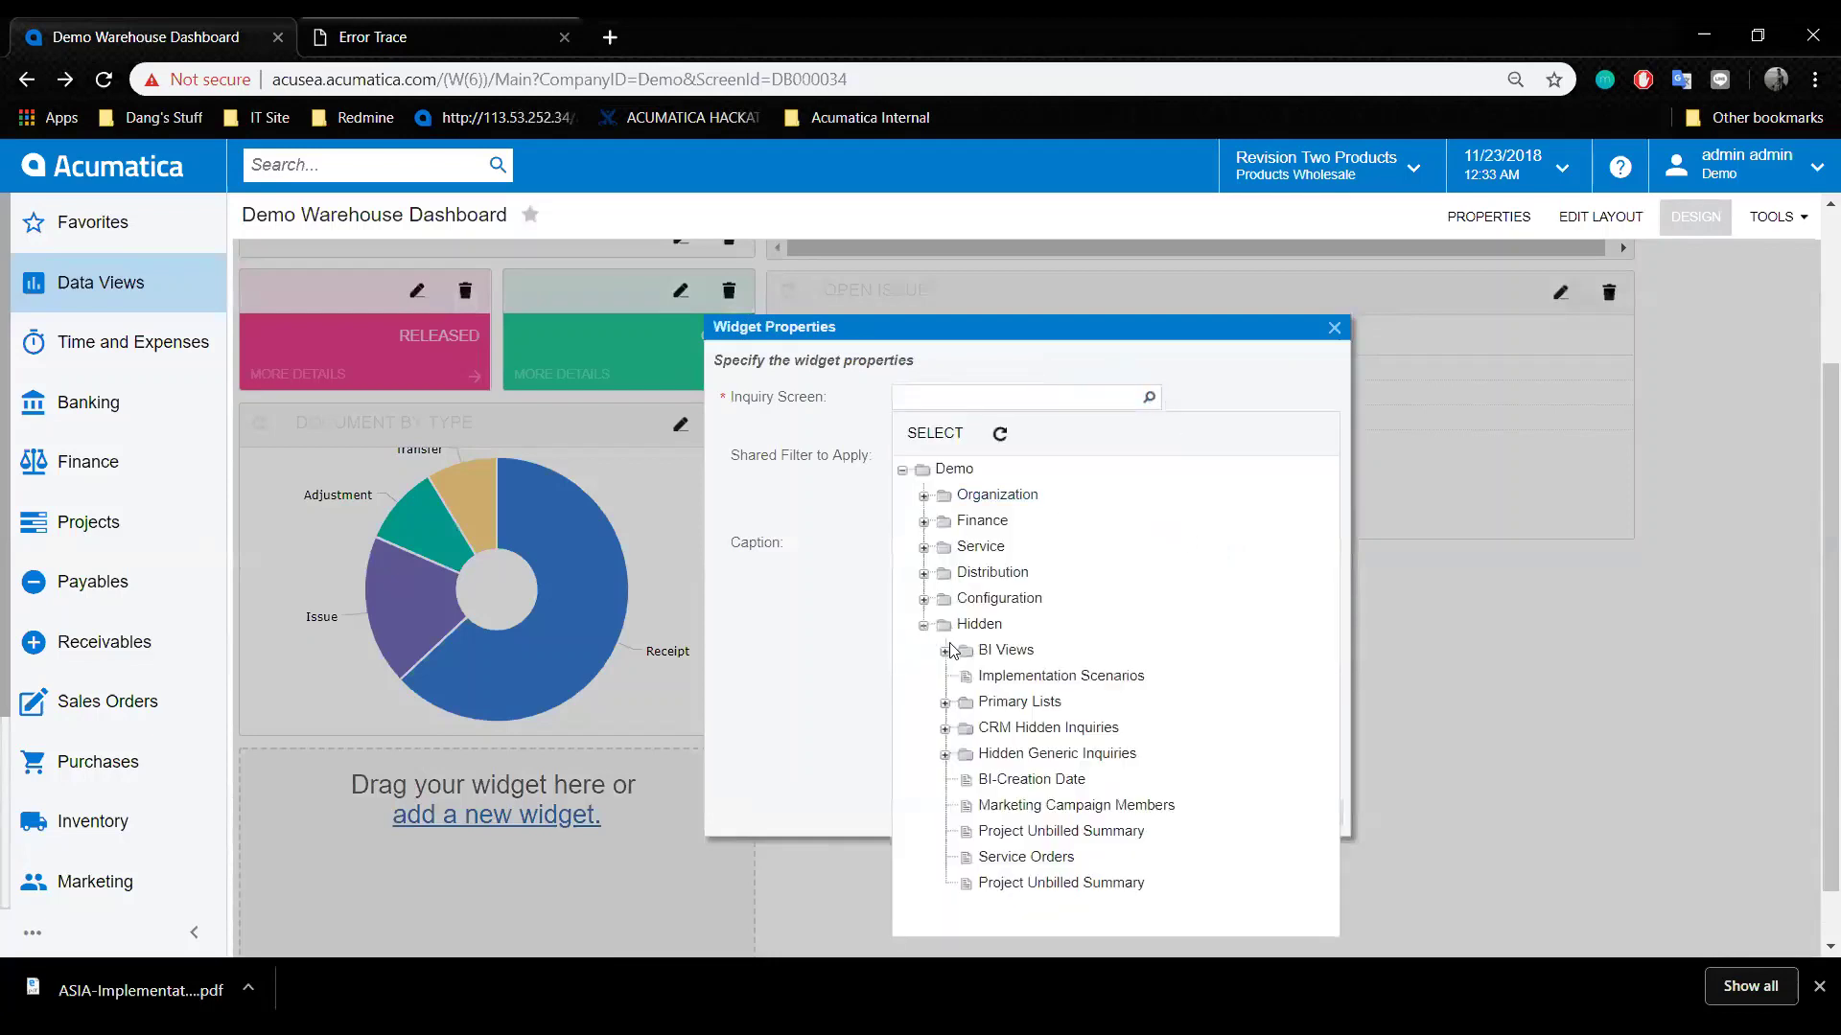
{"action": "left_click", "coordinate": [945, 754]}
{"action": "scroll", "coordinate": [1357, 726], "scroll_direction": "down", "scroll_amount": 5}
{"action": "scroll", "coordinate": [1357, 726], "scroll_direction": "down", "scroll_amount": 10}
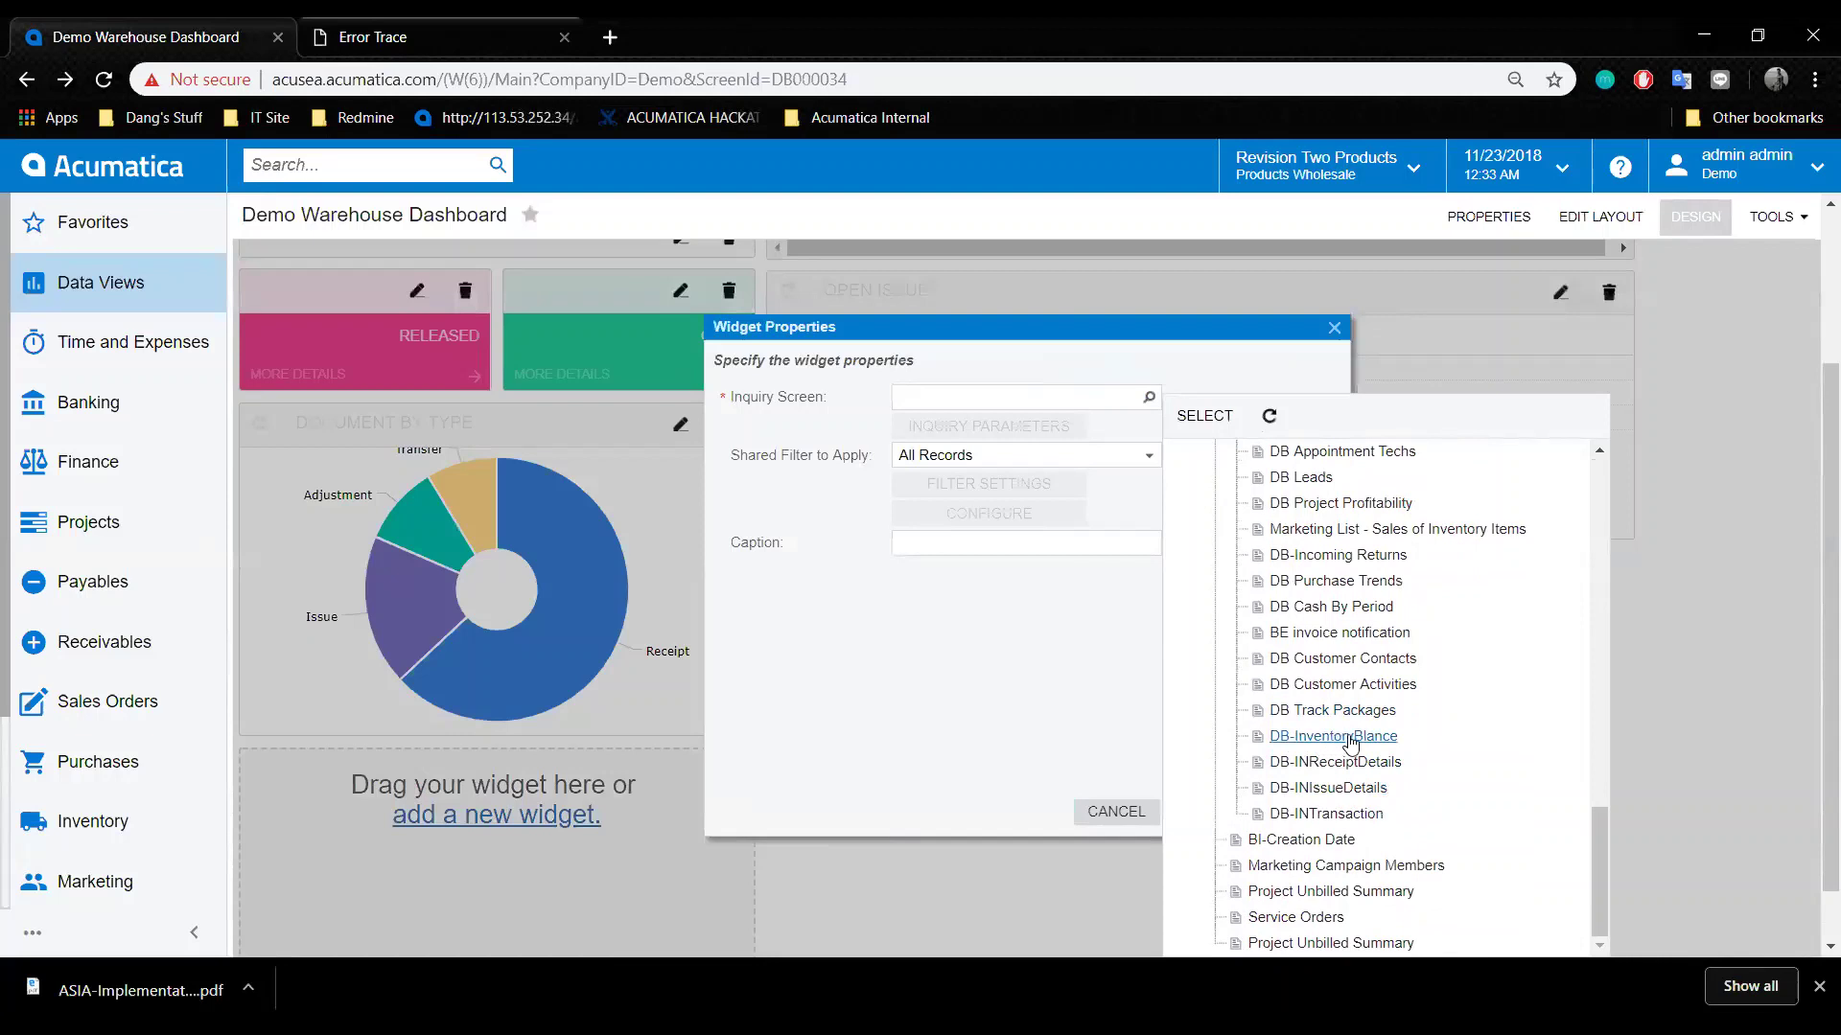
{"action": "left_click", "coordinate": [1330, 737]}
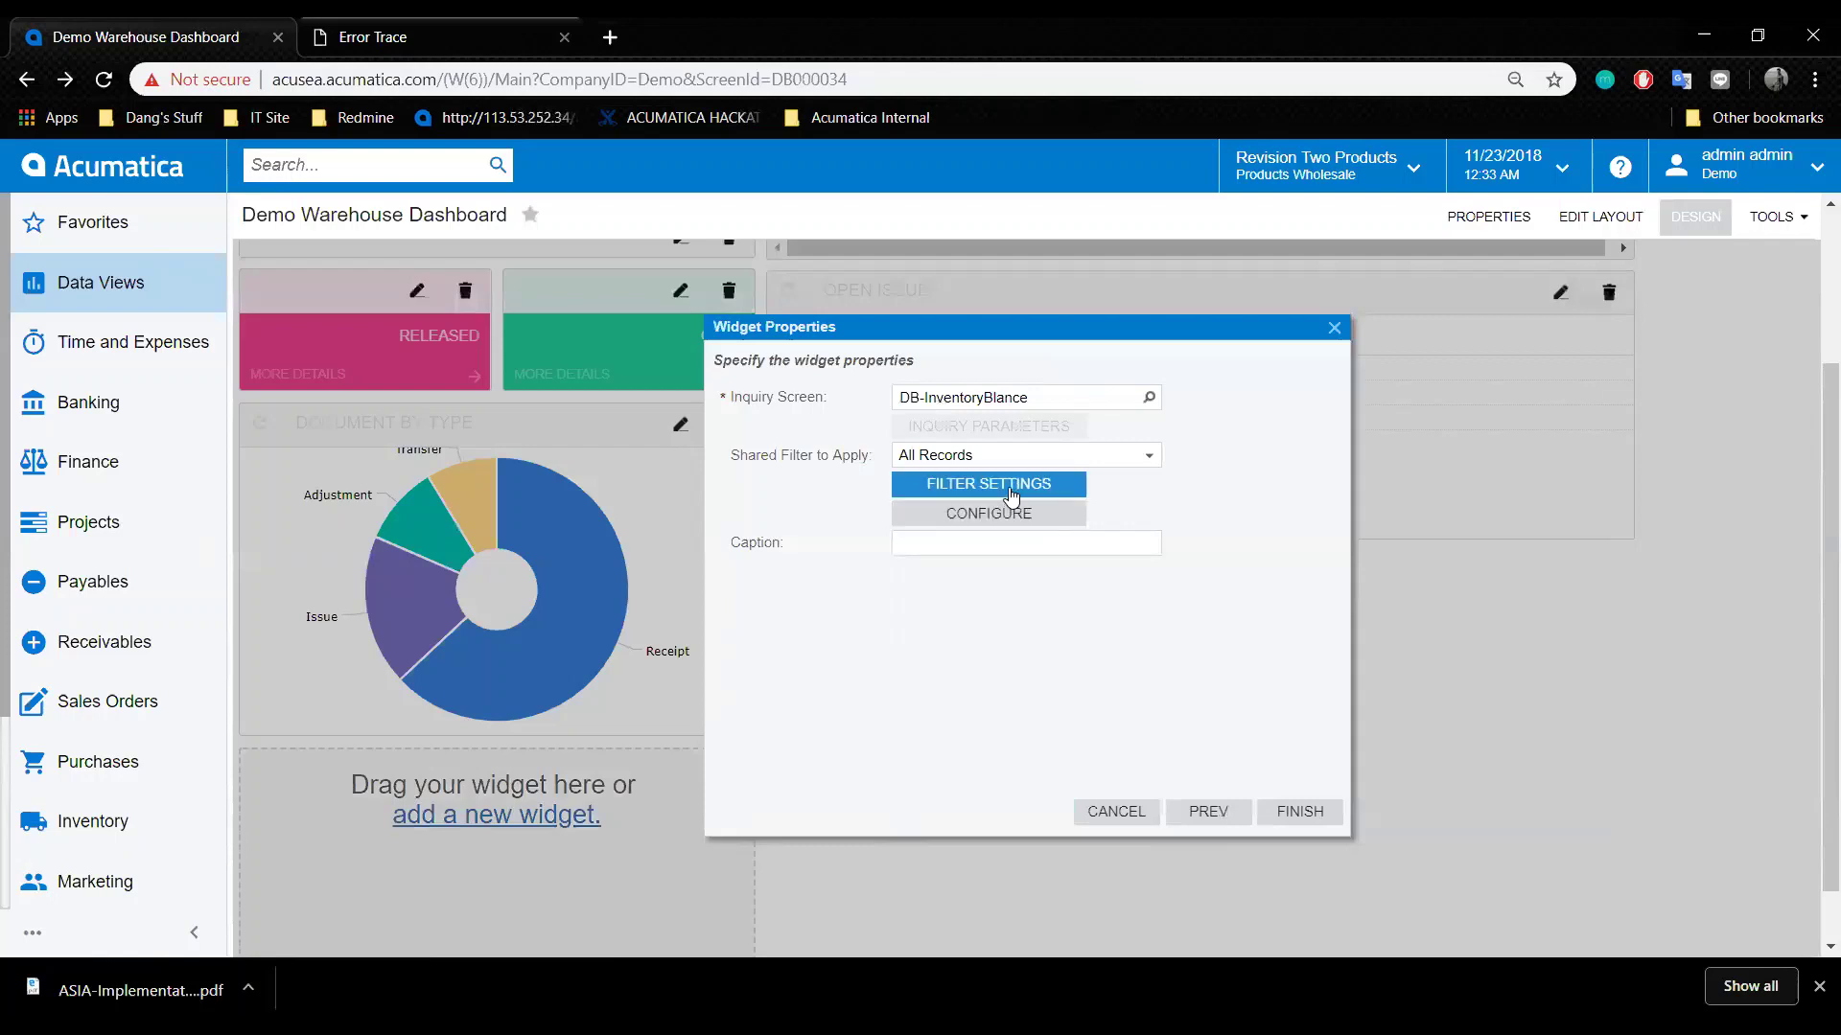
Set the new chart's type to Column and its category legend to Inventory ID.
{"action": "left_click", "coordinate": [1010, 513]}
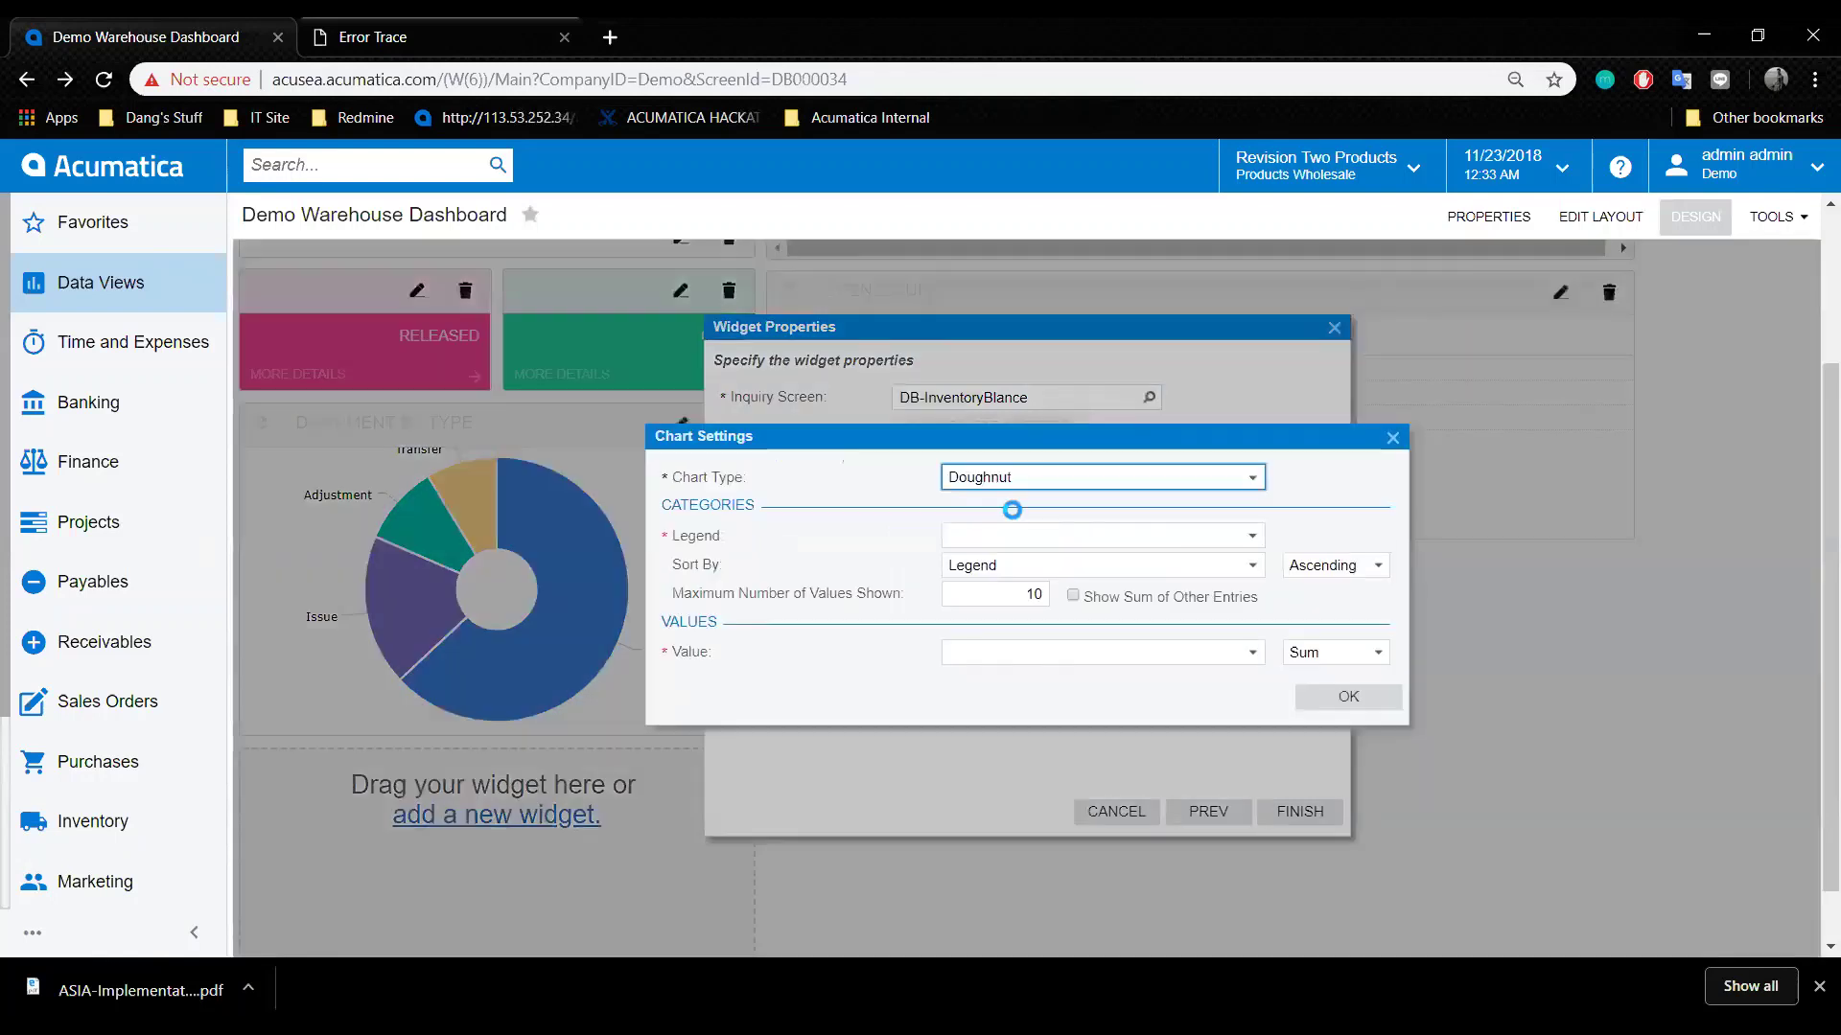
{"action": "left_click", "coordinate": [1112, 481]}
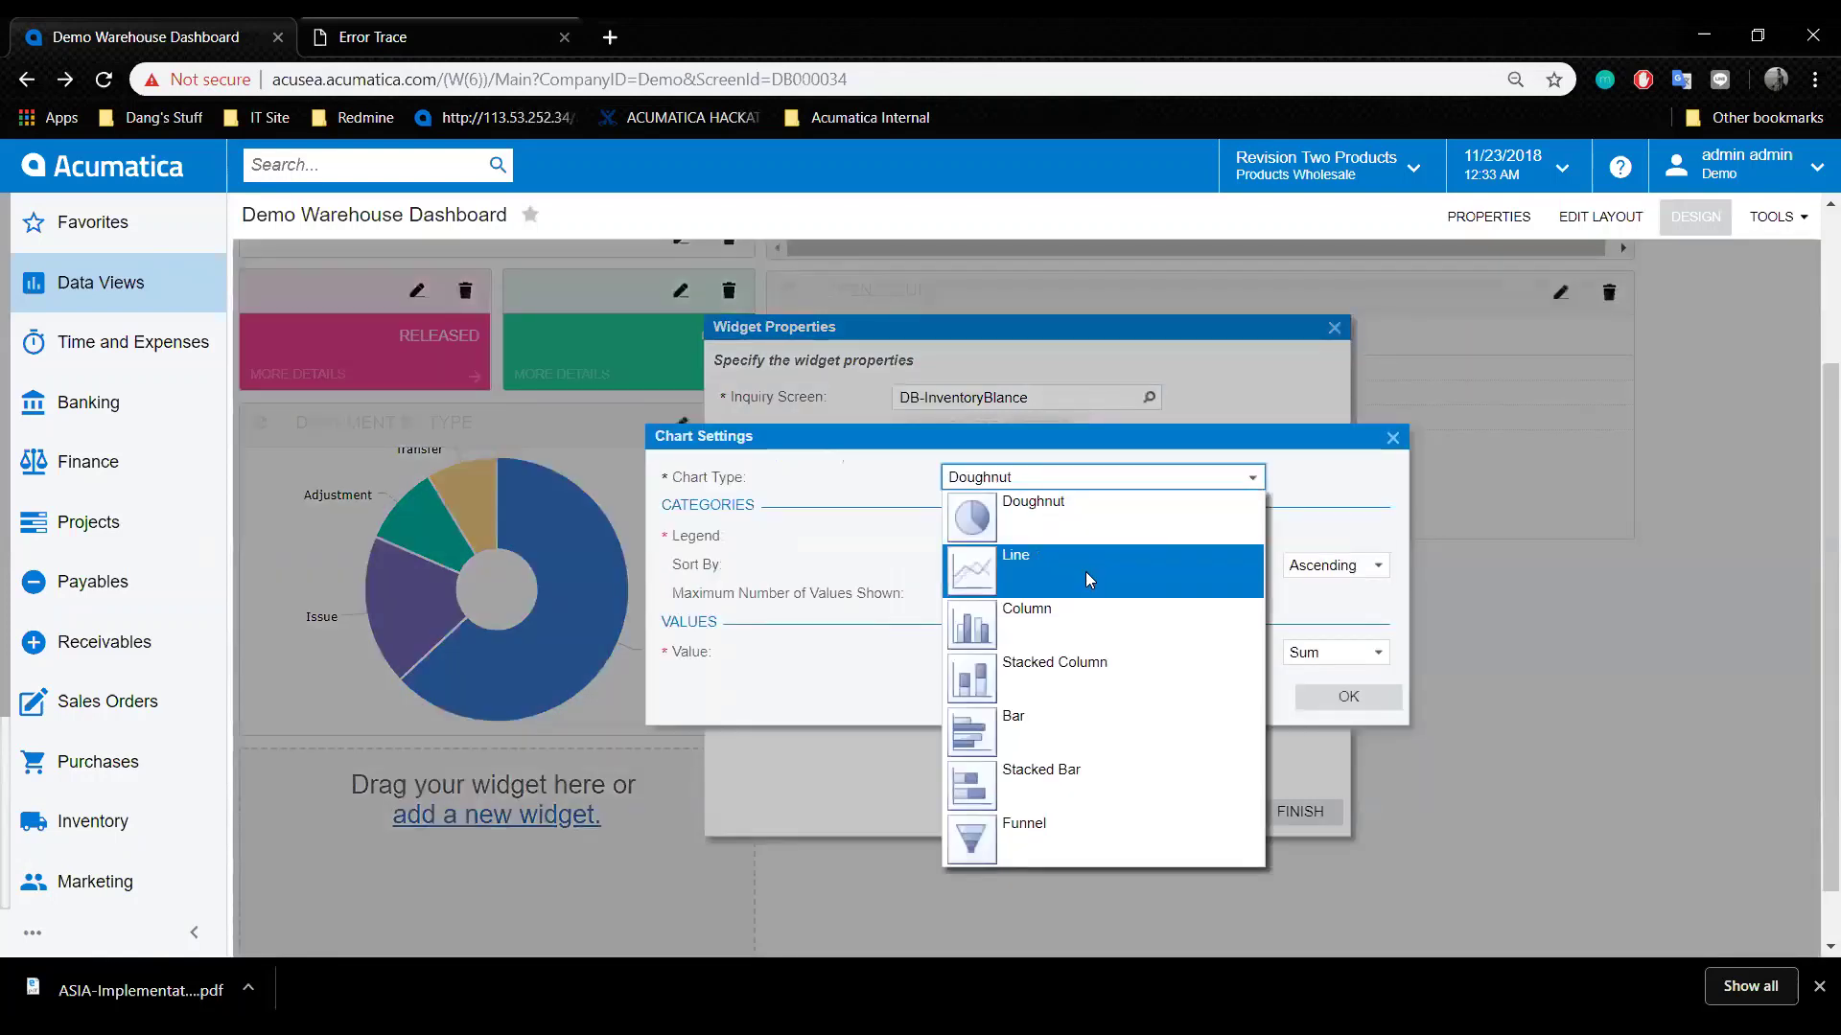
{"action": "left_click", "coordinate": [1064, 617]}
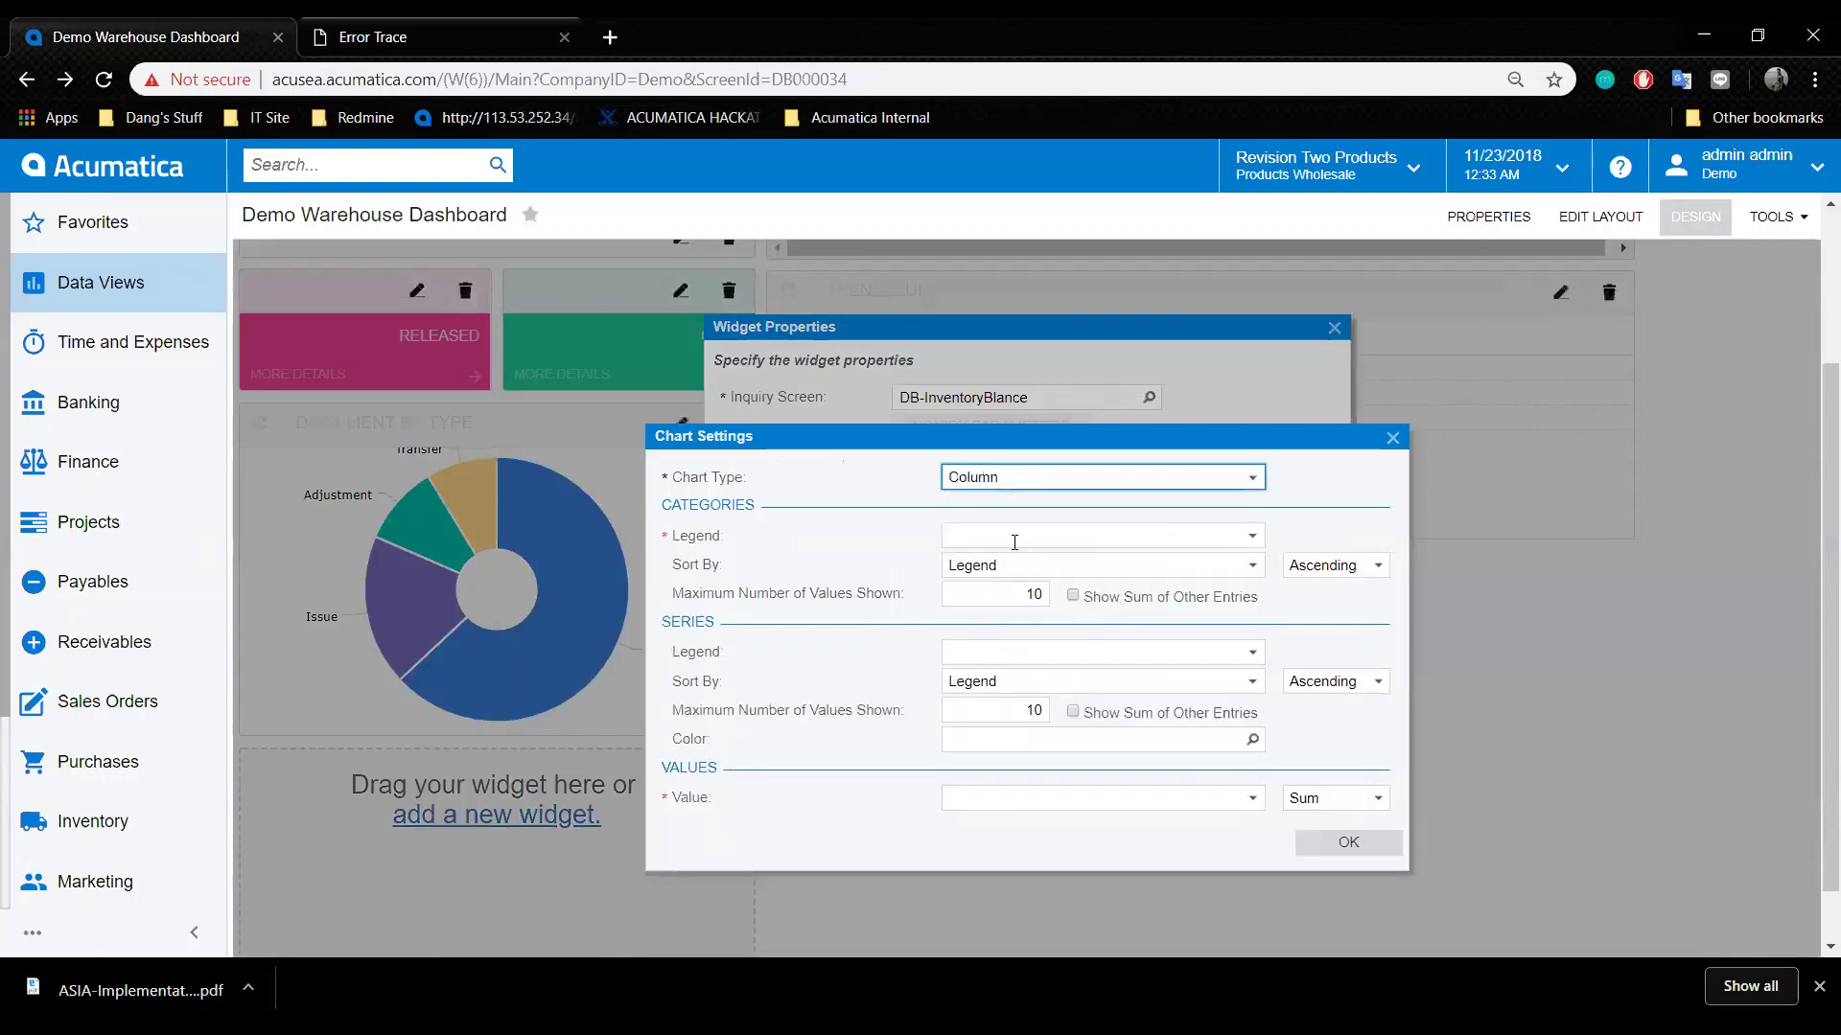
{"action": "left_click", "coordinate": [1251, 537]}
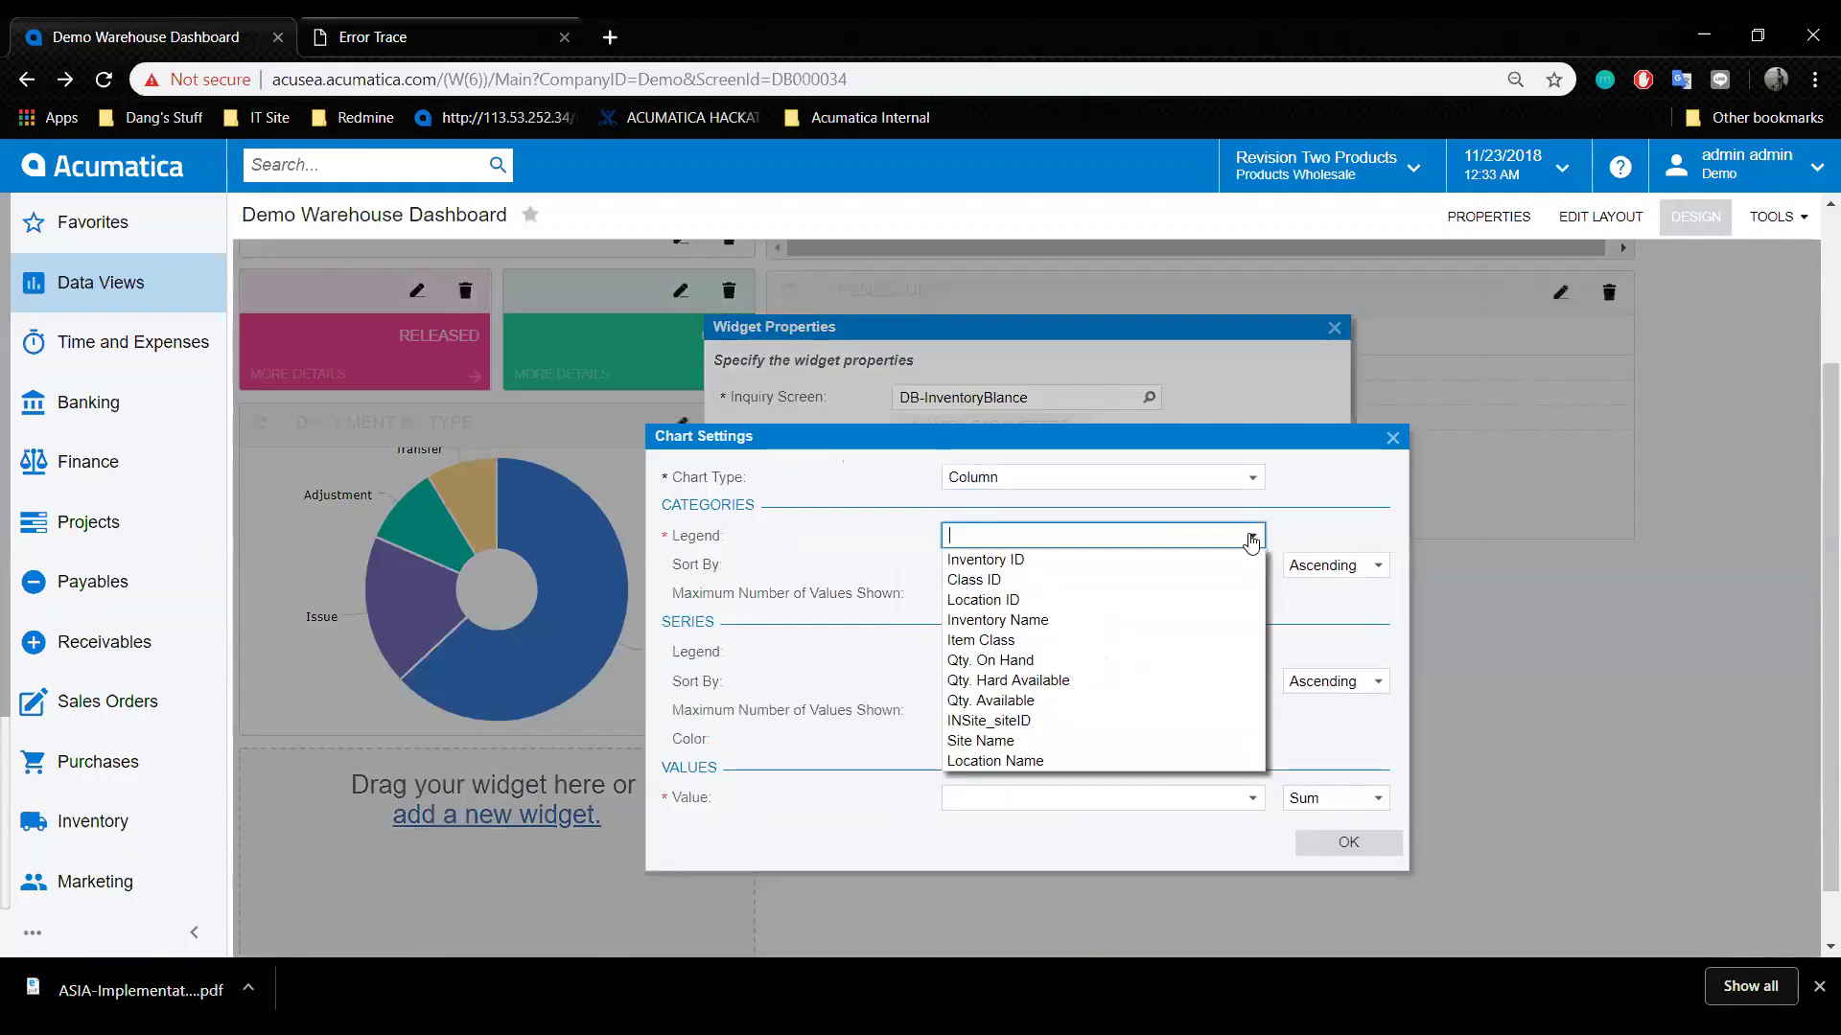
{"action": "left_click", "coordinate": [1175, 560]}
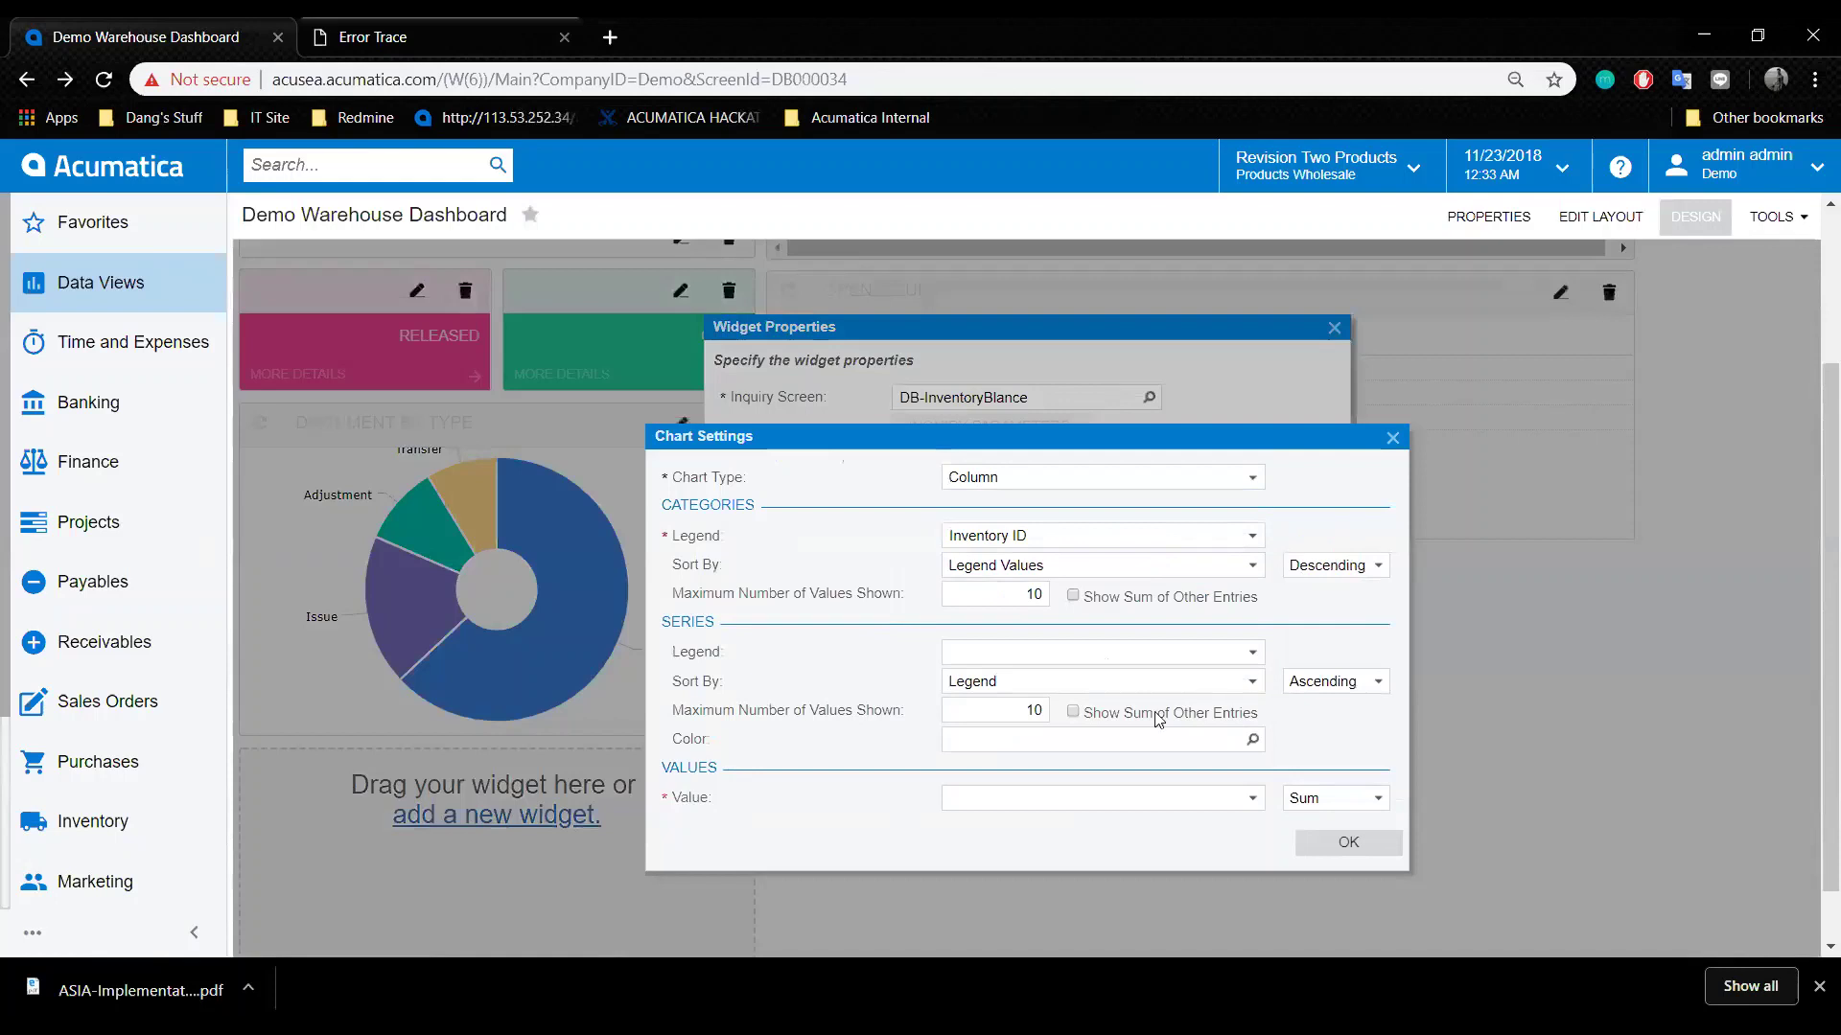
Use Qty. Available as the column chart's value and accept the chart settings.
{"action": "scroll", "coordinate": [1158, 719], "scroll_direction": "down", "scroll_amount": 1}
{"action": "left_click", "coordinate": [1252, 732]}
{"action": "type", "text": "qty"}
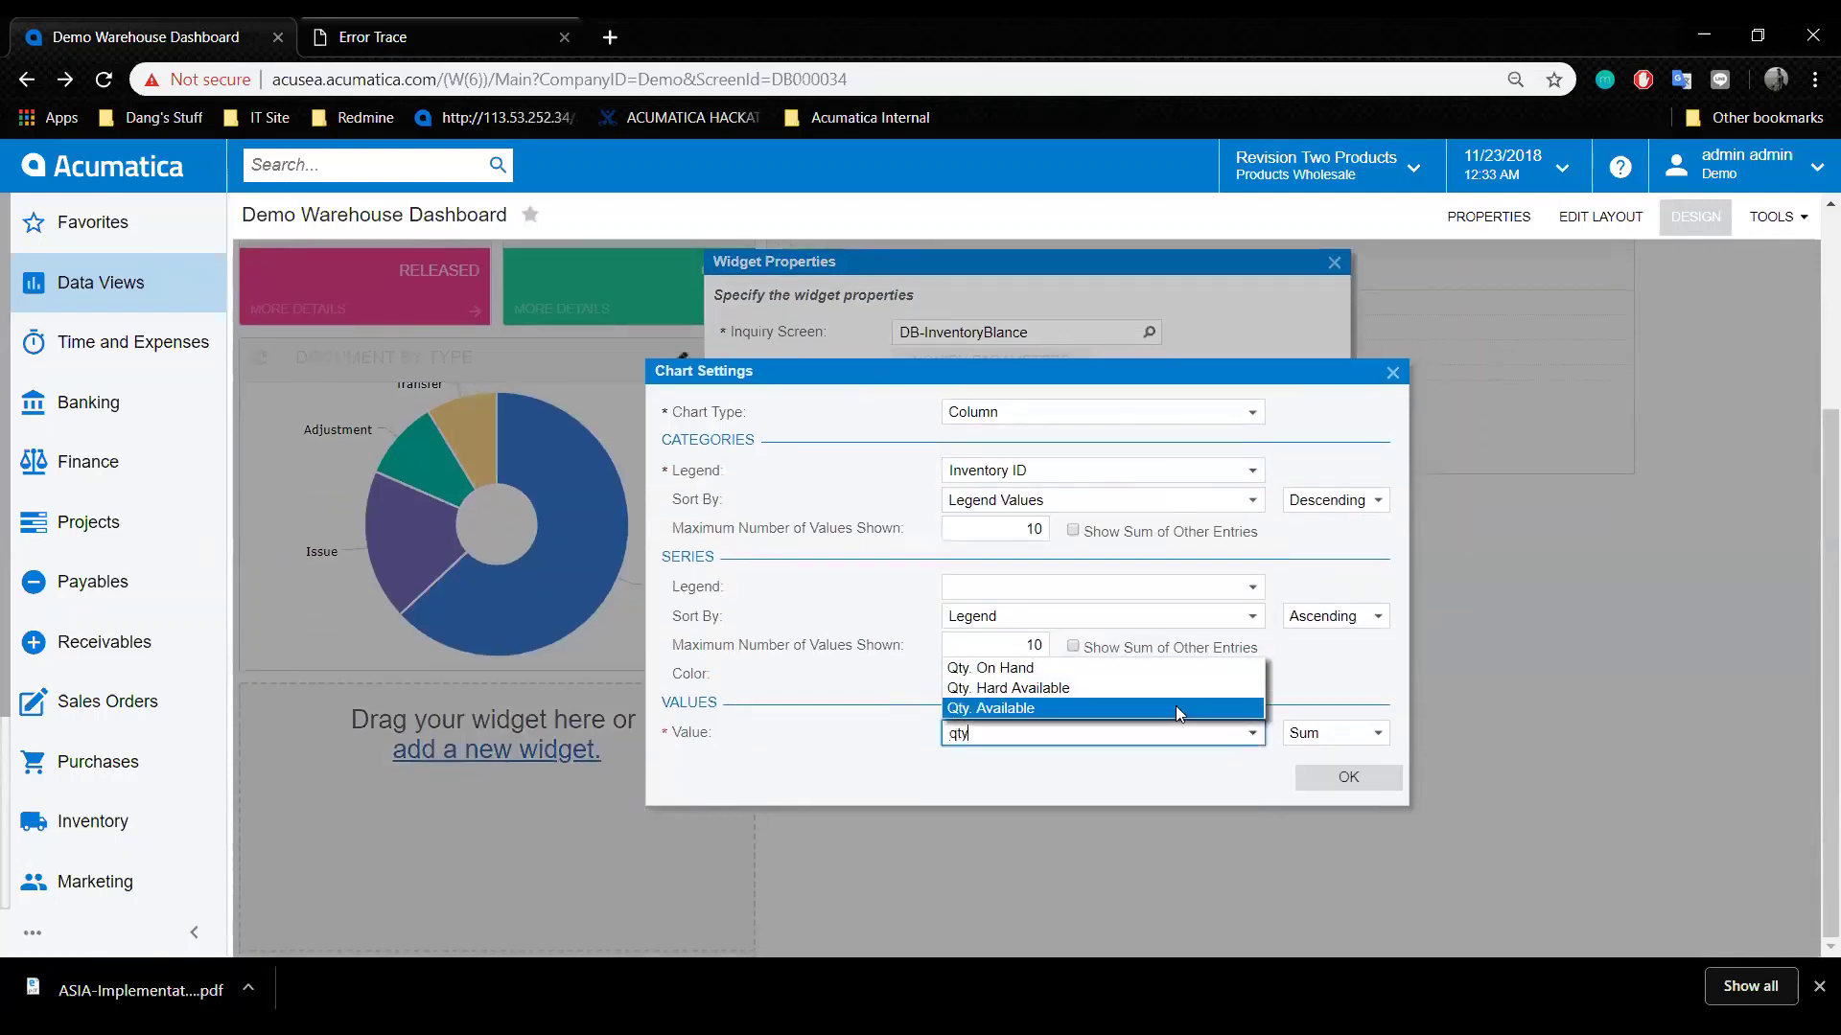
{"action": "key", "text": "Up"}
{"action": "key", "text": "Up"}
{"action": "key", "text": "Down"}
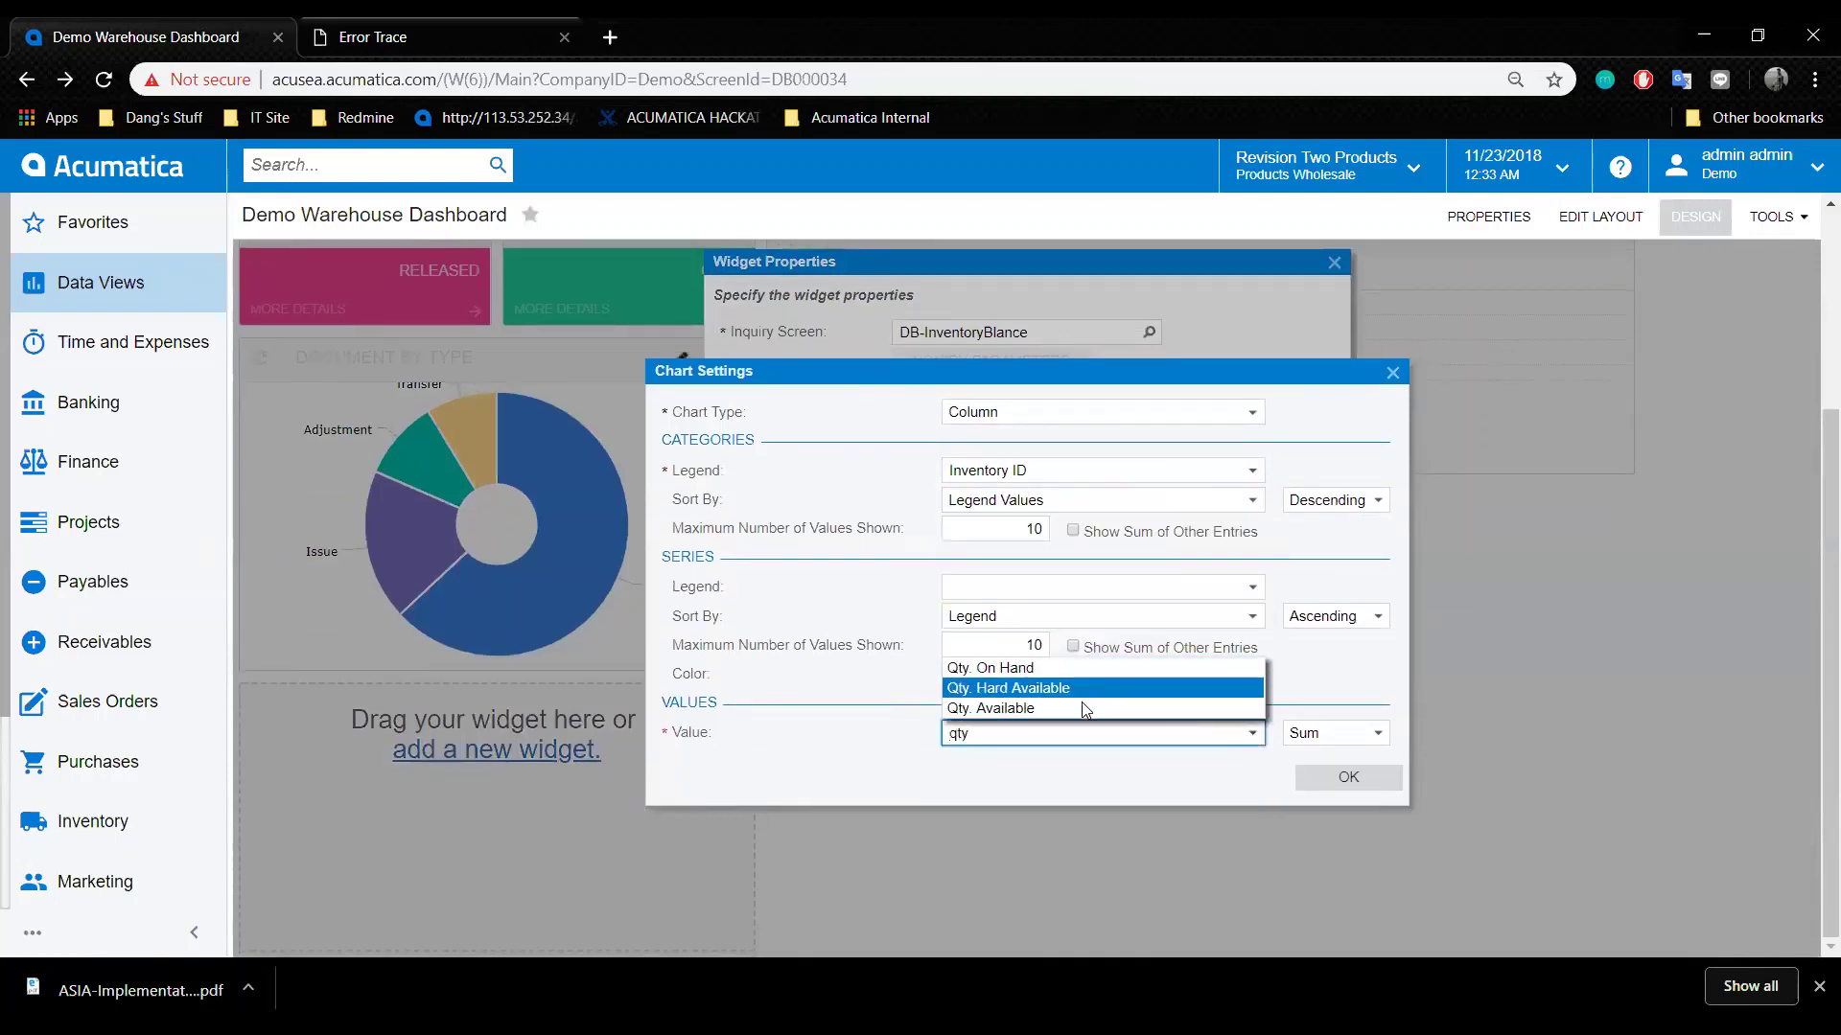
{"action": "left_click", "coordinate": [1082, 708]}
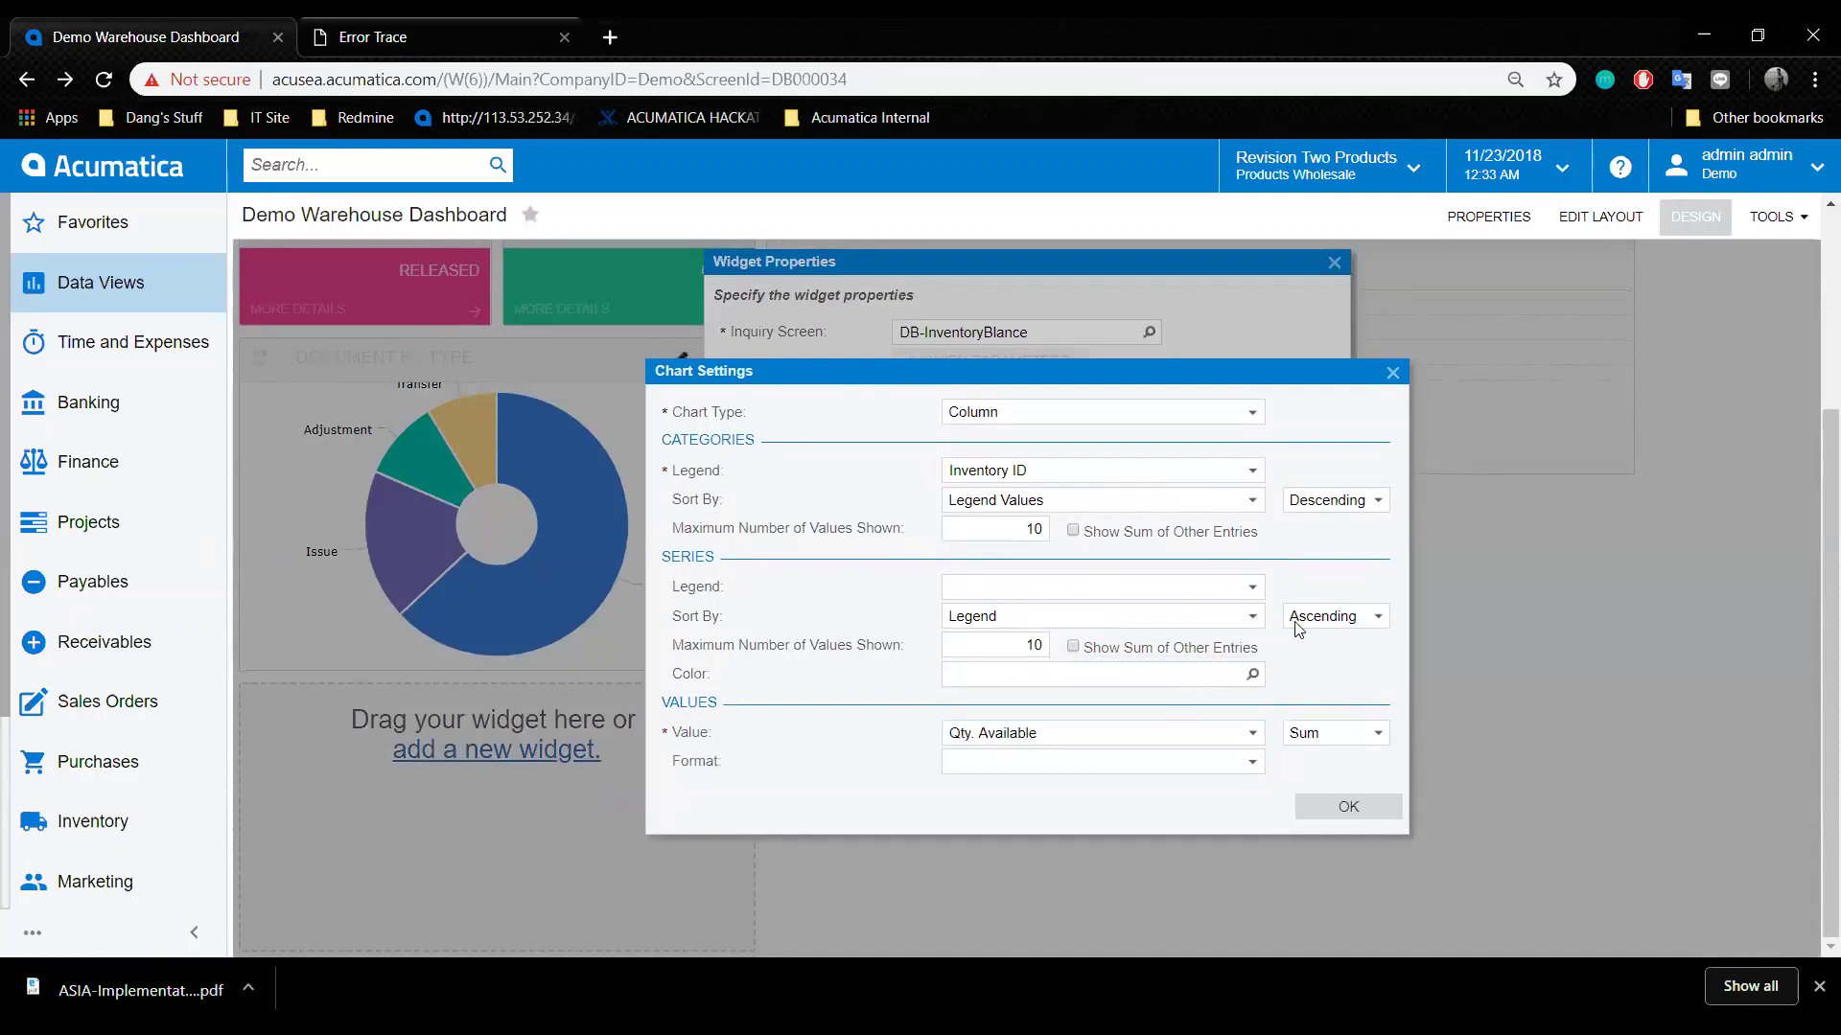
{"action": "left_click", "coordinate": [1361, 816]}
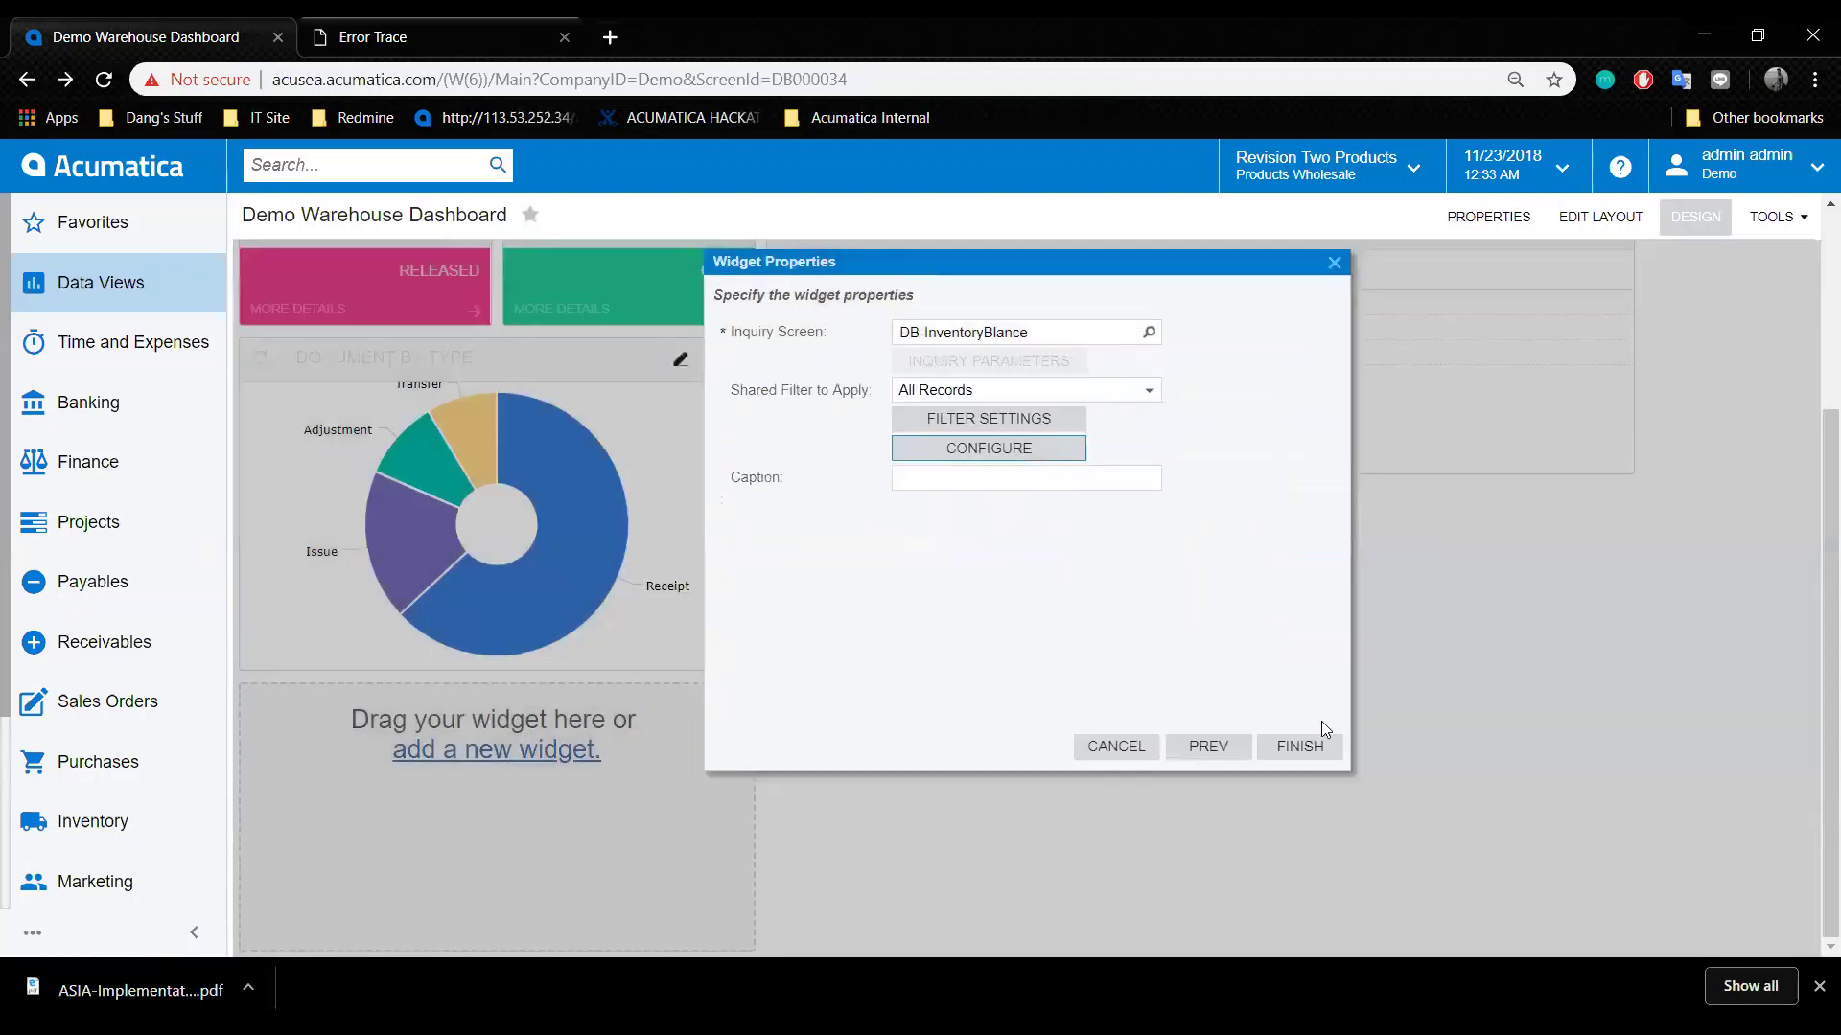
Caption the column chart "Top 5 Stock" and finish adding the widget.
{"action": "left_click", "coordinate": [1122, 475]}
{"action": "type", "text": "St"}
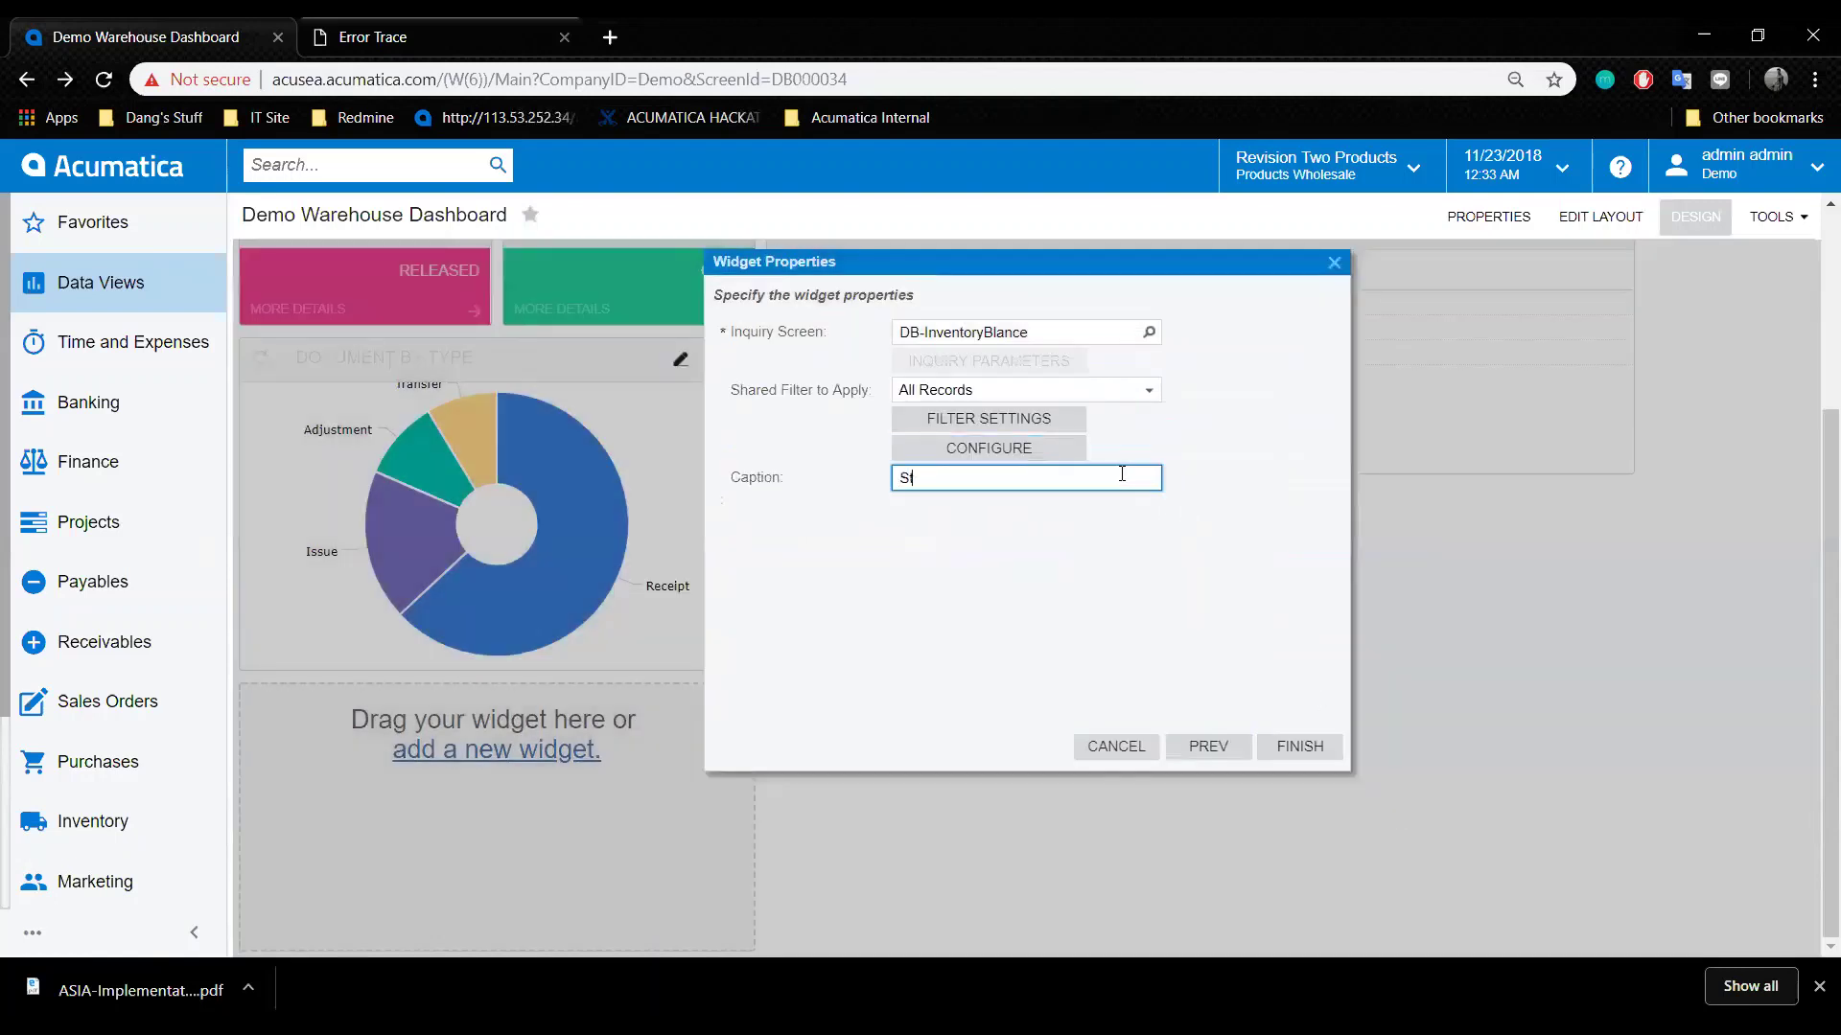
{"action": "key", "text": "BackSpace"}
{"action": "key", "text": "BackSpace"}
{"action": "type", "text": "Top 5 Stock"}
{"action": "left_click", "coordinate": [1300, 746]}
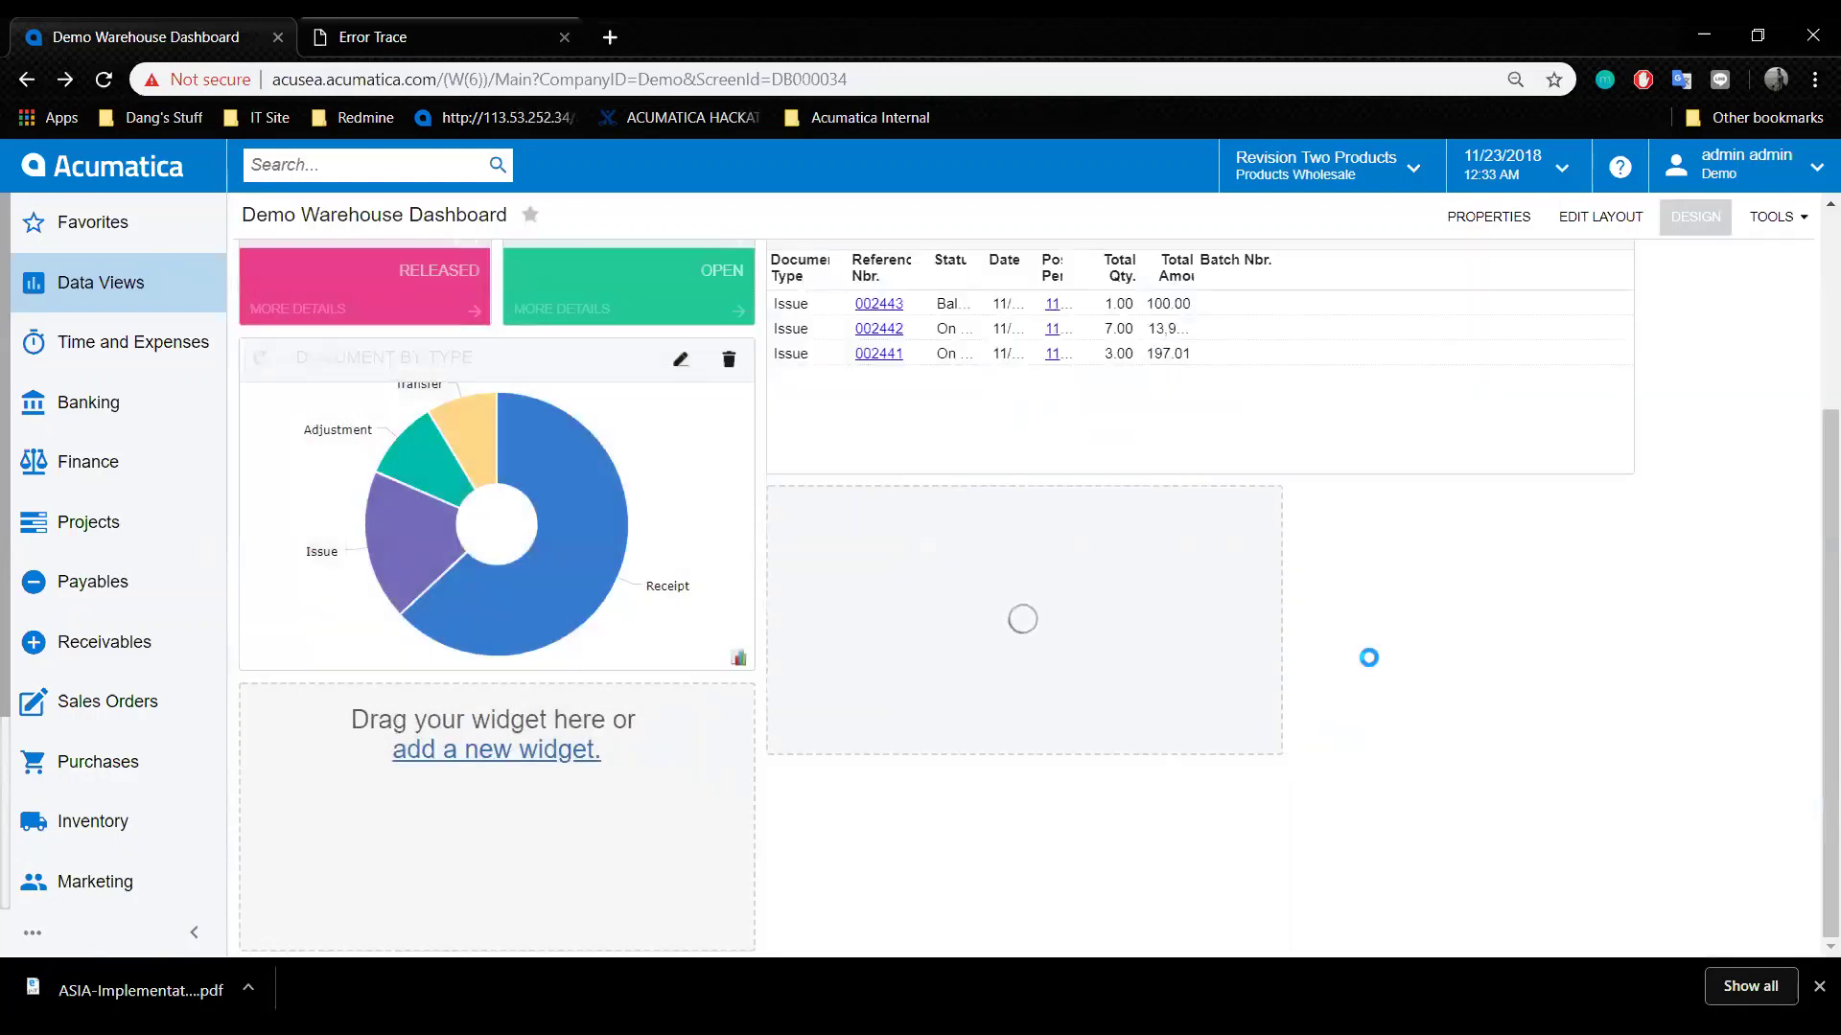
Enlarge the Top 5 Stock chart in width and height, and leave the dashboard's design mode.
{"action": "scroll", "coordinate": [1342, 633], "scroll_direction": "down", "scroll_amount": 1}
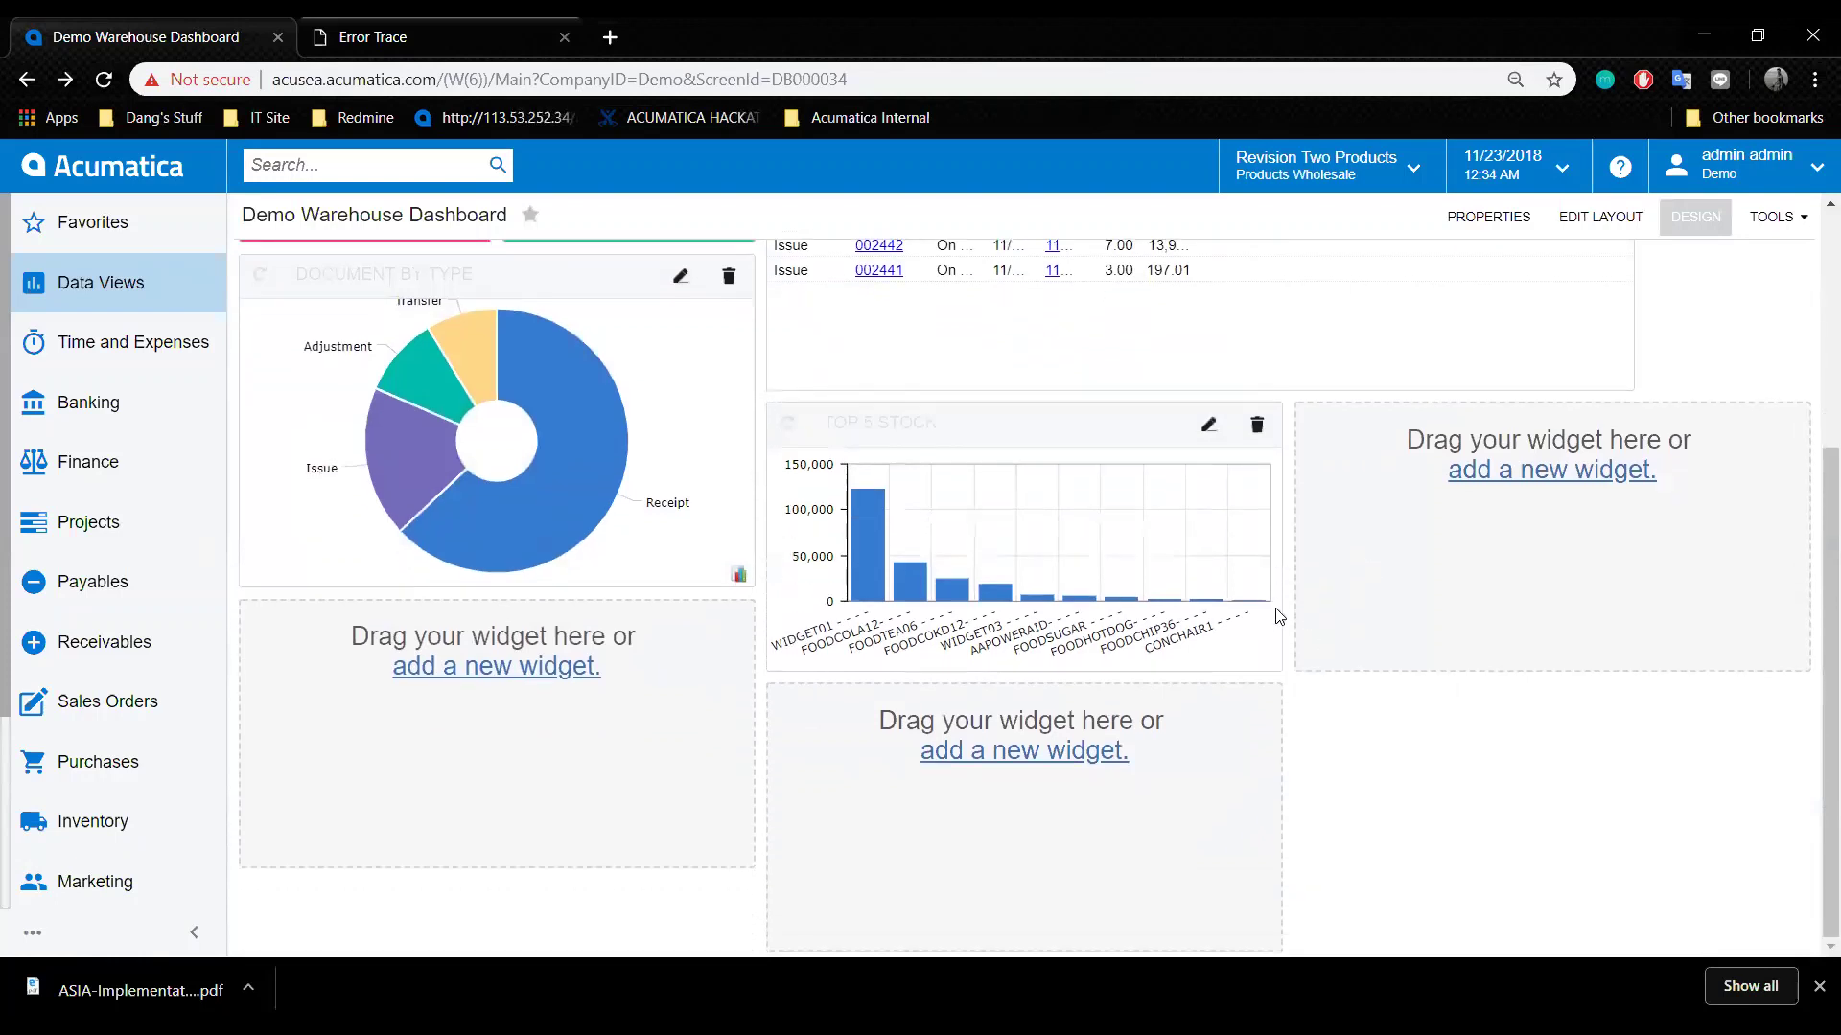
{"action": "left_click_drag", "start_coordinate": [1281, 669], "coordinate": [1772, 770]}
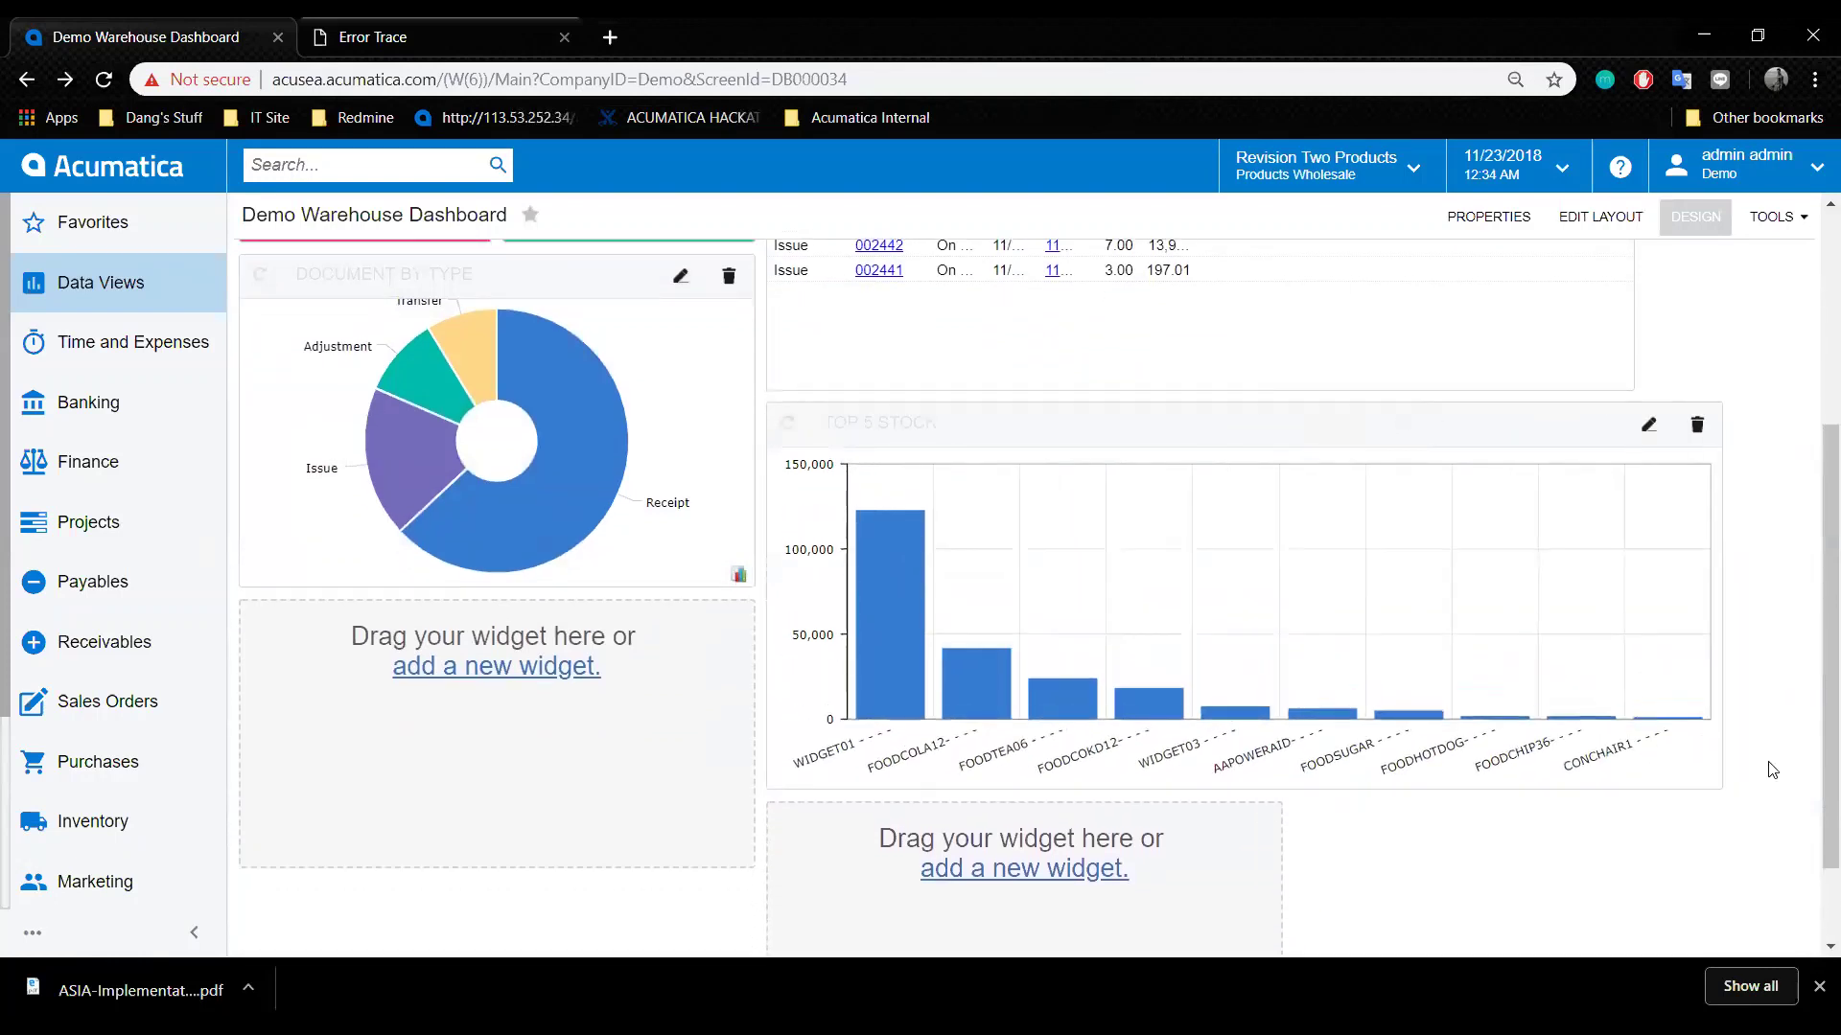
{"action": "scroll", "coordinate": [1772, 770], "scroll_direction": "up", "scroll_amount": 4}
{"action": "left_click", "coordinate": [1695, 216]}
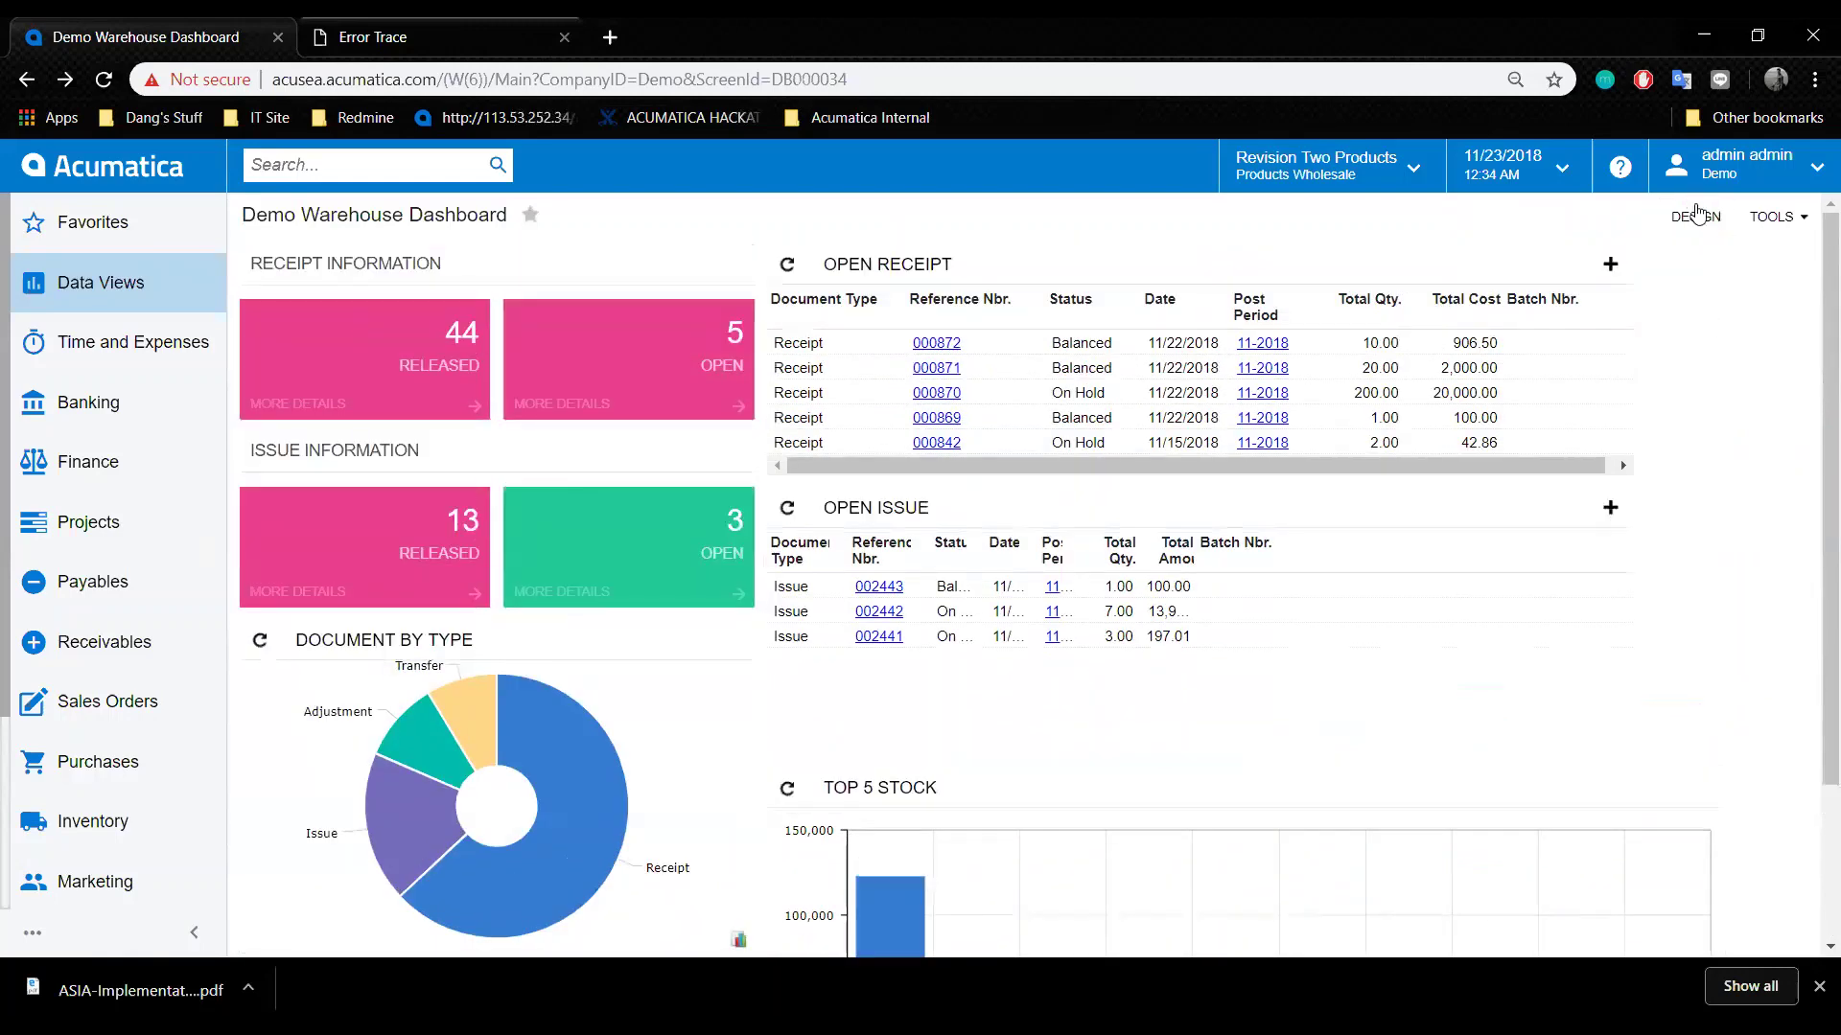
Review the Demo Warehouse Dashboard from the receipt and issue scorecards and tables through to the Document by Type and Top 5 Stock charts.
{"action": "scroll", "coordinate": [1717, 434], "scroll_direction": "down", "scroll_amount": 2}
{"action": "scroll", "coordinate": [1717, 433], "scroll_direction": "up", "scroll_amount": 2}
{"action": "scroll", "coordinate": [738, 576], "scroll_direction": "down", "scroll_amount": 1}
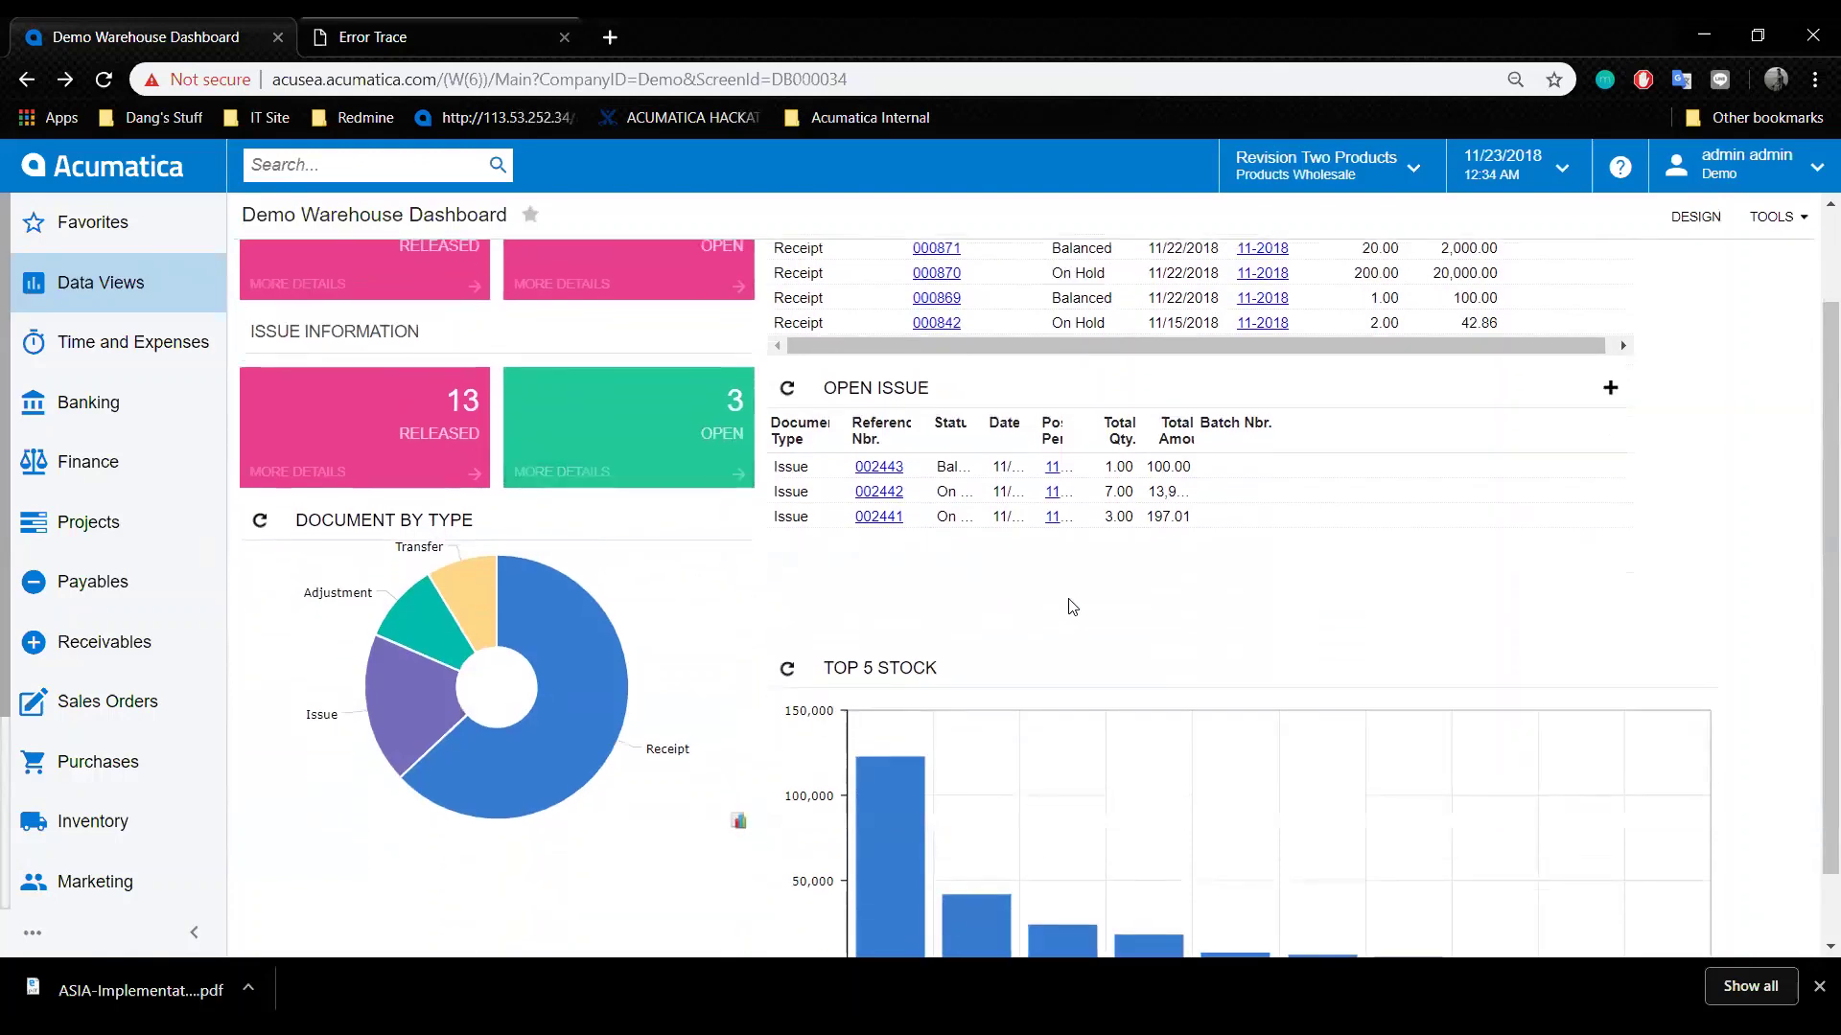
{"action": "scroll", "coordinate": [1072, 606], "scroll_direction": "up", "scroll_amount": 1}
{"action": "scroll", "coordinate": [1150, 594], "scroll_direction": "down", "scroll_amount": 1}
{"action": "scroll", "coordinate": [1241, 586], "scroll_direction": "up", "scroll_amount": 2}
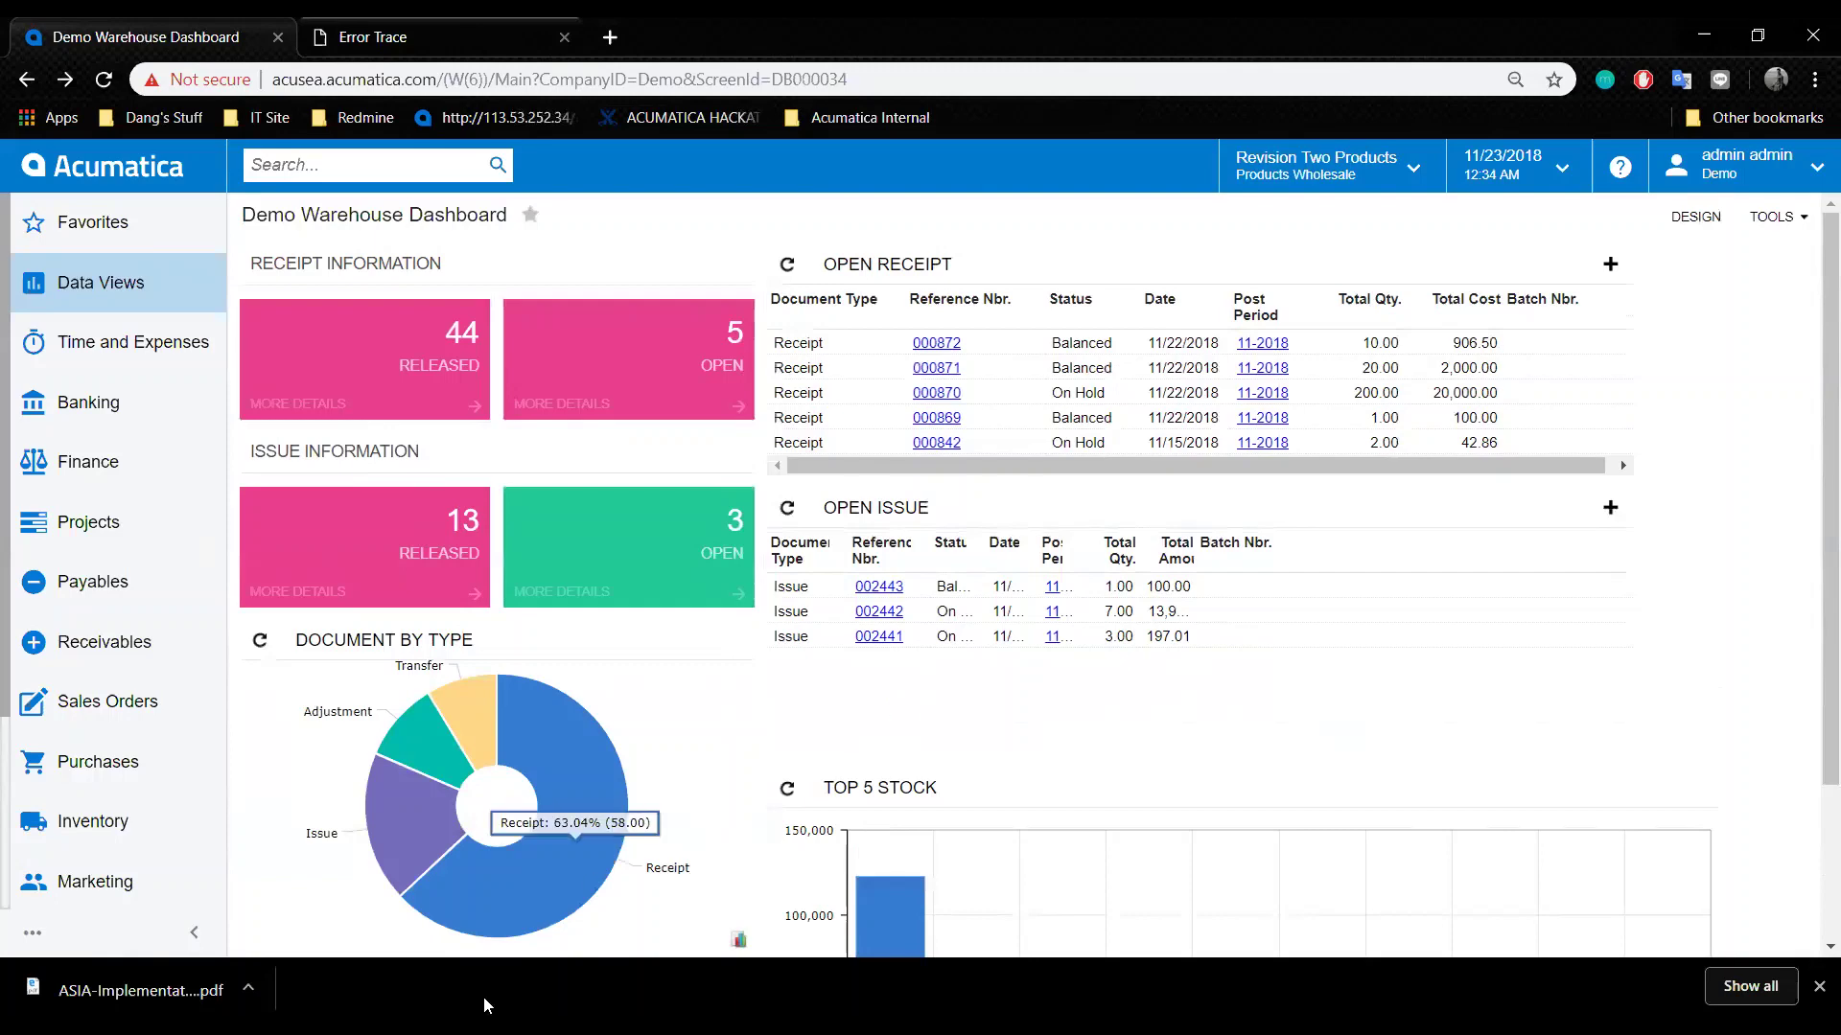
{"action": "scroll", "coordinate": [937, 755], "scroll_direction": "down", "scroll_amount": 3}
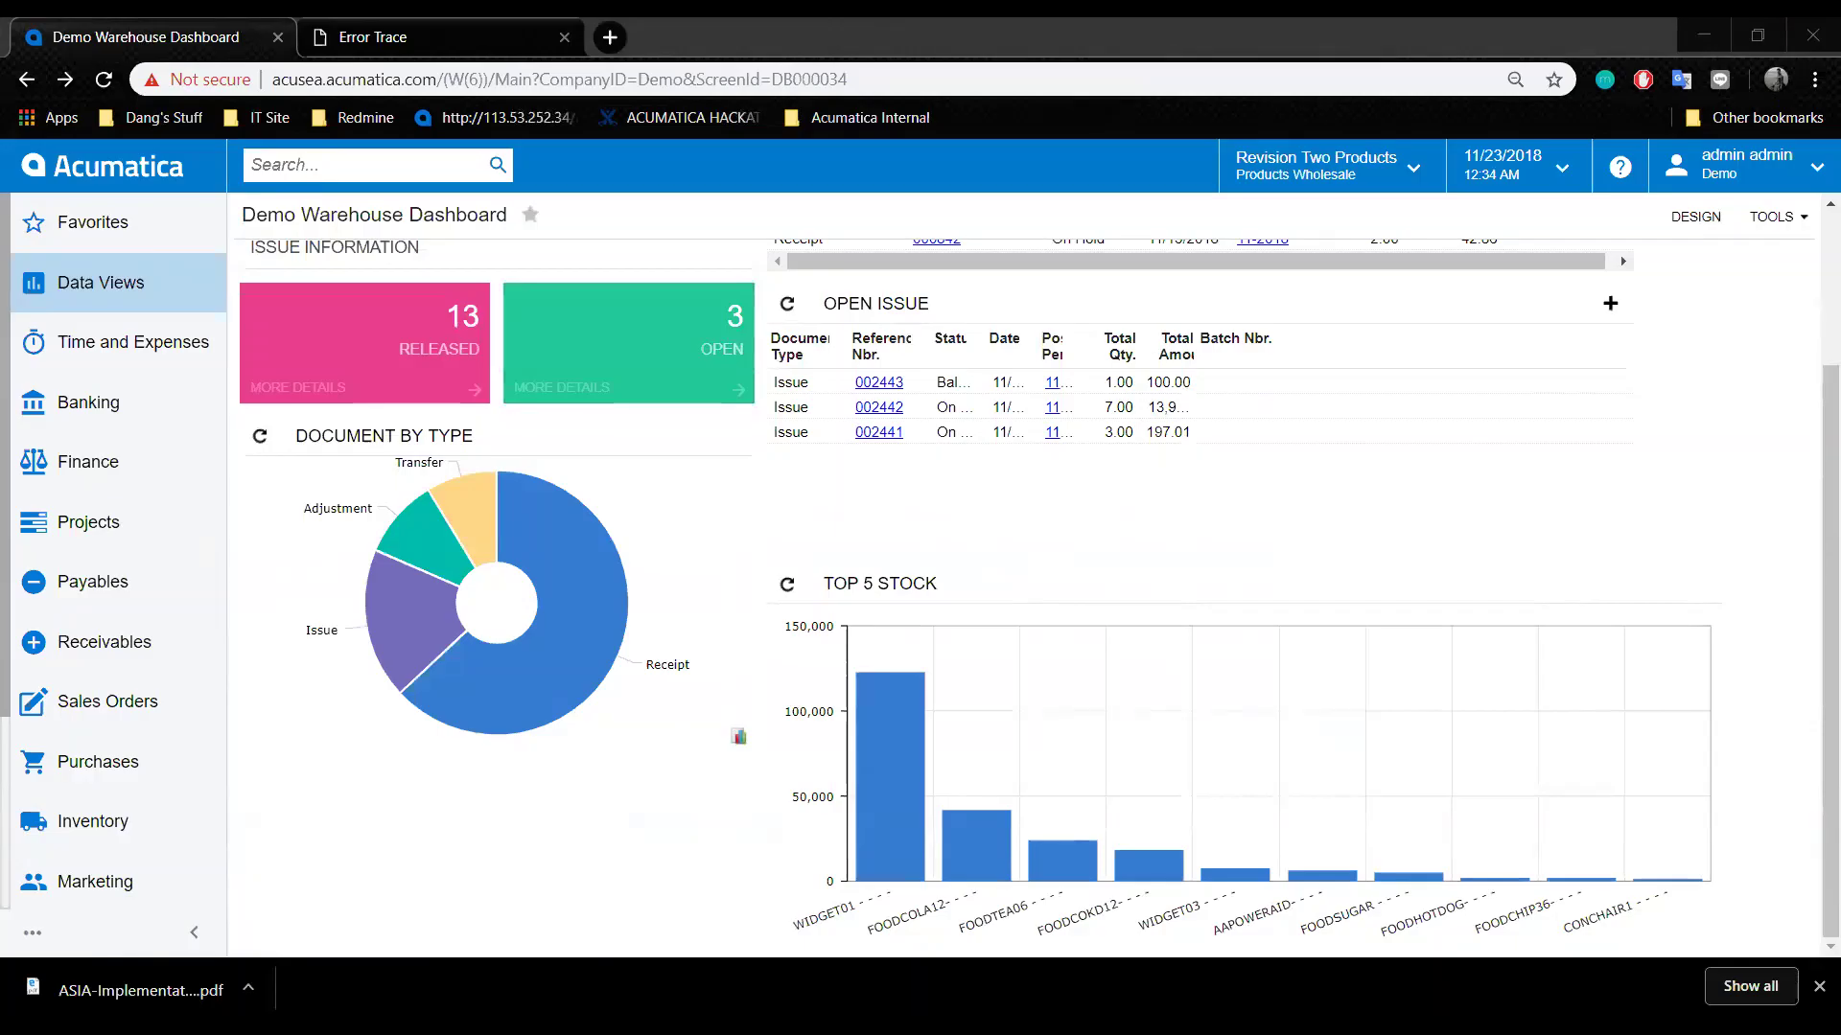
{"action": "key", "text": "alt+Tab"}
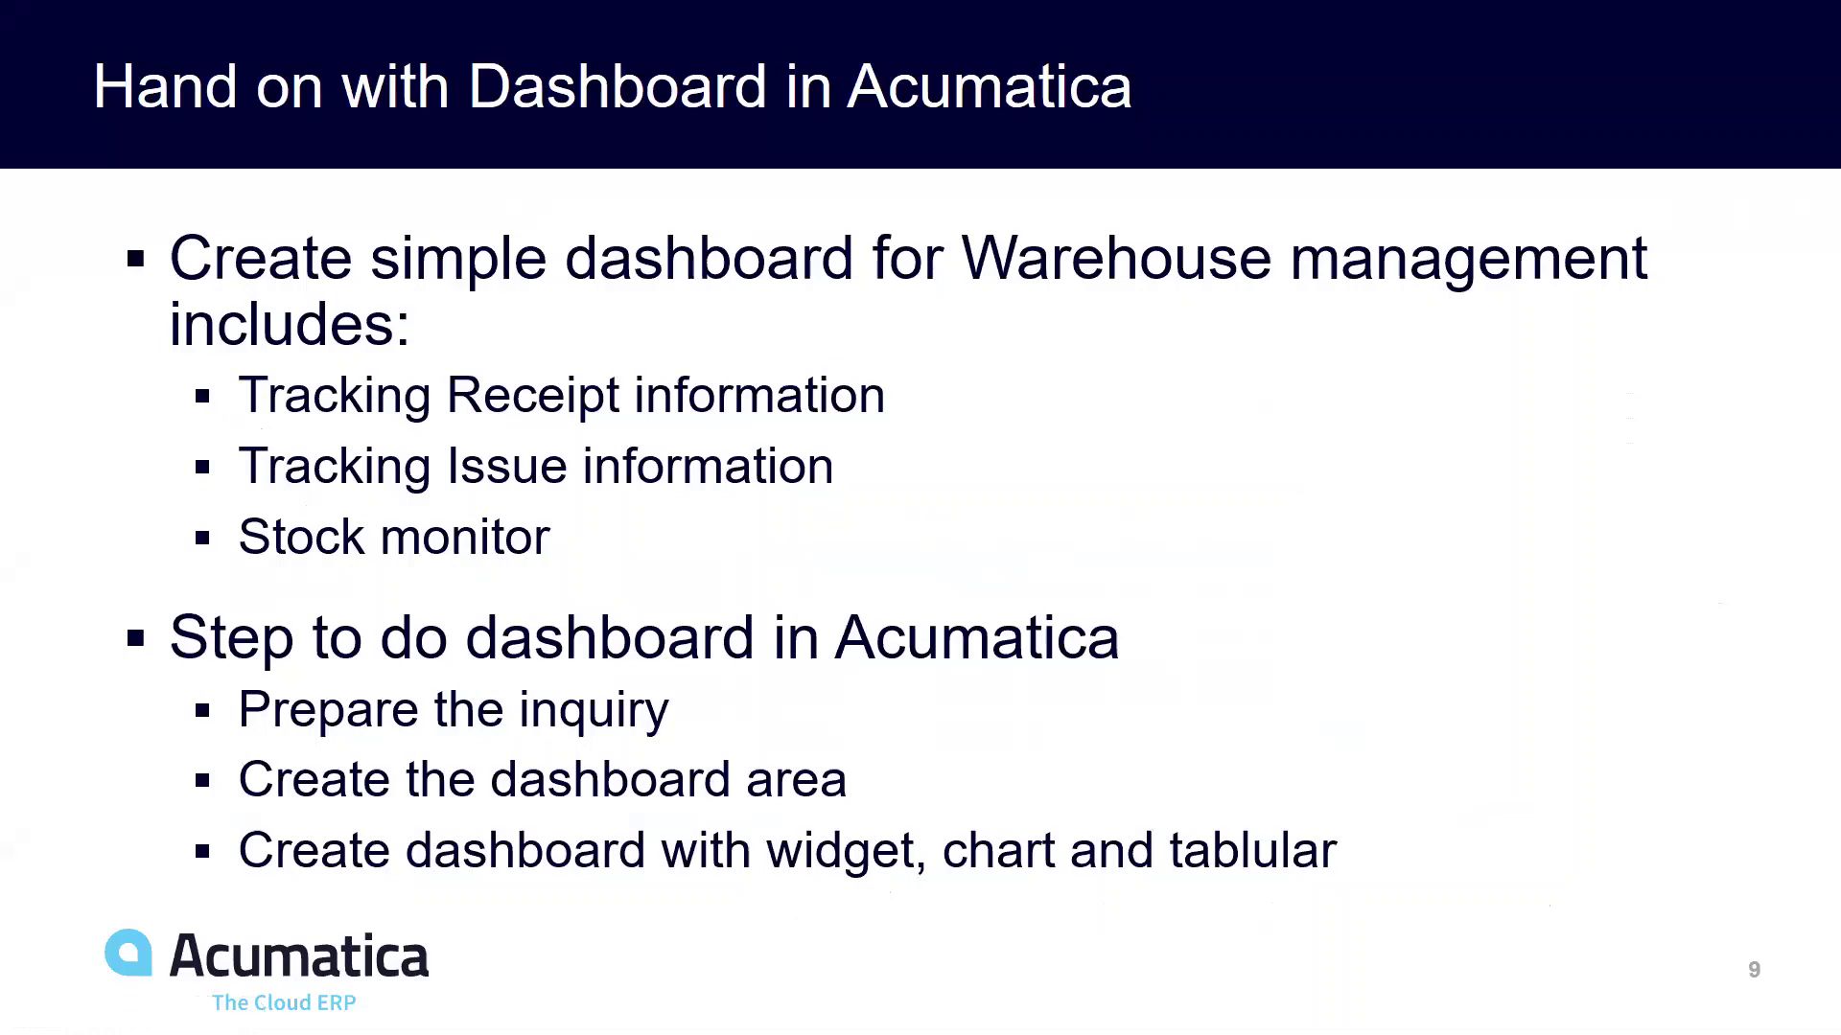
{"action": "key", "text": "Right"}
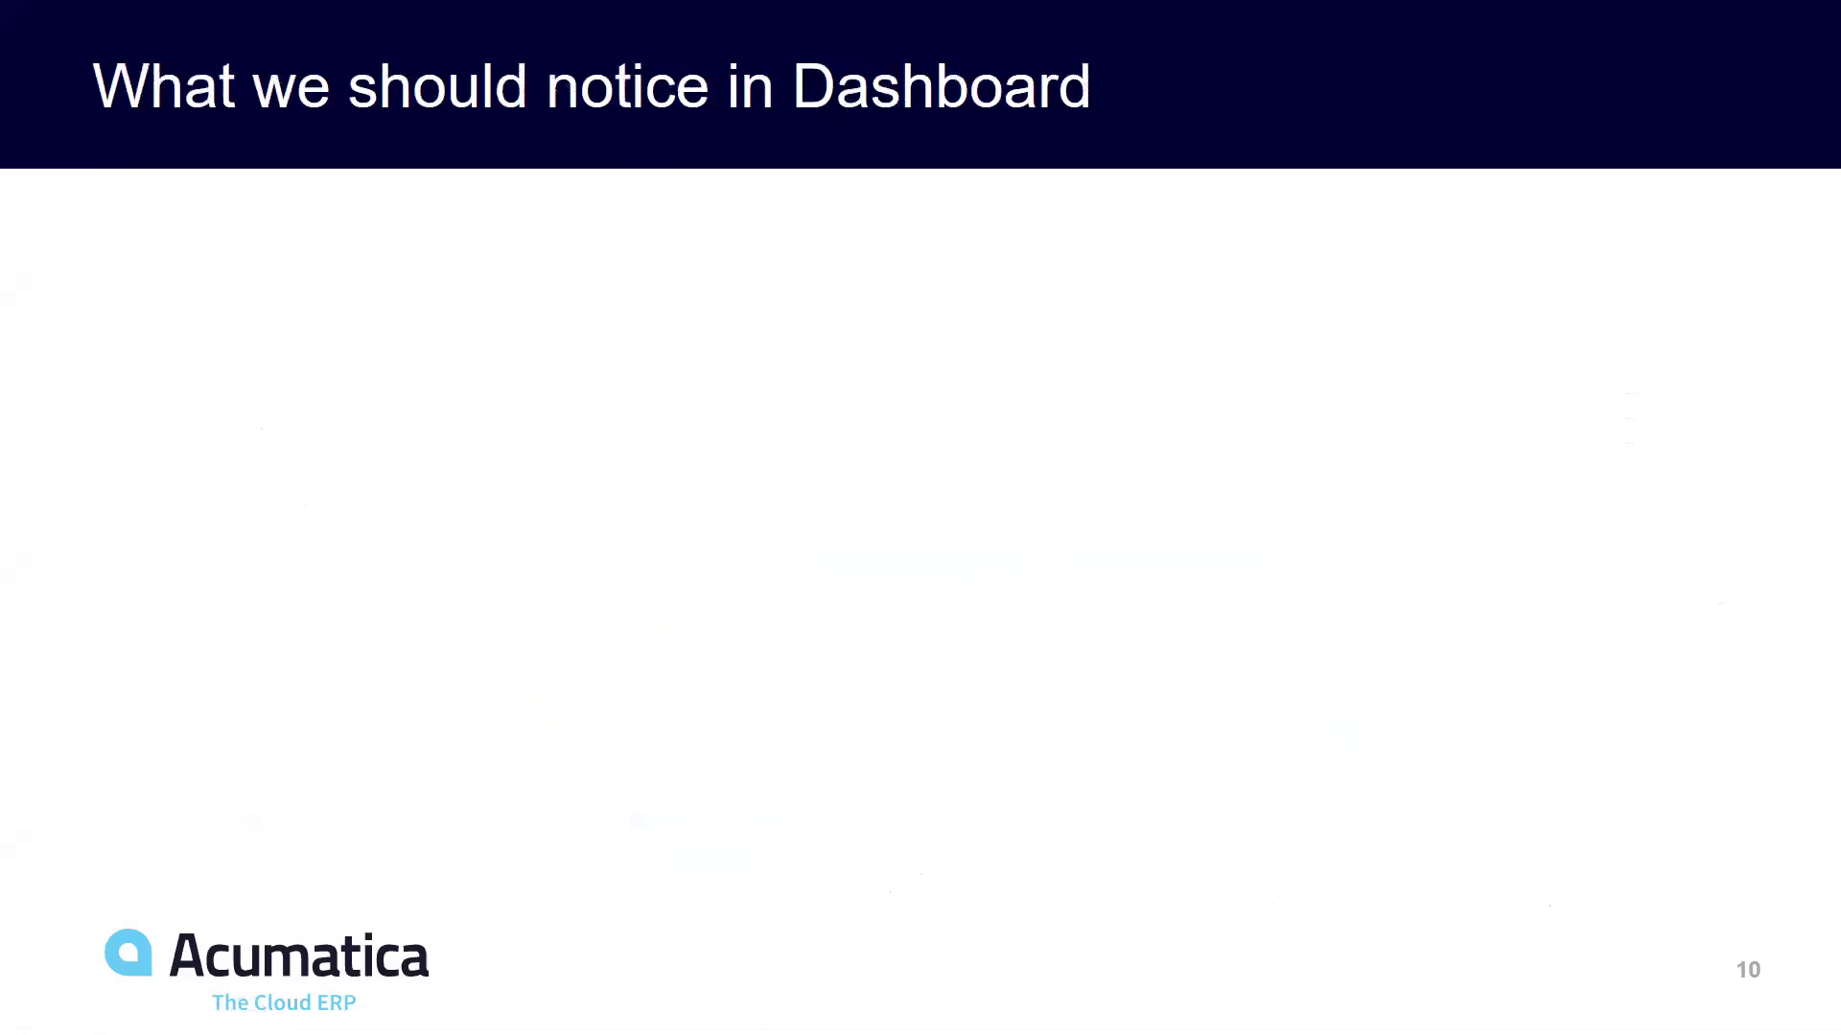
{"action": "key", "text": "Right"}
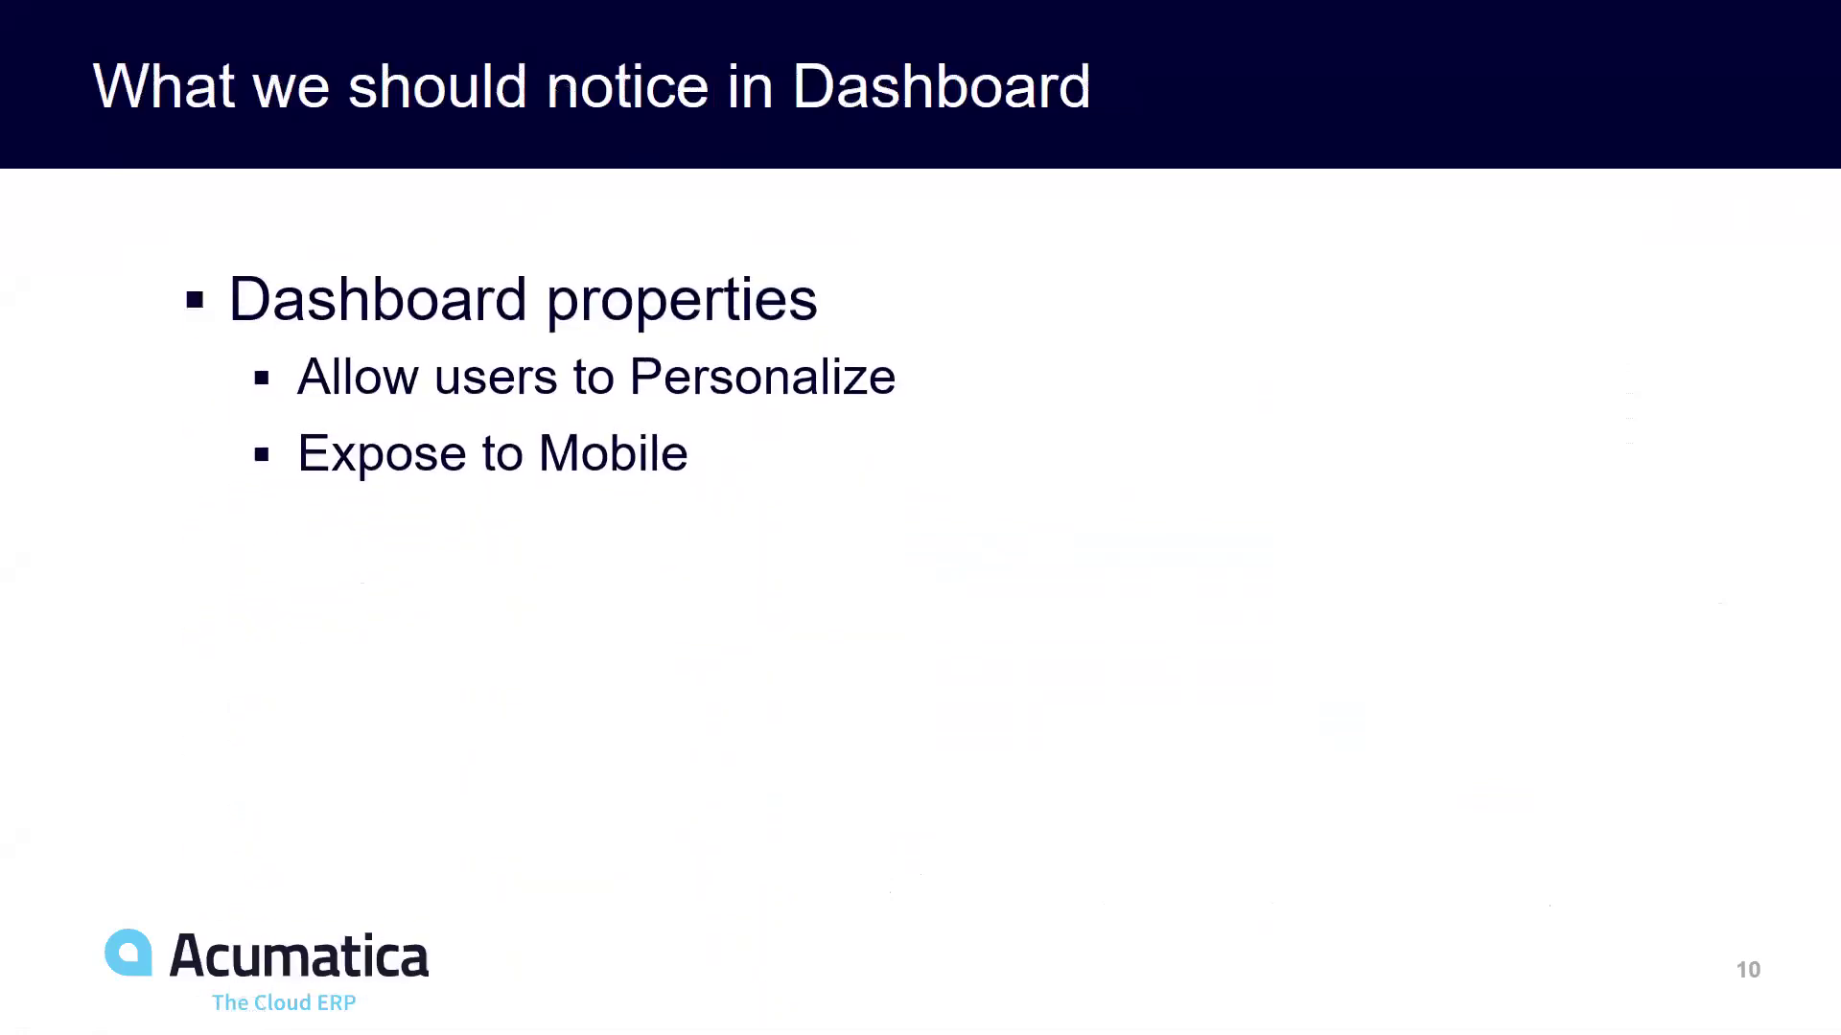